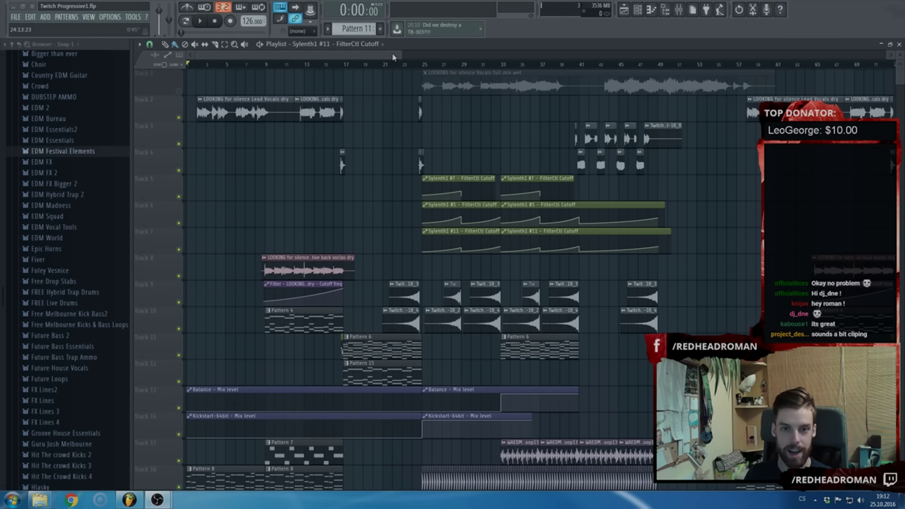
Play the arrangement from the start and look over its tracks through the build-up after bar 17
scroll(354, 138, down, 3)
scroll(353, 138, down, 3)
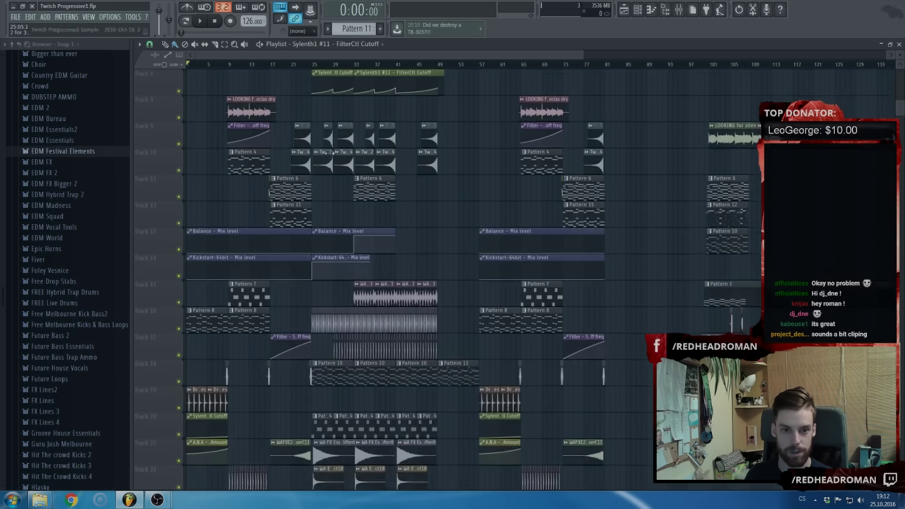
scroll(329, 153, up, 3)
scroll(184, 65, up, 3)
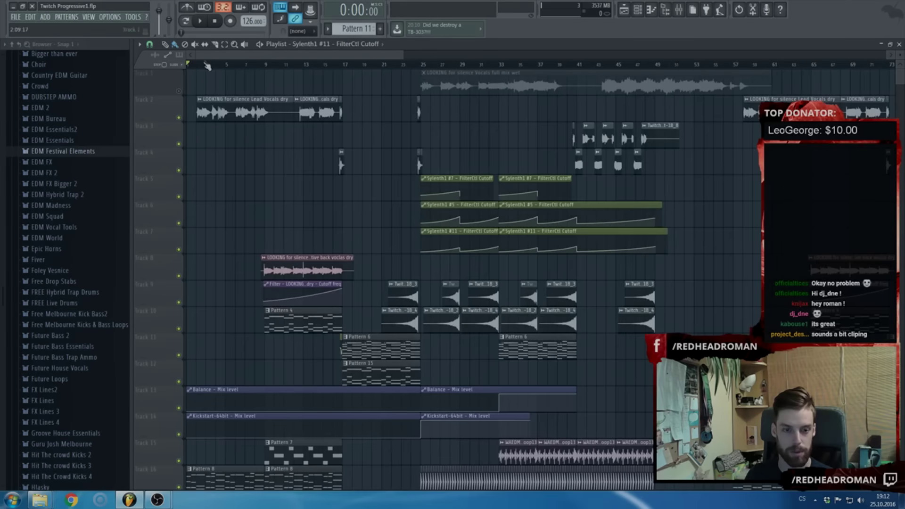
scroll(218, 206, down, 3)
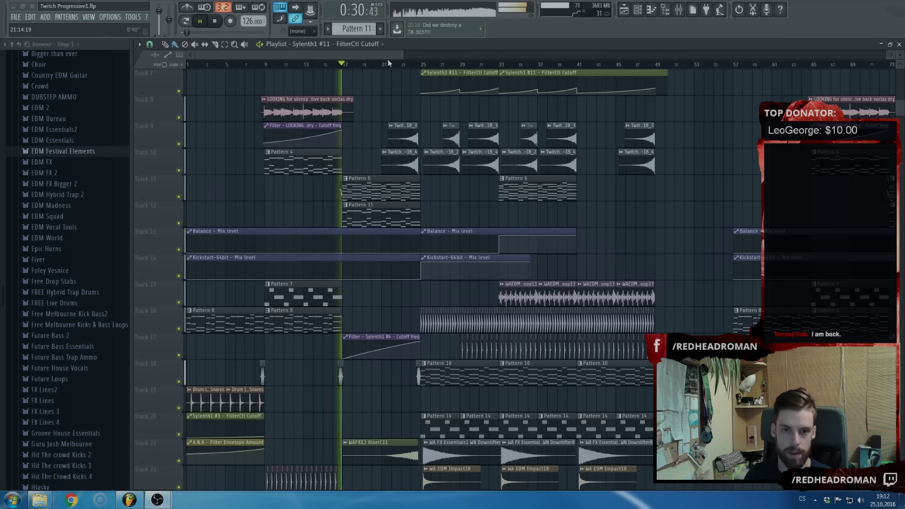
scroll(392, 65, up, 3)
scroll(363, 145, down, 3)
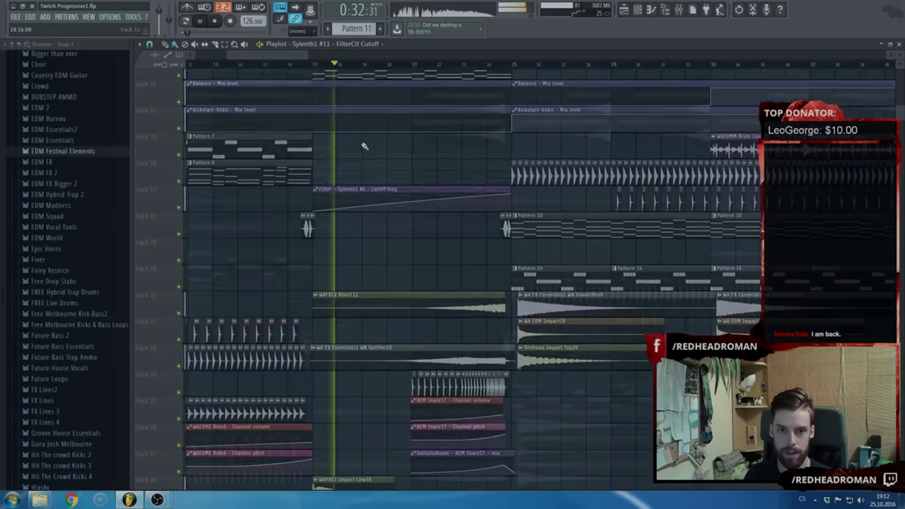
scroll(364, 146, up, 3)
Open Pattern 6's channels and adjust the levels of the A.N.A and Nexus [64bit] #6 mixer tracks during playback
double_click(344, 191)
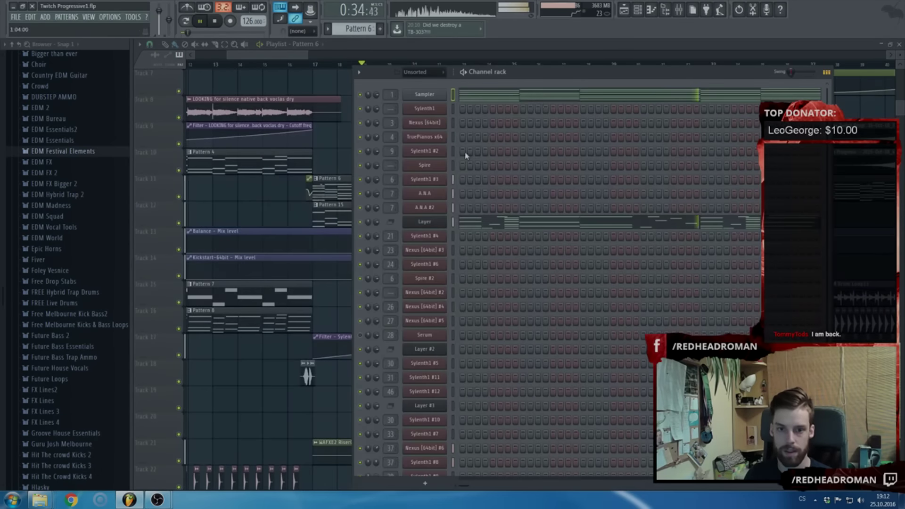
click(678, 11)
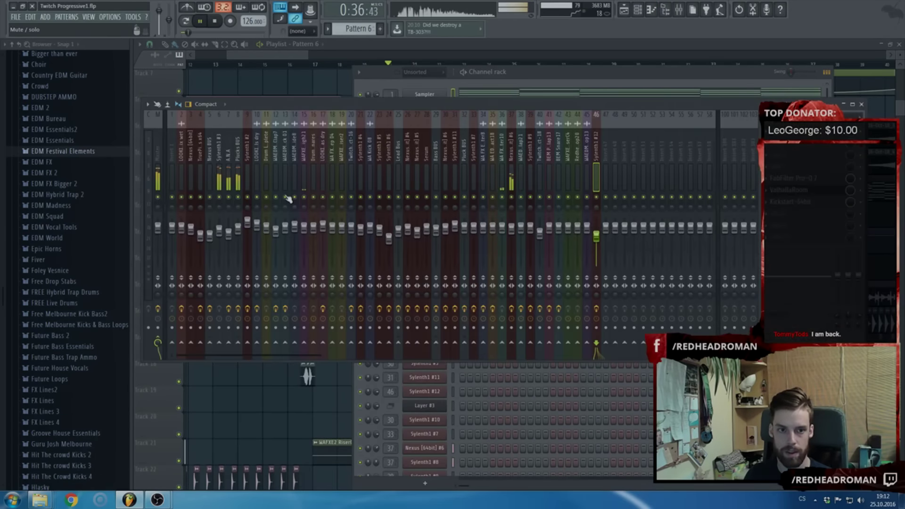
click(229, 232)
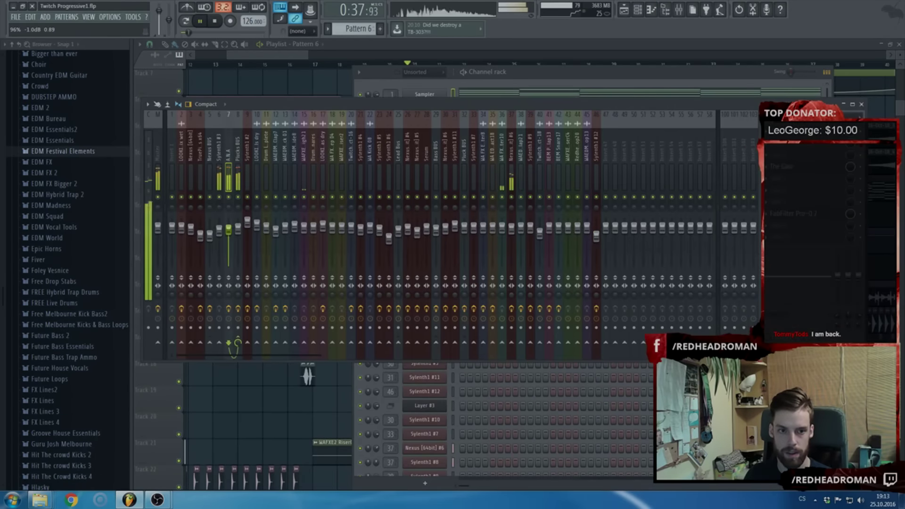
click(240, 228)
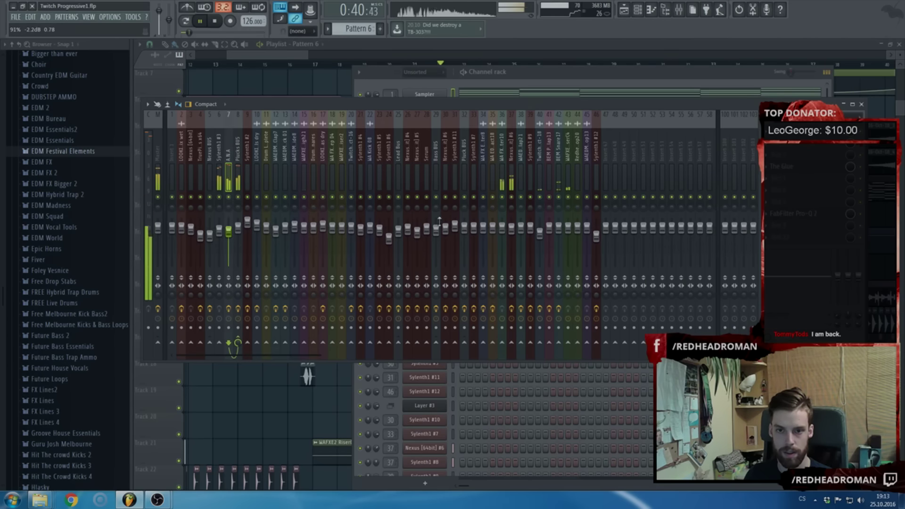
click(510, 230)
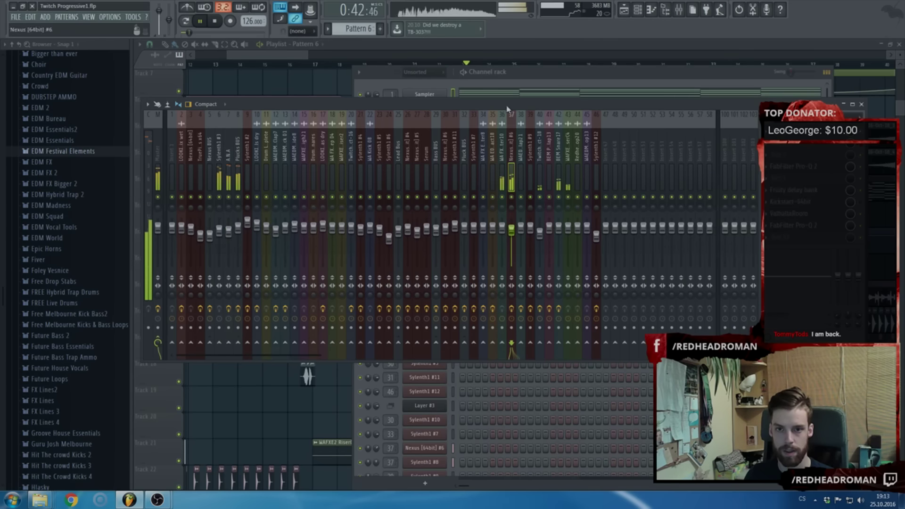
key(F9)
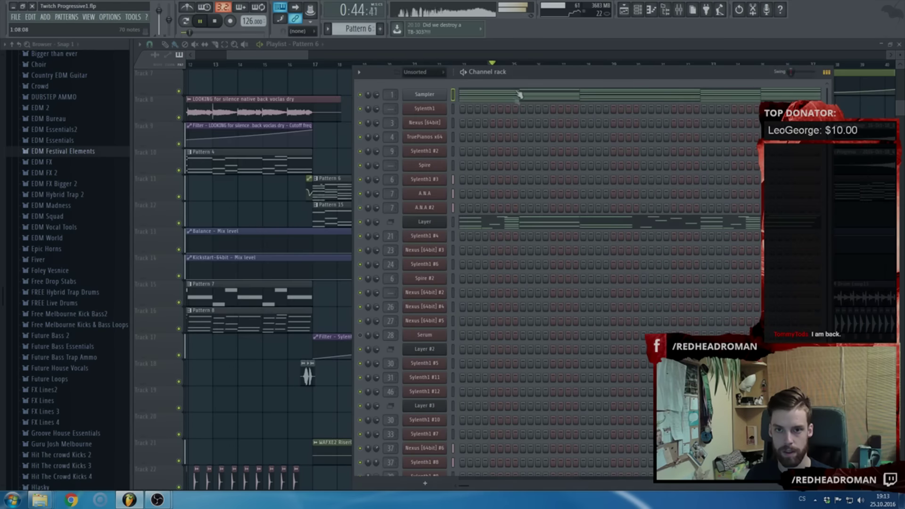
click(540, 44)
Examine the drum, pattern and effects clips between bars 25 and 49 during playback
scroll(450, 137, down, 3)
scroll(450, 138, down, 3)
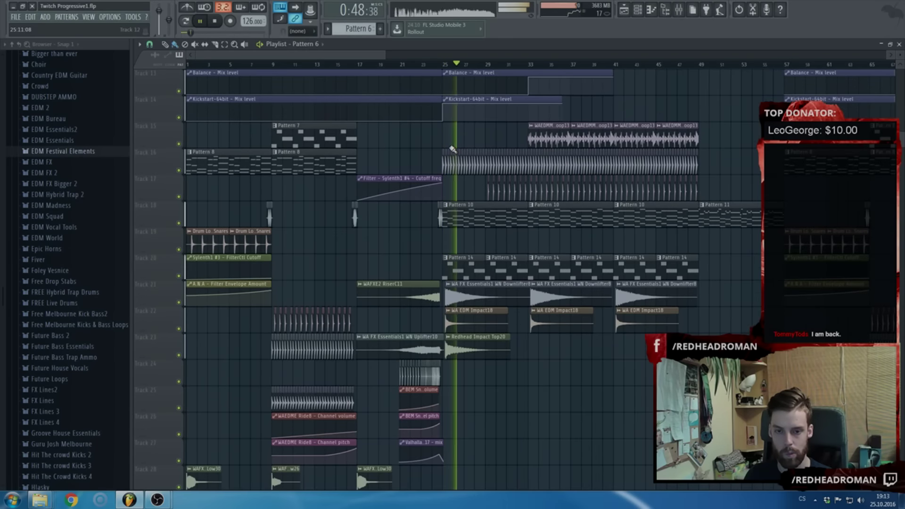
scroll(452, 150, up, 2)
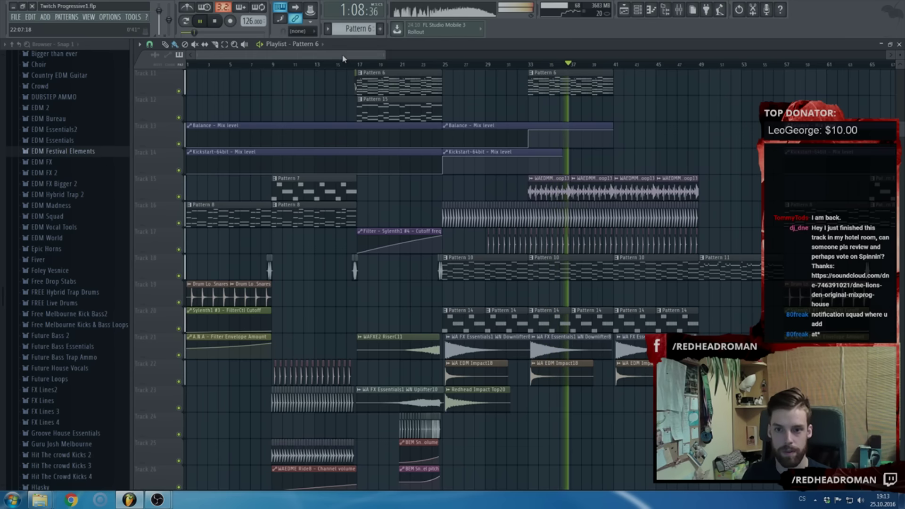
scroll(556, 175, down, 1)
scroll(570, 176, down, 2)
scroll(579, 177, down, 3)
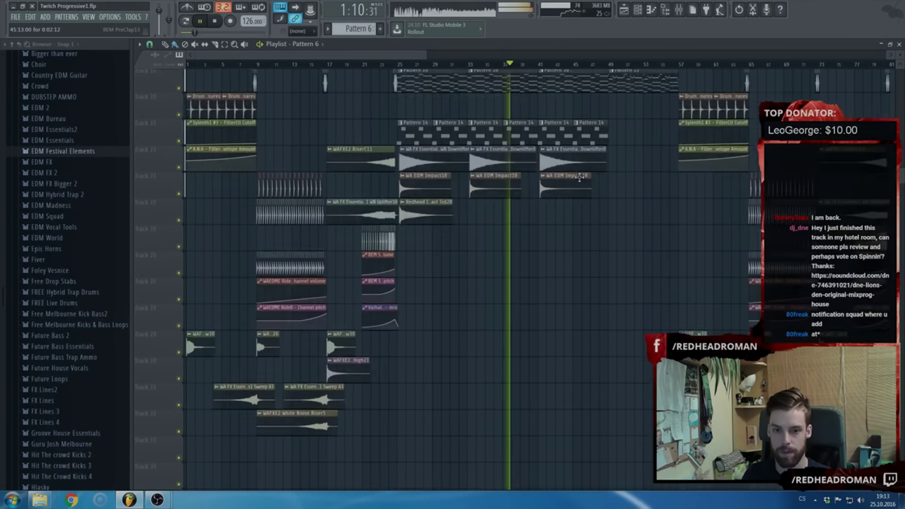
scroll(579, 177, up, 6)
scroll(579, 177, up, 1)
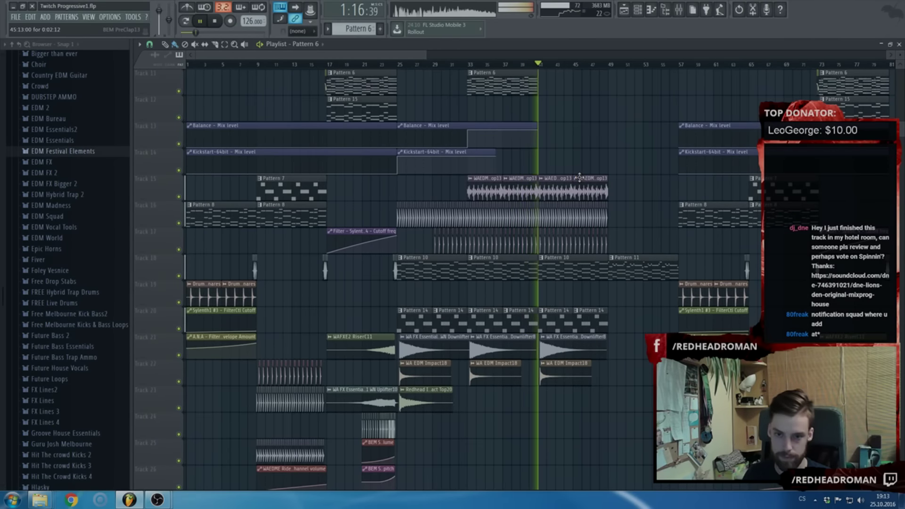
scroll(579, 177, up, 3)
scroll(572, 207, up, 3)
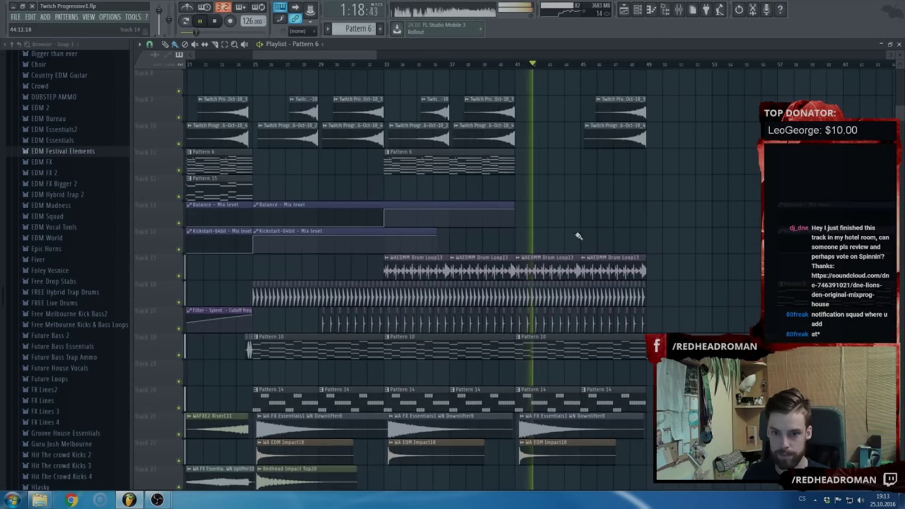
Examine the Sylenth1 FilterCtl Cutoff automation and the sample clips on the upper tracks around bars 25 to 57
scroll(578, 236, up, 4)
scroll(579, 238, up, 1)
scroll(580, 237, up, 1)
scroll(589, 241, up, 2)
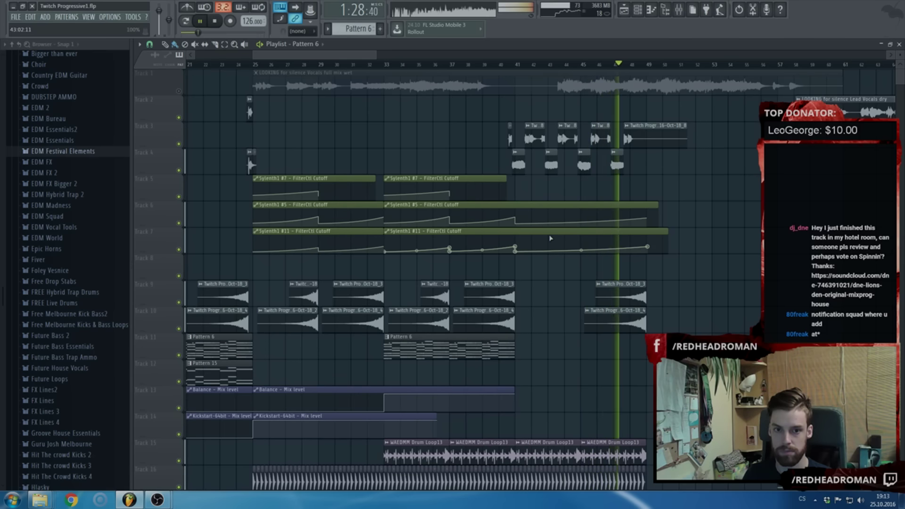
scroll(550, 238, down, 2)
scroll(550, 238, up, 3)
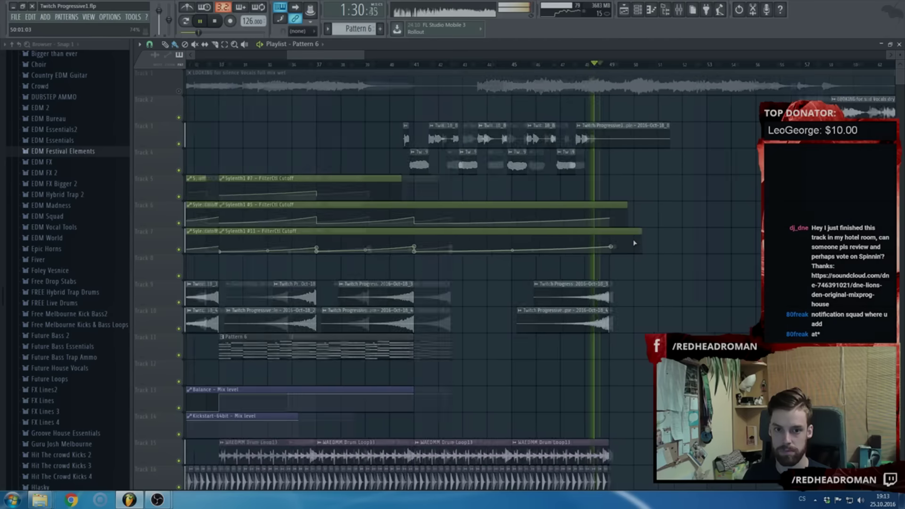
scroll(527, 222, down, 3)
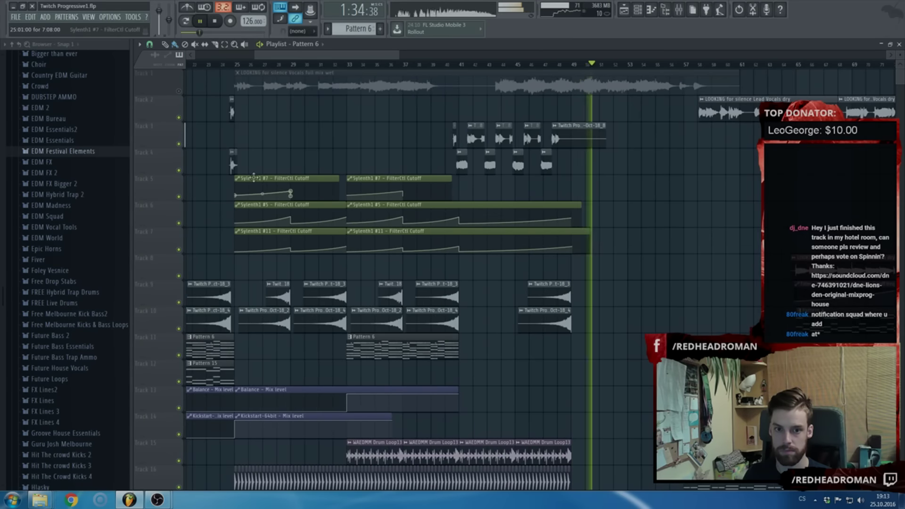
scroll(239, 181, up, 2)
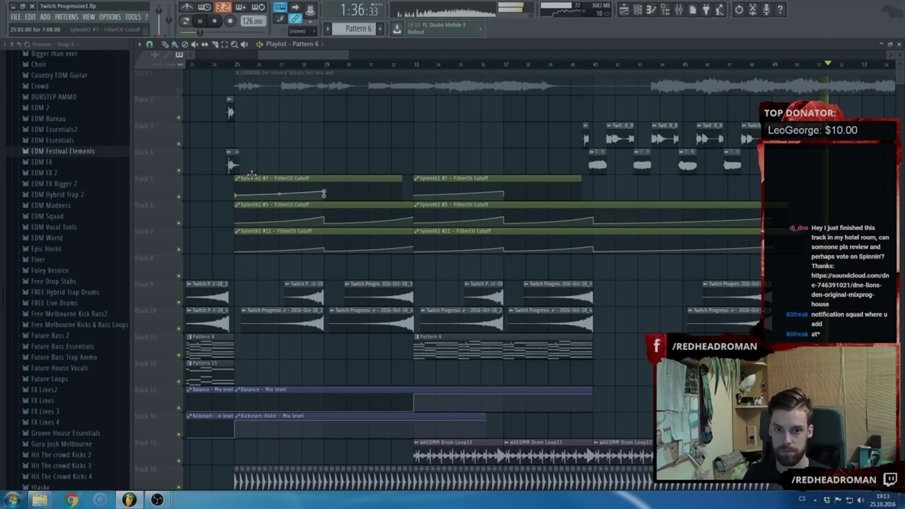
scroll(252, 175, down, 2)
scroll(453, 207, down, 2)
scroll(454, 207, up, 3)
scroll(448, 161, up, 2)
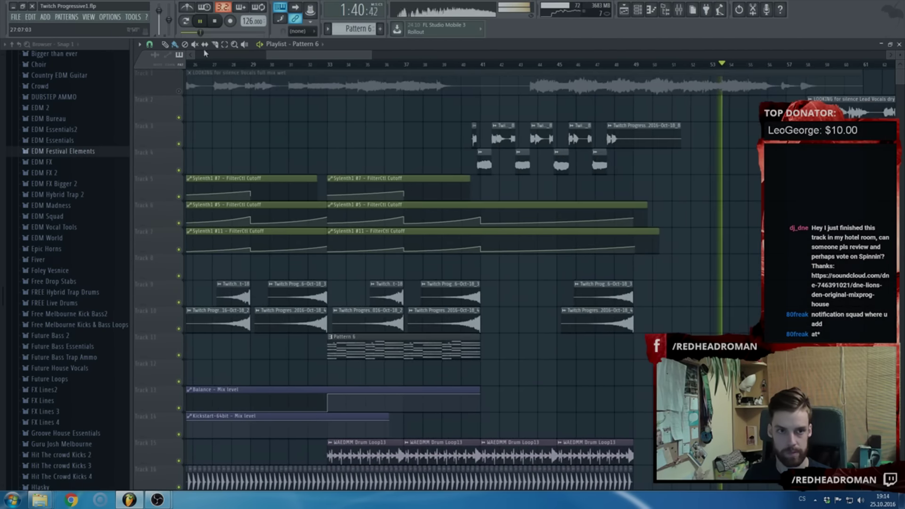
Slice the Sylenth1 #5 and #11 FilterCtl Cutoff clips at bar 41 and cut off their ends at bar 49
click(214, 44)
drag(485, 257, 484, 218)
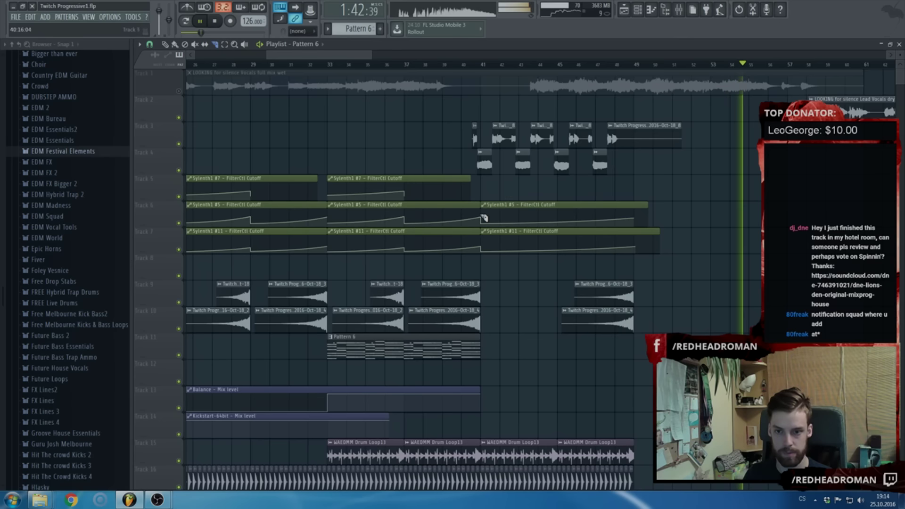
drag(638, 265, 641, 212)
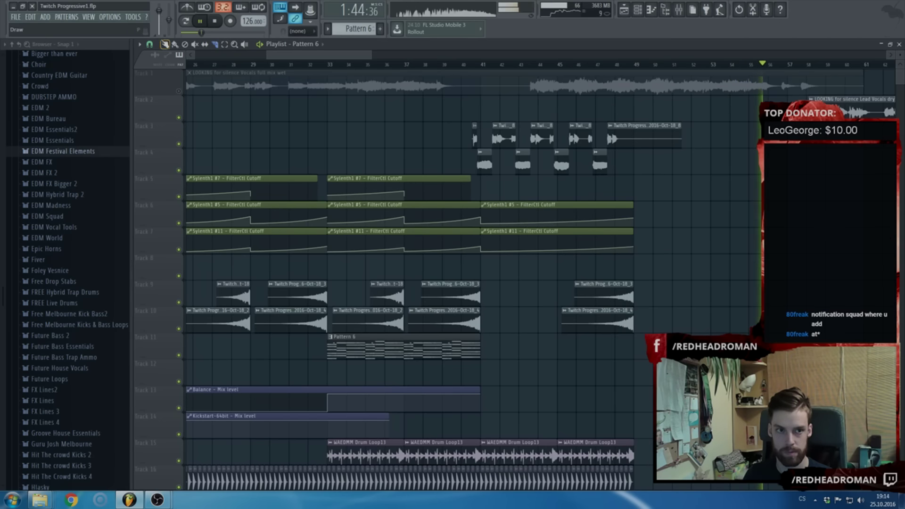
Duplicate the last Sylenth1 #5 and #11 FilterCtl Cutoff segments onto bars 49 to 57
drag(571, 280, 654, 205)
scroll(593, 202, down, 3)
scroll(359, 173, up, 3)
Shorten the last sample clip on Track 3 and copy the short Track 2 and 4 clips from bar 25 to bar 49
drag(342, 165, 309, 136)
key(space)
scroll(330, 151, down, 2)
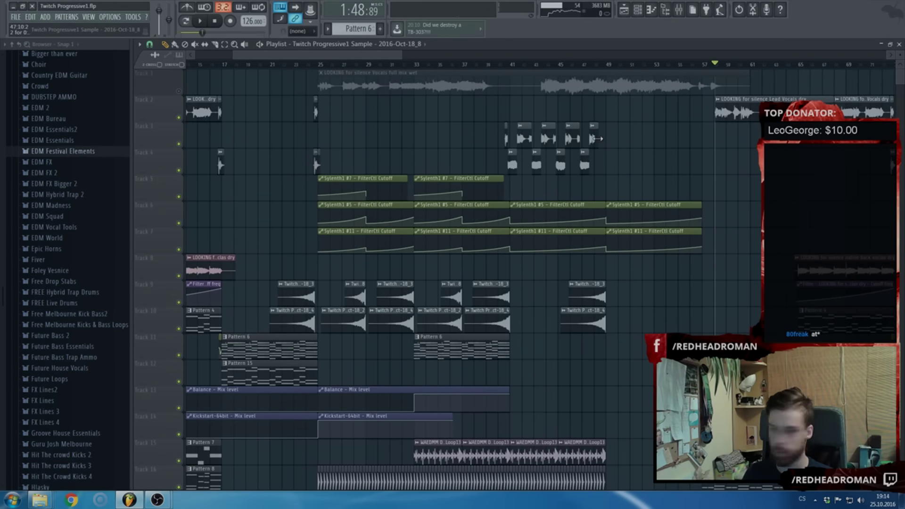
scroll(377, 160, up, 2)
drag(363, 175, 687, 121)
scroll(703, 175, up, 3)
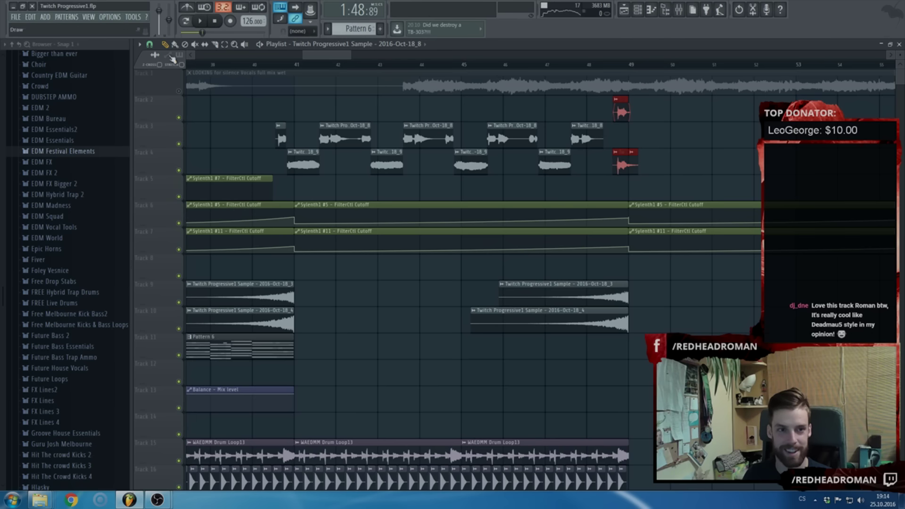
click(155, 44)
click(163, 153)
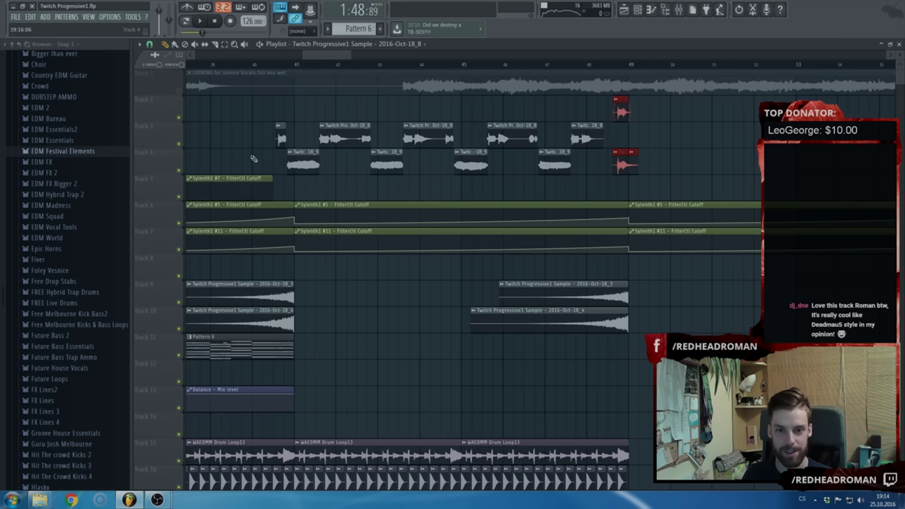
Play the arrangement from about bar 48 and examine the tracks at the transition into bar 49
scroll(255, 155, down, 5)
scroll(567, 167, down, 5)
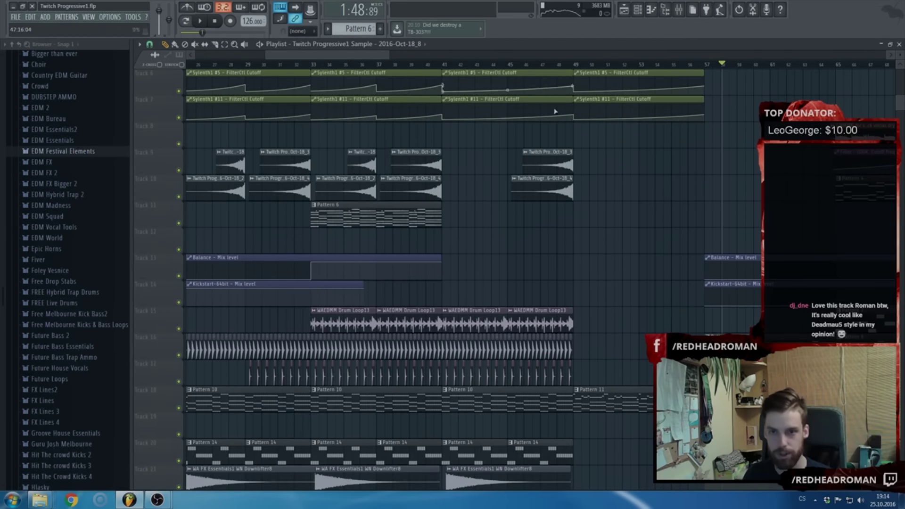
scroll(557, 65, up, 4)
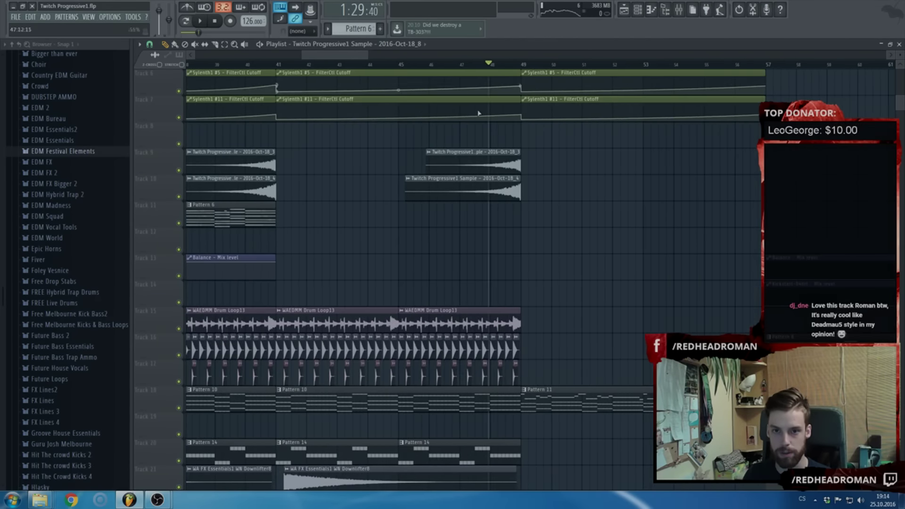
scroll(565, 175, up, 5)
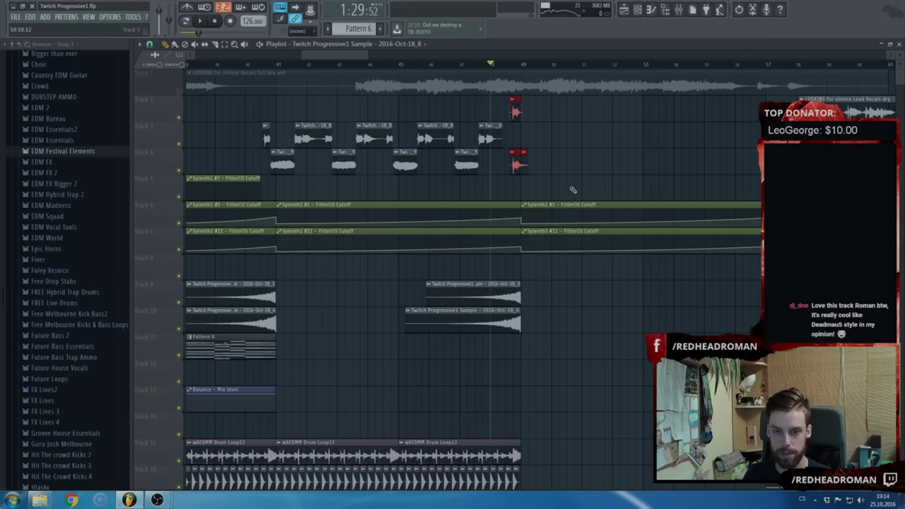
key(space)
scroll(573, 190, down, 8)
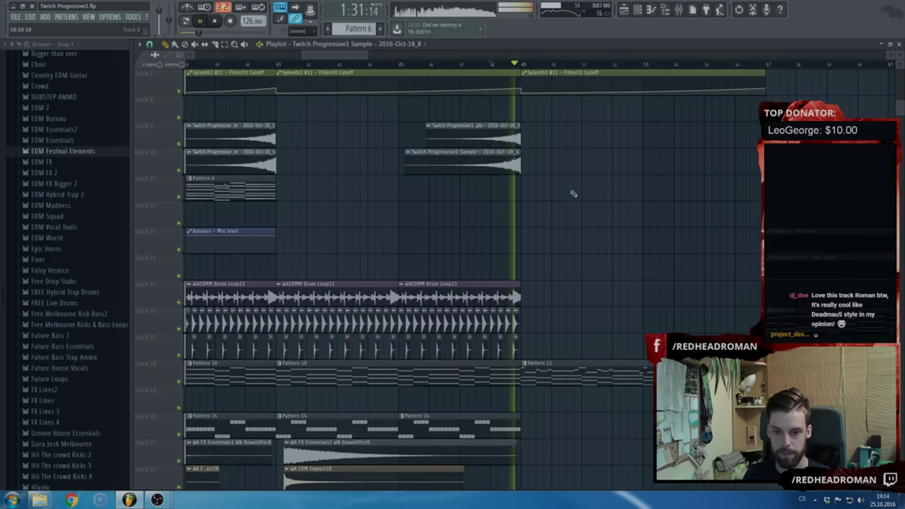
scroll(591, 208, up, 4)
scroll(589, 208, down, 5)
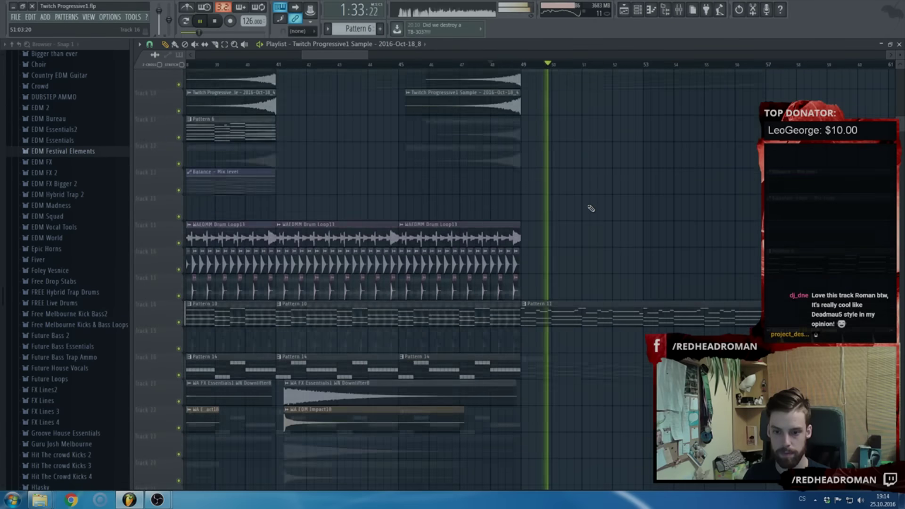
Duplicate the drum loop, kick and clap clips on Tracks 15 to 17 from bars 41–49 onto bars 49–57
drag(536, 278, 282, 225)
key(ctrl+b)
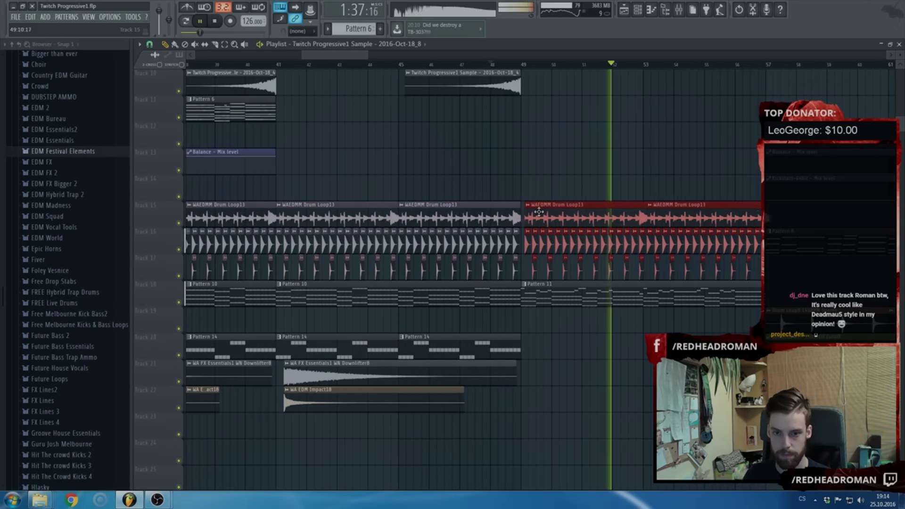
scroll(536, 213, up, 2)
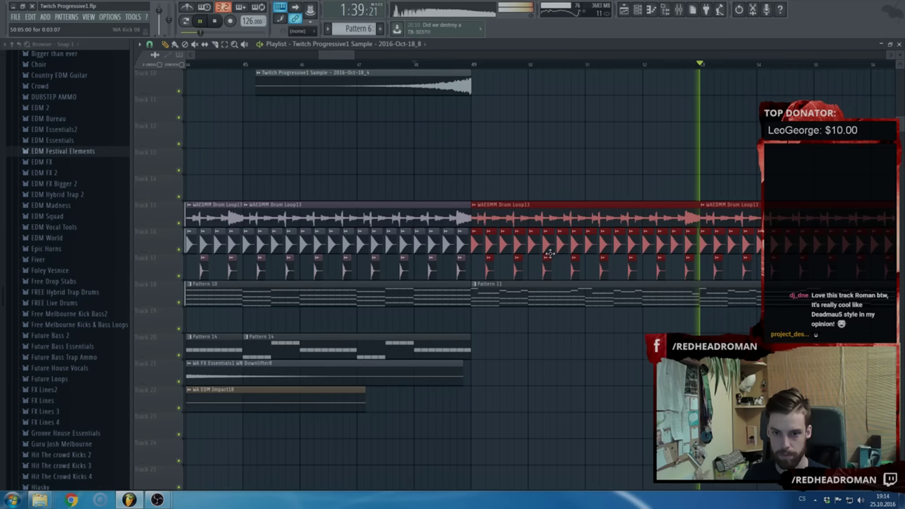
scroll(532, 232, down, 4)
scroll(566, 240, up, 3)
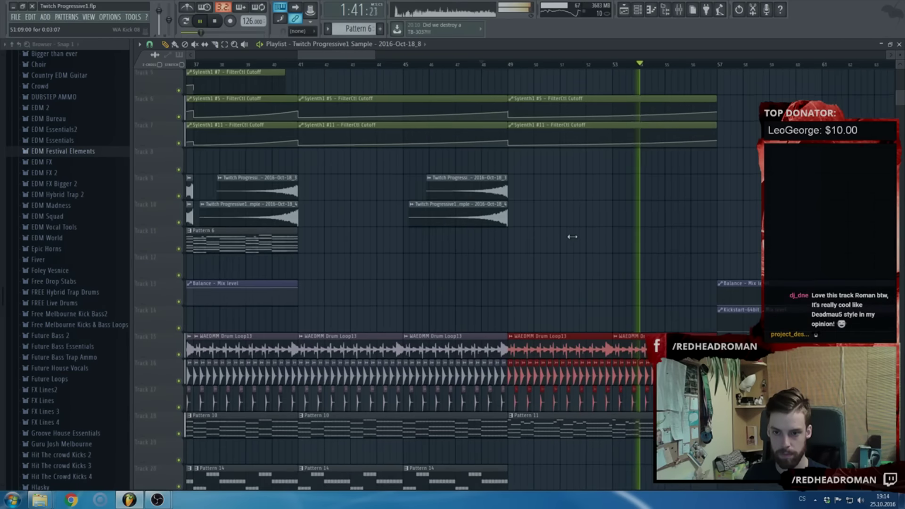
scroll(593, 247, down, 4)
scroll(636, 264, up, 2)
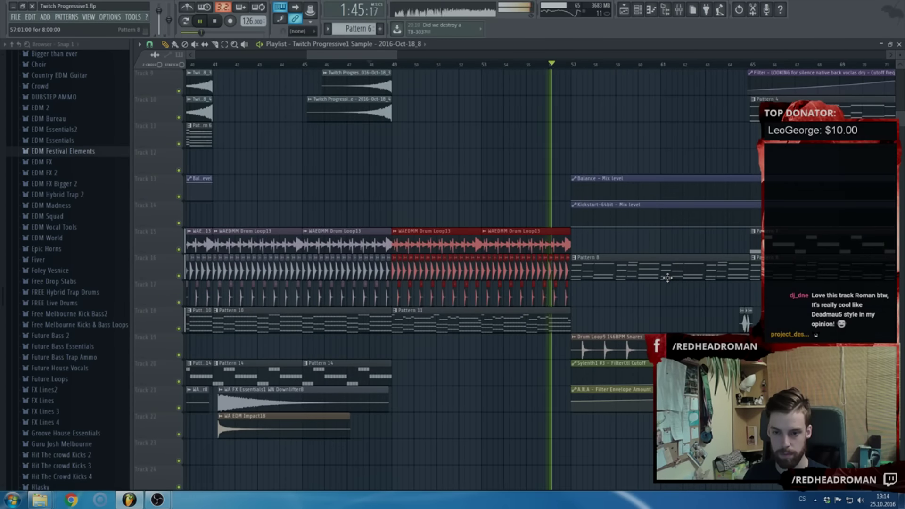
scroll(631, 275, down, 2)
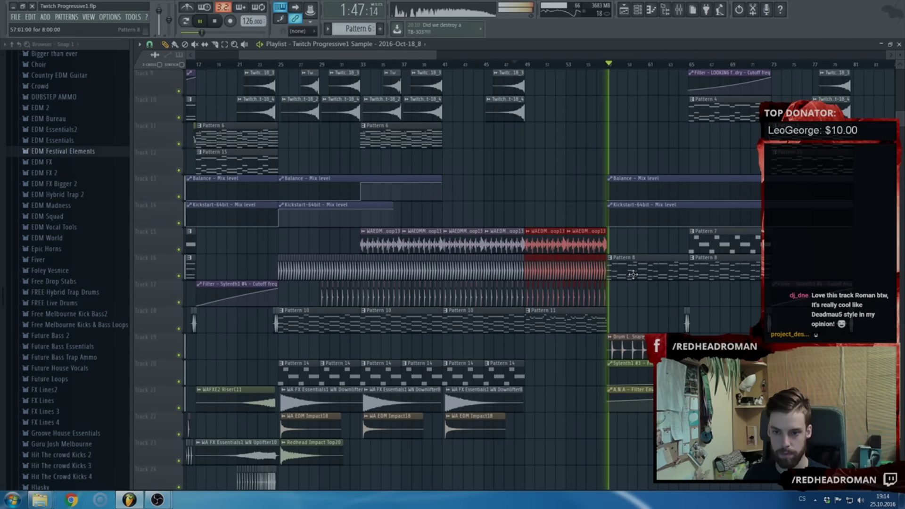
Stop playback and open the Pattern 11 clip on Track 18 at bar 49 in the channel rack
scroll(632, 273, up, 2)
scroll(632, 271, up, 5)
key(space)
scroll(631, 276, up, 3)
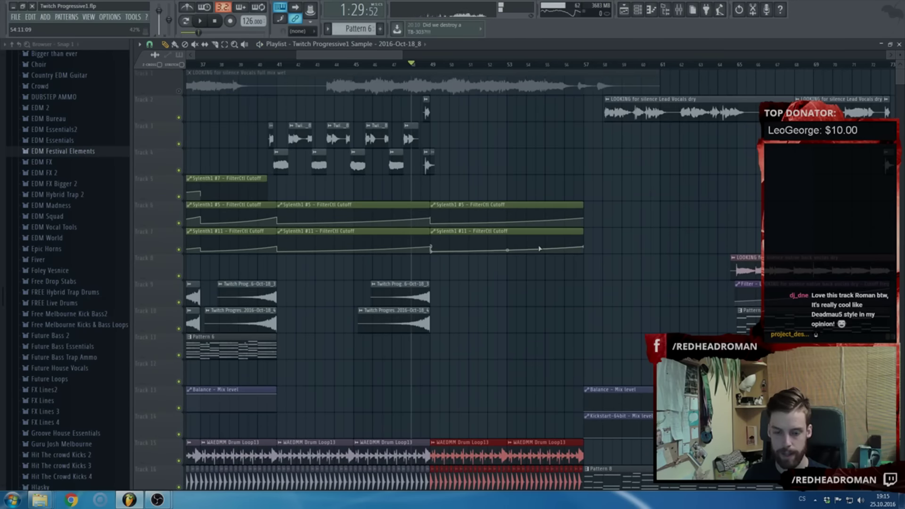
scroll(539, 249, down, 6)
scroll(454, 324, up, 3)
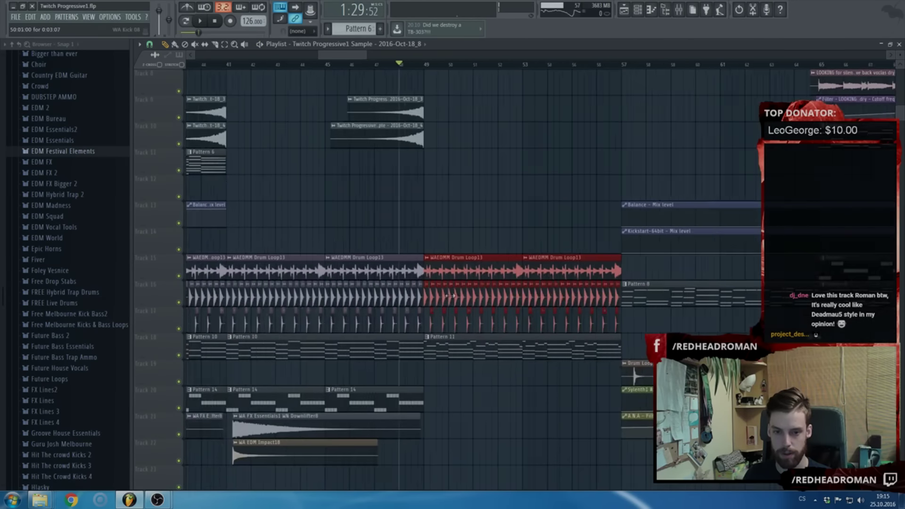
double_click(440, 341)
click(439, 341)
right_click(446, 340)
key(Escape)
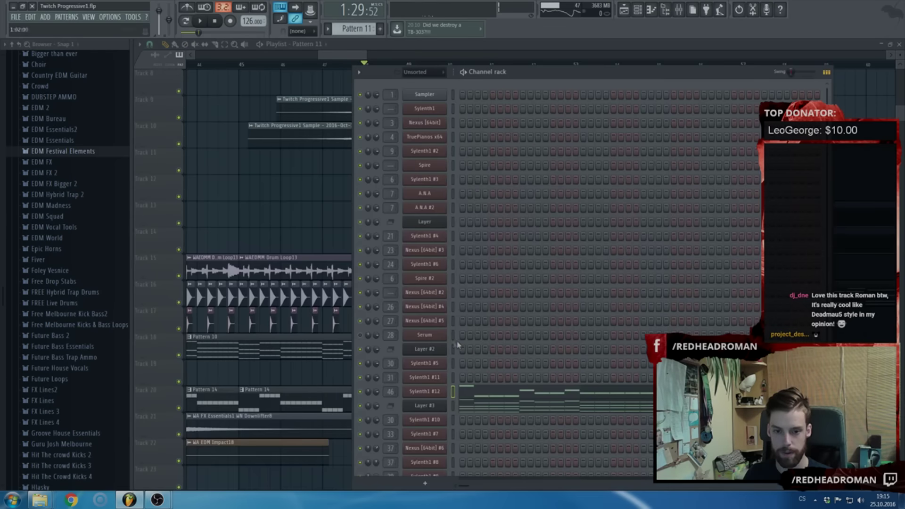
scroll(488, 336, down, 1)
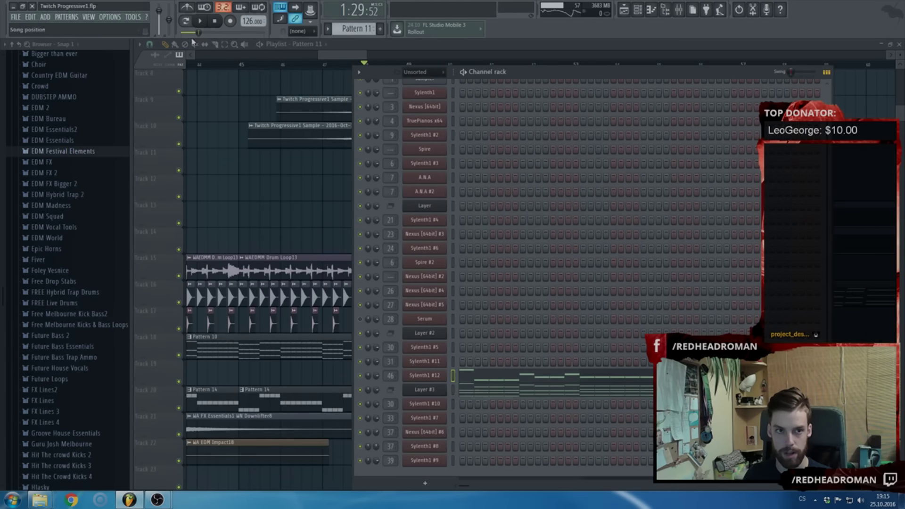
Examine the Pattern 11 notes of Layer #3 and Sylenth1 #12 in the piano roll
click(511, 399)
scroll(440, 368, up, 5)
scroll(414, 347, down, 2)
scroll(409, 349, down, 3)
scroll(409, 348, down, 1)
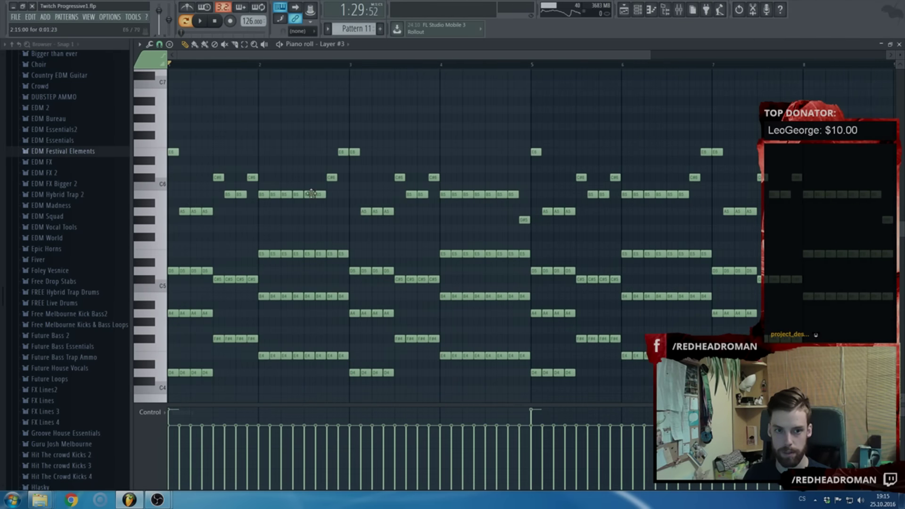
scroll(509, 213, down, 2)
key(Escape)
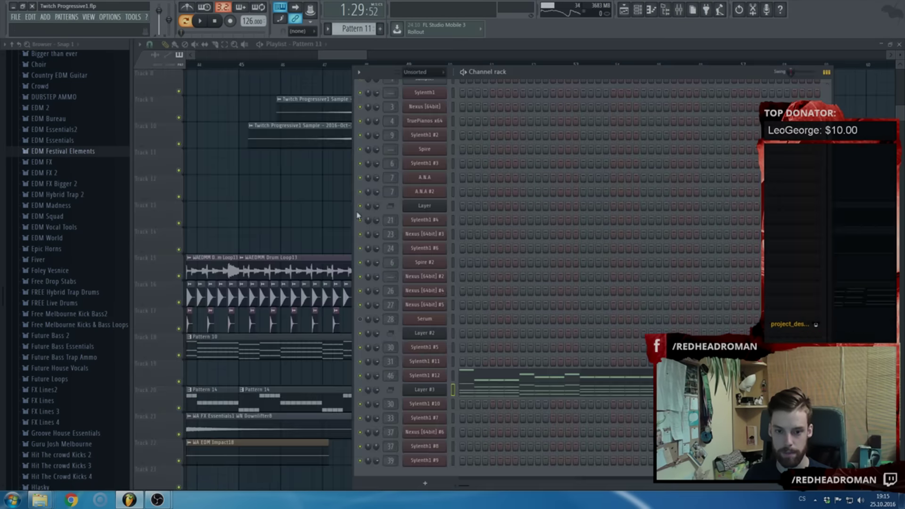
click(509, 386)
scroll(512, 378, up, 2)
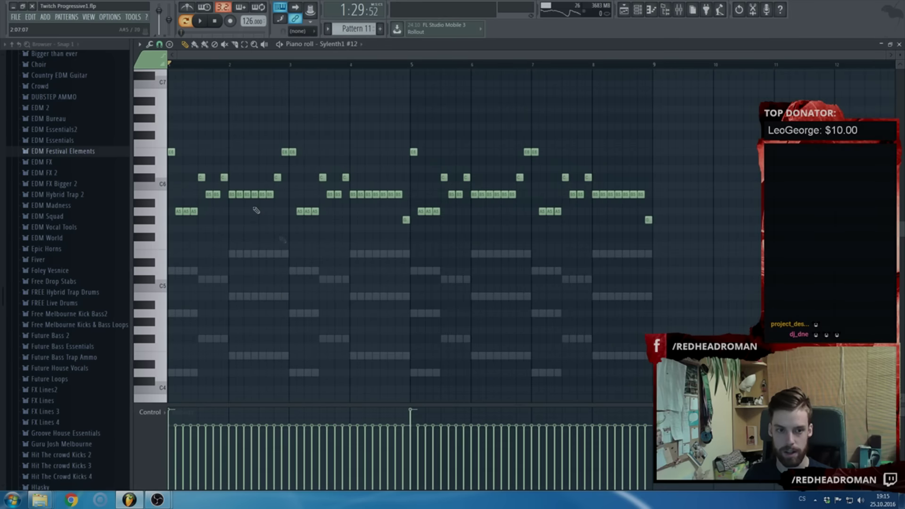
key(Escape)
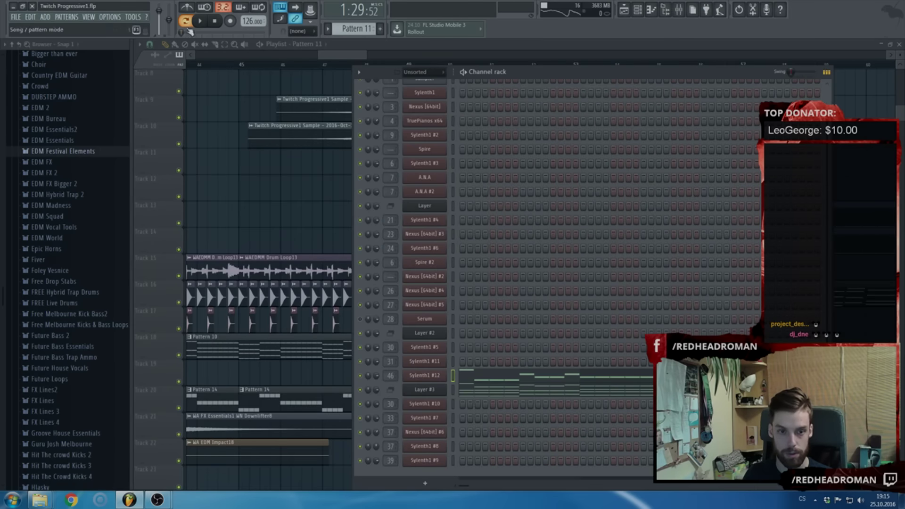
Play Pattern 11 with the Sylenth1 #12 instrument open, view its Part A settings, and close it
click(436, 377)
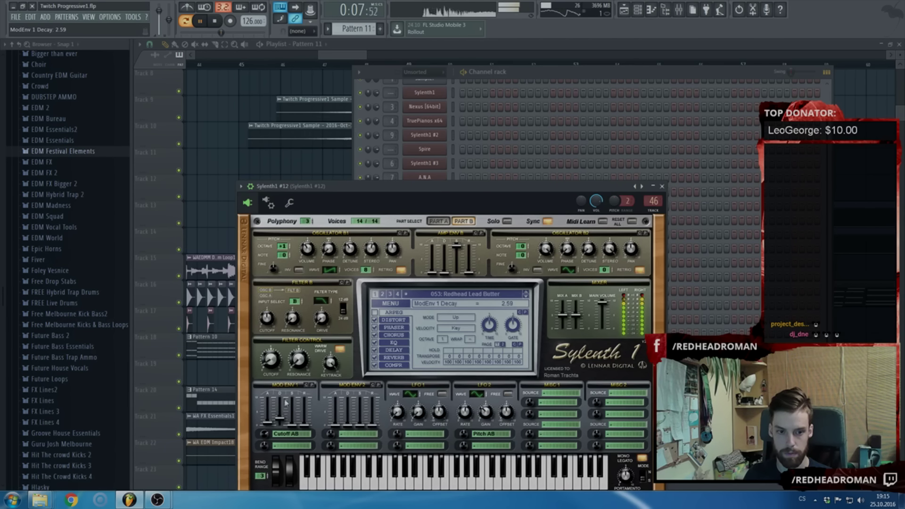
click(437, 221)
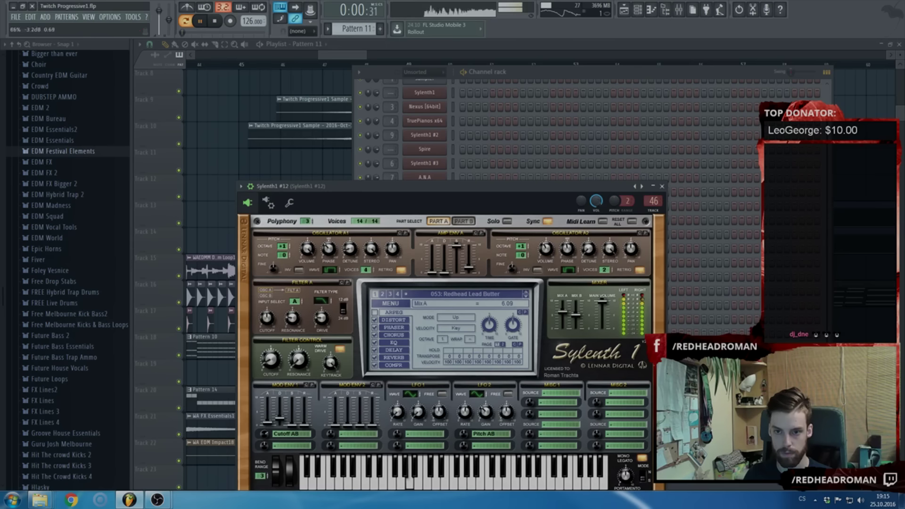
click(662, 186)
key(space)
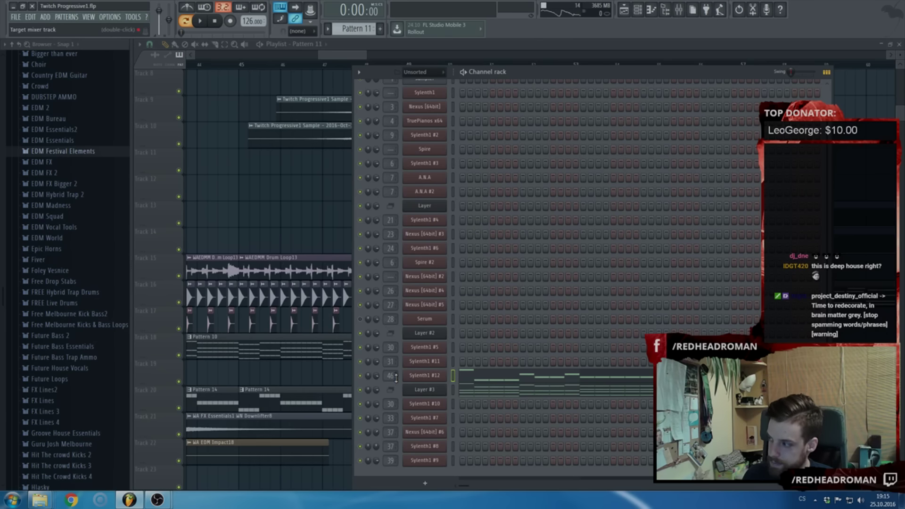
Return to the playlist, play the song from about bar 48 and review the tracks after bar 49
click(331, 57)
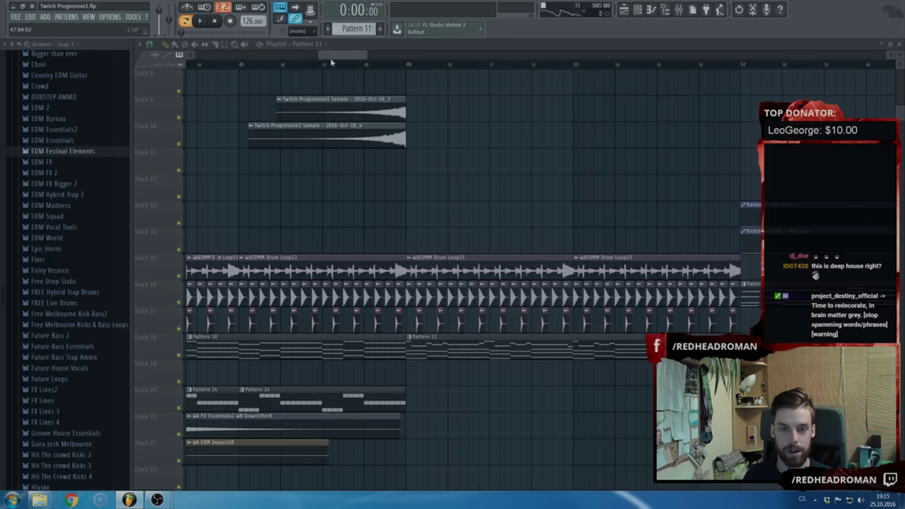
scroll(542, 225, down, 3)
scroll(497, 297, up, 5)
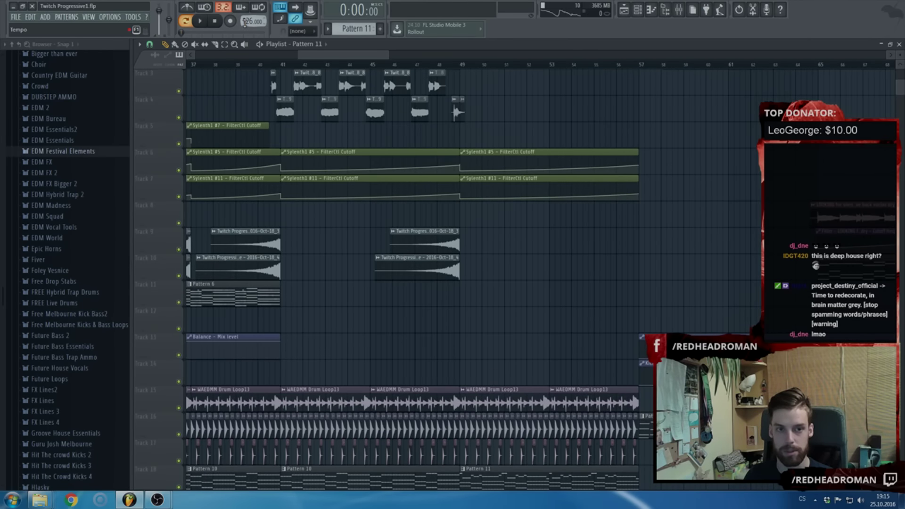
scroll(493, 250, down, 3)
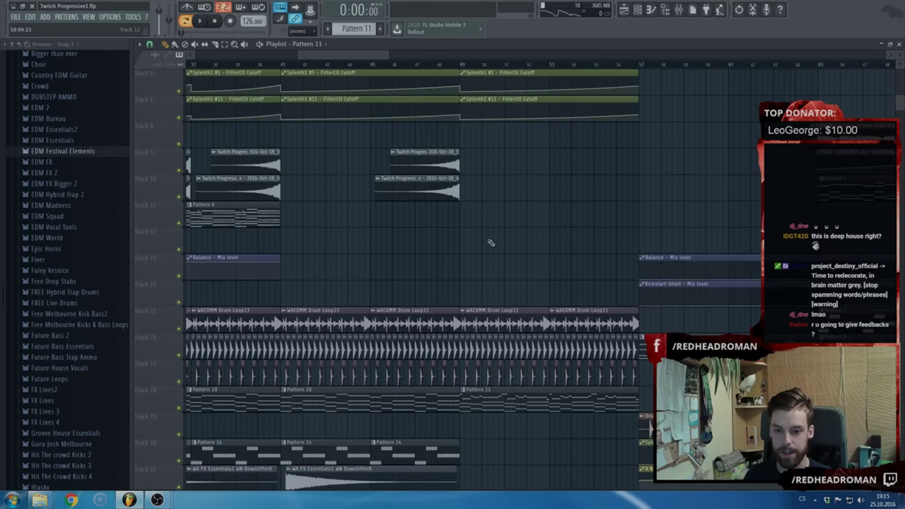
scroll(493, 250, up, 2)
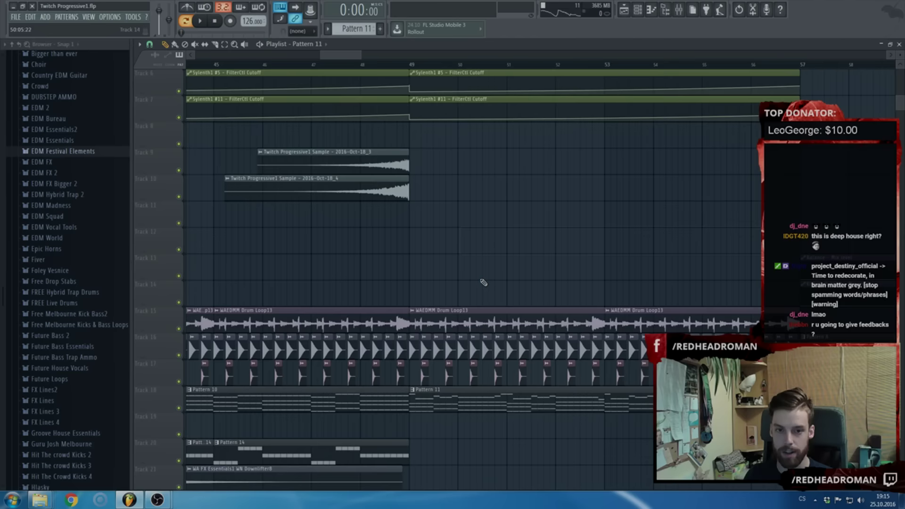
scroll(471, 287, up, 4)
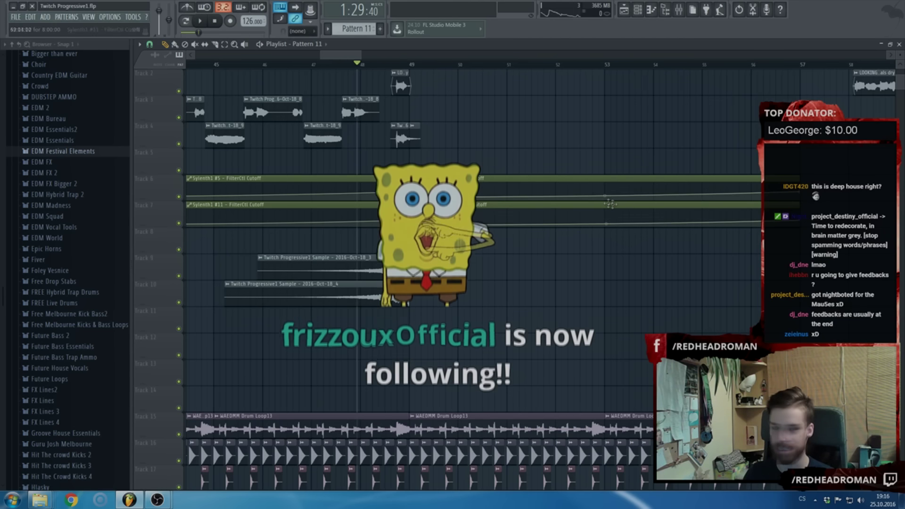
key(space)
scroll(520, 245, down, 4)
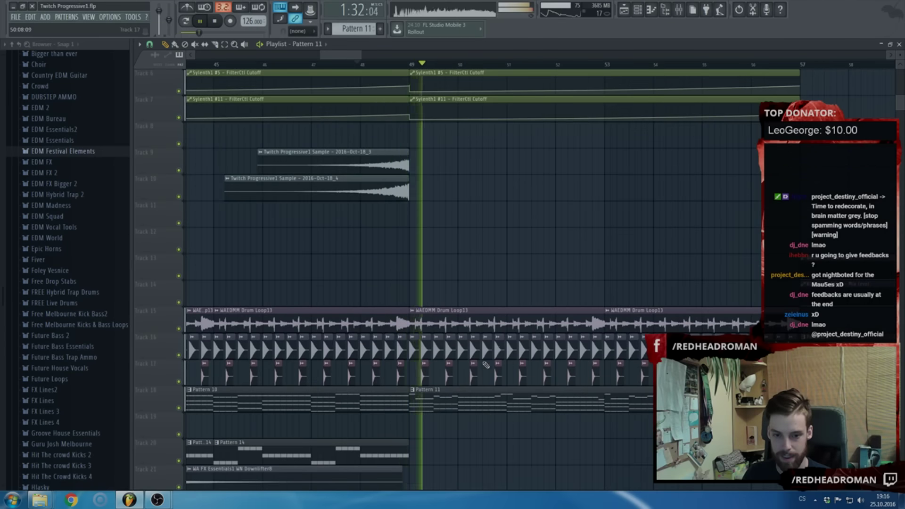
scroll(520, 244, down, 3)
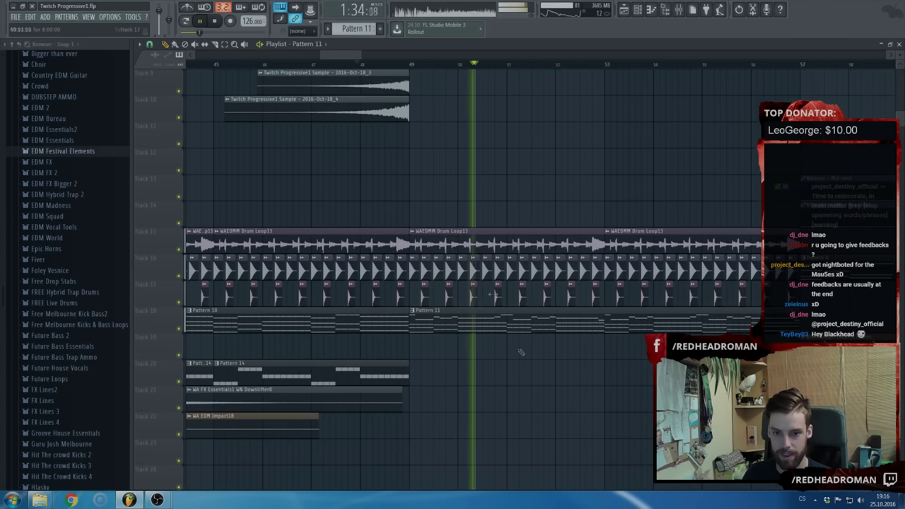
Delete the drum loop on Track 15 and the claps on Track 17 from bar 49 to bar 53
ctrl+scroll(469, 212, down, 2)
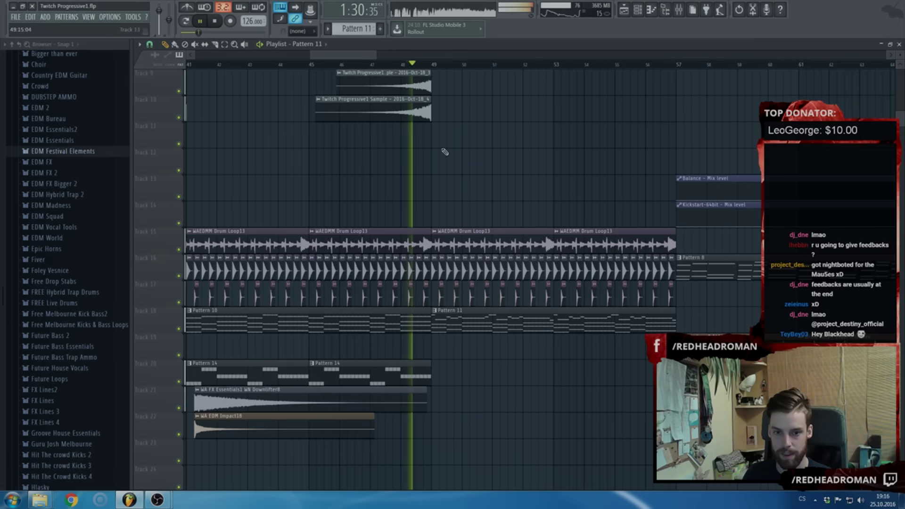
right_click(502, 242)
key(space)
key(space)
drag(439, 300, 539, 301)
scroll(539, 301, up, 3)
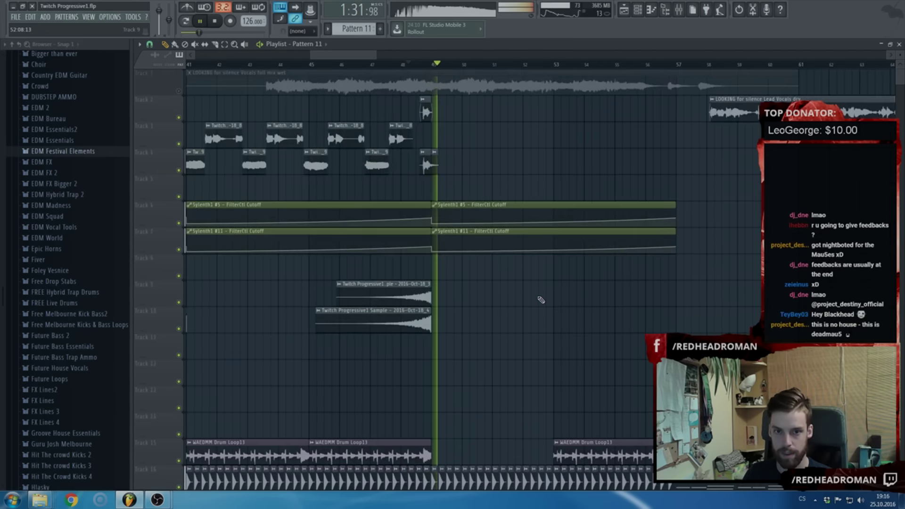
Delete the first kick clips on Track 16 from bar 49 to about the middle of bar 50
key(space)
key(space)
drag(433, 322, 472, 324)
scroll(471, 325, down, 4)
scroll(475, 330, up, 4)
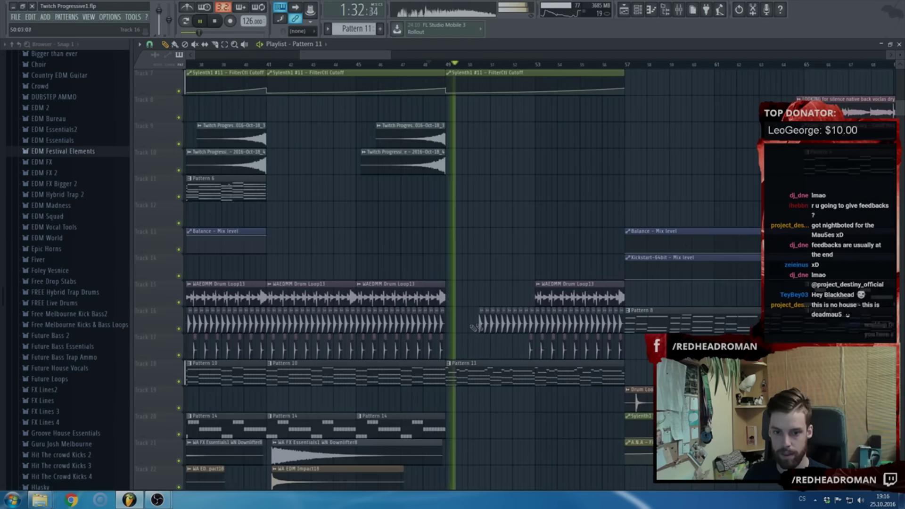
Move the Sylenth1 #12 notes out of Pattern 11 into a new Pattern 12
double_click(487, 364)
key(F6)
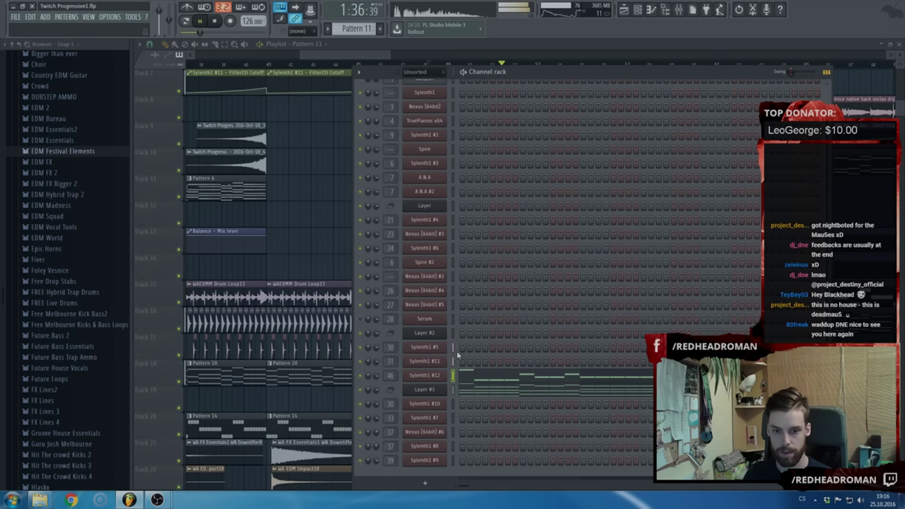
key(ctrl+x)
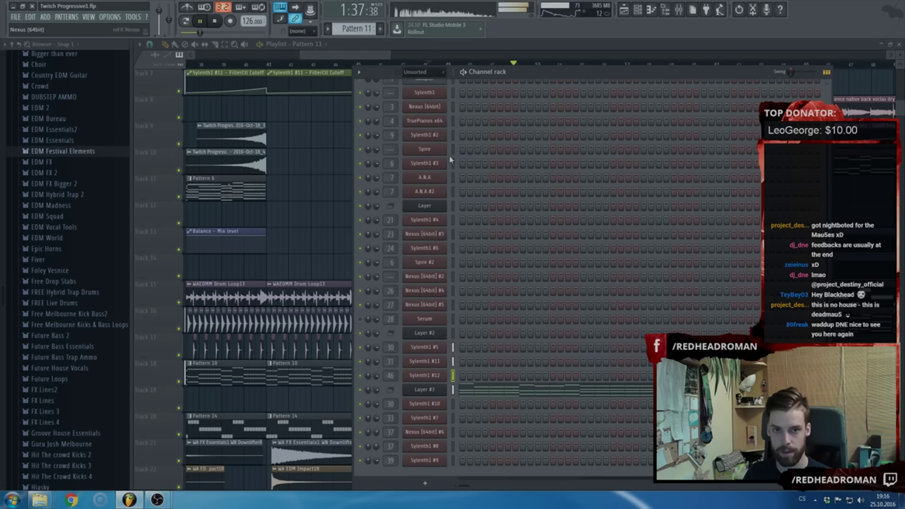
click(367, 29)
click(445, 90)
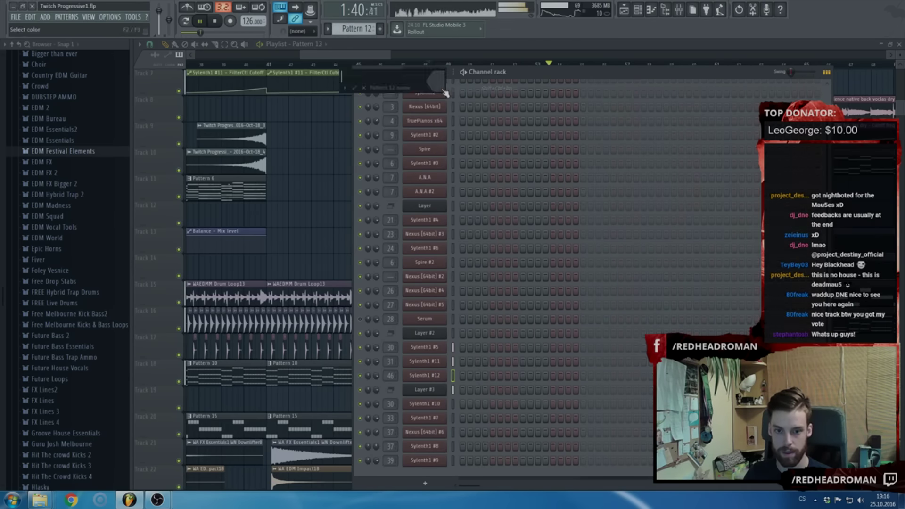
key(ctrl+v)
key(F6)
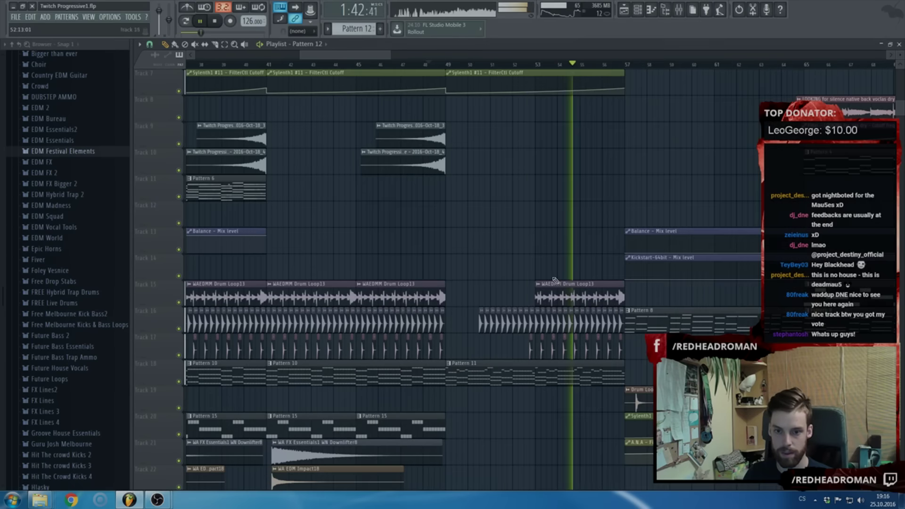
Stop playback and place a Pattern 12 clip on Track 12 just after the start of bar 53
key(space)
click(540, 218)
scroll(532, 224, down, 3)
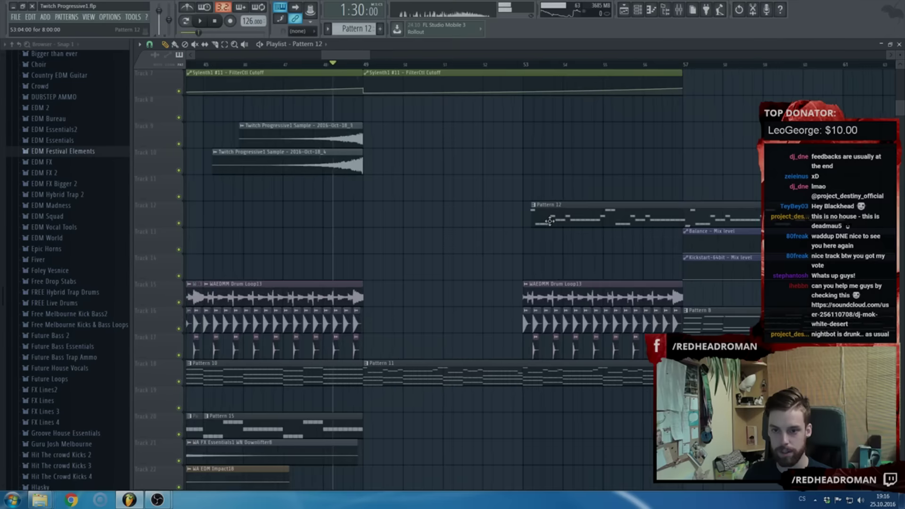
Examine the arrangement across all tracks, comparing the earlier drop from bar 25 with the section around bar 49
scroll(697, 250, down, 5)
scroll(580, 235, up, 4)
scroll(567, 236, up, 6)
scroll(500, 233, up, 5)
scroll(451, 167, down, 5)
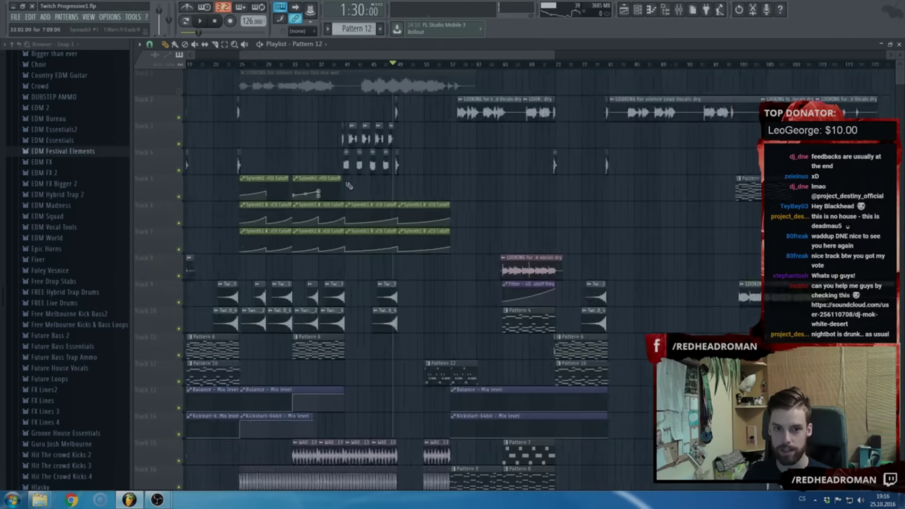
scroll(351, 181, up, 3)
scroll(389, 181, down, 2)
scroll(390, 182, down, 1)
scroll(244, 224, up, 2)
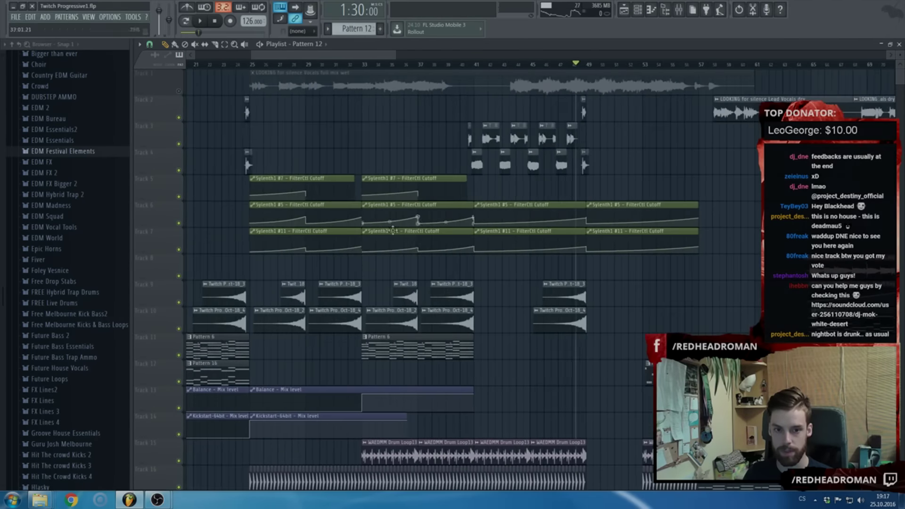
scroll(518, 226, down, 3)
scroll(529, 221, up, 3)
scroll(589, 68, up, 3)
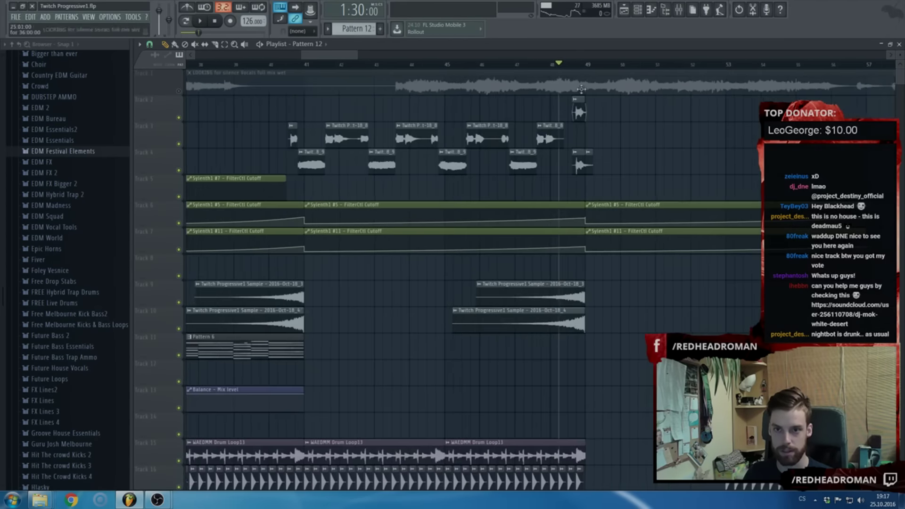
Play the arrangement from bar 41 and examine the sample clips on Tracks 2 to 4 leading into bar 49
click(588, 65)
scroll(589, 66, up, 2)
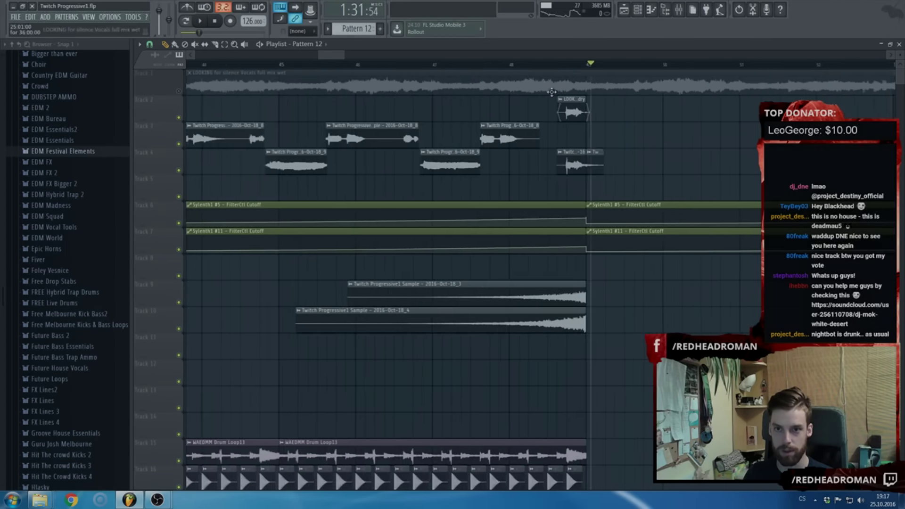
click(510, 66)
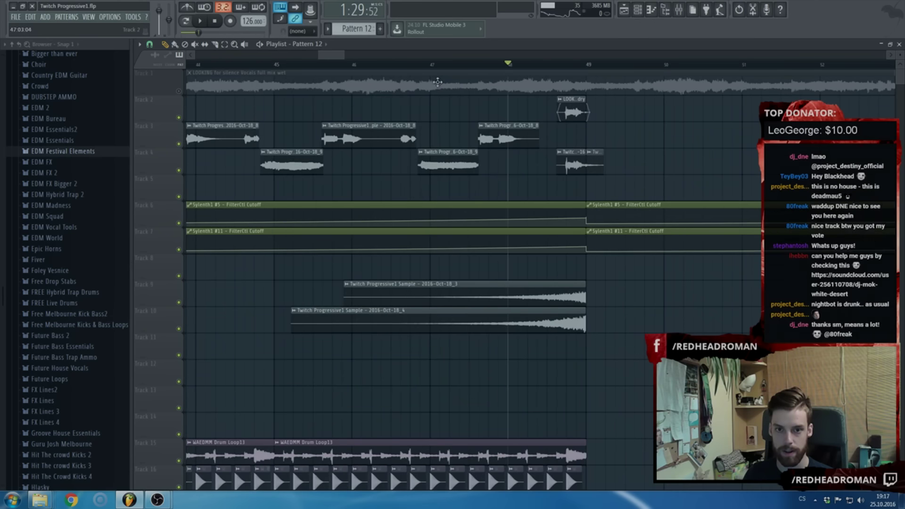
scroll(443, 85, down, 2)
click(223, 65)
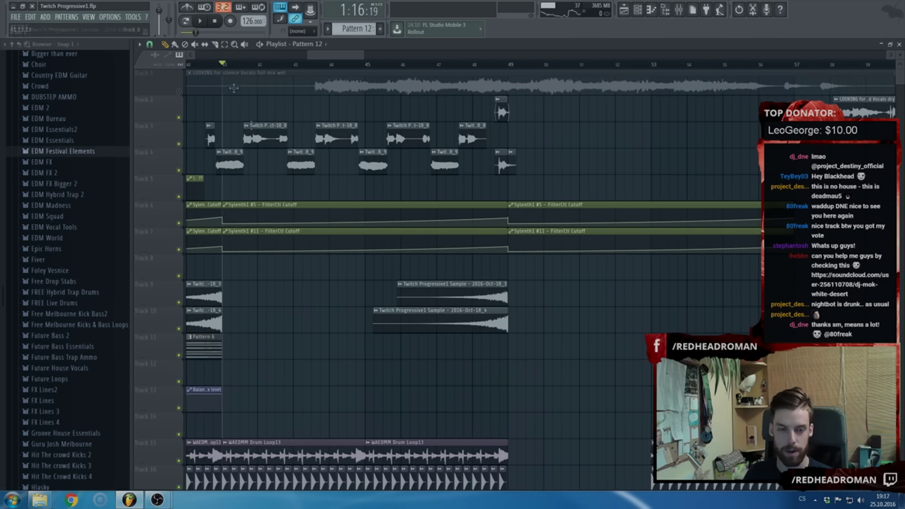
key(space)
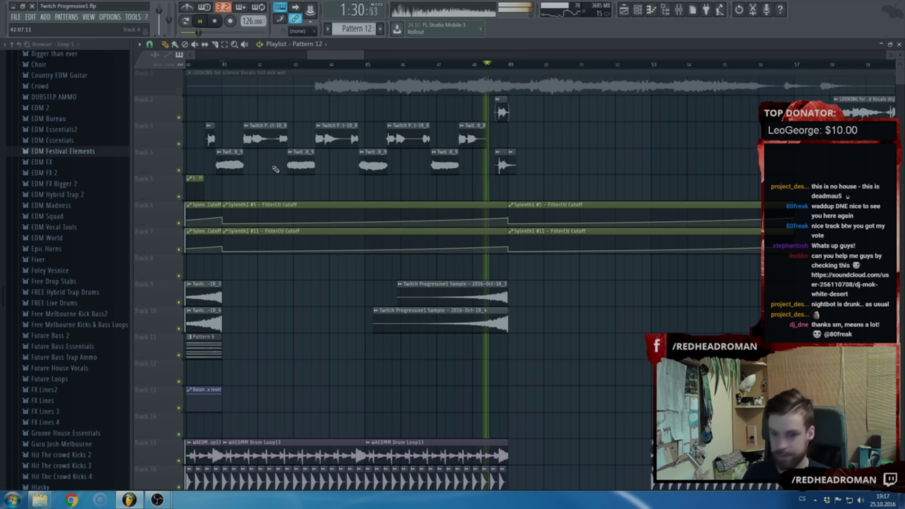
scroll(526, 186, down, 3)
scroll(525, 186, up, 3)
key(space)
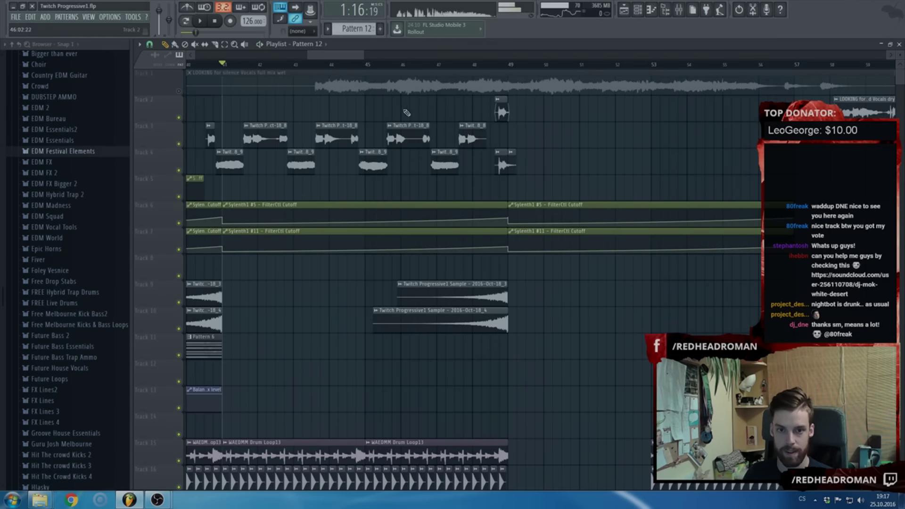
scroll(430, 67, up, 5)
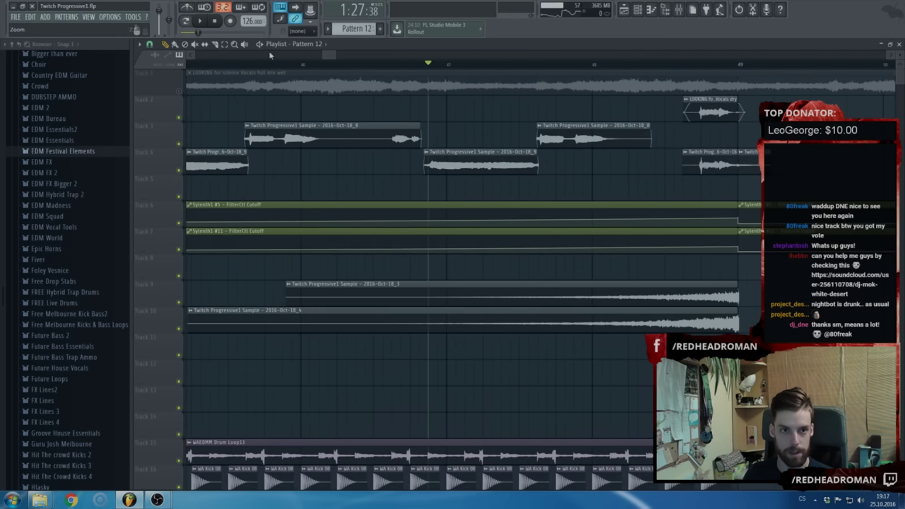
Slice the Track 4 vocal chop around bar 47 into short pieces, remove every second piece, and play the result
scroll(495, 138, up, 3)
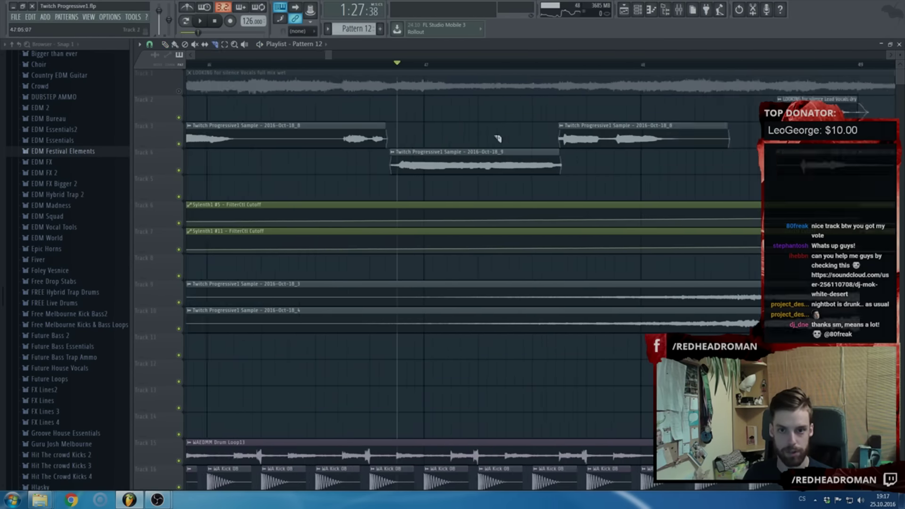
click(406, 167)
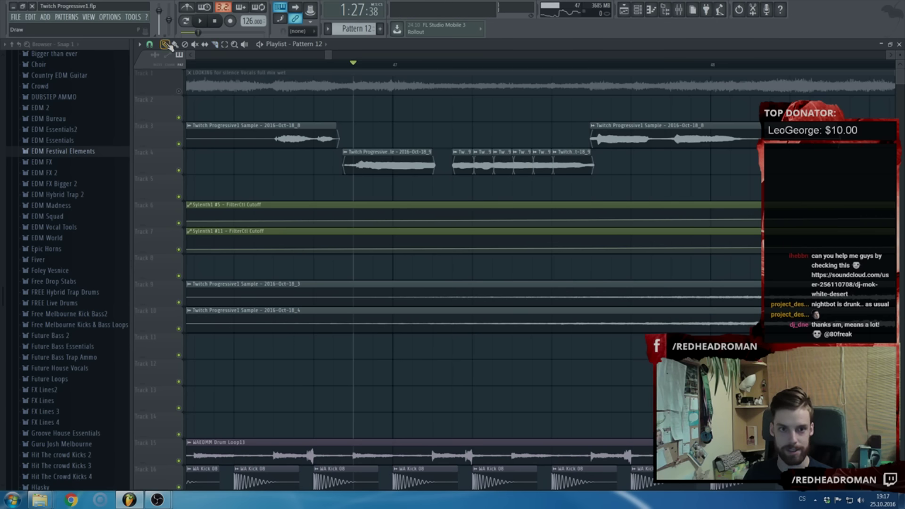
scroll(402, 155, up, 2)
double_click(412, 155)
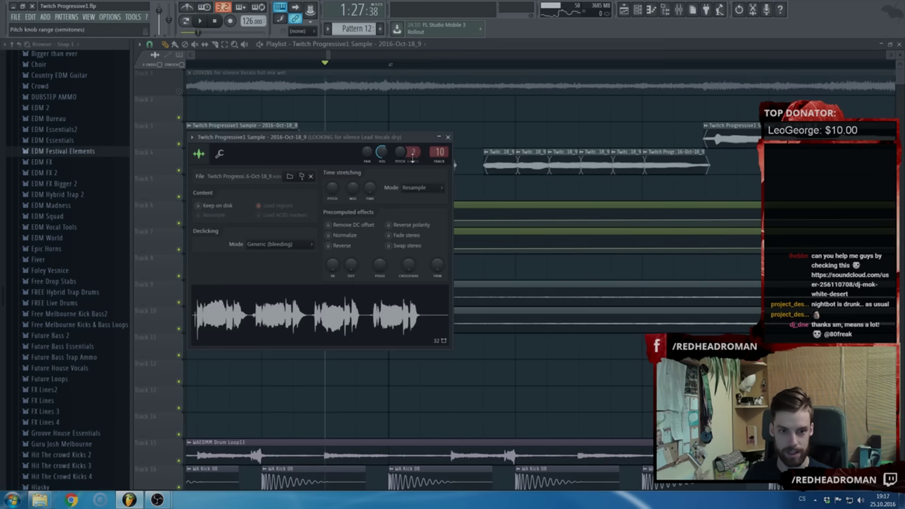
click(447, 137)
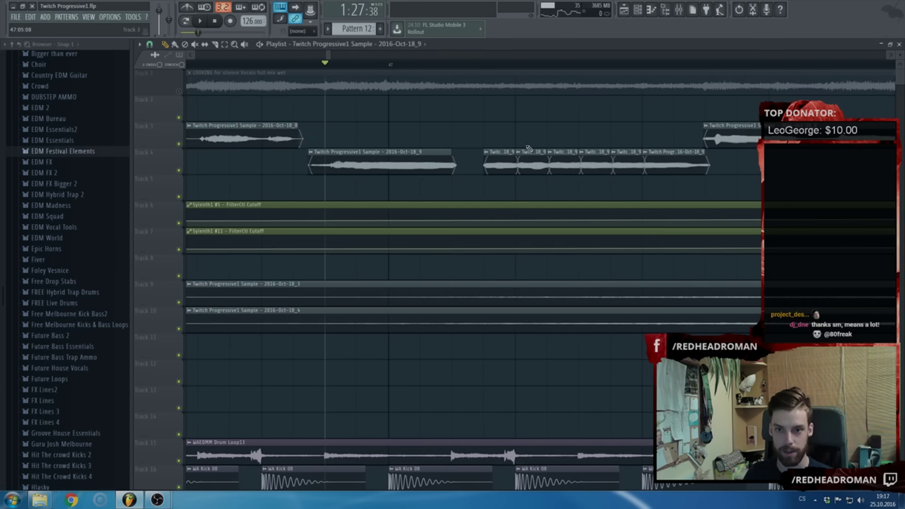
key(space)
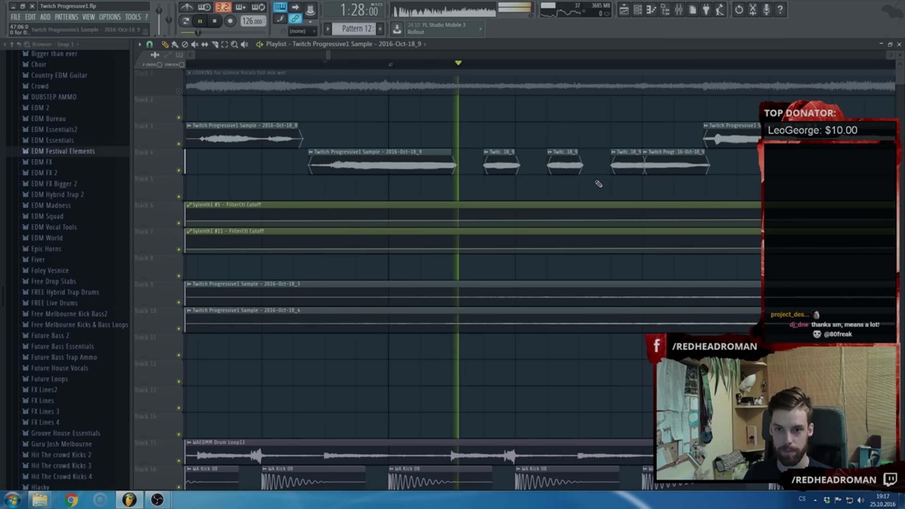
key(space)
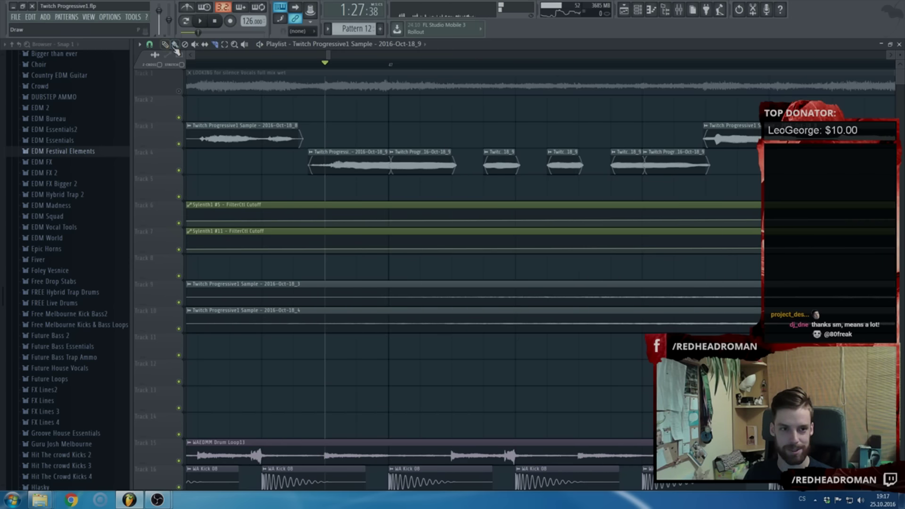
Try replacing two of the short Track 4 slices with one wider slice on the second beat of bar 47, checking by playback
right_click(504, 159)
right_click(559, 159)
drag(505, 158, 556, 157)
key(space)
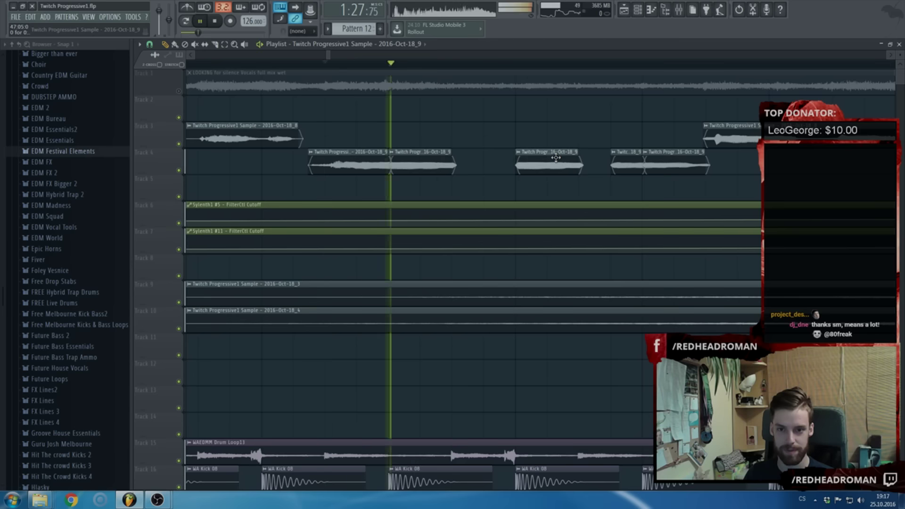
key(space)
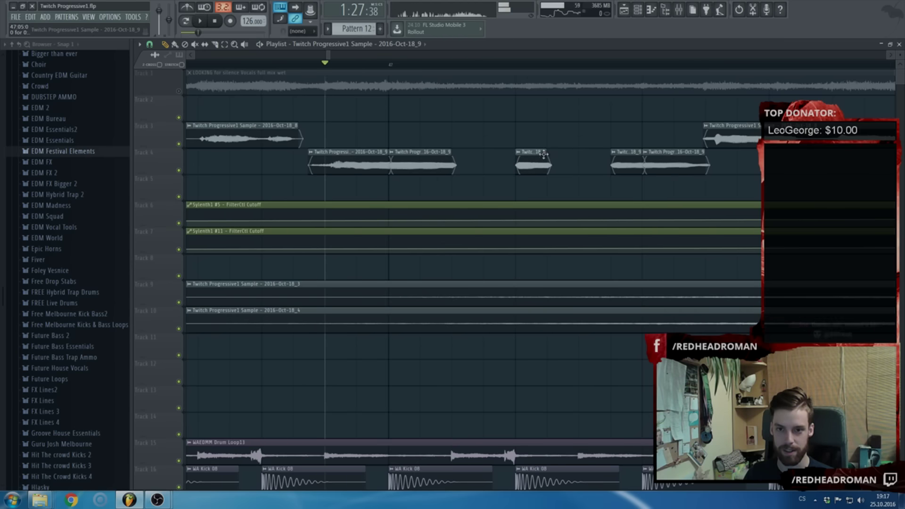
key(space)
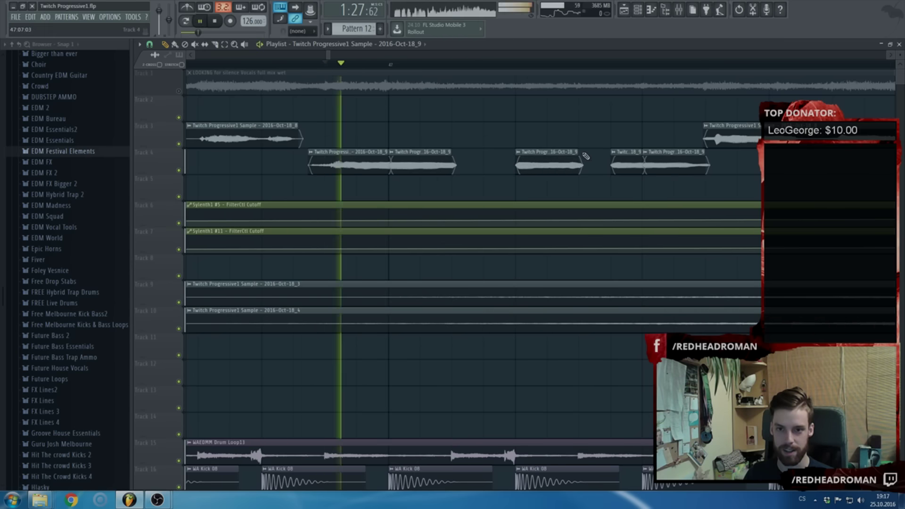
Delete the remaining Track 4 slices and lengthen the first piece into one continuous clip up to the next Track 3 clip
key(space)
right_click(557, 166)
right_click(424, 160)
drag(390, 154, 606, 154)
key(space)
right_click(627, 163)
right_click(676, 162)
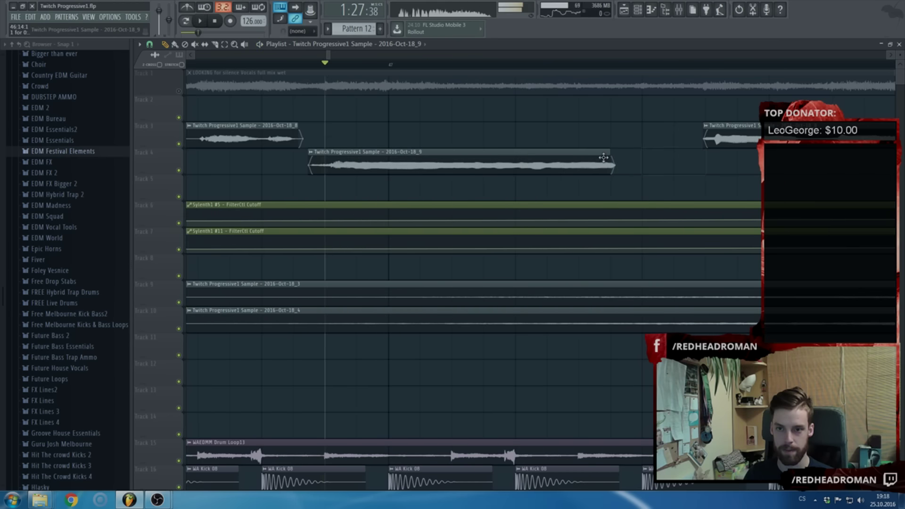
Play past the vocal chop at bar 47, stop, and insert an empty track above the Sylenth1 #7 cutoff automation on Track 5
scroll(589, 158, down, 4)
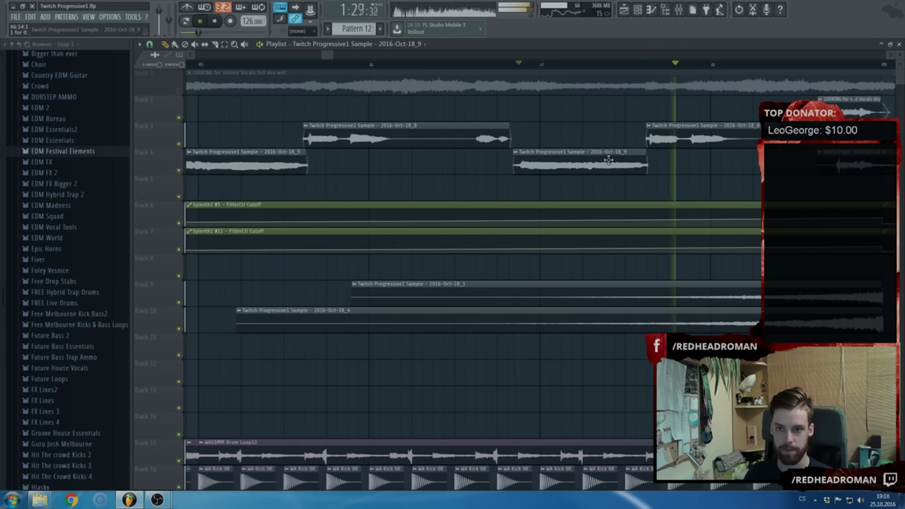
scroll(578, 162, down, 6)
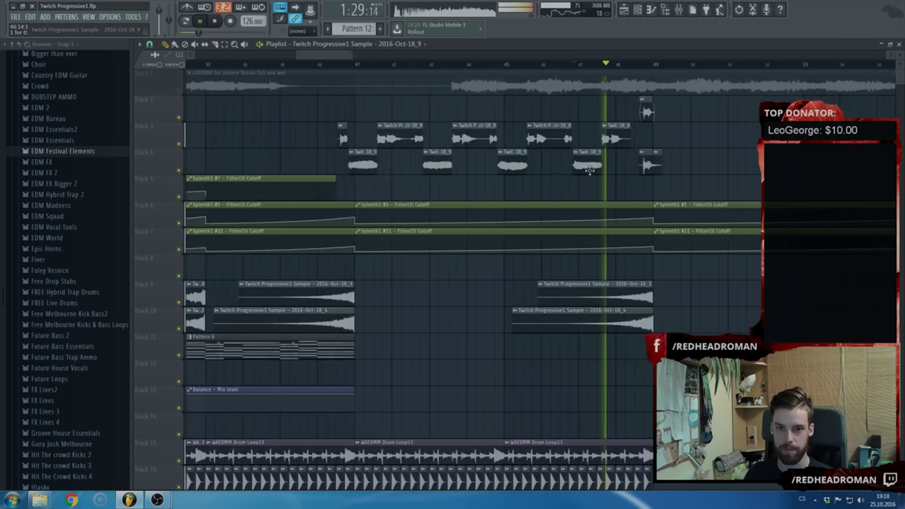
scroll(505, 181, down, 1)
key(space)
right_click(167, 189)
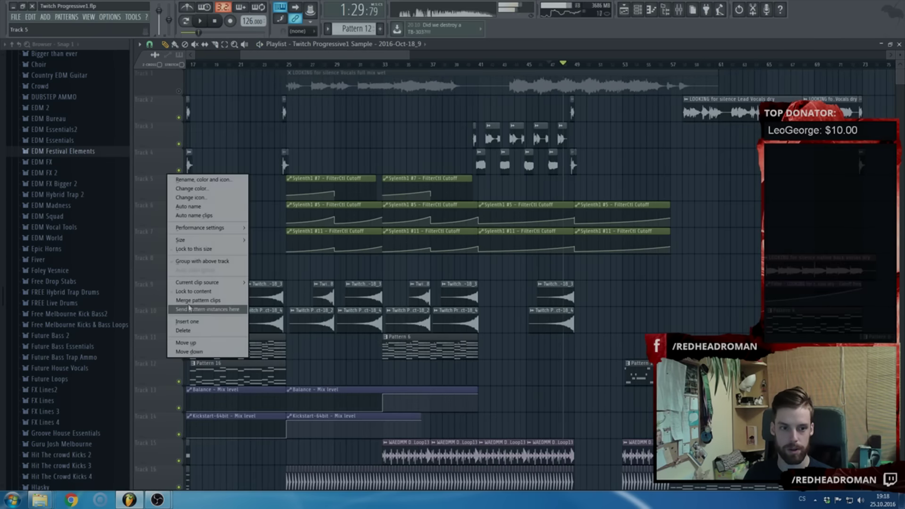
click(188, 309)
Load Fruity Filter into FX slot 10 of the chops' lead vocals mixer track and create an automation clip for its cutoff frequency
double_click(482, 165)
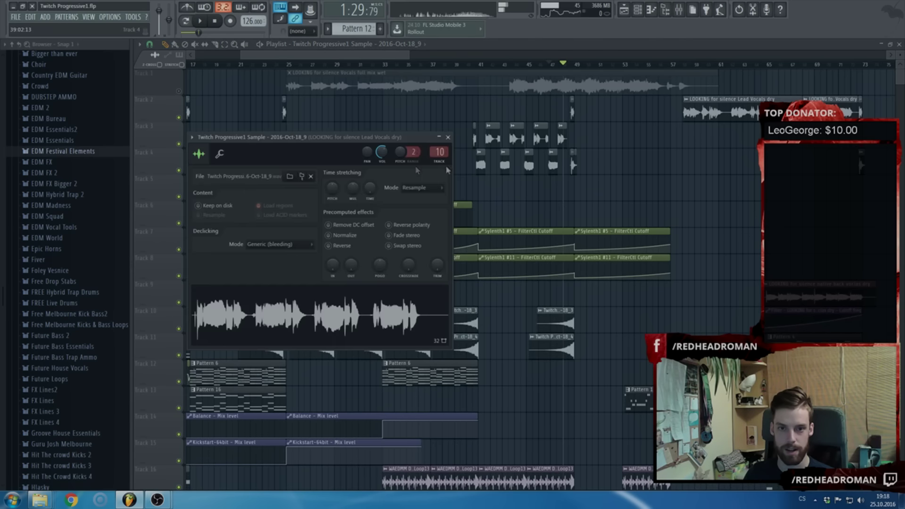
double_click(437, 152)
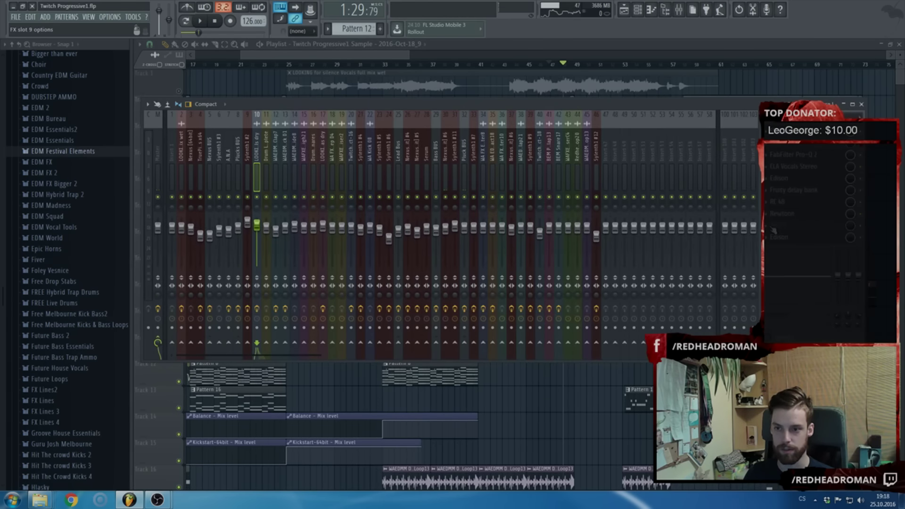
click(773, 242)
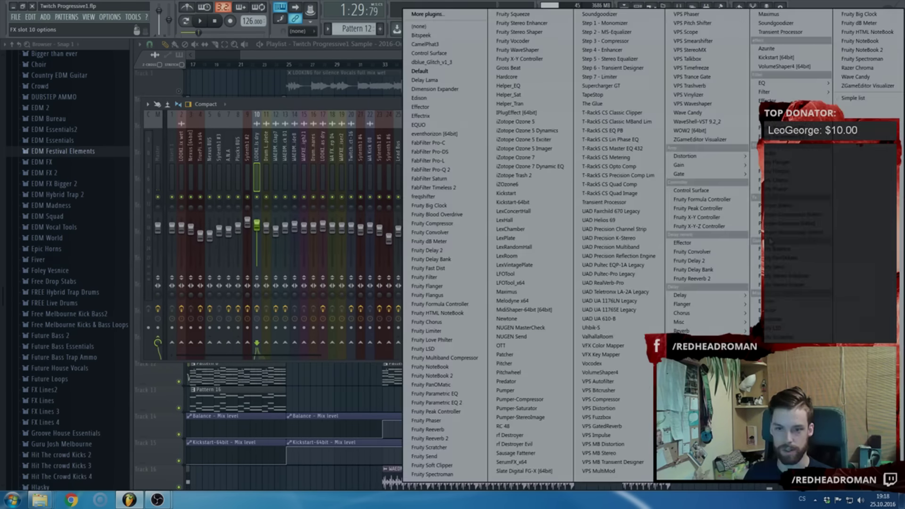
click(461, 278)
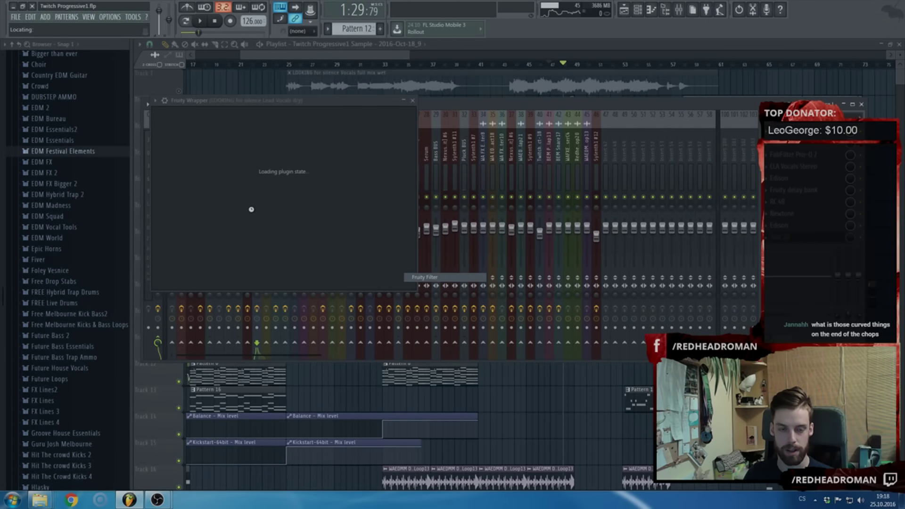
right_click(165, 119)
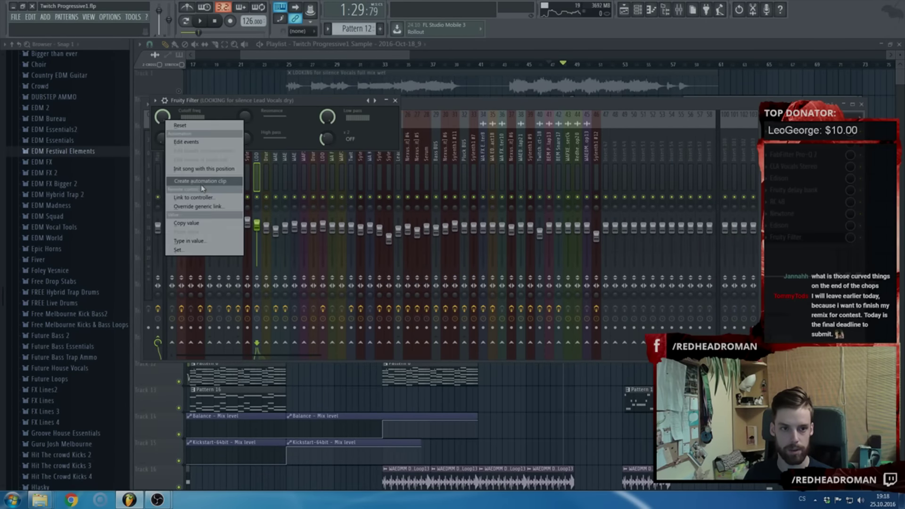
click(201, 183)
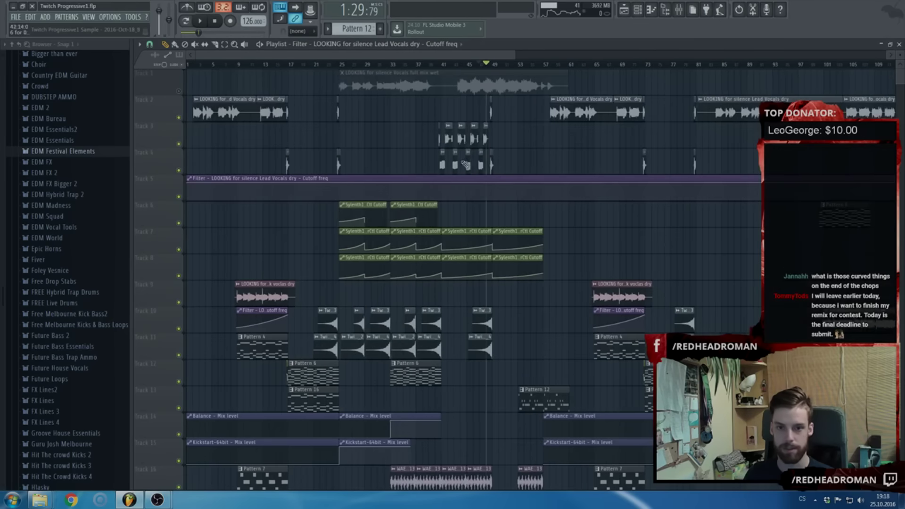
Shape the vocal filter cutoff automation to drop from the start of bar 40 to about 26% just before bar 41
ctrl+scroll(465, 165, up, 6)
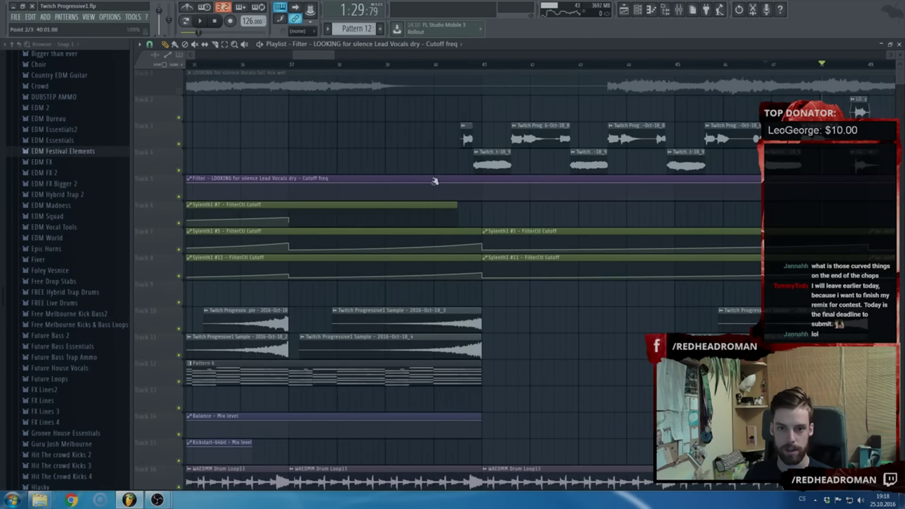
ctrl+scroll(443, 183, up, 3)
drag(472, 192, 508, 197)
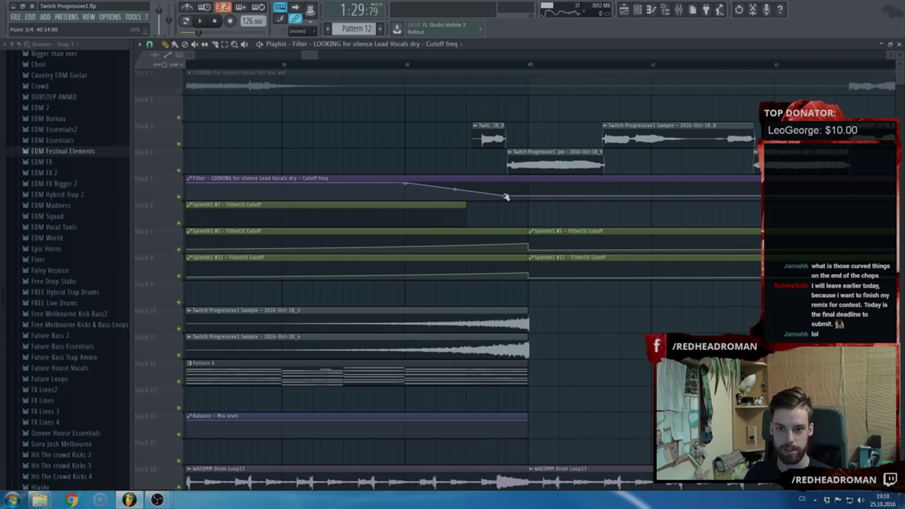
Ramp the vocal filter cutoff automation gradually back up toward bar 49 and play the section from just before bar 40
click(399, 65)
ctrl+scroll(413, 123, down, 3)
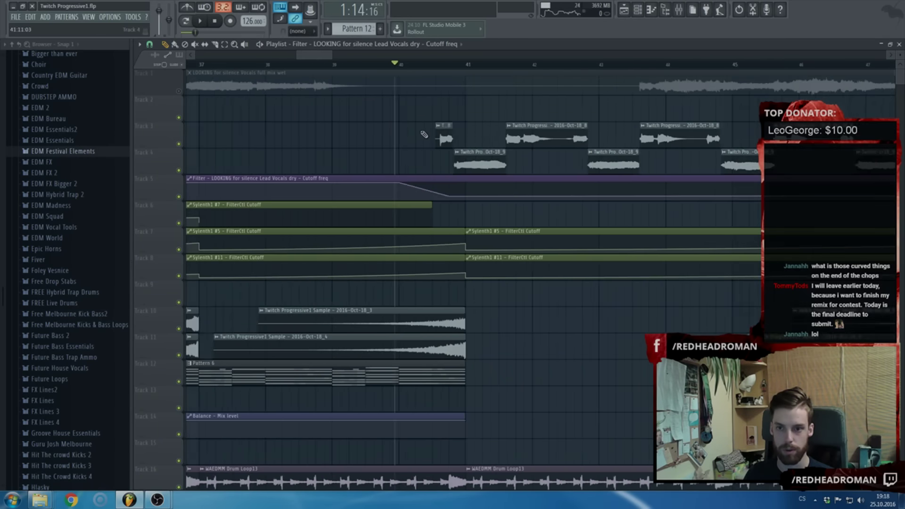
ctrl+scroll(789, 203, down, 3)
ctrl+scroll(794, 203, up, 2)
key(space)
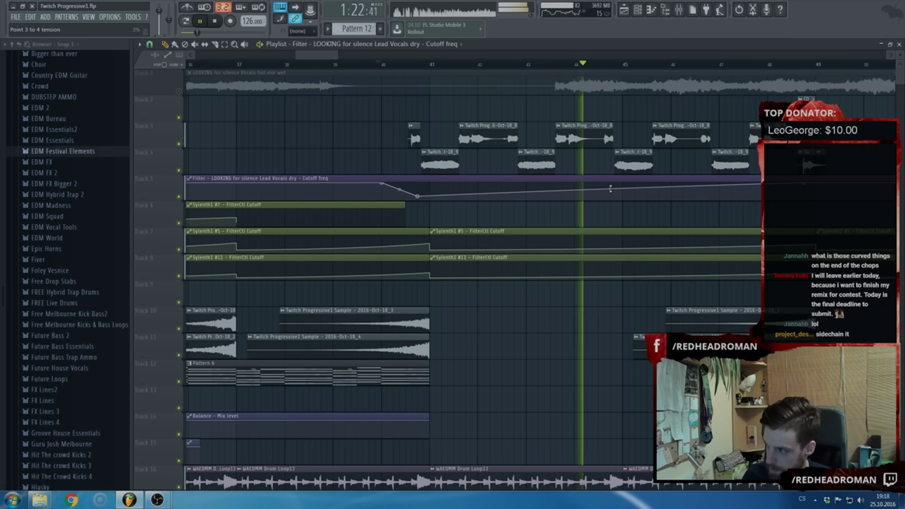
key(space)
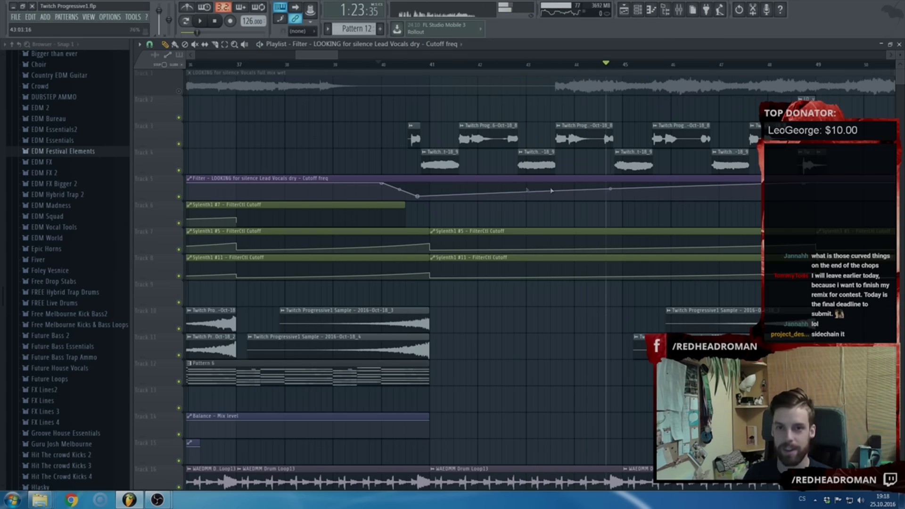
Listen to the filtered chops, free FX slot 9 ahead of Fruity Filter on the lead vocals mixer track, and load Kickstart-64bit there
ctrl+scroll(551, 190, down, 5)
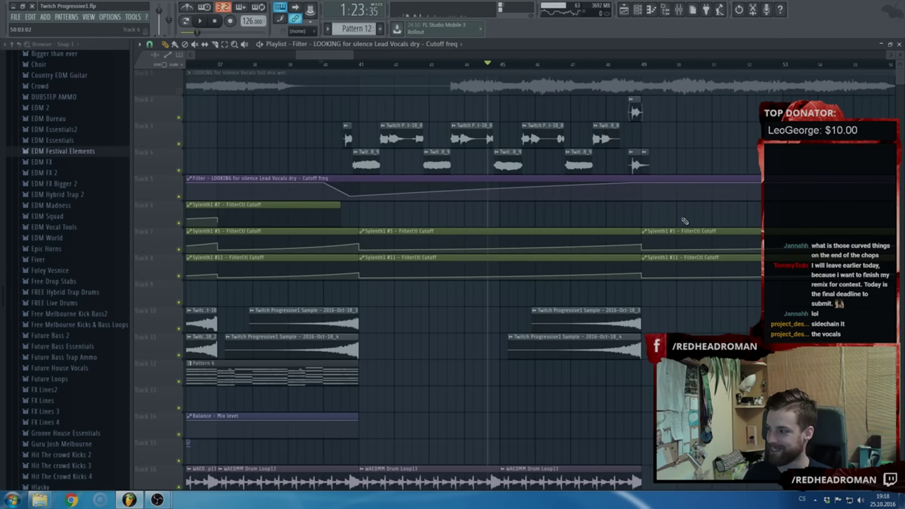
key(space)
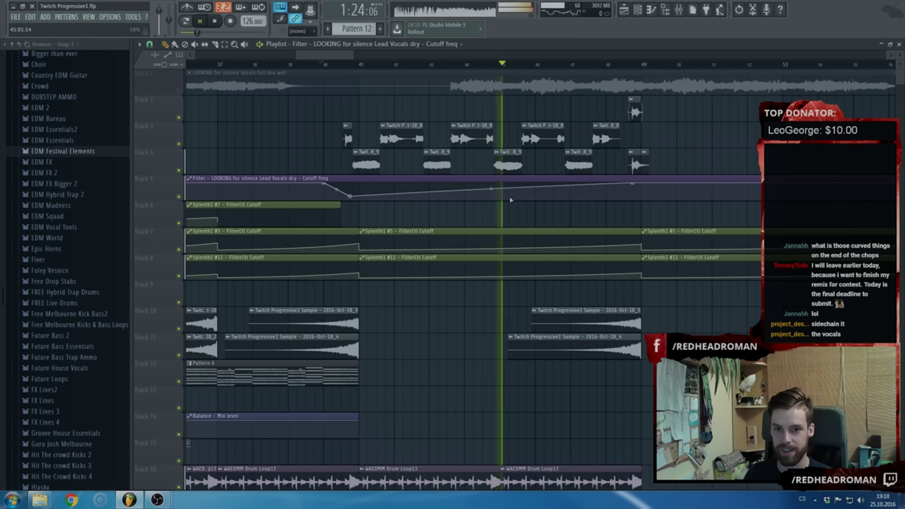
double_click(504, 165)
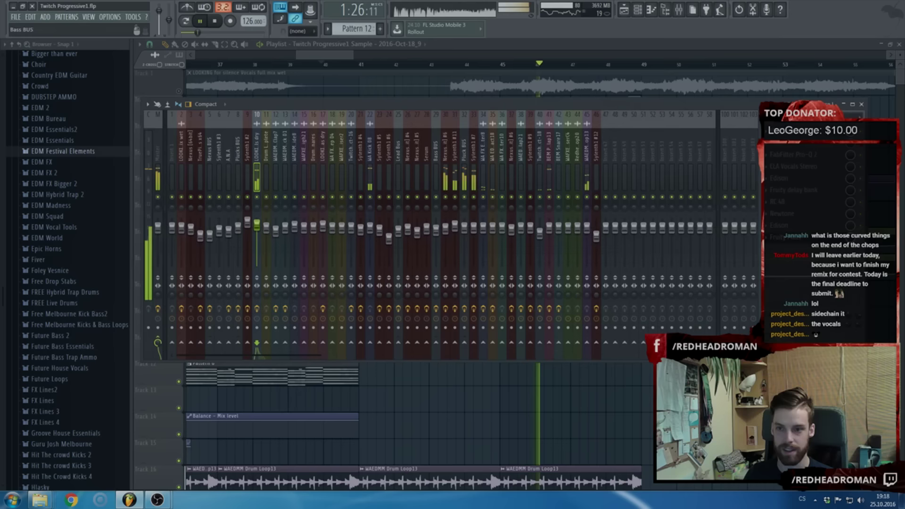
key(F9)
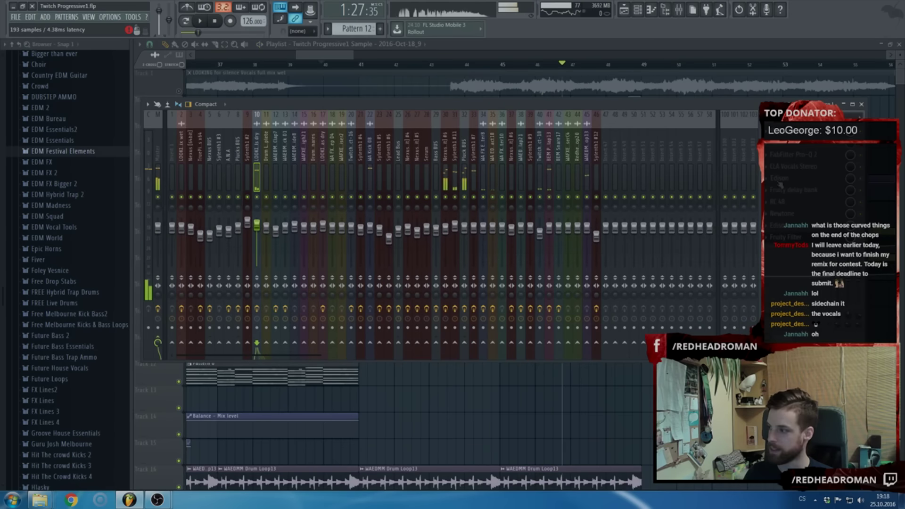
scroll(790, 153, down, 5)
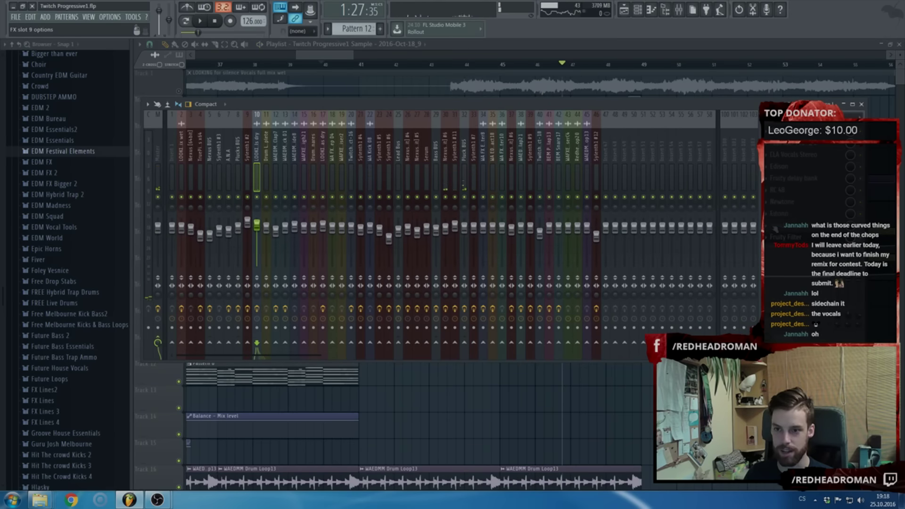
click(774, 229)
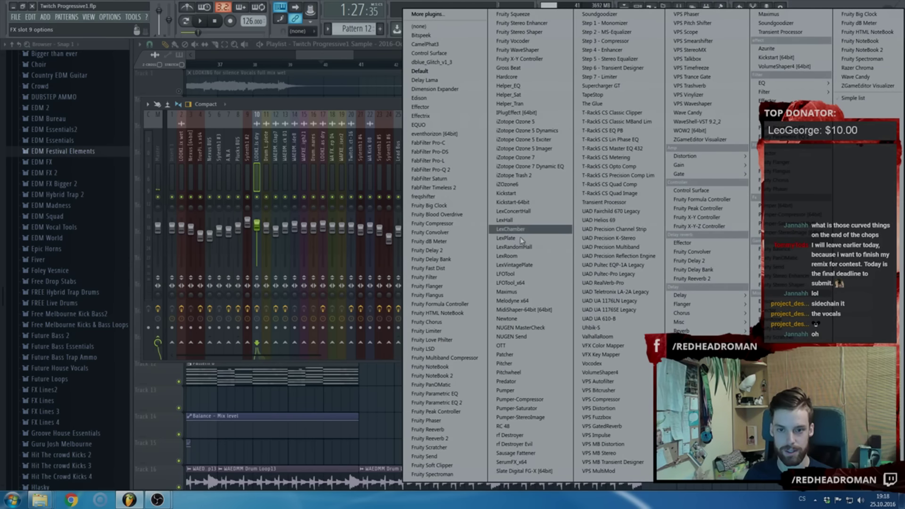
click(518, 202)
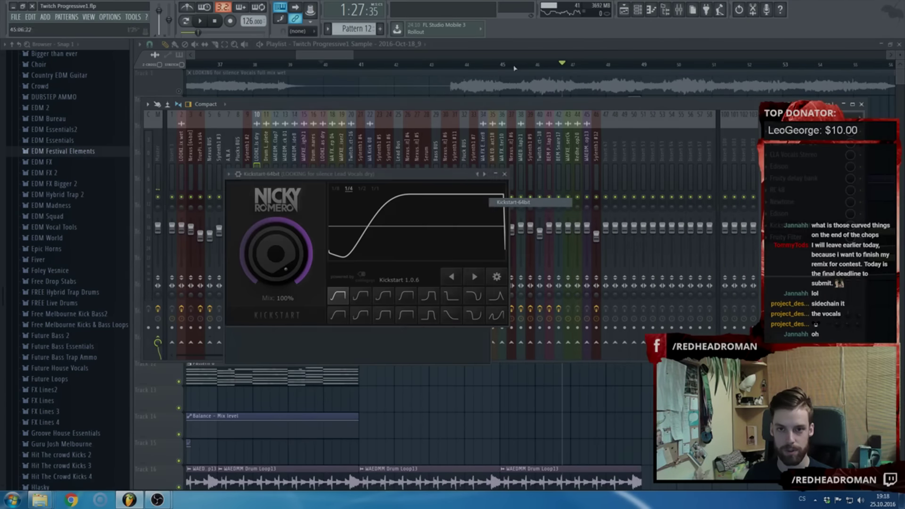
Return to the playlist and insert an empty track above the vocal filter cutoff automation on Track 5
click(512, 43)
scroll(498, 63, down, 4)
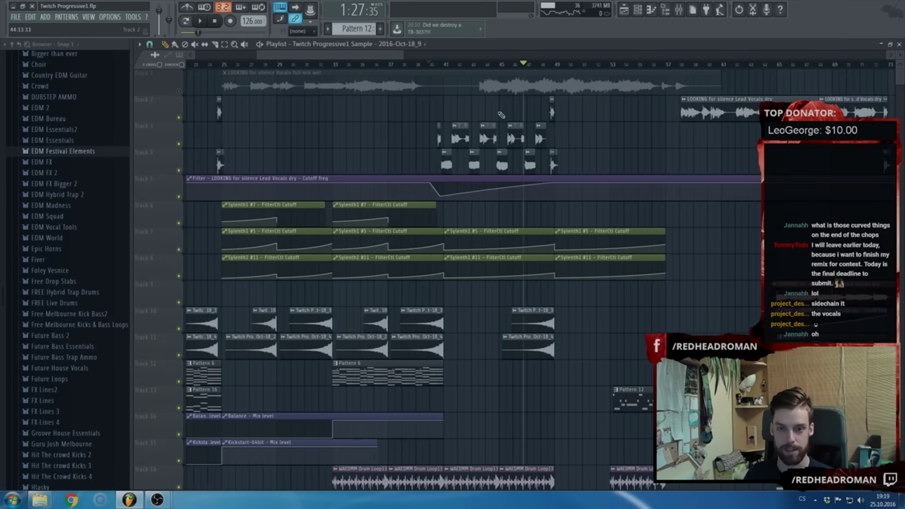
right_click(168, 184)
click(201, 321)
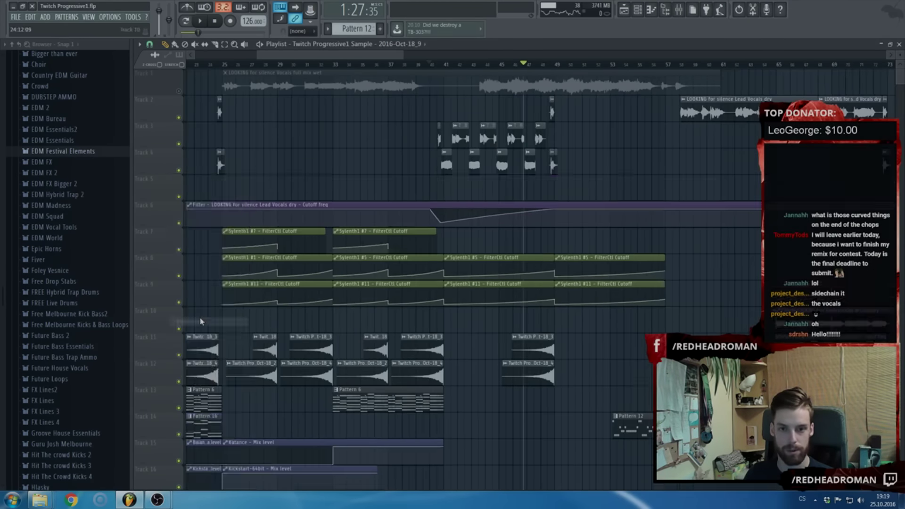
Create an automation clip for the mix level of Kickstart-64bit on the lead vocals mixer track
click(678, 11)
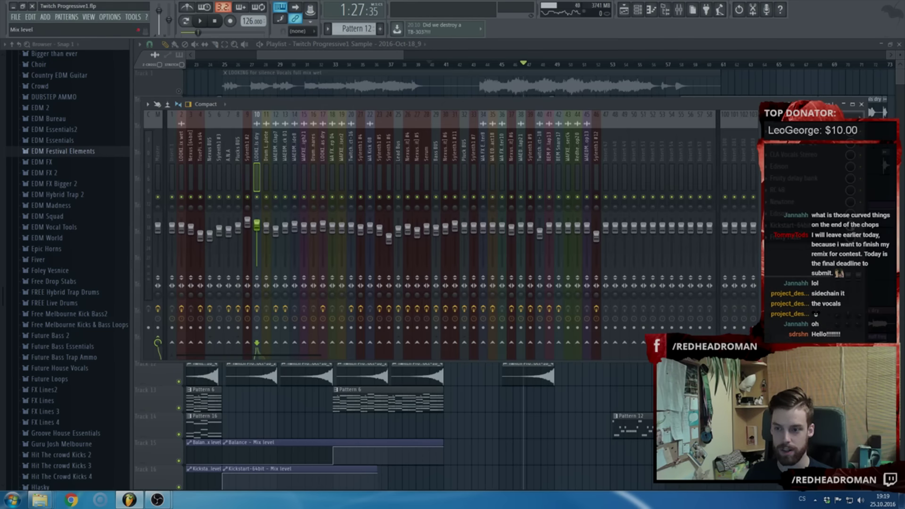
right_click(850, 226)
click(860, 290)
click(323, 56)
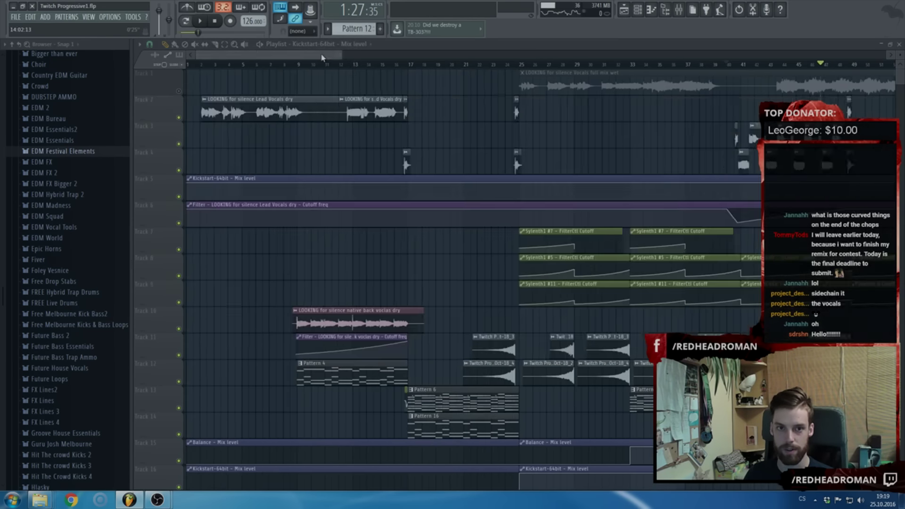
Shape the Kickstart-64bit mix level automation on Track 5 to minimum, with a raised block only from bar 40 to bar 49
scroll(321, 56, down, 3)
drag(186, 184, 187, 201)
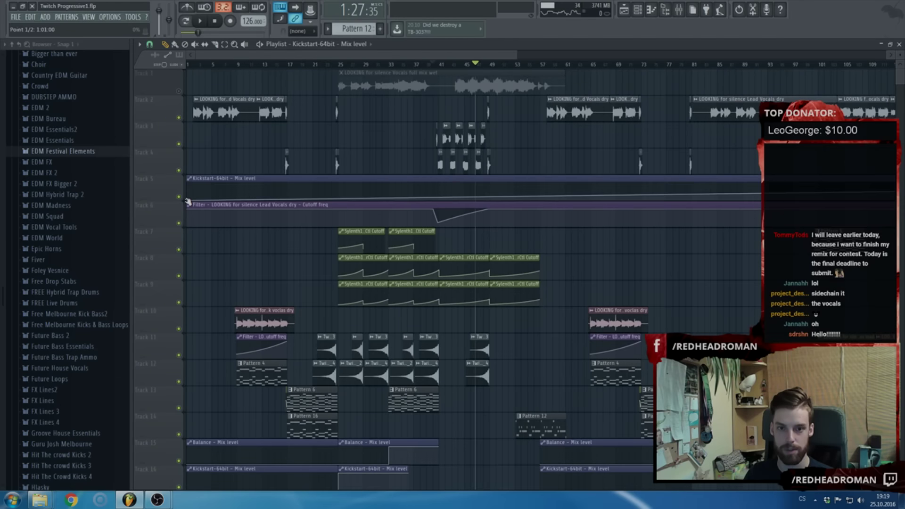
scroll(434, 201, up, 5)
right_click(413, 194)
drag(413, 200, 521, 238)
right_click(565, 182)
scroll(524, 231, down, 8)
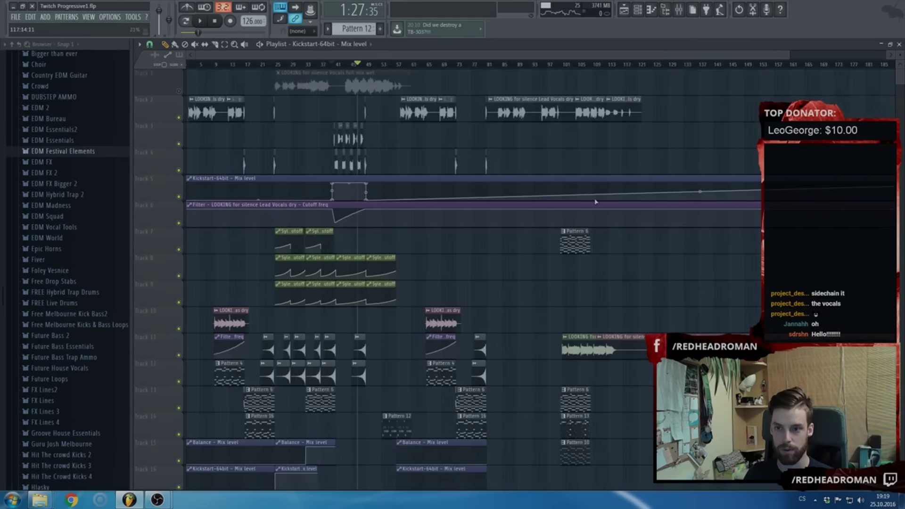
Shorten the Kickstart mix level and vocal filter cutoff automation clips to end around bar 71
scroll(798, 192, down, 2)
drag(844, 185, 394, 187)
drag(850, 212, 394, 210)
Set the playhead near bar 40 and check the Fruity Filter and Kickstart-64bit settings on the lead vocals mixer track
scroll(308, 191, up, 7)
scroll(237, 165, up, 3)
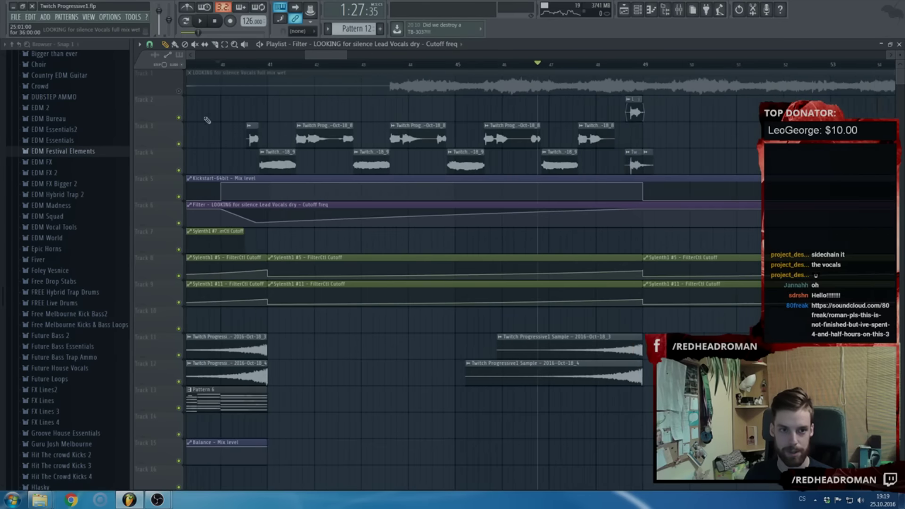
click(224, 64)
click(679, 10)
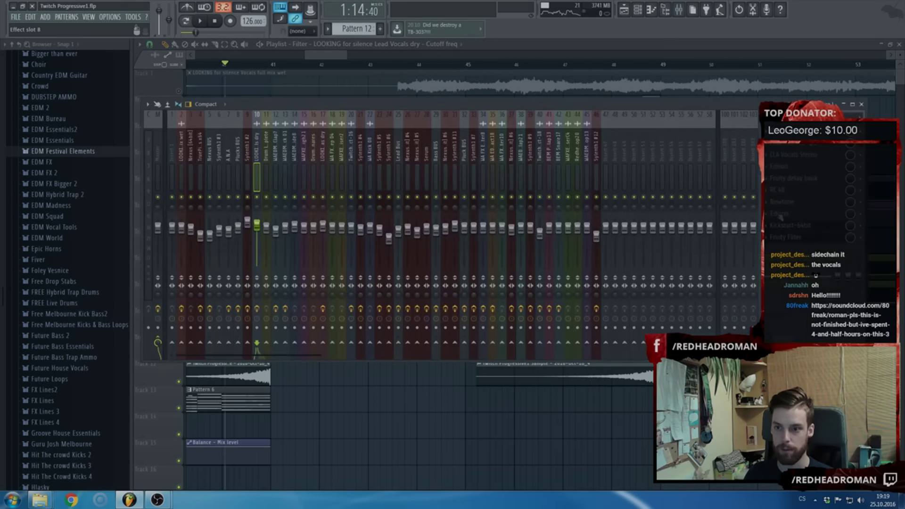
click(786, 235)
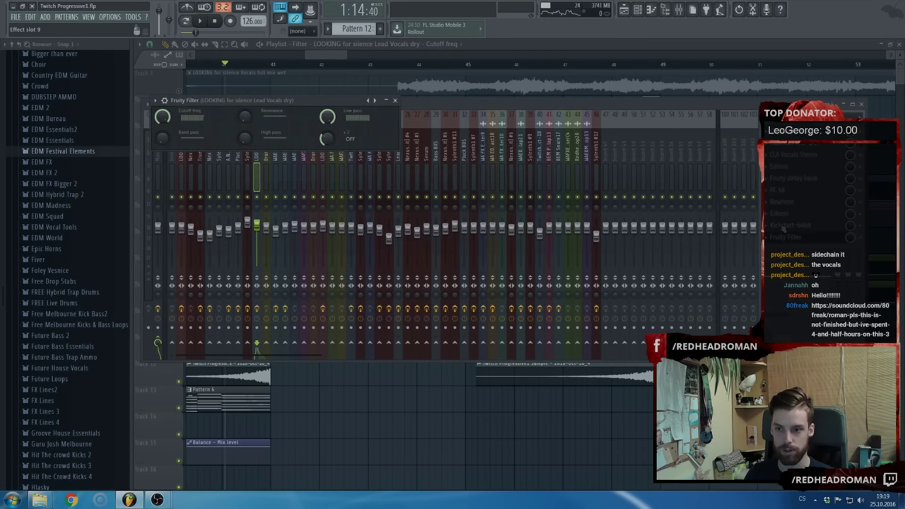
click(783, 225)
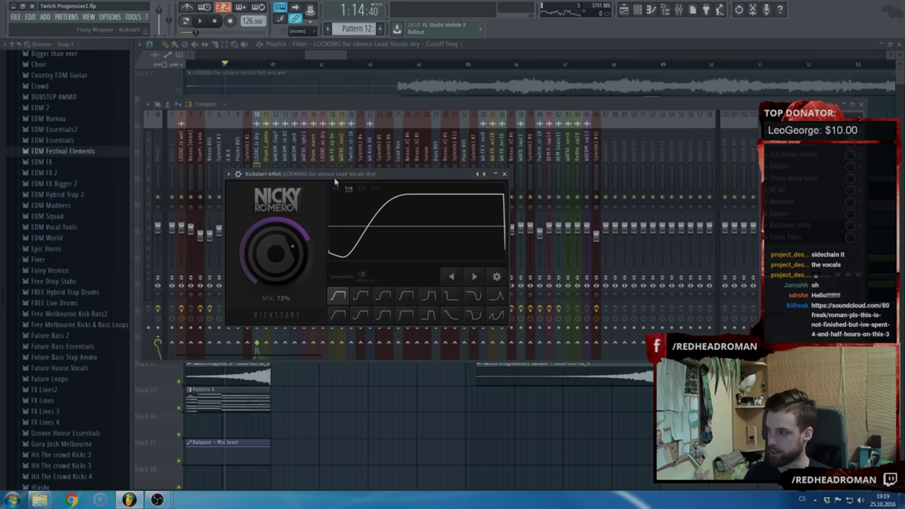
Return to the playlist and play the sidechained vocal chops from bar 40
click(306, 57)
scroll(206, 118, up, 2)
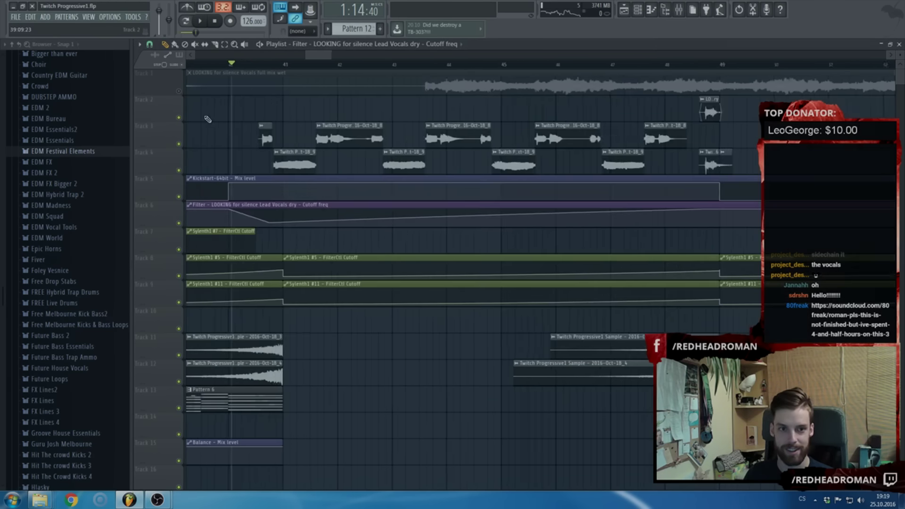
scroll(208, 119, up, 2)
click(253, 63)
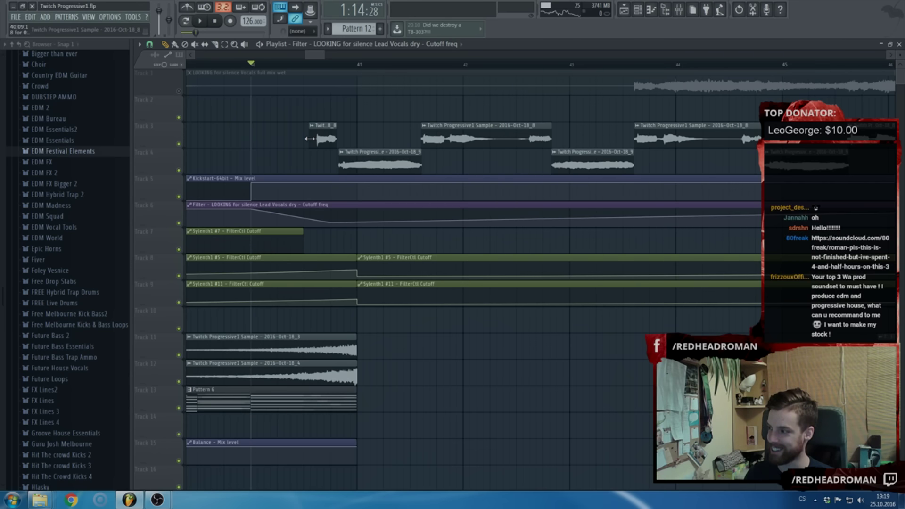
key(space)
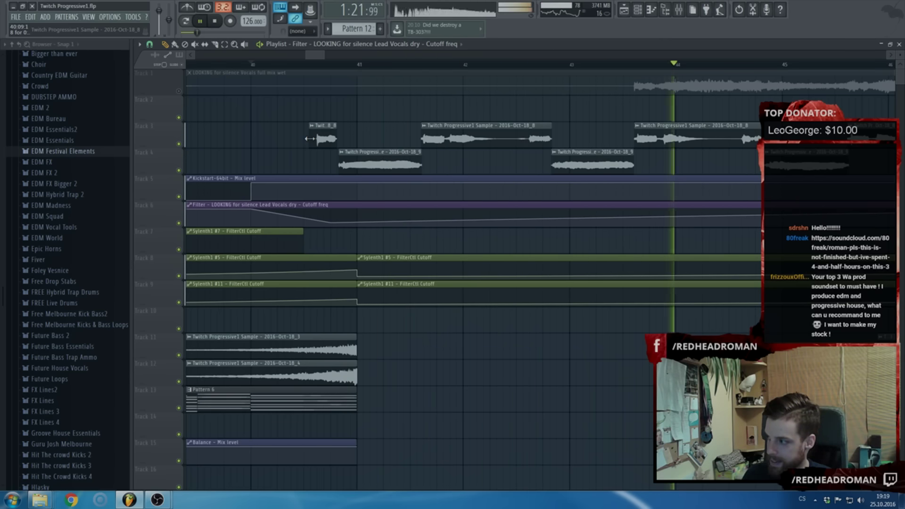
scroll(309, 139, down, 2)
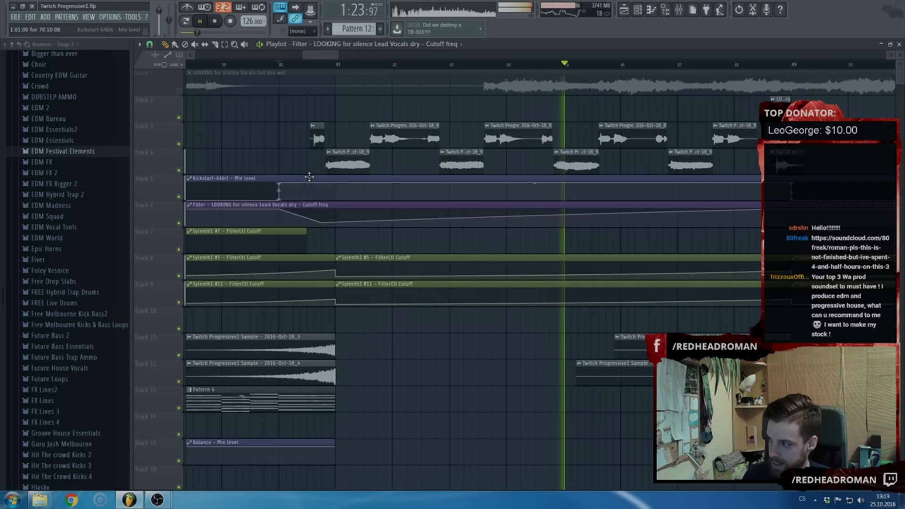
scroll(309, 177, down, 1)
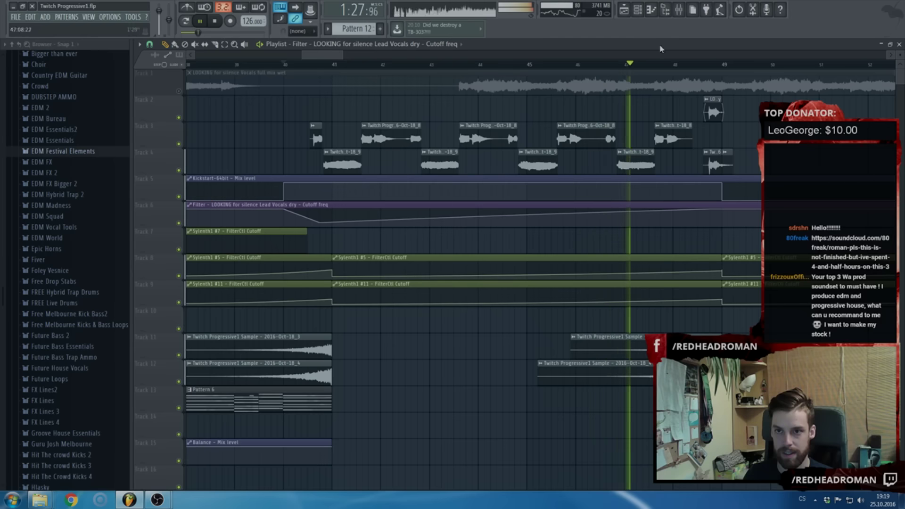
Switch the lead vocals Kickstart-64bit to the second curve shape and set its mix to 79%
key(F9)
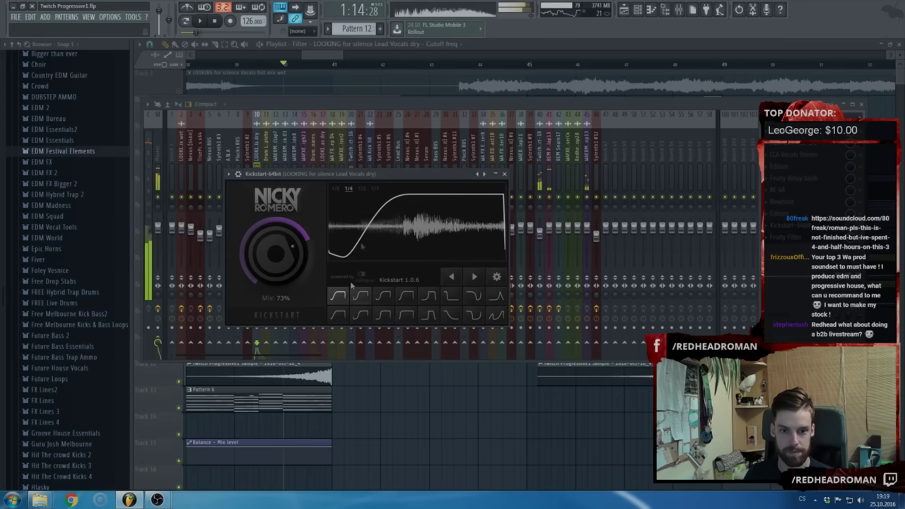
click(358, 295)
drag(302, 264, 302, 257)
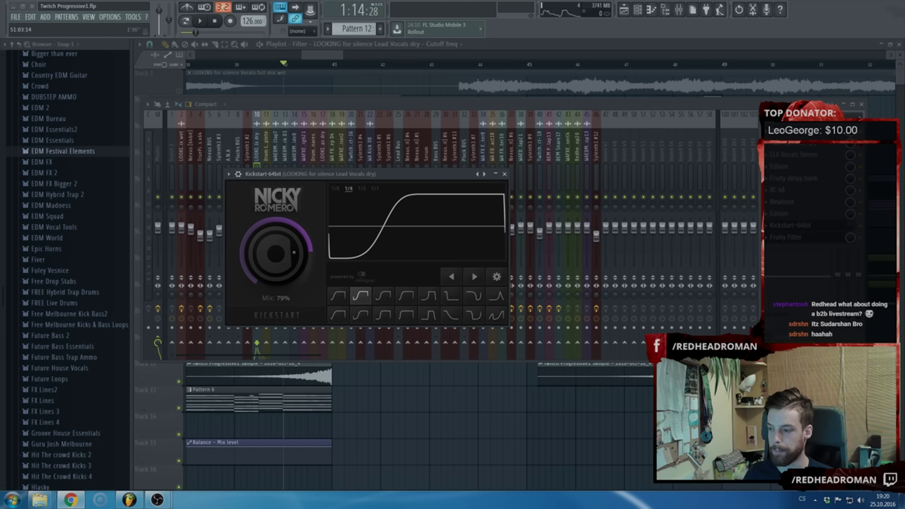
Switch to Chrome and look through the new and popular sample packs on the W. A. Production store
click(70, 500)
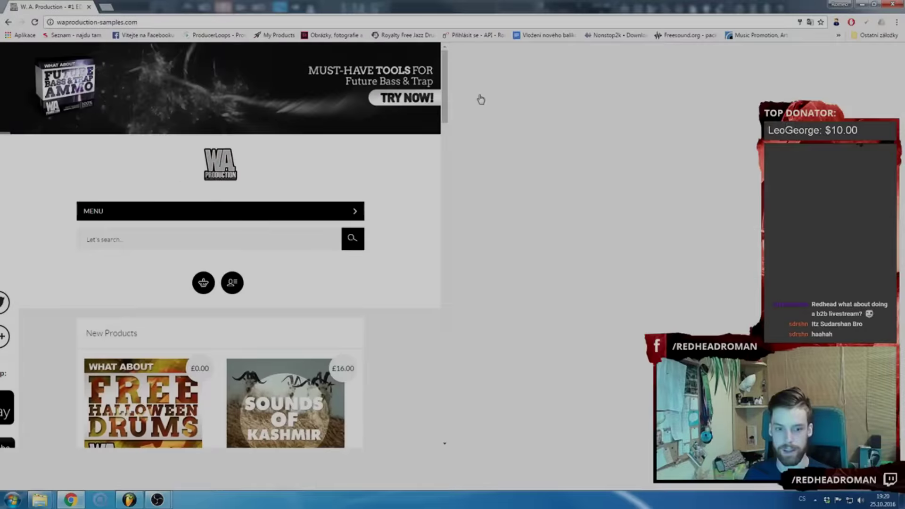
scroll(566, 196, down, 4)
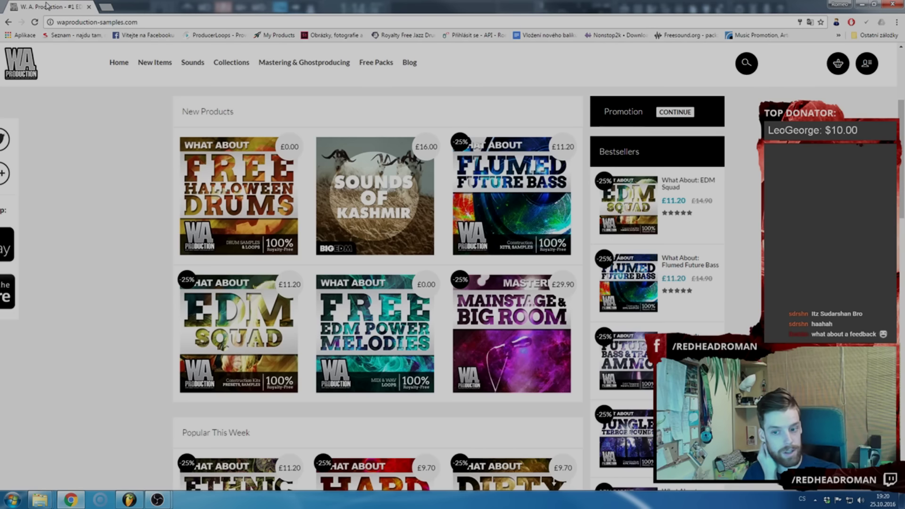
scroll(240, 231, down, 2)
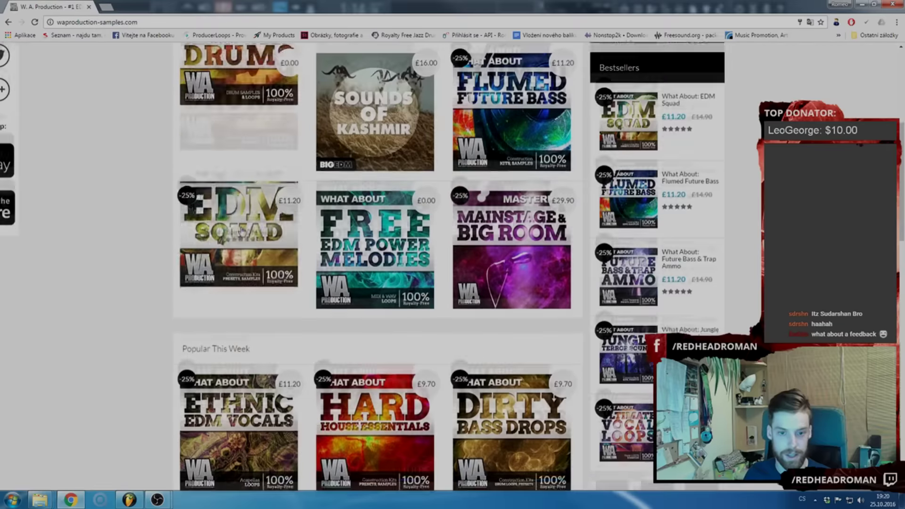
scroll(226, 240, down, 2)
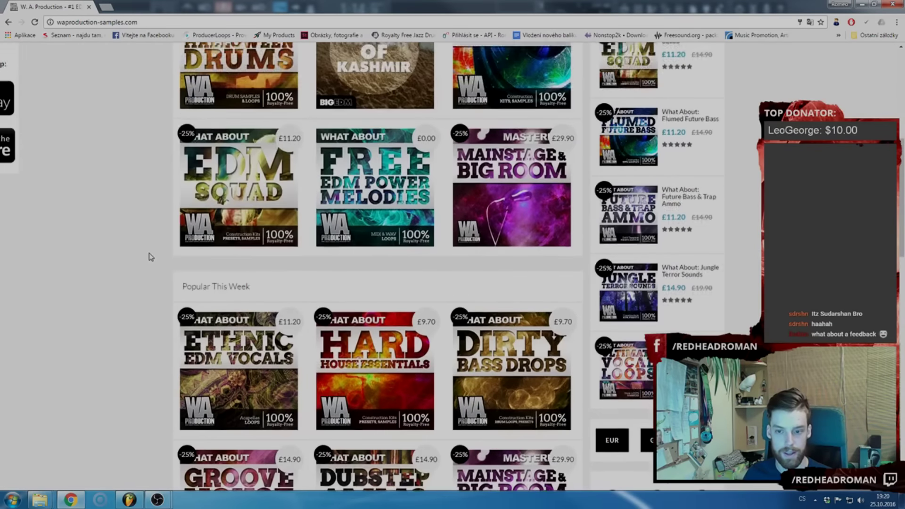
scroll(150, 257, up, 2)
drag(66, 6, 10, 1)
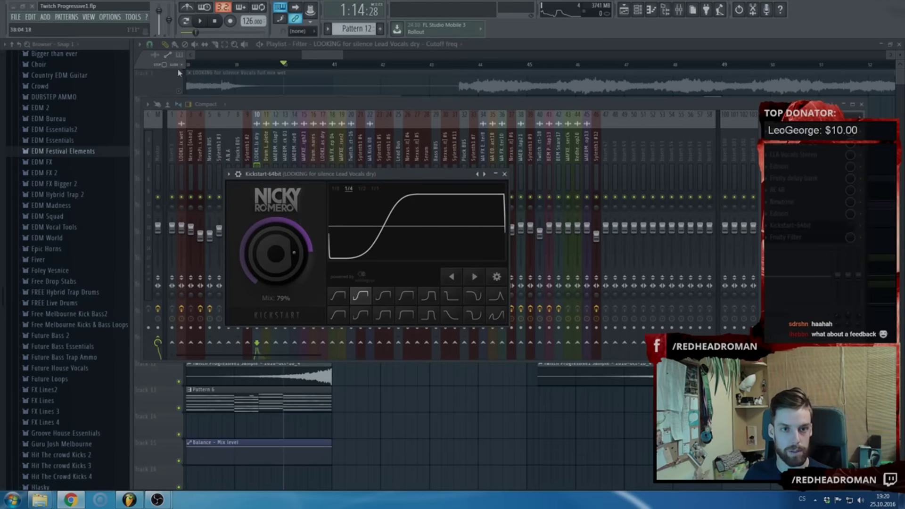
Return to FL Studio's playlist, expand the EDM Squad pack in the browser and audition several of its kick samples
click(326, 51)
scroll(69, 230, up, 4)
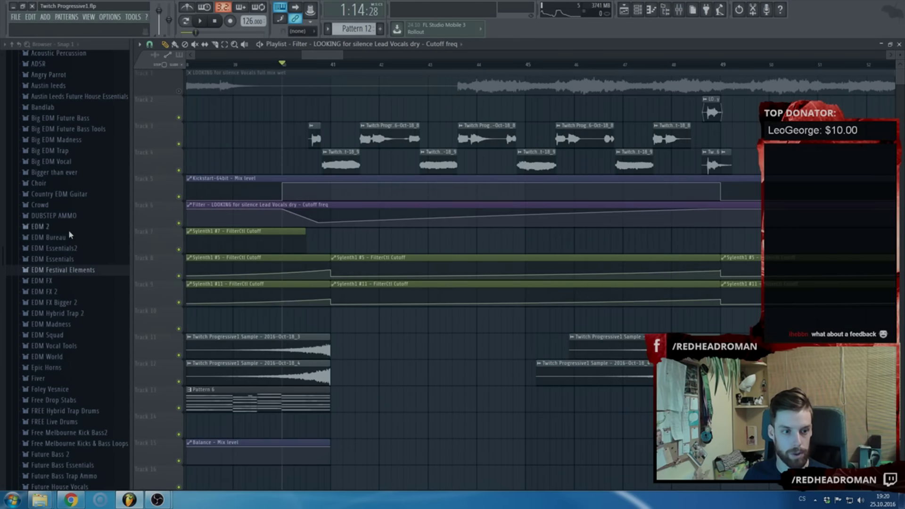
click(47, 334)
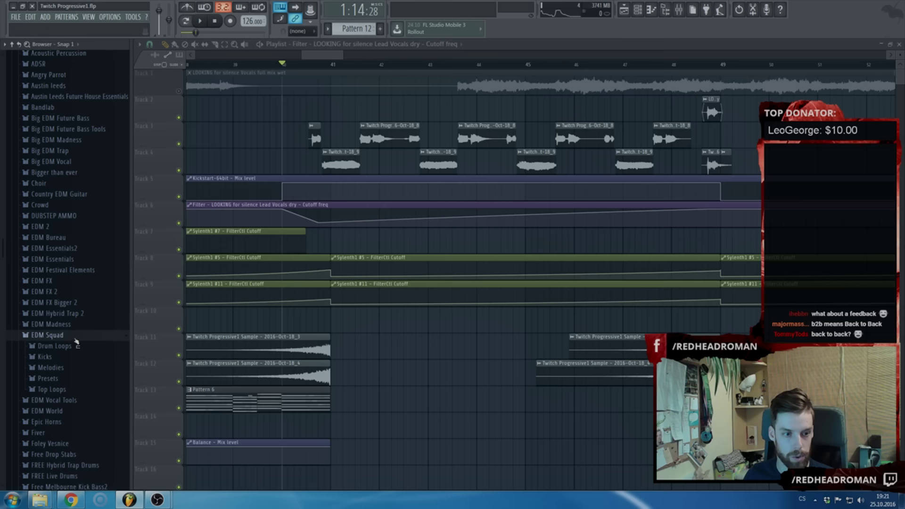
scroll(76, 334, down, 2)
click(72, 296)
click(73, 247)
click(73, 257)
click(73, 267)
click(73, 276)
click(73, 306)
click(68, 248)
click(71, 228)
click(70, 218)
click(68, 188)
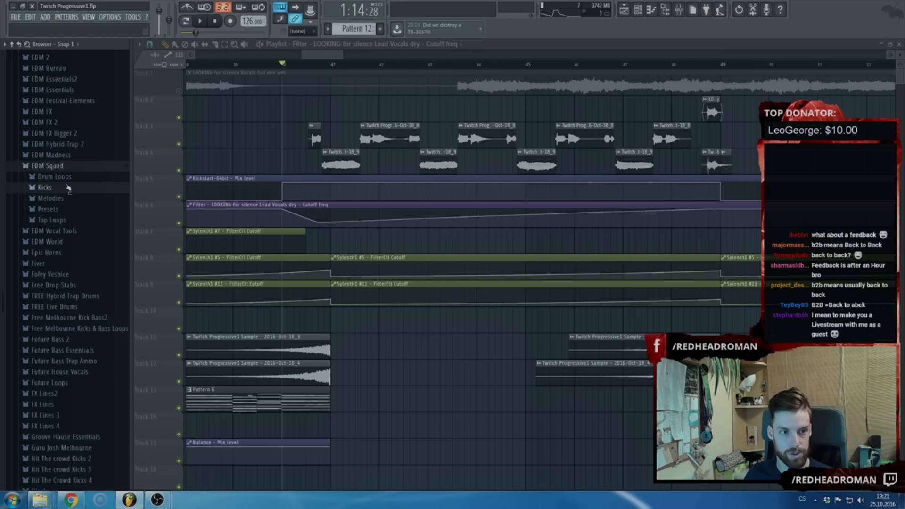
Examine the Serum and Sylenth1 presets included in the EDM Squad pack
click(68, 208)
click(72, 222)
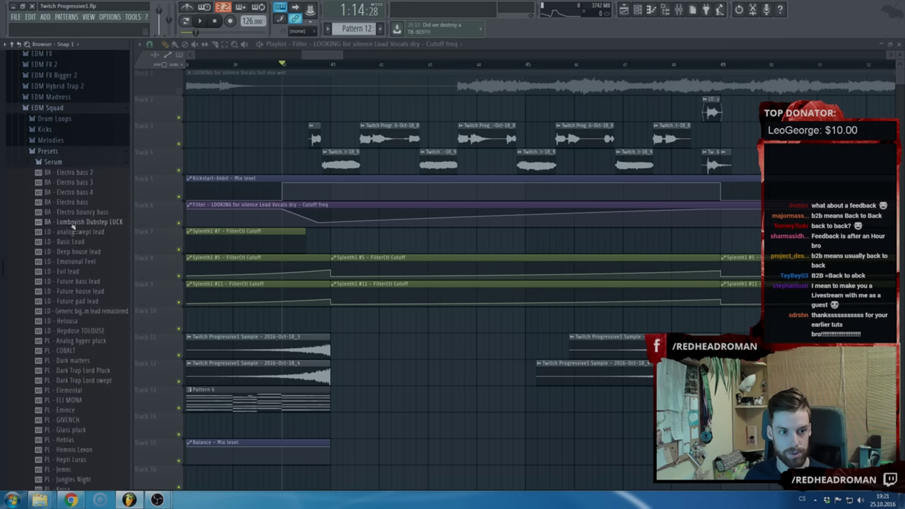
scroll(80, 241, down, 5)
scroll(70, 121, up, 4)
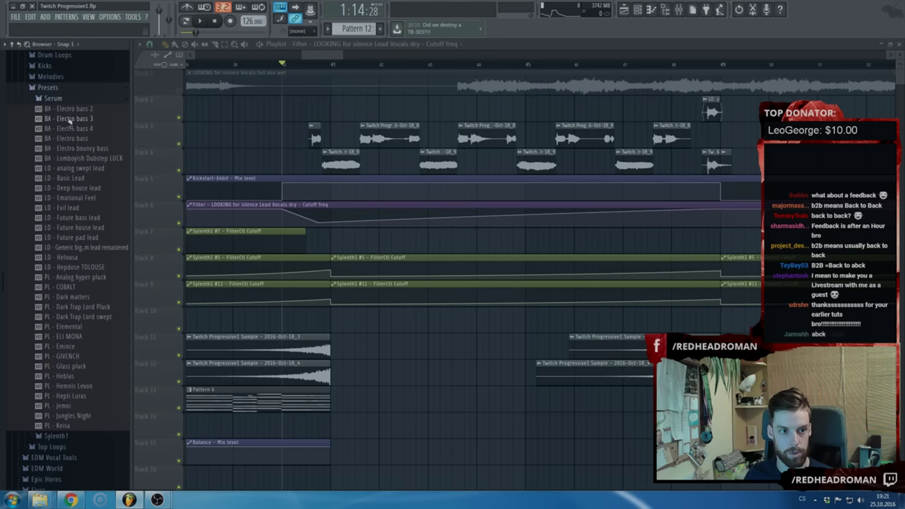
click(53, 98)
click(64, 112)
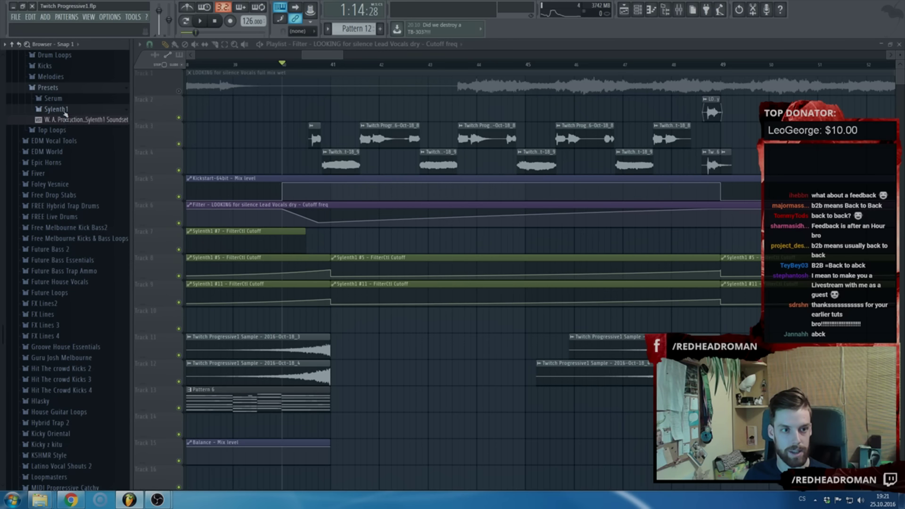
scroll(101, 123, up, 3)
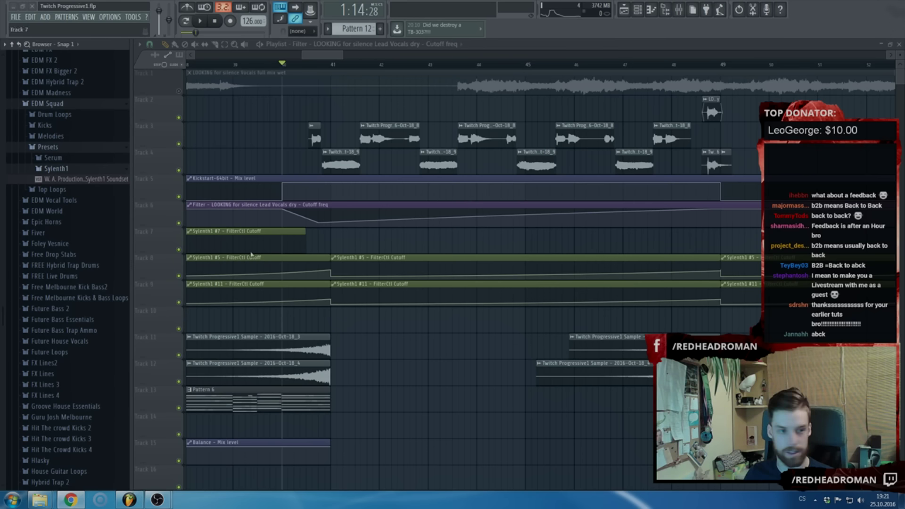
Look through the EDM Squad pack's top loops and collapse their folder
click(66, 170)
click(58, 178)
scroll(63, 188, down, 8)
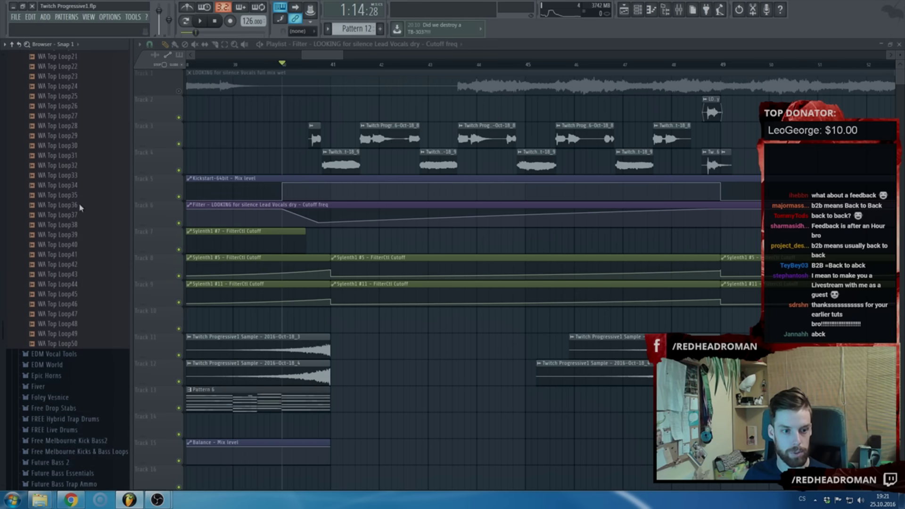
scroll(94, 306, up, 15)
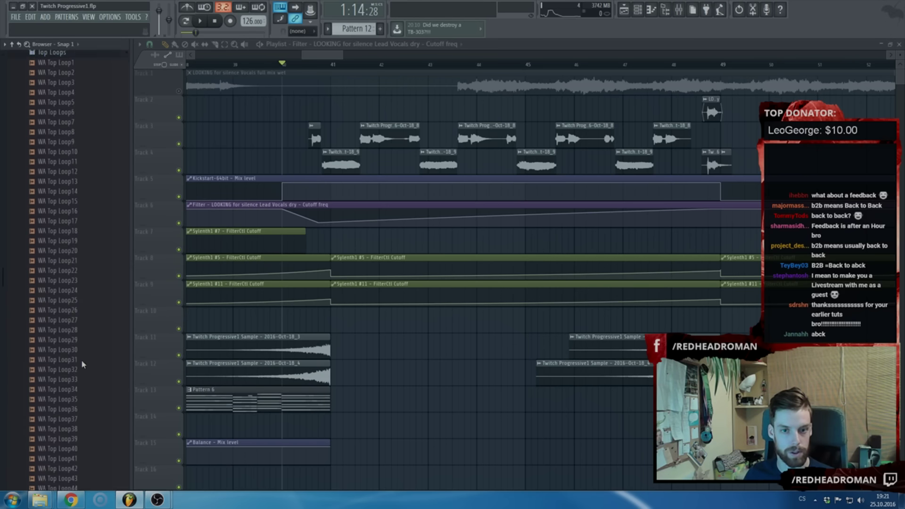
scroll(47, 259, up, 5)
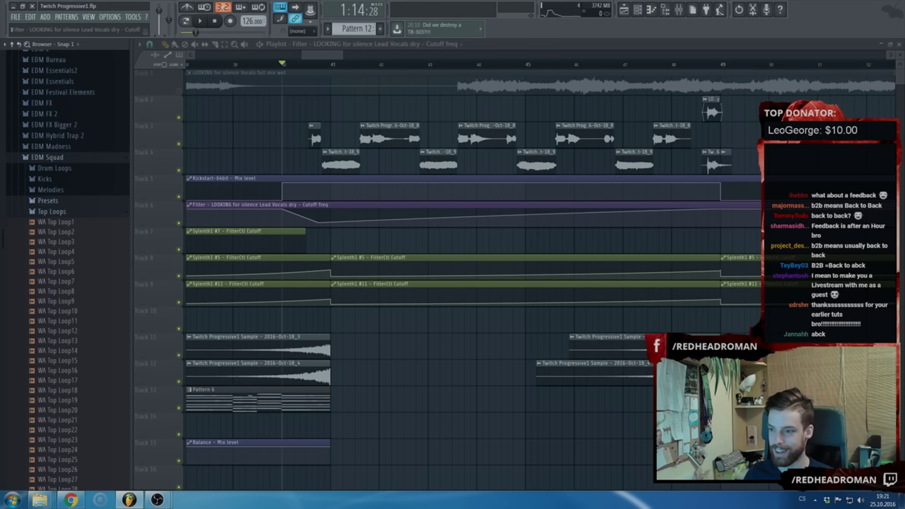
click(55, 213)
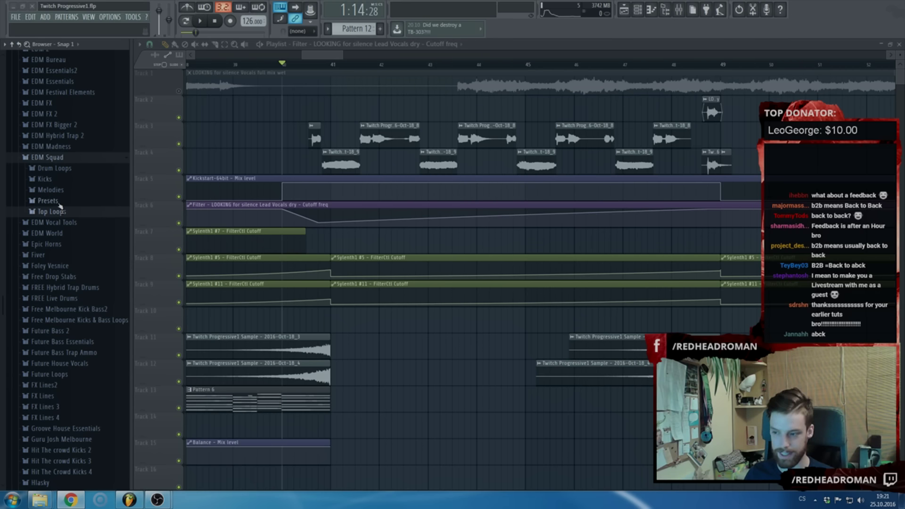
Look through the EDM Squad pack's melodies, widening the browser slightly to read their names, and collapse the folder
click(50, 190)
scroll(77, 283, down, 8)
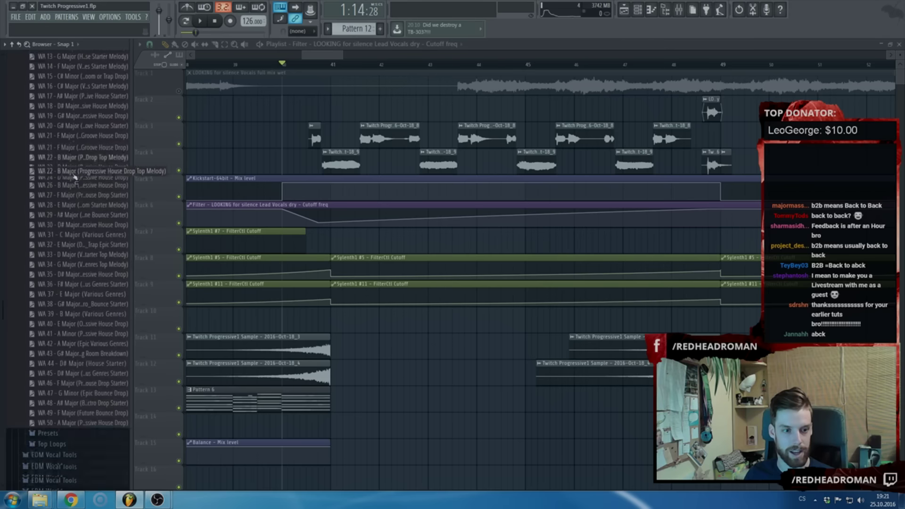
scroll(80, 377, up, 5)
scroll(81, 387, up, 3)
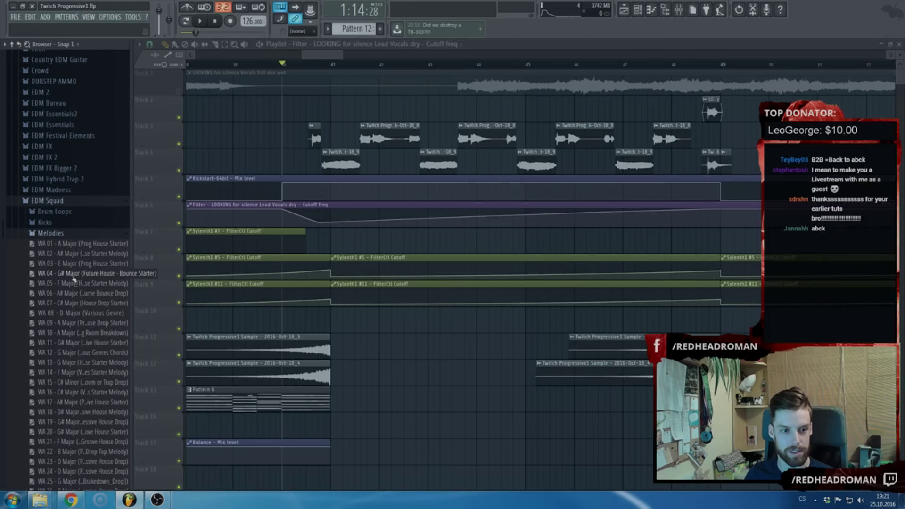
drag(132, 275, 151, 282)
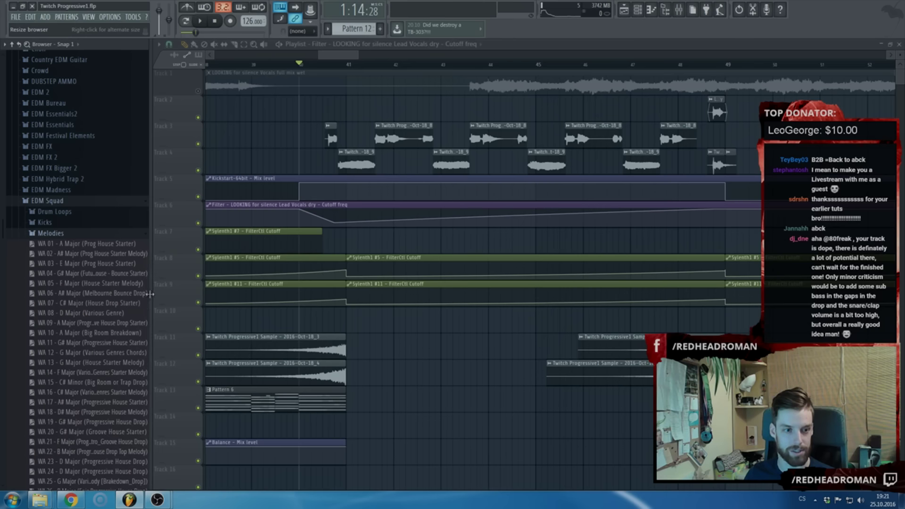
drag(150, 297, 141, 294)
click(60, 234)
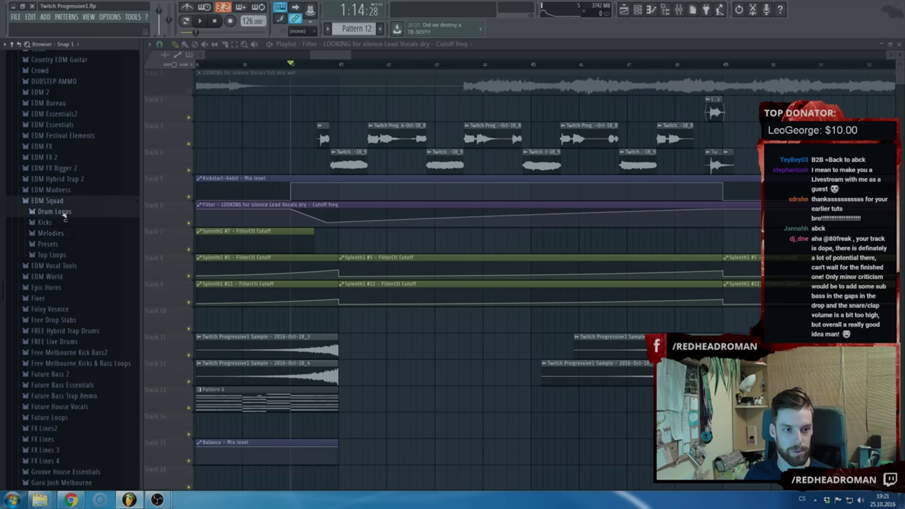
Glance into the EDM Squad pack's drum loops folder and collapse the whole pack
click(59, 212)
click(59, 212)
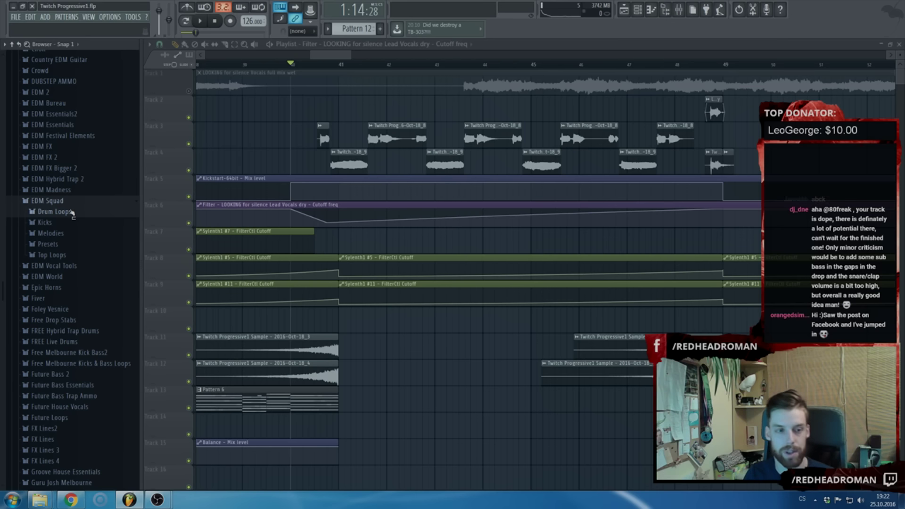
click(69, 201)
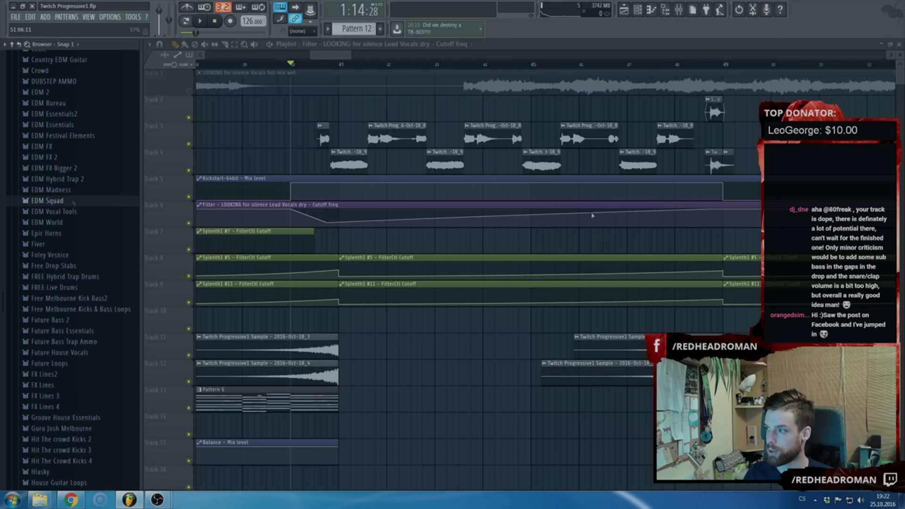
Switch to Chrome and look over the What About: EDM Squad product page
drag(904, 14, 485, 1)
scroll(380, 241, down, 1)
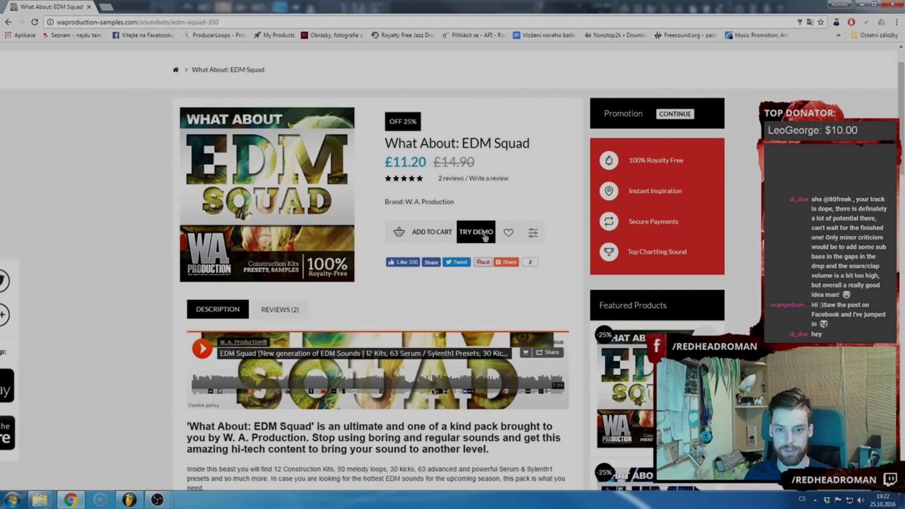
scroll(465, 236, up, 1)
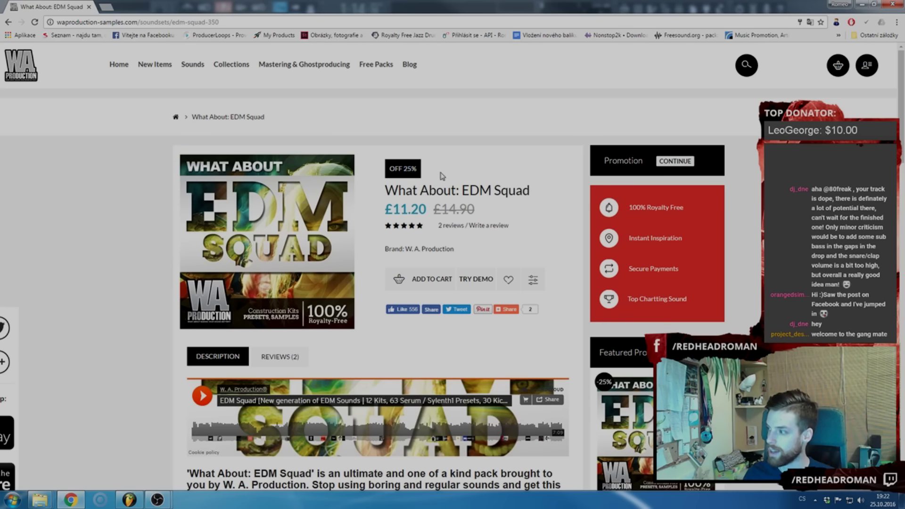
scroll(442, 175, down, 5)
scroll(330, 141, up, 5)
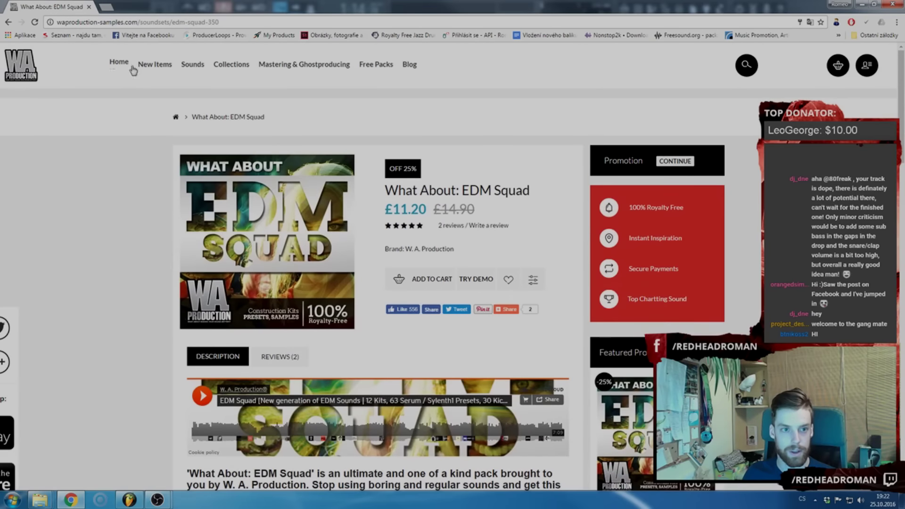
Browse the shop's new items and open the Sounds Of Kashmir product page in a separate tab
click(151, 65)
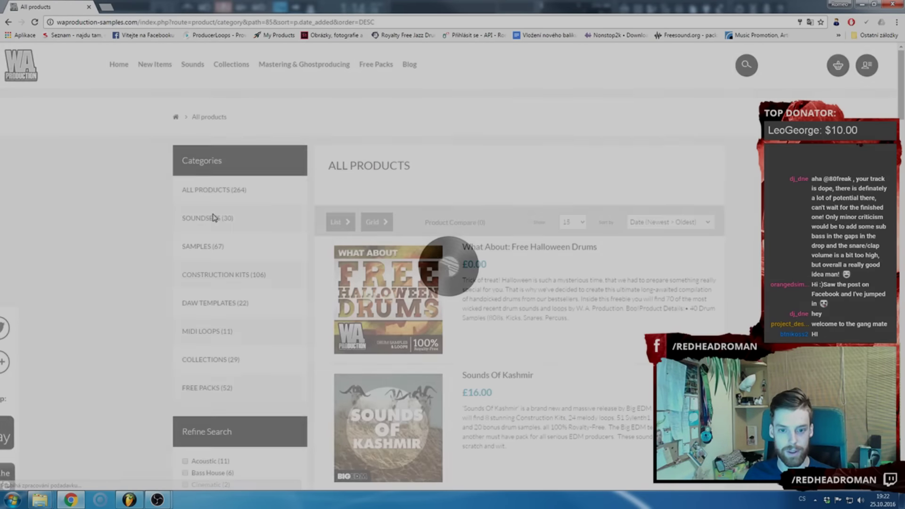
scroll(213, 217, down, 7)
scroll(430, 257, down, 10)
scroll(515, 263, down, 6)
scroll(461, 265, down, 2)
scroll(561, 282, down, 4)
scroll(561, 283, up, 20)
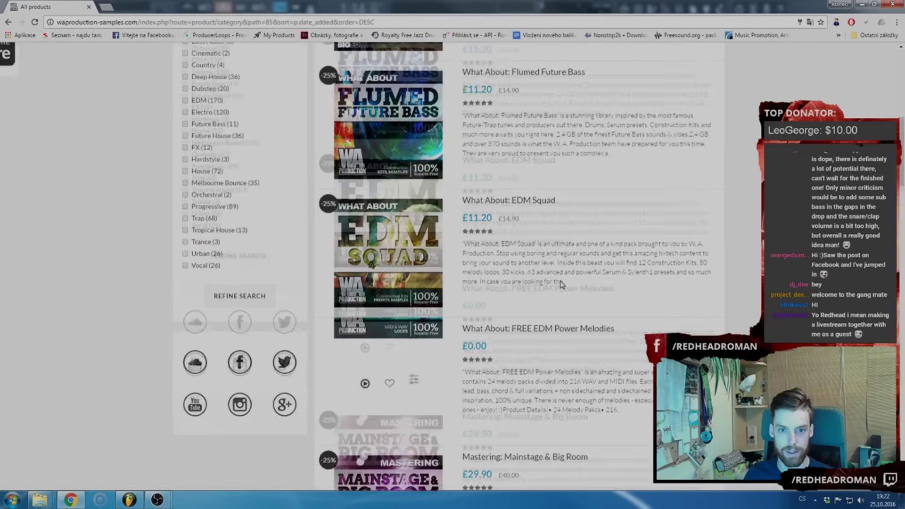
scroll(561, 282, up, 8)
middle_click(495, 328)
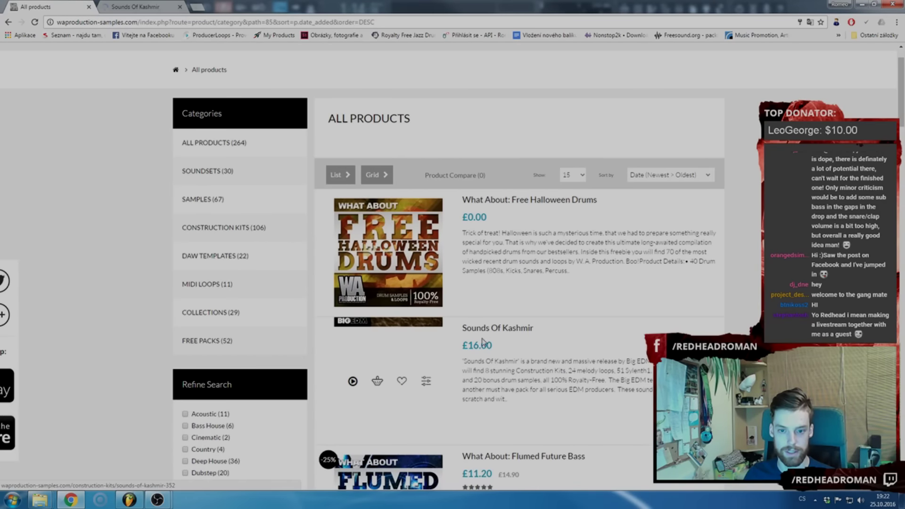
Look further through the first page of new items and open What About: Ultimate Vocal Loops in a separate tab
scroll(526, 334, down, 6)
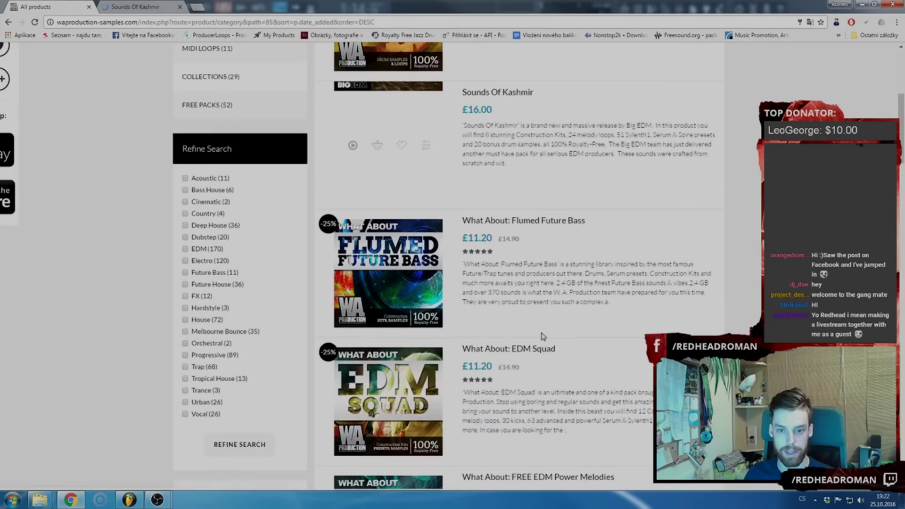
scroll(574, 338, down, 17)
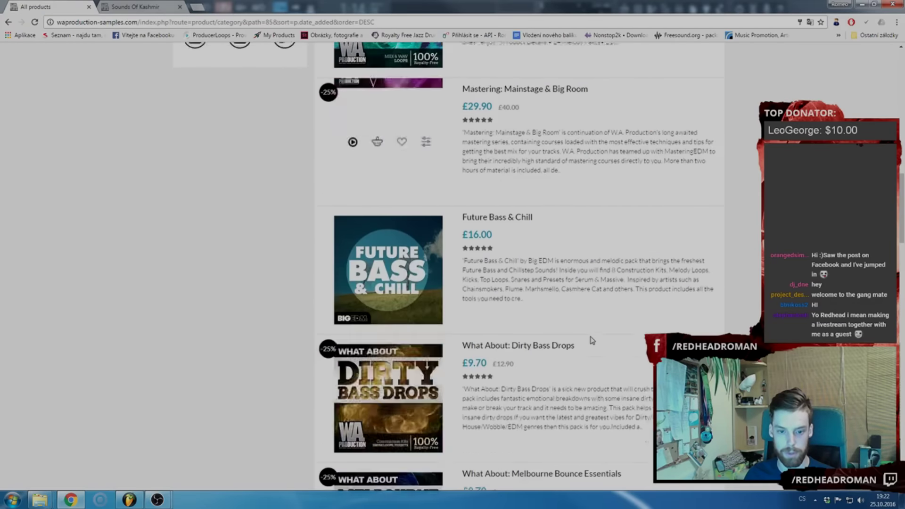
scroll(591, 349, up, 3)
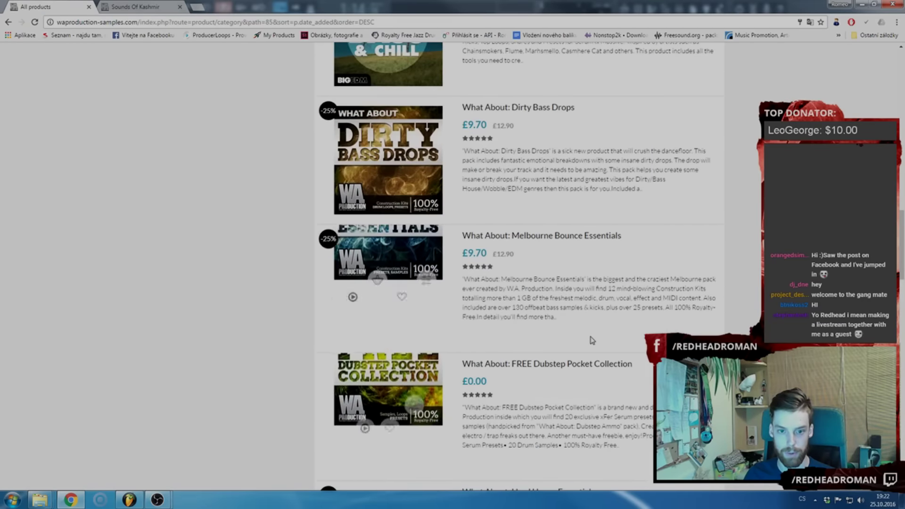
scroll(650, 307, down, 4)
scroll(659, 274, down, 3)
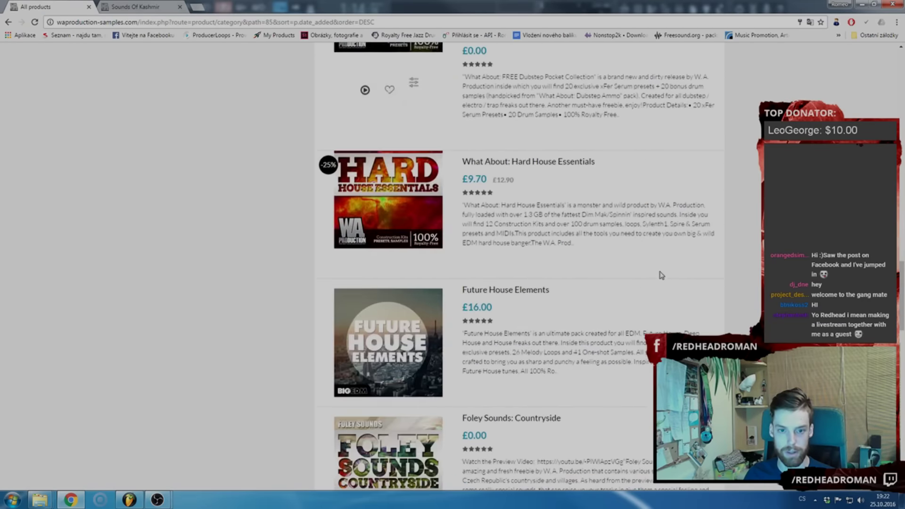
scroll(697, 242, down, 3)
scroll(700, 240, down, 4)
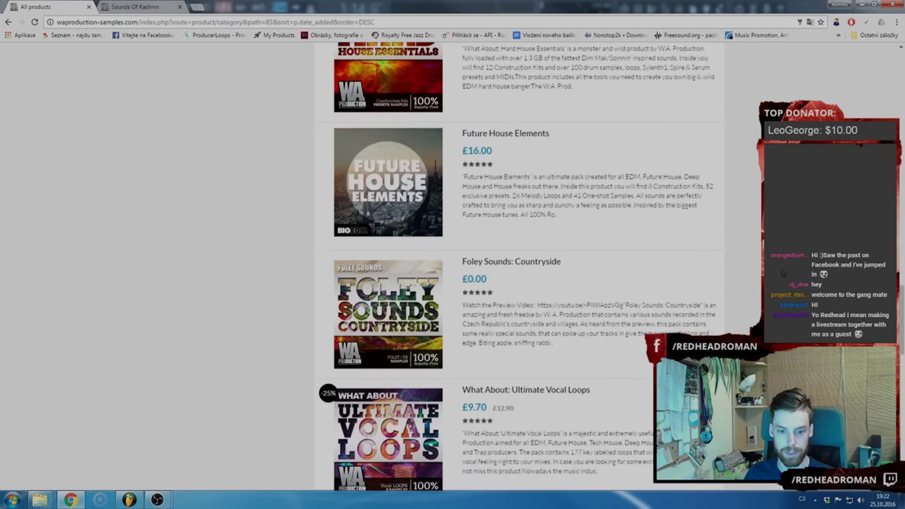
middle_click(517, 217)
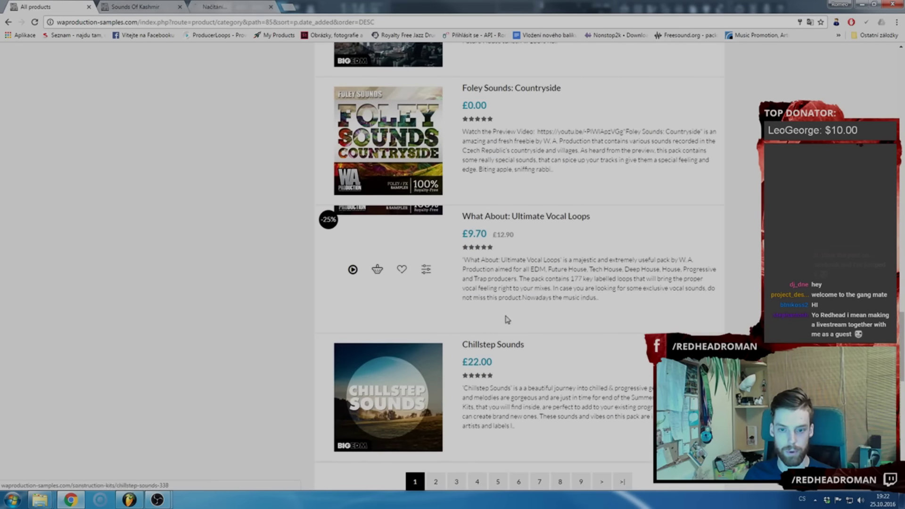
Go through page 2 of the product list and open Groove House Essentials and the EDM Festival pack in separate tabs
click(435, 481)
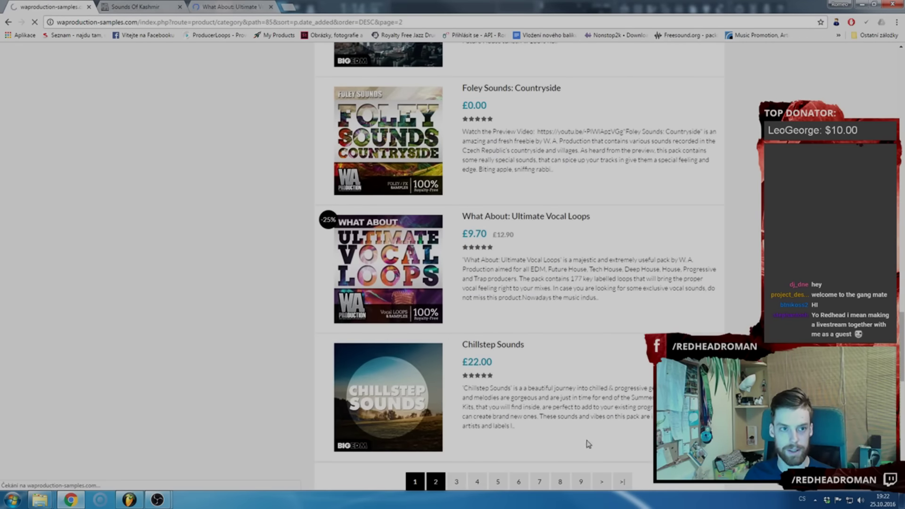
scroll(733, 255, down, 10)
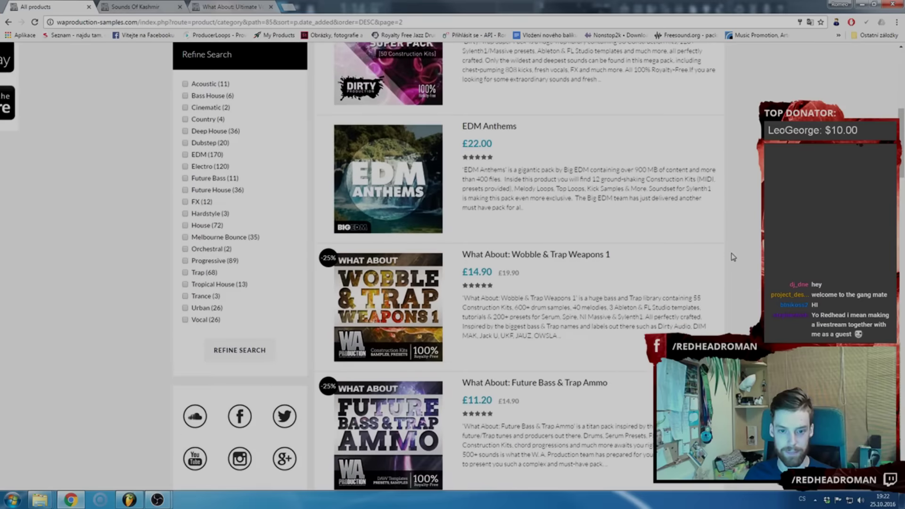
scroll(733, 256, down, 9)
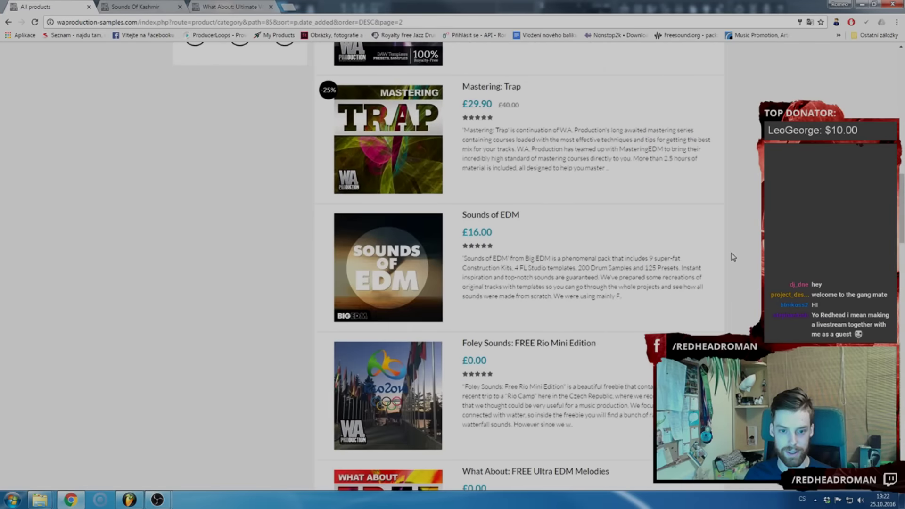
scroll(499, 58, up, 1)
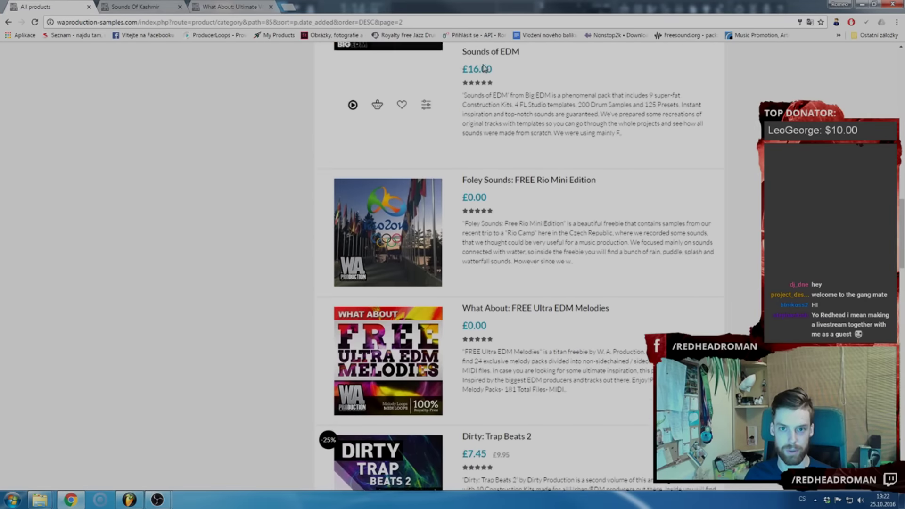
scroll(749, 219, down, 10)
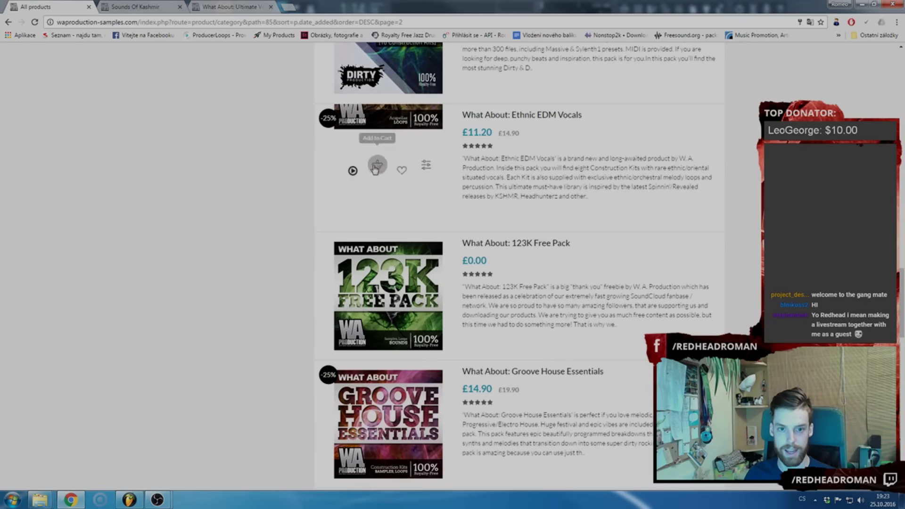
scroll(694, 235, down, 1)
middle_click(532, 363)
scroll(532, 363, down, 5)
middle_click(533, 363)
Search the shop for "bigger than fx" and open the Bigger Than Ever: FX Essentials 2 product page
scroll(734, 235, up, 20)
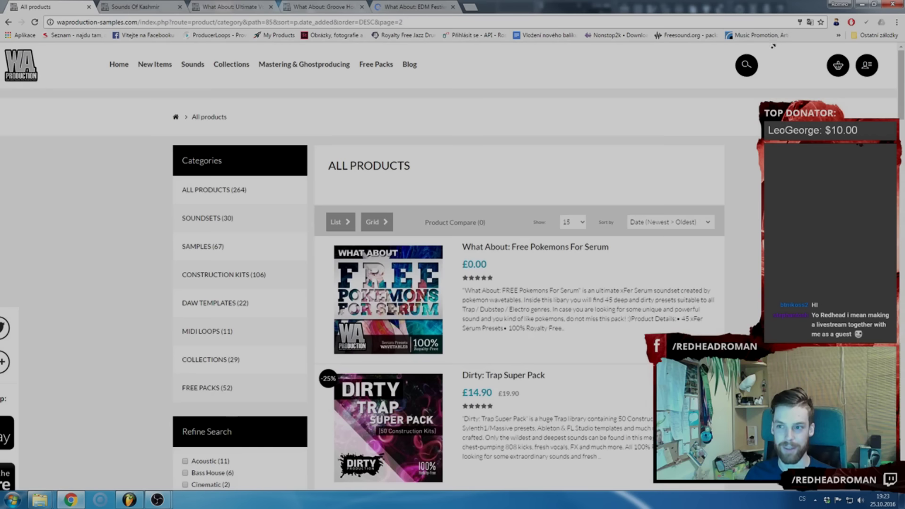
click(746, 74)
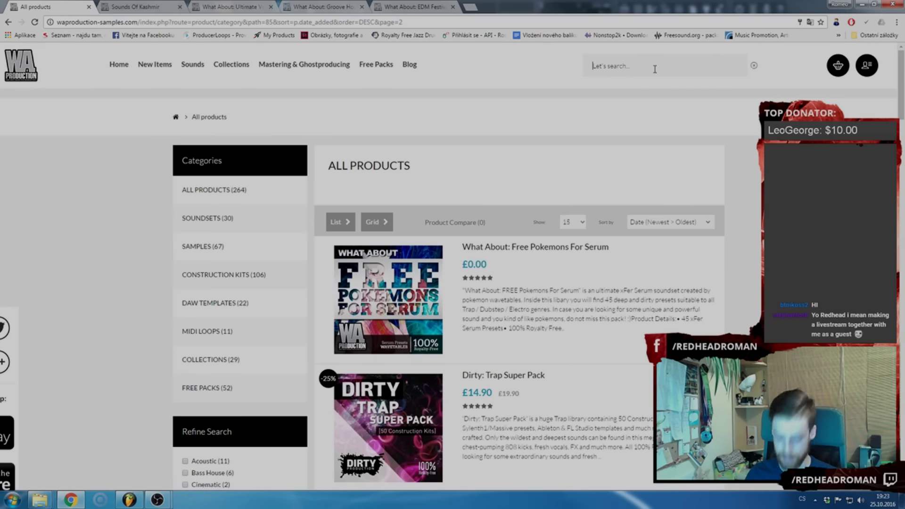
text(bigger than)
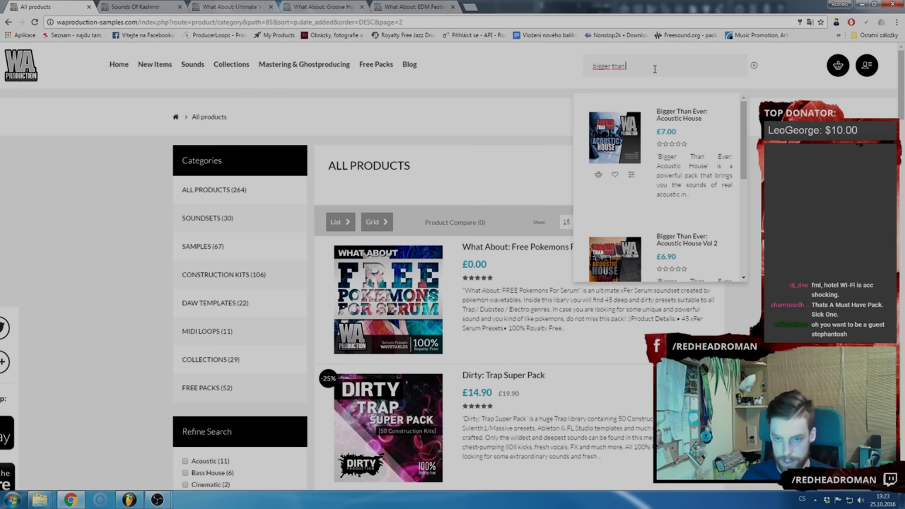
text(fx)
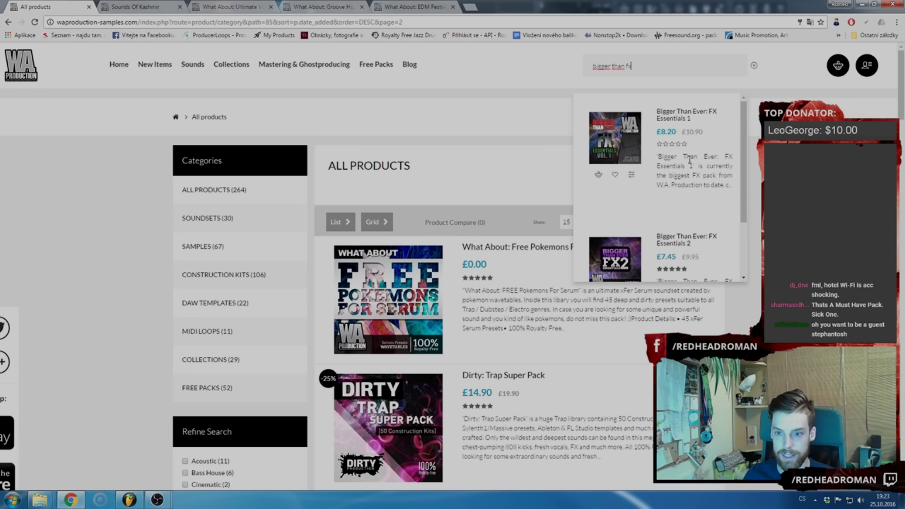
scroll(698, 206, down, 1)
click(679, 198)
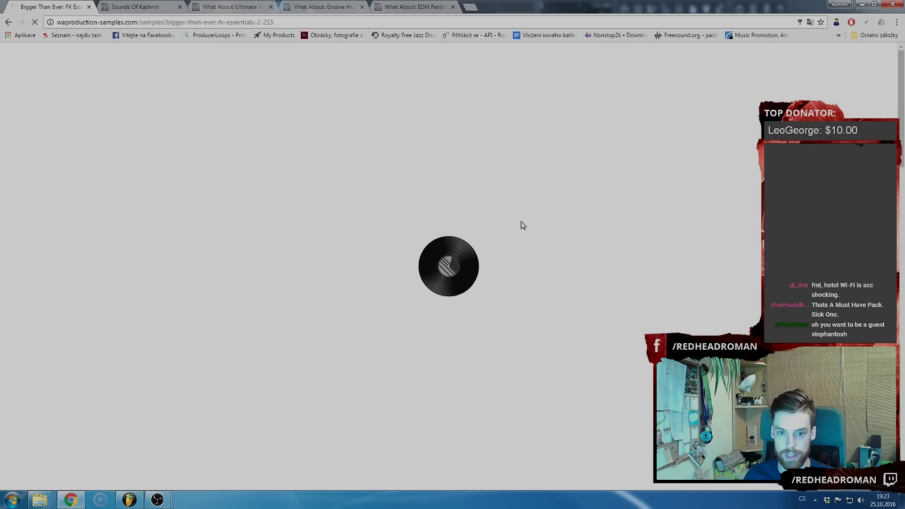
Highlight the volume number 2 in the FX Essentials 2 title and look over the pack's contents and related products
double_click(571, 190)
scroll(566, 206, down, 1)
scroll(566, 206, down, 10)
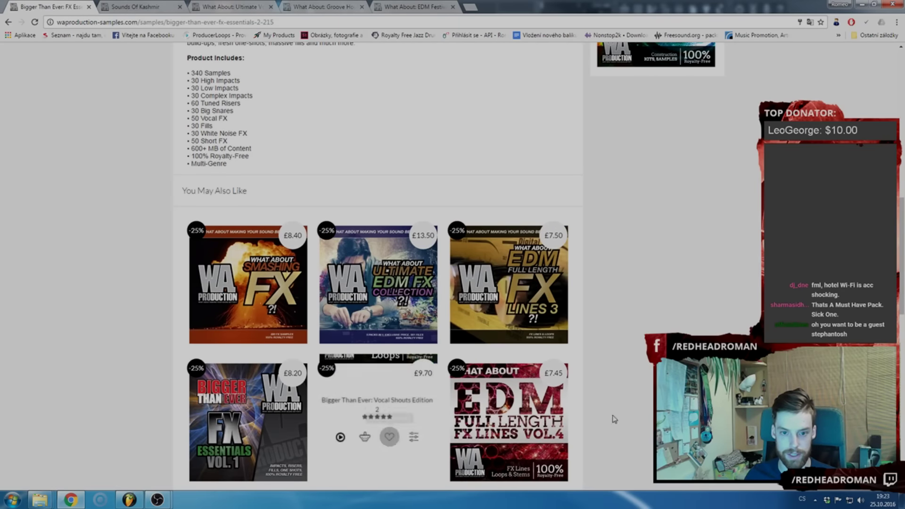
scroll(612, 414, up, 7)
scroll(582, 404, up, 3)
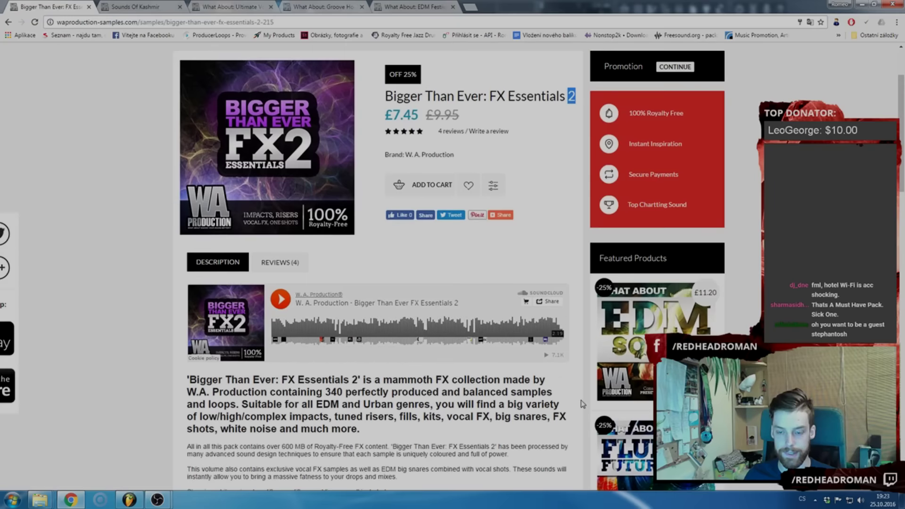
scroll(582, 402, up, 3)
Examine the Sounds Of Kashmir pack's description, product details and purchase options, and close its tab
click(135, 7)
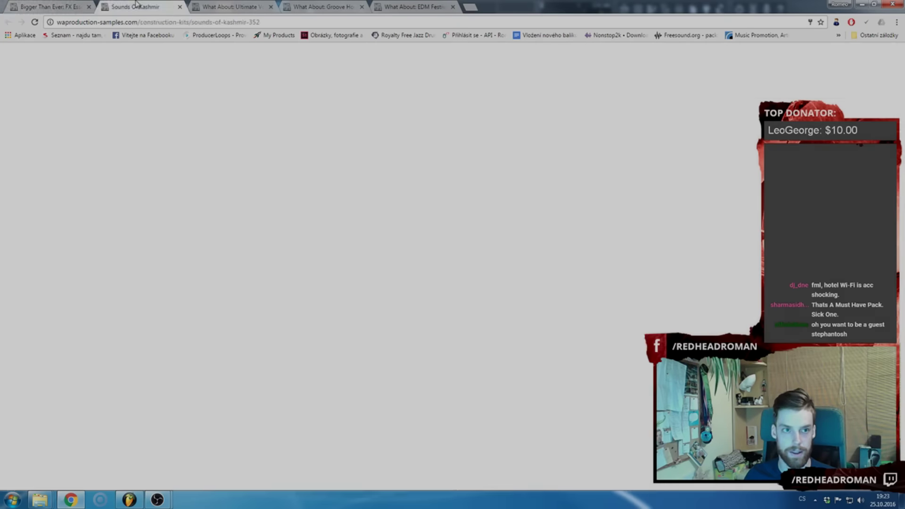
scroll(175, 219, down, 6)
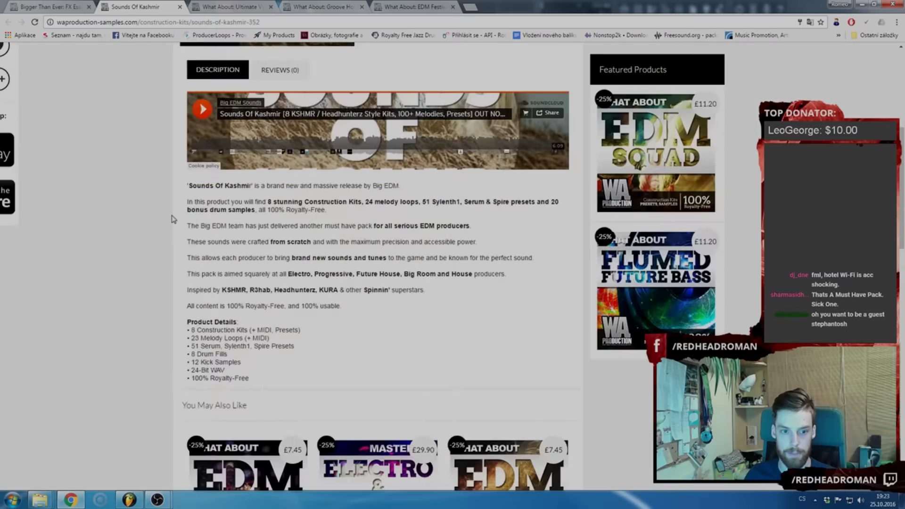
scroll(175, 219, down, 1)
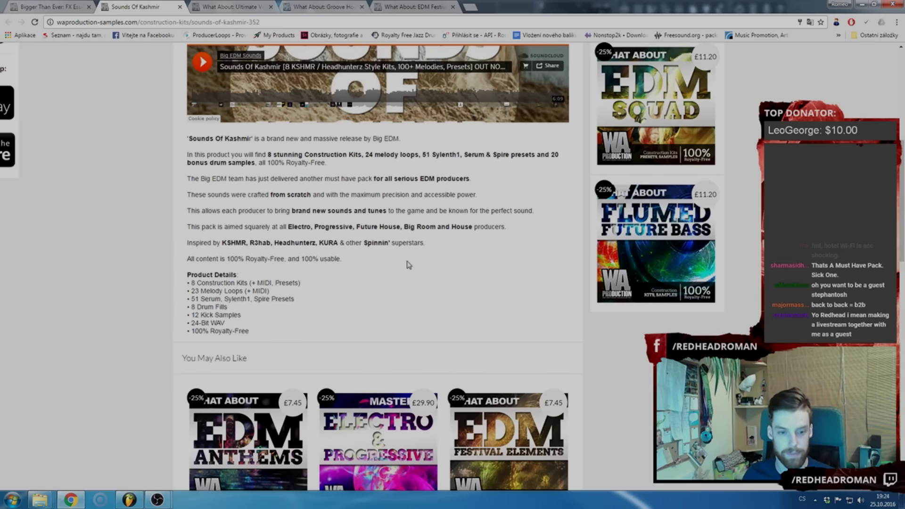
scroll(408, 265, up, 2)
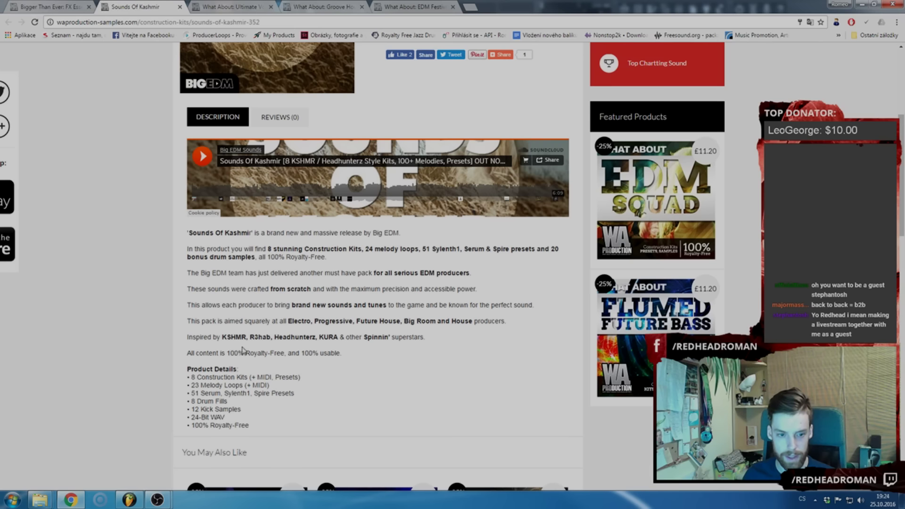
drag(193, 379, 195, 388)
click(199, 393)
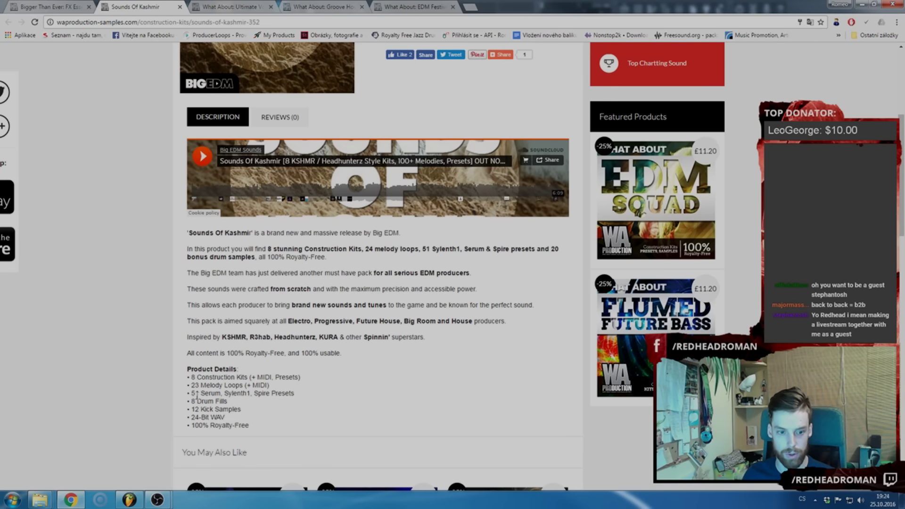
scroll(205, 377, up, 4)
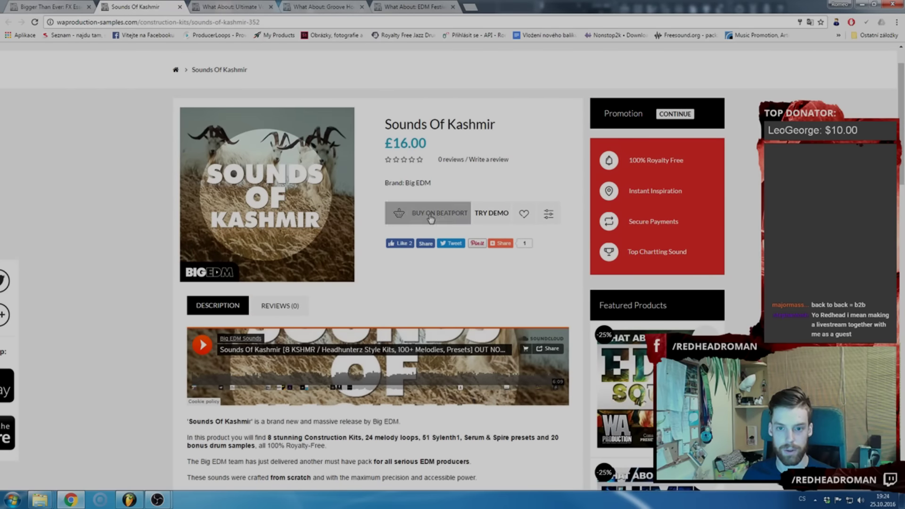
scroll(490, 217, down, 1)
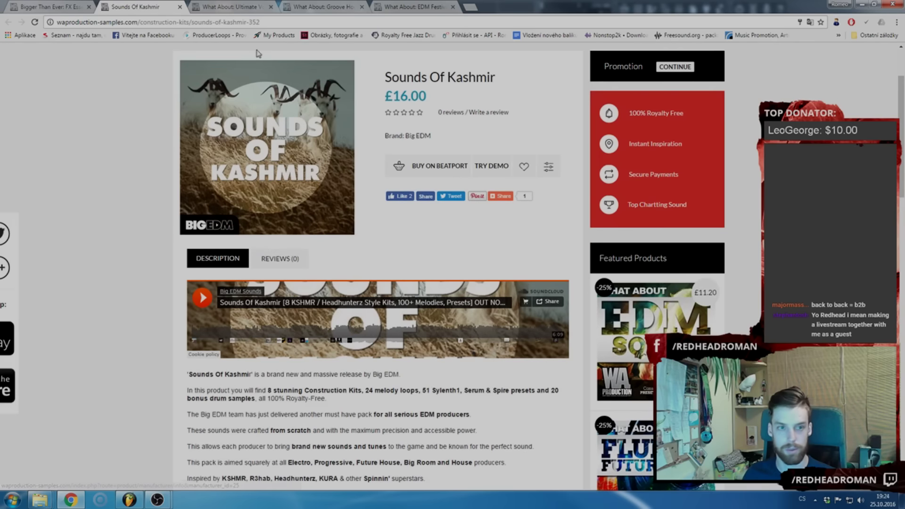
click(179, 7)
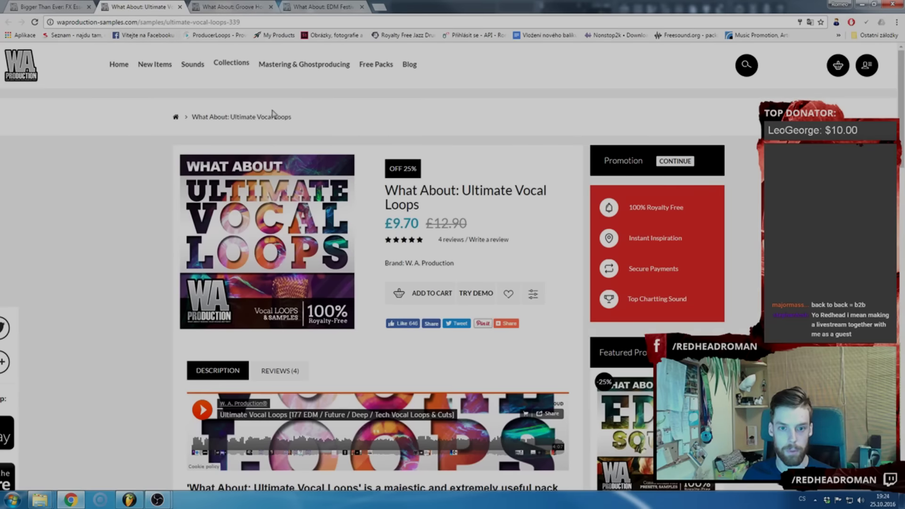
Review the Ultimate Vocal Loops product details and play the pack's audio preview from a point near its start
scroll(308, 228, down, 8)
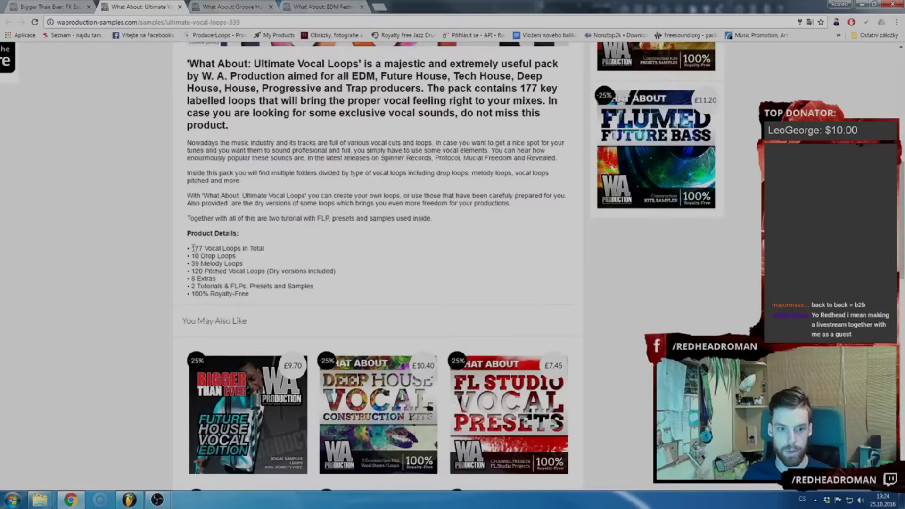
scroll(240, 220, up, 4)
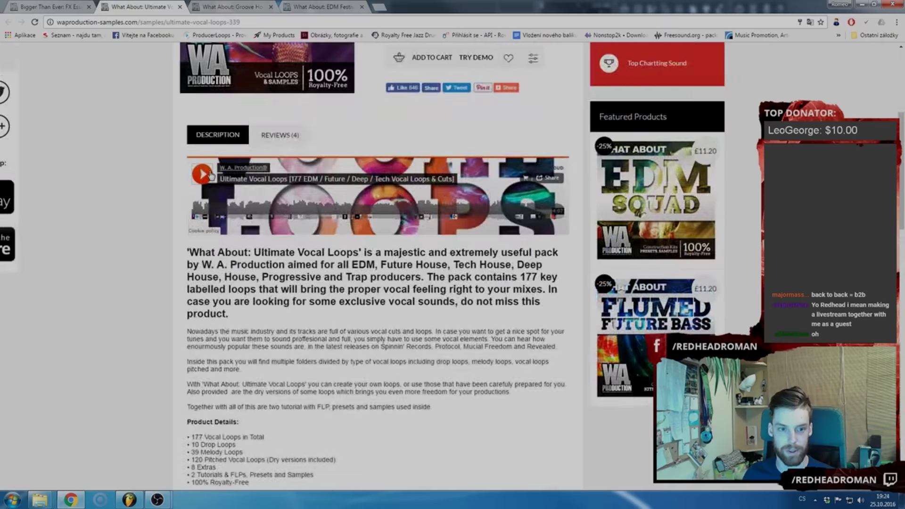
click(241, 209)
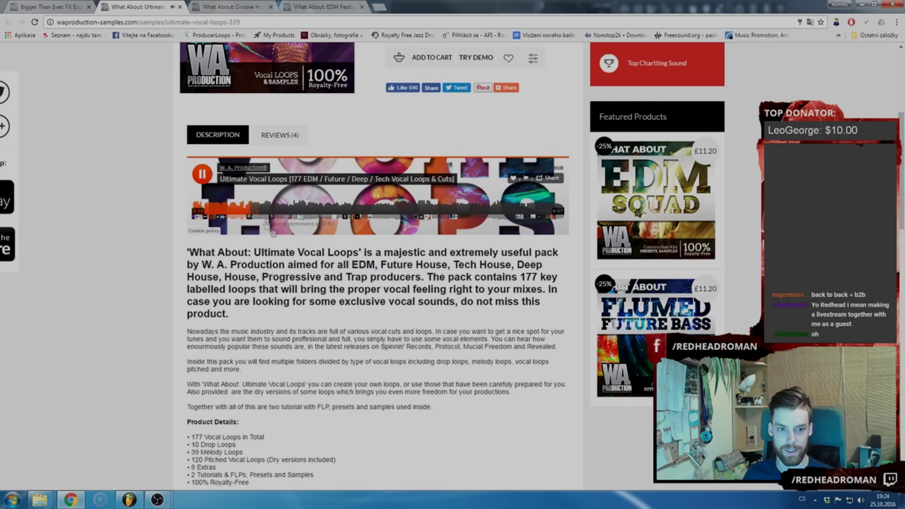
Stop the Ultimate Vocal Loops audio preview and close that product's tab
scroll(372, 324, up, 3)
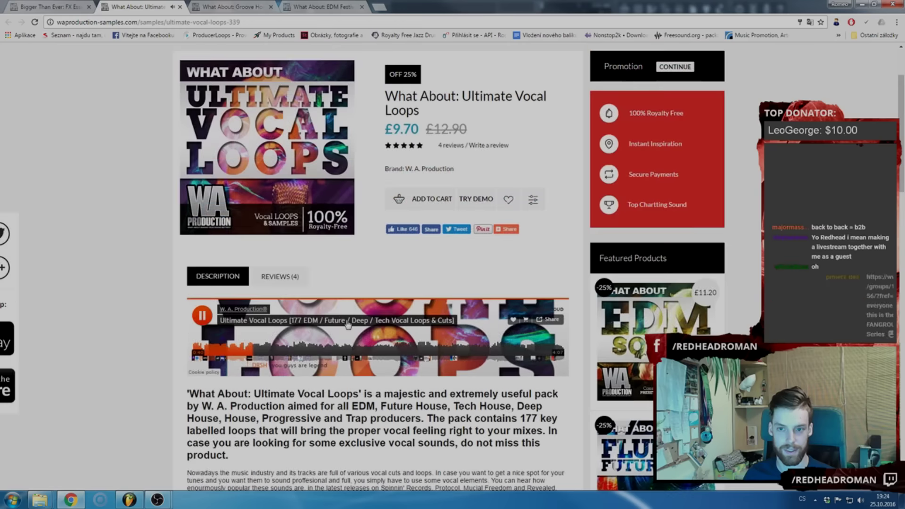
click(203, 316)
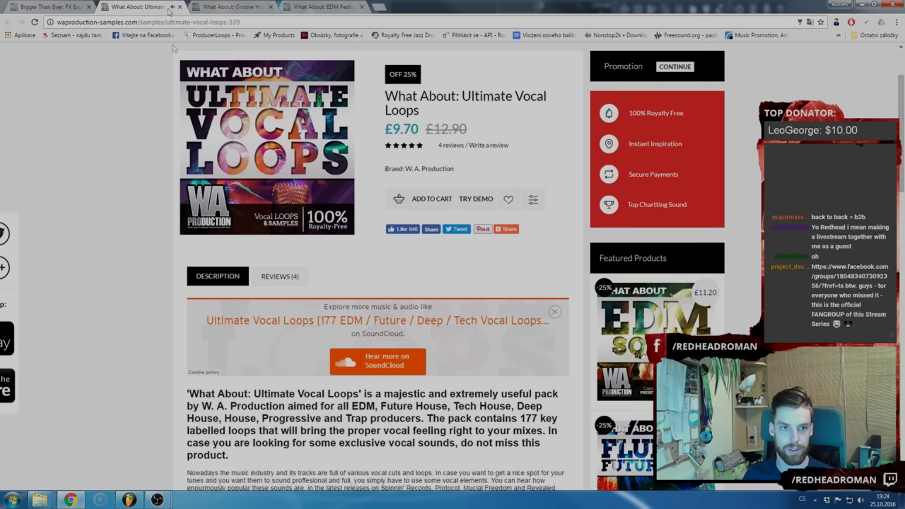
click(180, 7)
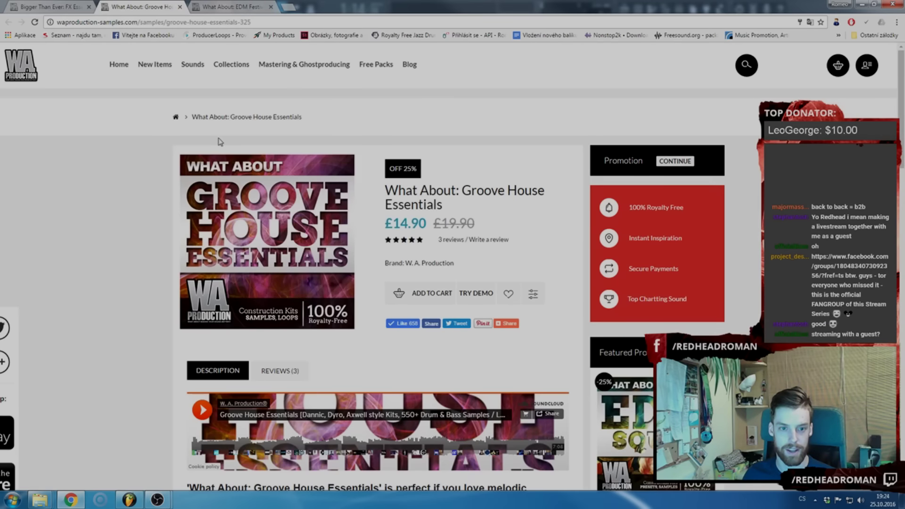
Examine the Groove House Essentials description and product details, including the bass and synth loops, and close its tab
scroll(461, 210, down, 9)
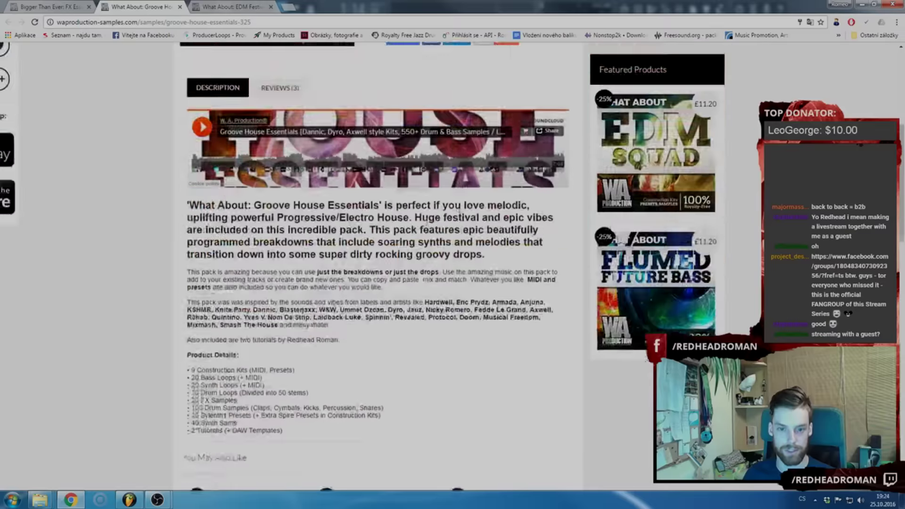
scroll(279, 286, up, 1)
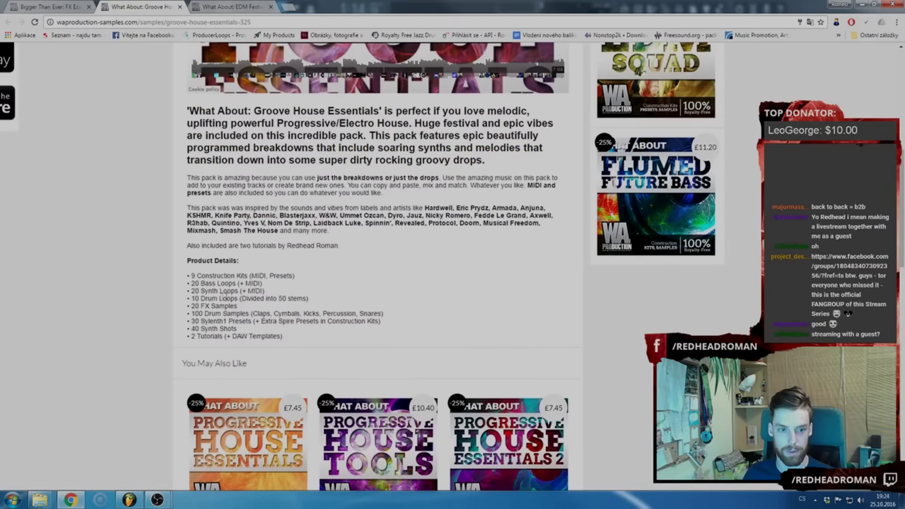
double_click(196, 283)
click(197, 290)
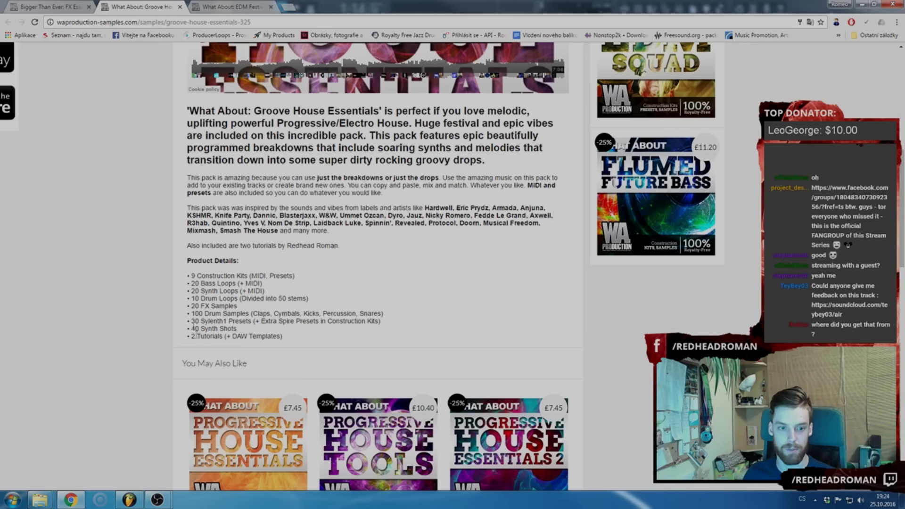
click(180, 7)
Open the shop's new items listing and refine it to the EDM and Progressive genres
click(144, 66)
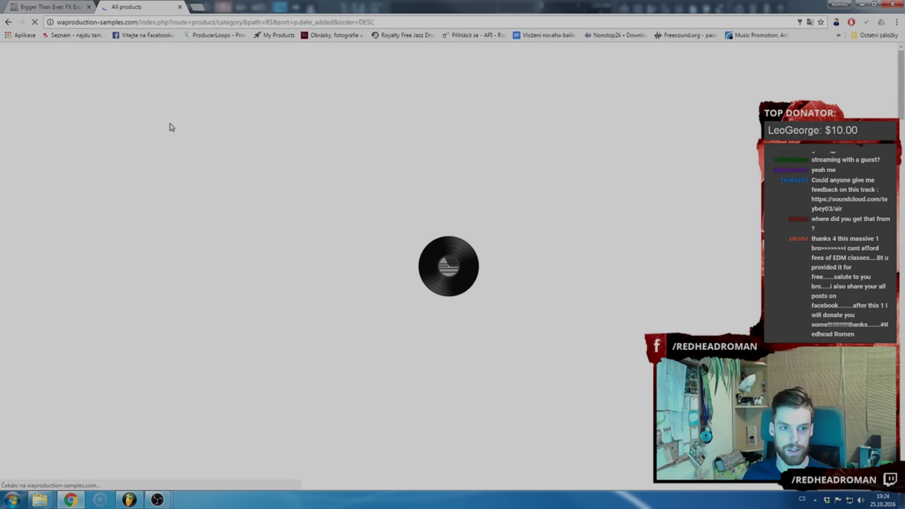
scroll(222, 269, down, 5)
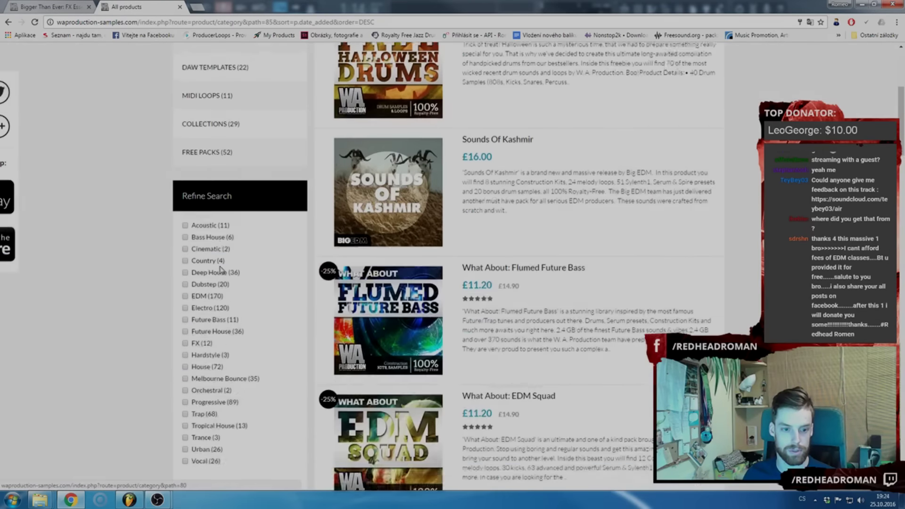
scroll(221, 269, down, 2)
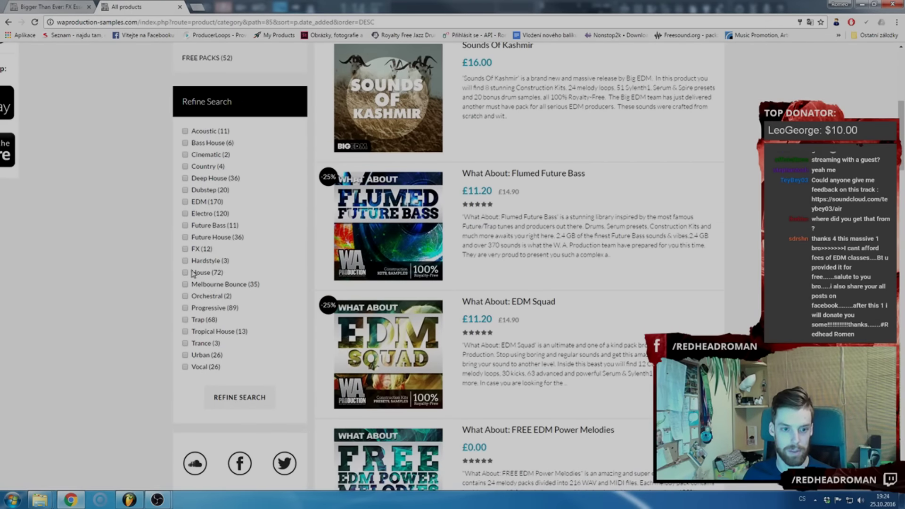
click(185, 202)
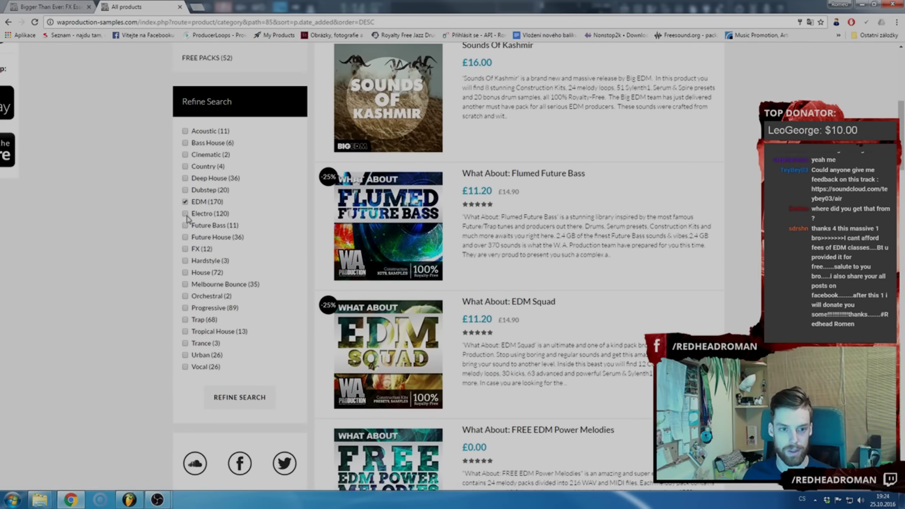
click(185, 308)
click(233, 397)
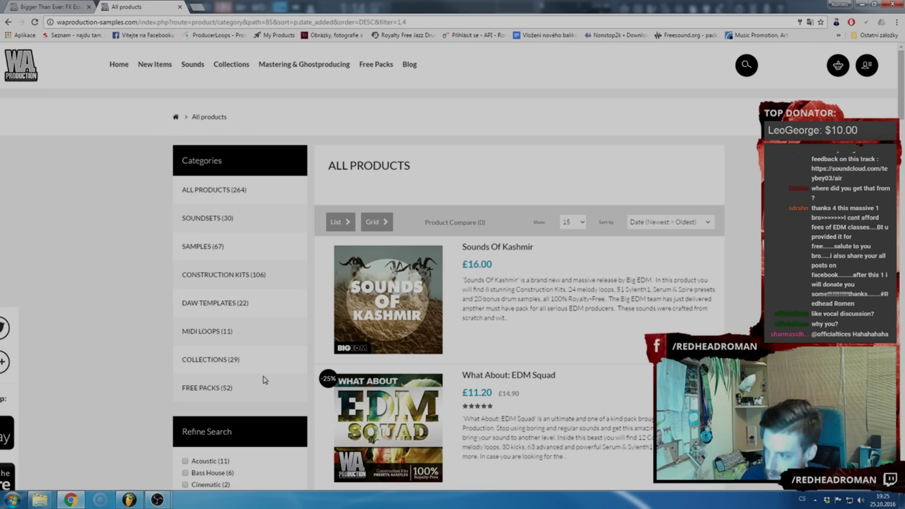
Switch to FL Studio, inspect the Kickstart effect on the vocal chop's mixer track, and close the opened windows
click(888, 3)
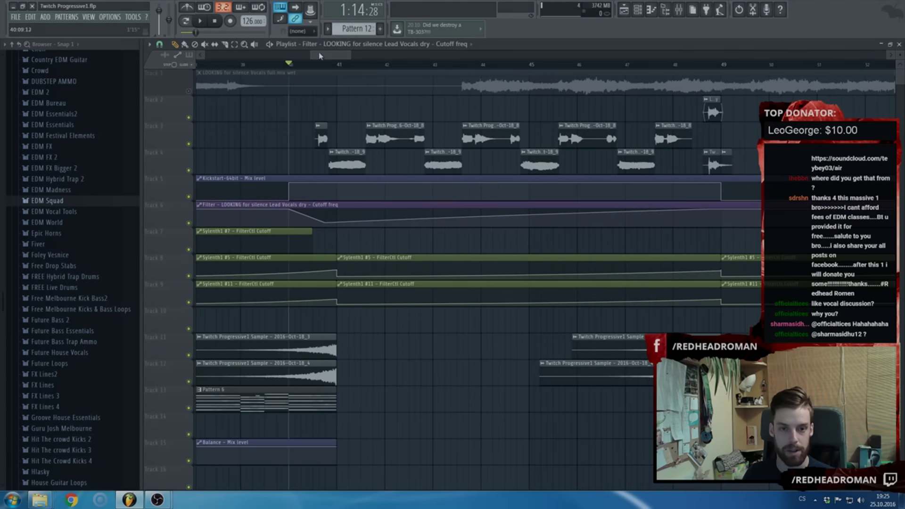
double_click(372, 132)
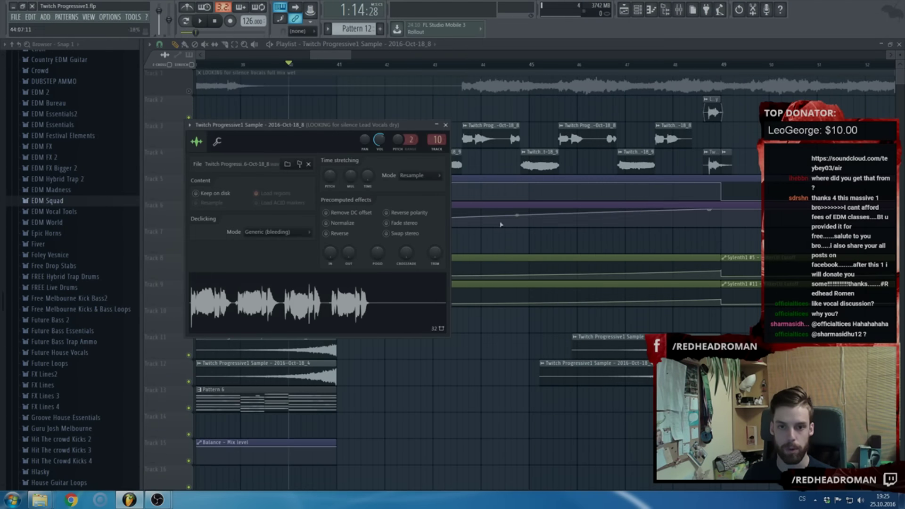
double_click(442, 137)
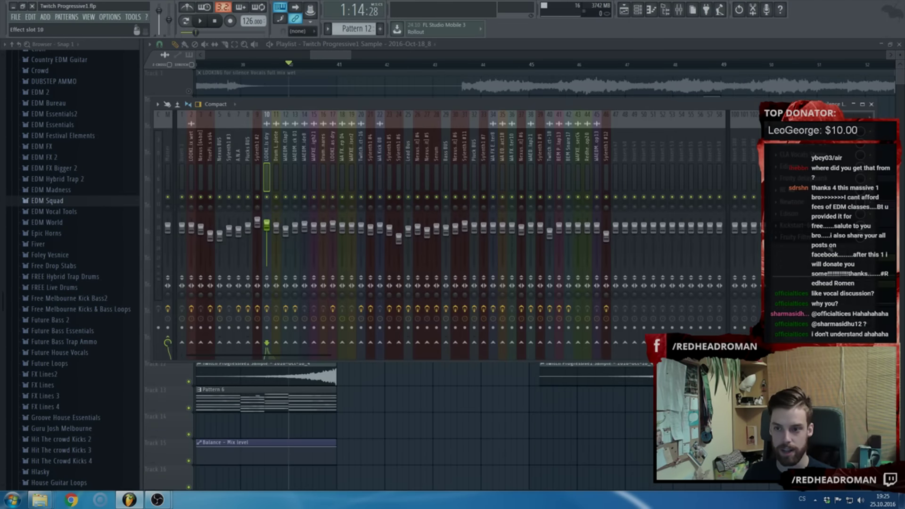
click(795, 226)
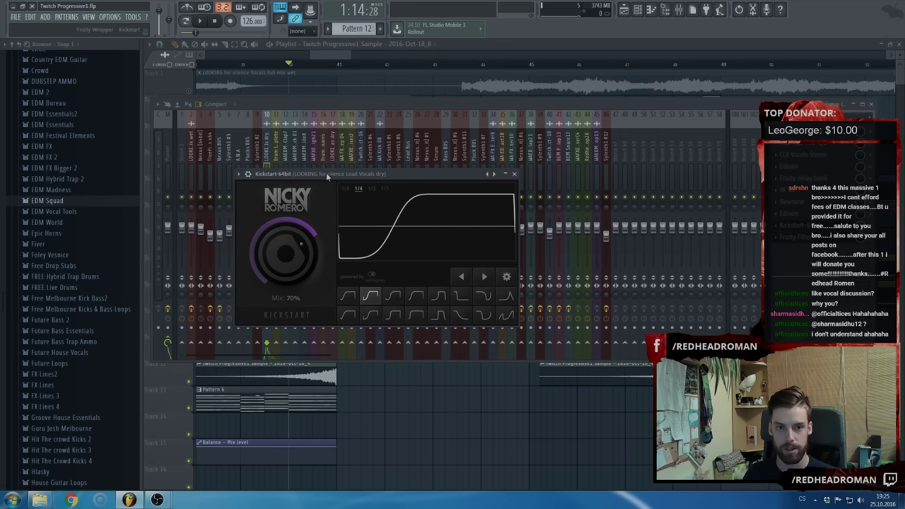
key(Escape)
key(Escape)
key(Escape)
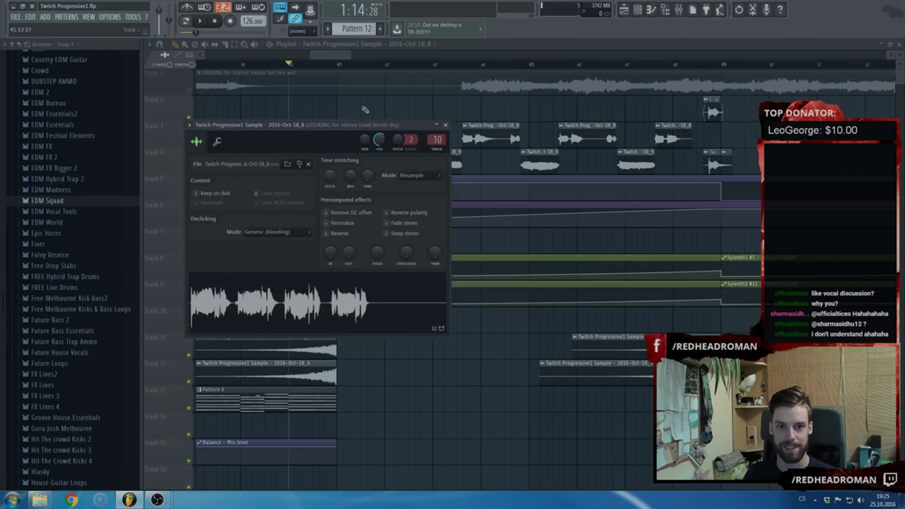
key(Escape)
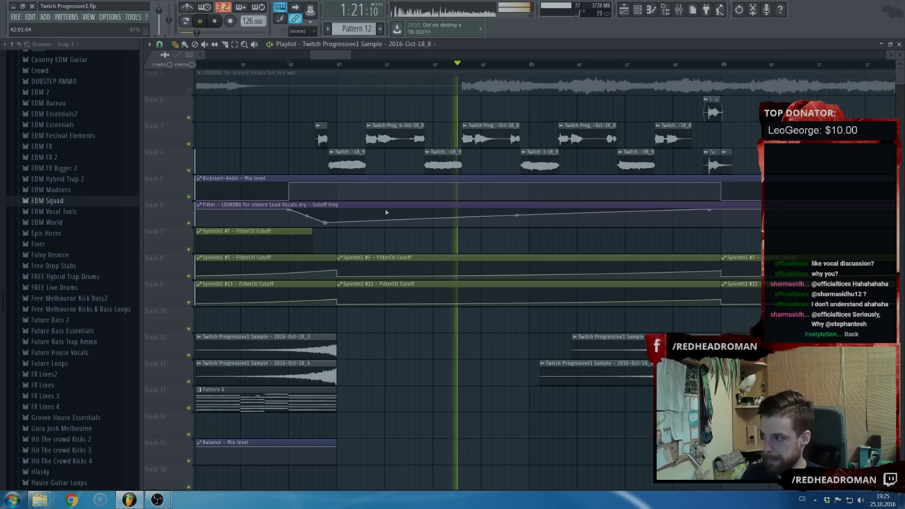
Copy the WAFXE2 Impact Low26 clip on its own playlist track to the start of bar 49
scroll(438, 277, down, 3)
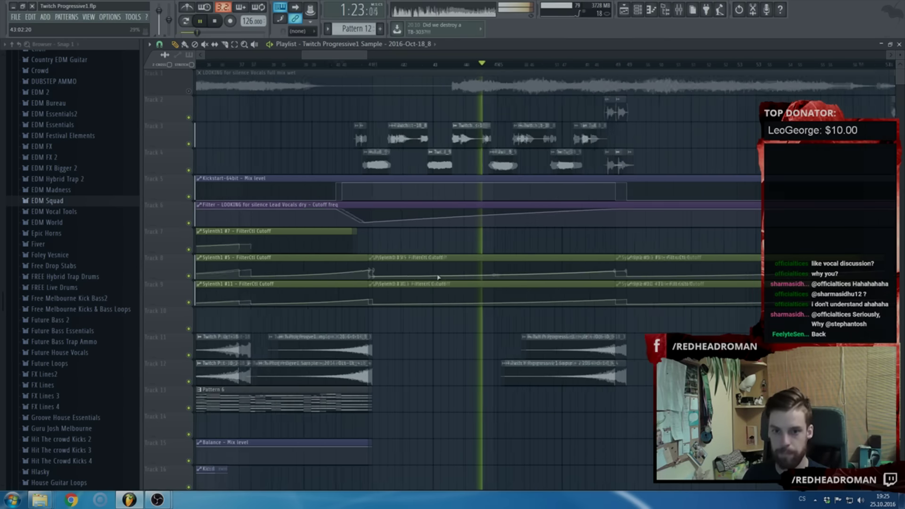
scroll(438, 277, down, 2)
scroll(447, 284, down, 5)
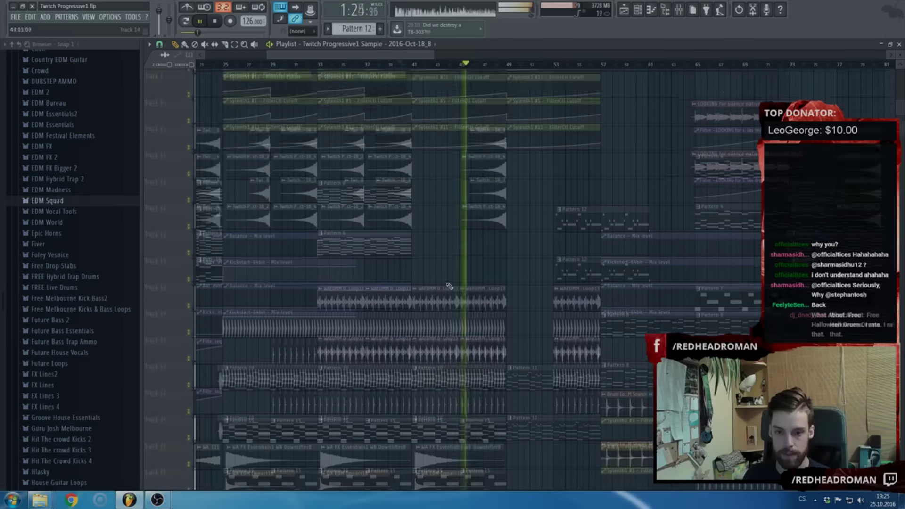
scroll(448, 283, down, 3)
scroll(433, 280, down, 3)
scroll(358, 311, down, 3)
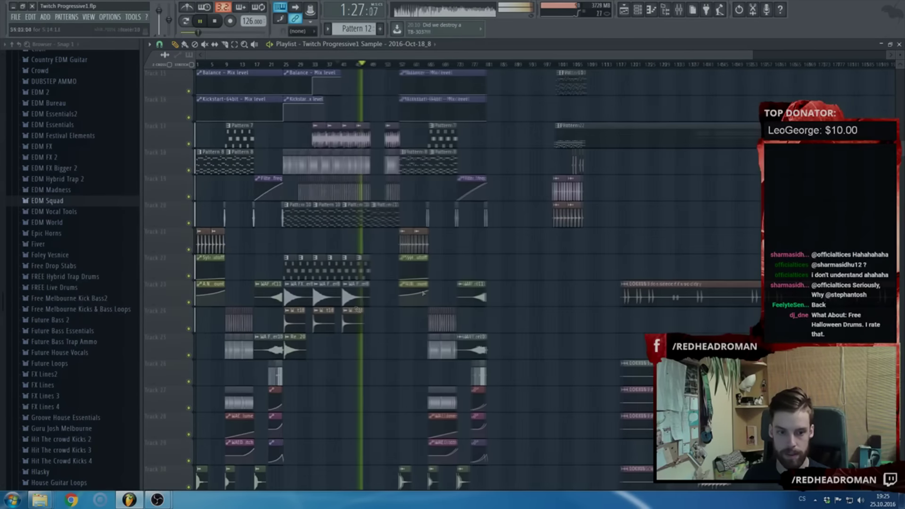
scroll(200, 377, up, 4)
scroll(241, 363, down, 3)
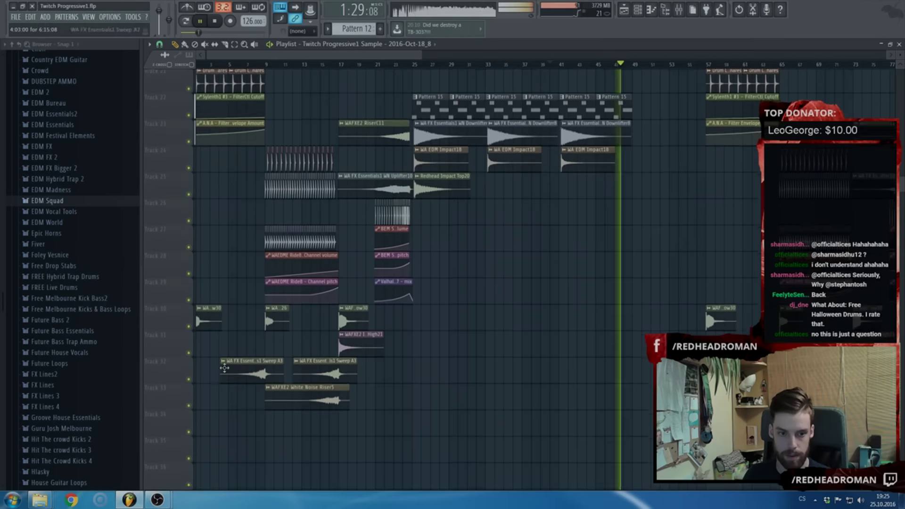
scroll(248, 282, up, 1)
scroll(248, 275, up, 2)
drag(276, 297, 379, 296)
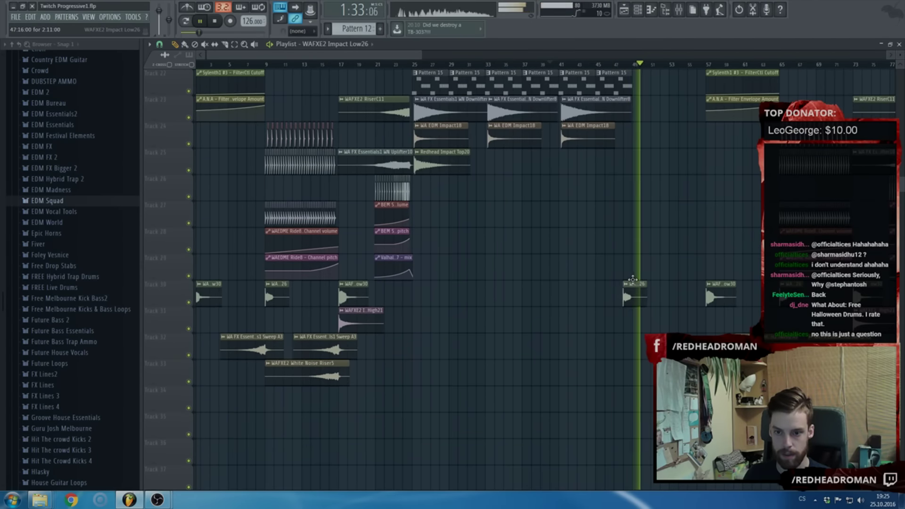
scroll(631, 283, up, 4)
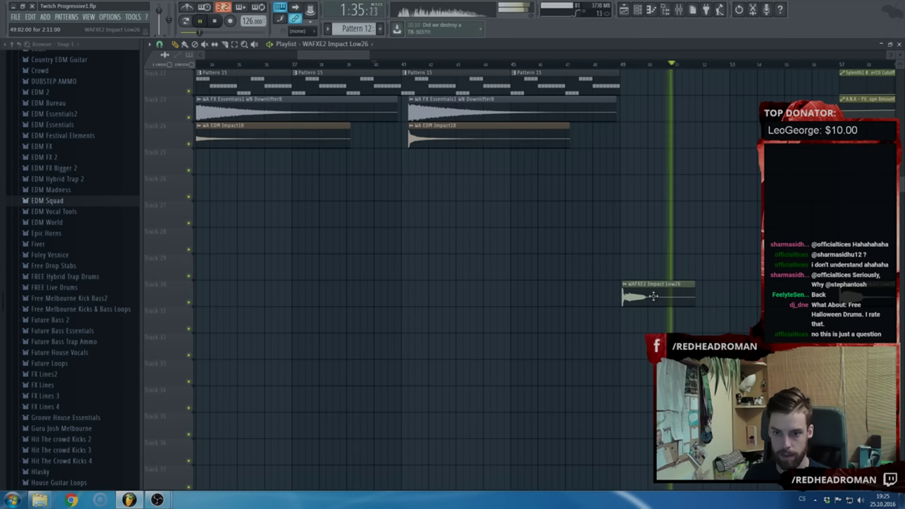
Stop playback and insert an empty playlist track directly below the Pattern 10 and Pattern 11 clips
scroll(652, 296, down, 4)
key(space)
scroll(631, 264, up, 7)
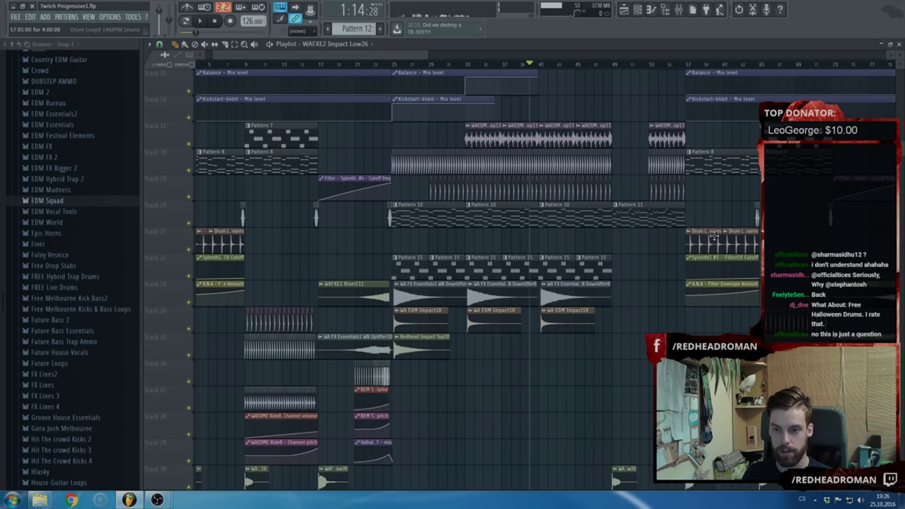
scroll(714, 237, up, 10)
scroll(716, 241, up, 2)
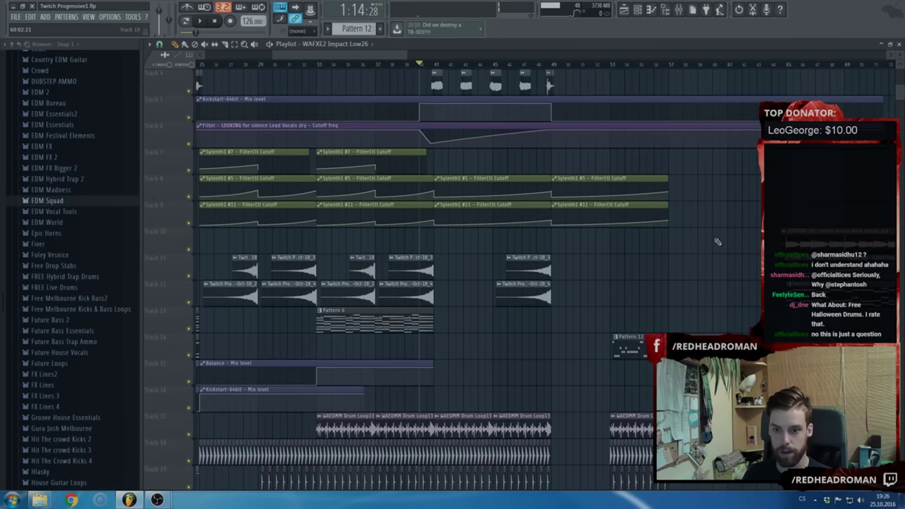
scroll(717, 242, down, 11)
scroll(717, 242, down, 3)
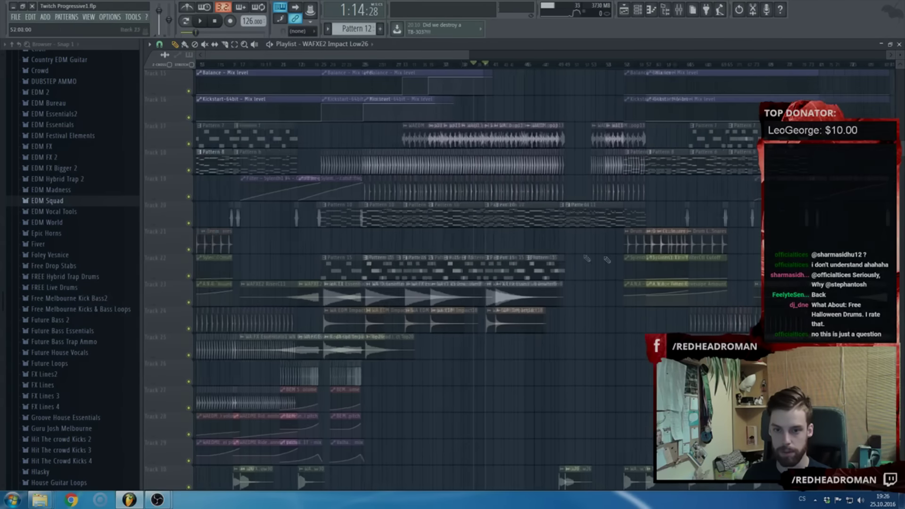
right_click(187, 228)
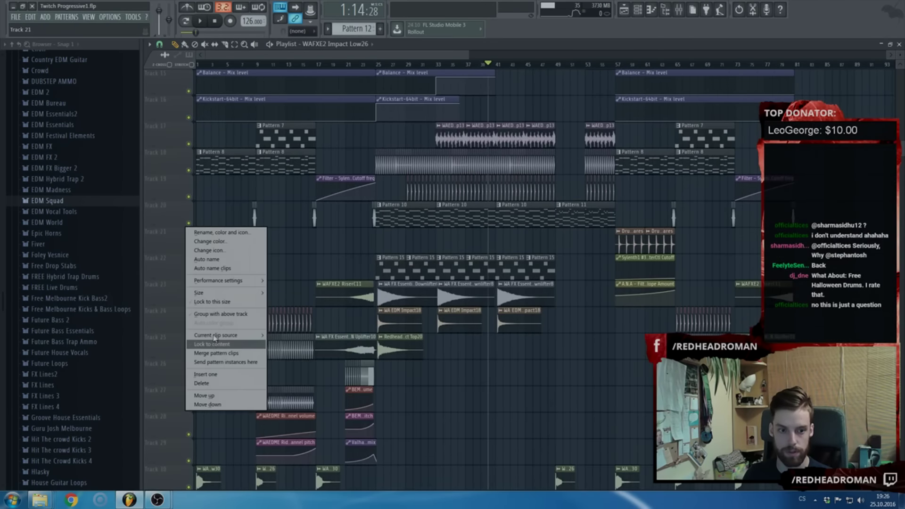
click(203, 376)
Open the Kickstart effect on the Pluck BUS mixer track and create an automation clip for its mix level
double_click(458, 222)
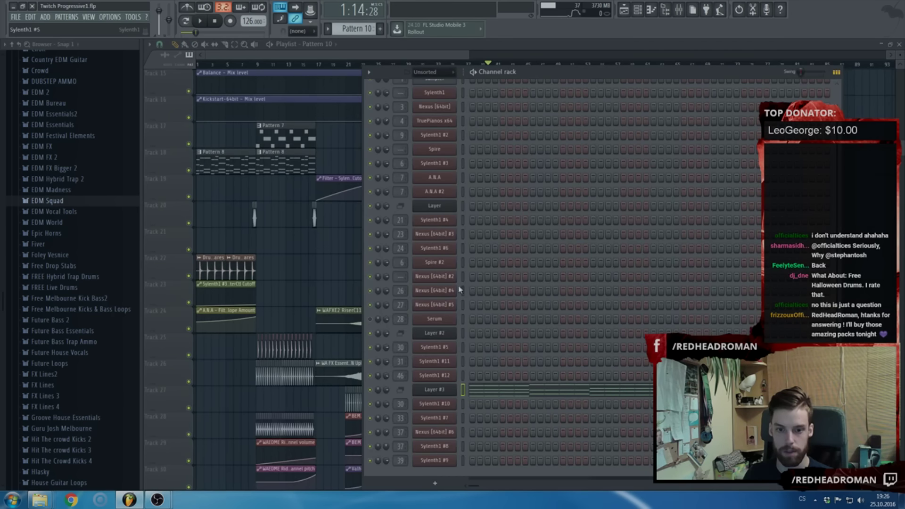
click(681, 14)
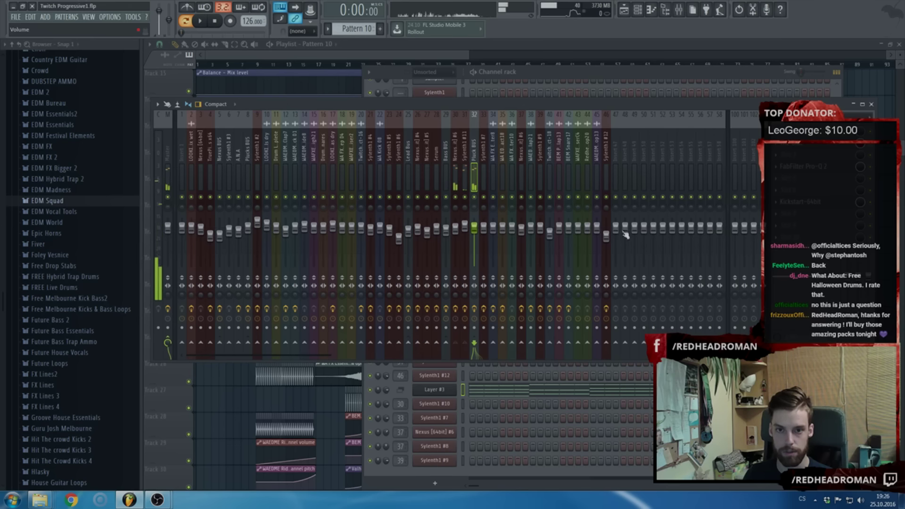
click(813, 208)
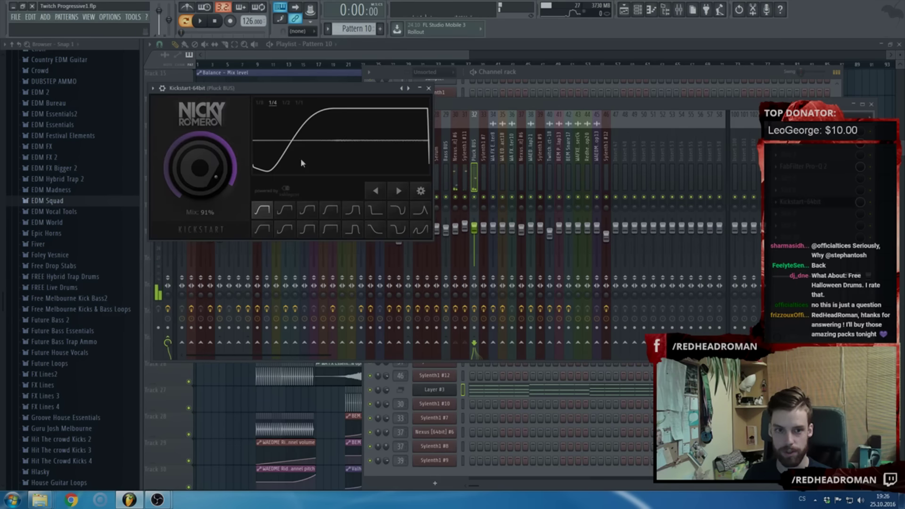
right_click(863, 205)
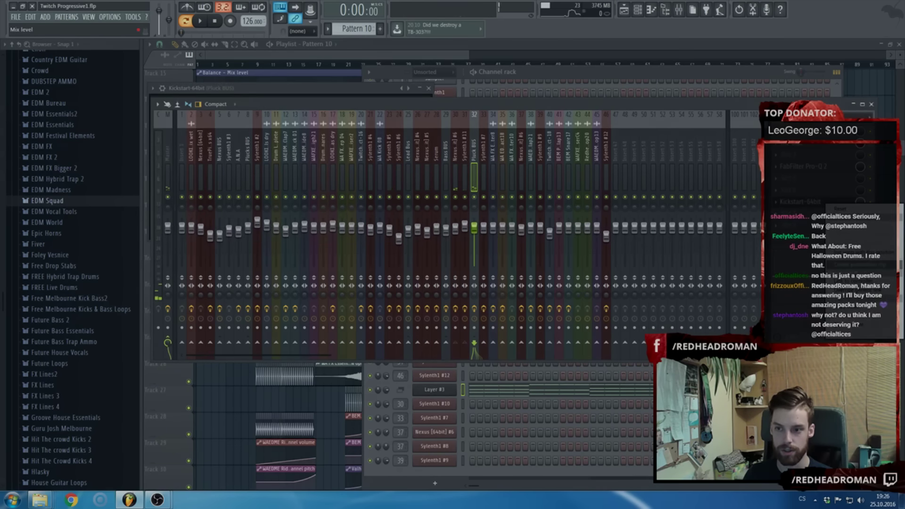
click(859, 265)
click(446, 43)
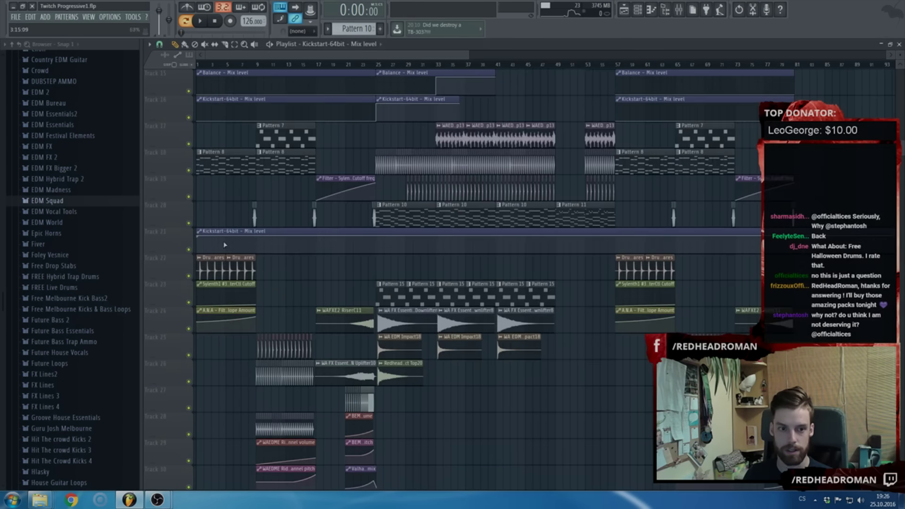
Shape the new Kickstart mix level automation to drop abruptly at bar 49 and stay flat at the low level
ctrl+scroll(542, 228, up, 5)
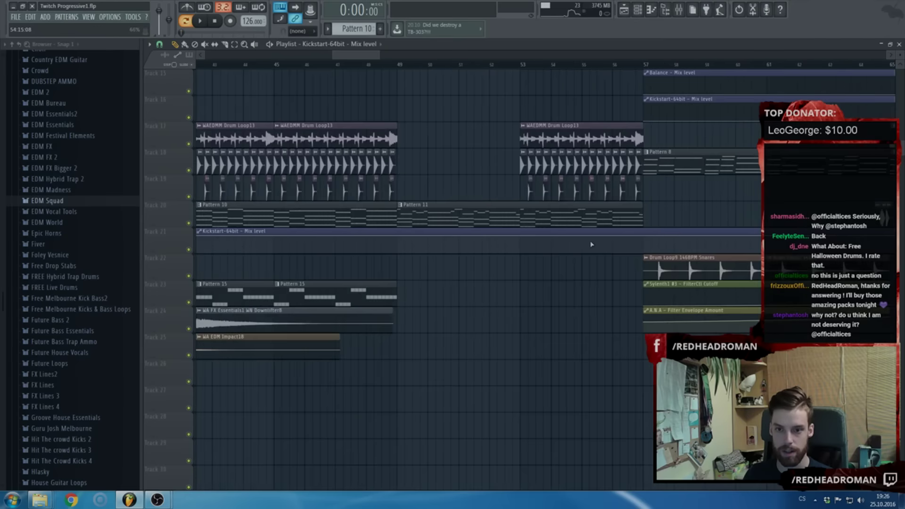
right_click(324, 251)
ctrl+scroll(311, 268, down, 8)
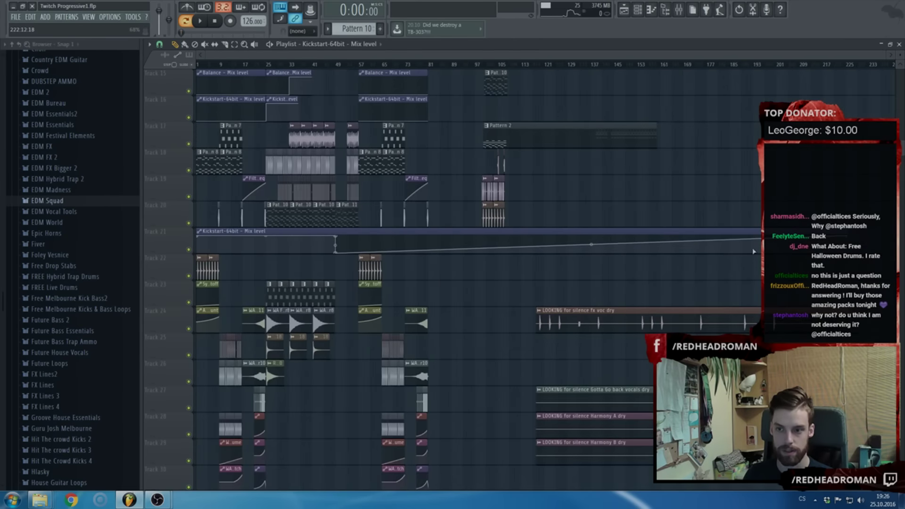
drag(847, 236, 533, 272)
ctrl+scroll(332, 81, up, 7)
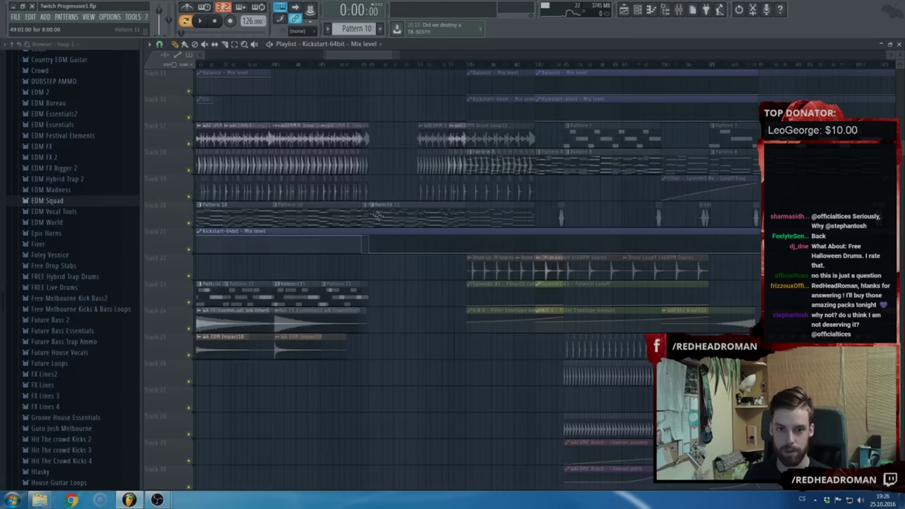
Play the arrangement through bar 49 and examine Pattern 11's channels and the mixer levels
key(space)
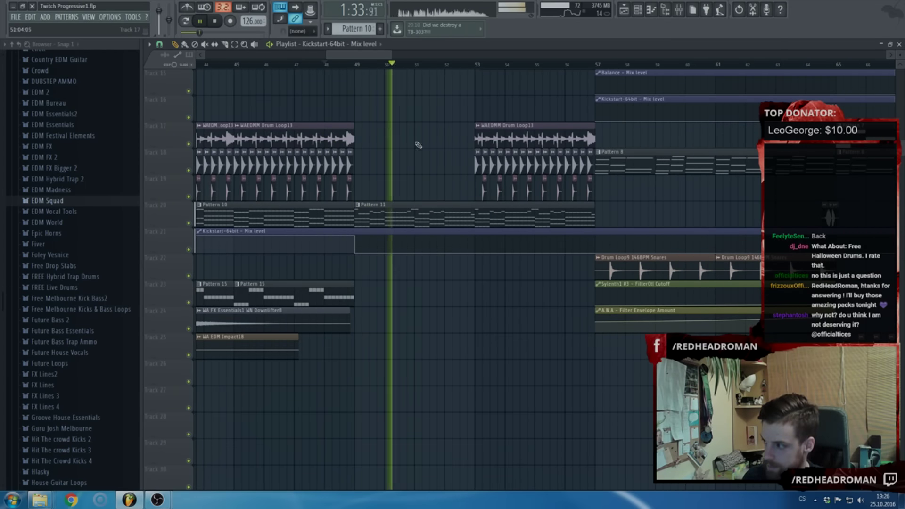
scroll(472, 210, up, 5)
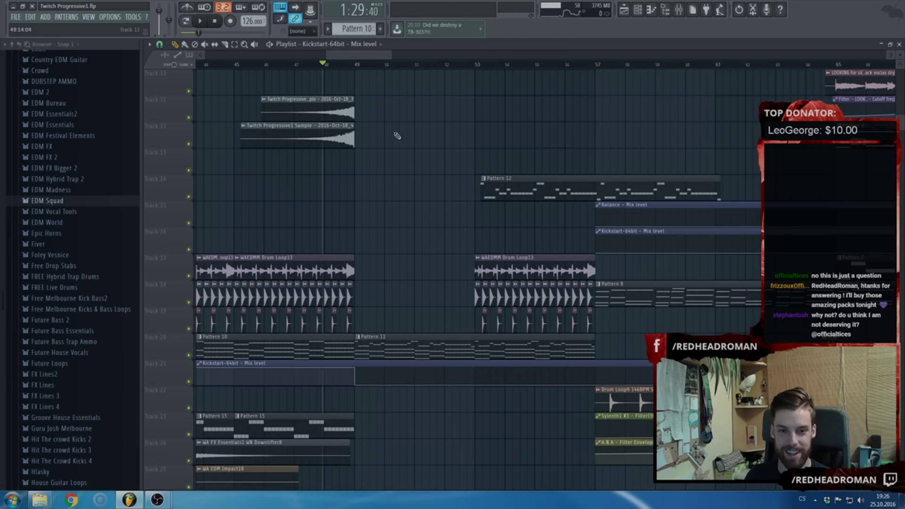
double_click(400, 340)
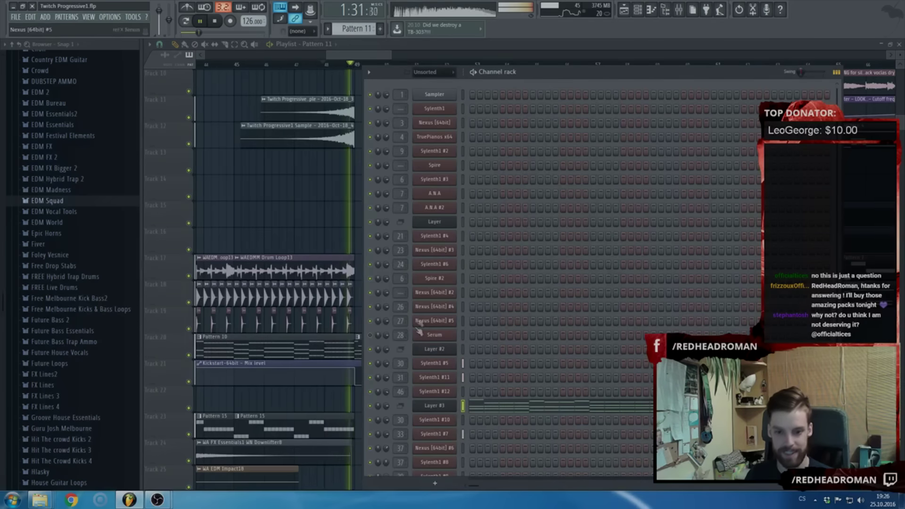
click(680, 14)
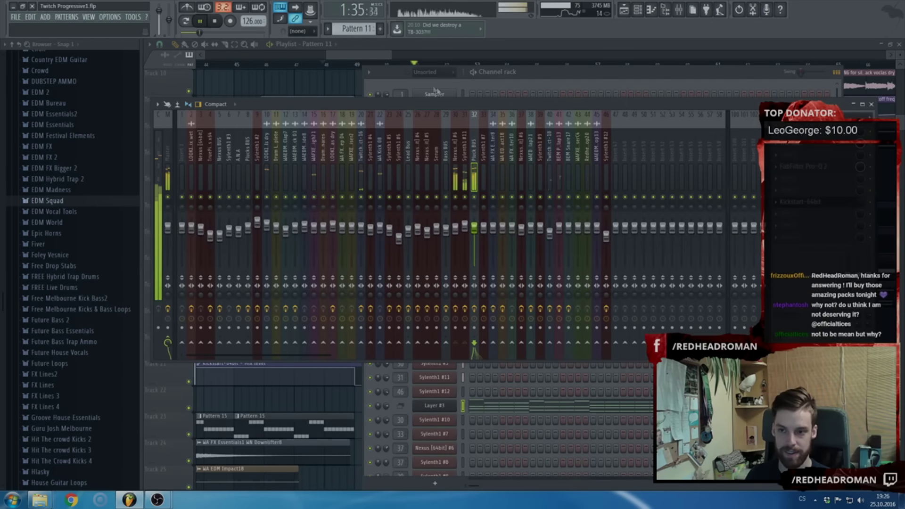
click(369, 57)
scroll(409, 199, down, 4)
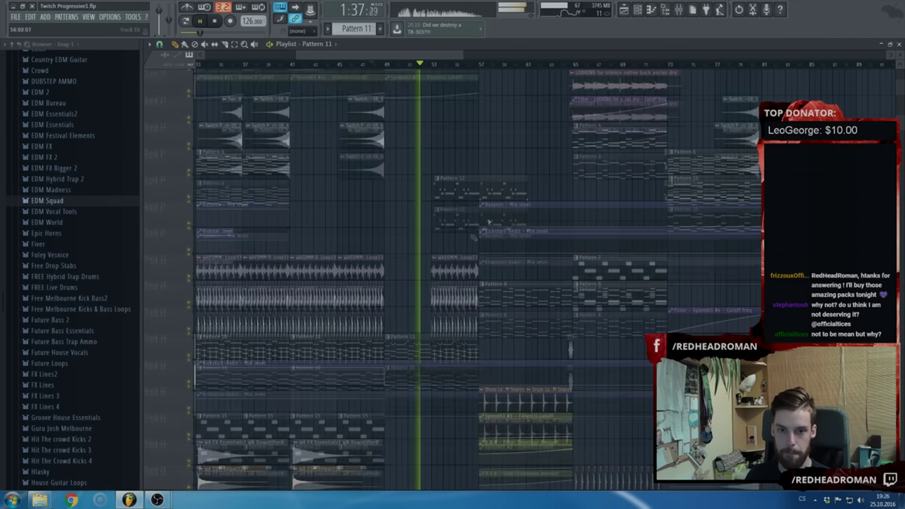
Move the Pattern 12 clip to the start of bar 57 and remove the WAEDMM Drum Loop13 clip at bar 53
scroll(463, 260, up, 5)
scroll(465, 262, up, 2)
drag(458, 367, 598, 368)
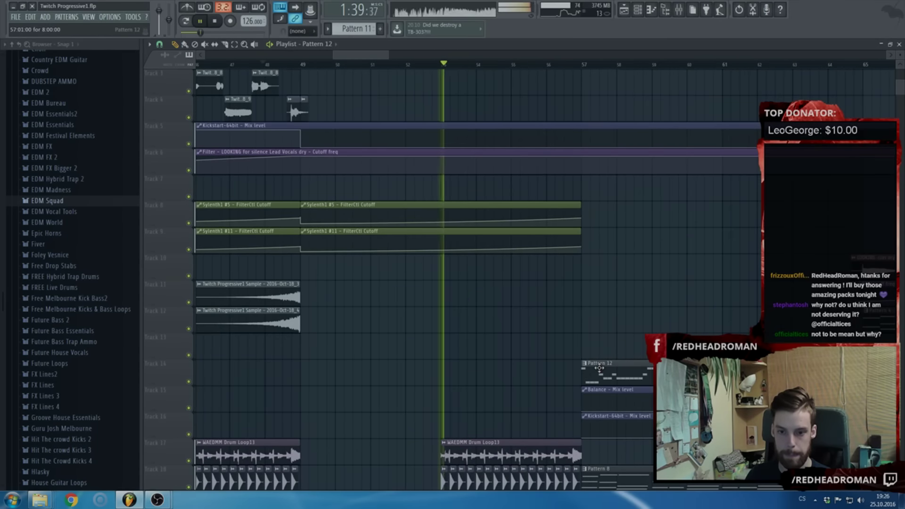
scroll(565, 330, down, 4)
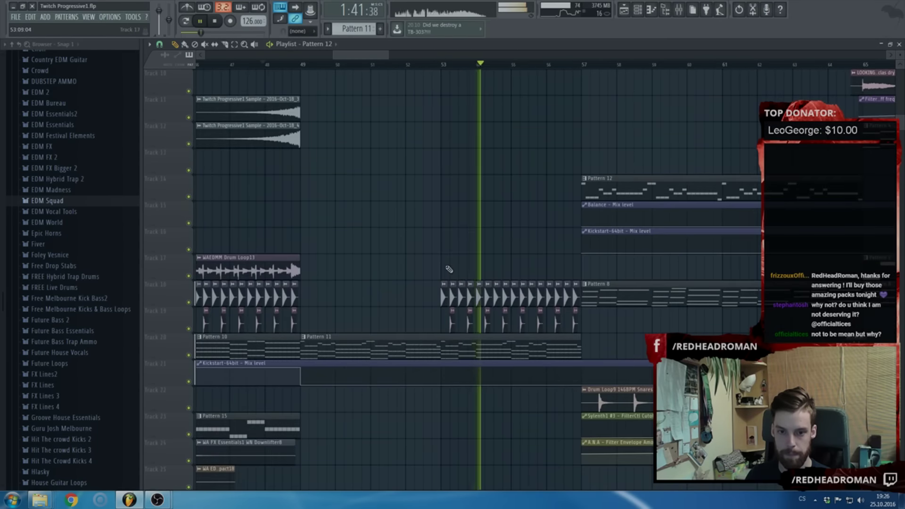
scroll(486, 276, down, 4)
scroll(487, 276, down, 3)
scroll(515, 264, up, 2)
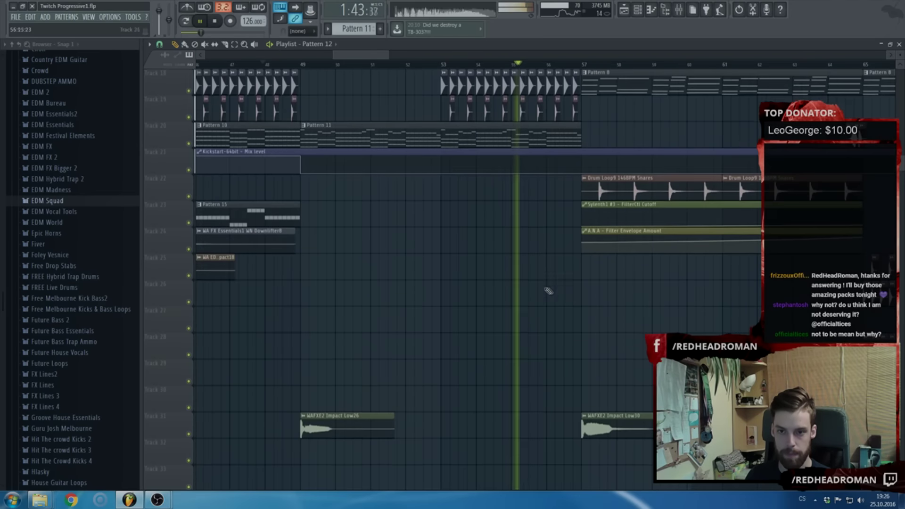
scroll(559, 284, up, 3)
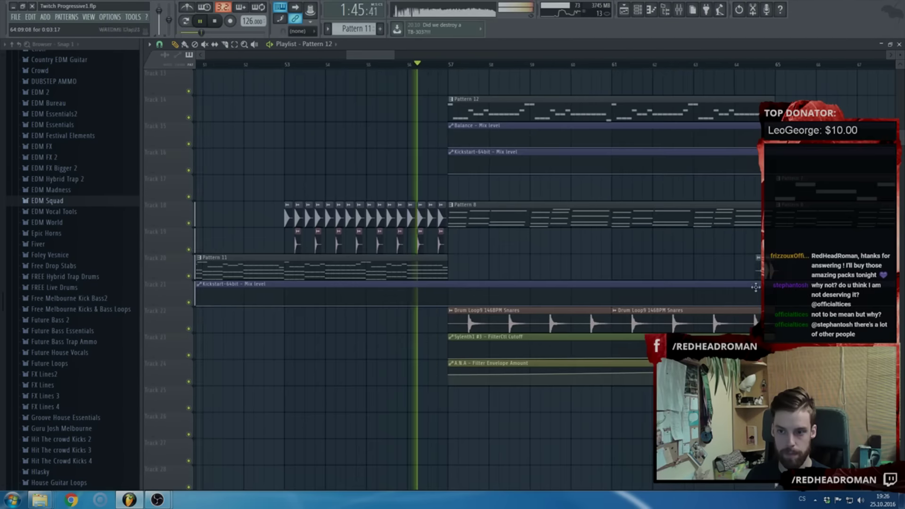
Duplicate the Pattern 11 clip to bar 57 and shift the Pattern 8 clip from there to track 20 near bar 66
scroll(544, 281, down, 3)
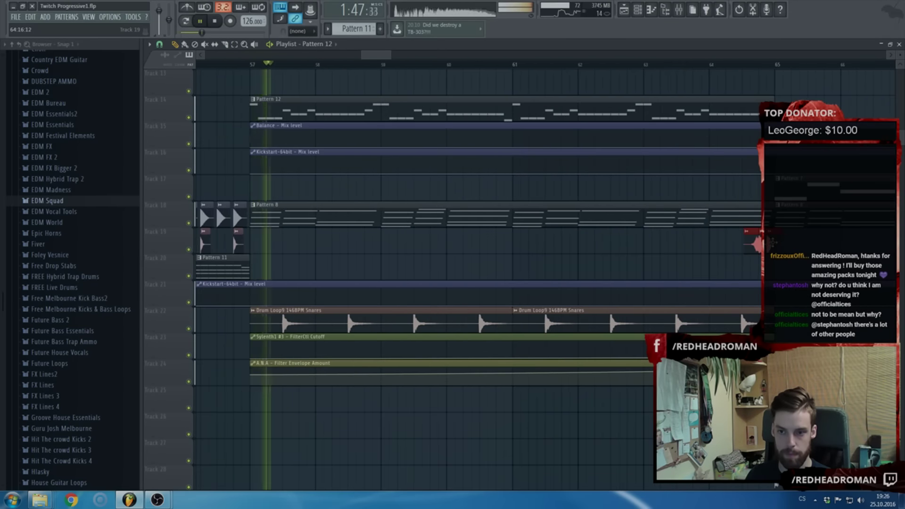
drag(519, 274, 384, 268)
drag(273, 267, 505, 265)
key(space)
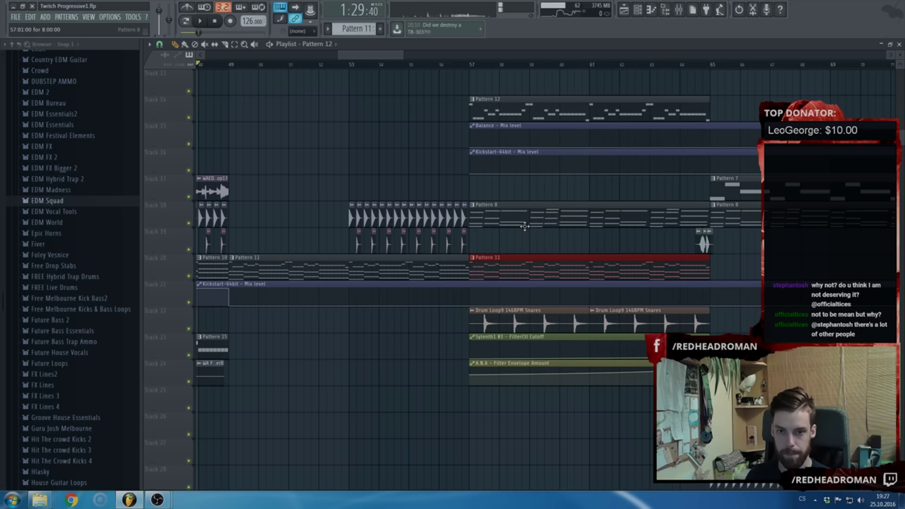
scroll(525, 226, down, 2)
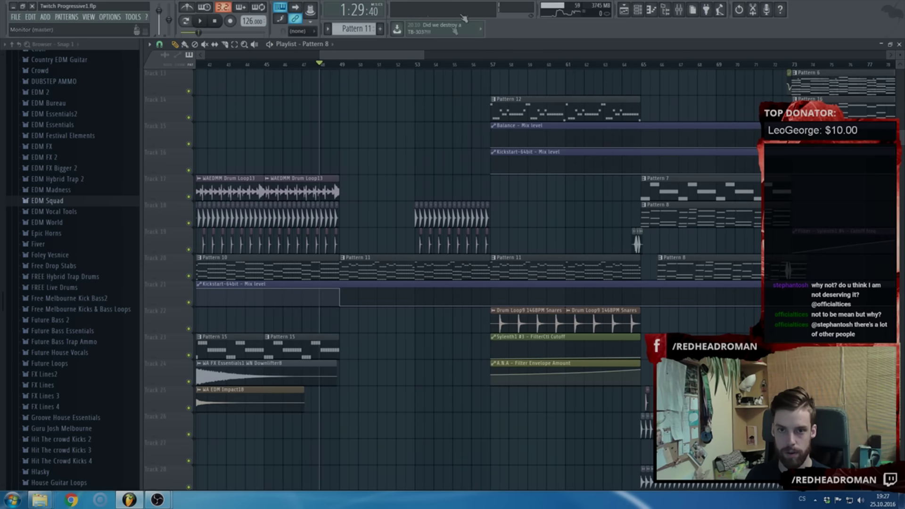
Play from just before bar 57 and duplicate the Sylenth1 #5 and Sylenth1 #11 filter cutoff automation clips to bar 57
click(479, 65)
key(space)
scroll(519, 137, up, 5)
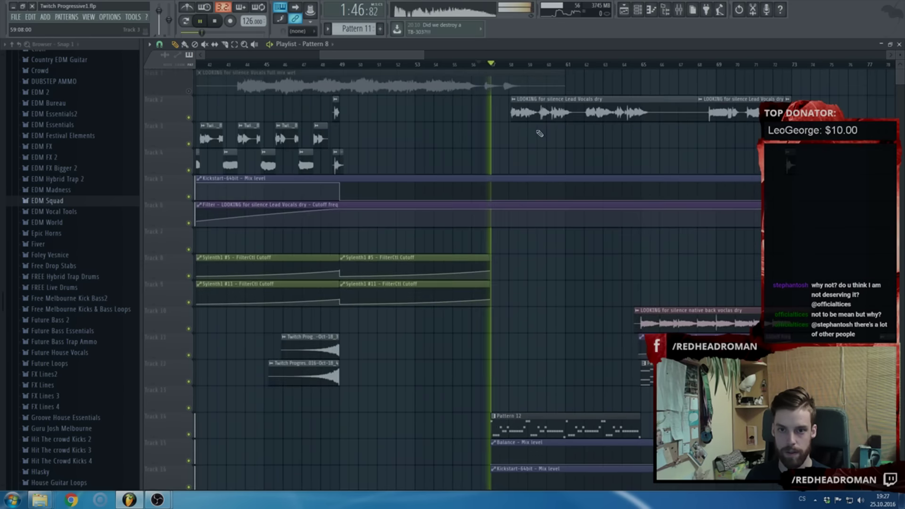
scroll(540, 136, down, 3)
scroll(563, 250, up, 5)
drag(515, 264, 424, 249)
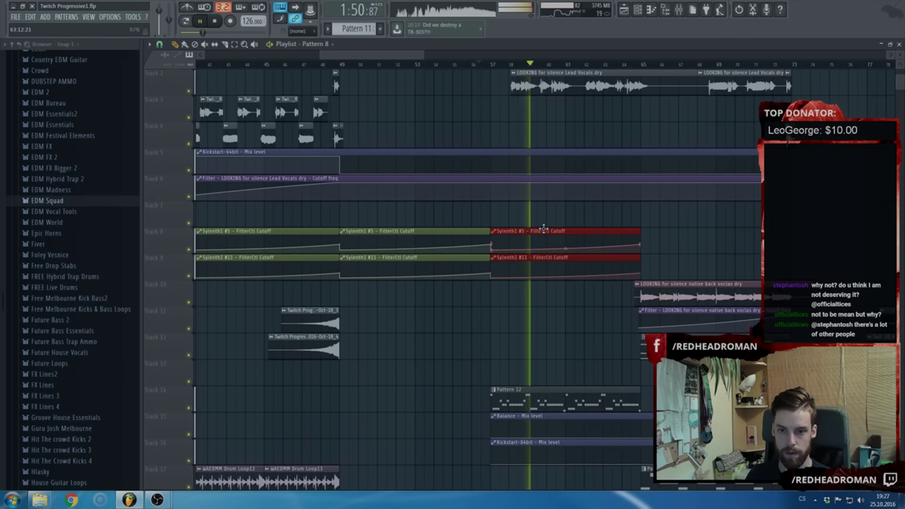
Move the Pattern 12 clip back to about bar 47 and shorten the copied Sylenth1 cutoff clips to end just before bar 59
scroll(663, 226, down, 5)
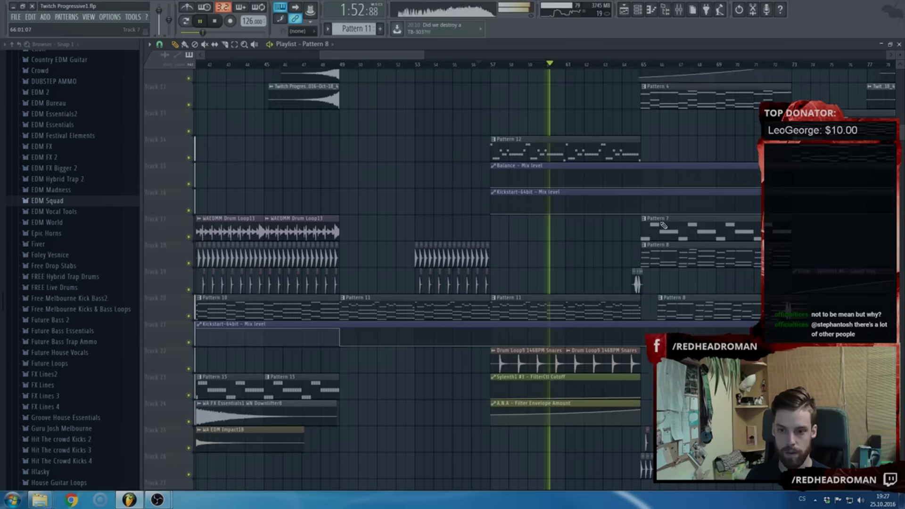
scroll(688, 282, up, 2)
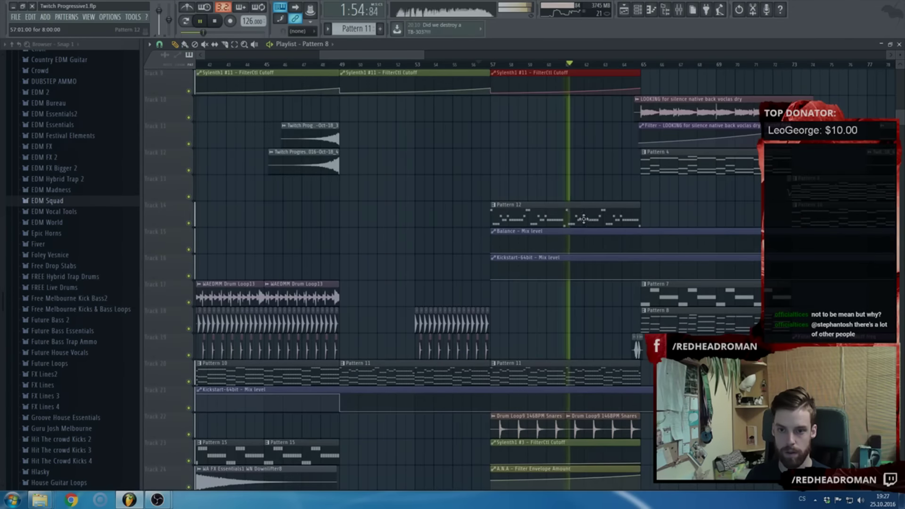
drag(574, 215, 381, 215)
scroll(598, 152, up, 2)
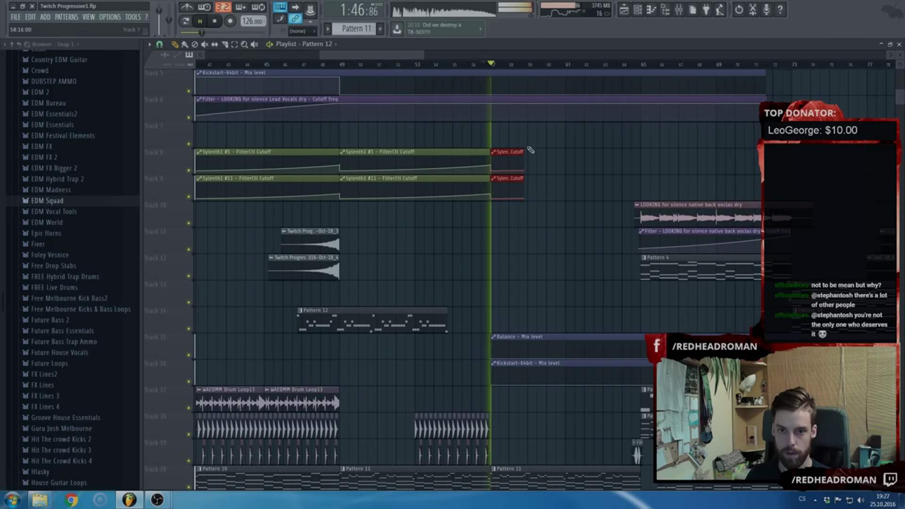
Move the Pattern 8 clip from track 20 down to track 23, shortly after bar 73
scroll(549, 166, down, 3)
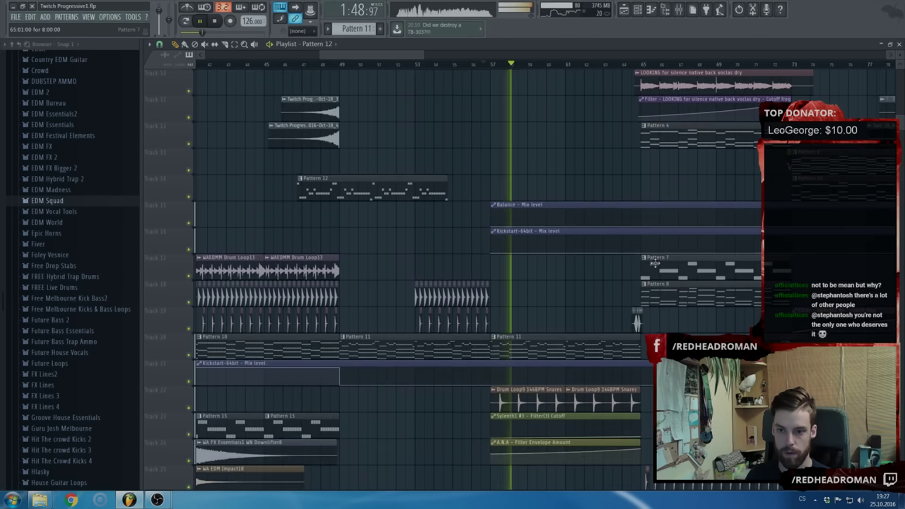
scroll(655, 263, down, 4)
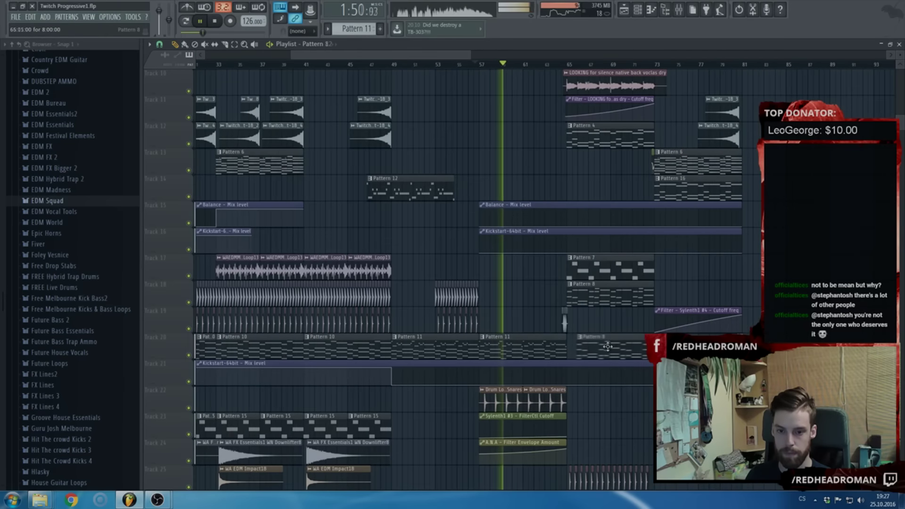
drag(607, 346, 667, 426)
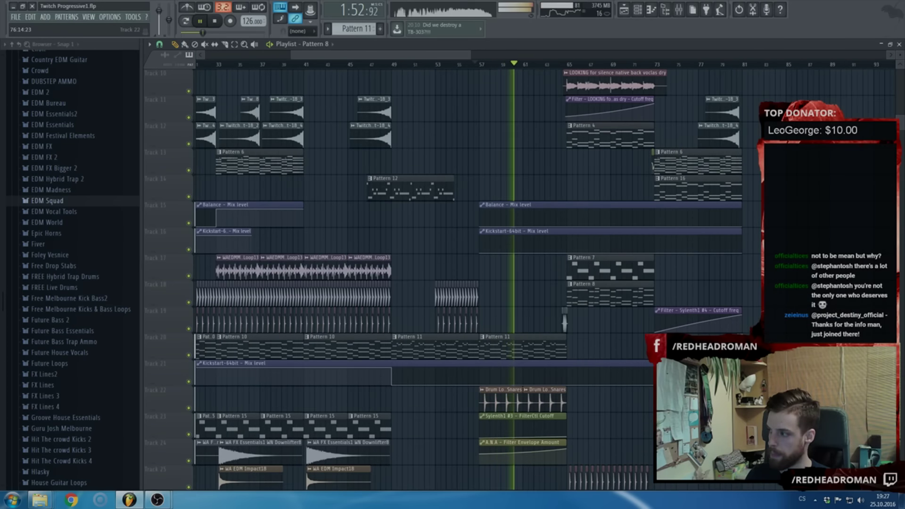
Insert an empty playlist track directly below the long Kickstart mix level automation on track 21
scroll(538, 311, down, 2)
scroll(538, 309, up, 5)
scroll(537, 304, up, 4)
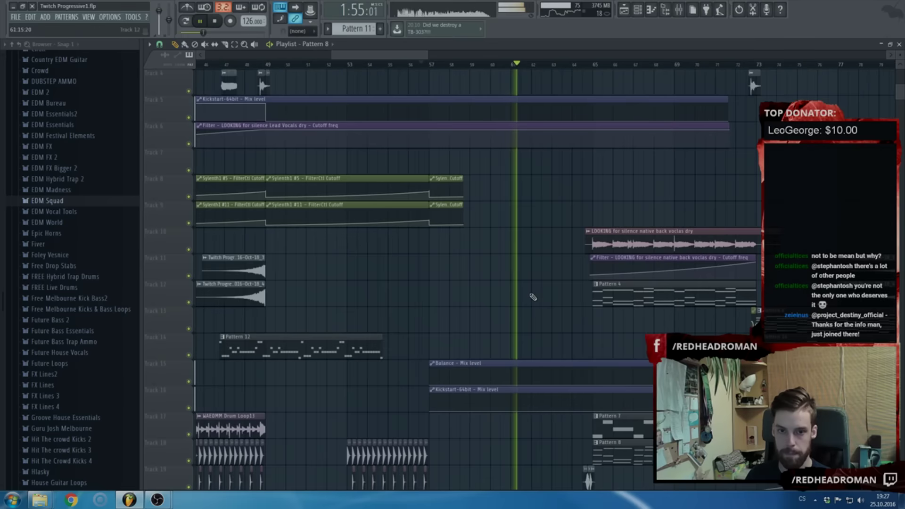
scroll(532, 297, down, 3)
scroll(539, 293, down, 3)
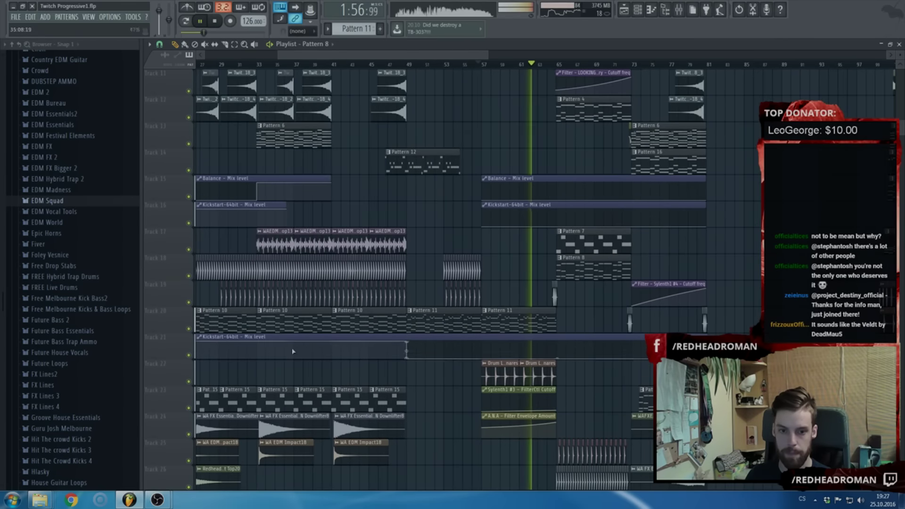
scroll(322, 358, down, 3)
right_click(189, 373)
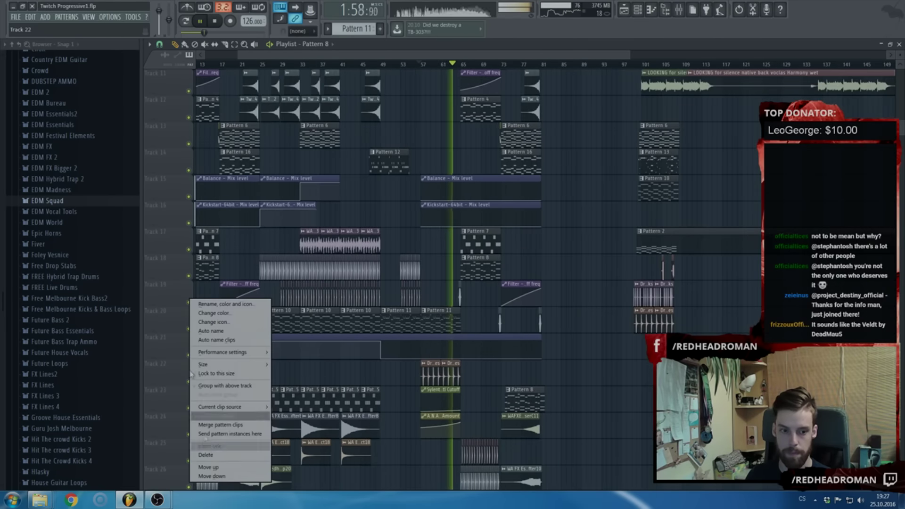
click(210, 446)
Stop playback, add a Fruity Filter to the Pluck BUS mixer track and create an automation clip for its cutoff frequency
click(678, 14)
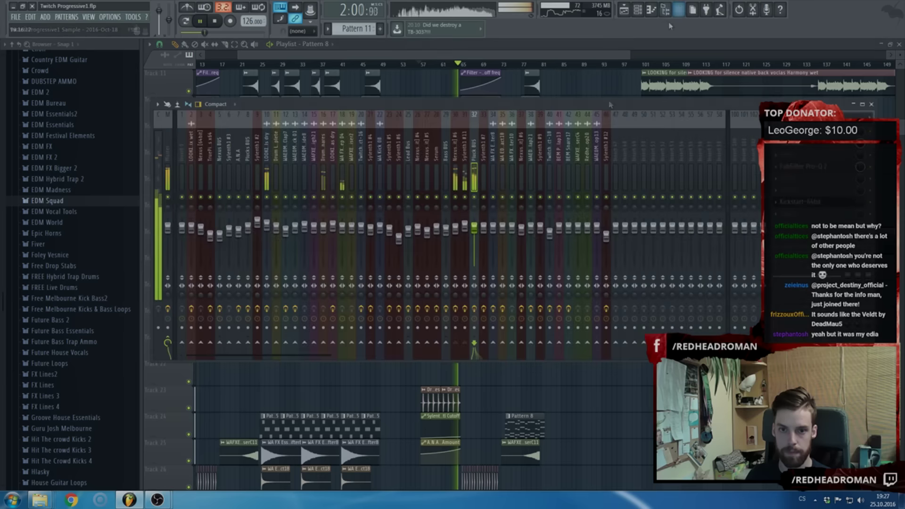
key(space)
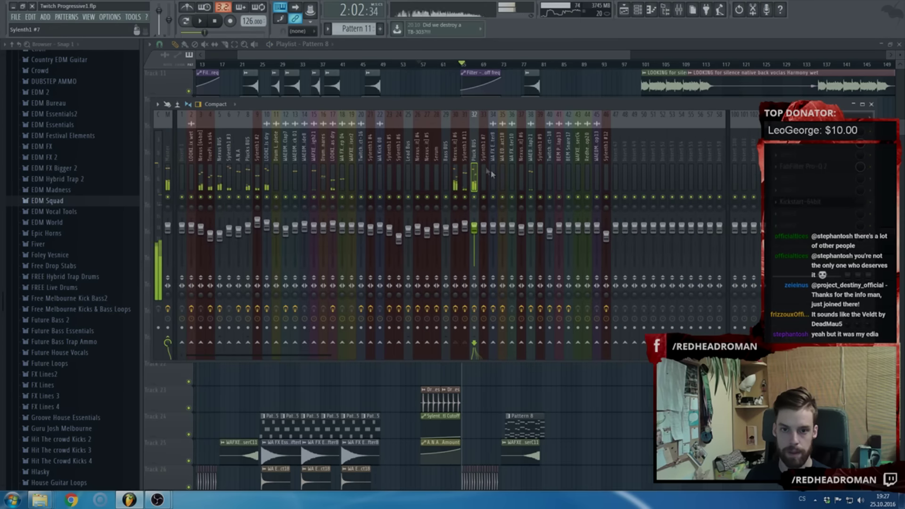
click(789, 218)
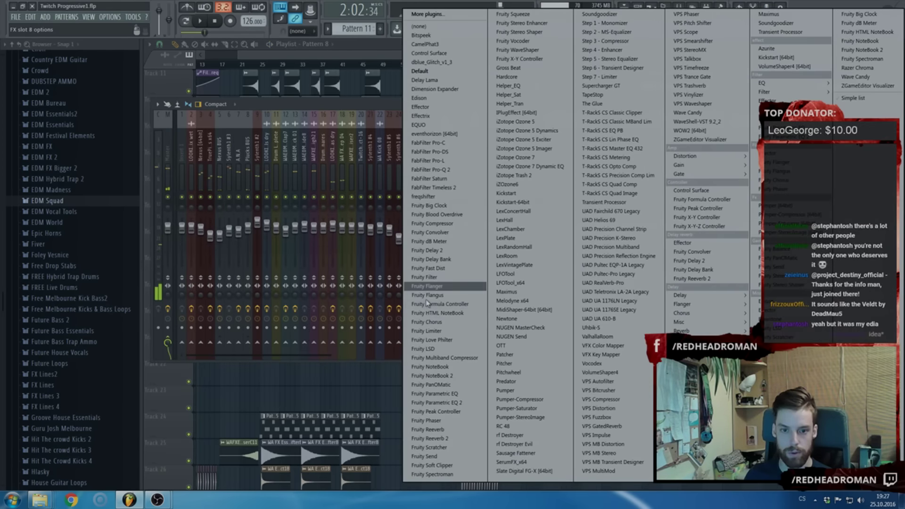
click(433, 286)
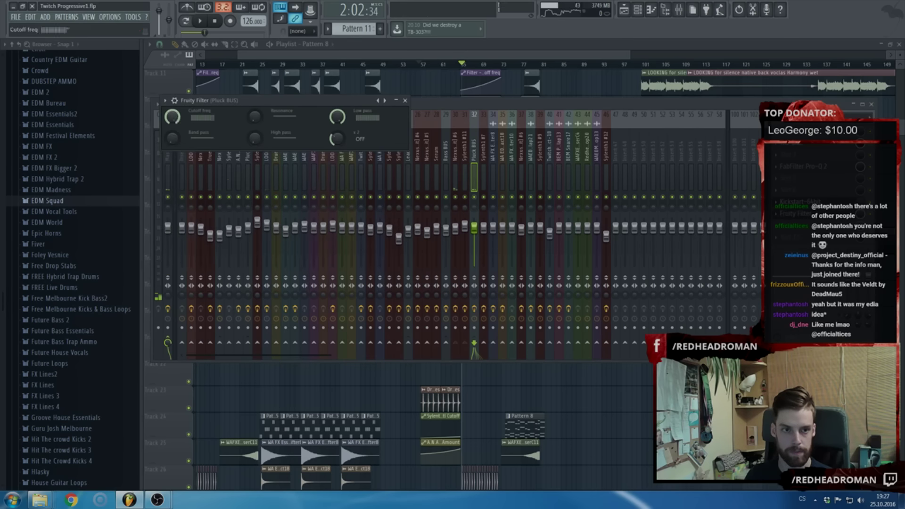
right_click(174, 118)
click(207, 168)
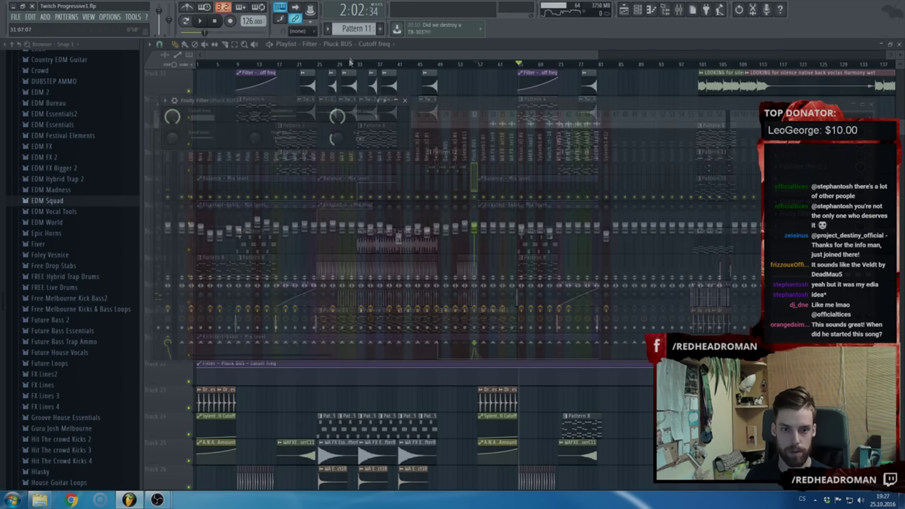
Delete the Pattern 12 clip around bar 47 on track 14 of the playlist
scroll(504, 384, up, 7)
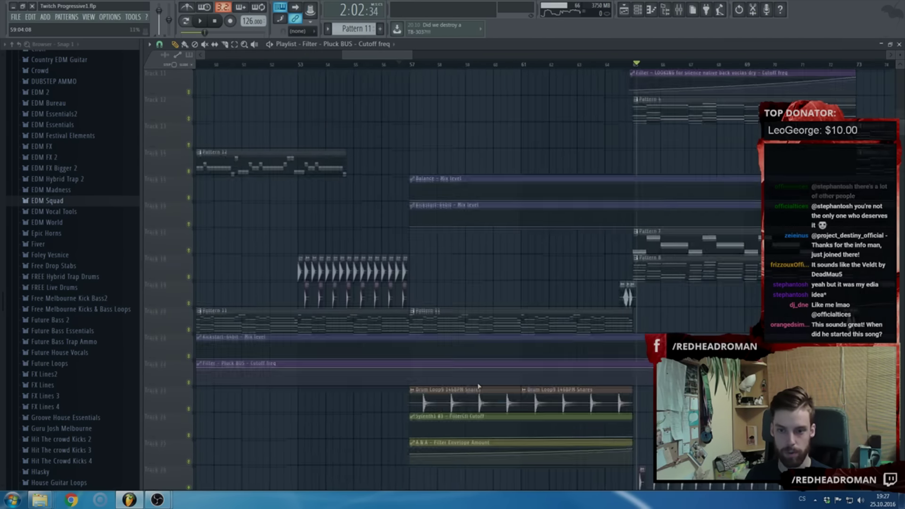
scroll(479, 385, up, 3)
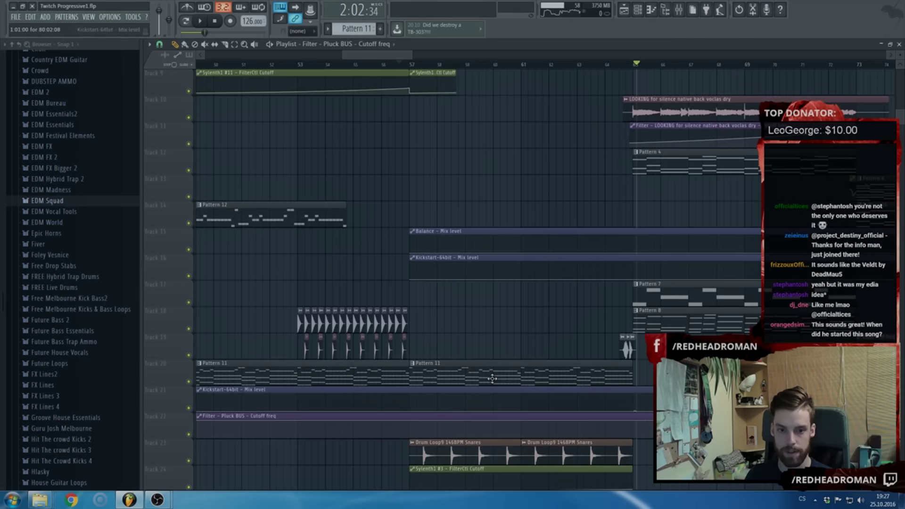
scroll(386, 412, down, 6)
scroll(303, 420, up, 4)
scroll(331, 418, up, 5)
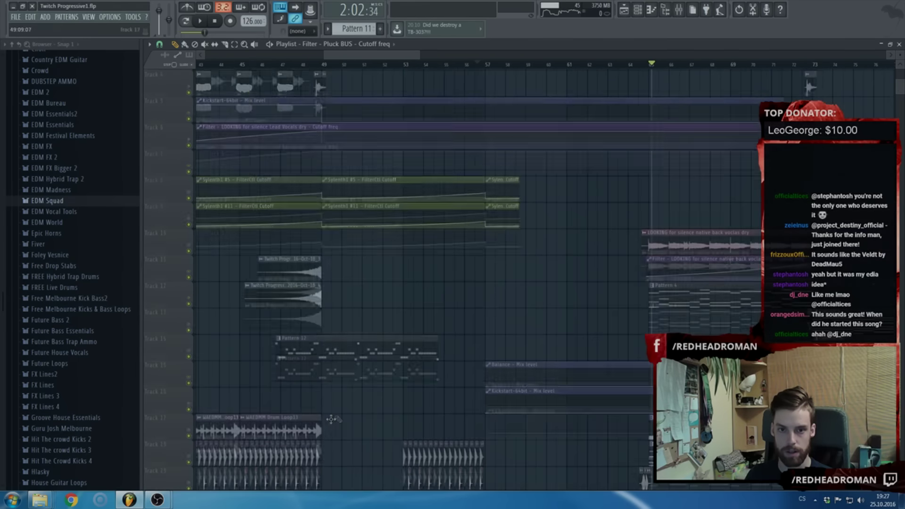
scroll(384, 365, down, 5)
scroll(386, 363, up, 2)
scroll(337, 363, down, 6)
scroll(337, 364, up, 5)
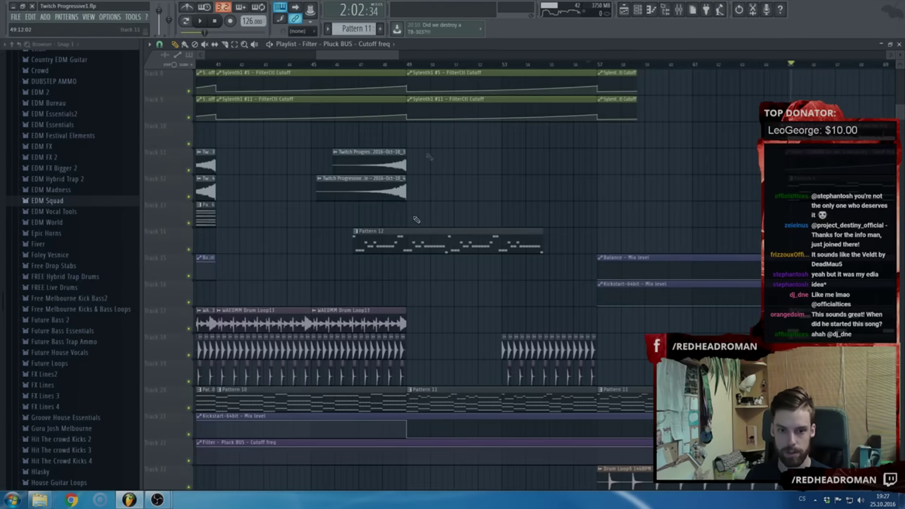
scroll(410, 231, down, 4)
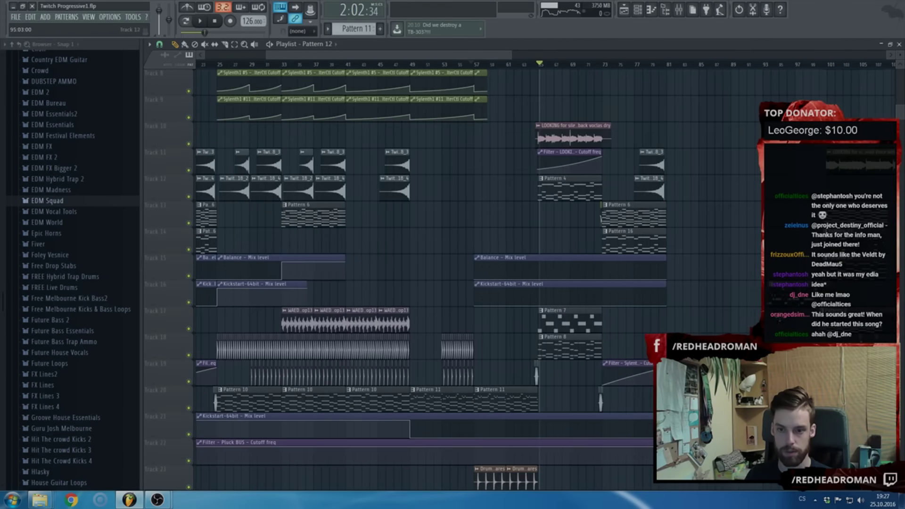
Add two points to the Pluck BUS cutoff automation on track 22 near bars 56 and 57, dipping to about 45% at bar 57
scroll(384, 57, up, 4)
scroll(613, 424, up, 3)
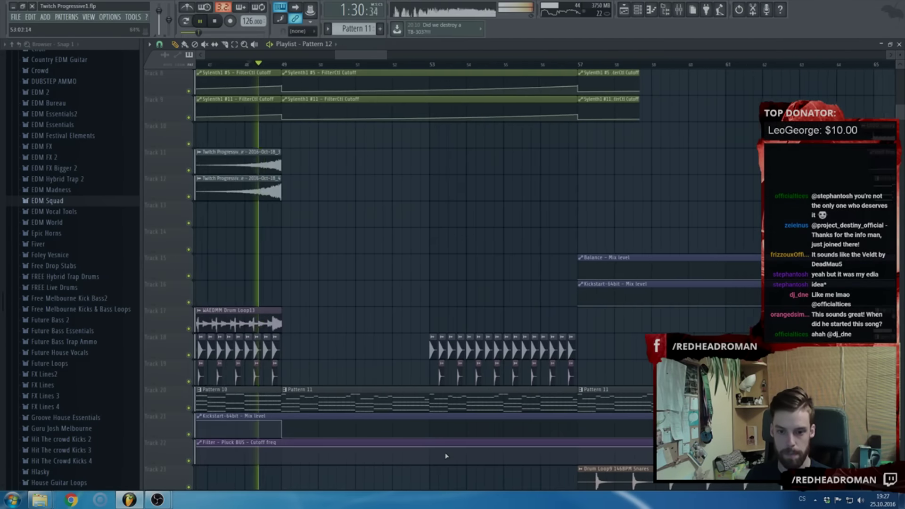
right_click(539, 447)
right_click(580, 456)
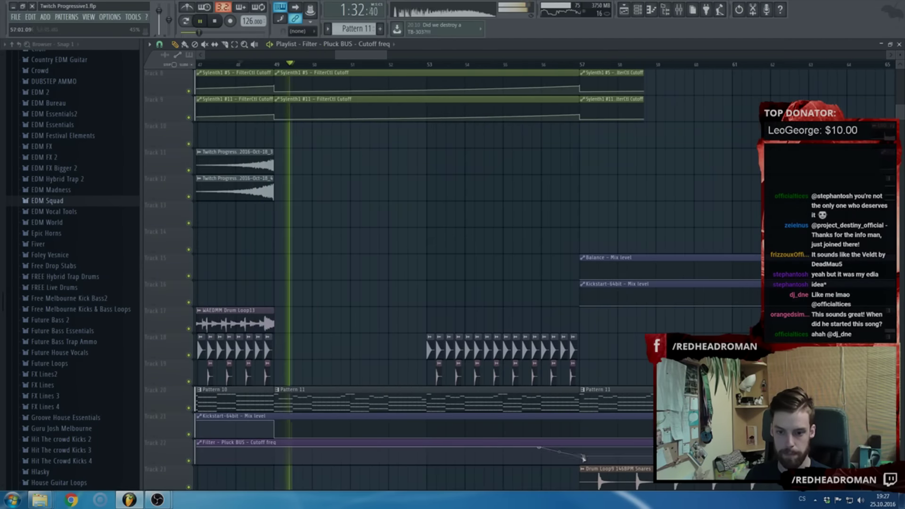
Delete the short clips on track 19 between bars 53 and 57
right_click(430, 376)
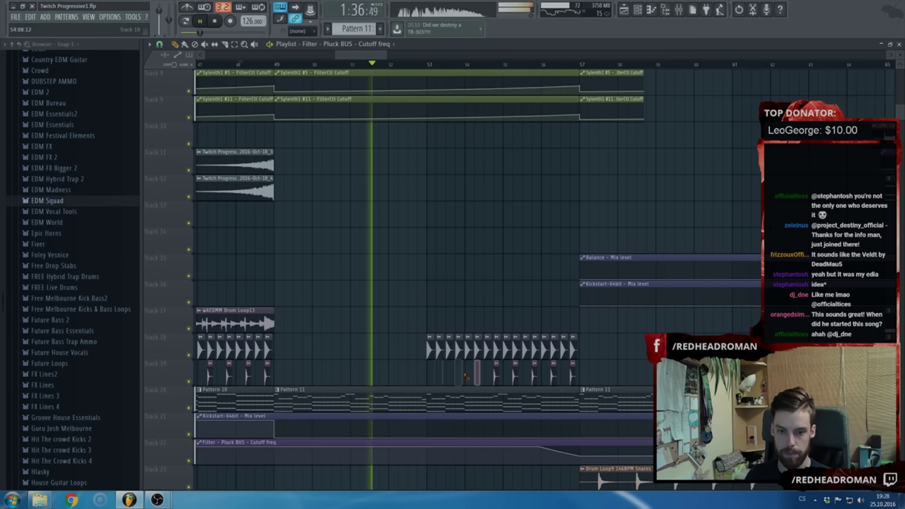
Ramp the Kickstart mix level automation up from bar 53 to bar 57 and lower the Pluck BUS cutoff point at bar 57 to 16%
right_click(427, 437)
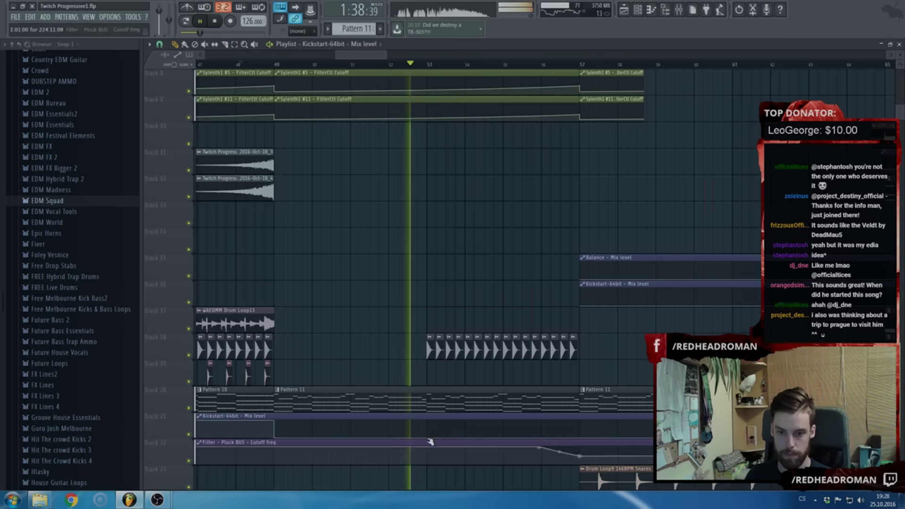
right_click(575, 417)
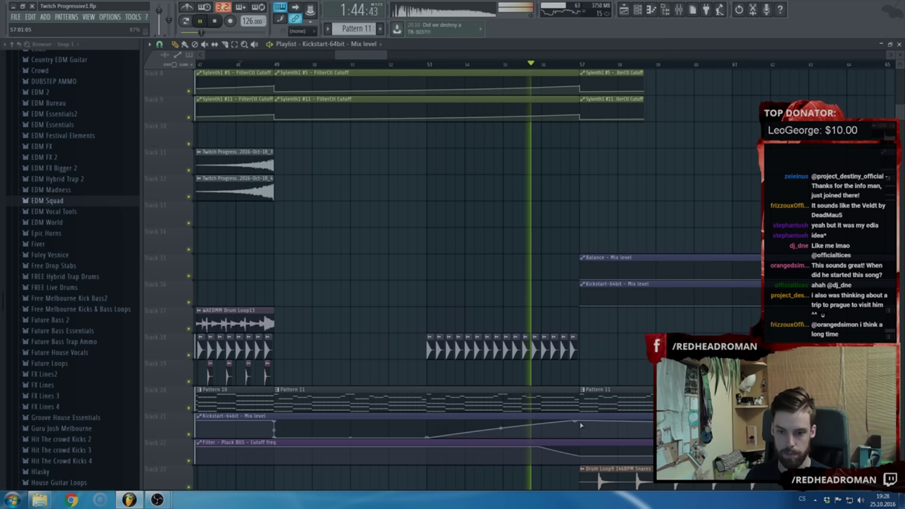
drag(576, 452, 582, 463)
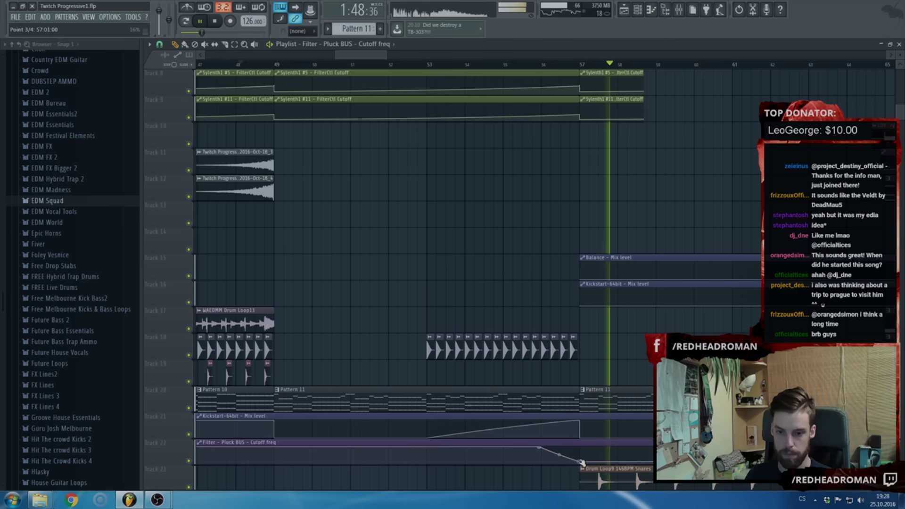
Remove the Kickstart mix level drop point at bar 57 on track 21 and set a point near bar 70 to 100%
scroll(582, 463, down, 5)
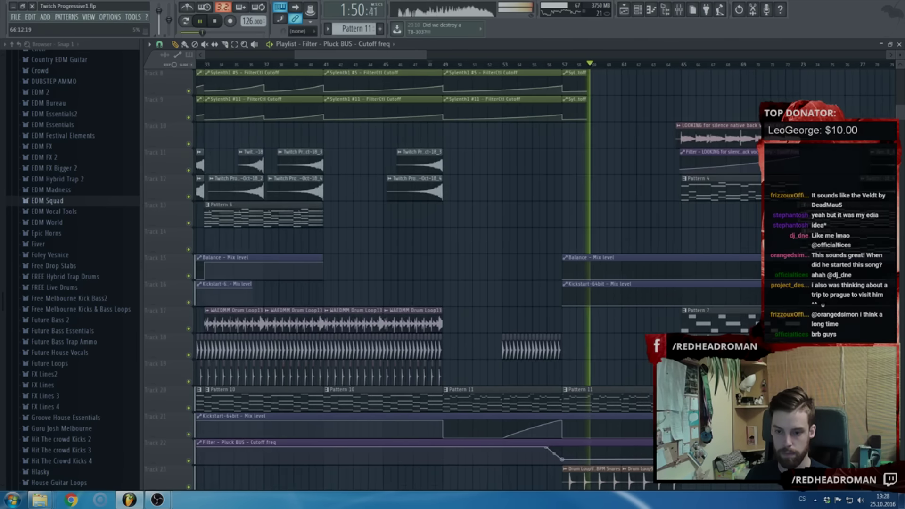
scroll(712, 377, down, 5)
scroll(712, 377, up, 3)
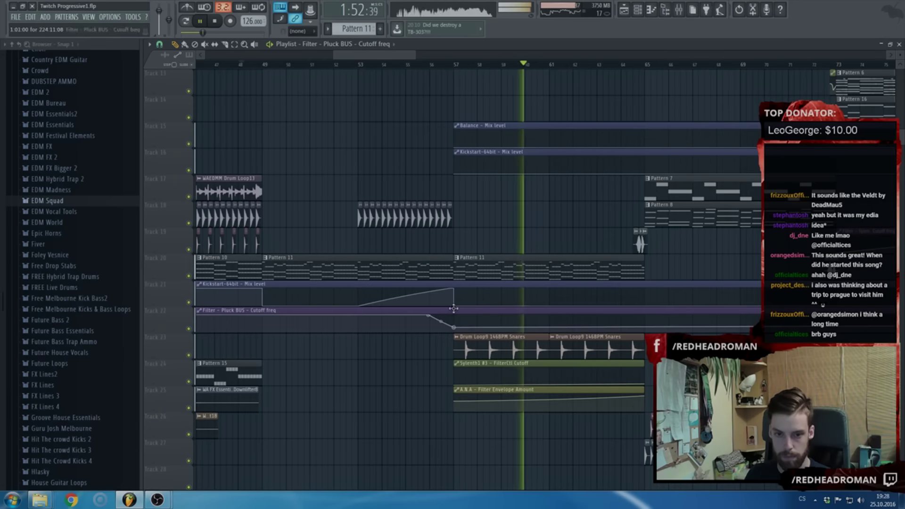
right_click(454, 306)
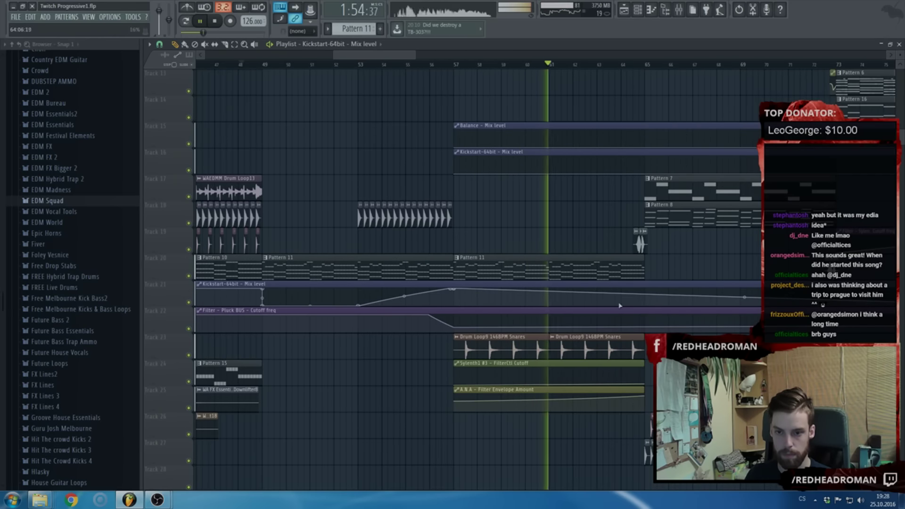
drag(745, 297, 756, 274)
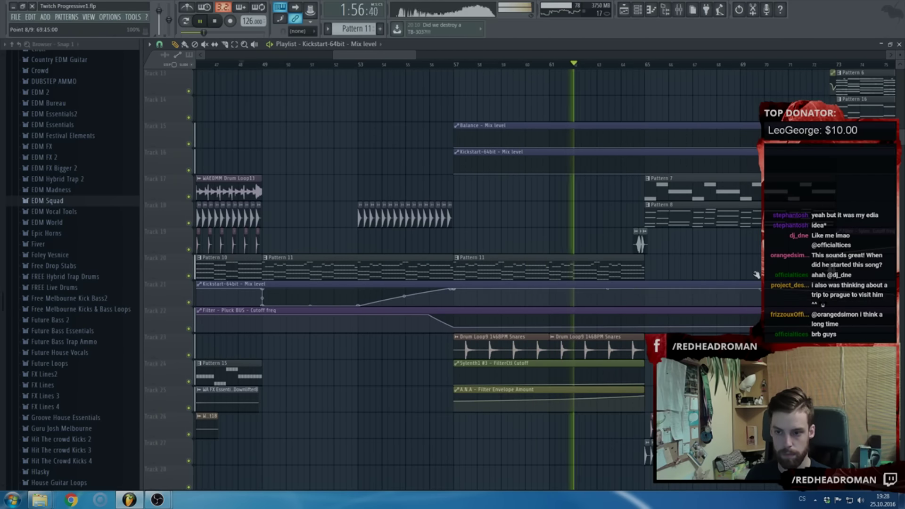
Move the Pattern 8 clip on track 18 from bar 65 to just after bar 73
scroll(637, 264, down, 3)
scroll(803, 212, up, 2)
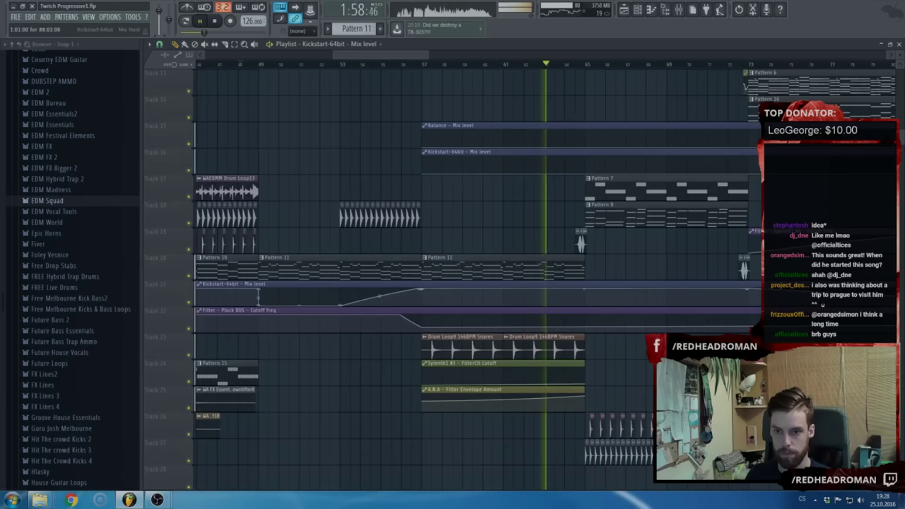
drag(624, 208, 804, 198)
Move the clap fill before bar 73 from track 20 to track 19, stop playback and copy Pattern 11 to bar 65 on track 20
scroll(751, 266, up, 3)
drag(717, 267, 742, 244)
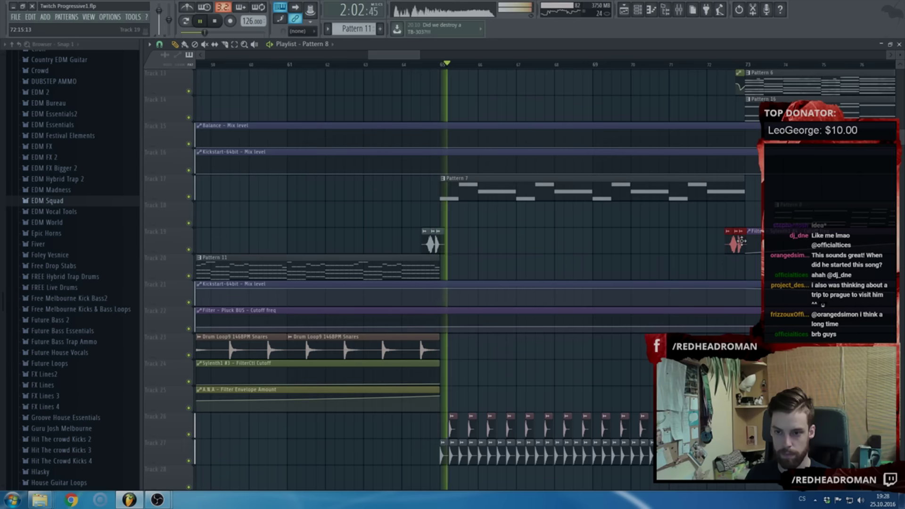
key(space)
drag(396, 263, 717, 262)
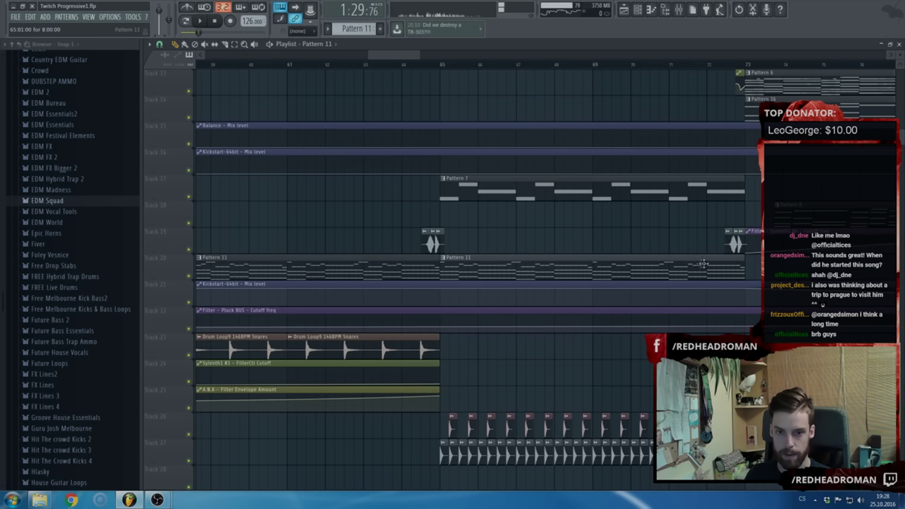
Play the song from around bar 63 and review the playlist clips around bars 57 to 73
click(389, 66)
scroll(437, 207, up, 4)
scroll(442, 230, down, 3)
scroll(448, 238, down, 2)
scroll(453, 264, up, 4)
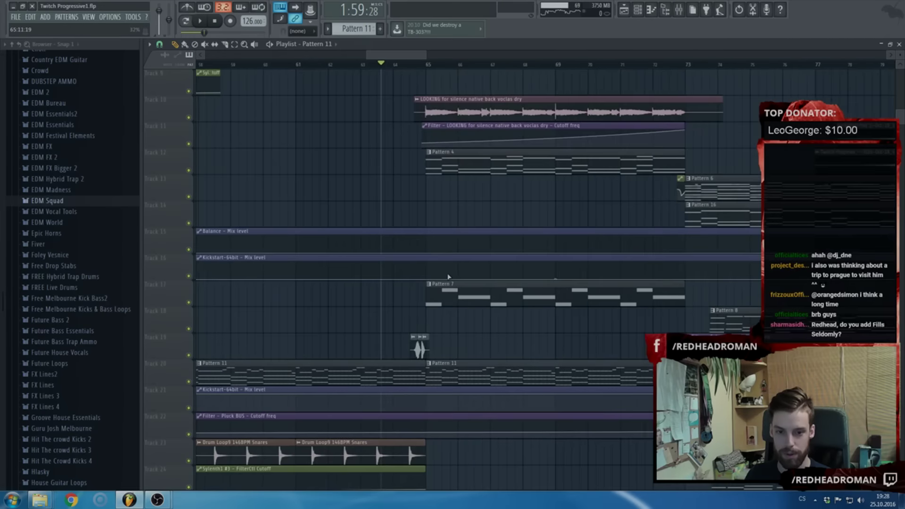
scroll(448, 279, down, 4)
scroll(408, 252, down, 2)
scroll(299, 236, up, 2)
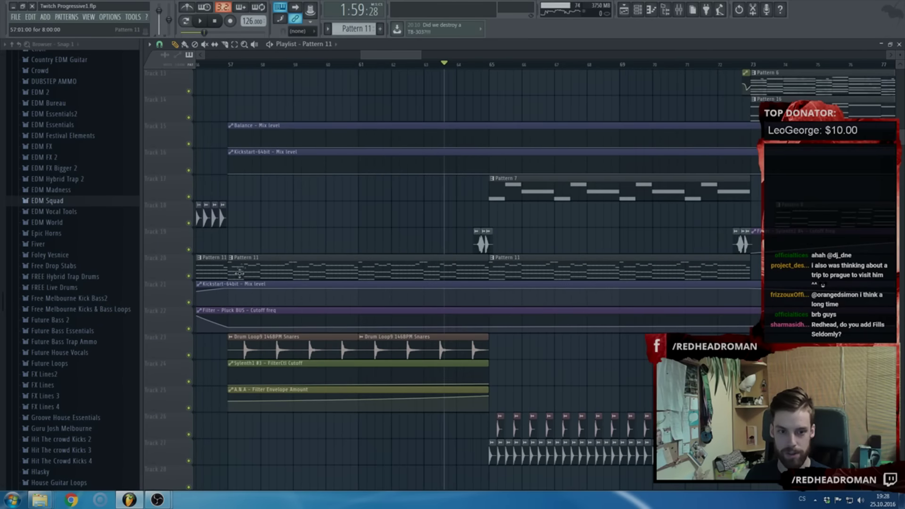
scroll(555, 280, up, 4)
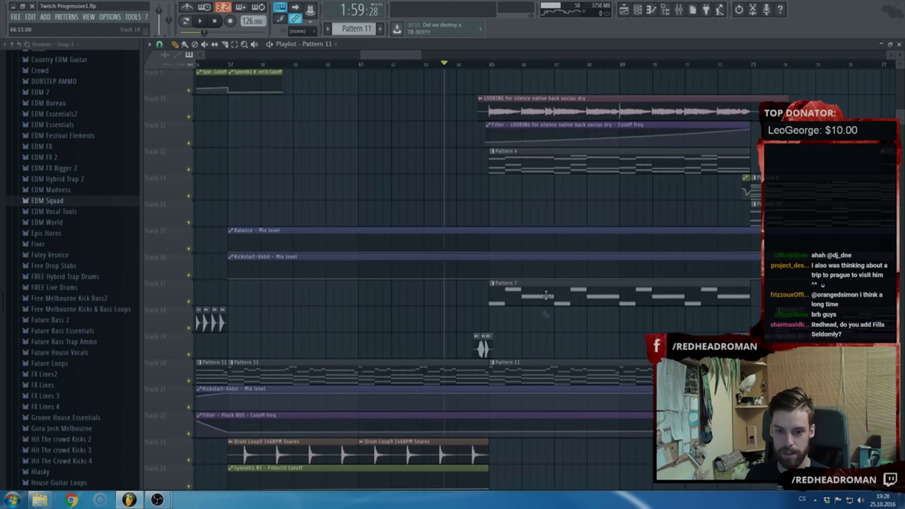
scroll(528, 175, up, 3)
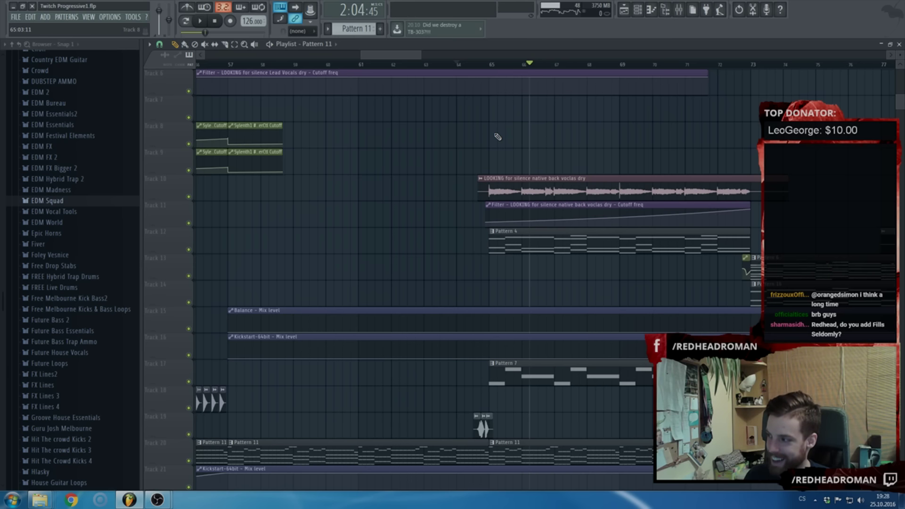
key(space)
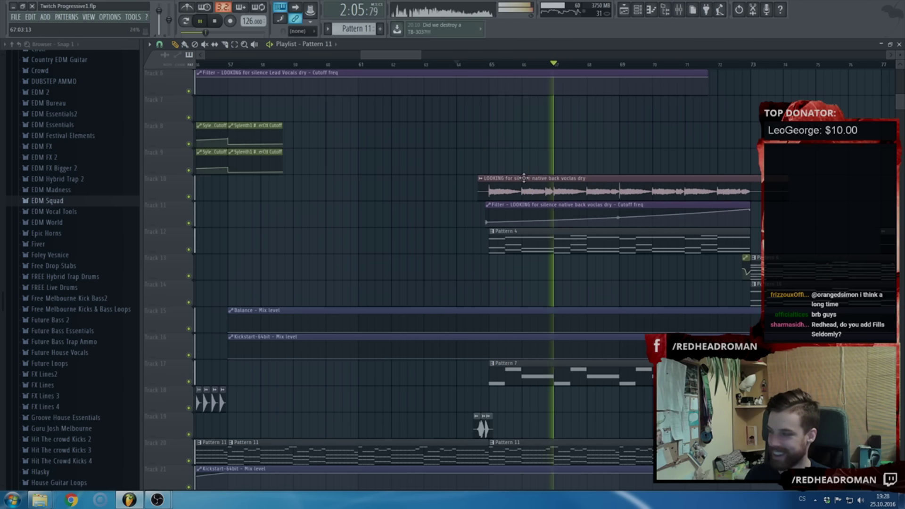
Add a slightly raised point at bar 73 to the Pluck BUS cutoff automation on track 22
scroll(537, 264, down, 5)
ctrl+scroll(537, 264, down, 3)
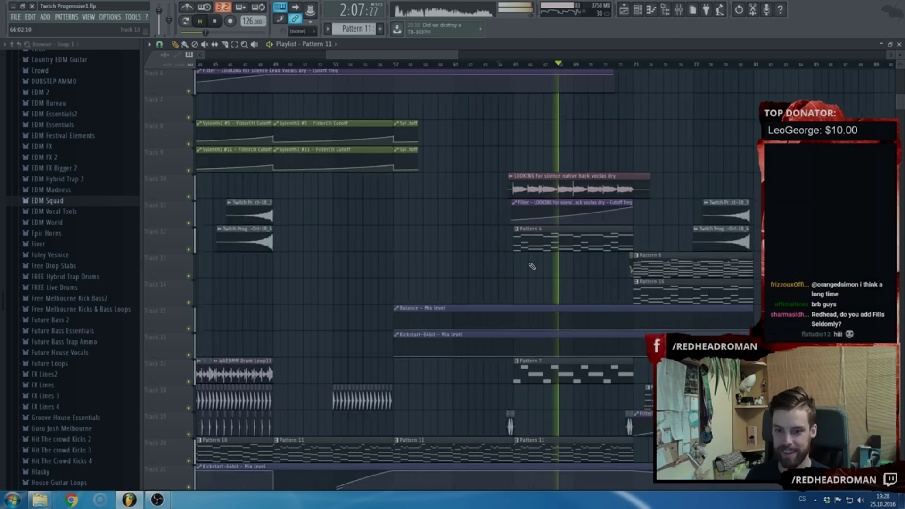
click(635, 350)
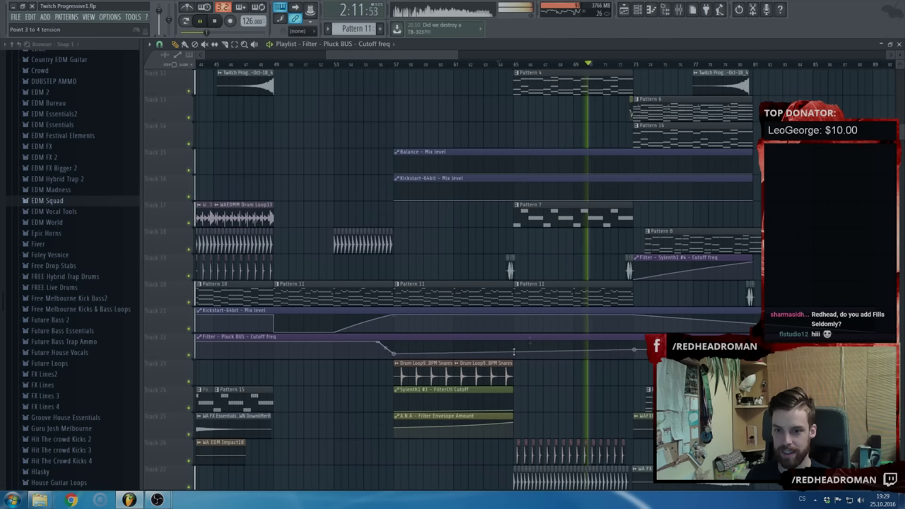
Move Pattern 8 from track 18 away from bar 73 and shift it with the leftover clips right so Pattern 8 starts at bar 97
drag(665, 231, 806, 230)
ctrl+scroll(547, 236, down, 4)
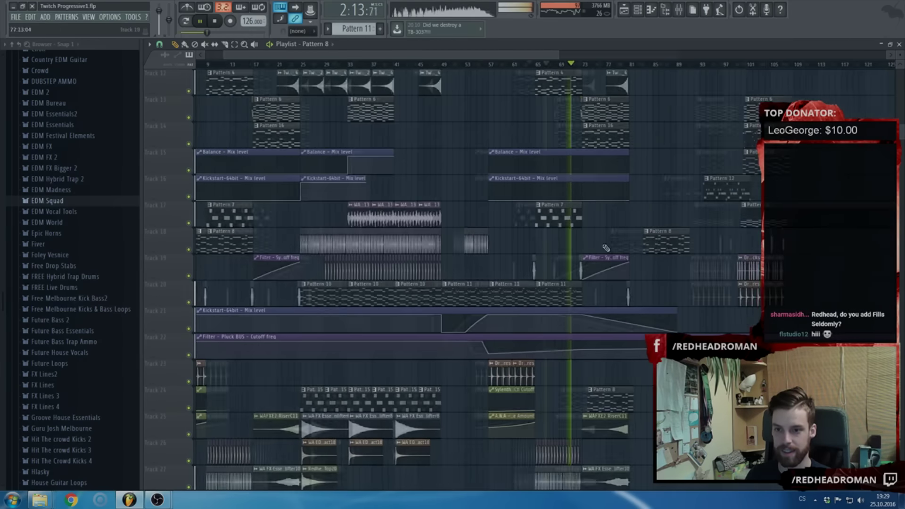
ctrl+drag(724, 297, 552, 108)
drag(556, 236, 616, 235)
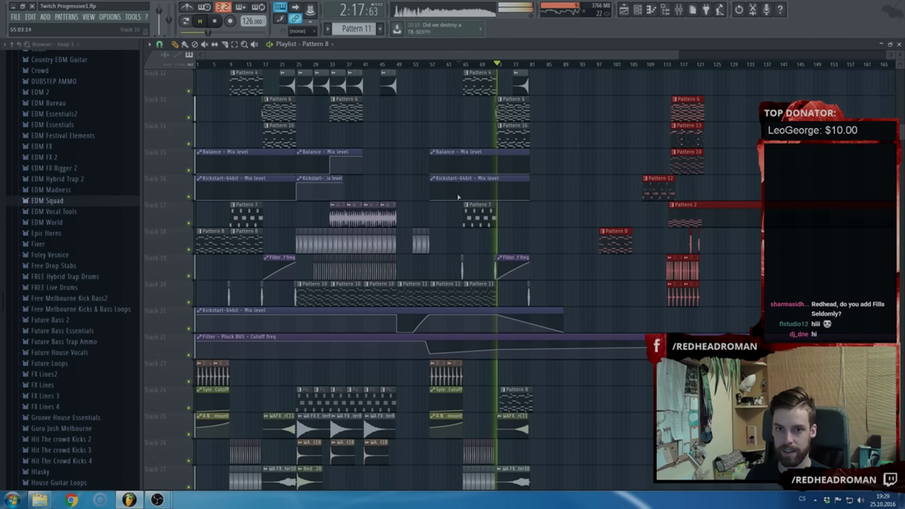
Stop playback and delete the Pattern 8 clip on track 24 shortly after bar 73
click(133, 17)
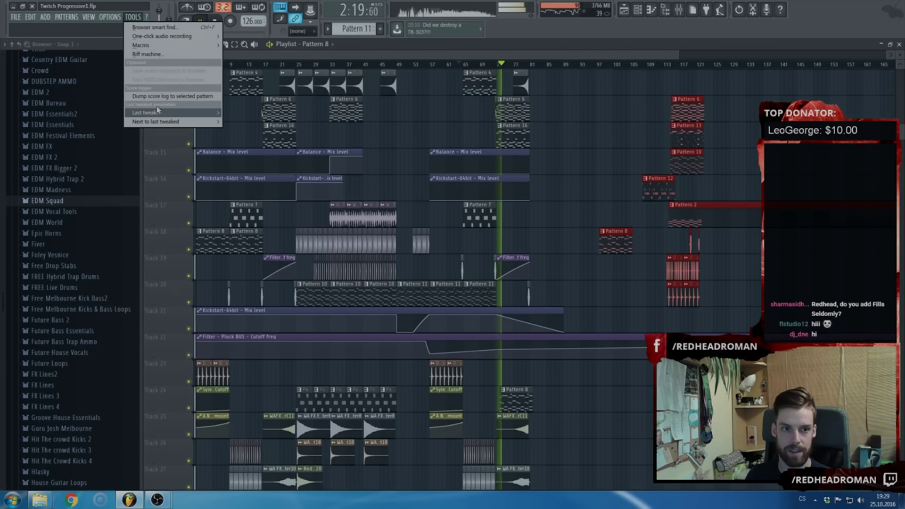
click(170, 96)
key(space)
ctrl+scroll(521, 174, up, 4)
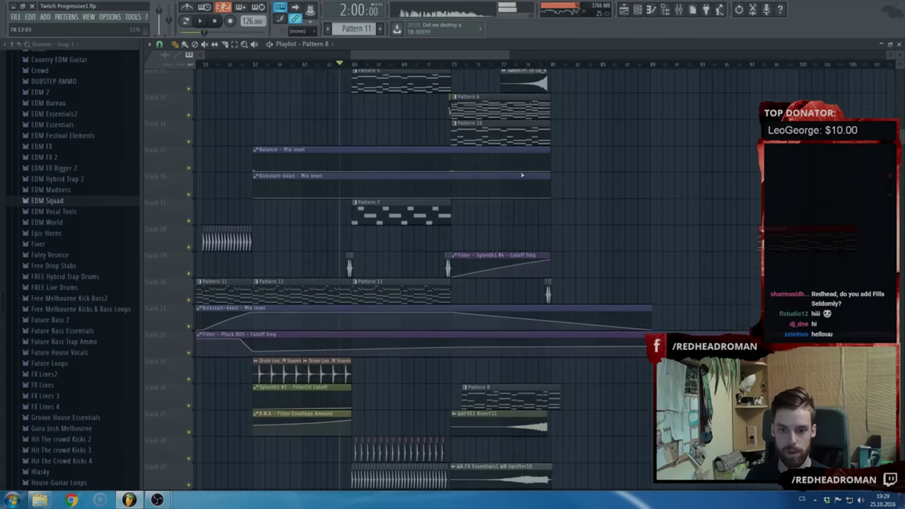
scroll(521, 174, down, 3)
ctrl+scroll(412, 187, up, 3)
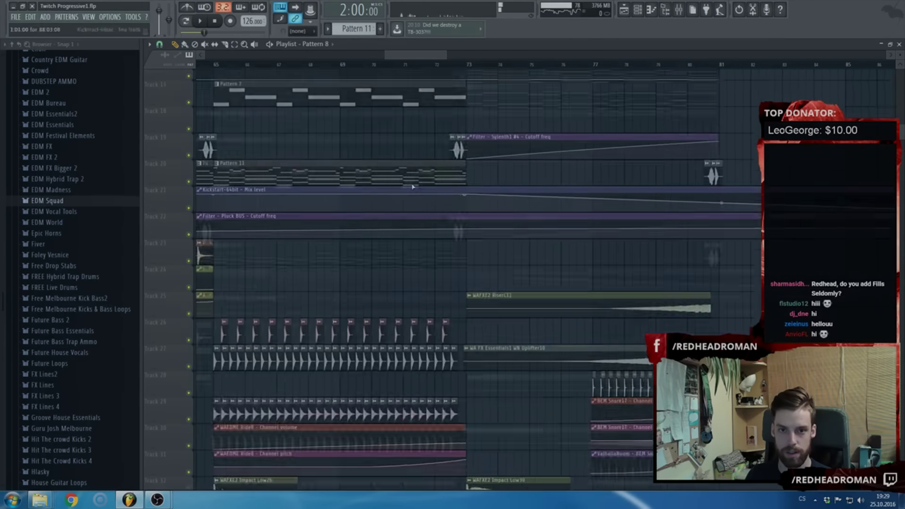
scroll(411, 186, up, 3)
Resume playback and run the macro that switches smart disable for all plugins
key(space)
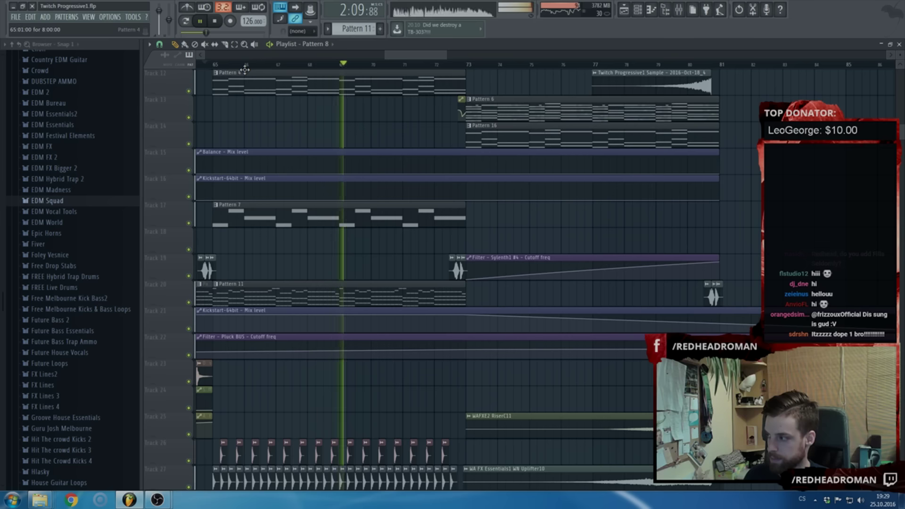
click(133, 17)
mouse_move(146, 47)
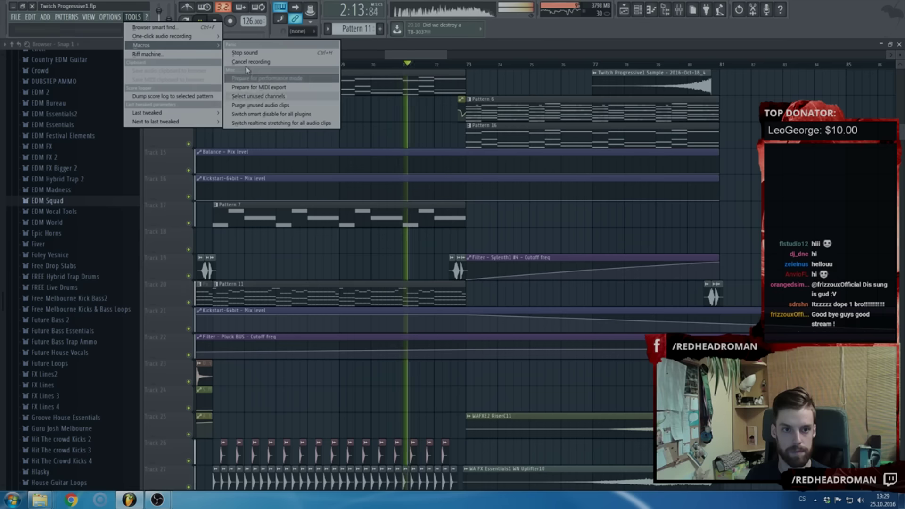
click(258, 114)
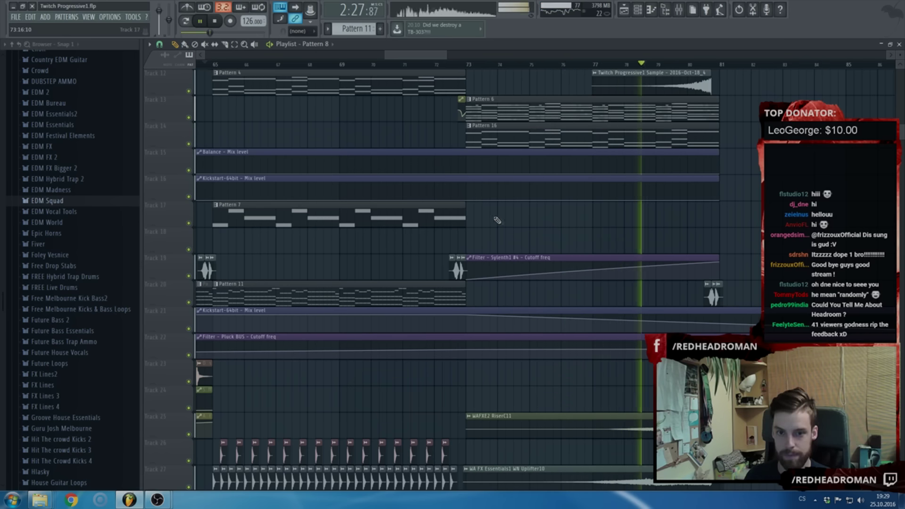
Select the clap fill clips just before bar 73 and move them from track 19 up to track 18
scroll(464, 266, up, 6)
drag(404, 267, 489, 236)
scroll(437, 250, down, 6)
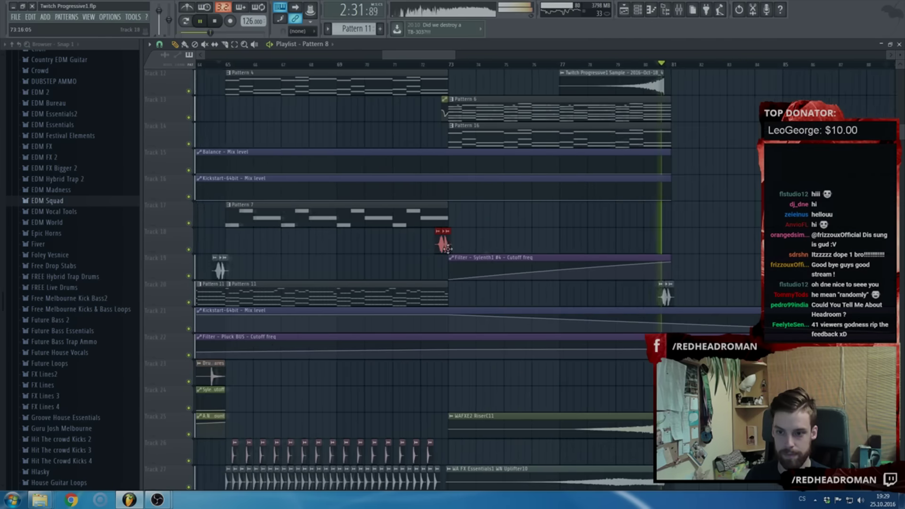
Stop playback and move the WAEDME clap fill clips just before bar 65 from track 19 up to track 18
scroll(512, 254, up, 3)
scroll(512, 254, up, 5)
key(space)
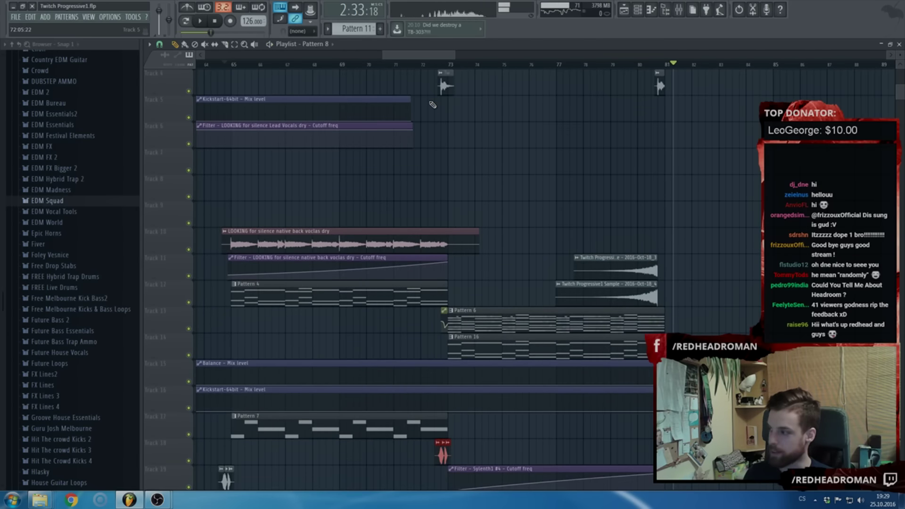
scroll(435, 120, down, 5)
scroll(452, 143, down, 7)
scroll(307, 284, up, 5)
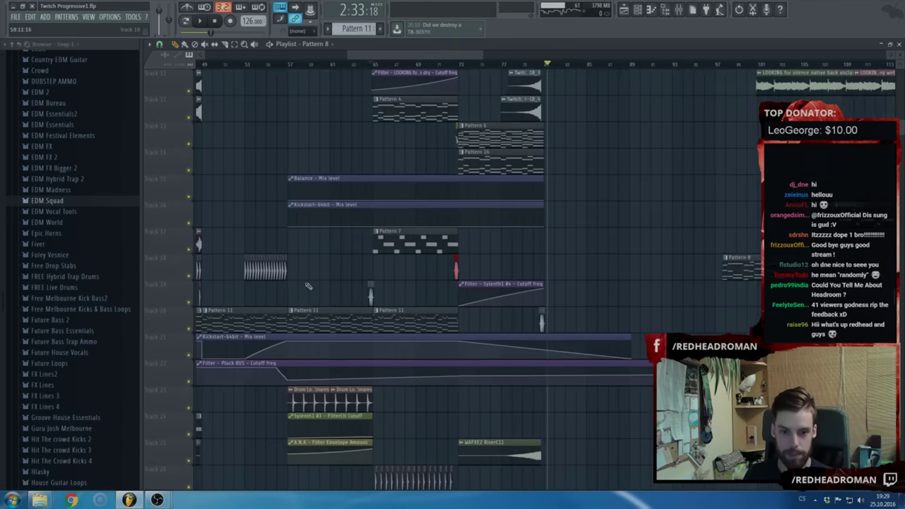
scroll(406, 279, up, 1)
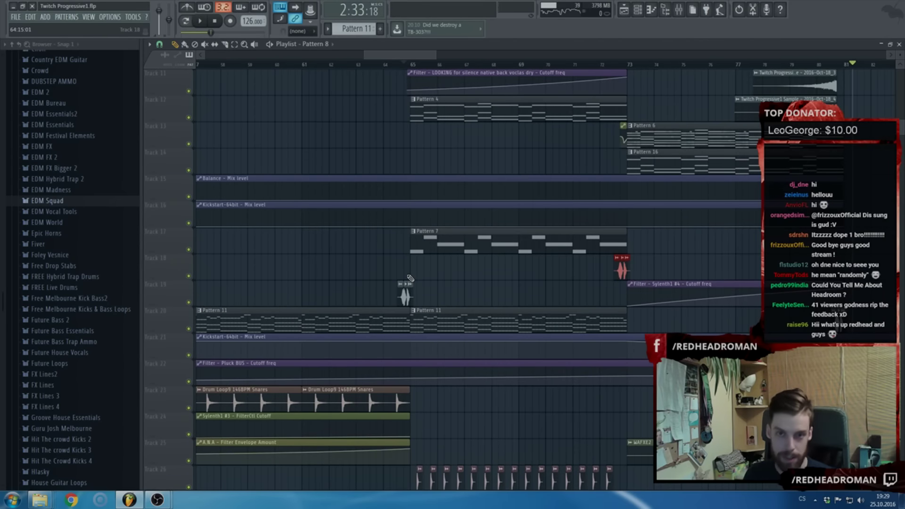
scroll(409, 278, up, 4)
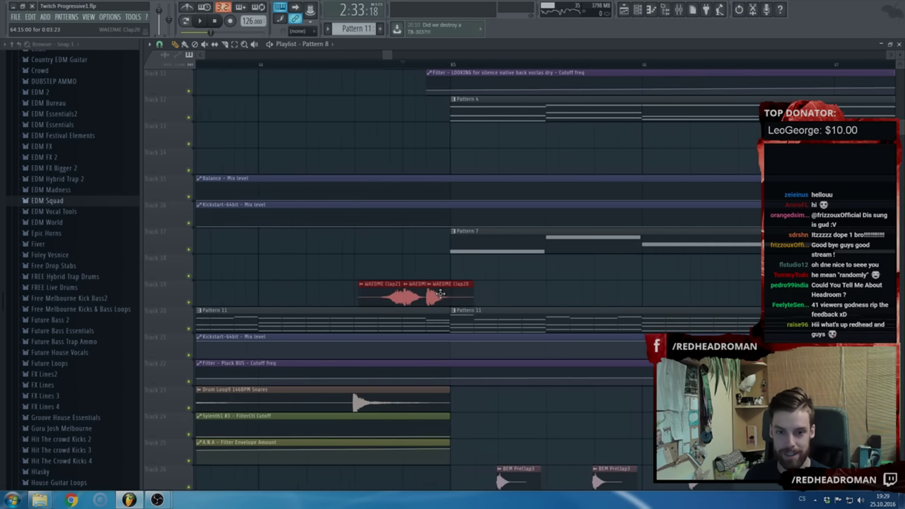
right_click(446, 271)
drag(528, 308, 382, 298)
drag(503, 299, 419, 267)
Look over the arrangement around bars 57 to 88, including the ends of the Kickstart mix level and Pluck BUS filter automation
scroll(419, 266, down, 5)
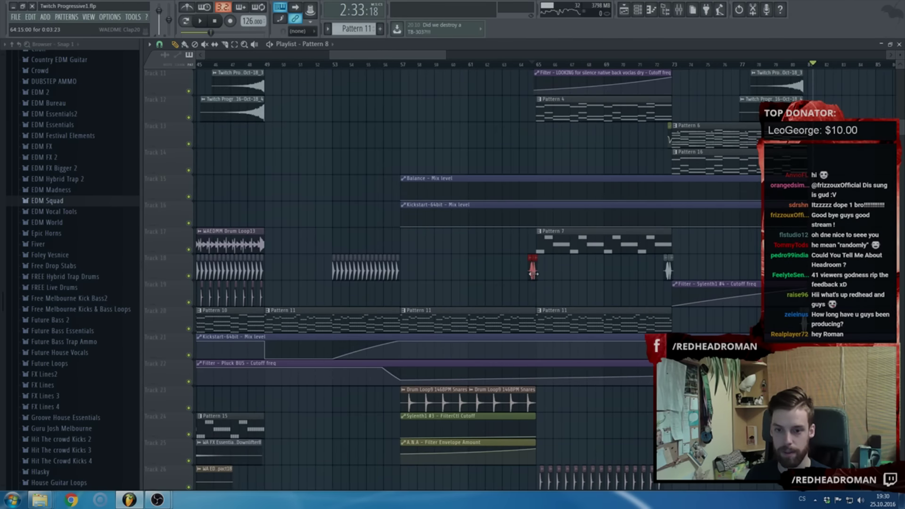
scroll(533, 271, down, 4)
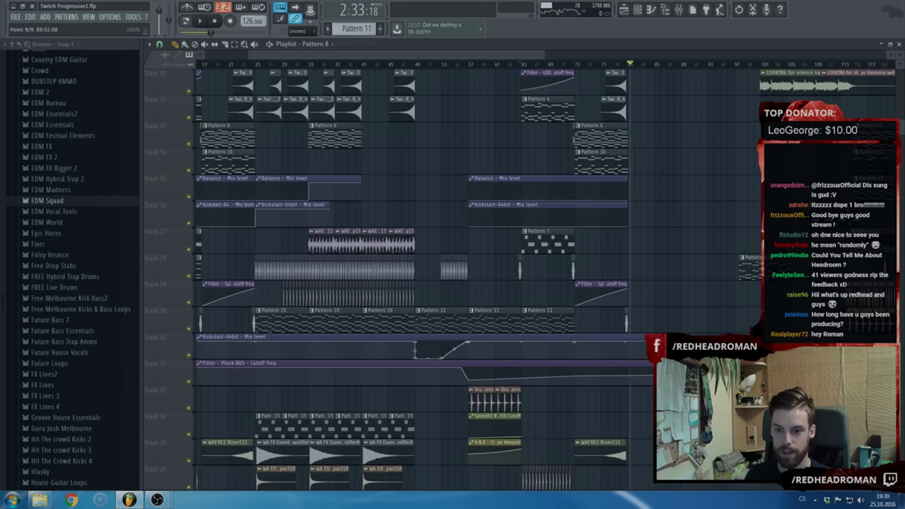
scroll(275, 274, down, 5)
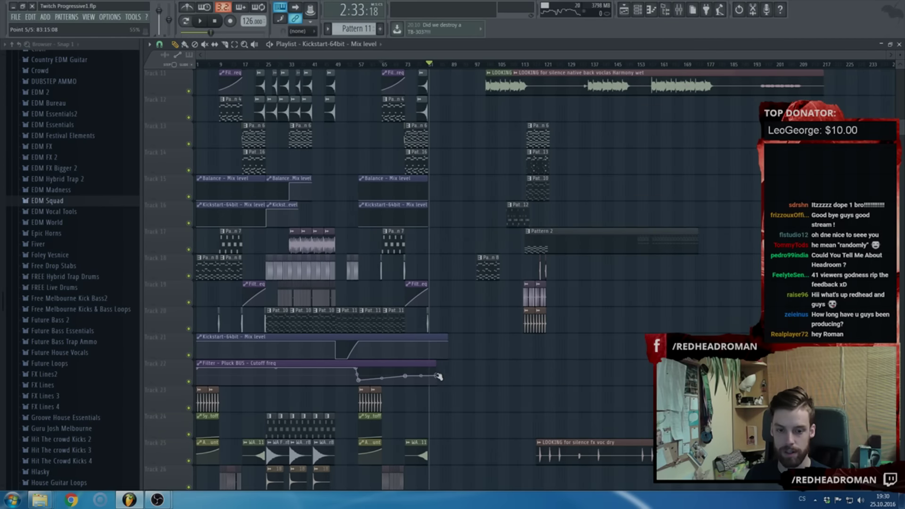
scroll(386, 366, up, 6)
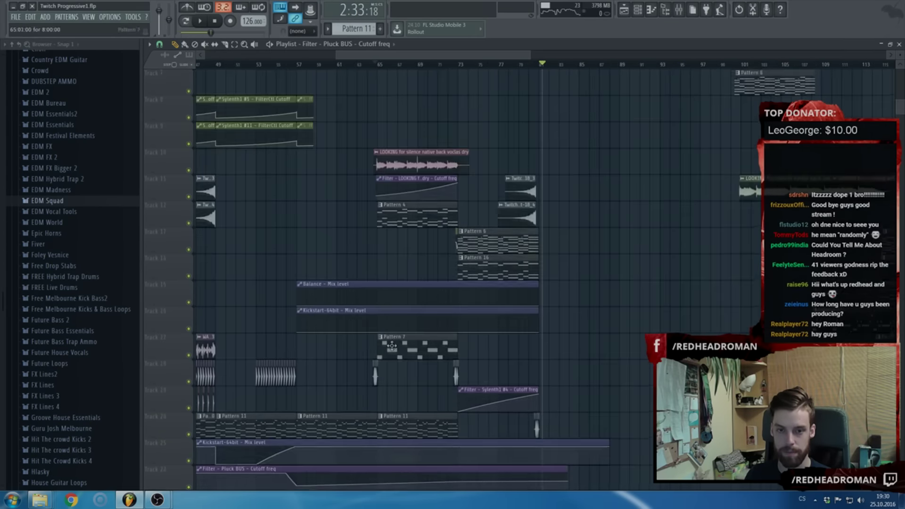
scroll(400, 335, down, 3)
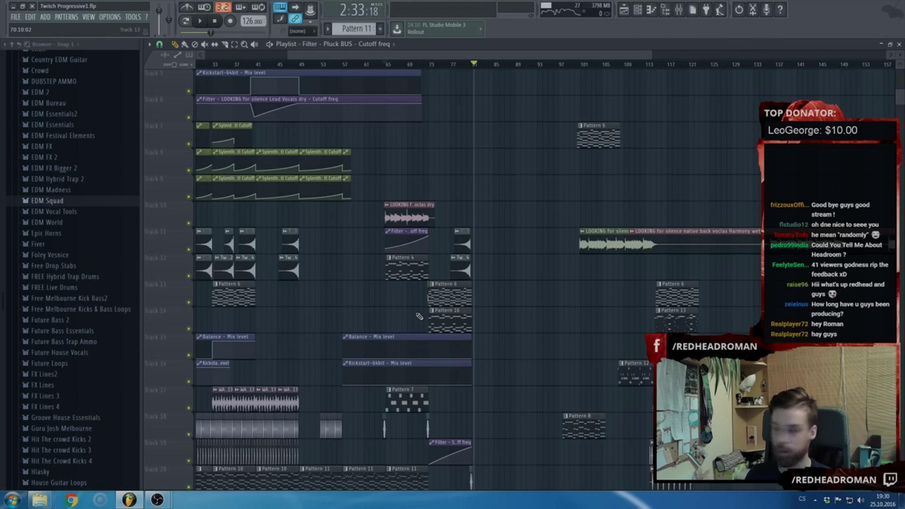
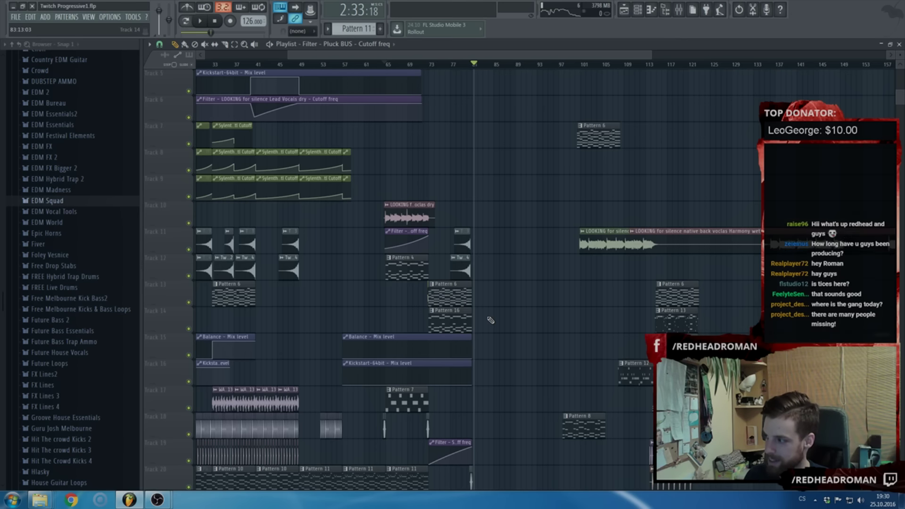
scroll(490, 320, down, 4)
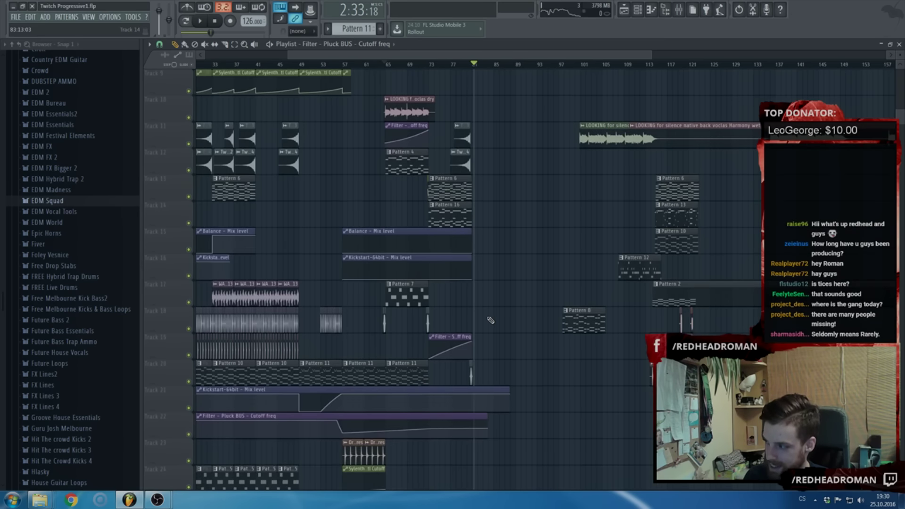
ctrl+scroll(471, 337, up, 2)
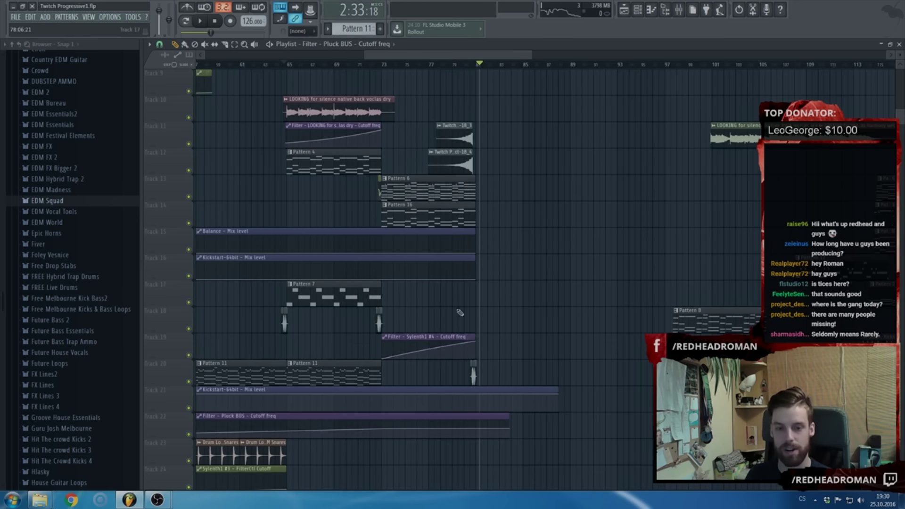
drag(376, 56, 353, 55)
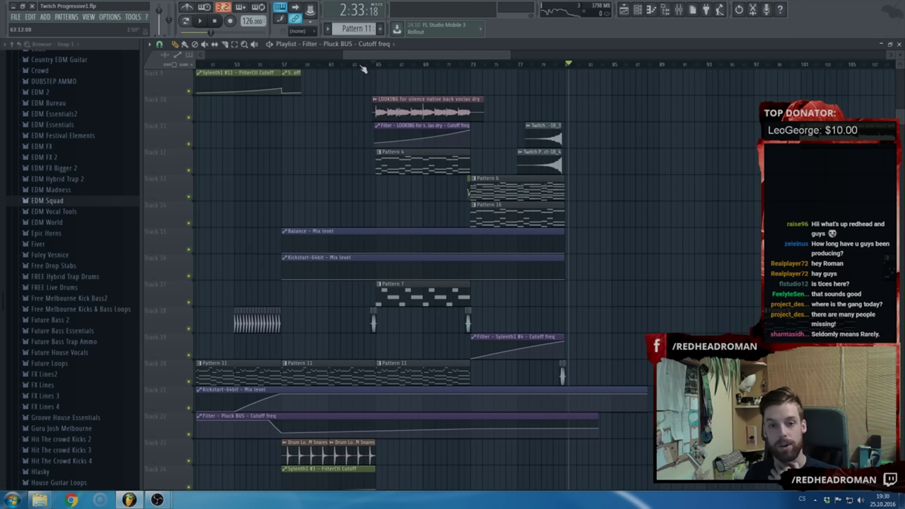
Place the song position at bar 64 and examine the clips and automation around the breakdown between bars 53 and 73
ctrl+scroll(365, 76, up, 3)
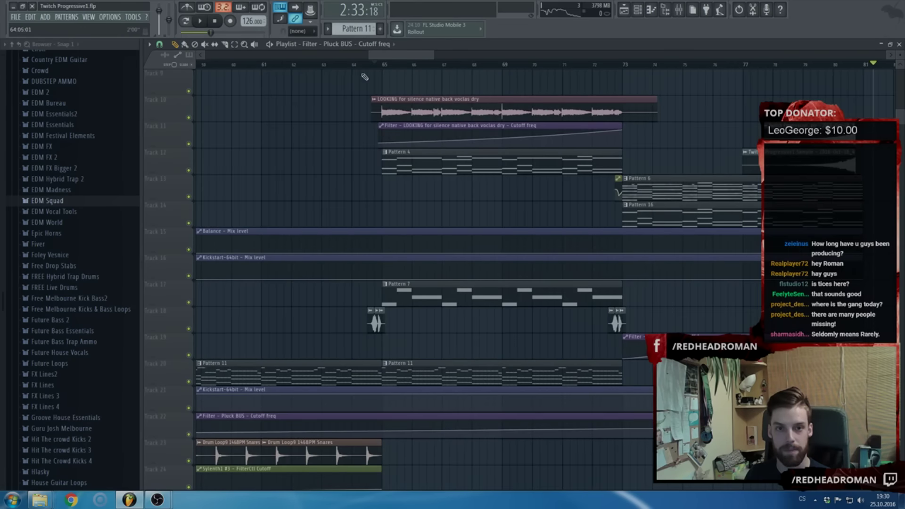
ctrl+scroll(420, 202, down, 3)
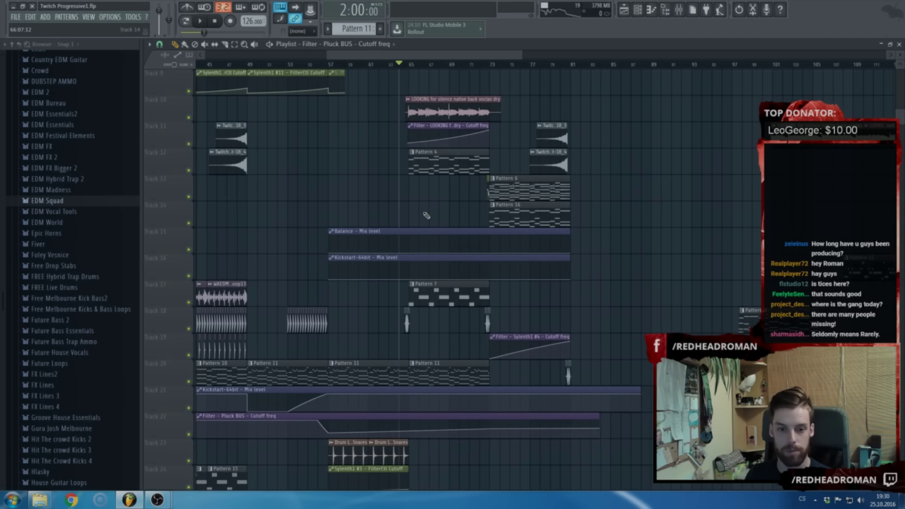
scroll(400, 233, down, 1)
scroll(401, 233, down, 4)
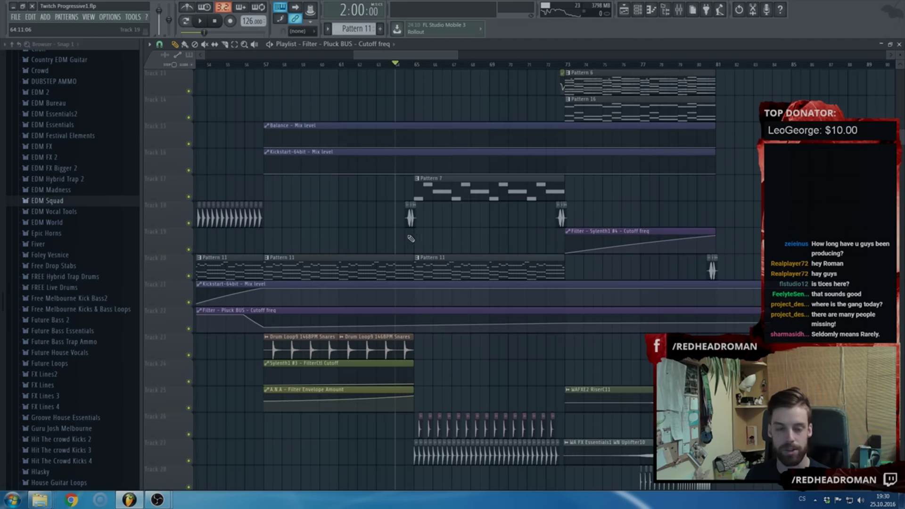
ctrl+scroll(411, 239, up, 3)
scroll(411, 240, up, 4)
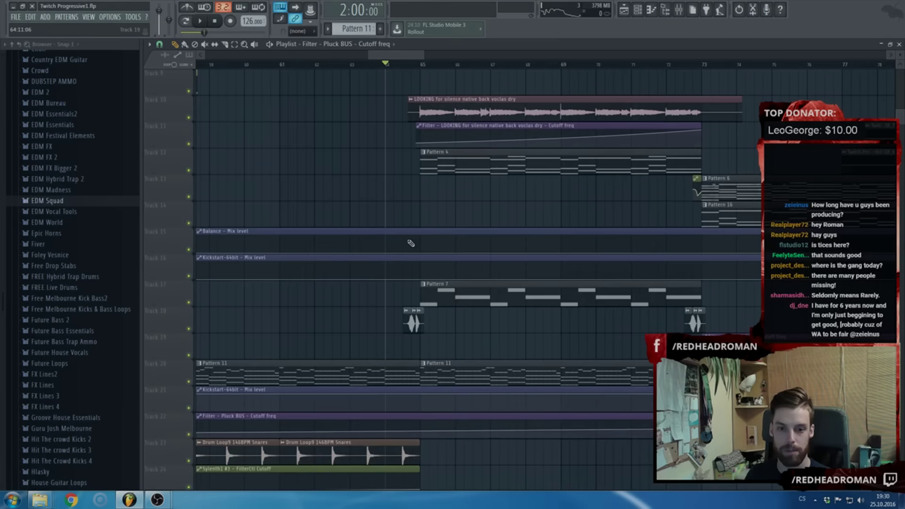
ctrl+scroll(411, 242, down, 2)
ctrl+scroll(412, 242, down, 3)
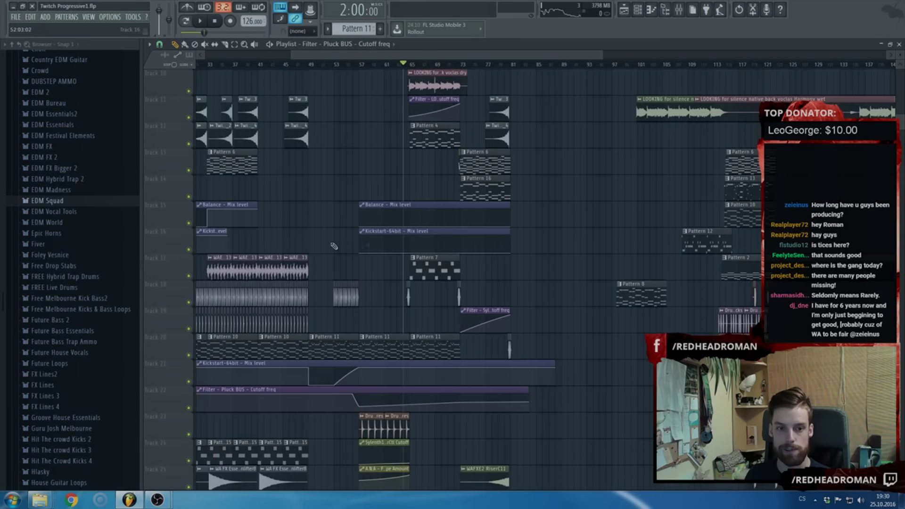
ctrl+scroll(238, 230, up, 3)
ctrl+scroll(506, 229, up, 2)
Trim the end of the Lead Vocals clip on track 2 to bar 66 and slightly trim the start of the next one near bar 68
scroll(678, 253, up, 6)
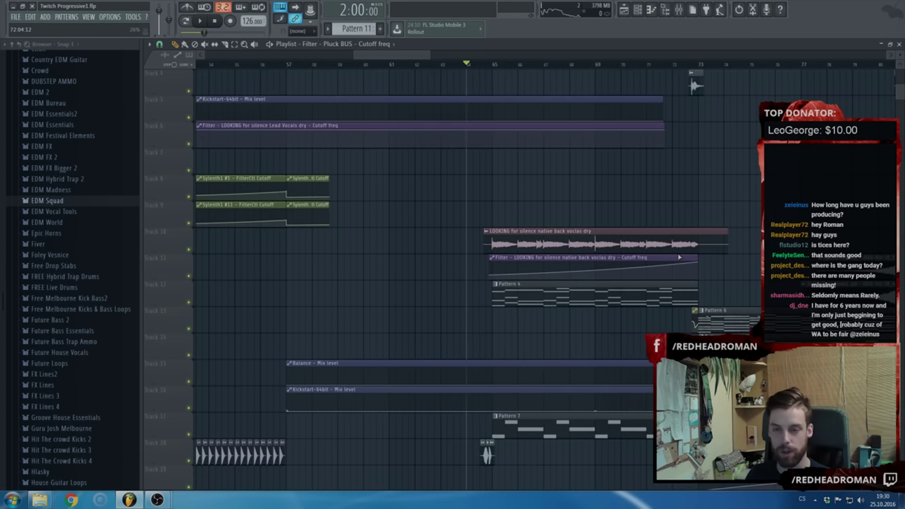
ctrl+scroll(679, 257, up, 2)
scroll(707, 264, up, 3)
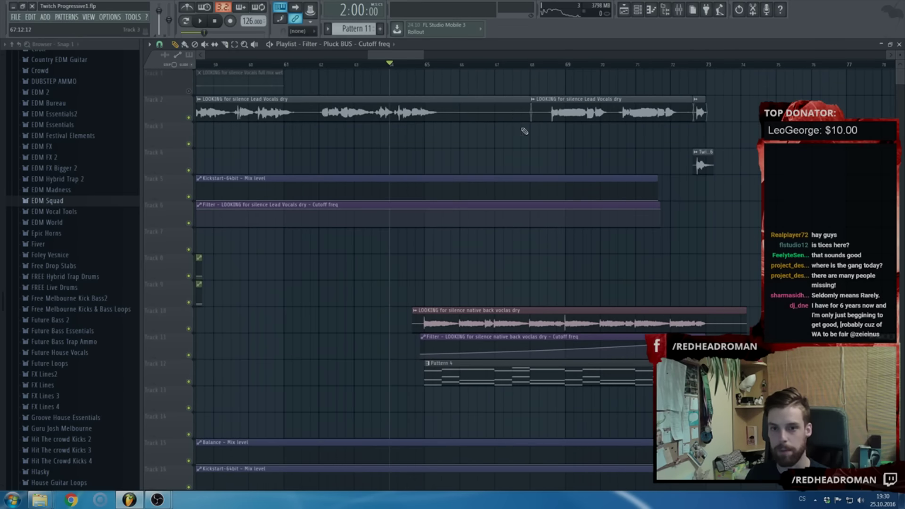
click(518, 114)
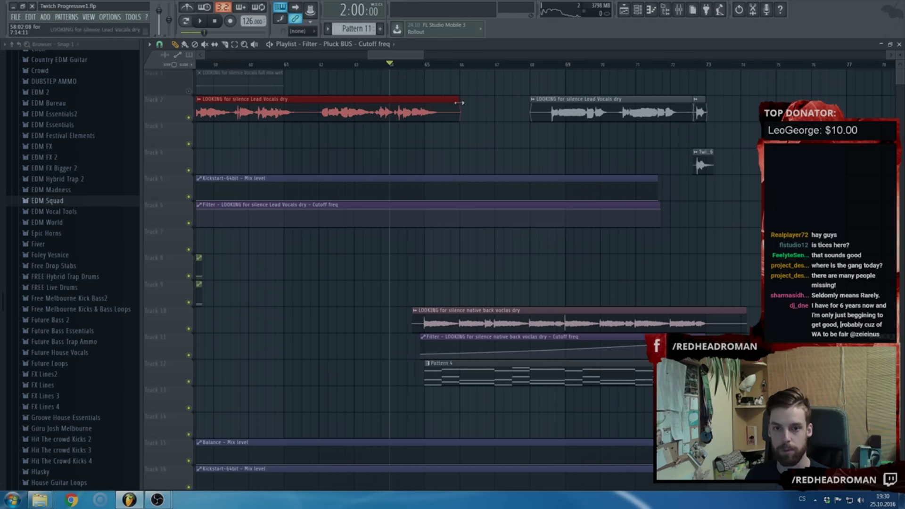
click(531, 108)
Start playback from bar 47, two bars before the first drop ends, to hear the transition
ctrl+scroll(270, 149, down, 5)
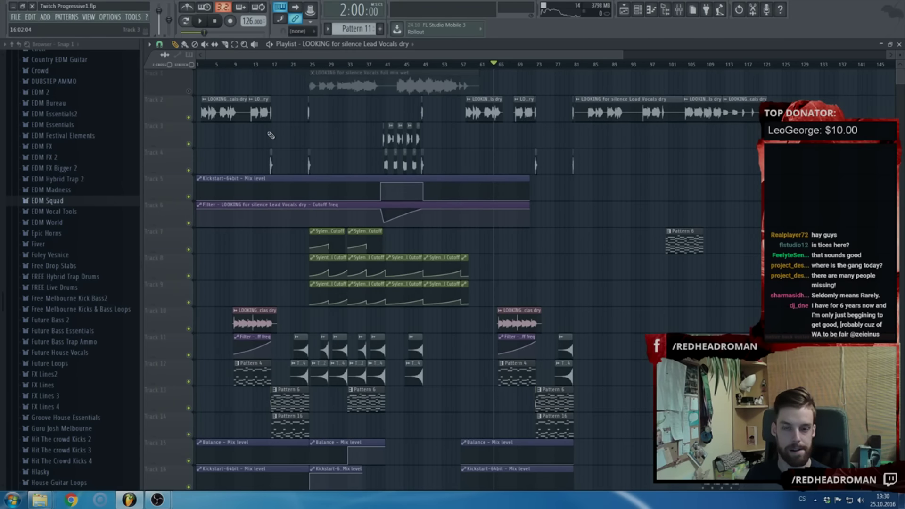
ctrl+scroll(410, 113, up, 3)
scroll(389, 154, down, 7)
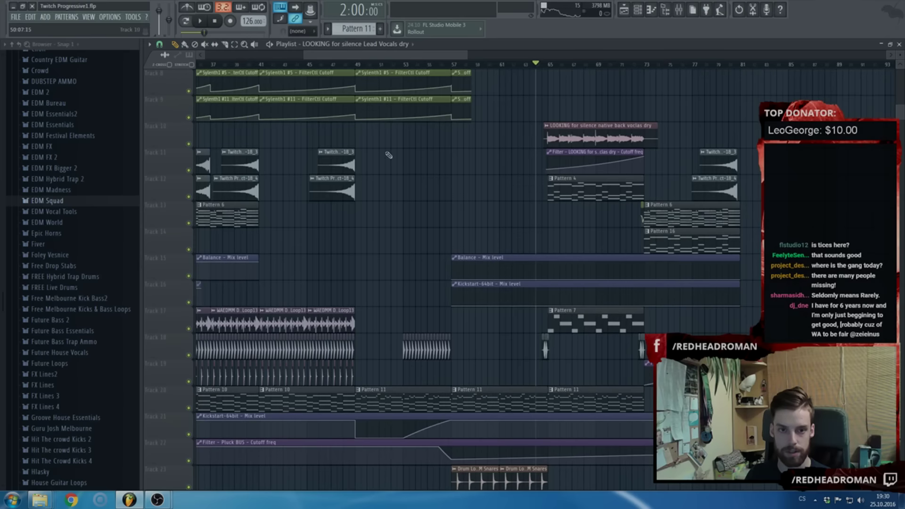
click(333, 65)
key(space)
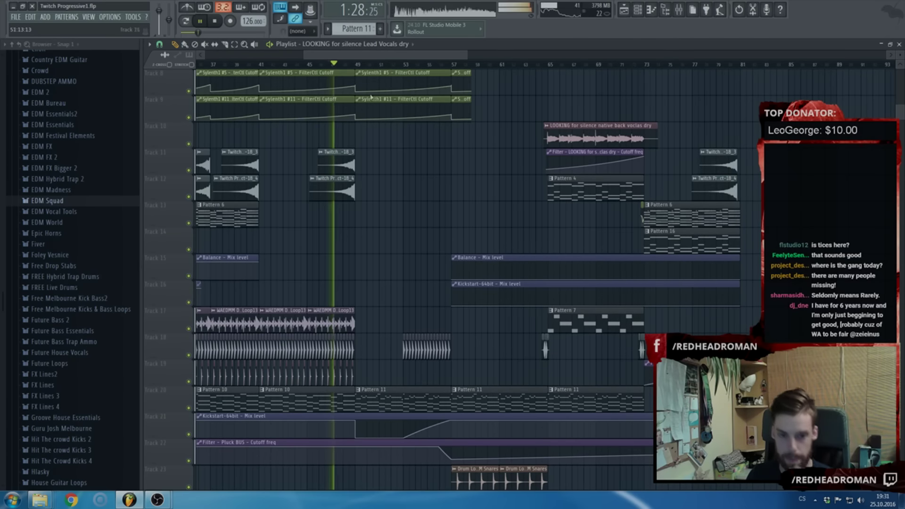
Replace the Kickstart mix level ramp on track 21 between bars 53 and 57 with an instant step up at bar 53
scroll(412, 177, down, 5)
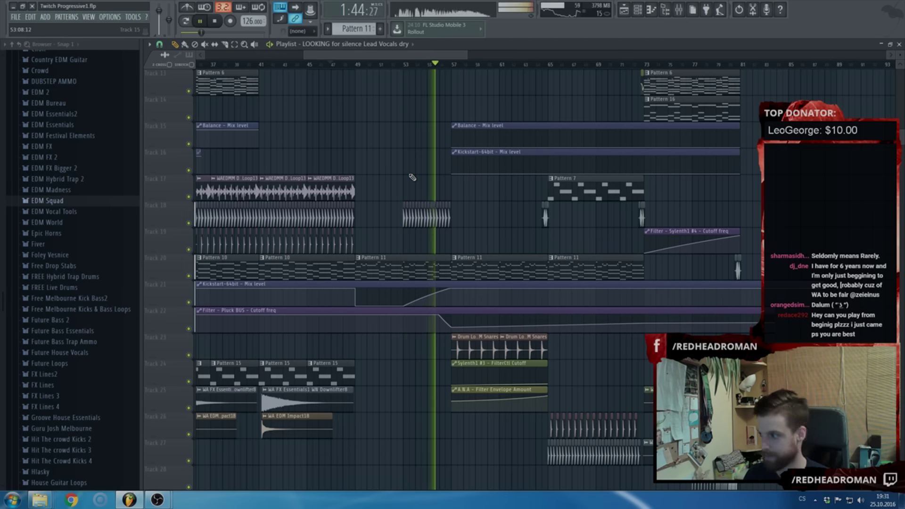
scroll(327, 297, up, 5)
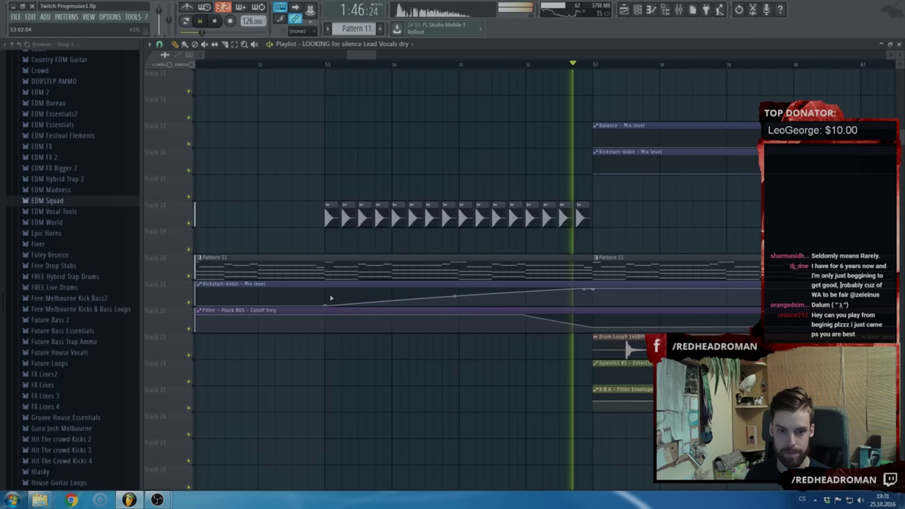
scroll(361, 283, down, 3)
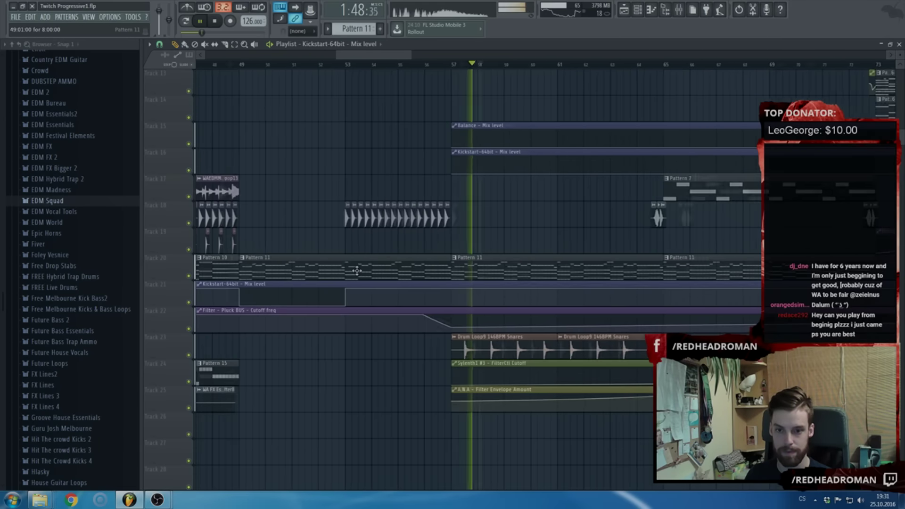
Listen on through the breakdown past bar 57 while reviewing the vocal, drum, effect and automation tracks
scroll(505, 252, up, 6)
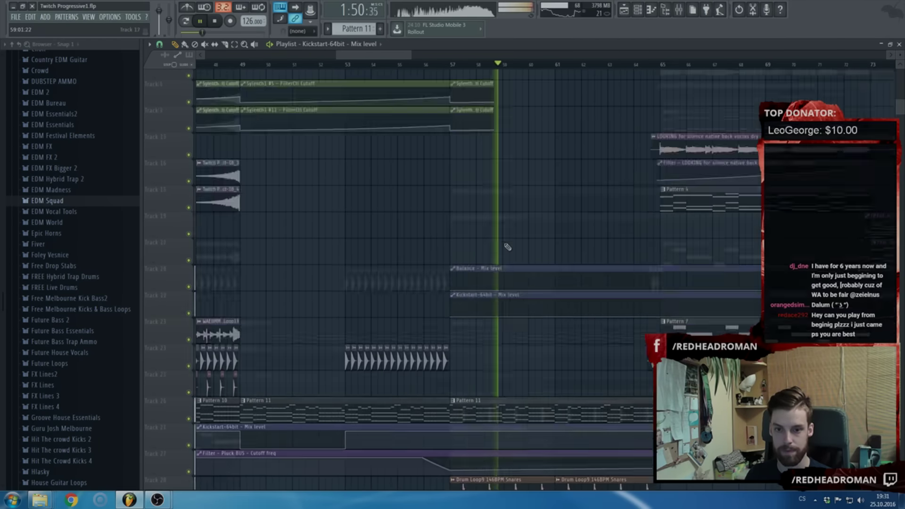
scroll(480, 242, down, 2)
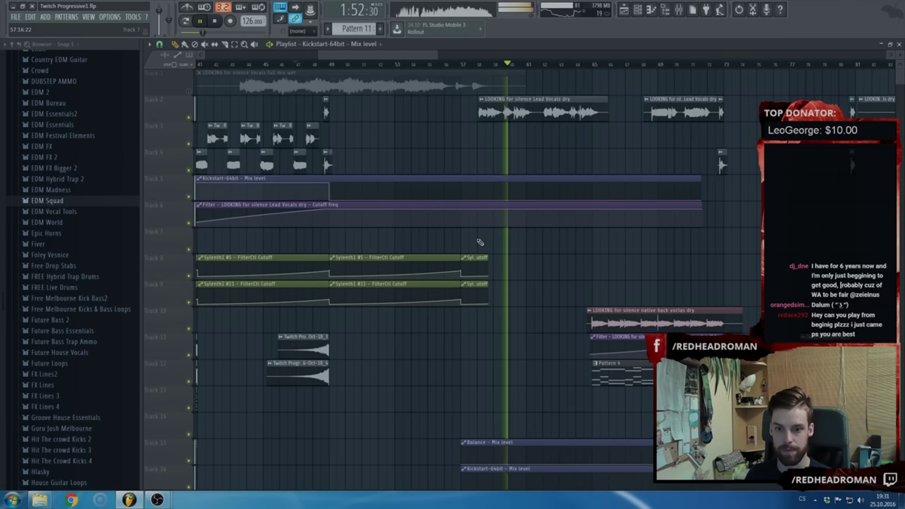
scroll(483, 242, down, 3)
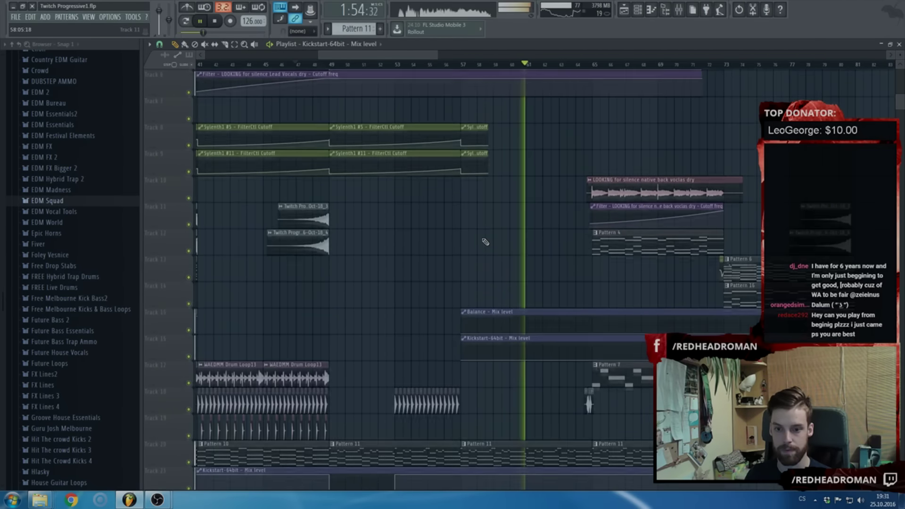
scroll(485, 242, down, 5)
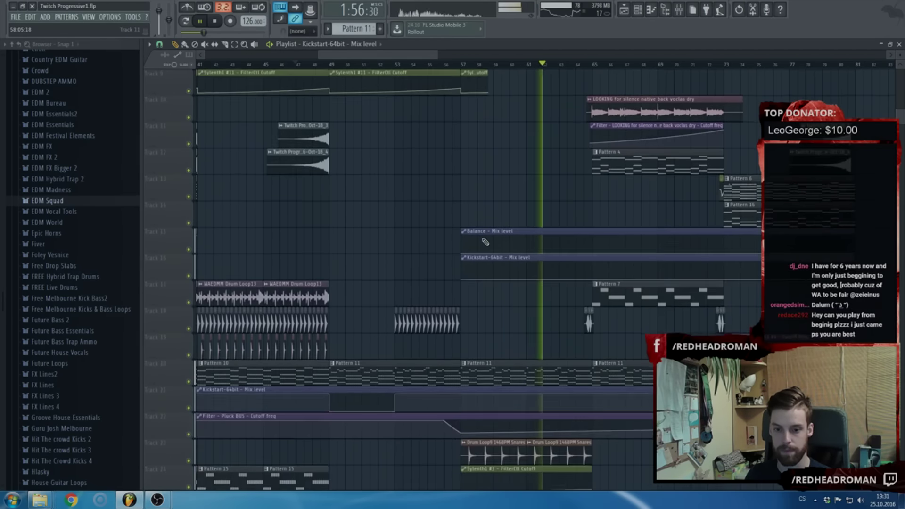
scroll(485, 242, down, 6)
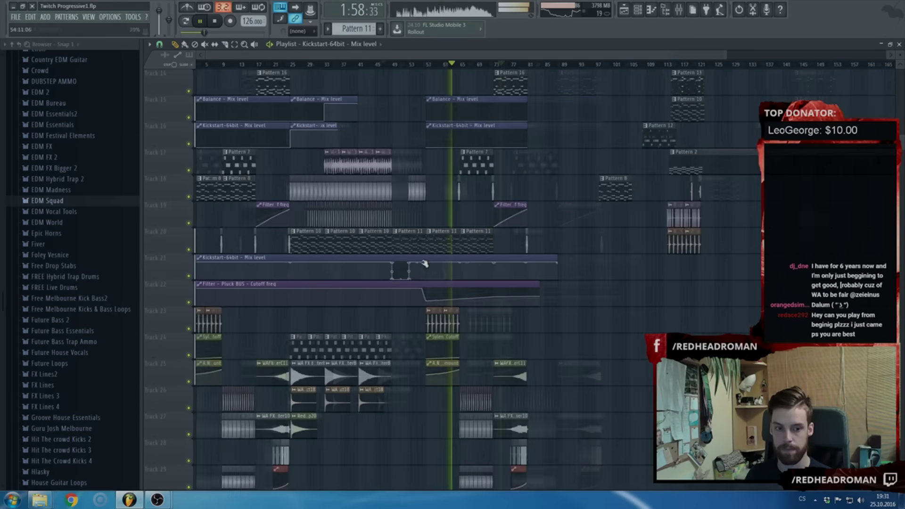
scroll(383, 274, down, 3)
scroll(191, 309, up, 2)
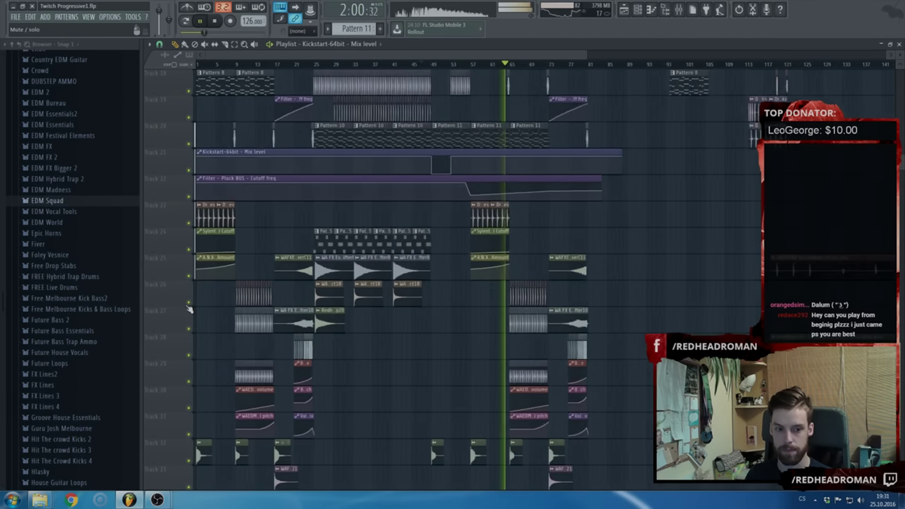
scroll(204, 306, down, 3)
scroll(235, 305, down, 2)
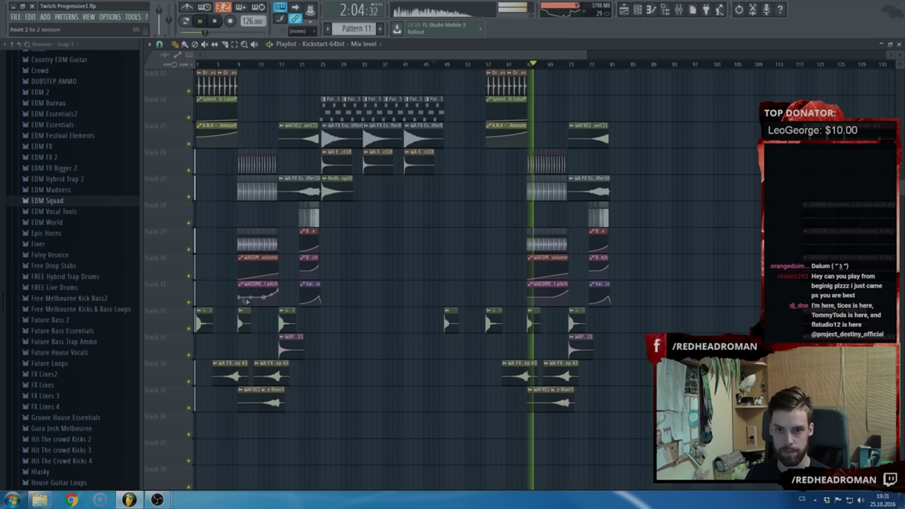
Move the native back vocals, their filter automation and Pattern 4 near bar 65 from tracks 10–12 up to tracks 8–10, and stop playback
scroll(260, 302, up, 20)
scroll(389, 303, up, 3)
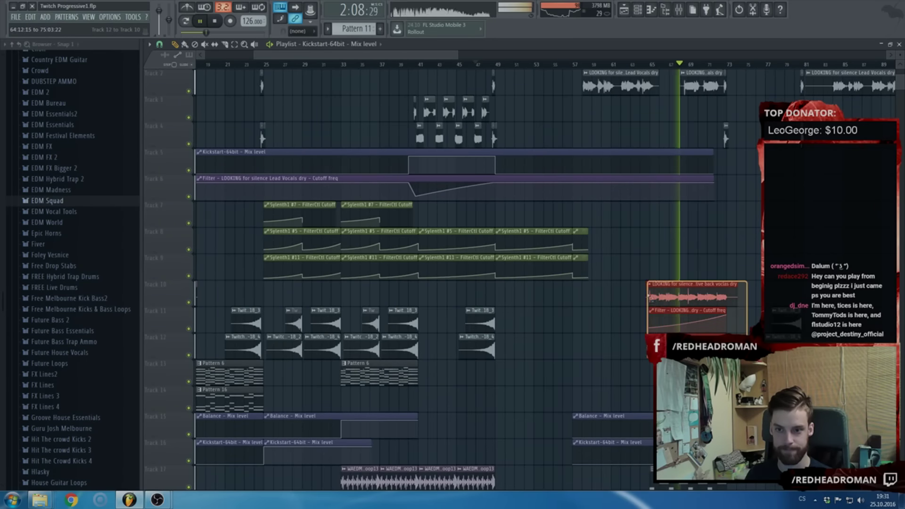
scroll(577, 353, up, 6)
drag(577, 353, 576, 305)
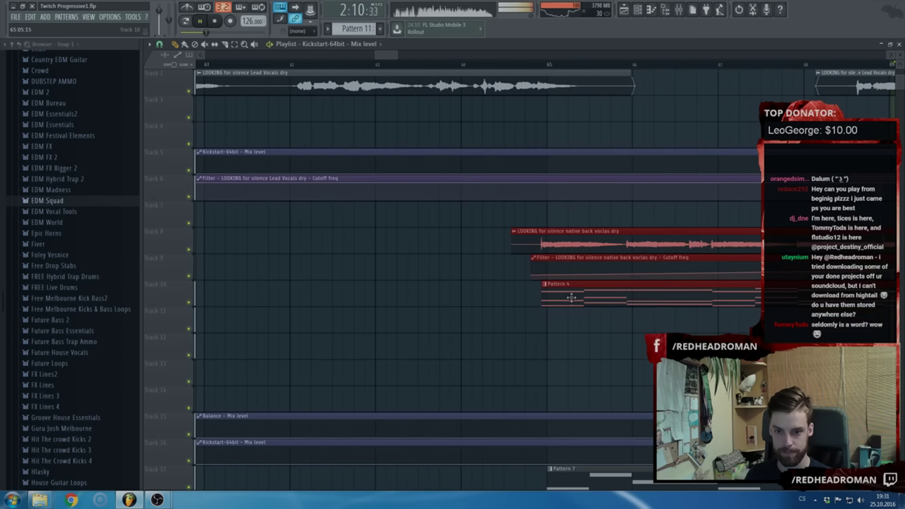
scroll(577, 304, down, 4)
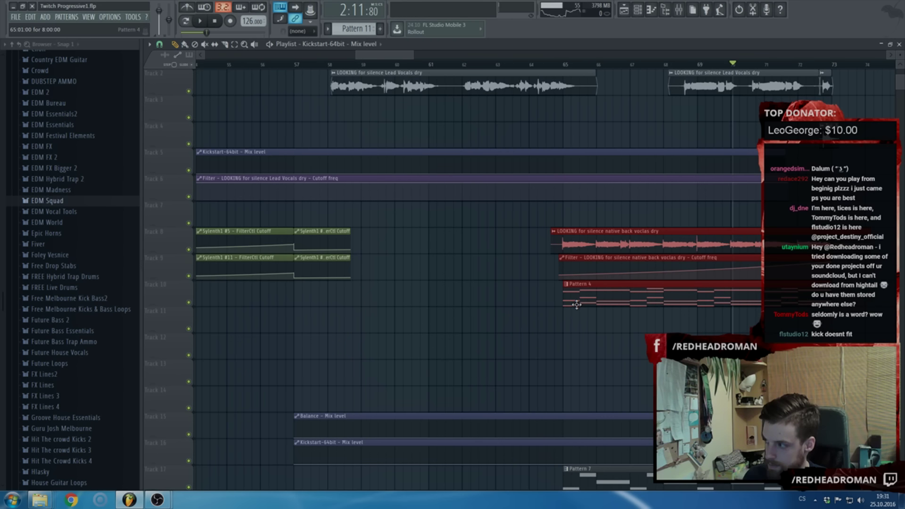
Copy the Twitch Progressive1 Sample 2016-Oct-18_2 riser along track 12 so that it ends at bar 57
scroll(576, 304, down, 6)
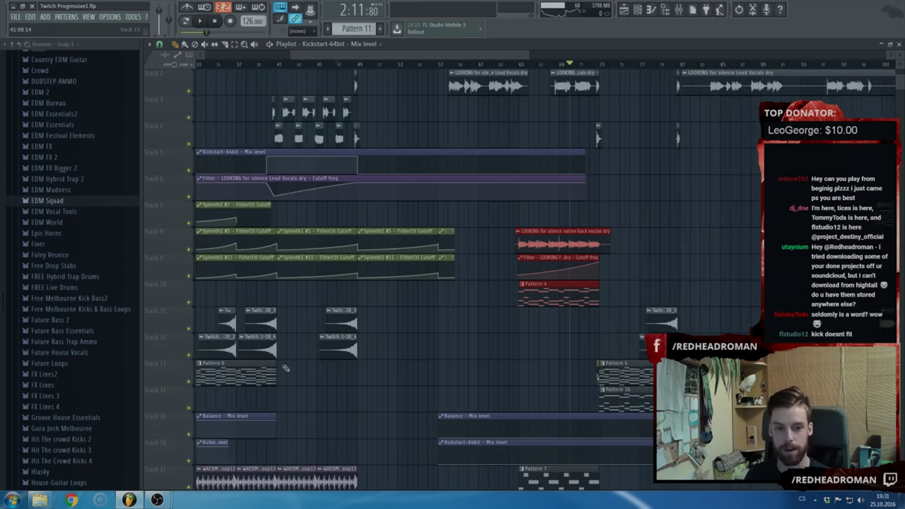
scroll(191, 360, up, 2)
drag(276, 350, 373, 347)
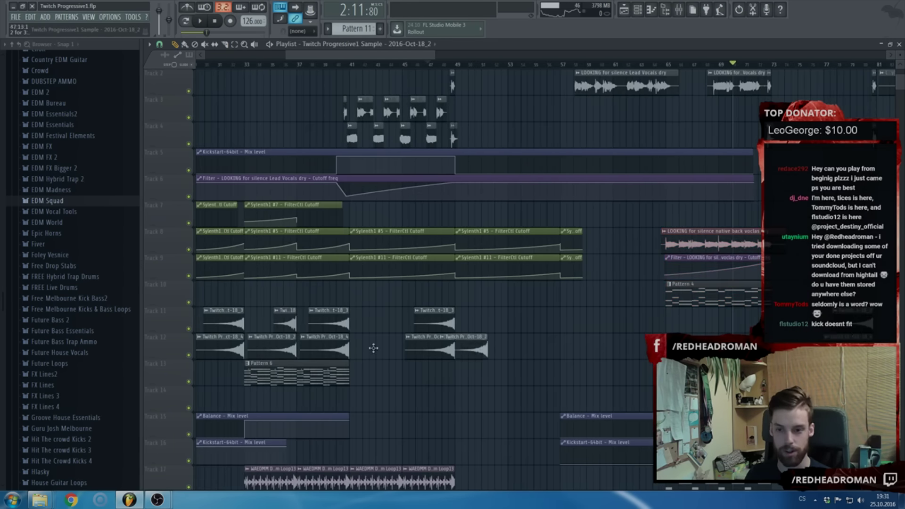
scroll(606, 345, up, 3)
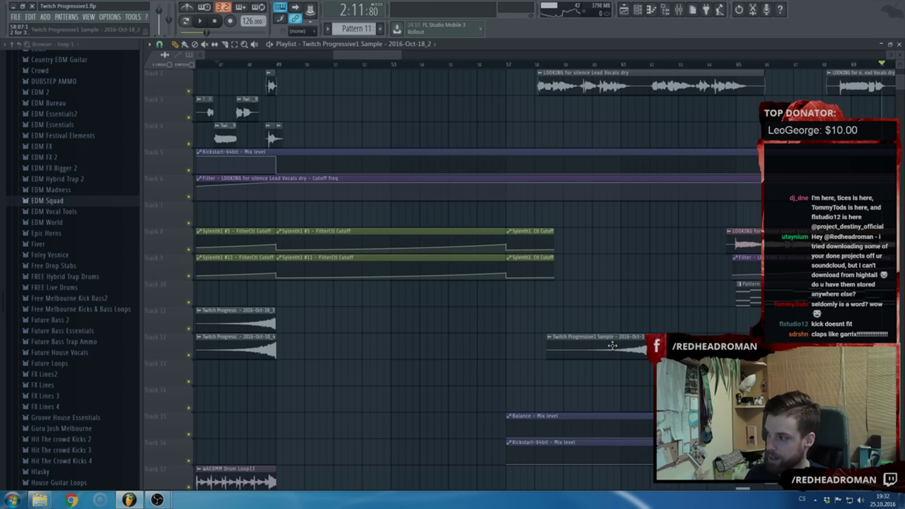
scroll(565, 351, down, 2)
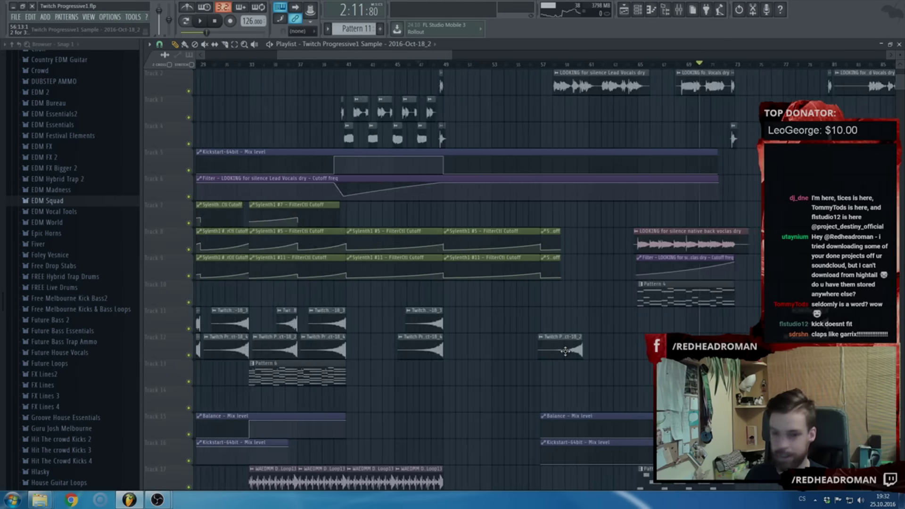
drag(568, 350, 477, 357)
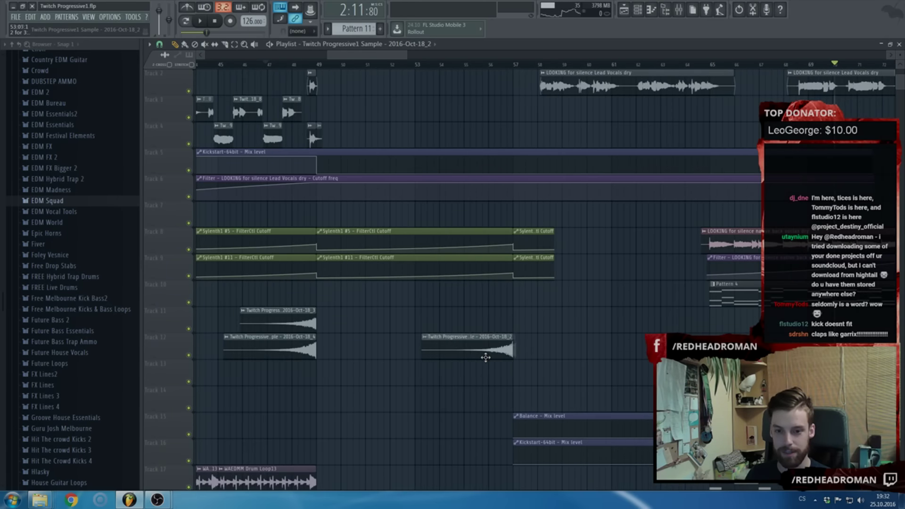
scroll(481, 355, up, 2)
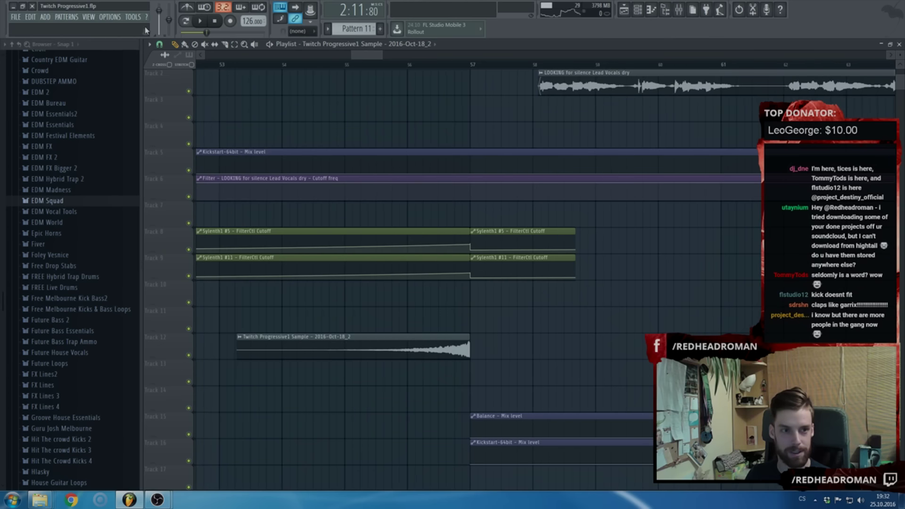
Run the macro that switches smart disable on for all plugins
click(133, 17)
mouse_move(156, 46)
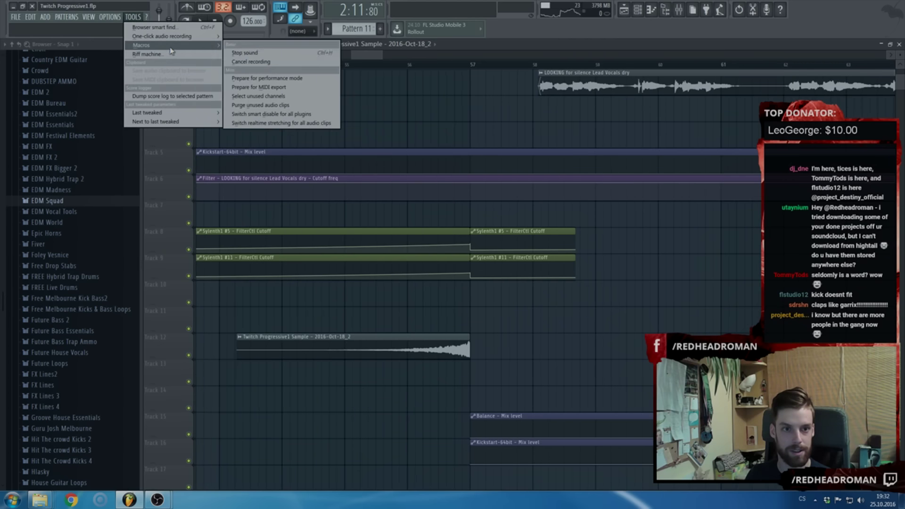
click(263, 114)
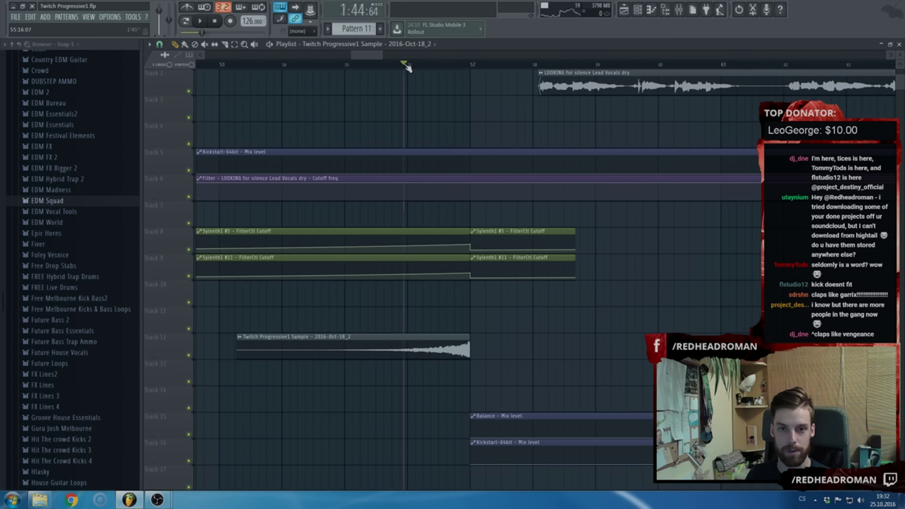
Place a copy of the Twitch Progressive1 Sample 2016-Oct-18_3 riser on track 11 so that it ends at bar 65
scroll(460, 212, up, 1)
scroll(460, 212, down, 5)
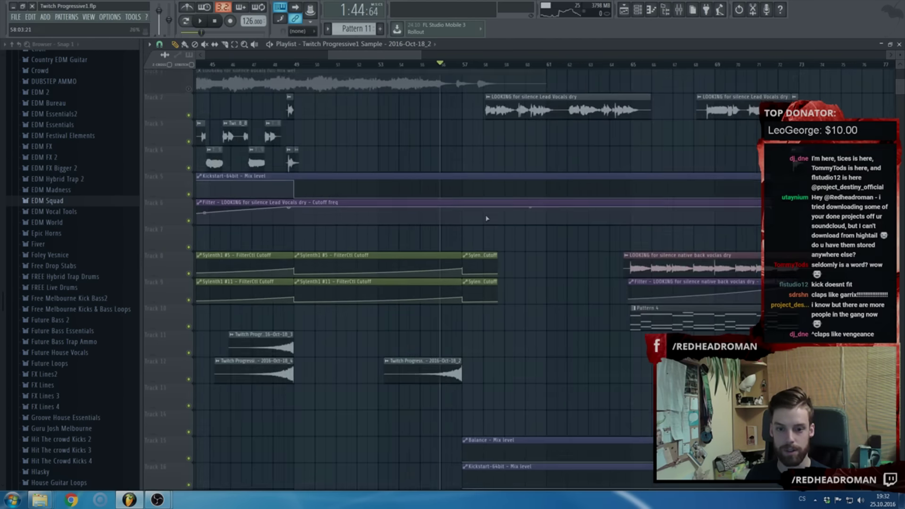
scroll(459, 221, down, 5)
scroll(439, 228, down, 1)
click(559, 189)
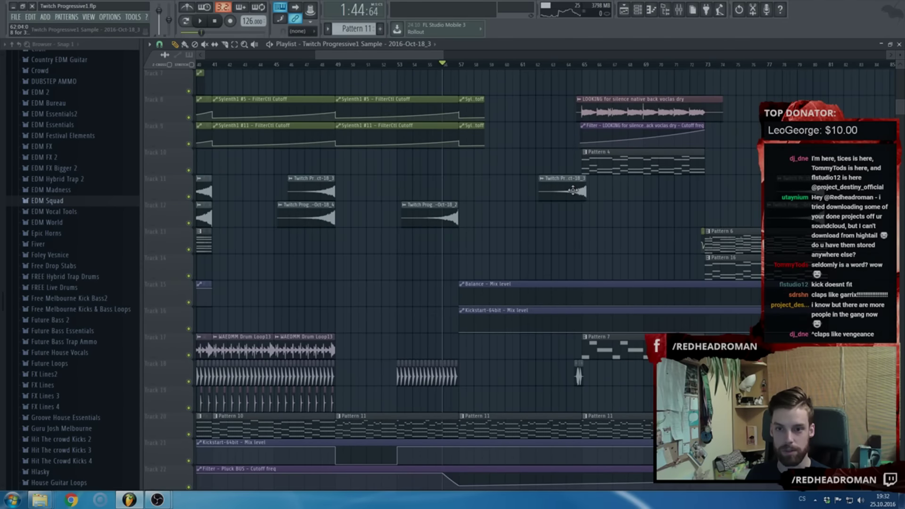
scroll(349, 211, up, 3)
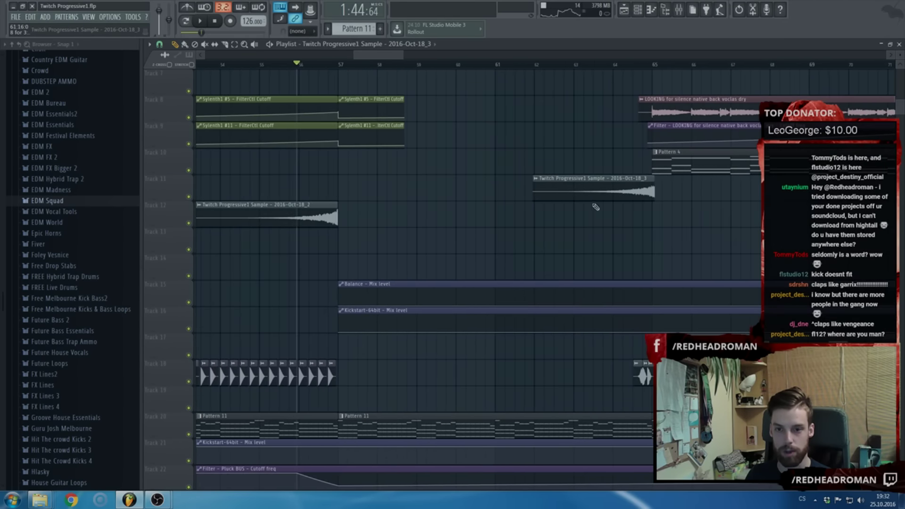
scroll(640, 188, up, 2)
scroll(644, 185, down, 3)
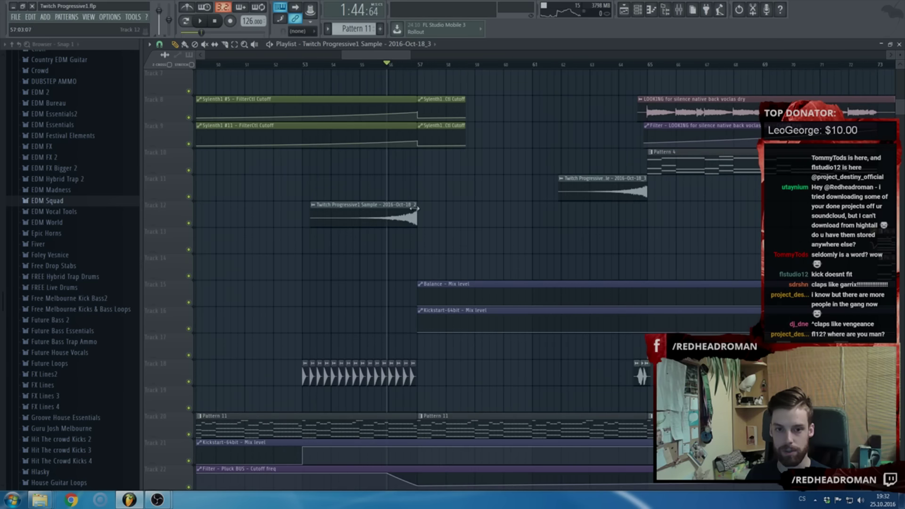
Play the arrangement from about bar 56 to check the added risers, and save the project while it plays
key(space)
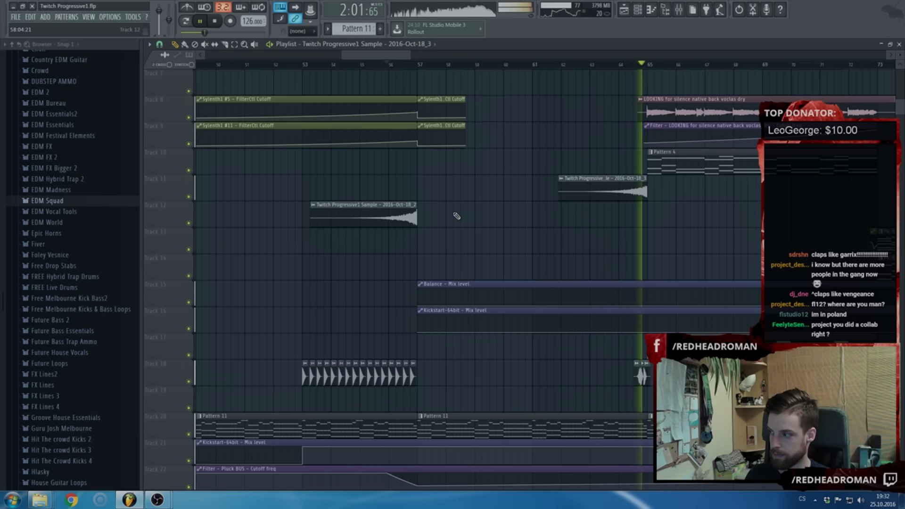
scroll(455, 215, down, 8)
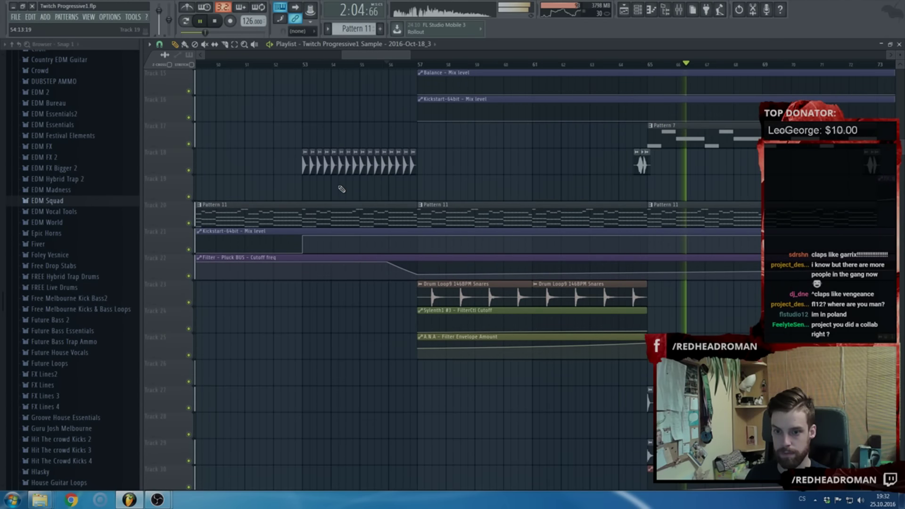
ctrl+scroll(490, 188, down, 2)
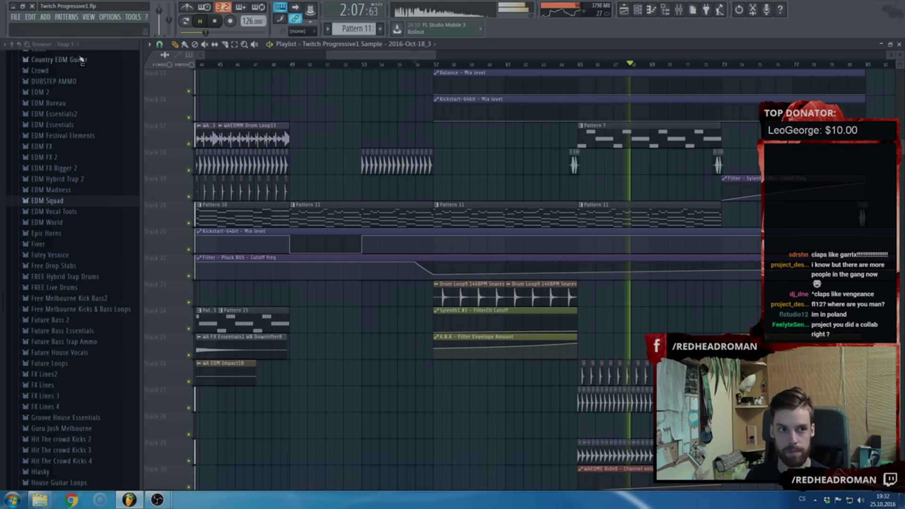
key(ctrl+s)
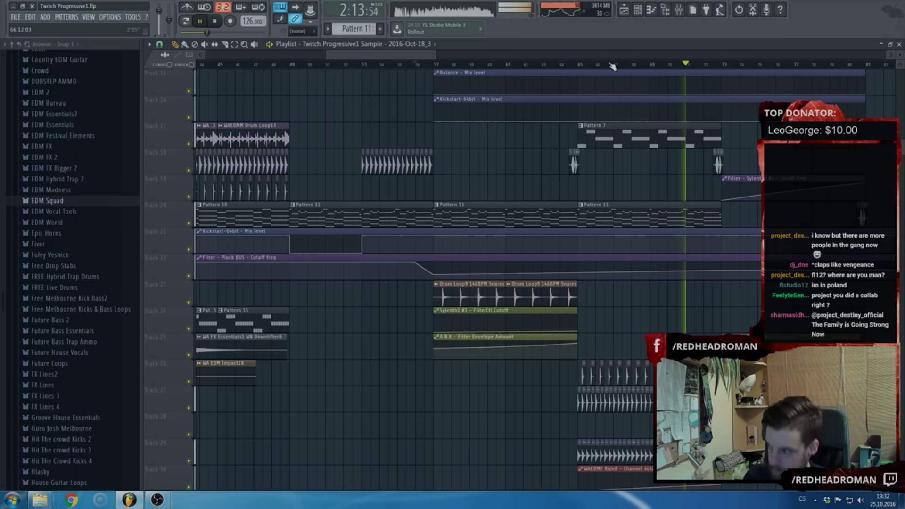
Shorten the Kickstart mix level automation on track 21 so it ends shortly after bar 81
scroll(612, 118, up, 5)
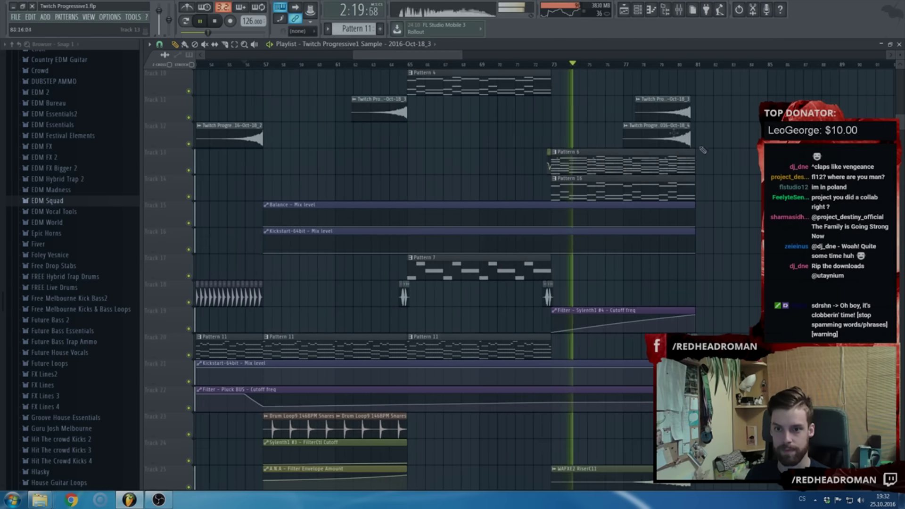
scroll(735, 161, down, 1)
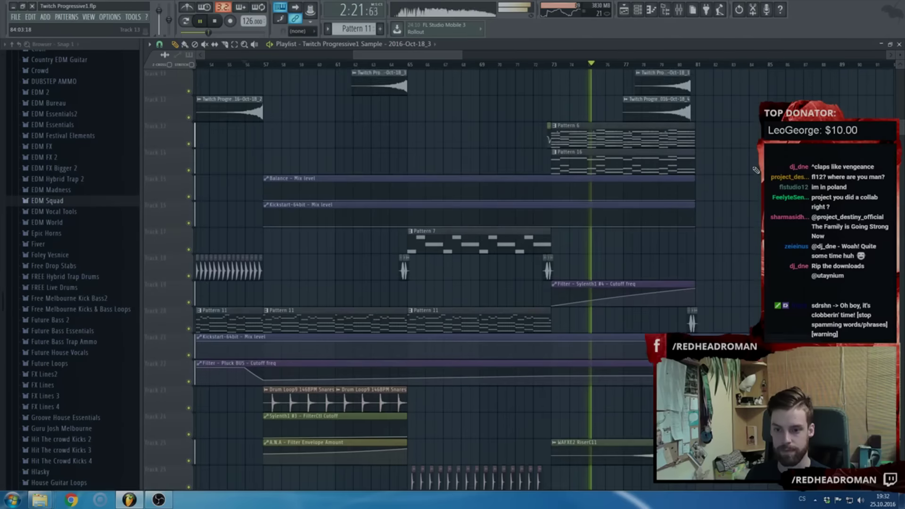
scroll(749, 173, down, 4)
scroll(615, 222, down, 5)
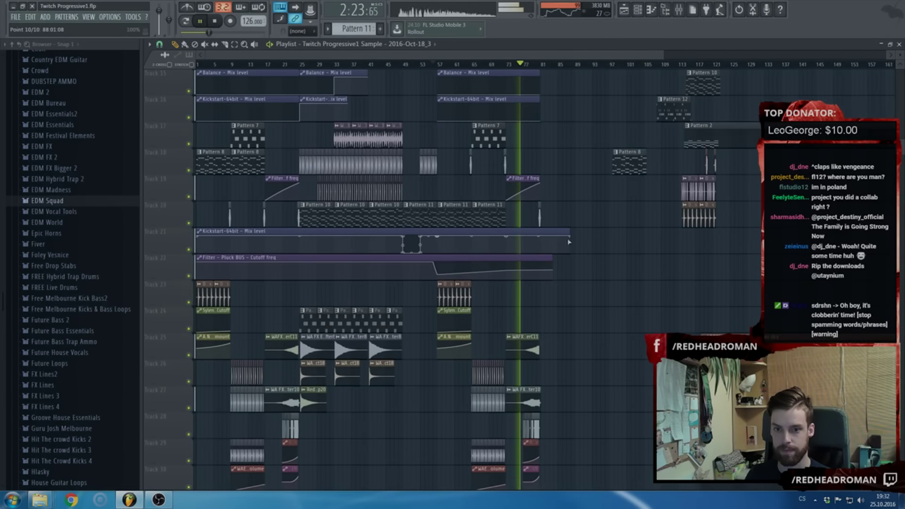
drag(568, 242, 561, 242)
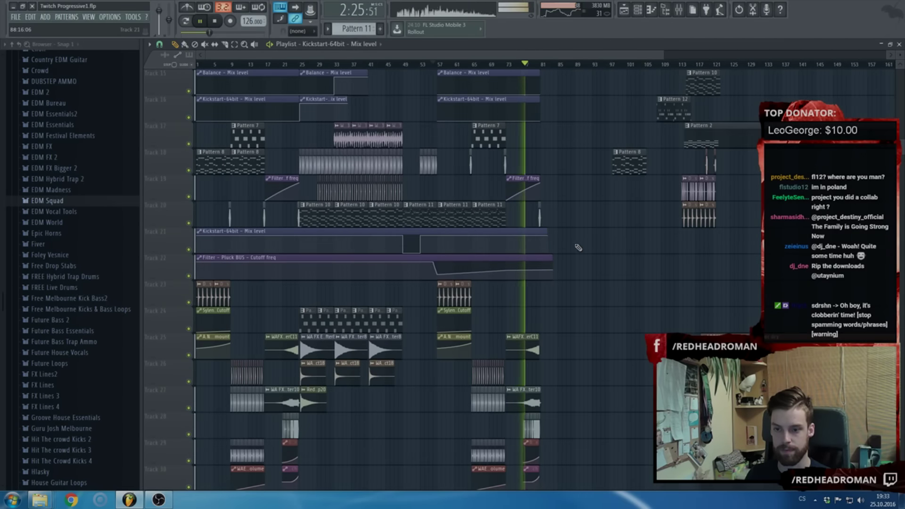
Select all leftover clips beyond bar 81 across the tracks, shift them right until Pattern 6 on track 7 starts near bar 193, and stop playback
scroll(578, 247, down, 4)
scroll(588, 250, down, 3)
scroll(593, 257, up, 10)
drag(733, 413, 478, 16)
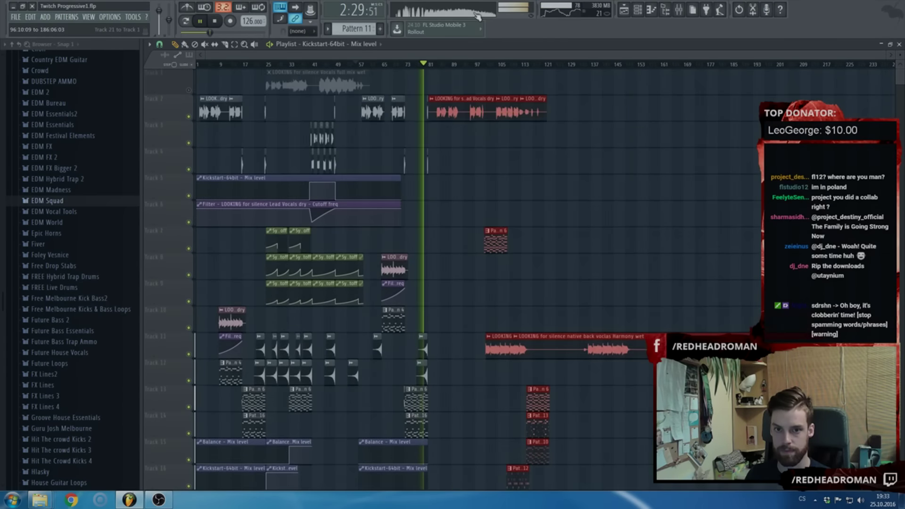
scroll(539, 118, down, 2)
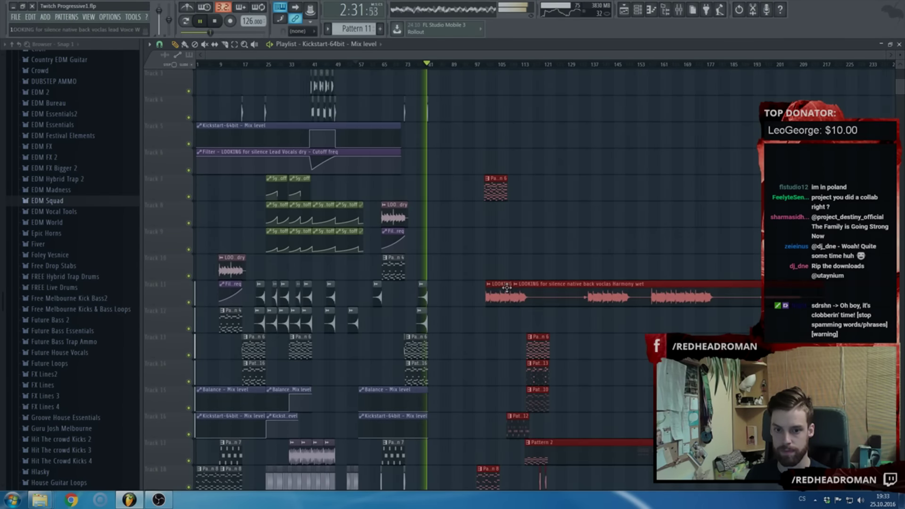
drag(506, 287, 777, 287)
key(space)
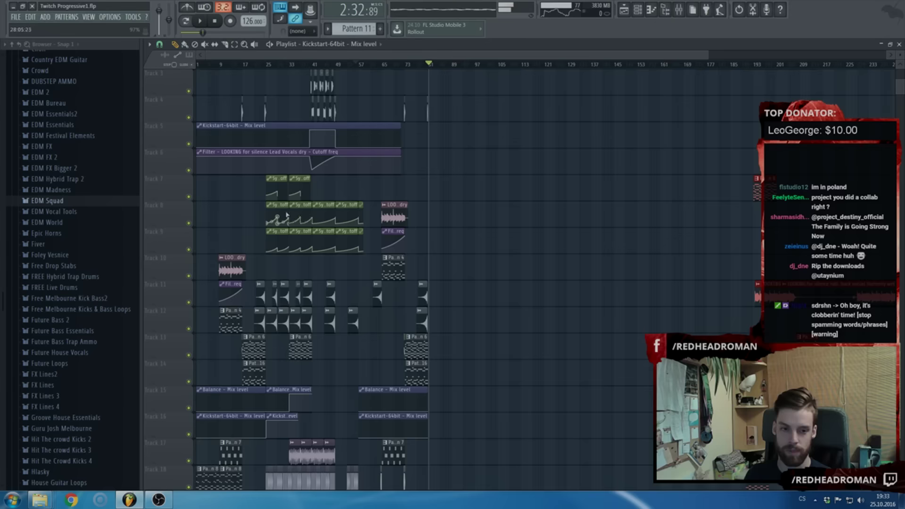
Set the playback position just before the lead vocal entry at bar 58 and review the surrounding arrangement
ctrl+scroll(286, 216, up, 3)
scroll(301, 210, down, 5)
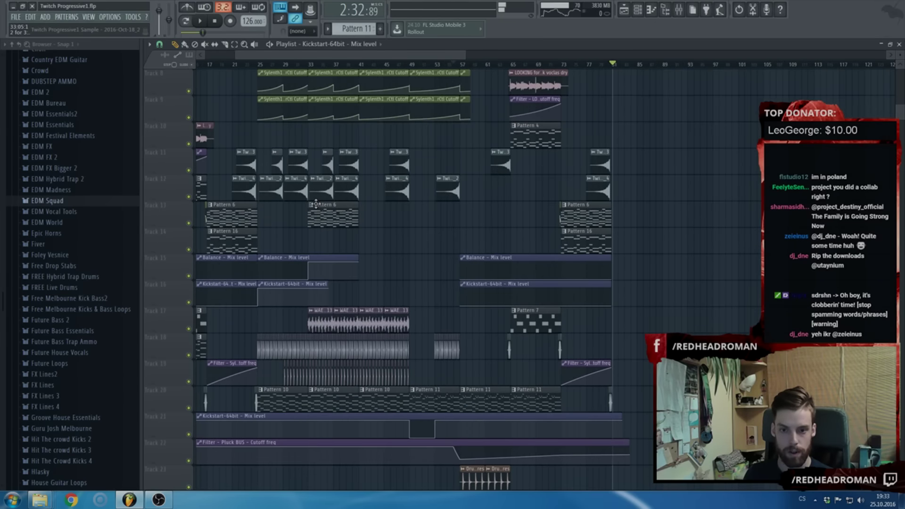
scroll(316, 203, up, 7)
ctrl+scroll(338, 147, up, 4)
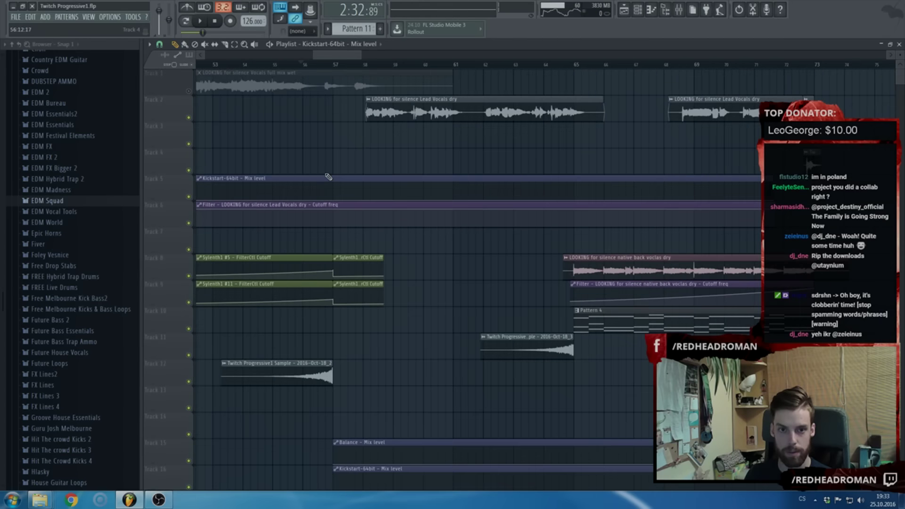
ctrl+scroll(391, 125, up, 4)
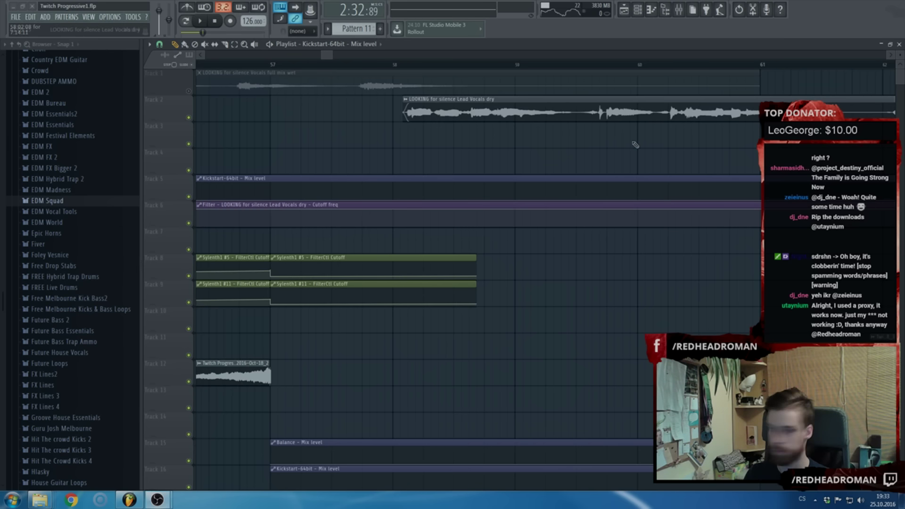
click(400, 64)
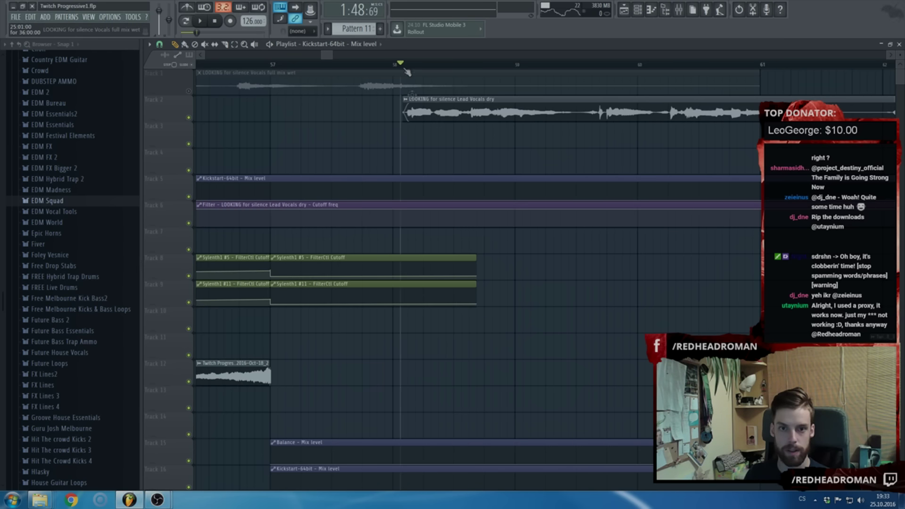
double_click(438, 114)
drag(327, 54, 201, 64)
scroll(250, 101, down, 8)
scroll(249, 101, down, 3)
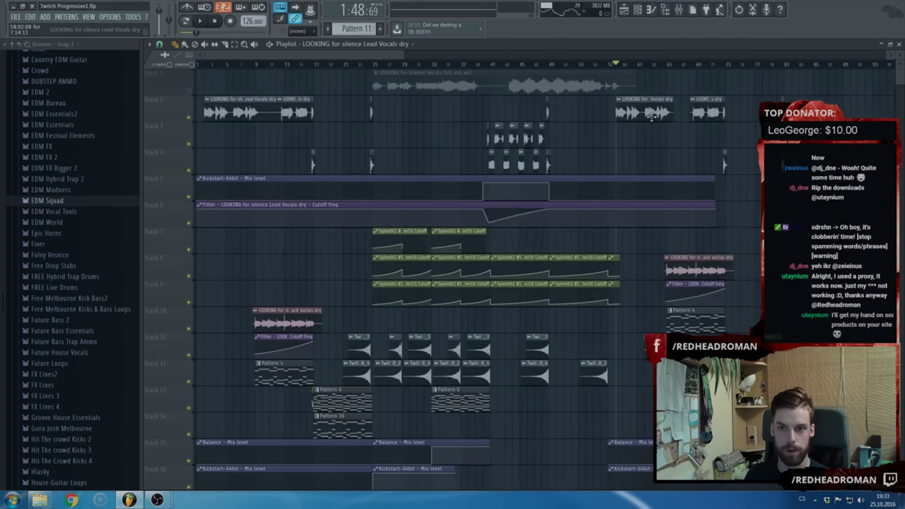
Open the Edison in slot 10 of the lead vocals' mixer insert, clear its old recording, and return to the vocal entry at bar 58
scroll(612, 113, up, 9)
double_click(582, 115)
double_click(478, 190)
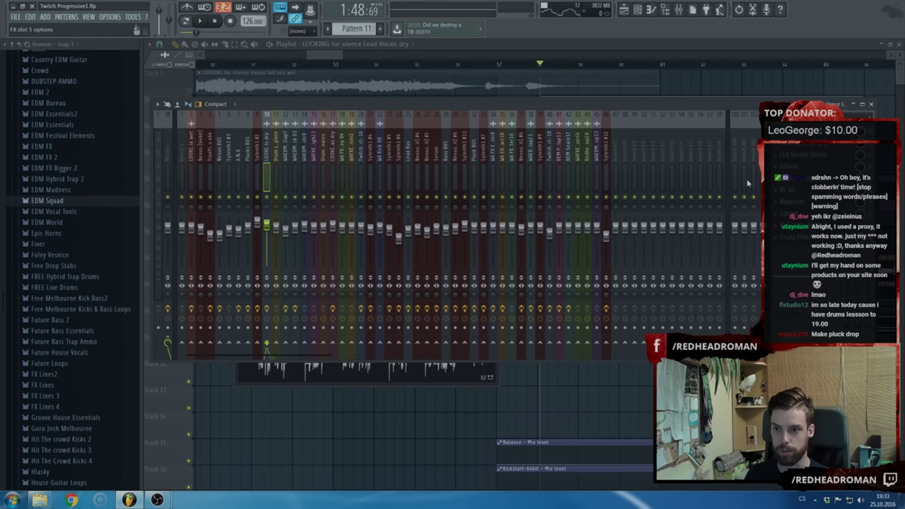
click(804, 241)
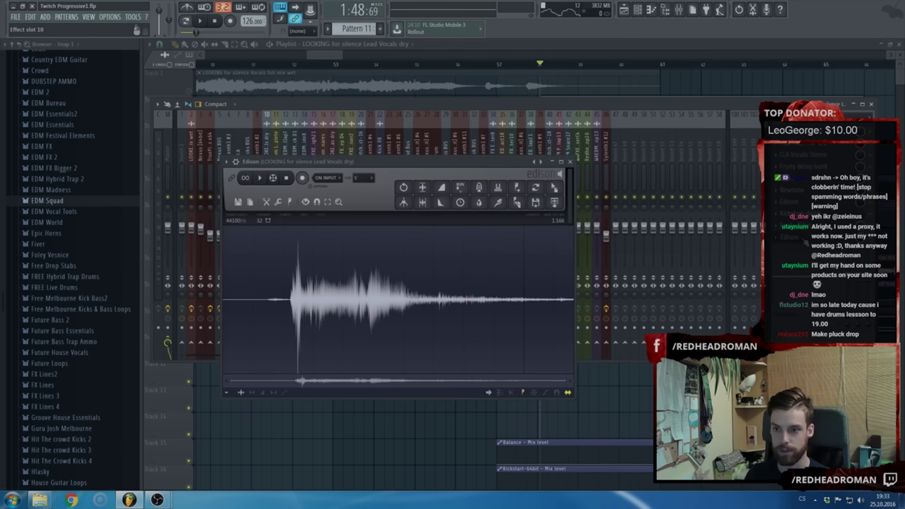
key(Delete)
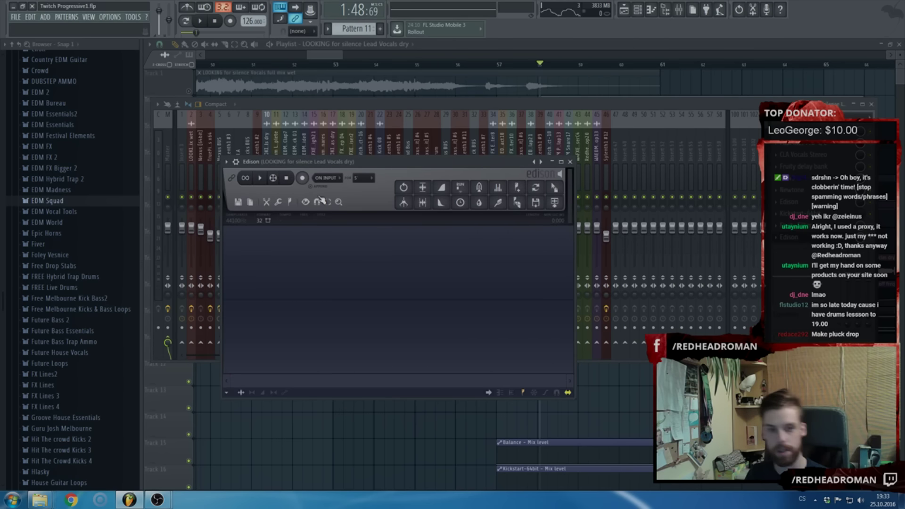
click(528, 46)
scroll(556, 85, up, 5)
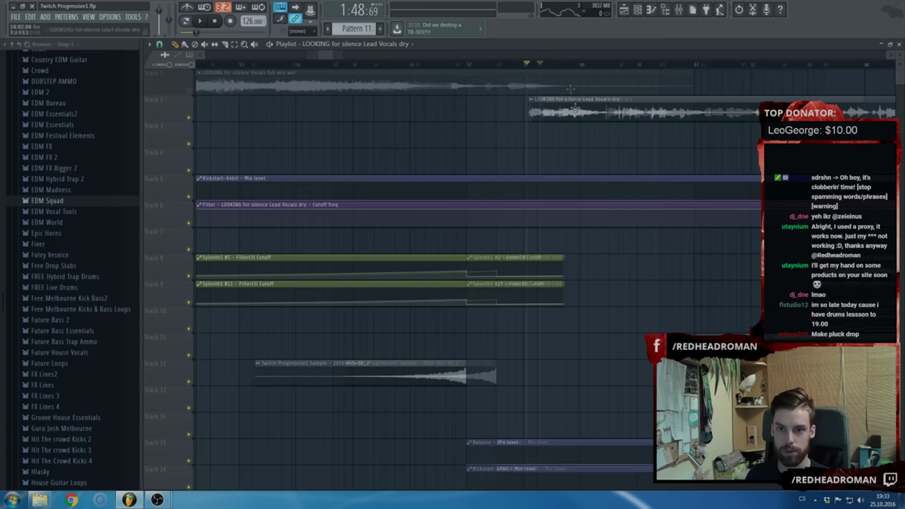
Record the opening of the lead vocal phrase at bar 58 into Edison, stop the recording, and reverse the captured audio
key(space)
key(space)
click(680, 11)
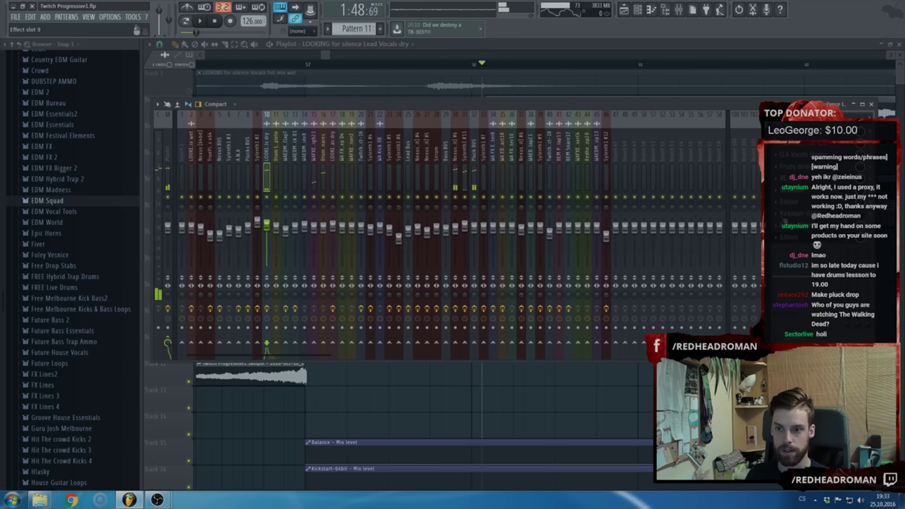
click(805, 235)
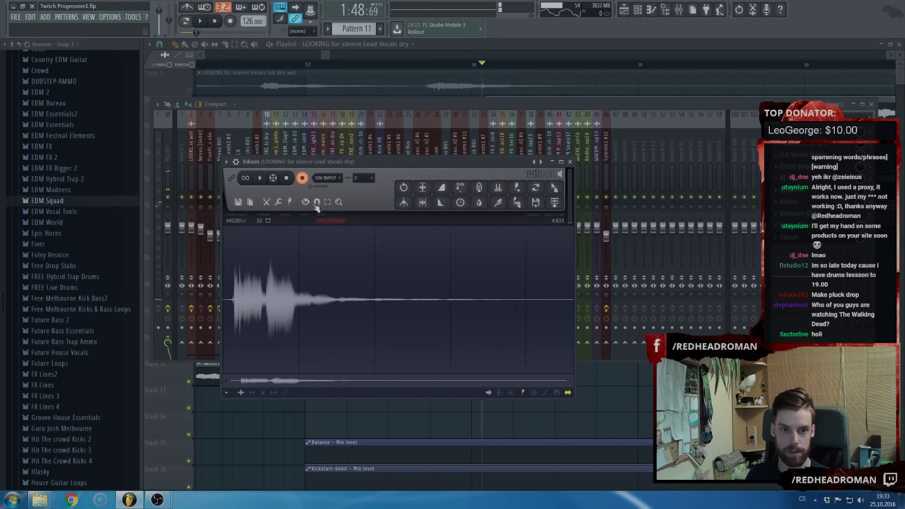
click(286, 180)
key(ctrl+r)
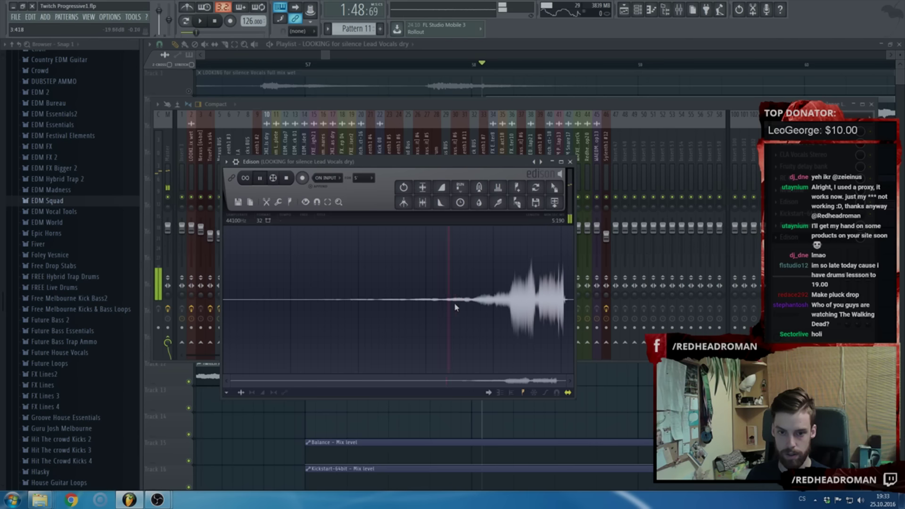
Audition the reversed vocal and clear the old back-vocals audio from the Edison on the master insert
key(space)
key(space)
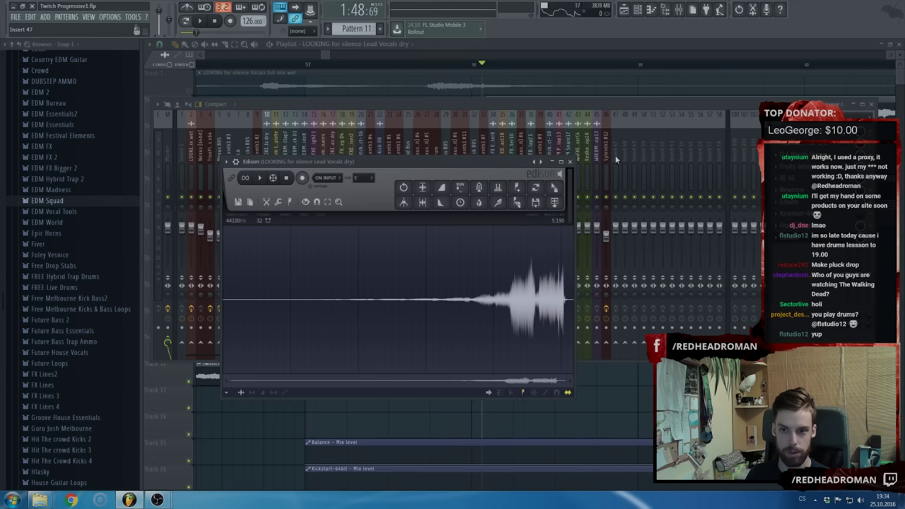
click(170, 152)
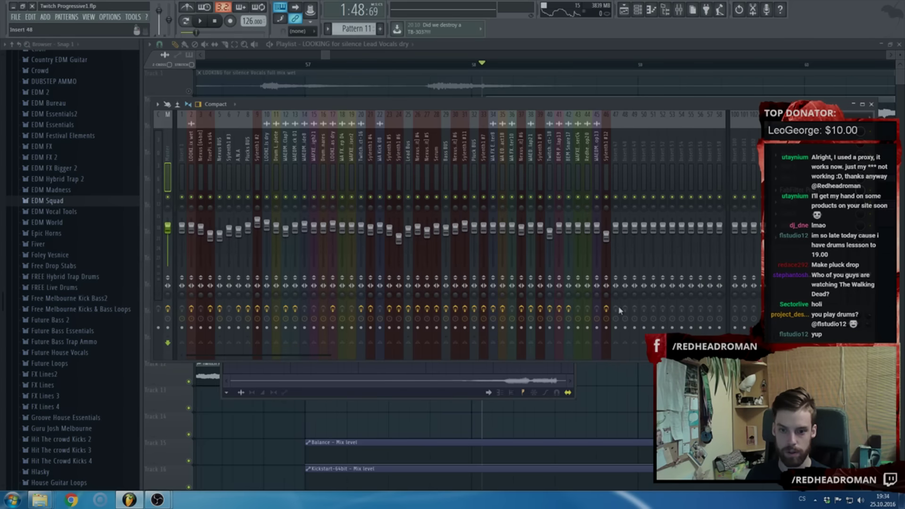
click(808, 132)
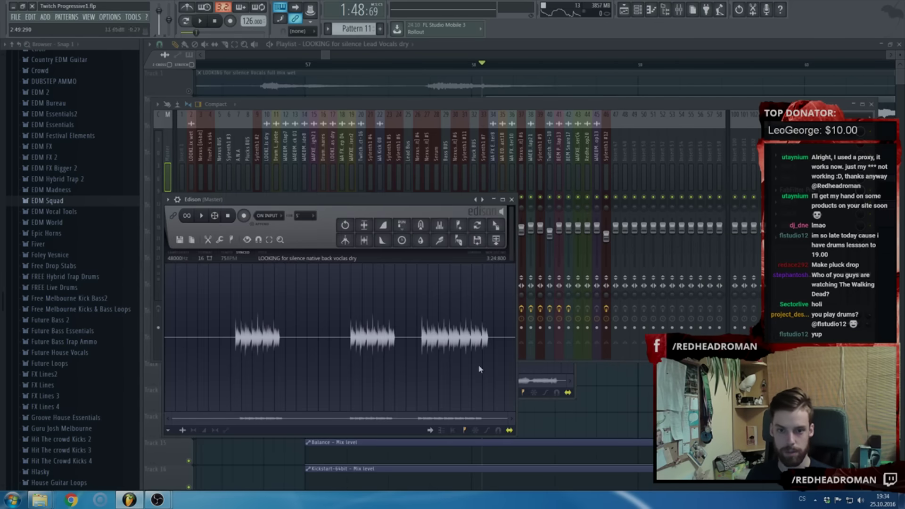
key(Delete)
Copy the reversed vocal from the lead vocals' Edison into the master's Edison, and close both editor windows
click(547, 377)
drag(376, 171, 572, 165)
drag(750, 182, 333, 383)
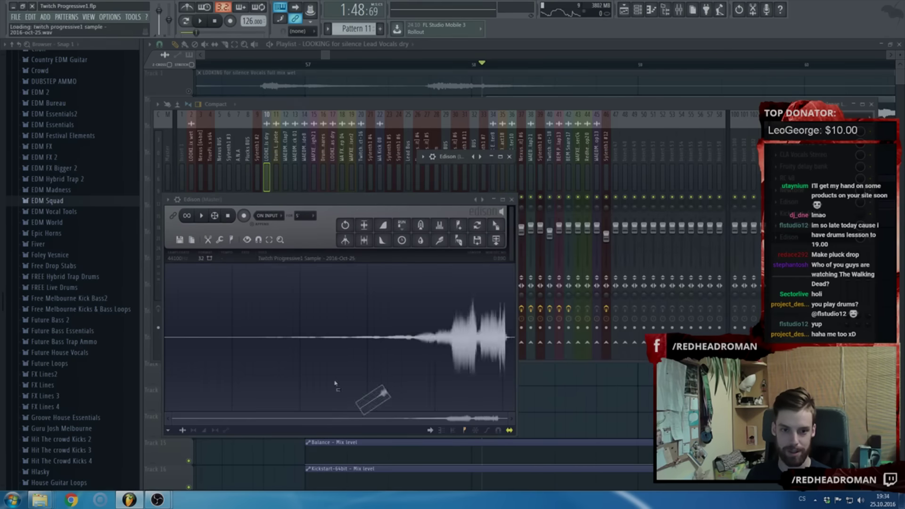
click(765, 156)
click(511, 200)
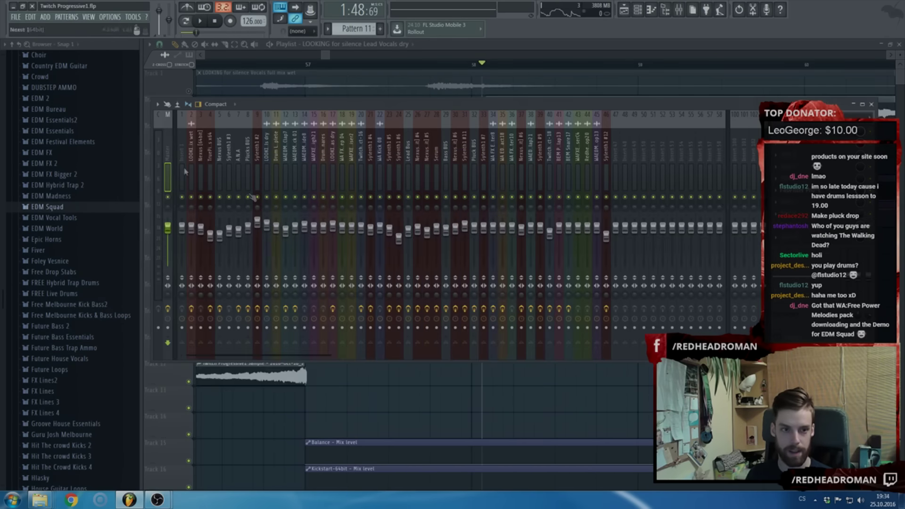
Load ValhallaRoom into effect slot 2 and a second Edison into slot 3 of the master insert
click(790, 149)
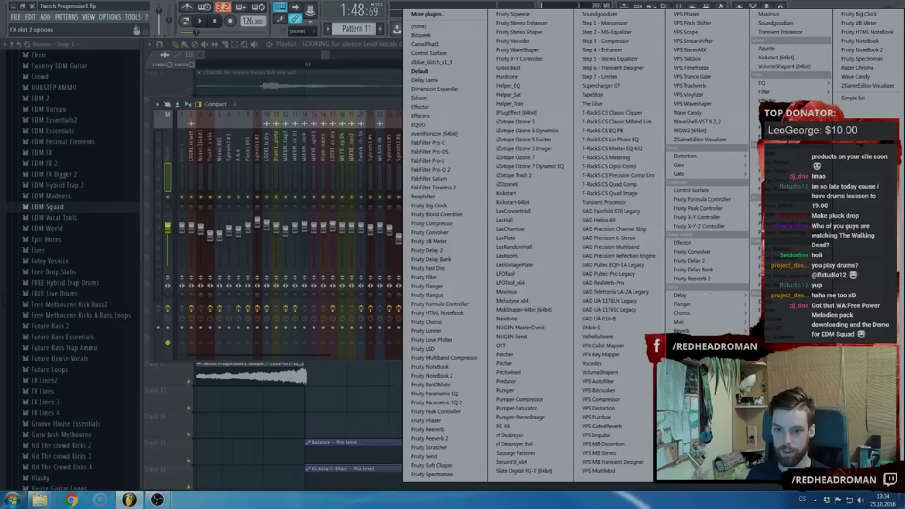
click(611, 336)
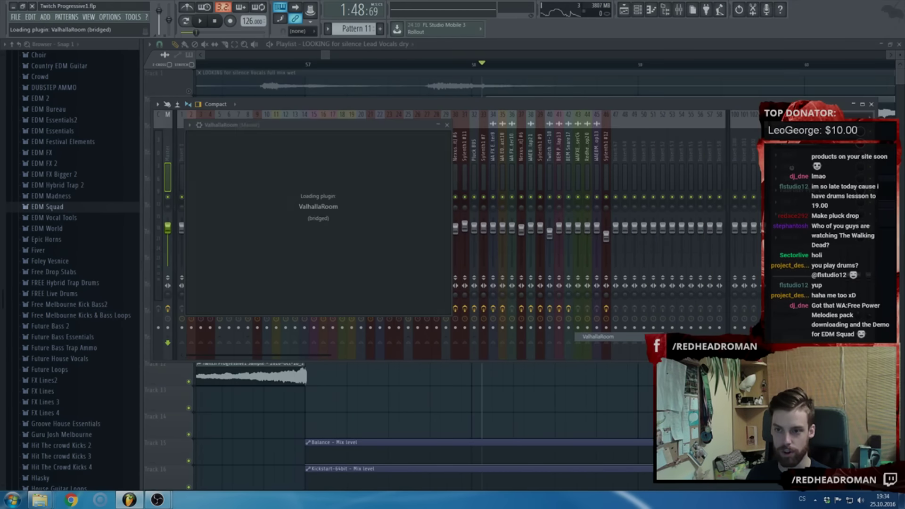
click(781, 161)
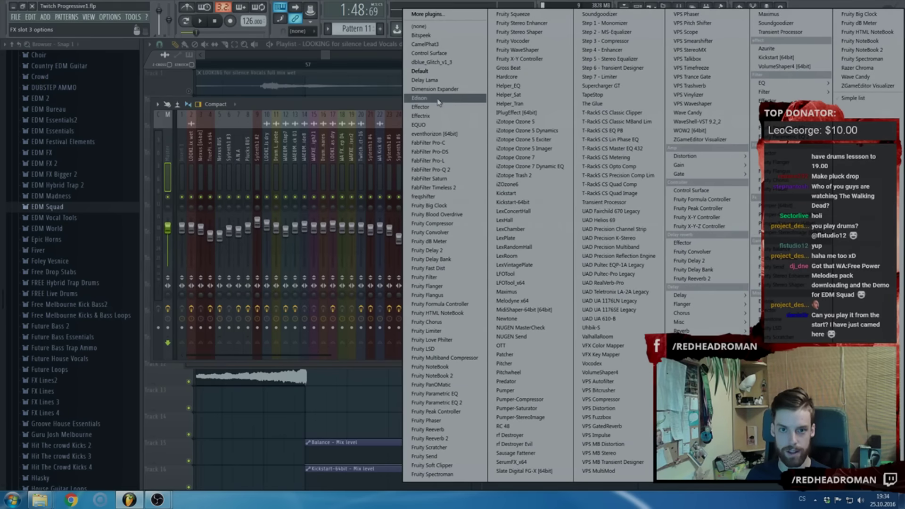
click(419, 98)
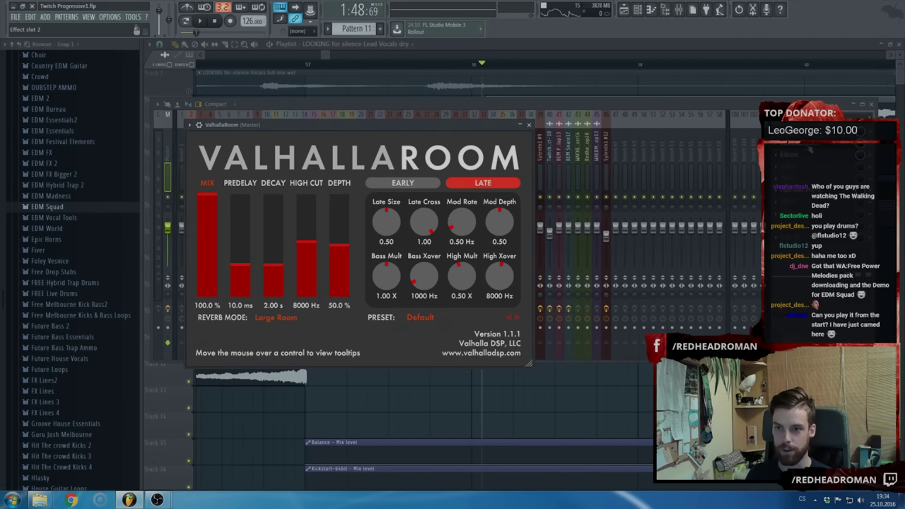
Set ValhallaRoom's decay to 6.92 s and its mix to 46.1 %, and close the reverb
drag(276, 269, 285, 262)
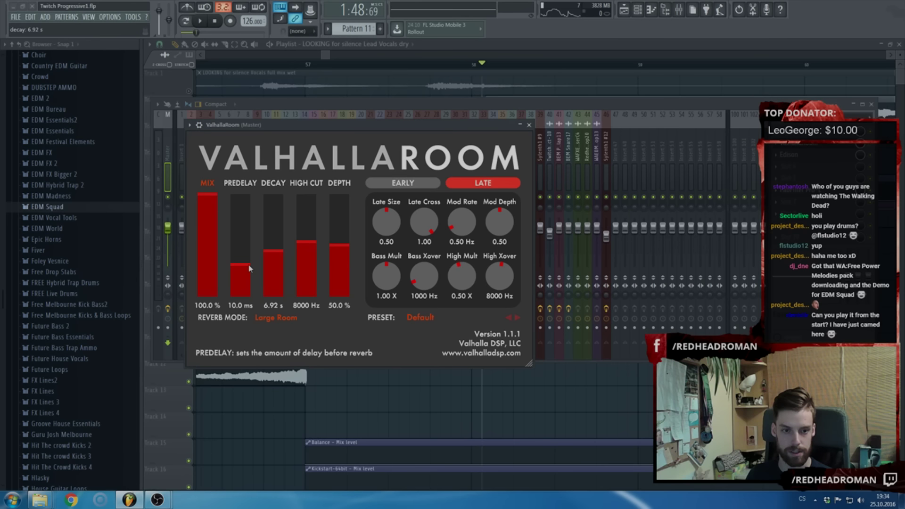
drag(207, 221, 207, 274)
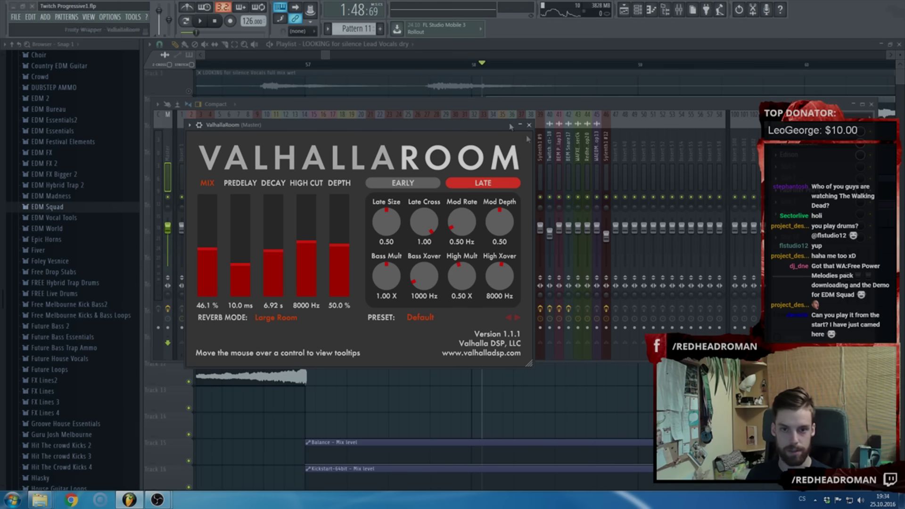
click(529, 125)
Play the end of the reversed vocal from the master's first Edison and record its reverb tail in the second Edison
click(795, 154)
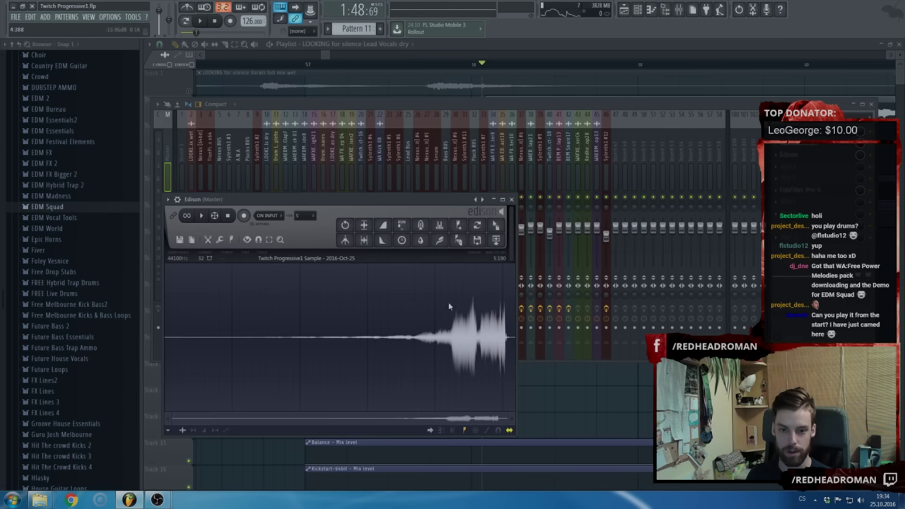
right_click(480, 321)
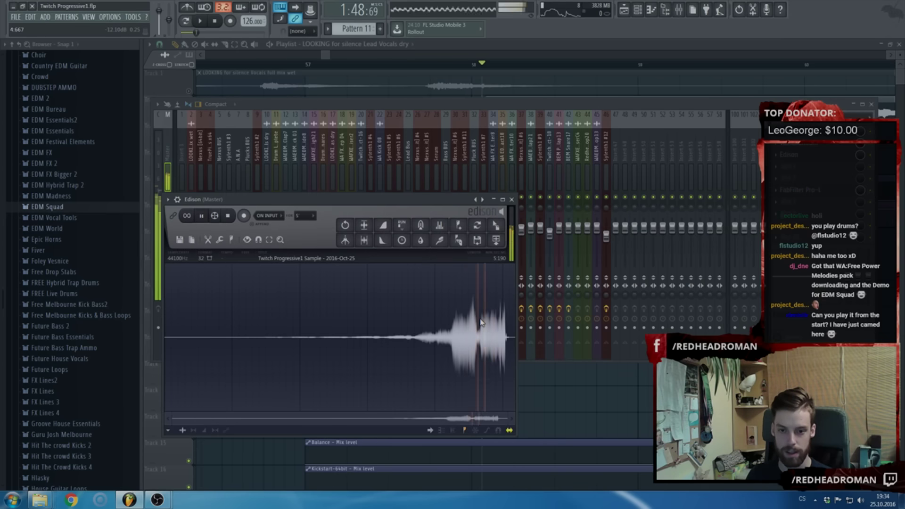
click(793, 159)
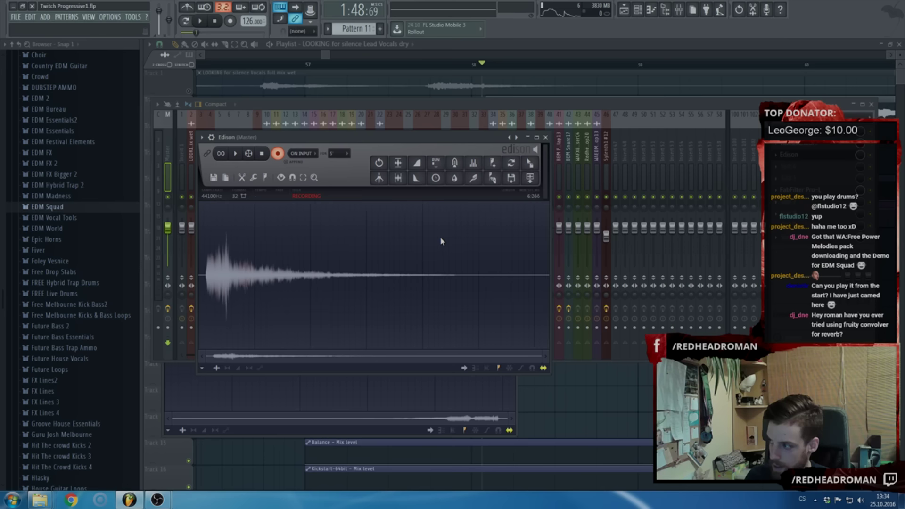
Stop the Edison recording, reverse it and select the reverb swell from the start to about 7:255
key(space)
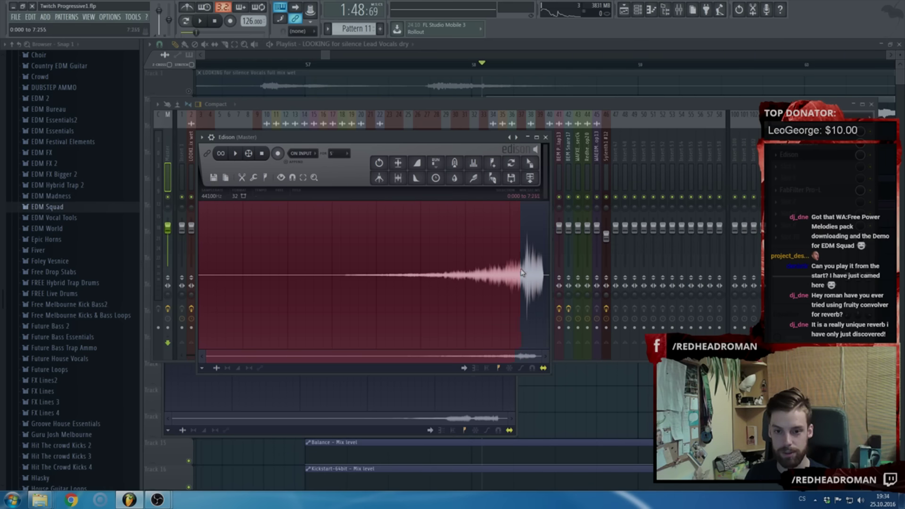
click(546, 281)
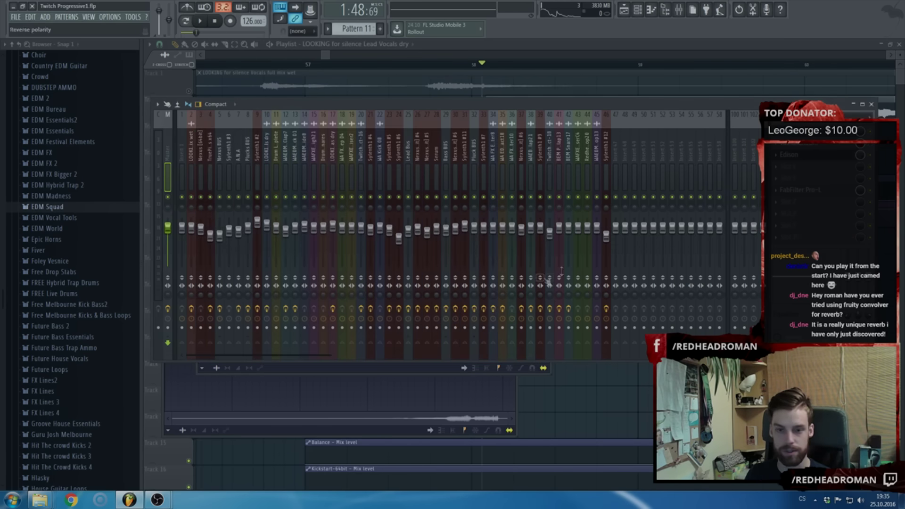
click(530, 87)
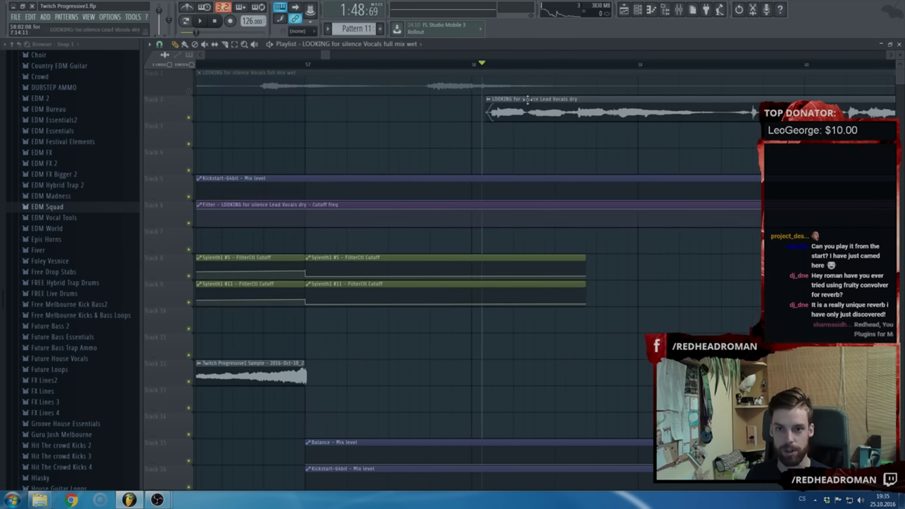
Select the reversed swell up to about 7:318 in the master track's Edison and place it as an audio clip on playlist Track 4
click(685, 14)
click(786, 143)
click(791, 157)
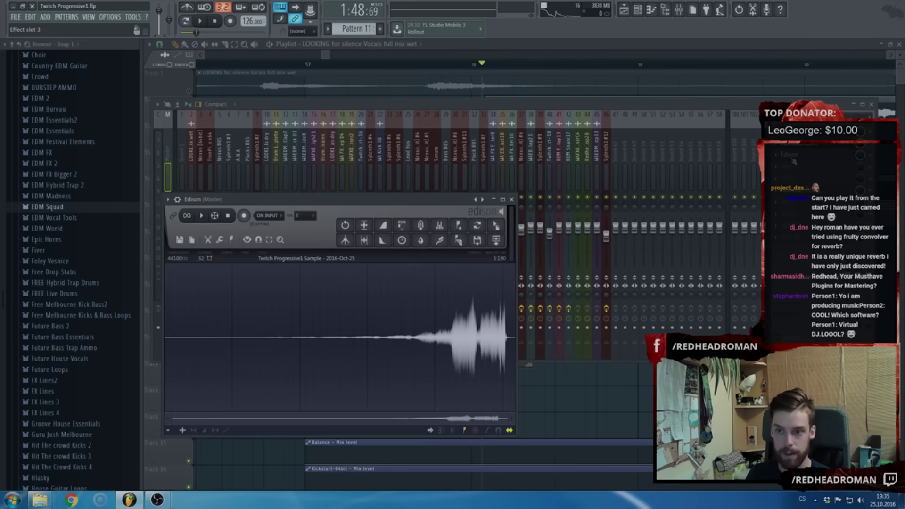
click(786, 142)
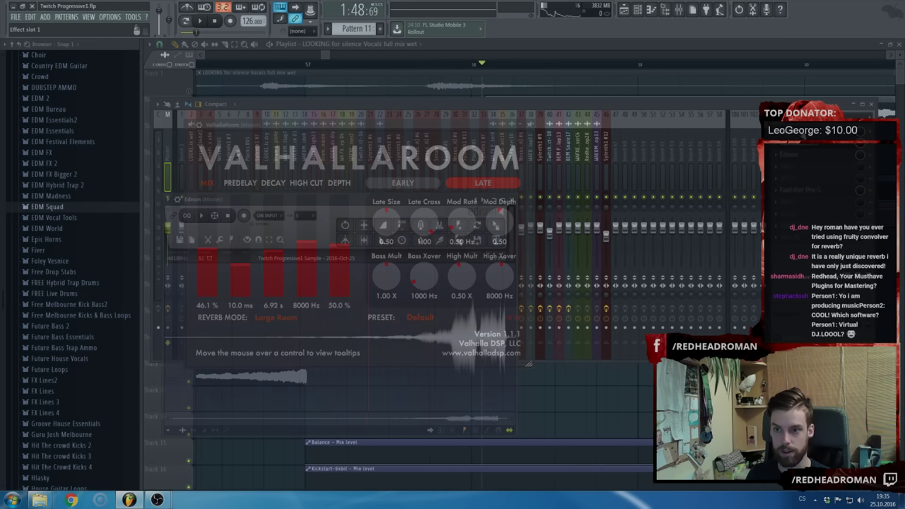
click(800, 162)
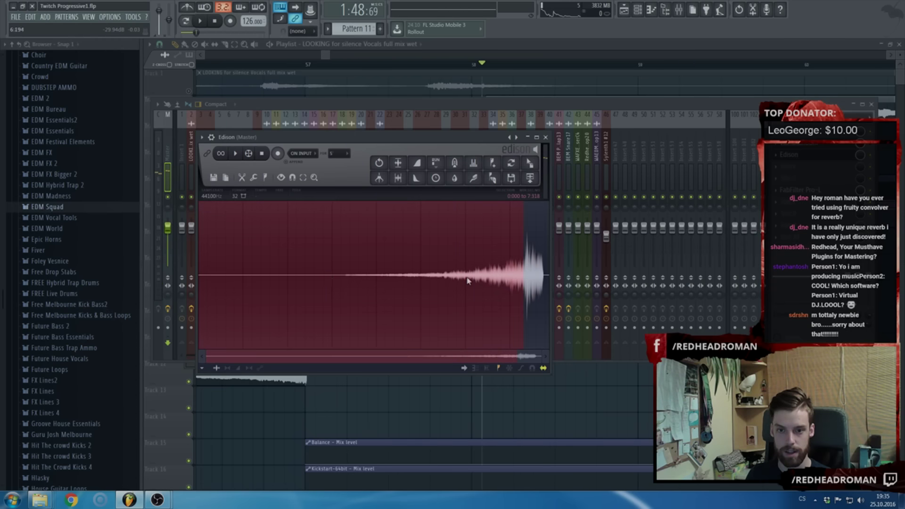
click(529, 163)
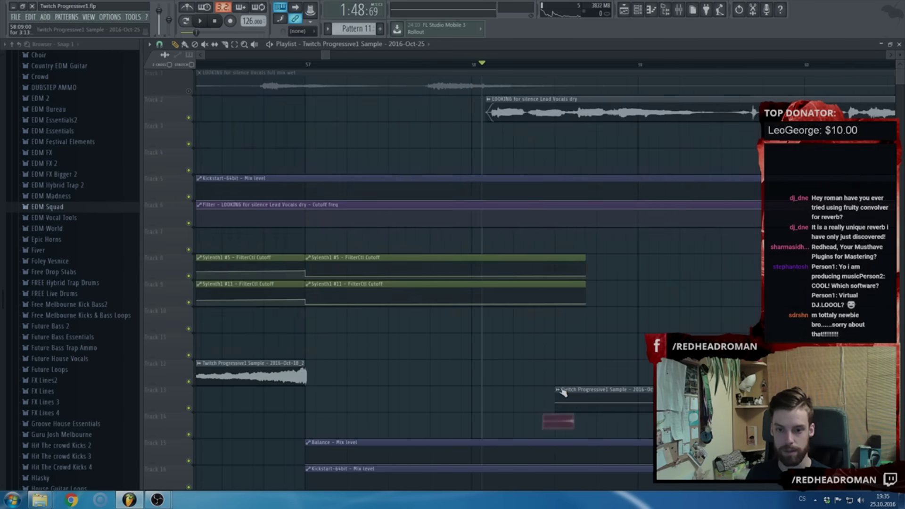
drag(580, 392, 384, 166)
scroll(498, 177, up, 4)
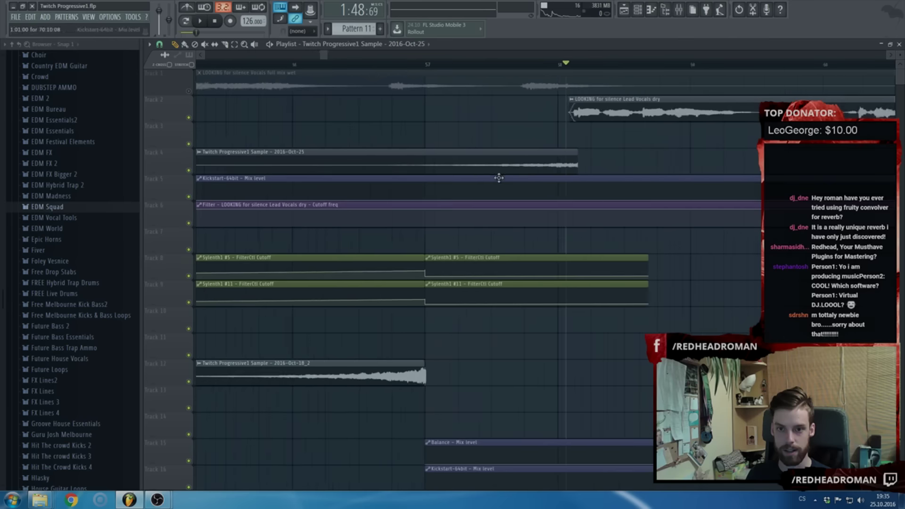
Turn on Normalize in the channel settings of the reversed sample
double_click(589, 162)
click(401, 275)
click(340, 280)
click(329, 318)
click(494, 173)
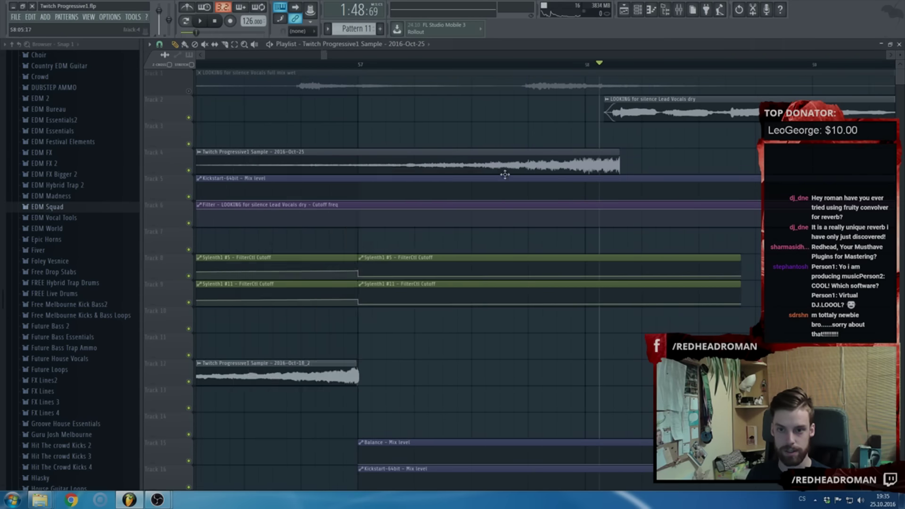
Route the reversed sample to mixer track 47 and load Fruity Delay Bank in its effect slot 3
scroll(577, 162, up, 2)
double_click(553, 162)
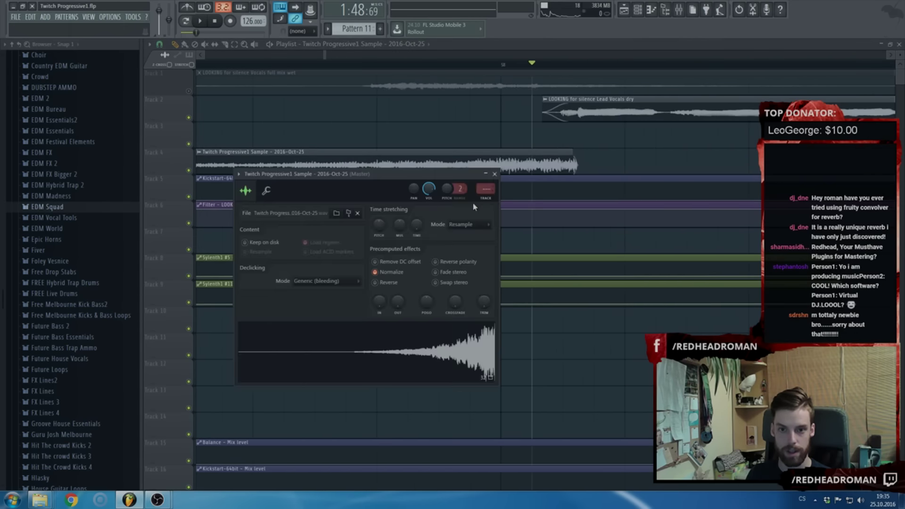
key(F9)
click(789, 164)
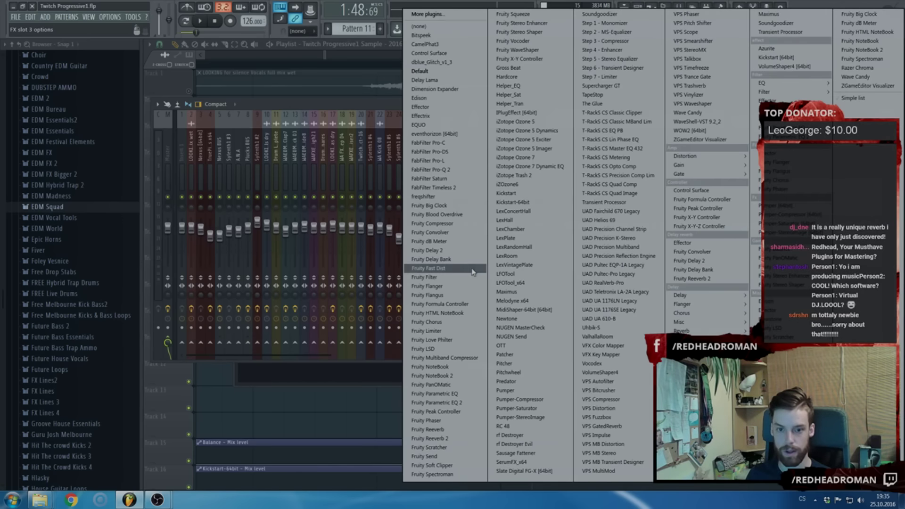
click(451, 262)
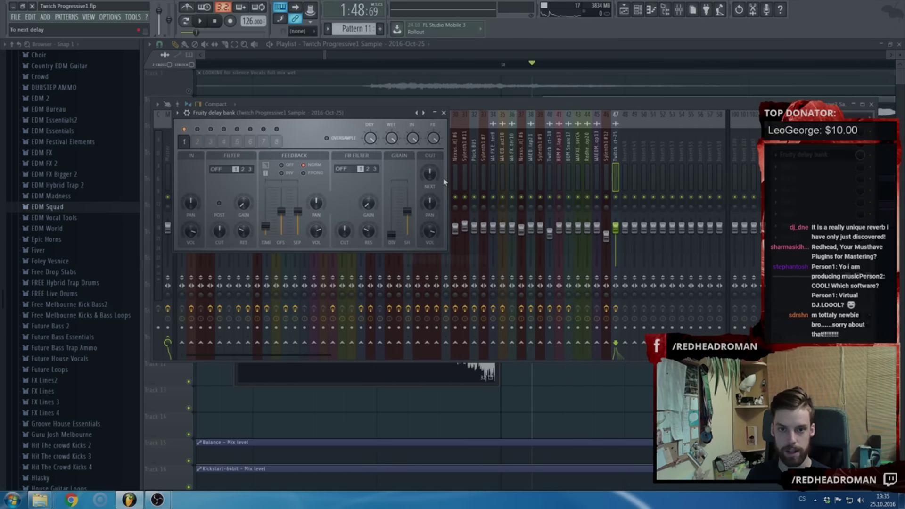
Load ValhallaRoom in effect slot 2 of the reversed sample's mixer track and lower its mix
click(423, 113)
click(438, 331)
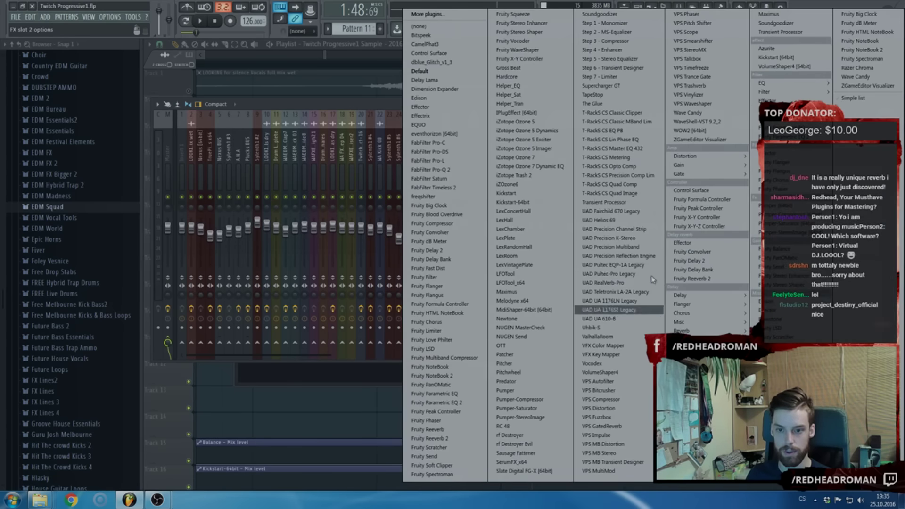
click(624, 340)
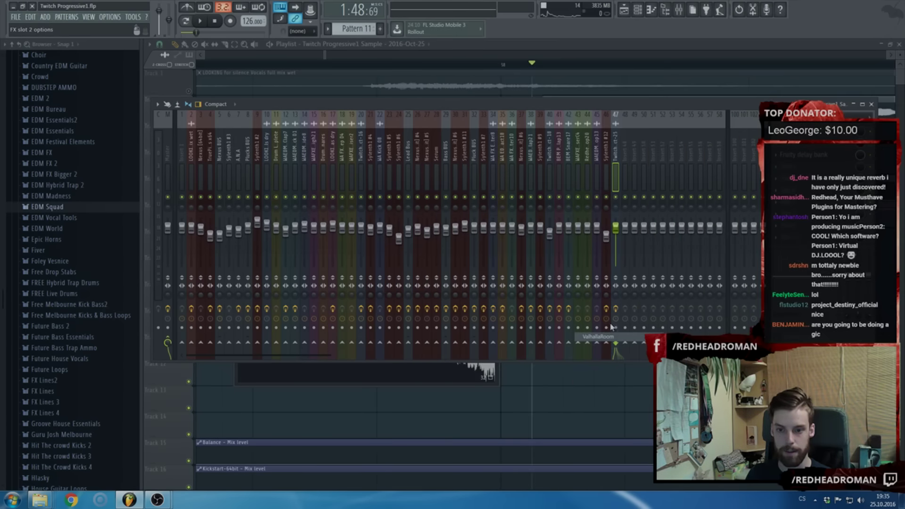
drag(189, 188, 187, 240)
click(504, 100)
Load FabFilter Pro-Q 2 in effect slot 1 and cut a bell band by about 7 dB around 260 Hz
click(776, 132)
click(707, 391)
click(776, 132)
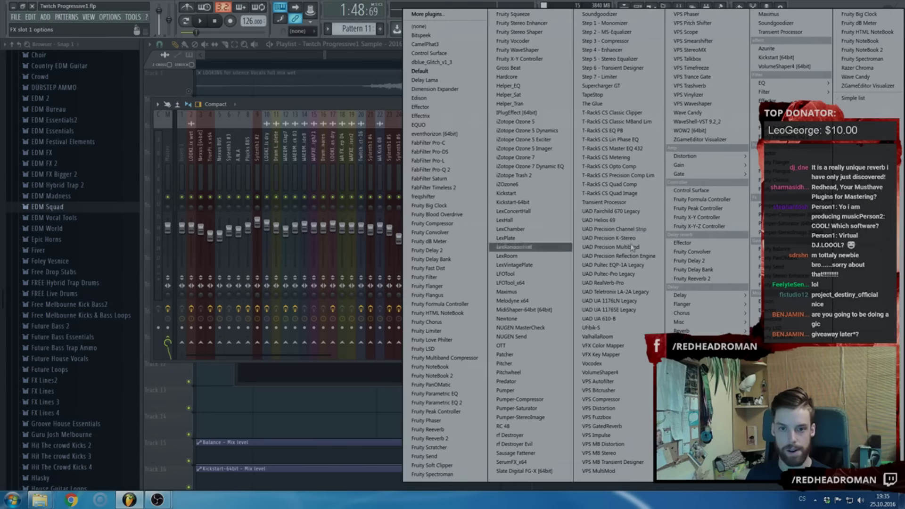
click(458, 172)
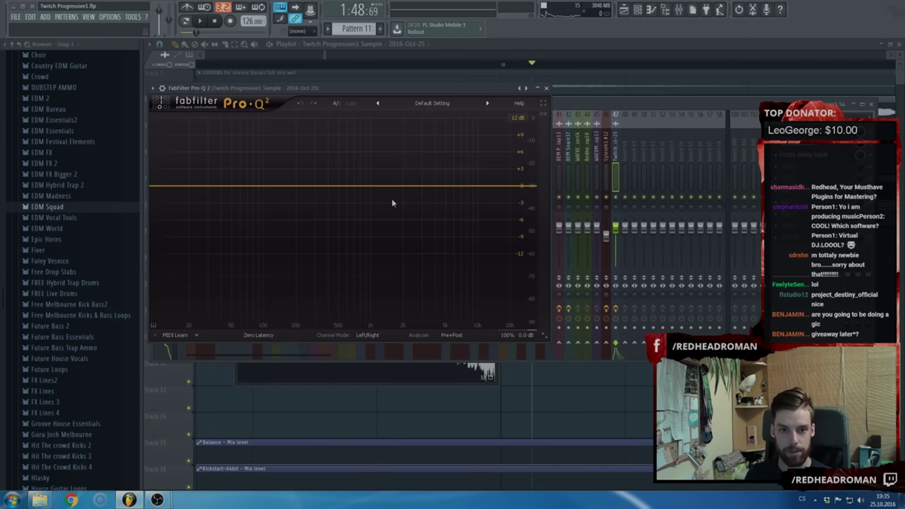
drag(334, 196, 311, 211)
Move the reversed clip up to Track 3 and add a second, low-frequency band to its Pro-Q 2
click(490, 53)
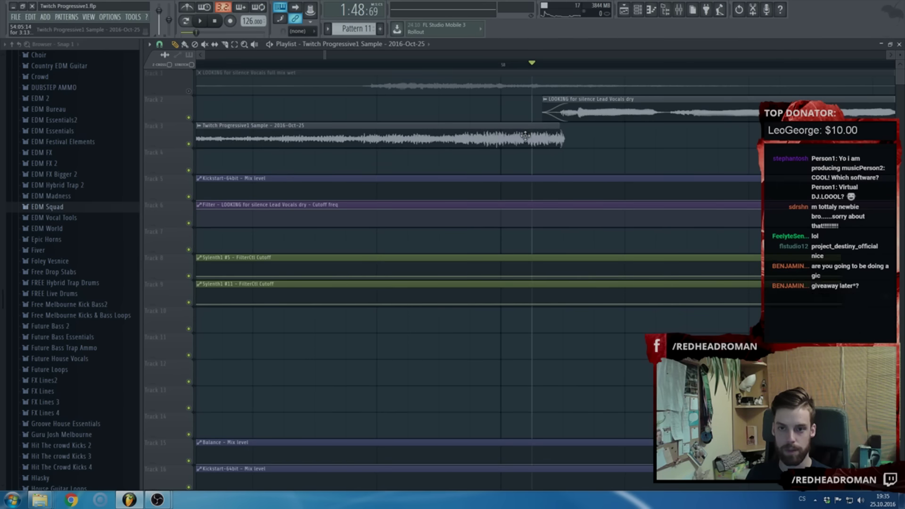
scroll(525, 129, down, 2)
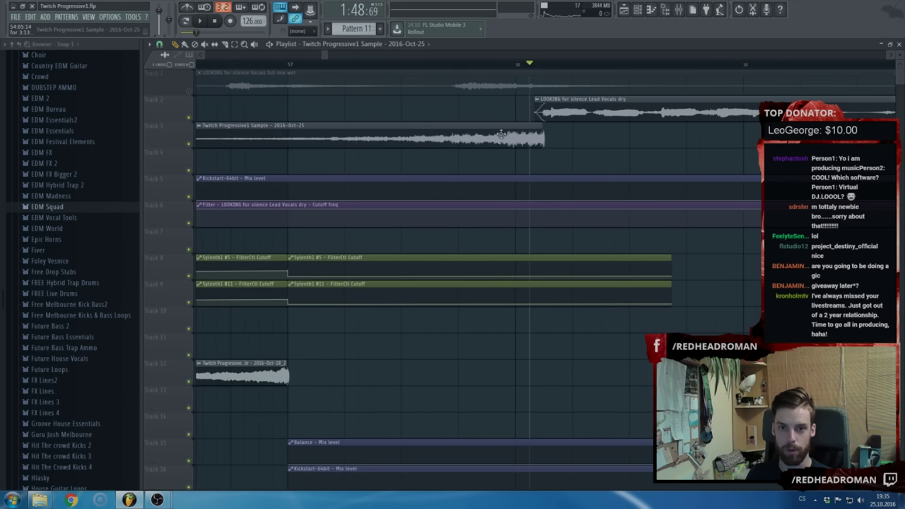
click(679, 11)
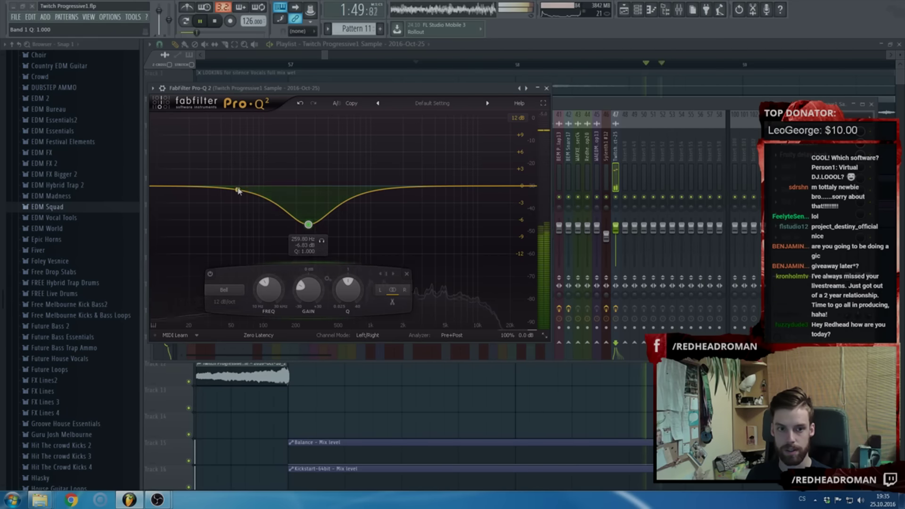
click(238, 190)
Shift the reversed clip on Track 3 slightly earlier so its peak ends at bar 58
click(457, 56)
scroll(462, 57, down, 3)
key(space)
drag(484, 143, 406, 143)
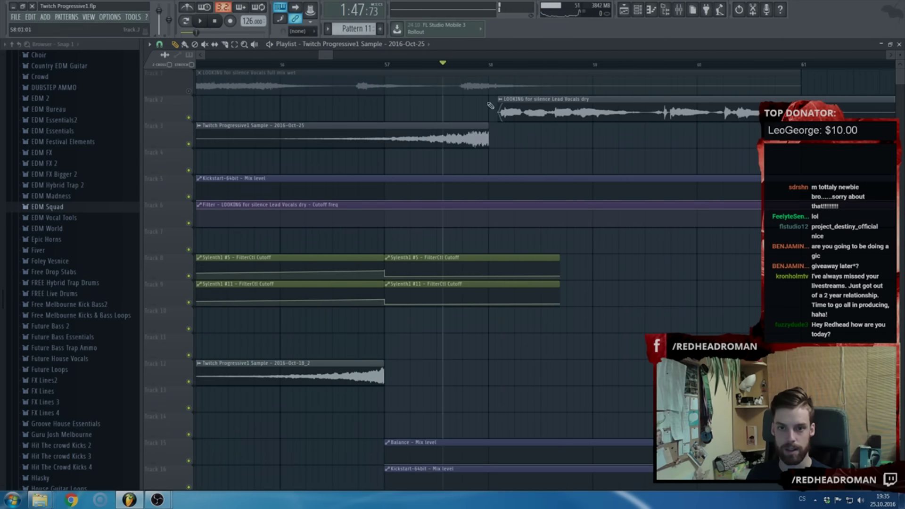
scroll(487, 103, down, 2)
Audition from just before bar 56 and try the reversed clip ending at bar 57
click(368, 65)
key(space)
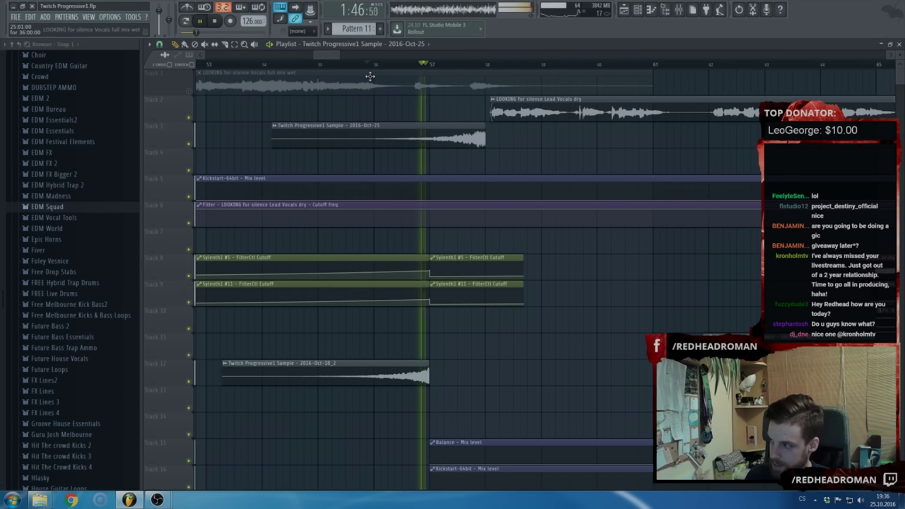
key(space)
drag(471, 140, 415, 139)
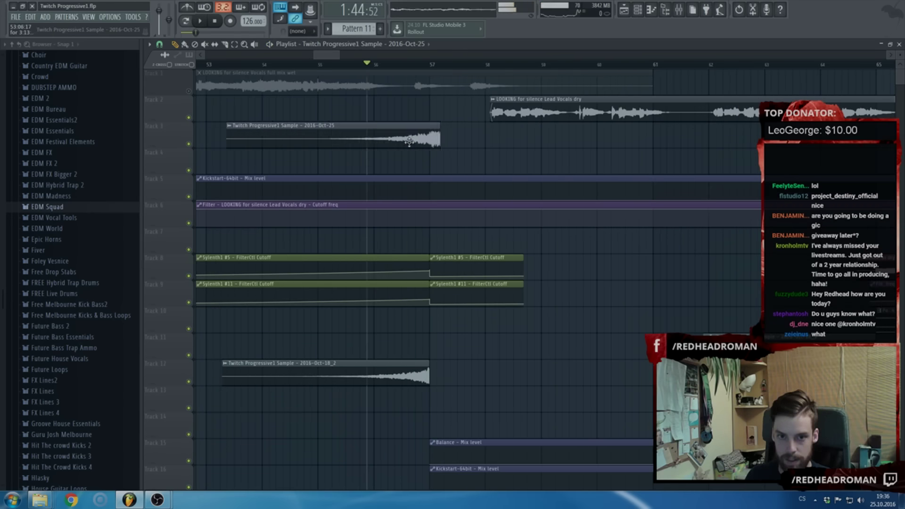
key(space)
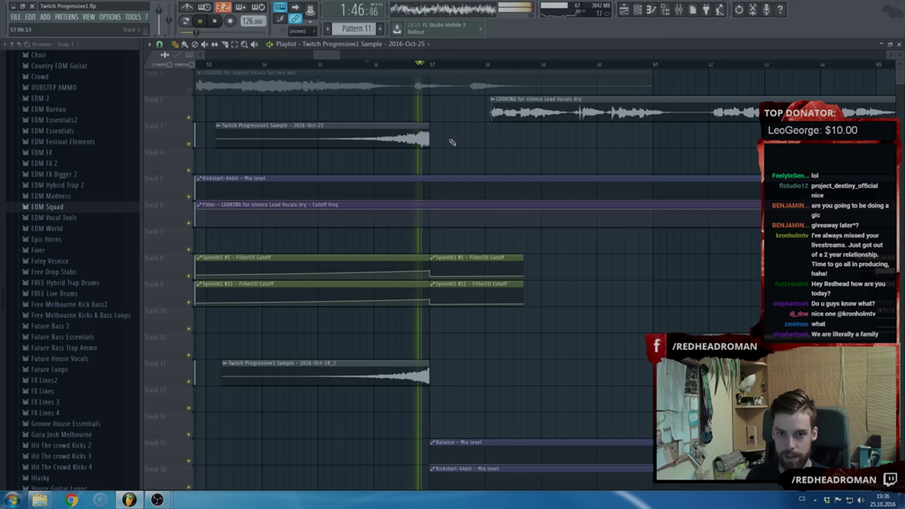
Move the reversed clip back to end at bar 58 and lower its channel volume slightly during playback
double_click(403, 139)
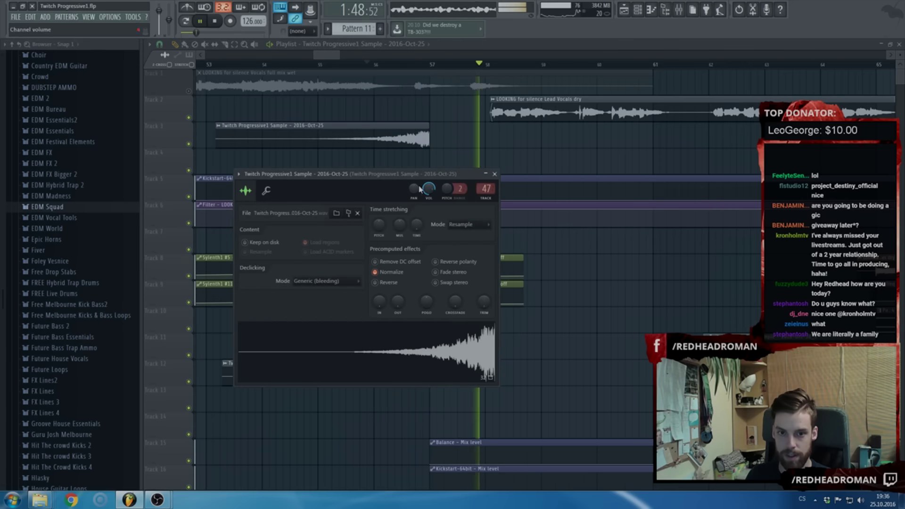
key(Escape)
key(space)
drag(413, 141, 425, 140)
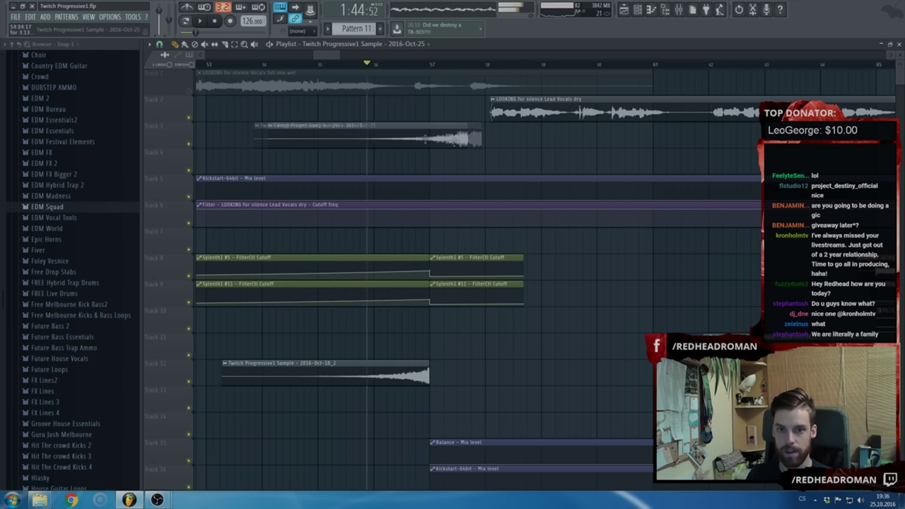
key(space)
double_click(461, 142)
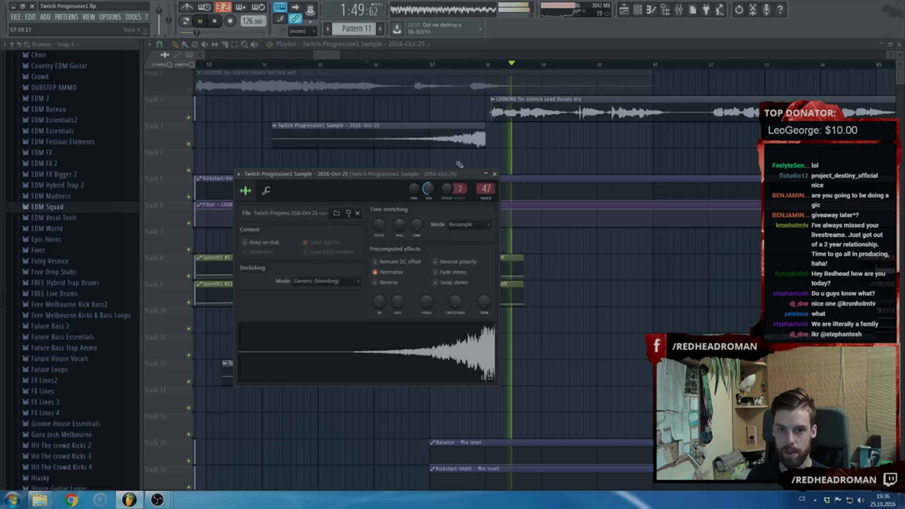
Nudge the reversed clip later so it ends just past bar 58, overlapping the start of the dry lead vocal, and audition it
key(space)
drag(462, 136, 472, 135)
key(space)
double_click(472, 135)
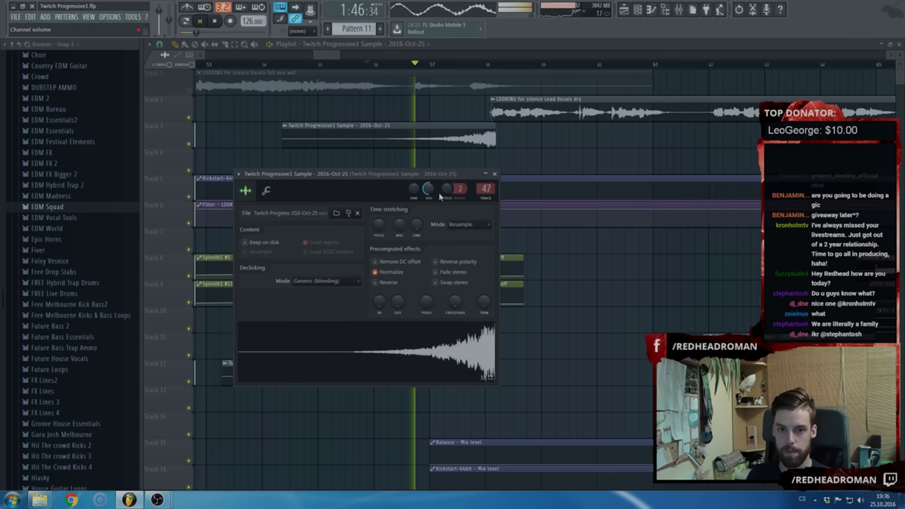
In the sample's Pro-Q 2, deepen the bell cut to about -8.4 dB at 276 Hz and add a high-frequency boost of about 3 dB
key(F9)
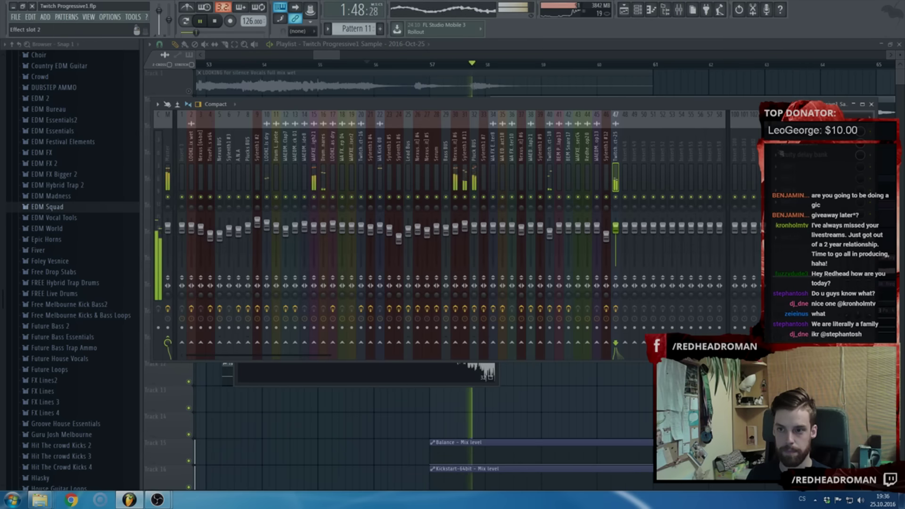
click(803, 132)
key(space)
key(space)
drag(307, 225, 311, 233)
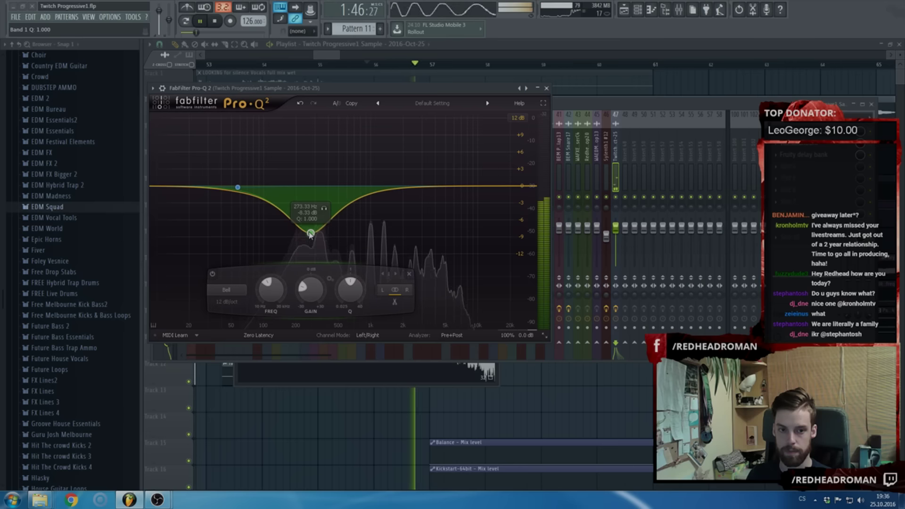
drag(470, 186, 472, 168)
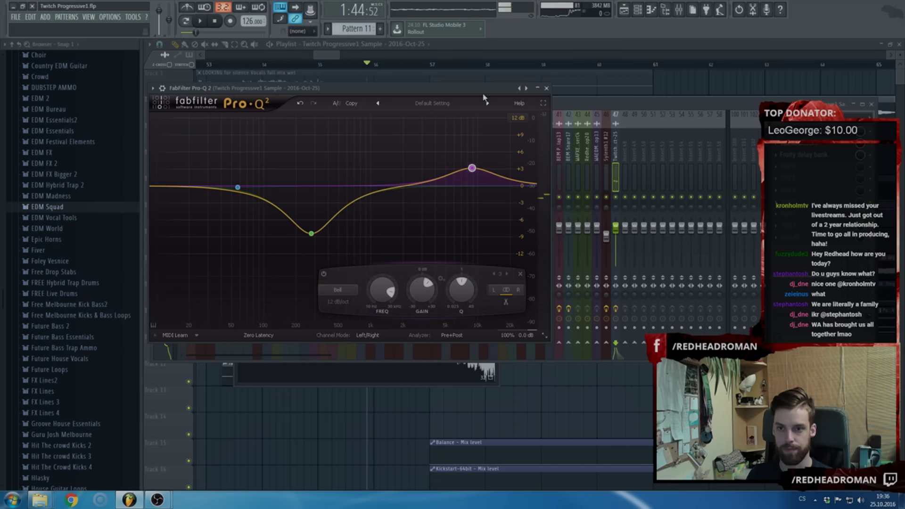
Select the playlist time range from bar 57 to just past bar 58, covering the end of the reversed clip
click(477, 46)
scroll(464, 122, up, 4)
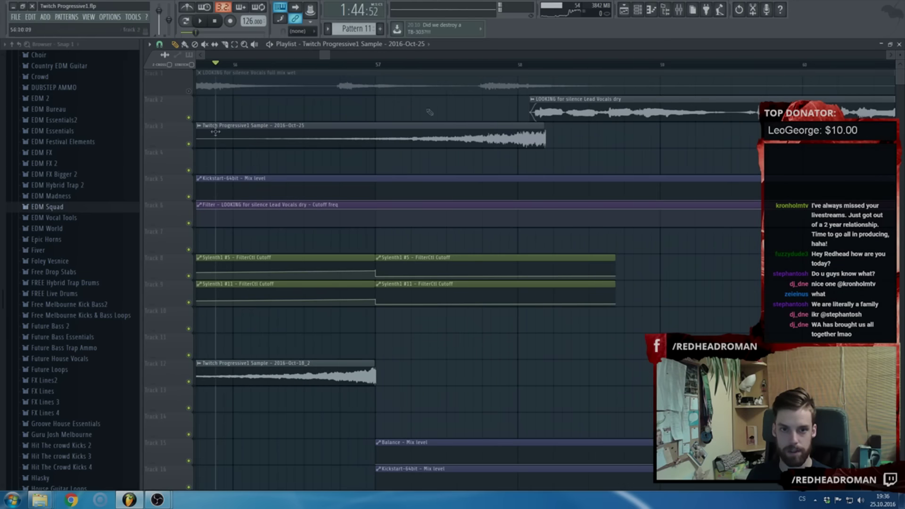
drag(377, 65, 552, 73)
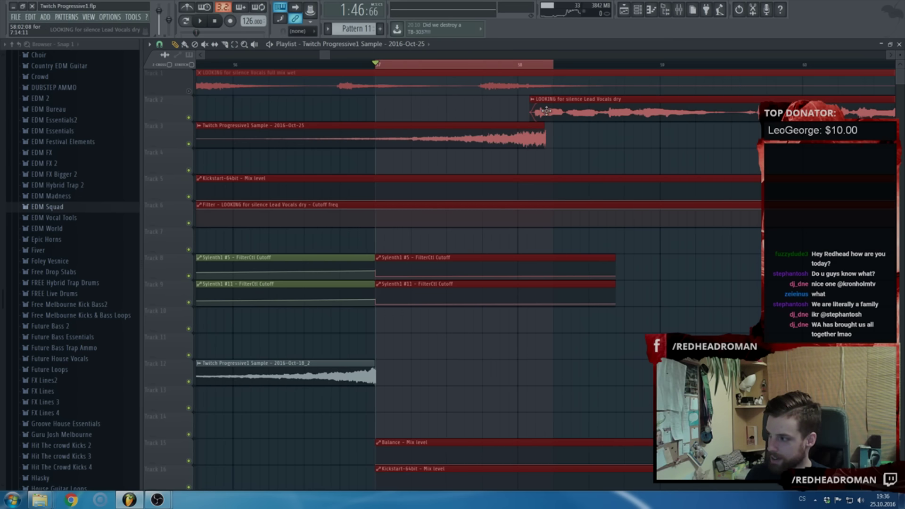
Solo the reversed sample's mixer track and change its Pro-Q 2 bell cut to a Low Cut at about 622 Hz
click(683, 12)
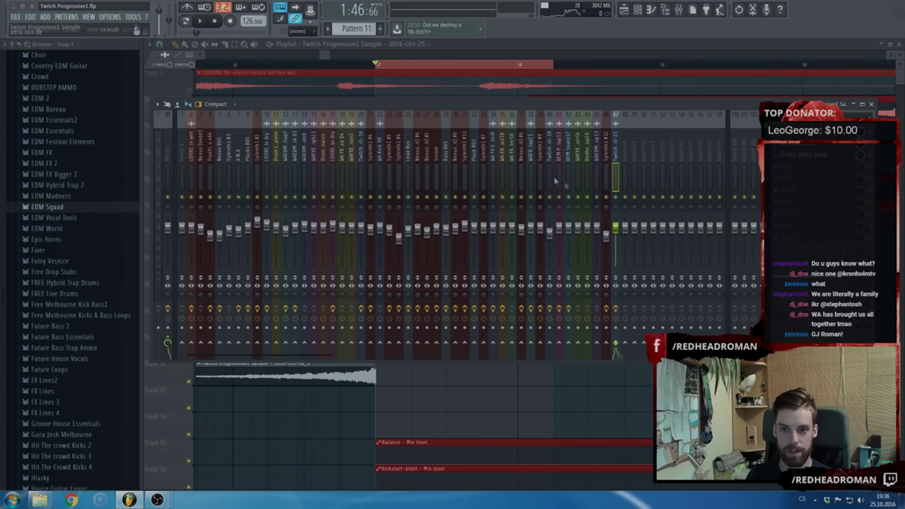
right_click(616, 197)
click(803, 134)
key(space)
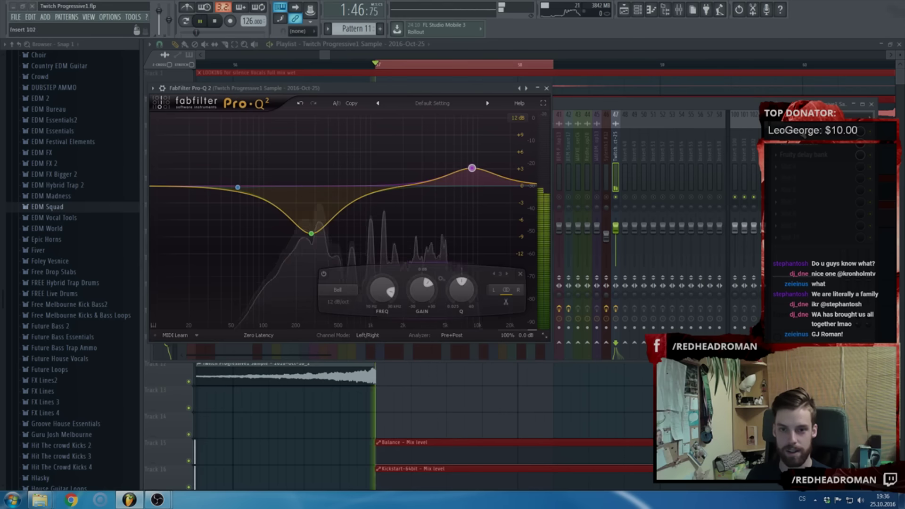
double_click(311, 233)
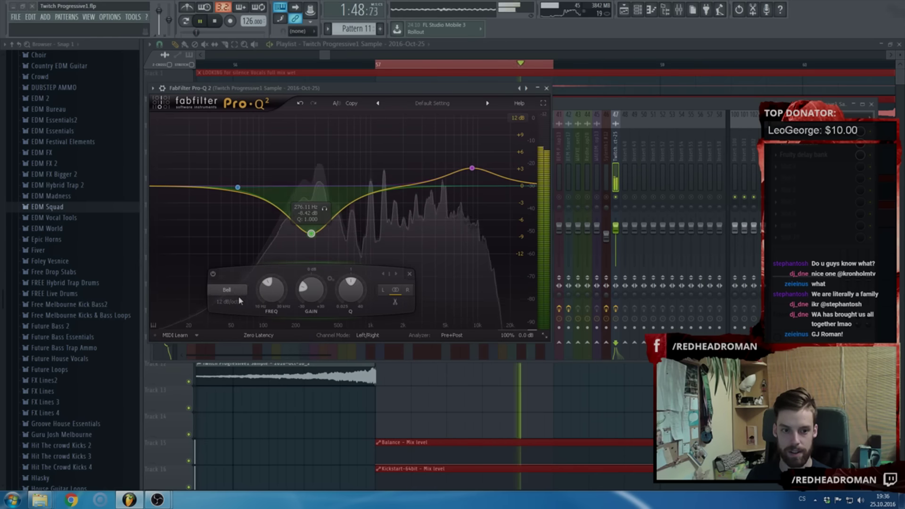
click(227, 290)
click(243, 323)
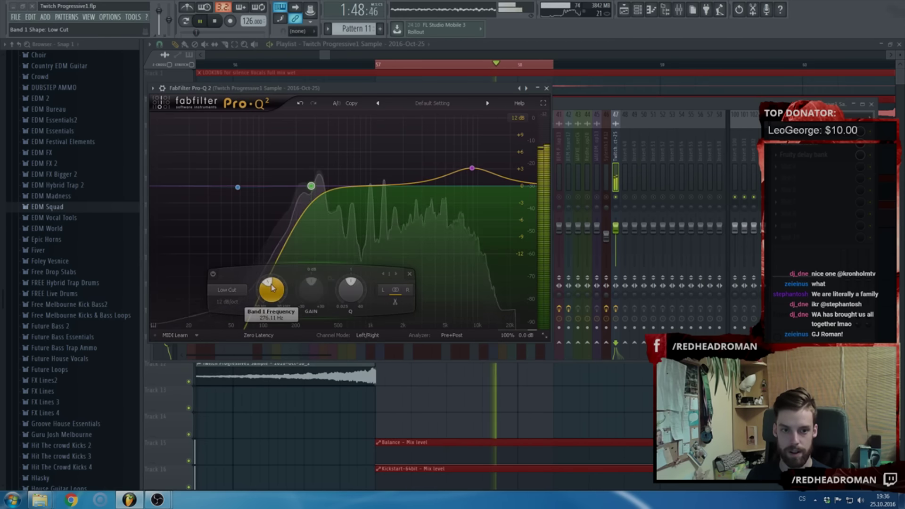
drag(311, 187, 348, 187)
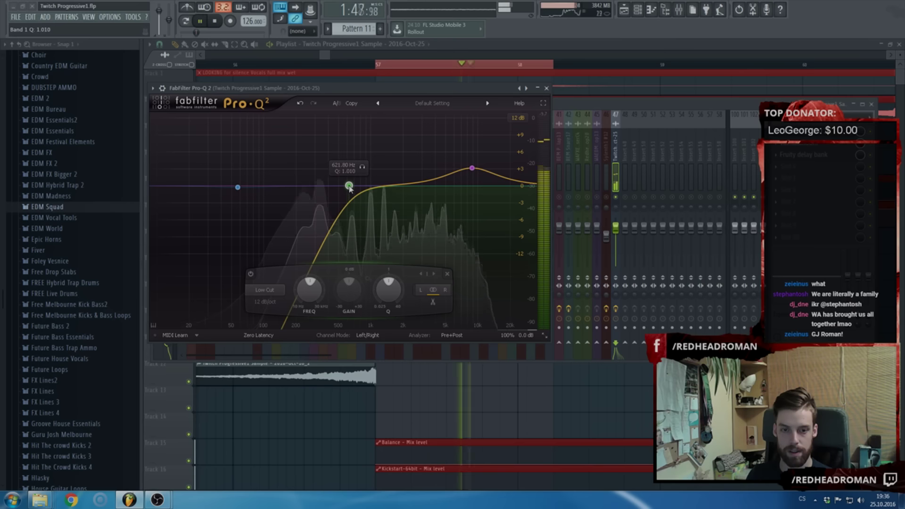
Add a gentle bell boost near 1957 Hz in Pro-Q 2 and raise the high-frequency bell to about 4.8 dB near 9.8 kHz
click(402, 164)
drag(401, 164, 402, 168)
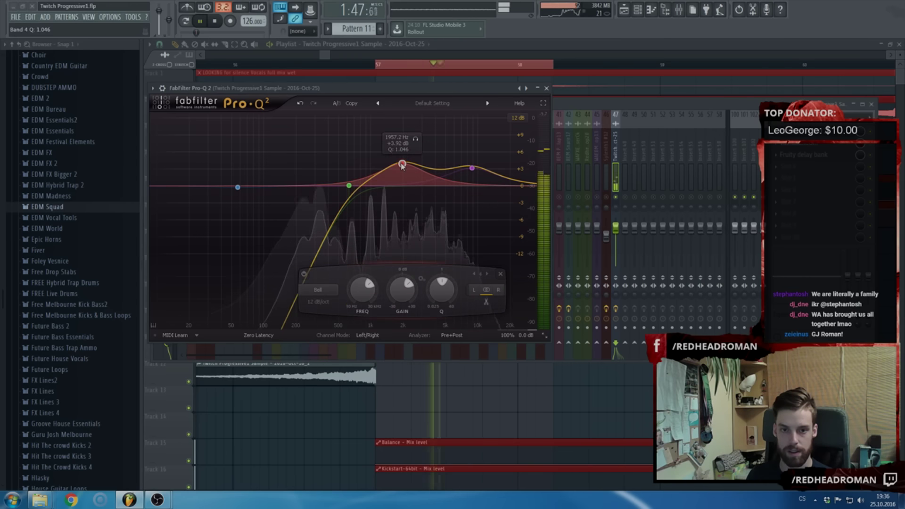
drag(471, 168, 476, 157)
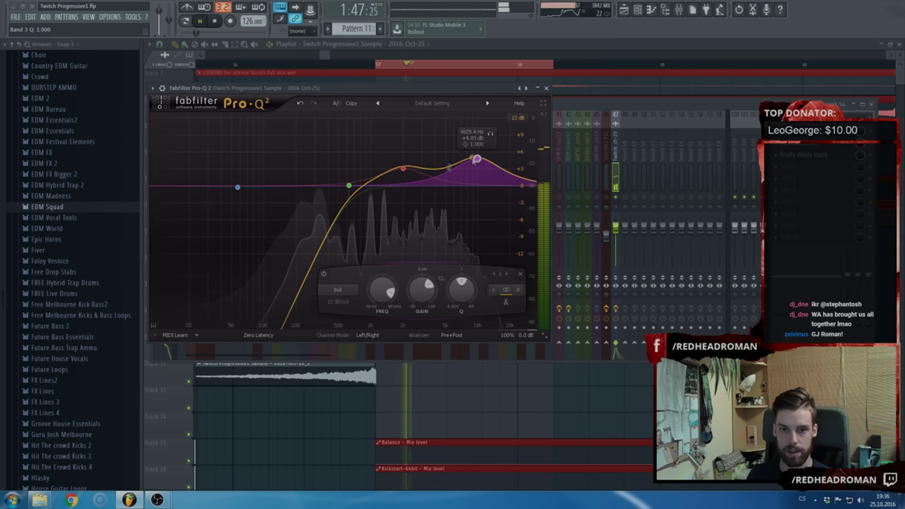
drag(403, 168, 403, 172)
key(Escape)
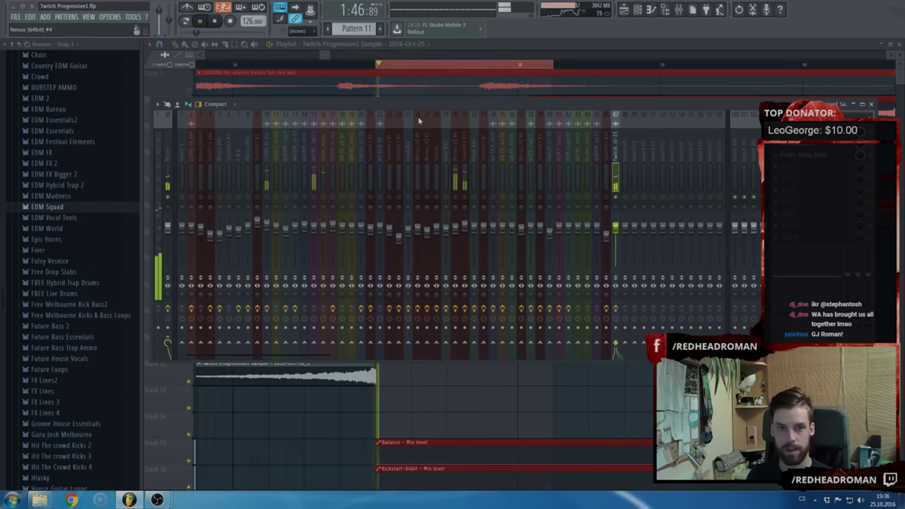
Stop playback and save the project
key(F9)
key(space)
key(ctrl+s)
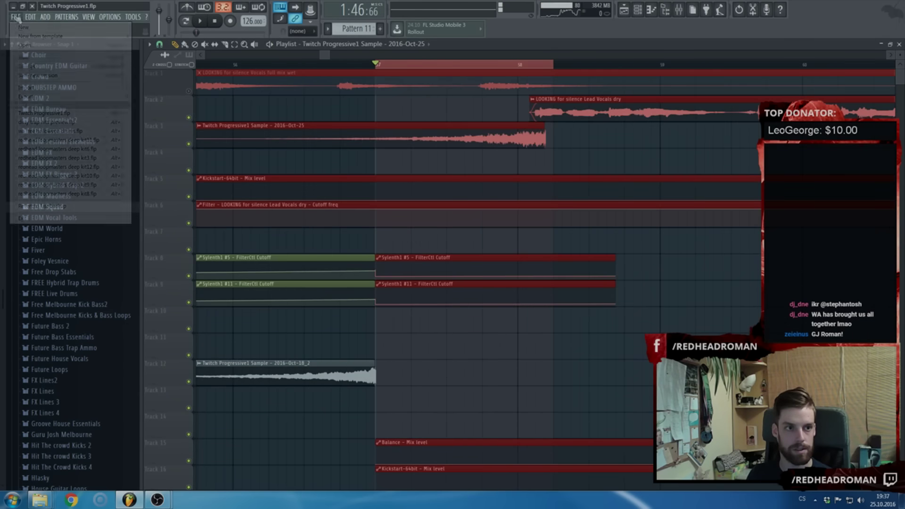
Add Fruity Stereo Shaper to the reversed sample's mixer track with the "mega husty stereo seamless !! sluchatka" preset, and unsolo the track
click(683, 12)
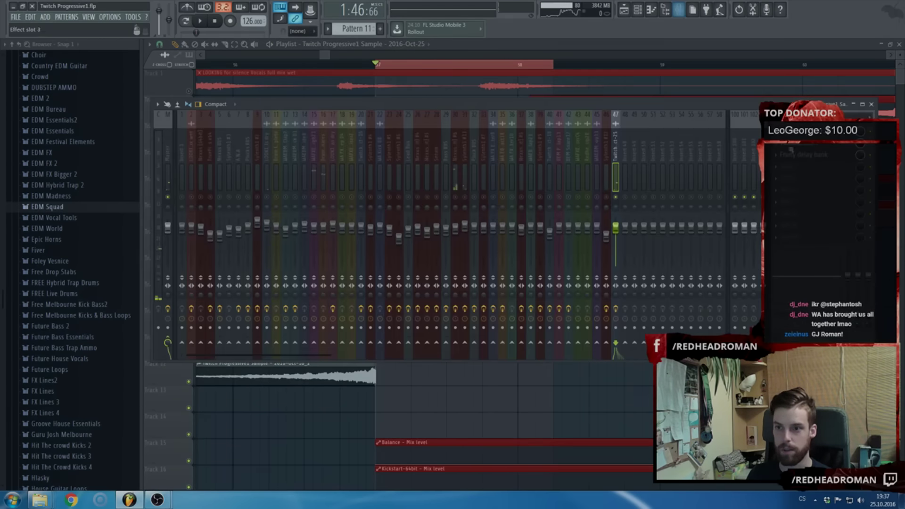
click(796, 169)
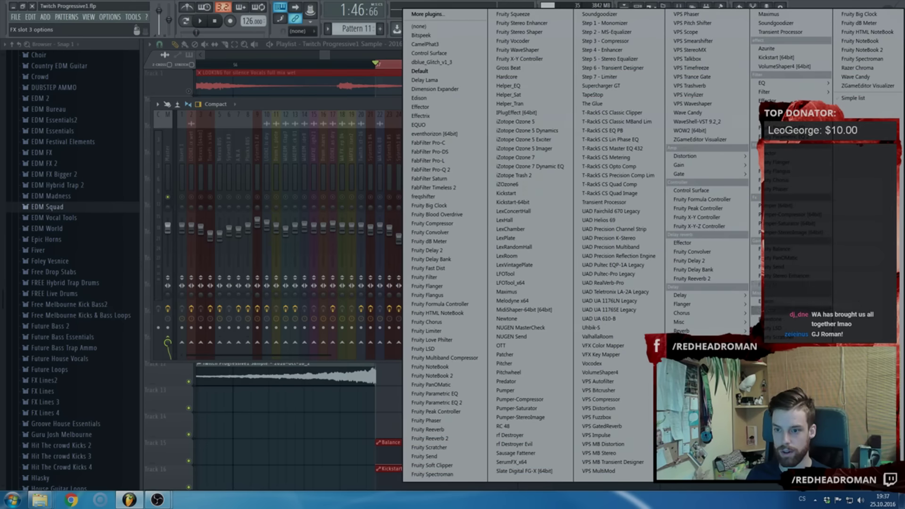
click(782, 285)
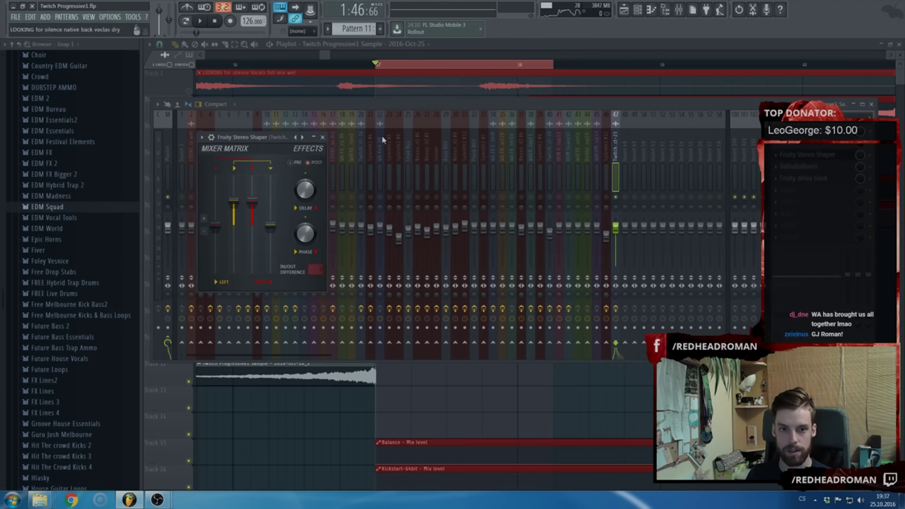
right_click(304, 137)
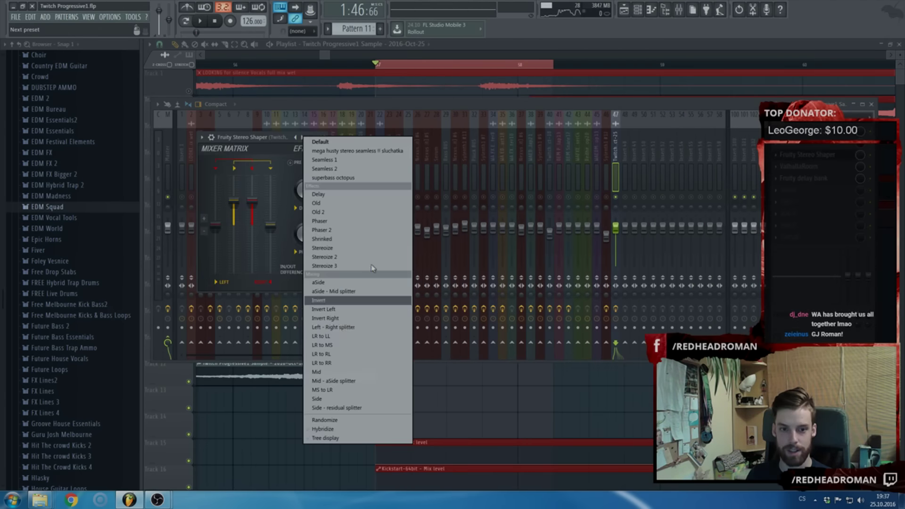
click(371, 151)
click(323, 137)
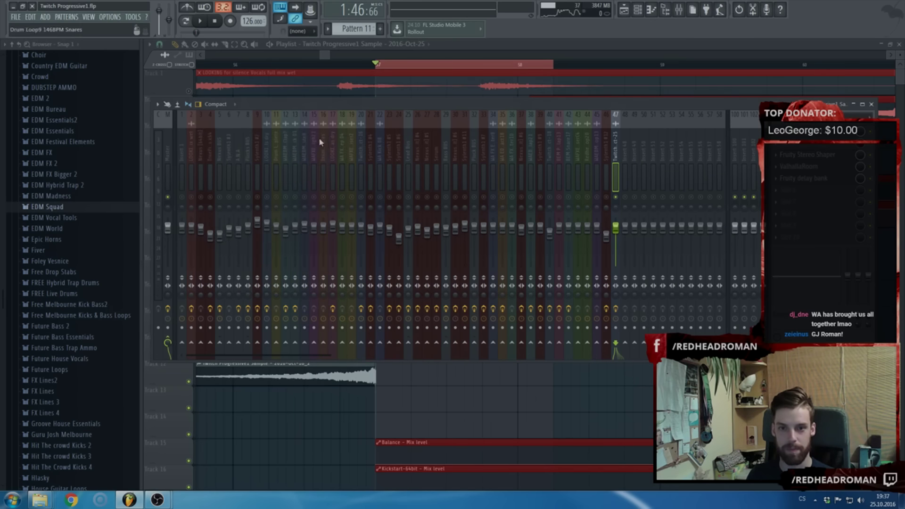
right_click(615, 197)
Clear the time selection, move the reversed clip slightly earlier so it ends around the dry lead vocal's start, and audition it
ctrl+click(544, 74)
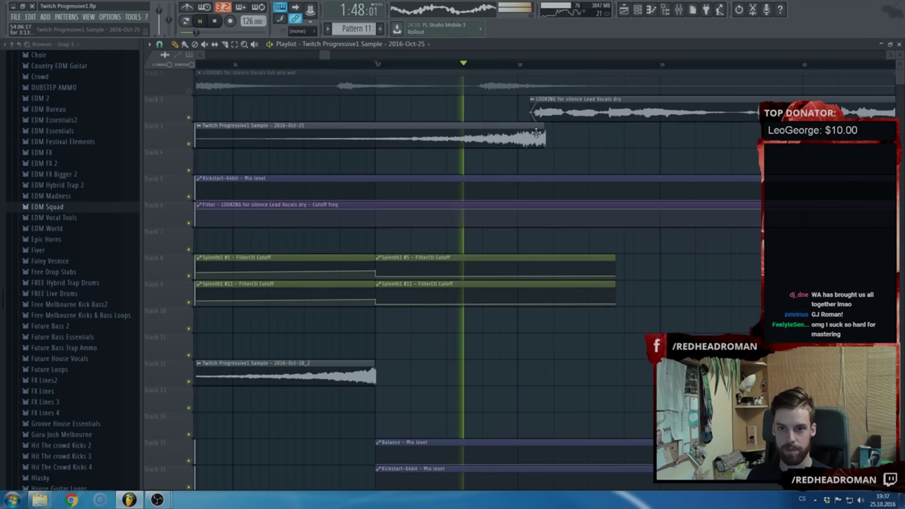
drag(545, 139, 516, 139)
key(space)
key(space)
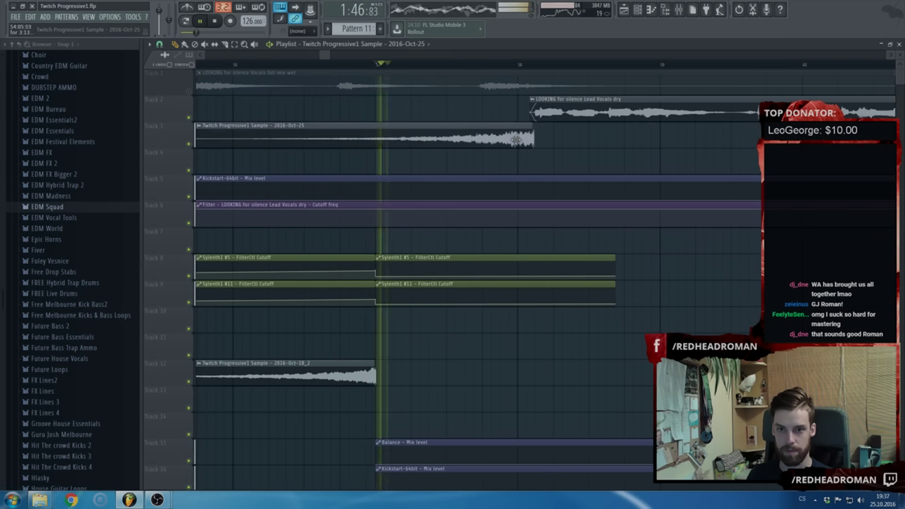
scroll(498, 215, down, 5)
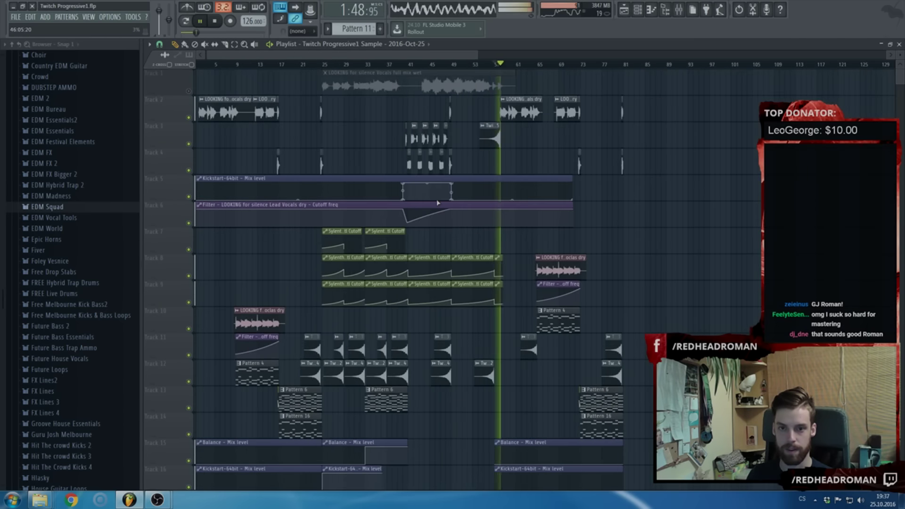
scroll(438, 204, down, 5)
key(space)
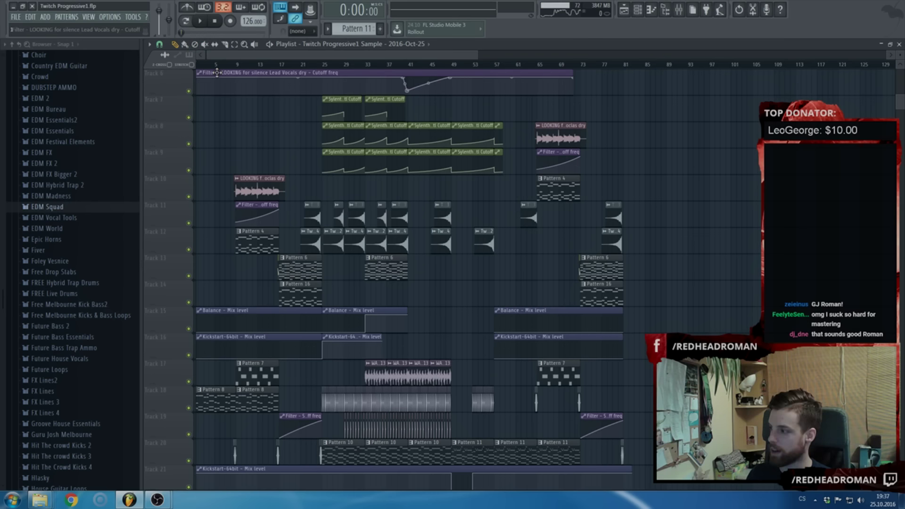
Play the song from the beginning and review the vocal, synth, drum and effect tracks of the intro
scroll(185, 187, up, 5)
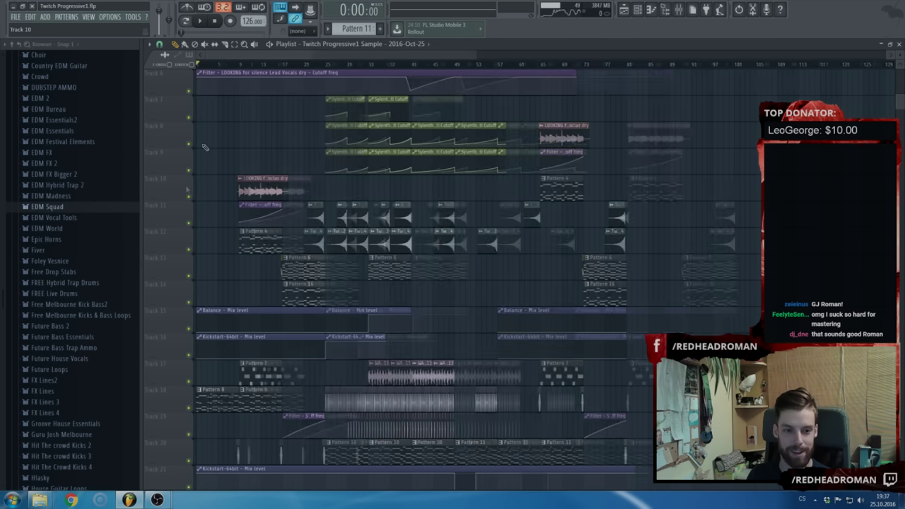
scroll(250, 228, down, 11)
scroll(260, 265, up, 15)
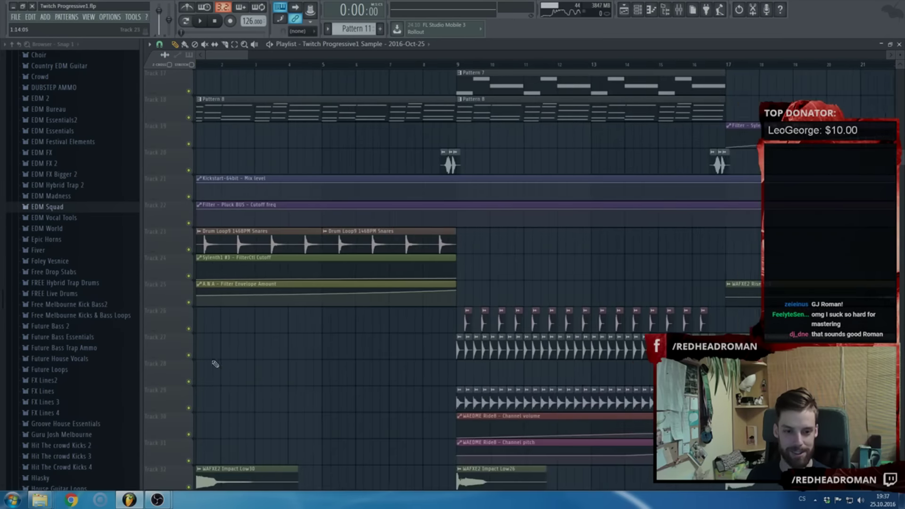
scroll(232, 369, up, 3)
scroll(273, 248, down, 3)
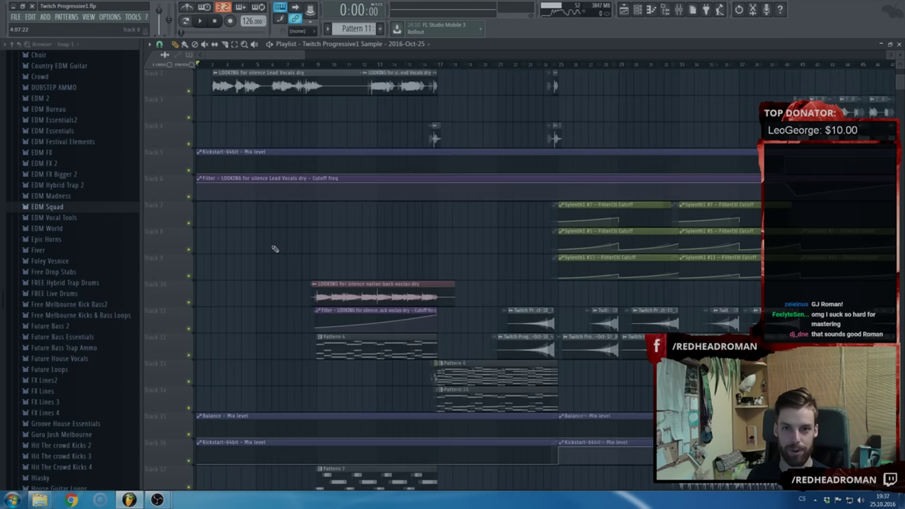
scroll(275, 249, up, 1)
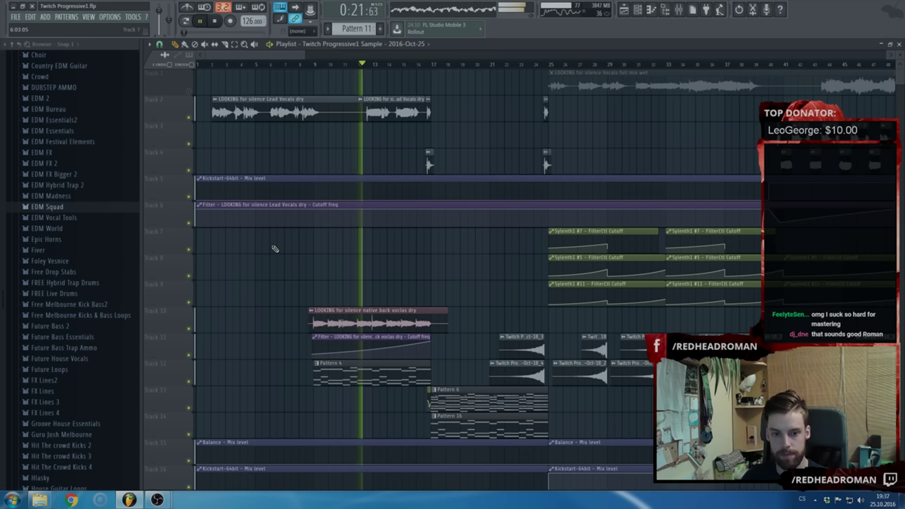
scroll(278, 248, down, 6)
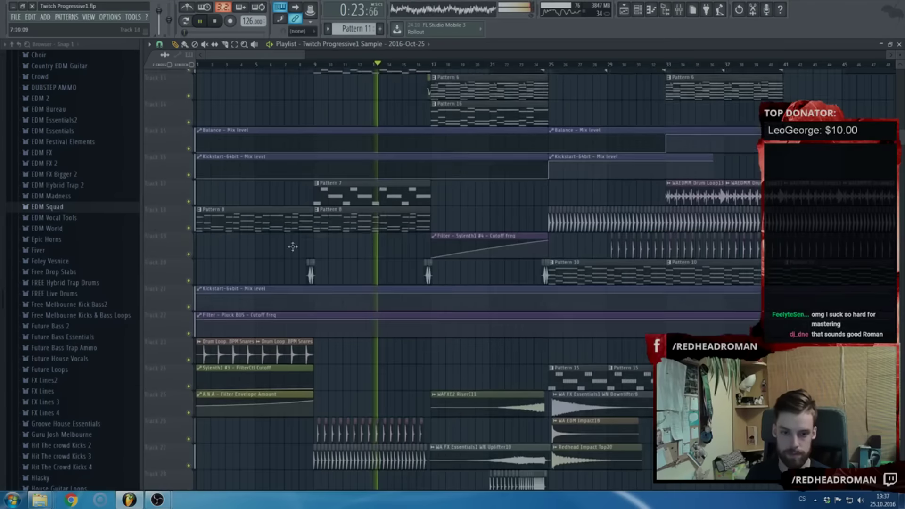
scroll(292, 246, up, 3)
scroll(386, 370, down, 3)
scroll(385, 370, down, 1)
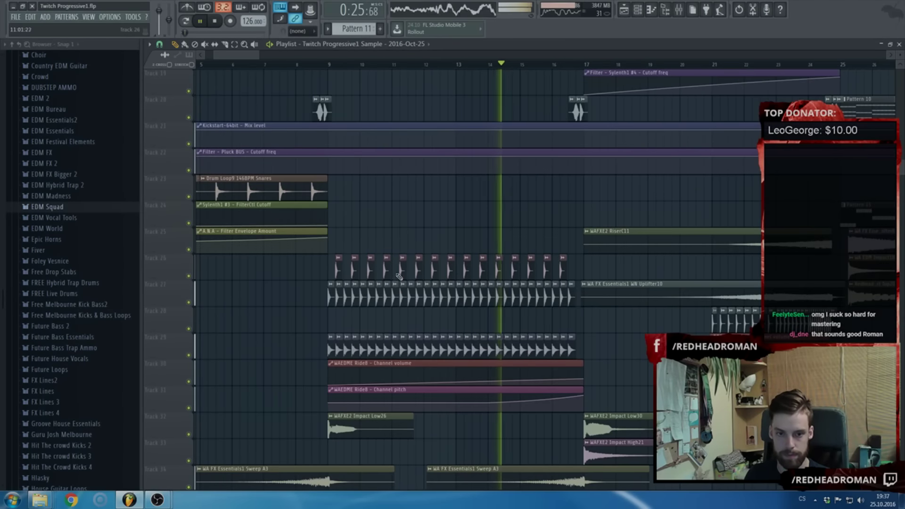
Check the WAEDME Kick F4 sample's channel settings and the mixer levels while the song plays
double_click(379, 293)
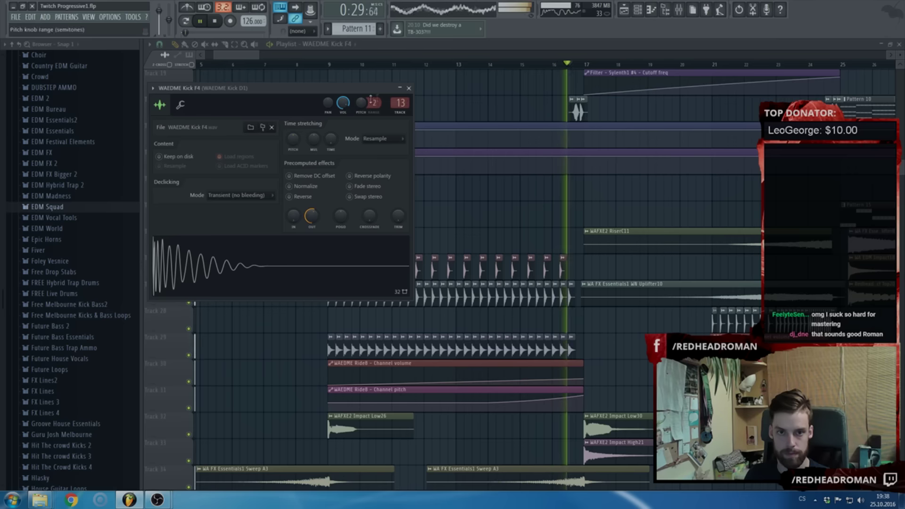
click(408, 88)
scroll(424, 174, down, 3)
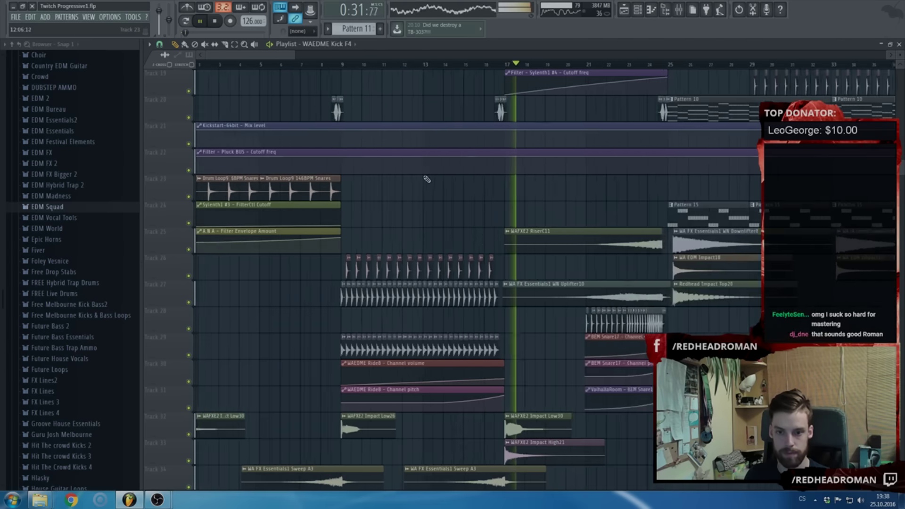
scroll(594, 206, up, 4)
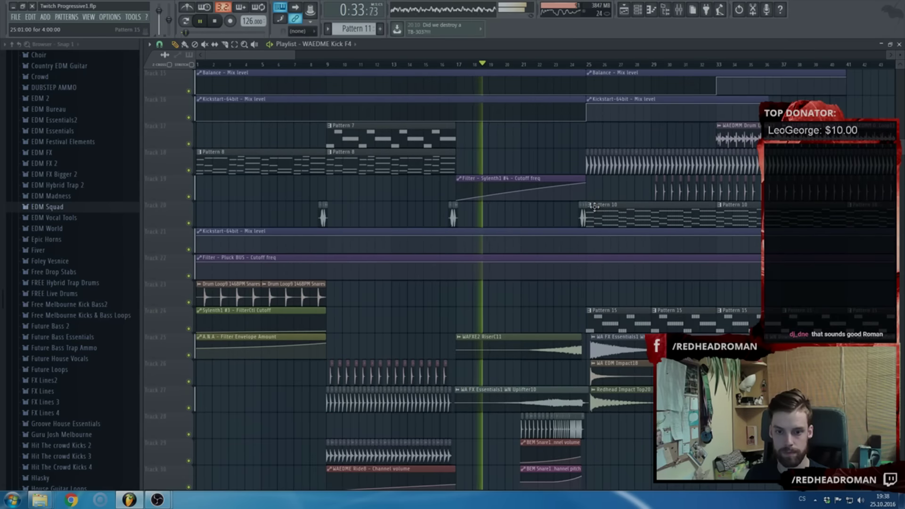
scroll(594, 205, up, 5)
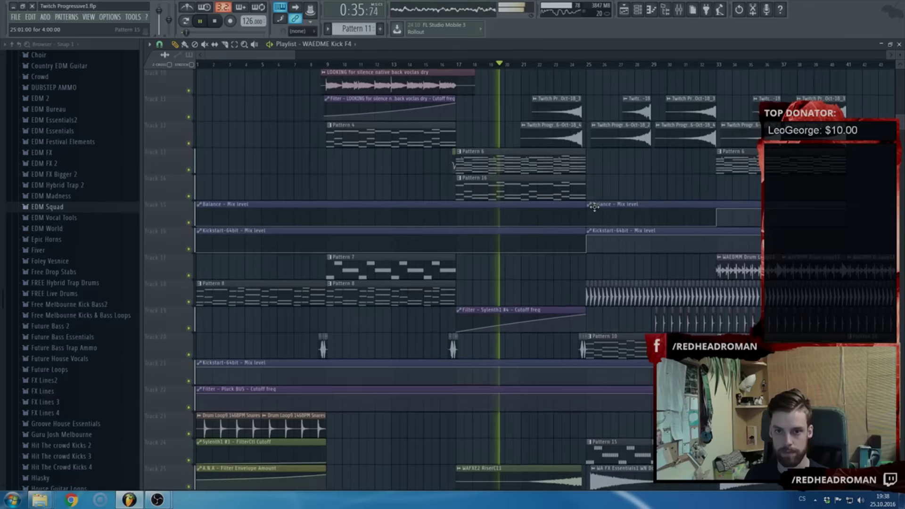
click(679, 9)
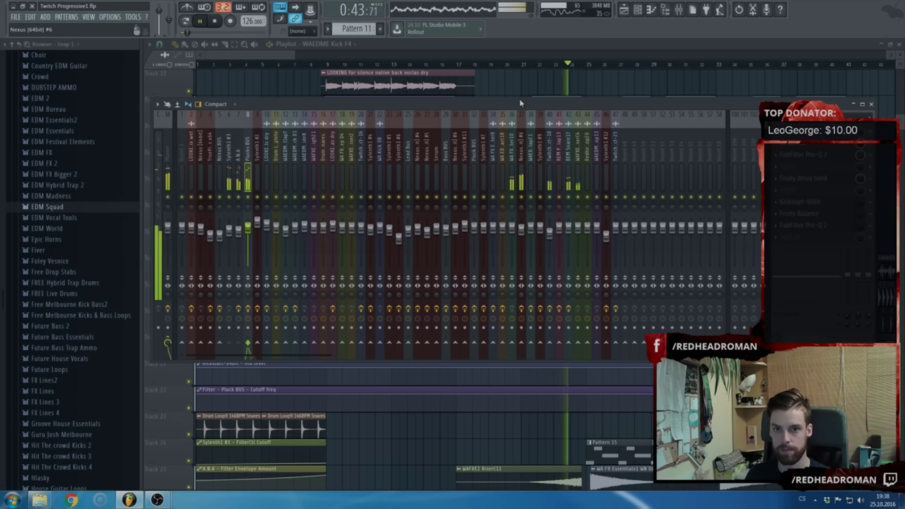
key(F9)
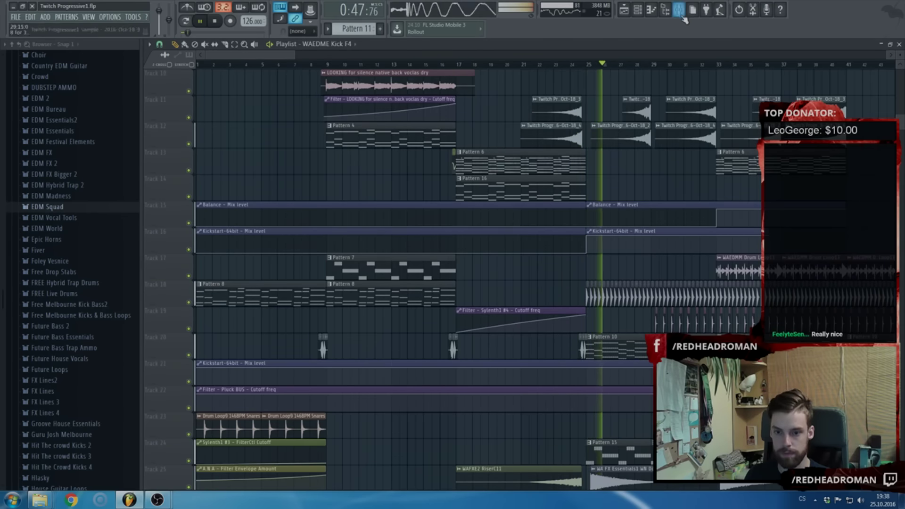
Check the channel settings of WA EDM Impact18 and WN Downlifter8 at bar 25, and set Redhead Impact Top20's volume to 36%
scroll(681, 212, down, 6)
scroll(621, 264, up, 4)
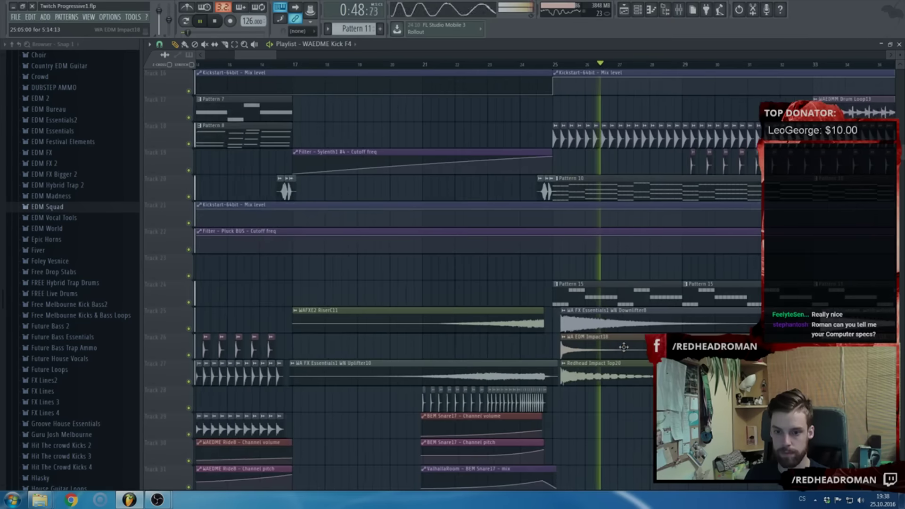
double_click(581, 350)
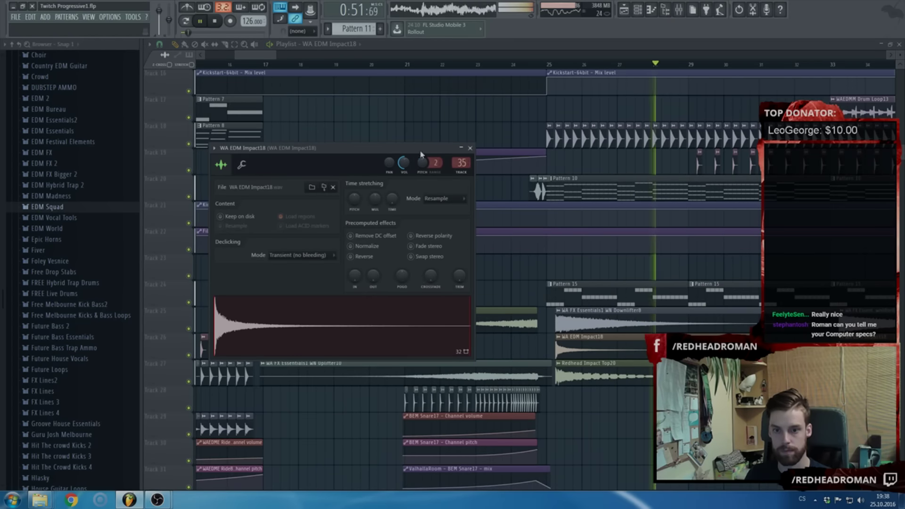
click(469, 148)
double_click(579, 324)
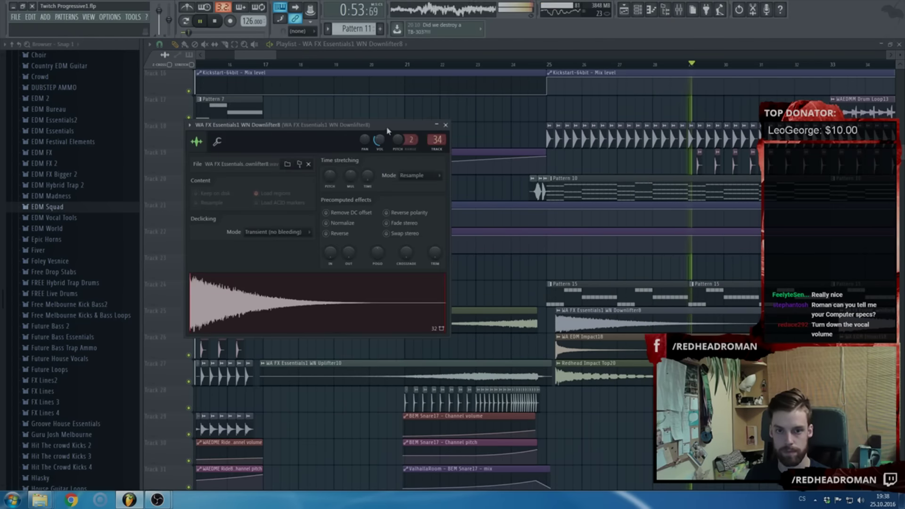
click(445, 125)
double_click(589, 375)
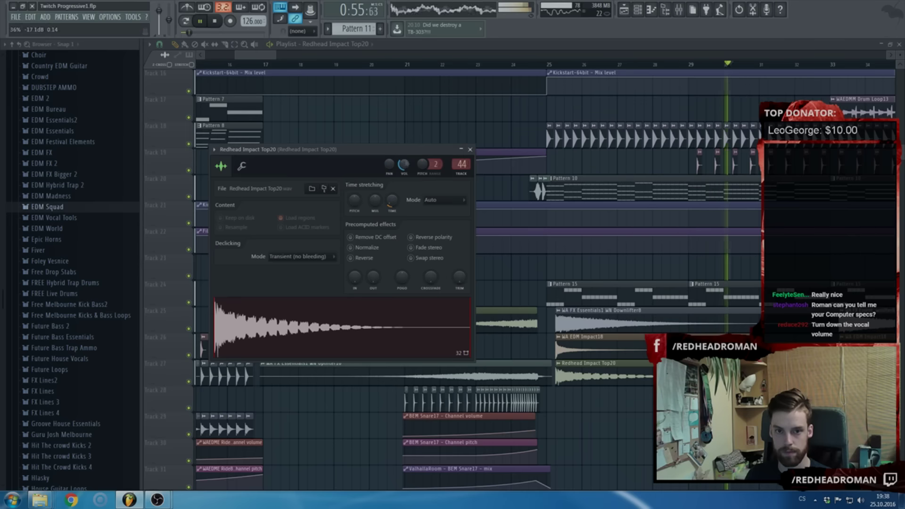
click(469, 148)
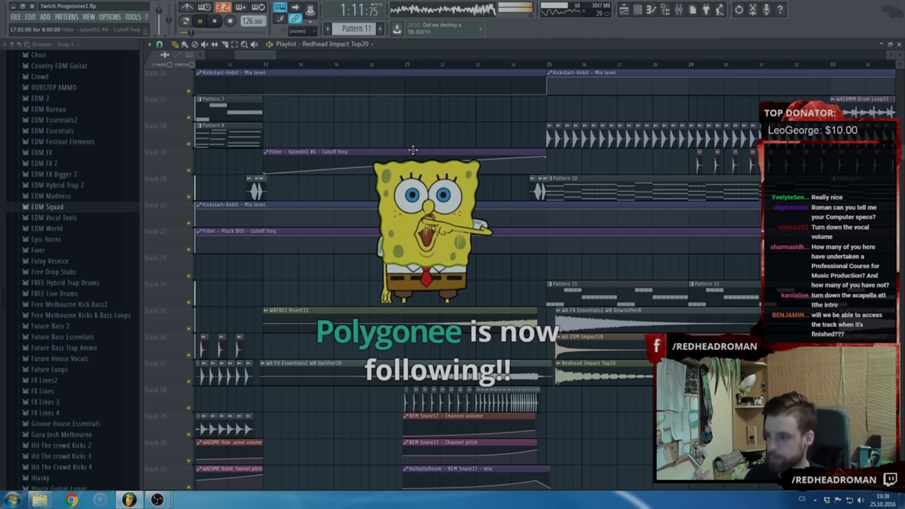
Insert an empty playlist track at Track 5, above the Kickstart mix level automation
scroll(423, 150, down, 4)
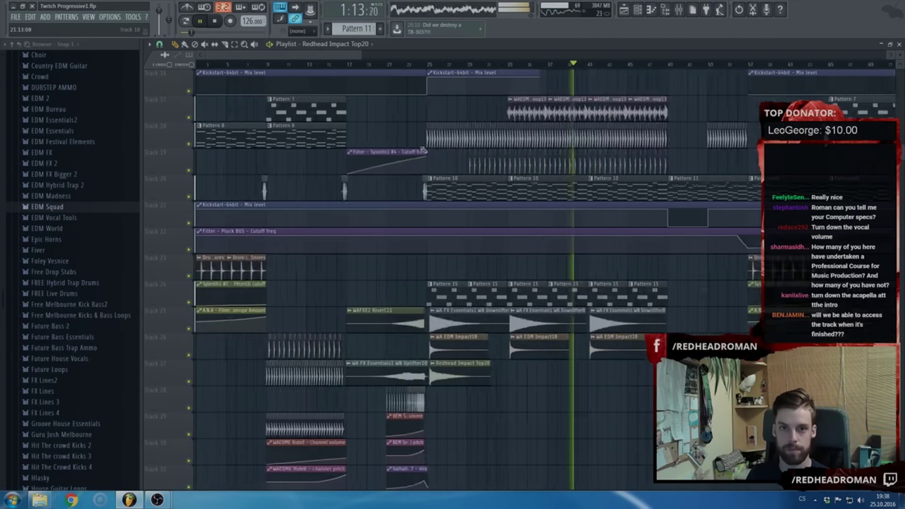
scroll(419, 151, down, 2)
scroll(302, 176, up, 6)
scroll(299, 177, up, 1)
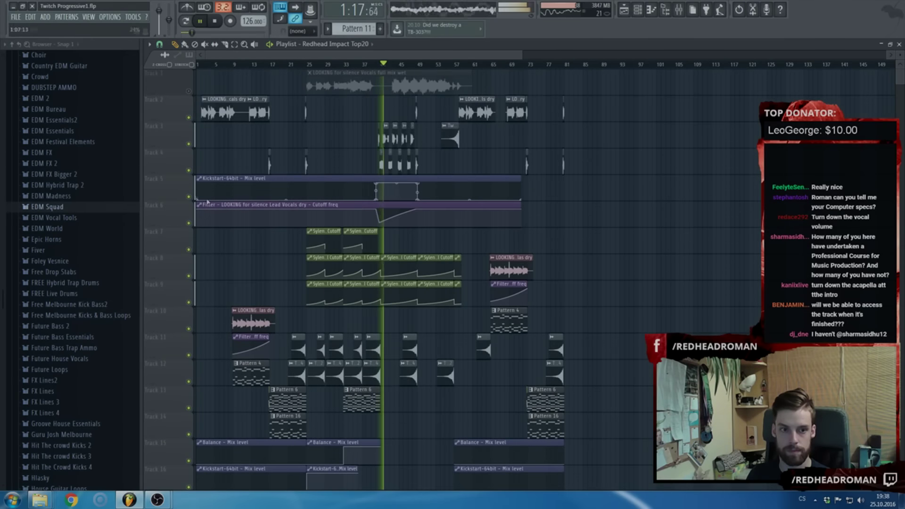
right_click(186, 191)
click(210, 324)
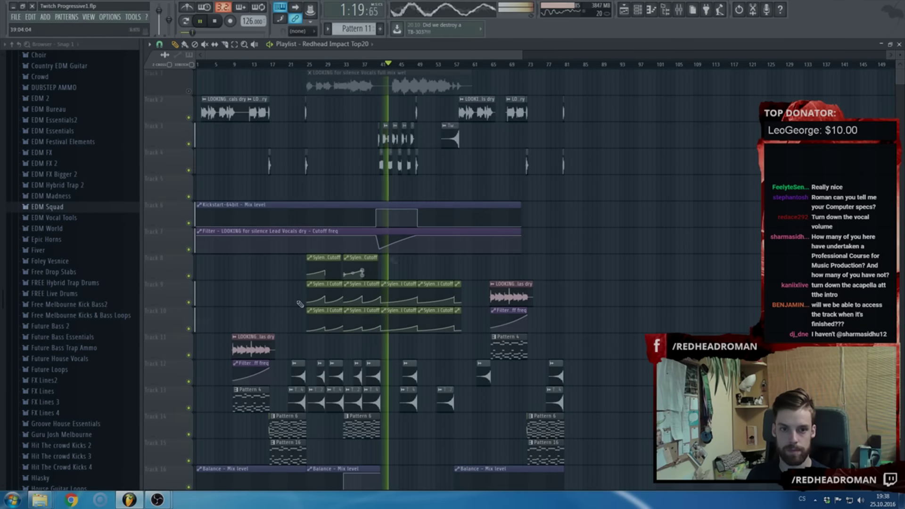
Review the mixer levels and the arrangement up to the second break during playback, and stop the song
click(679, 11)
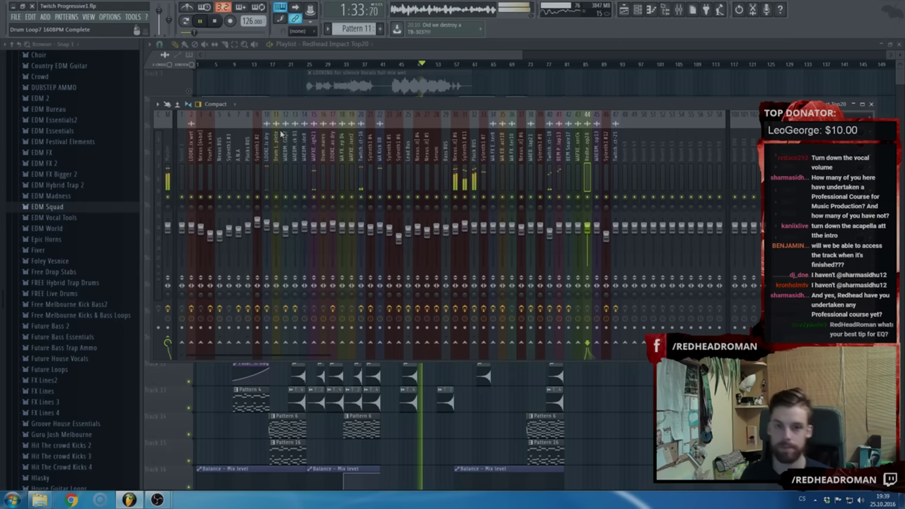
click(421, 47)
scroll(425, 121, down, 5)
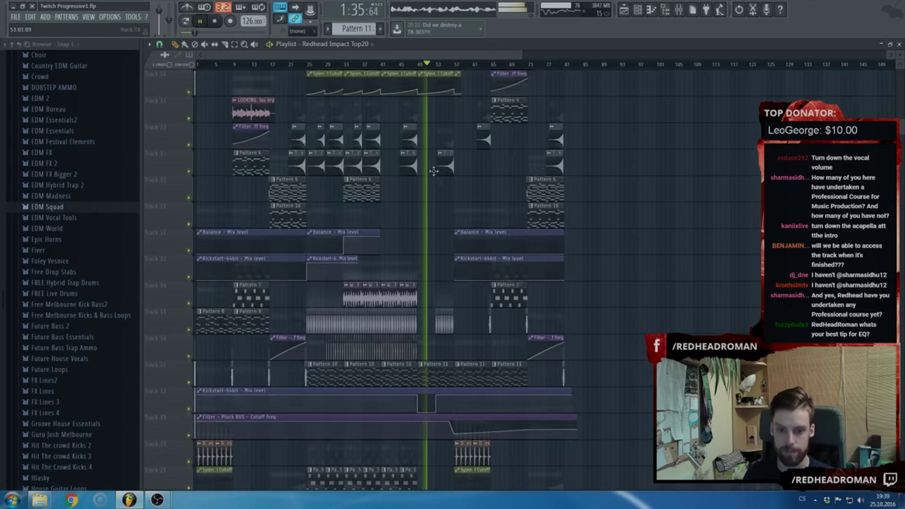
ctrl+scroll(444, 290, up, 3)
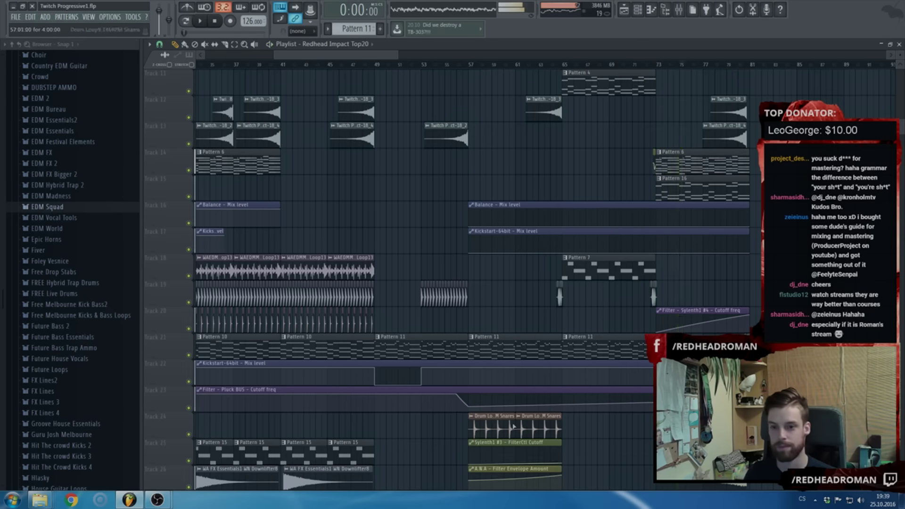
key(space)
scroll(527, 409, up, 5)
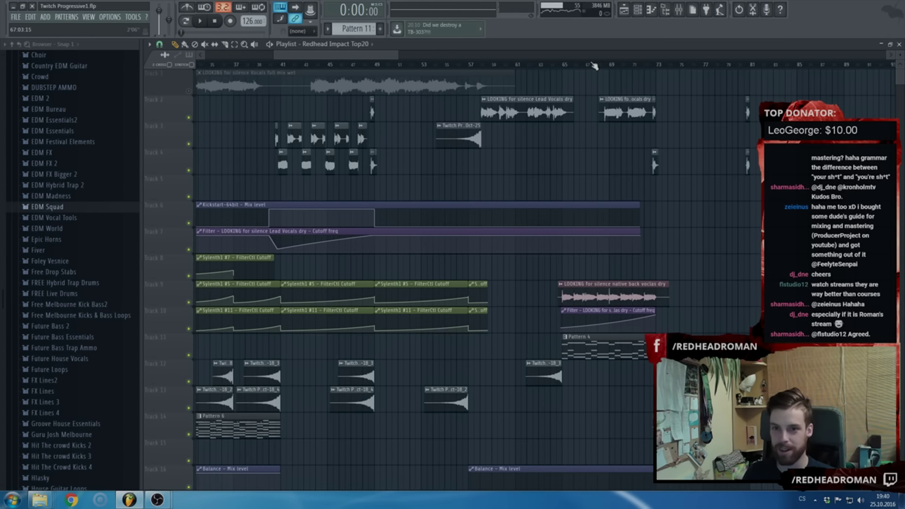
Insert an empty playlist track at Track 3, directly below the dry lead vocal clips
drag(382, 56, 247, 58)
scroll(345, 139, down, 3)
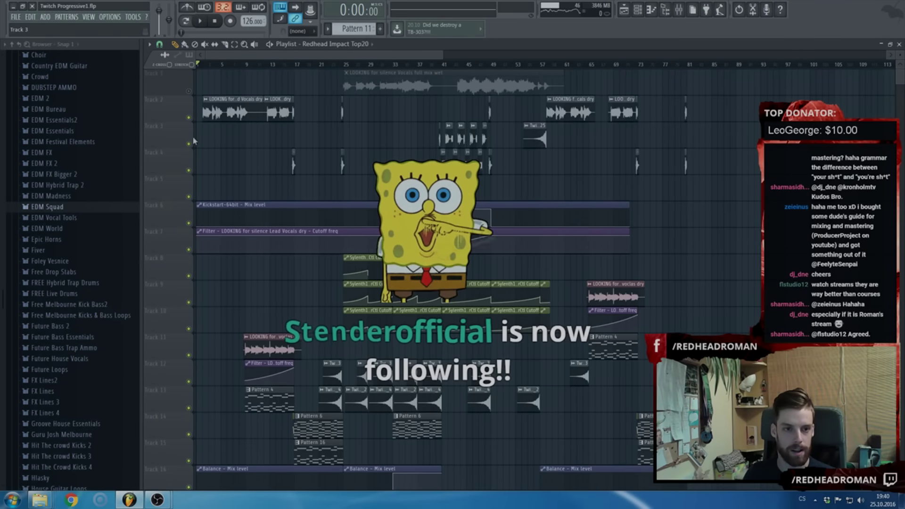
right_click(186, 121)
click(230, 207)
Add Fruity Balance to effect slot 10 of the dry lead vocal's mixer track
double_click(238, 112)
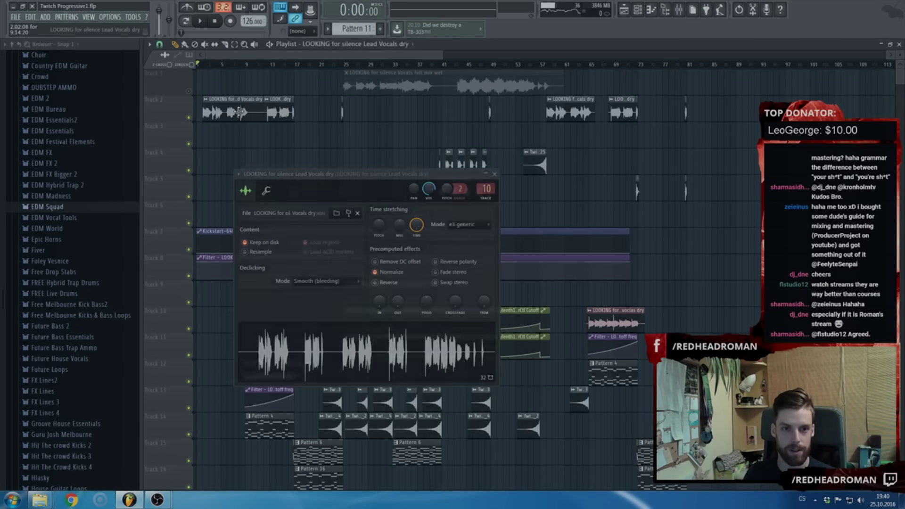
double_click(484, 188)
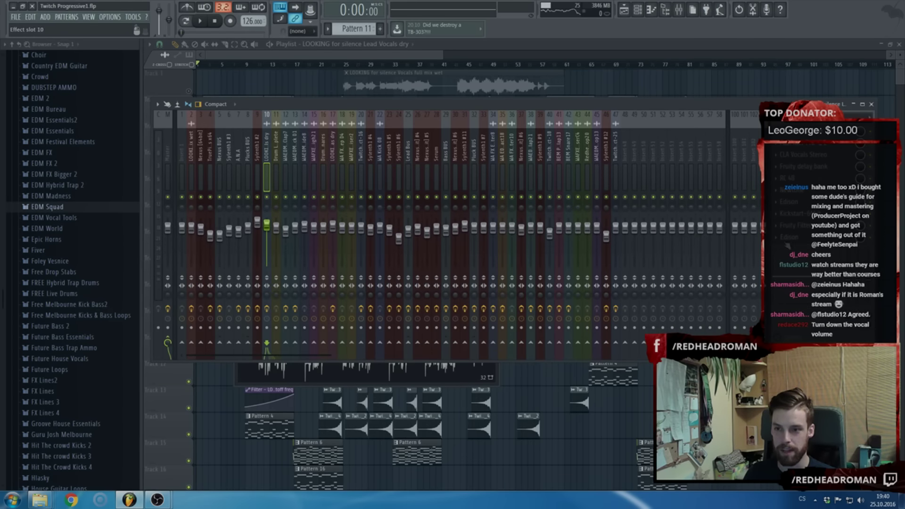
click(787, 245)
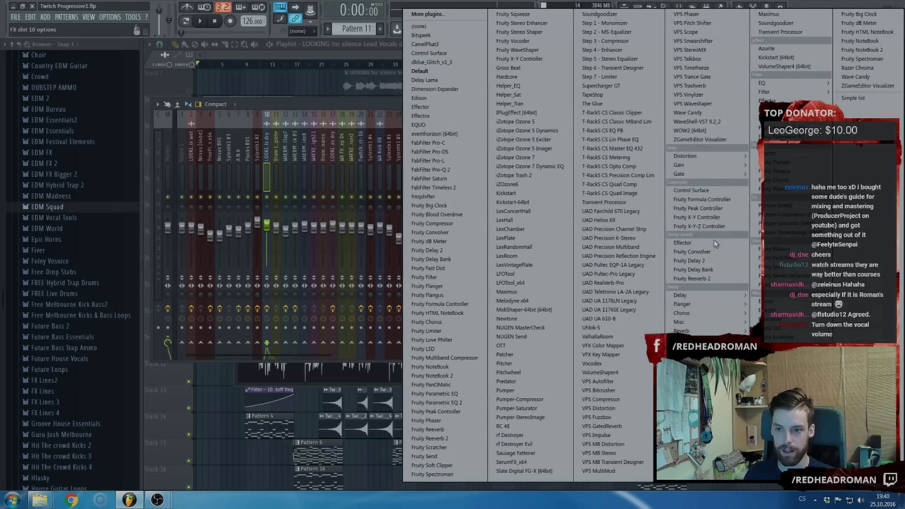
click(768, 250)
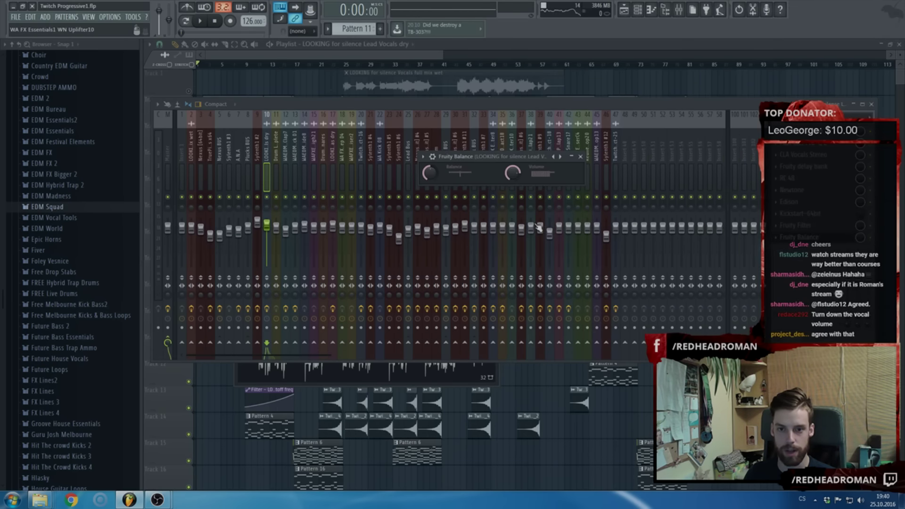
Create an automation clip for the volume of the lead vocal's Fruity Balance and return to the playlist
right_click(512, 173)
click(526, 233)
click(376, 60)
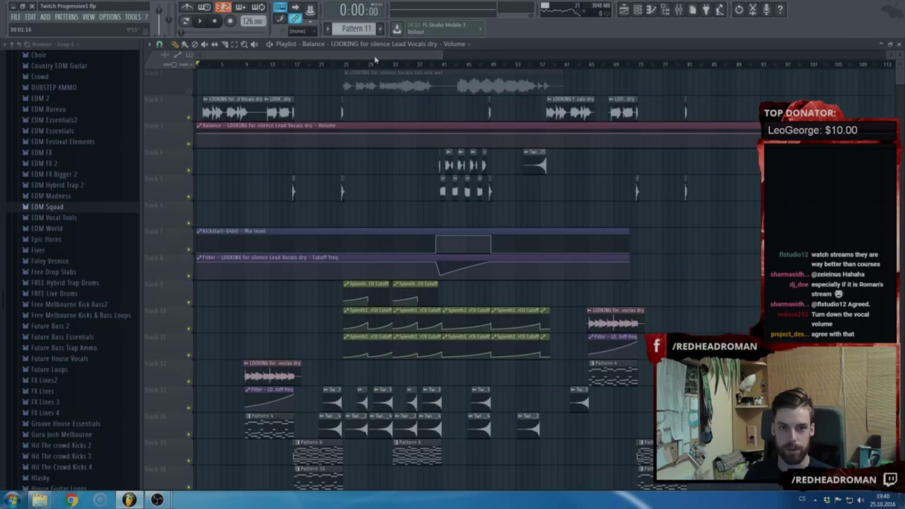
Lower the start of the lead vocal volume automation and curve it back up to a new point around bar 17
scroll(230, 150, up, 3)
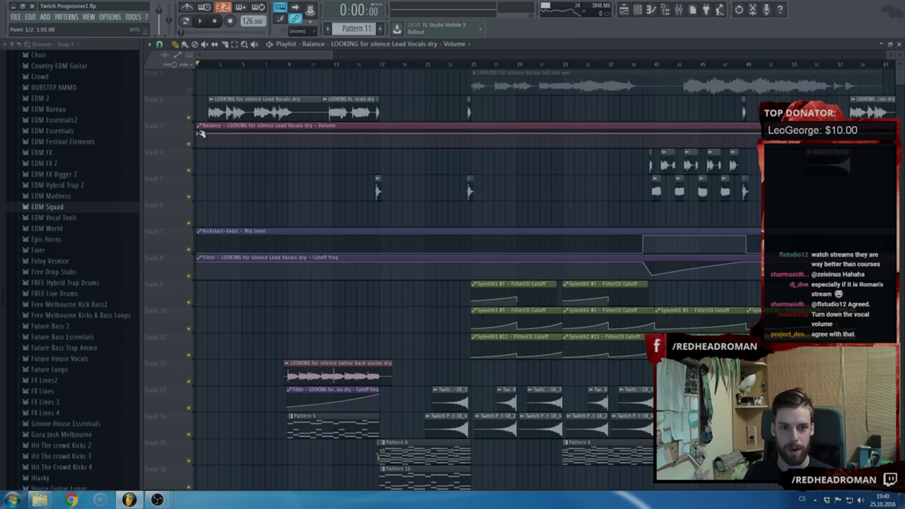
drag(200, 133, 198, 138)
drag(387, 140, 387, 134)
drag(292, 136, 292, 140)
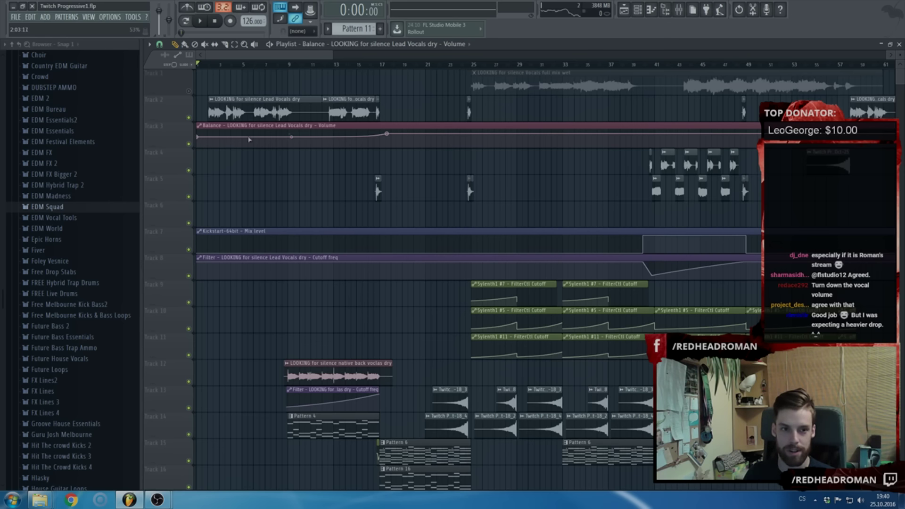
scroll(249, 139, up, 5)
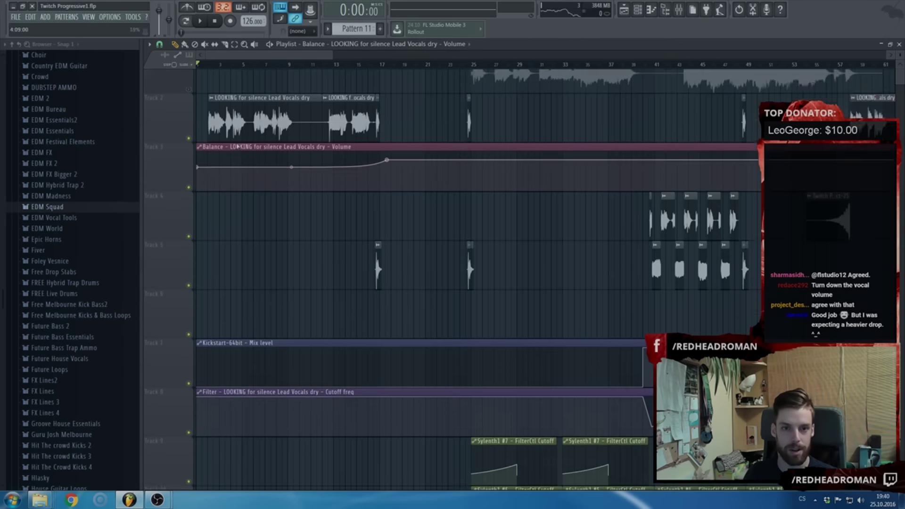
scroll(270, 185, up, 1)
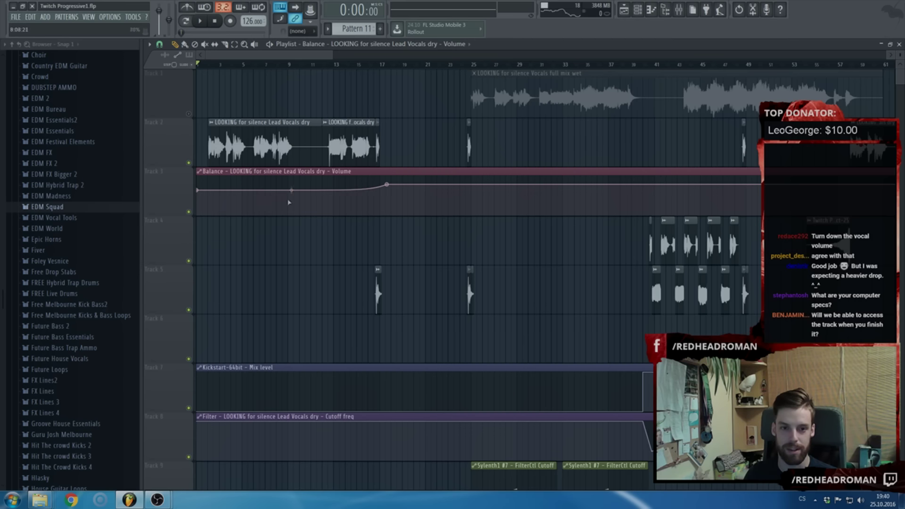
scroll(289, 202, up, 2)
click(334, 236)
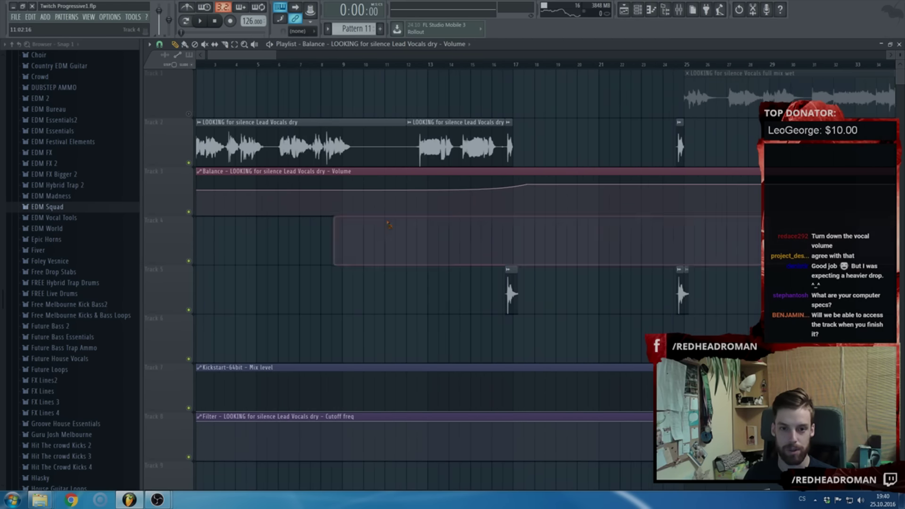
right_click(372, 232)
Add a point near bar 79 to the lead vocal volume automation, paste the 80% value, and delete the clip's far end point
scroll(344, 220, down, 2)
scroll(340, 222, down, 2)
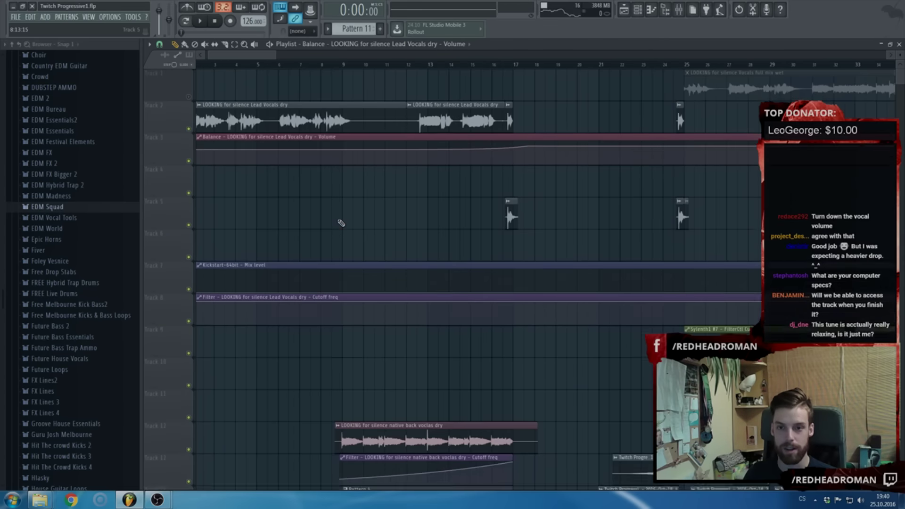
scroll(330, 219, down, 3)
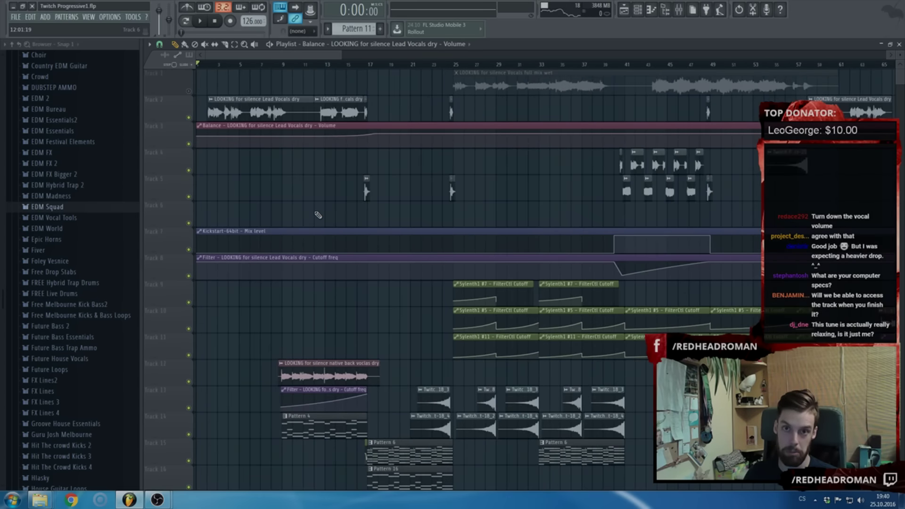
scroll(318, 215, down, 2)
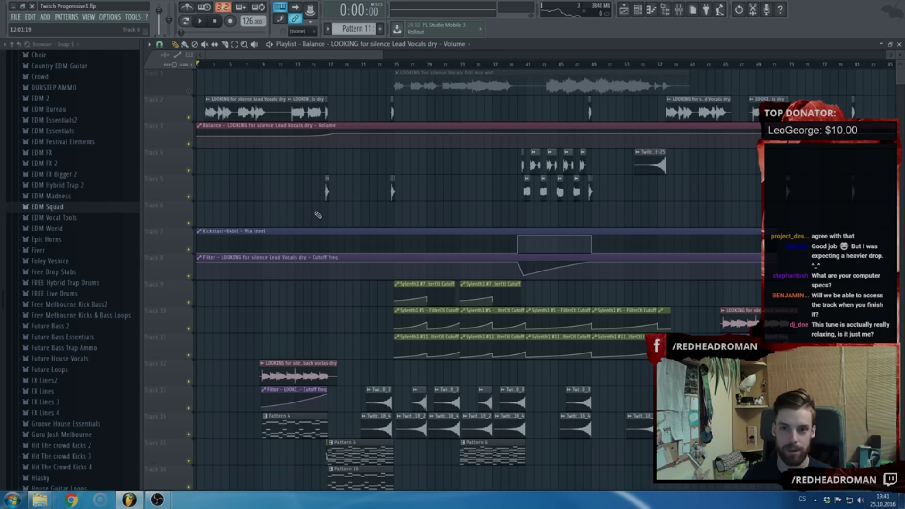
scroll(317, 210, down, 6)
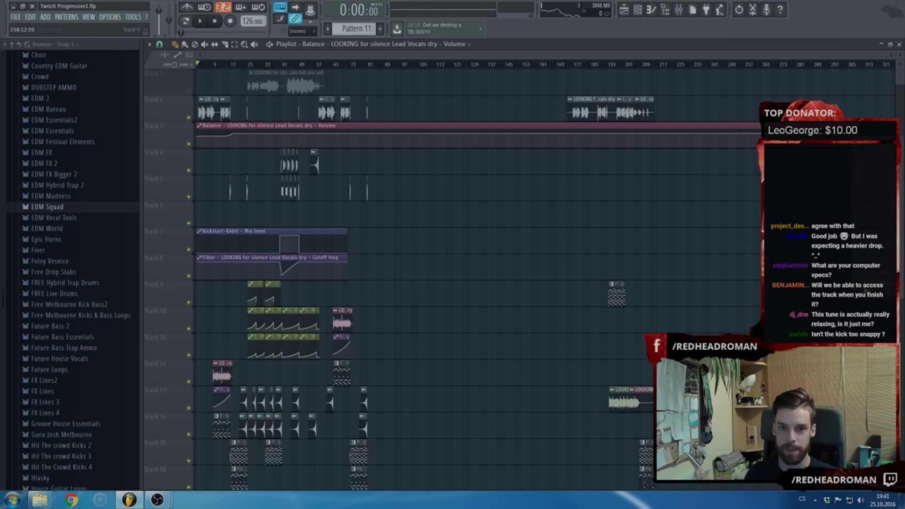
right_click(367, 138)
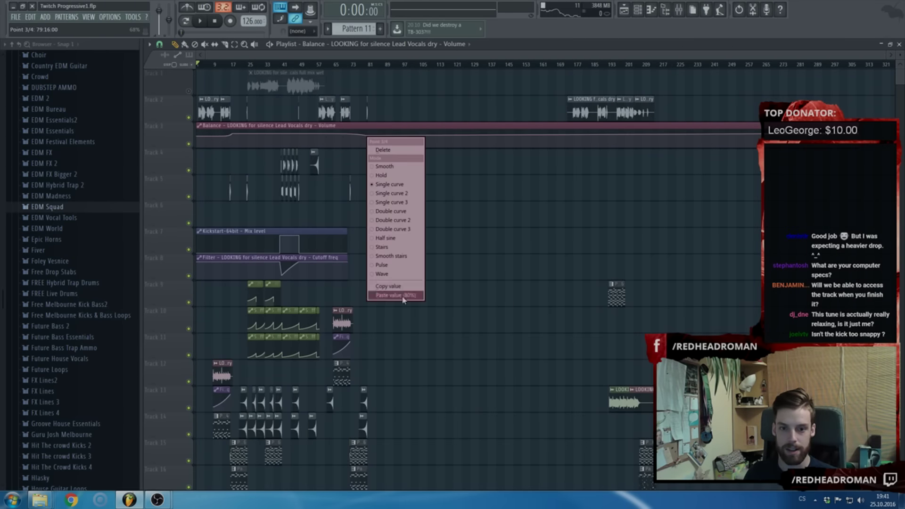
click(384, 295)
right_click(880, 134)
click(880, 148)
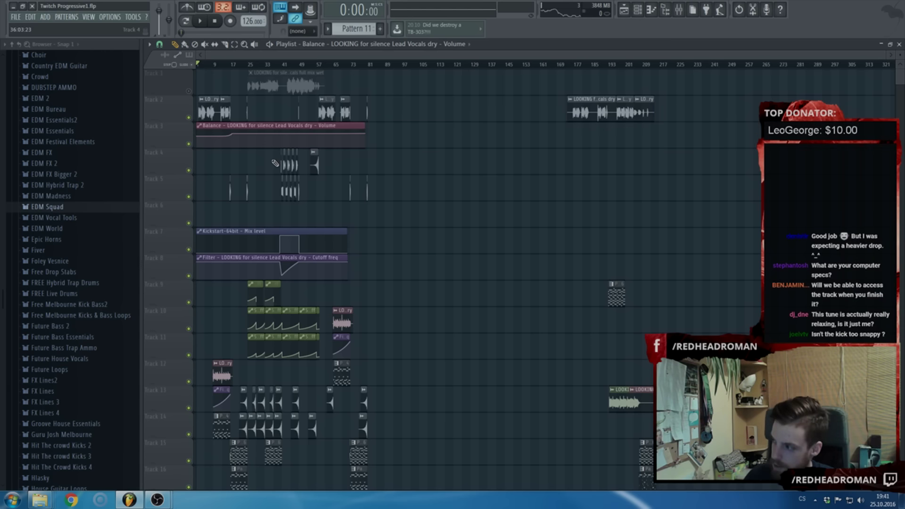
View the computer specifications in PC.PNG on the desktop, close the image, and switch back to FL Studio
click(13, 6)
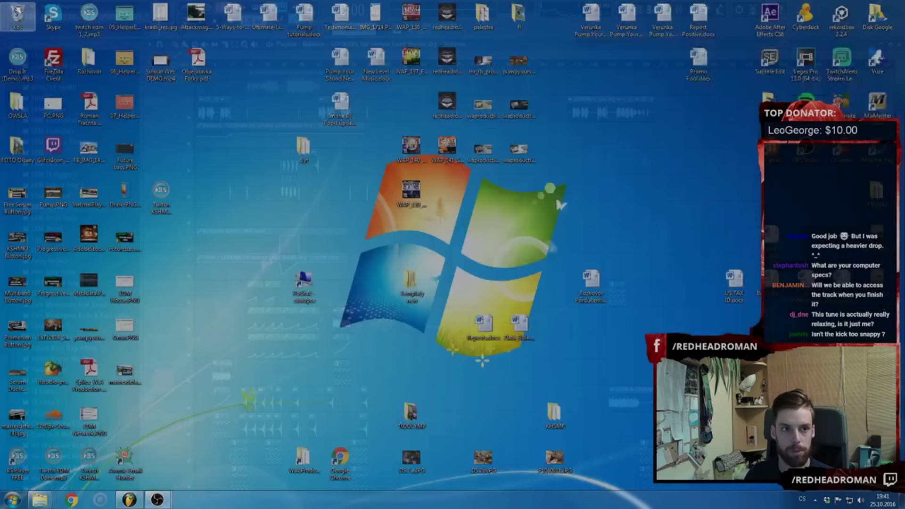
double_click(53, 105)
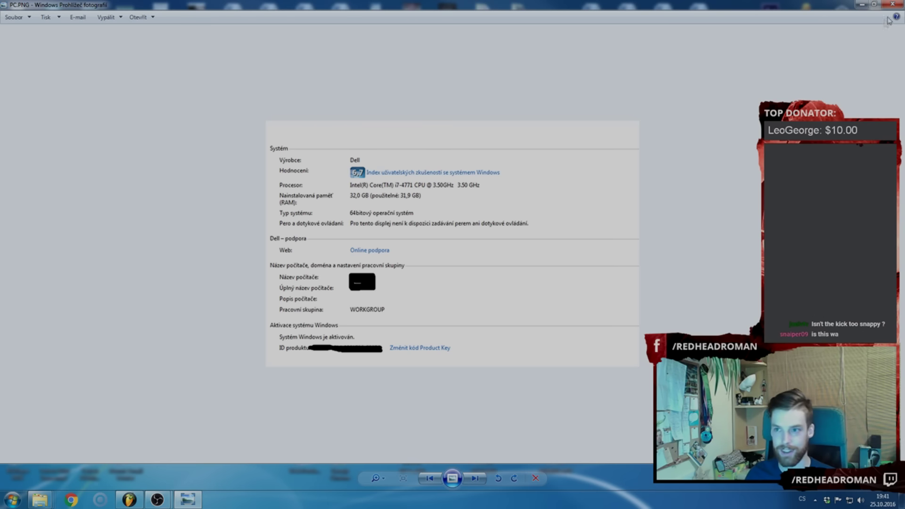
click(892, 4)
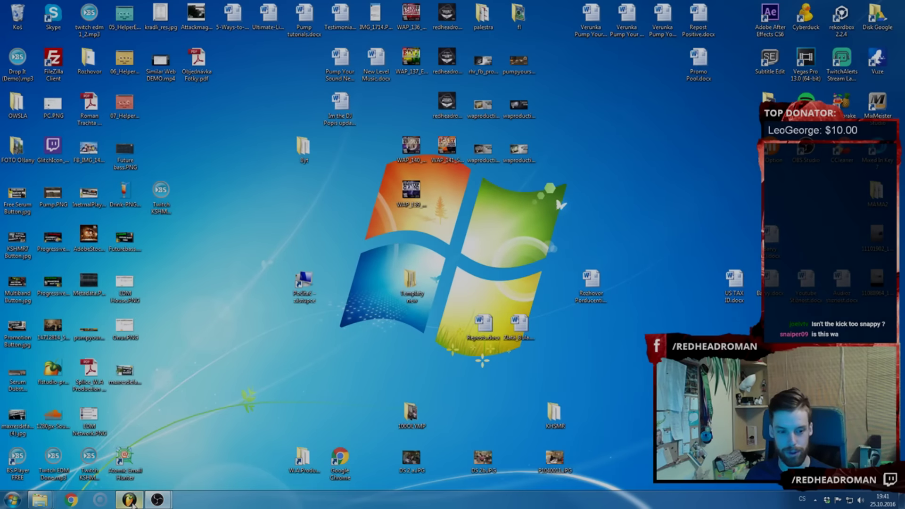
mouse_move(133, 505)
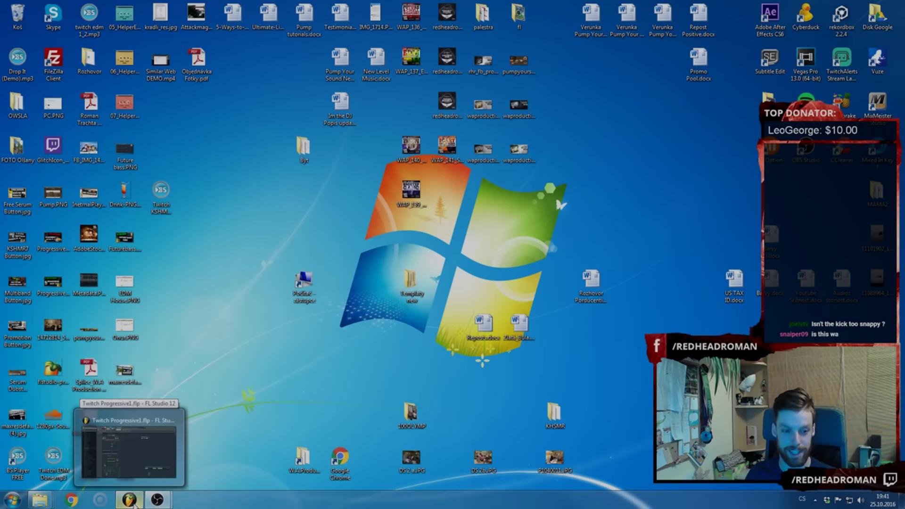
click(134, 505)
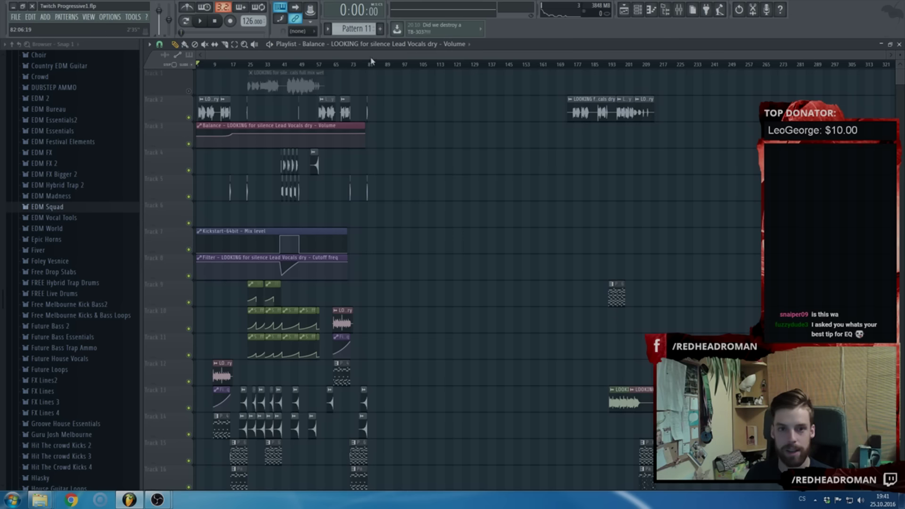
Play the drop briefly from bar 25 and stop playback
scroll(240, 200, up, 4)
scroll(242, 207, down, 3)
scroll(244, 210, up, 3)
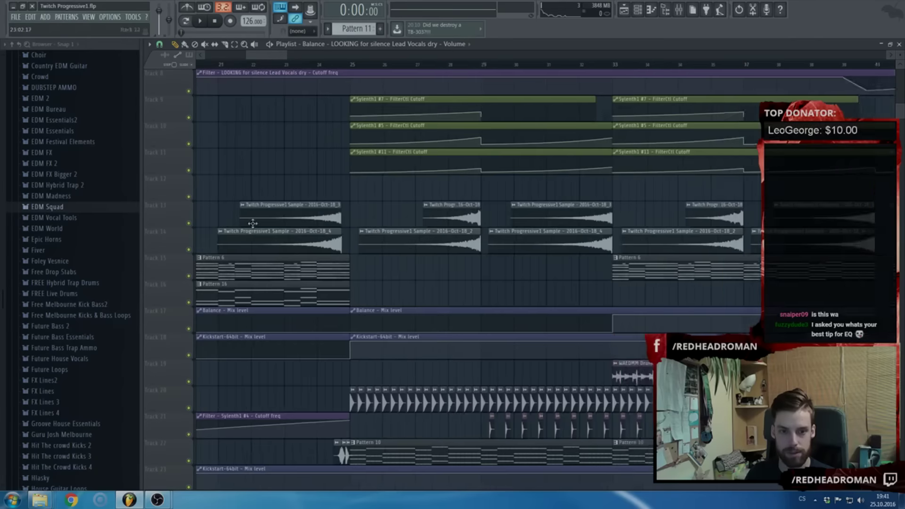
scroll(253, 223, up, 1)
click(363, 64)
key(space)
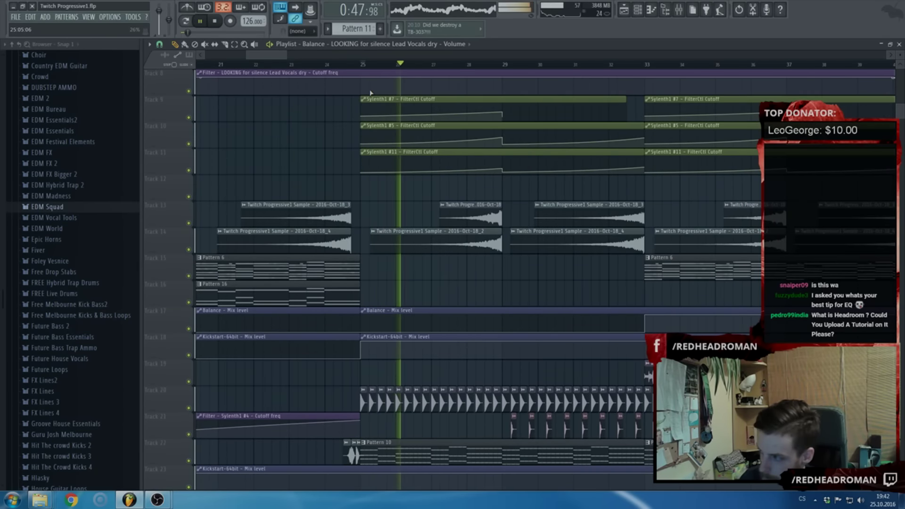
key(space)
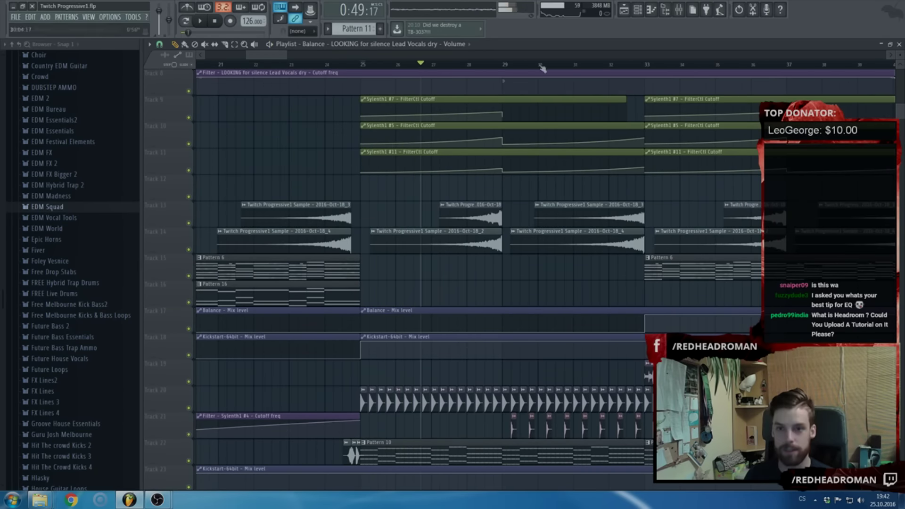
Check the effects on the mixer's master track and return to the playlist
click(677, 11)
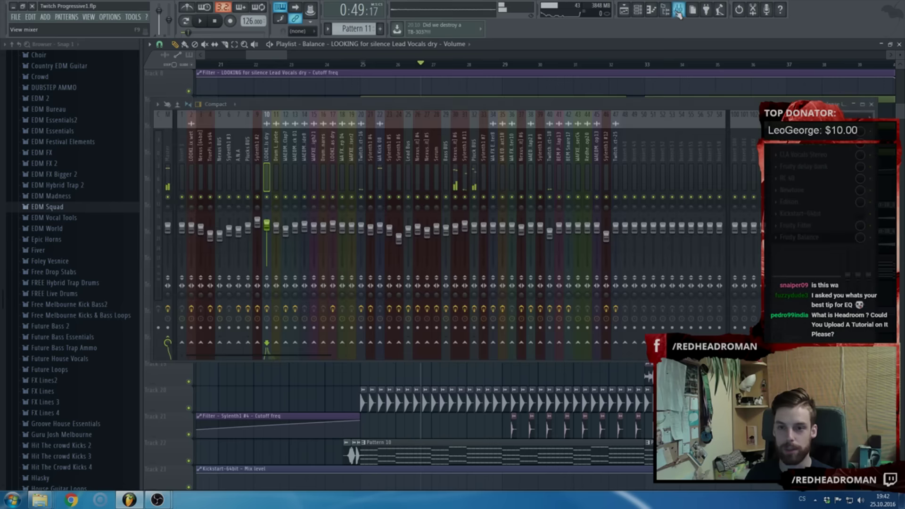
click(166, 153)
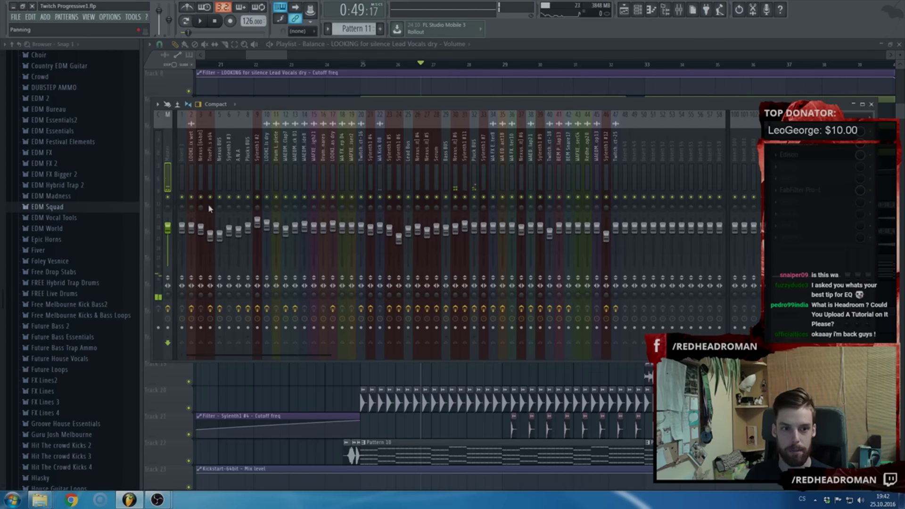
click(375, 61)
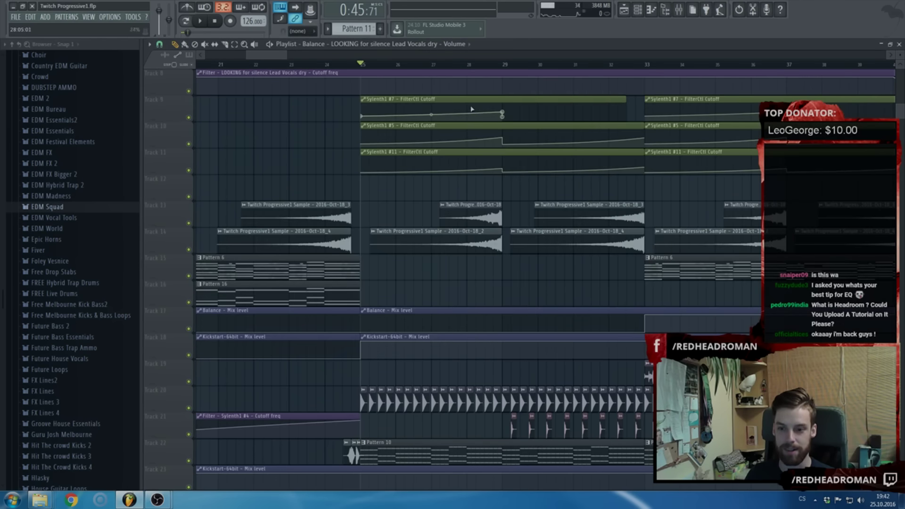
Play the drop from bar 25 while checking the master track's level meter in the mixer, and stop playback
key(F9)
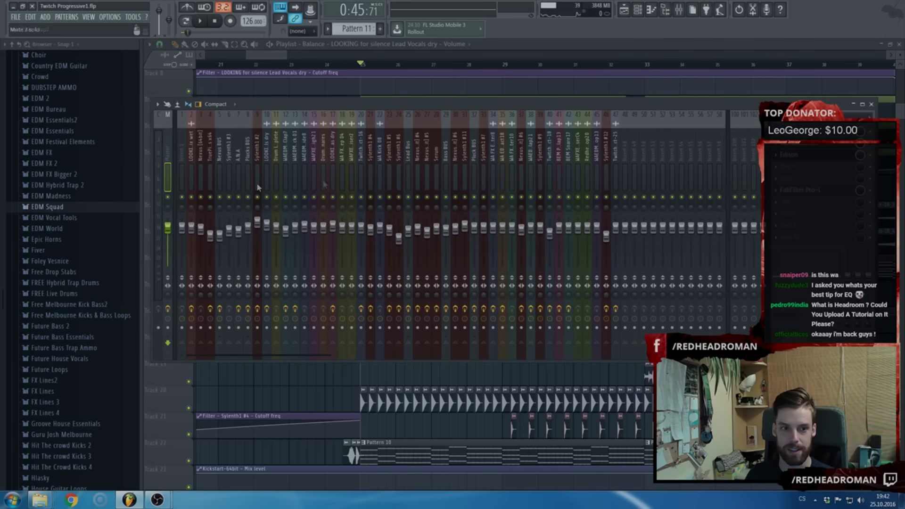
drag(352, 152, 280, 154)
click(170, 153)
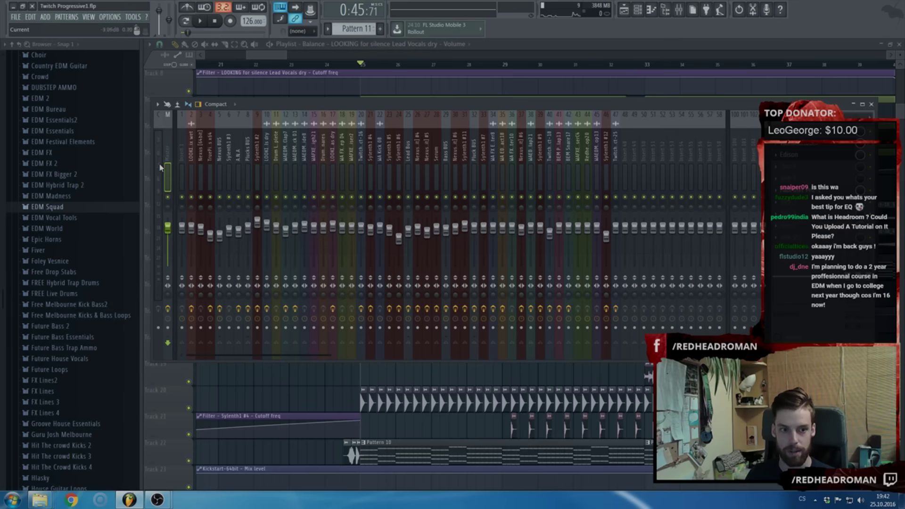
key(space)
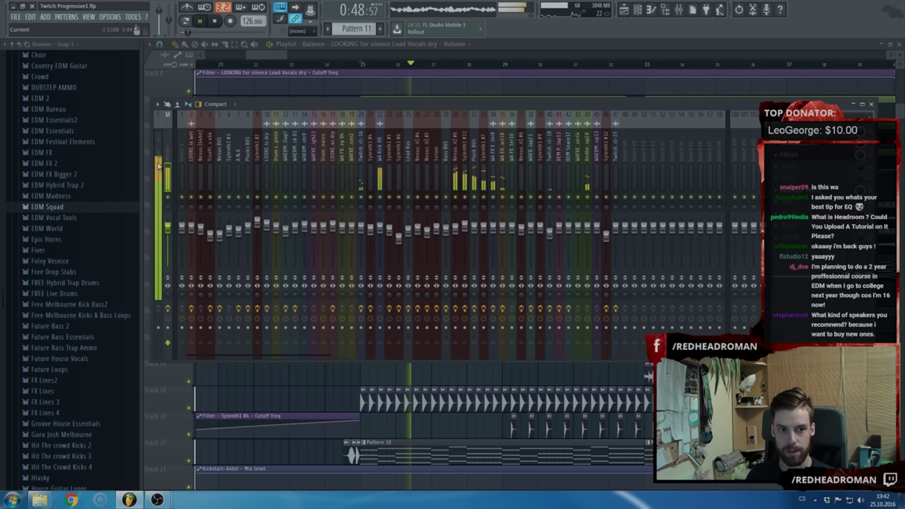
key(space)
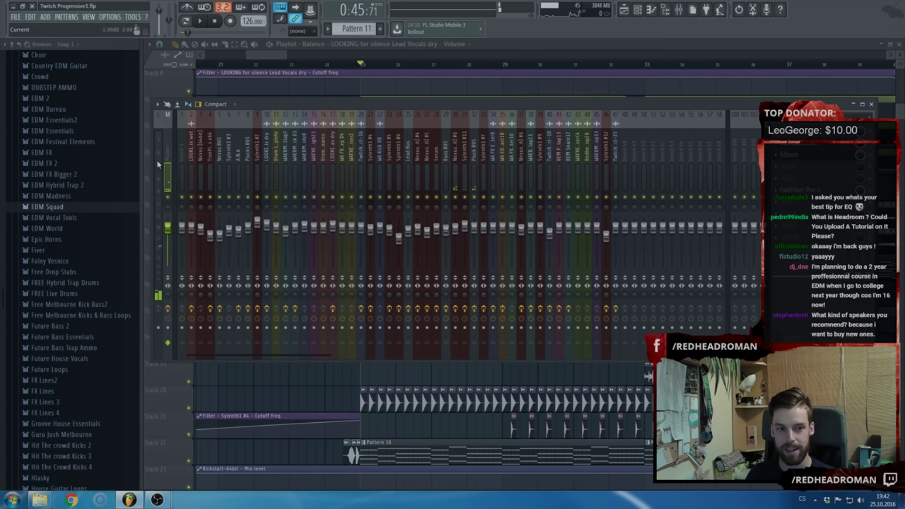
Insert Fruity Balance on the master track, play the drop through it from bar 25, and reset its volume
click(776, 190)
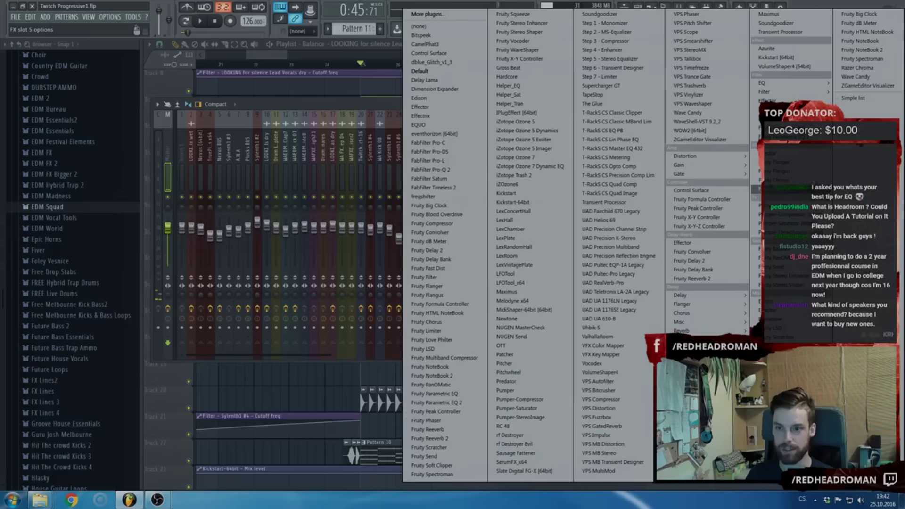
click(778, 248)
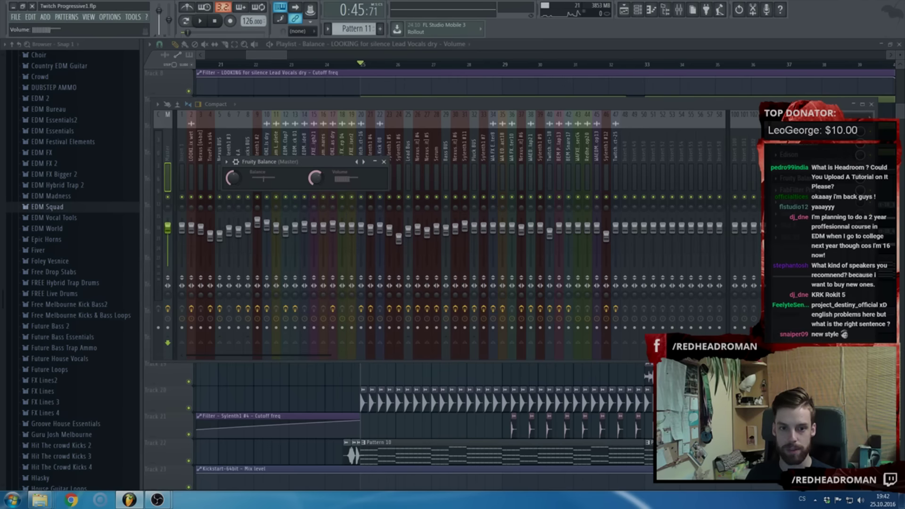
key(space)
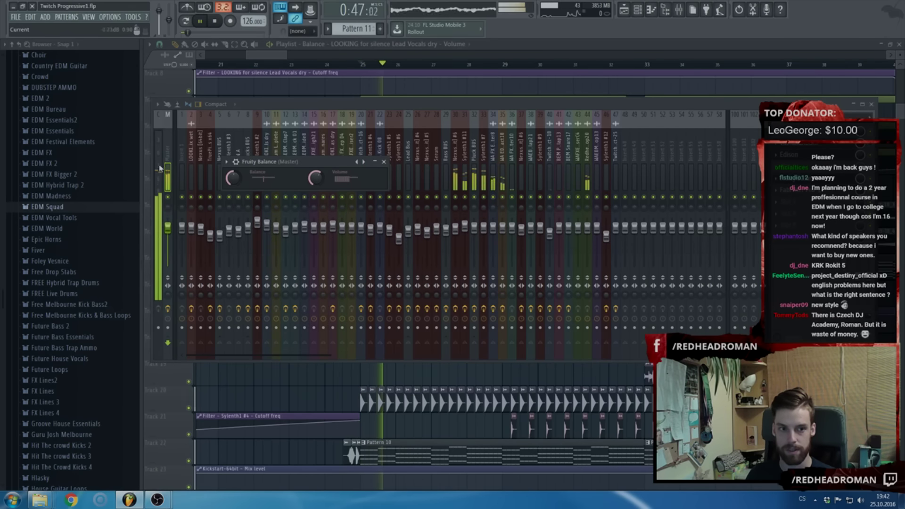
key(space)
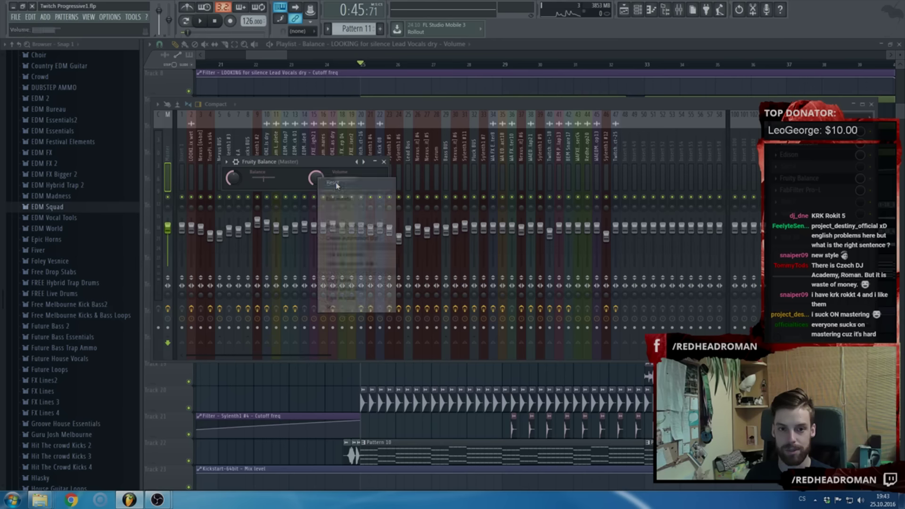
click(384, 163)
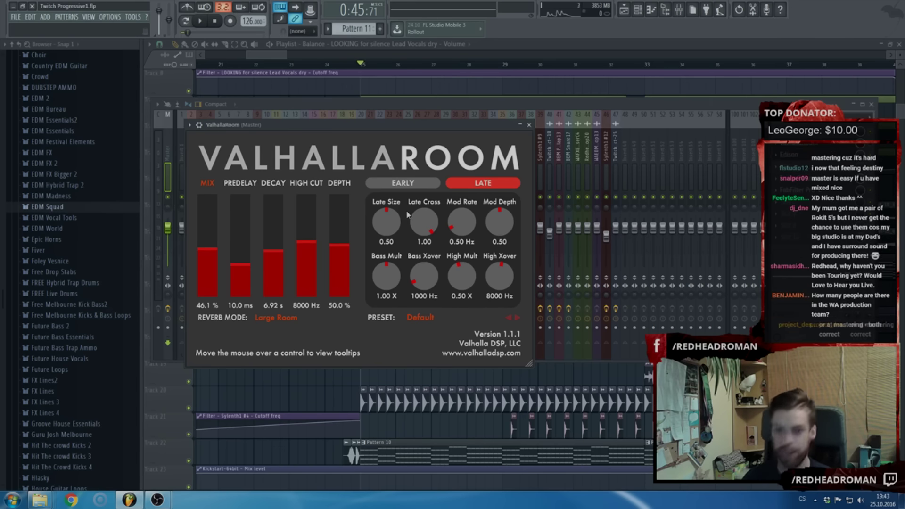
Return to the playlist and extend the Twitch Progressive1 Sample clip at bar 25 on track 5 over the separate leftover piece
middle_click(326, 128)
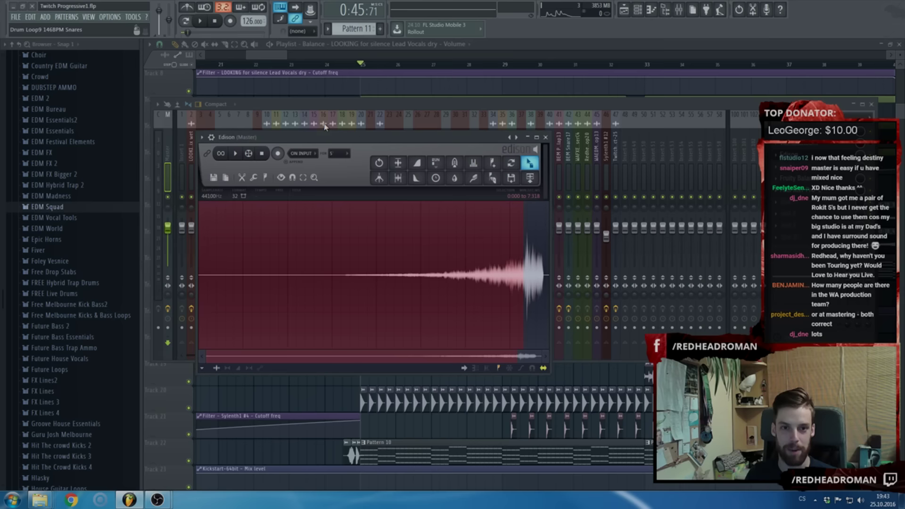
middle_click(328, 103)
middle_click(315, 138)
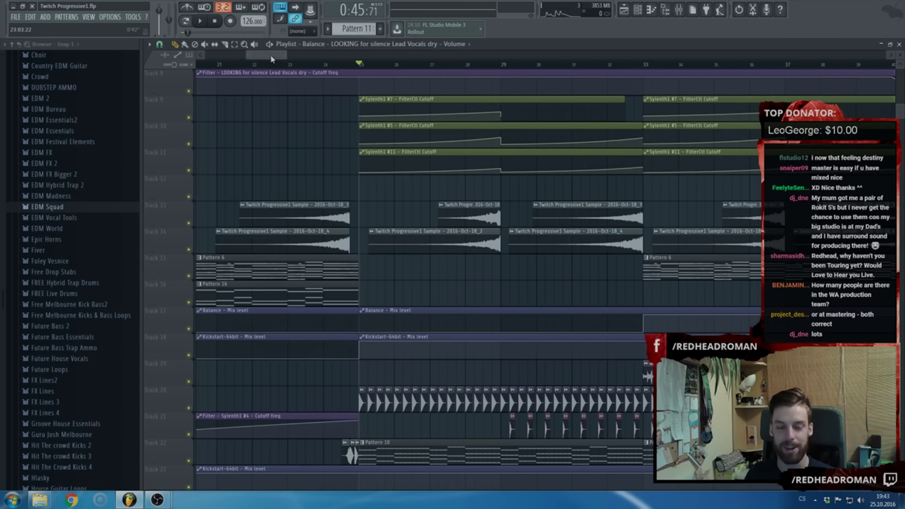
scroll(269, 55, down, 4)
scroll(268, 170, up, 4)
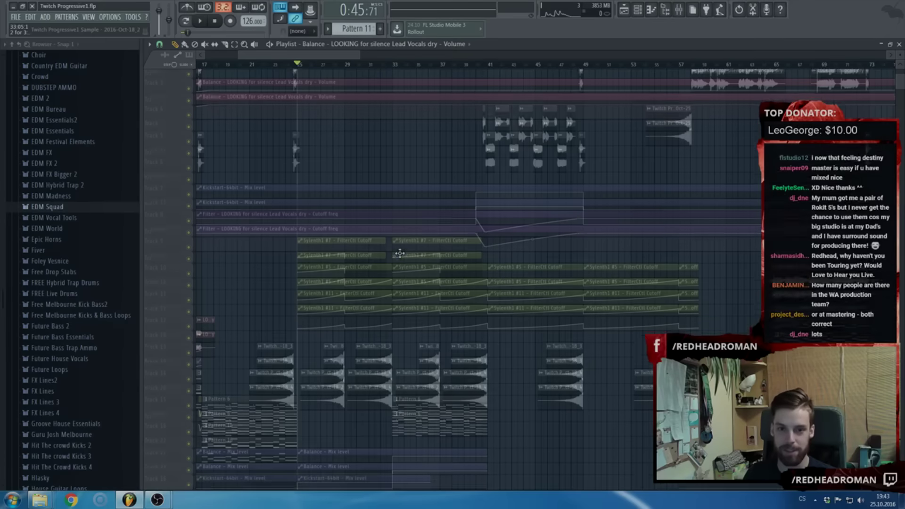
scroll(273, 212, up, 3)
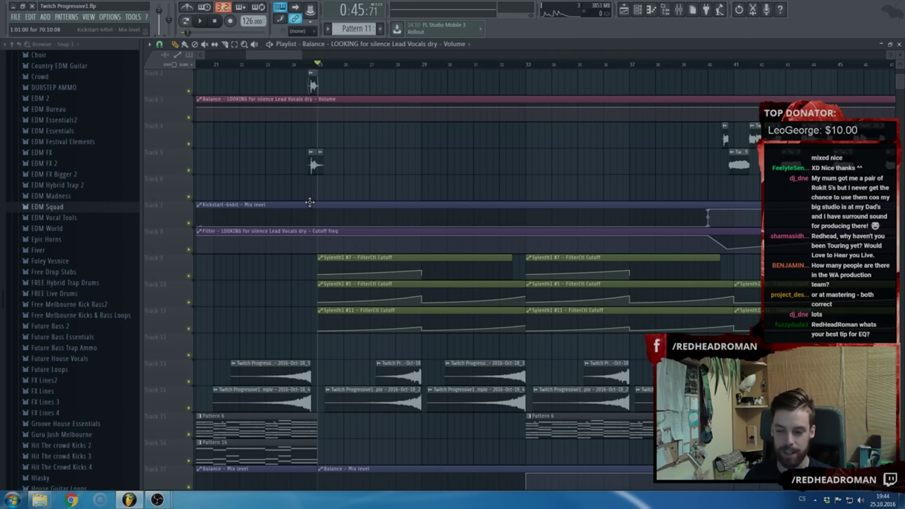
scroll(325, 164, up, 3)
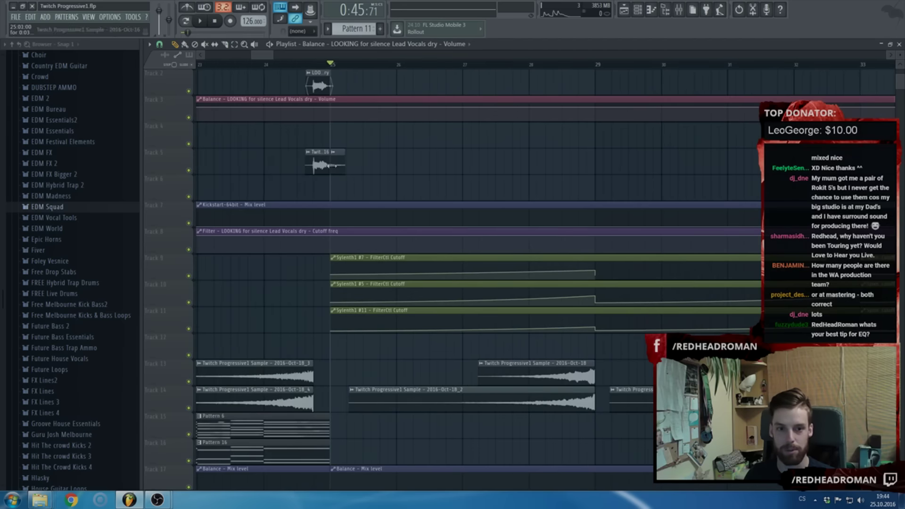
mouse_move(345, 160)
mouse_down()
mouse_move(366, 158)
mouse_move(346, 157)
mouse_up()
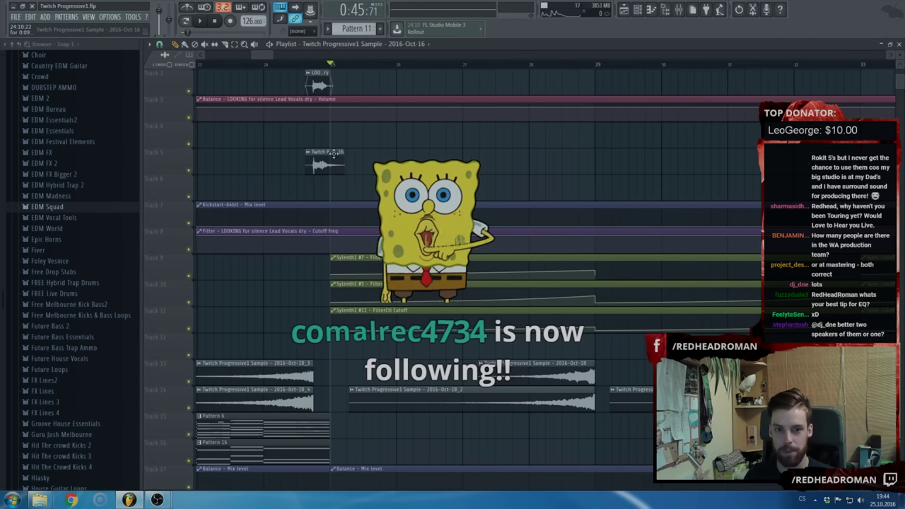
Examine the arrangement around bar 25 in the playlist, from the vocal tracks down to the drum and effect tracks
scroll(328, 156, down, 3)
scroll(328, 156, down, 3)
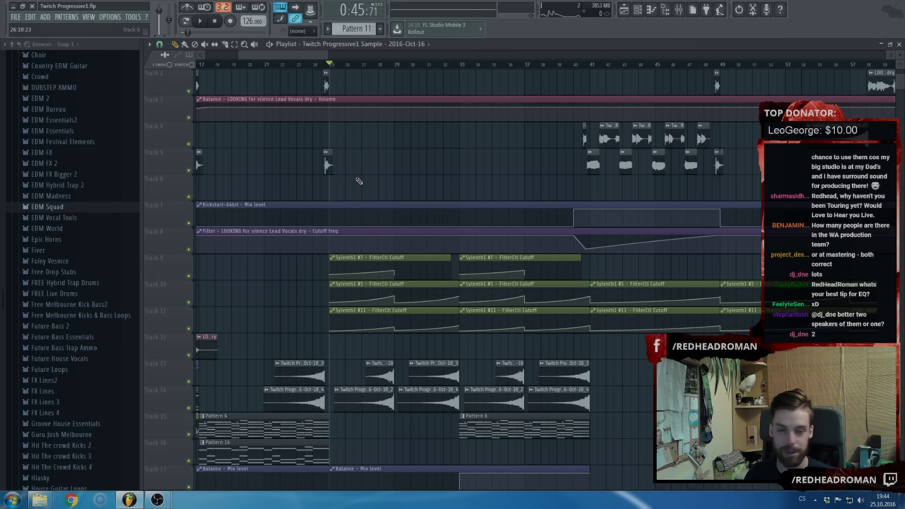
scroll(313, 202, up, 3)
scroll(375, 219, up, 2)
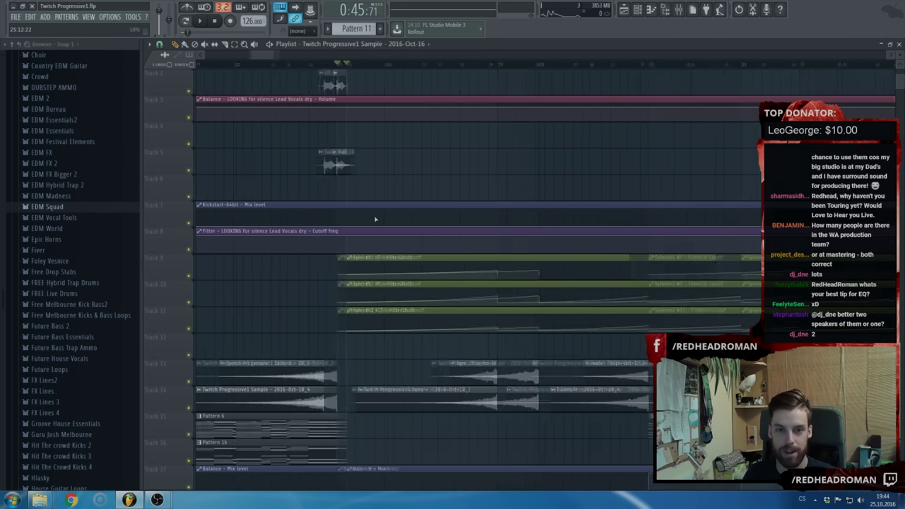
scroll(375, 220, up, 1)
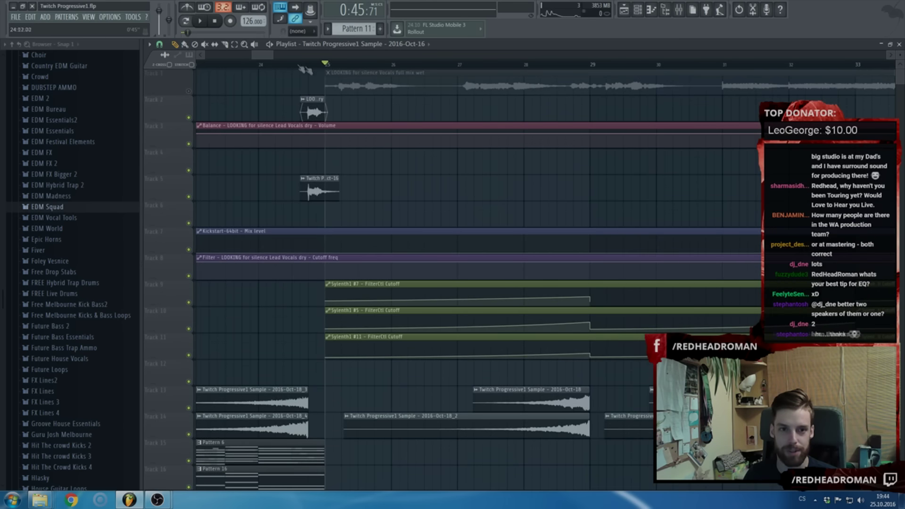
scroll(309, 141, down, 2)
scroll(309, 140, down, 6)
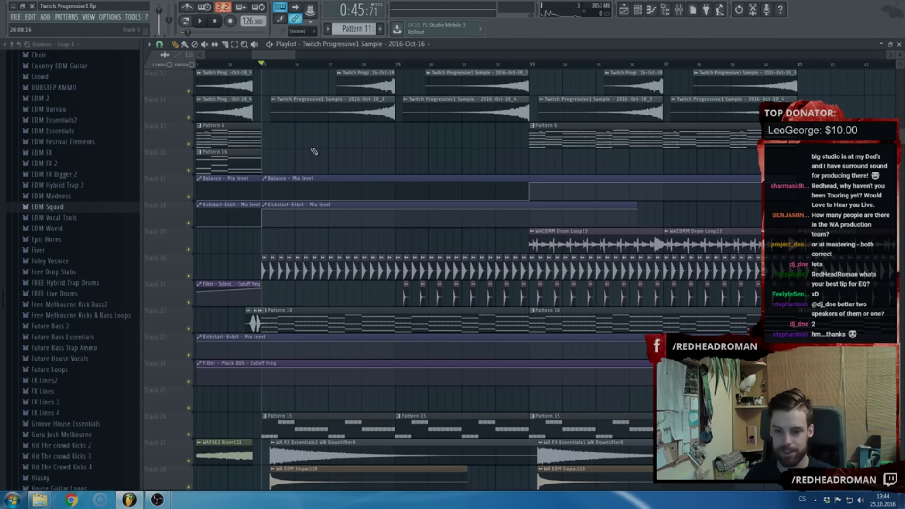
scroll(315, 151, up, 2)
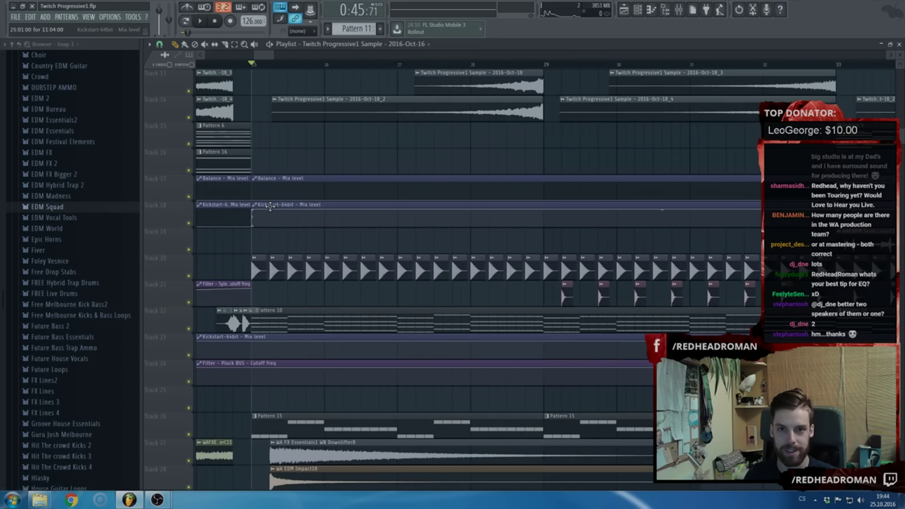
scroll(269, 206, up, 2)
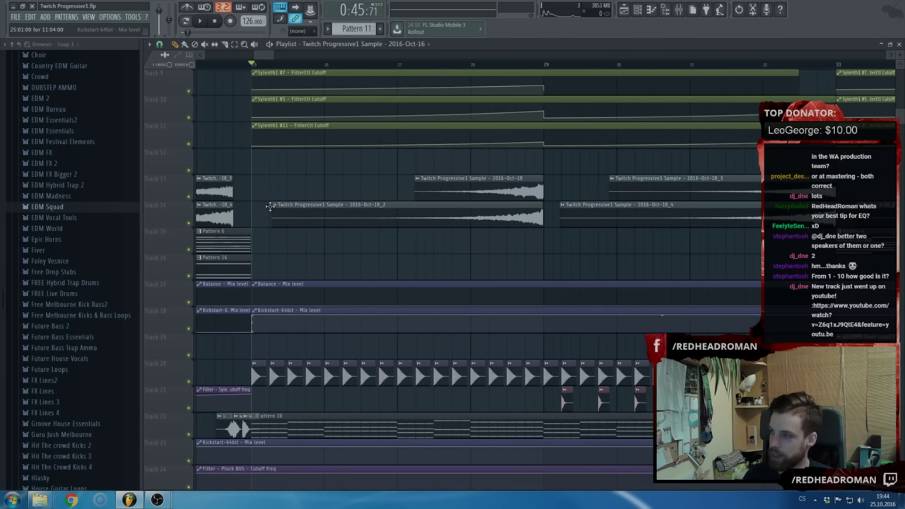
Insert FabFilter Pro-Q 2 on the master track and add a bell band at about 9825 Hz with about +0.58 dB gain
click(679, 10)
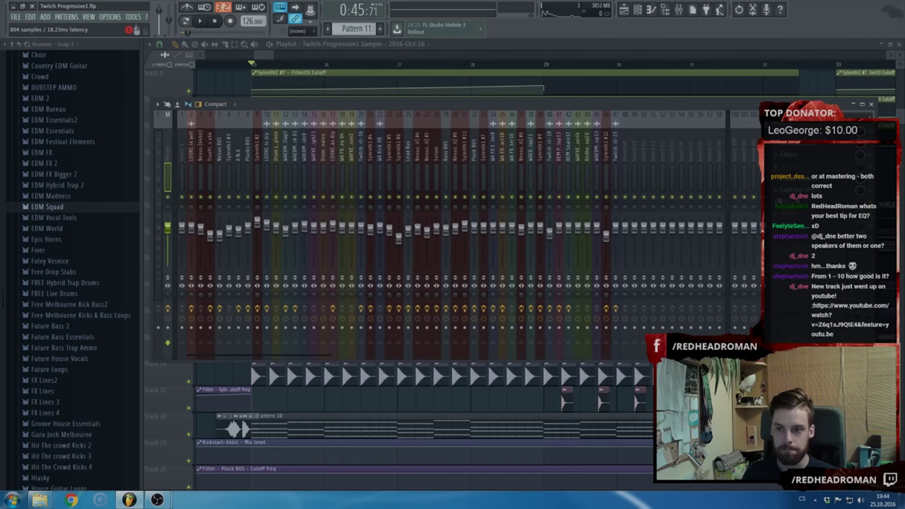
click(775, 178)
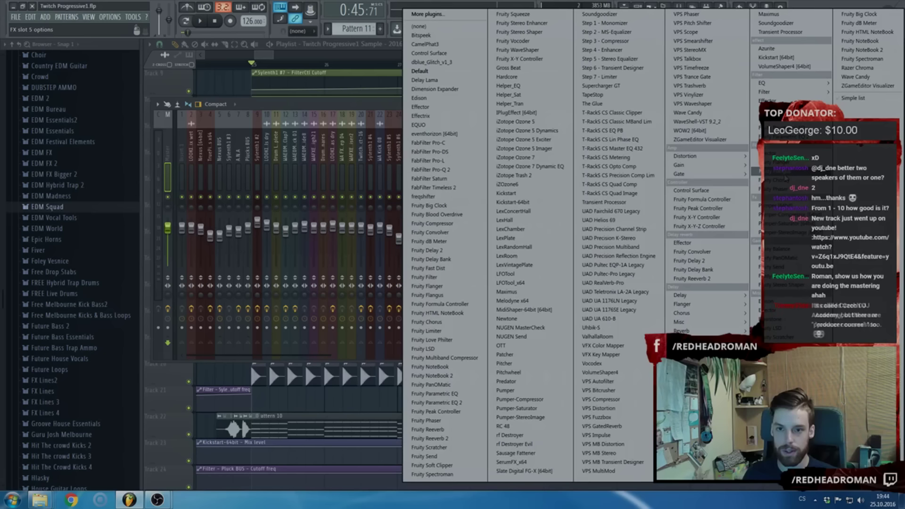
click(460, 173)
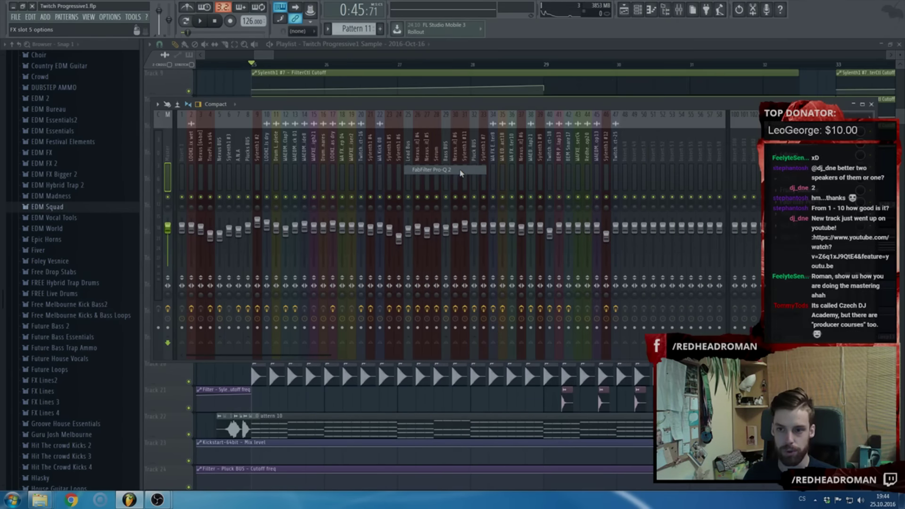
mouse_move(460, 188)
mouse_down()
mouse_move(455, 178)
mouse_move(477, 187)
mouse_up()
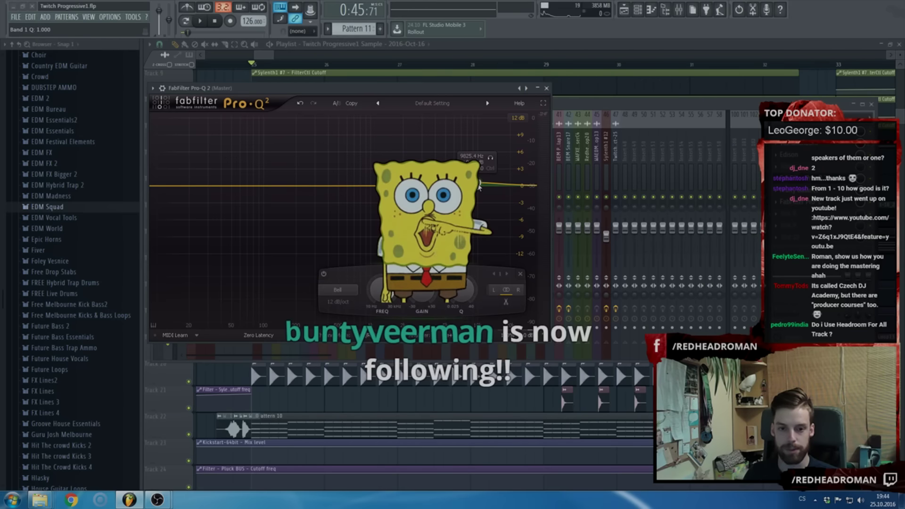
drag(353, 88, 384, 123)
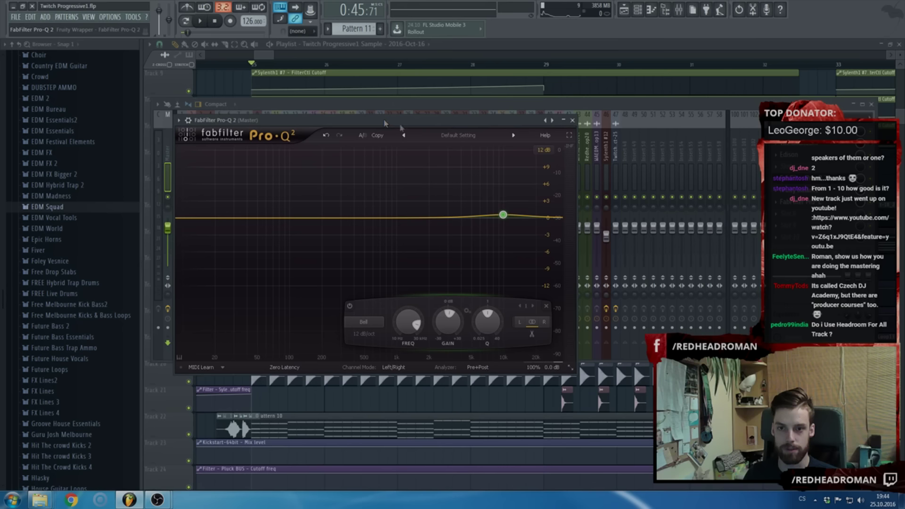
Set the EQ's channel mode to Mid/Side and widen the high band to a Q of about 0.334 at about 10027 Hz
mouse_move(507, 215)
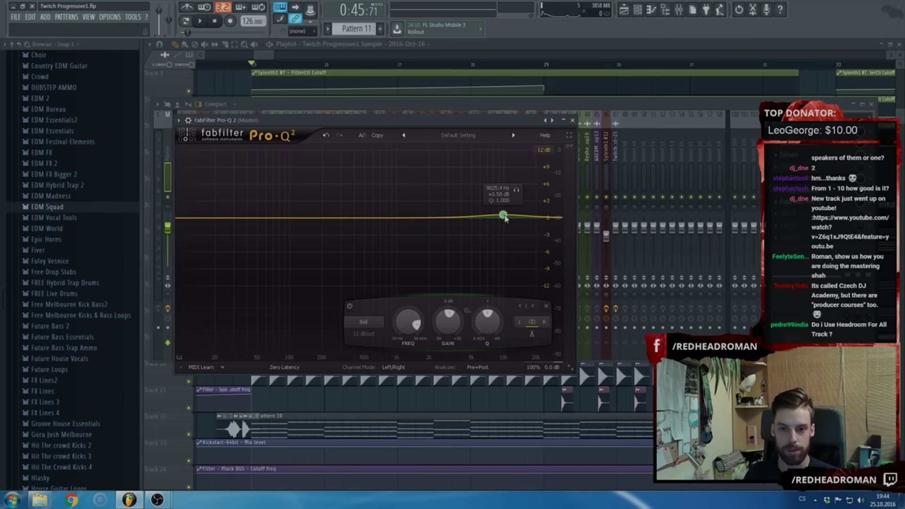
click(393, 367)
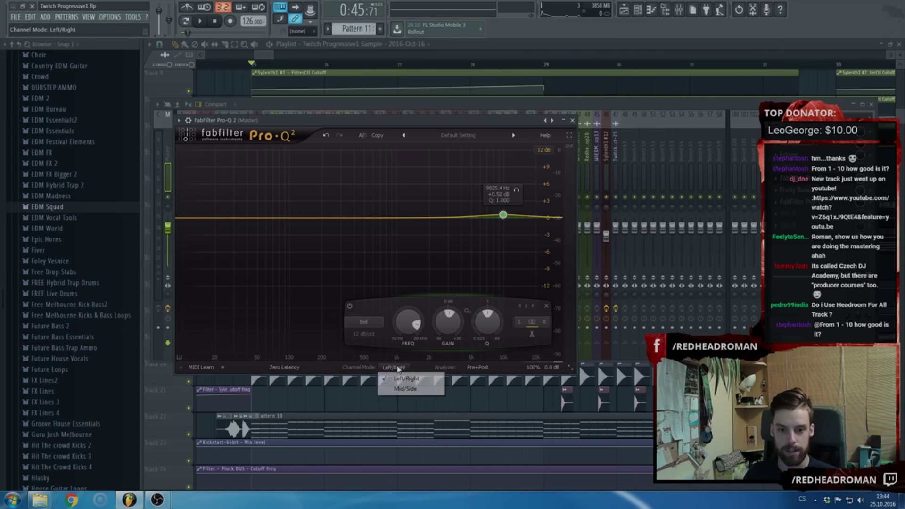
click(406, 390)
mouse_move(503, 215)
mouse_down()
mouse_move(506, 179)
mouse_move(503, 218)
mouse_up()
scroll(510, 183, down, 5)
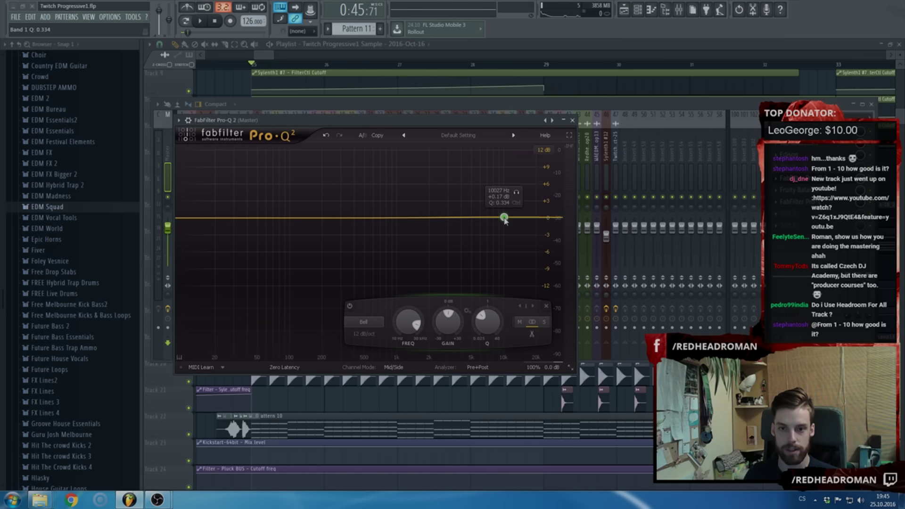
Set the high band's stereo placement to Side and boost it by about 2.75 dB at about 10549 Hz
right_click(503, 218)
mouse_move(526, 248)
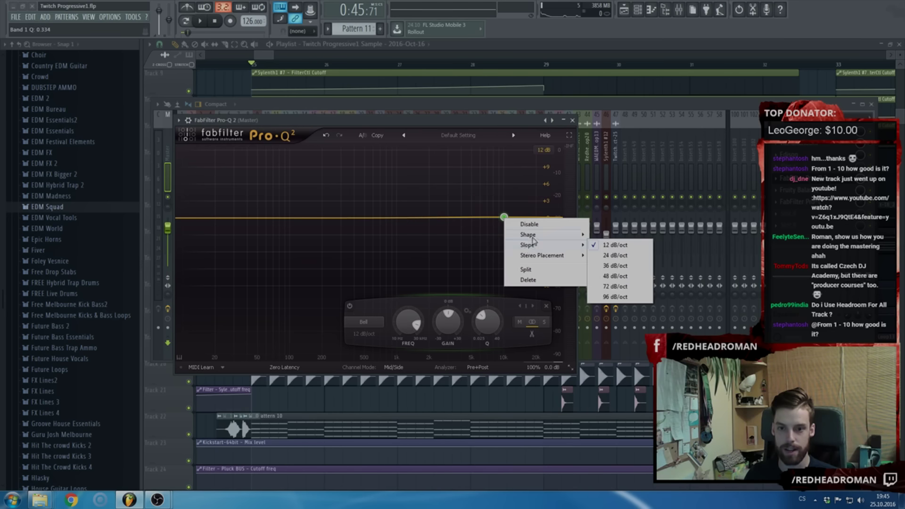
mouse_move(561, 255)
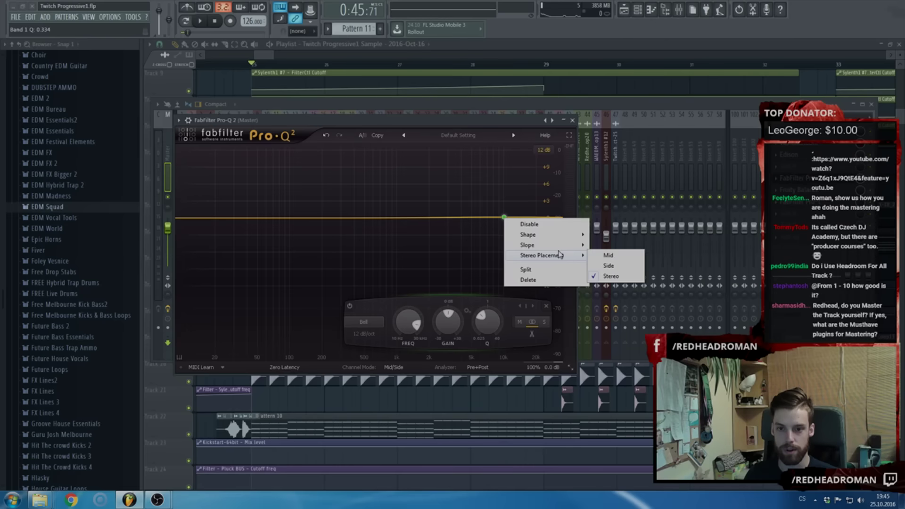
click(619, 267)
mouse_move(503, 217)
mouse_down()
mouse_move(506, 186)
mouse_move(506, 202)
mouse_up()
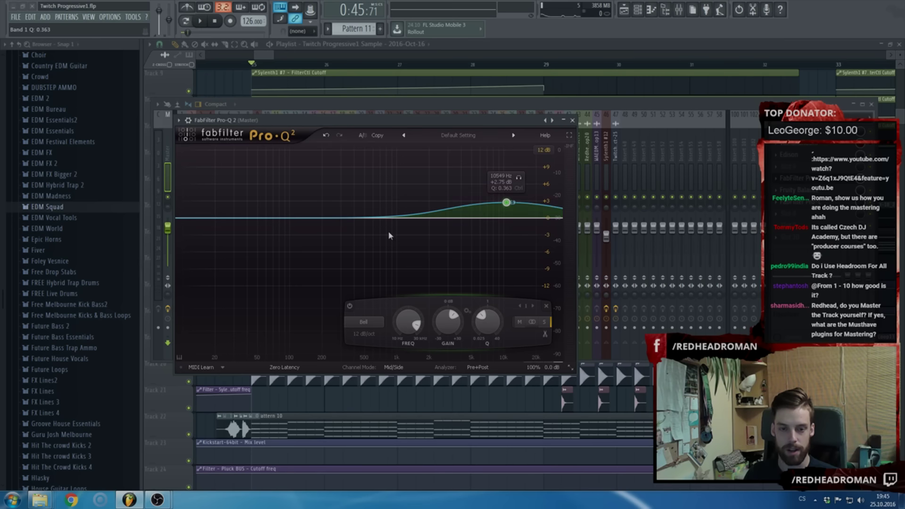
Add an EQ band at about 235 Hz and raise the high-frequency boost slightly to about 3 dB
click(329, 218)
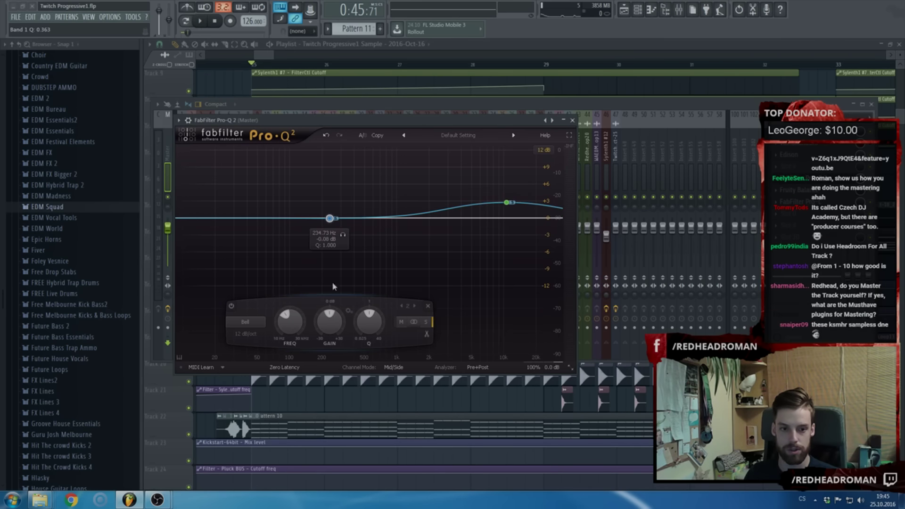
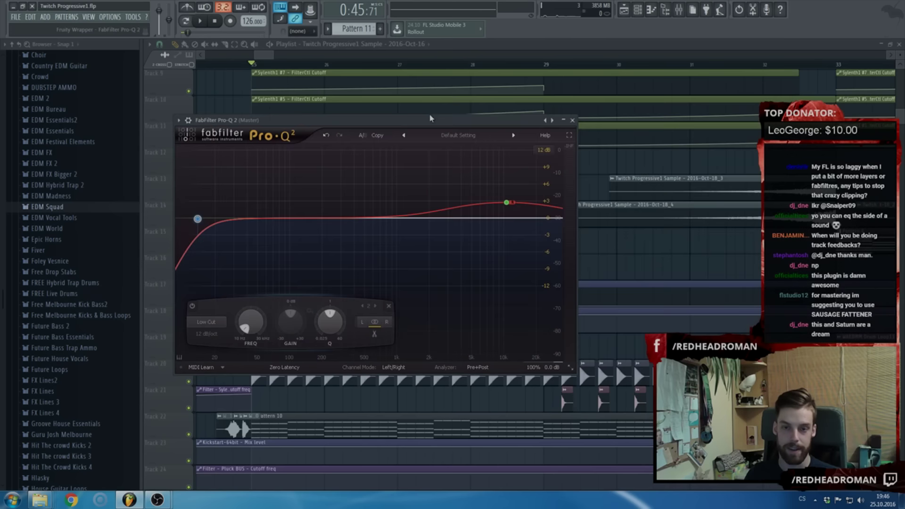
mouse_move(506, 208)
mouse_down()
mouse_move(503, 191)
mouse_move(504, 203)
mouse_up()
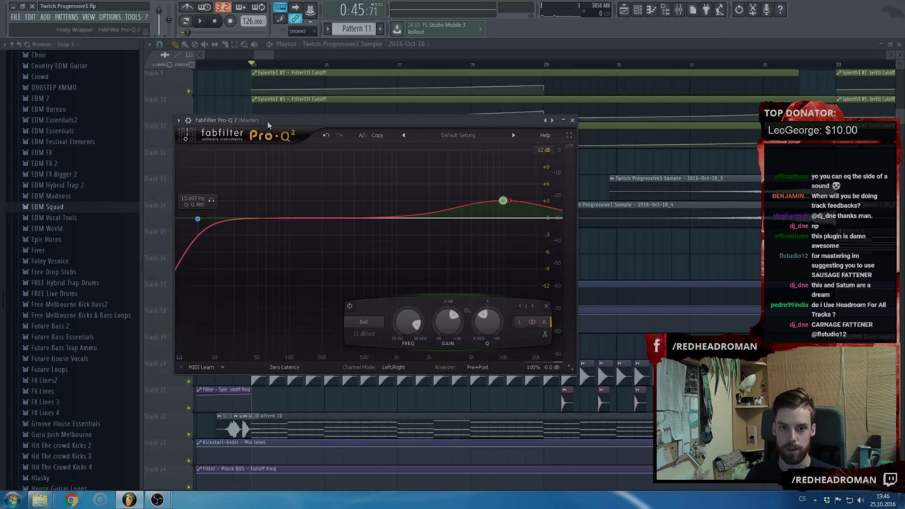
Empty effect slot 5 on the master track and insert a new FabFilter Pro-Q 2 in slot 4
key(Escape)
click(680, 12)
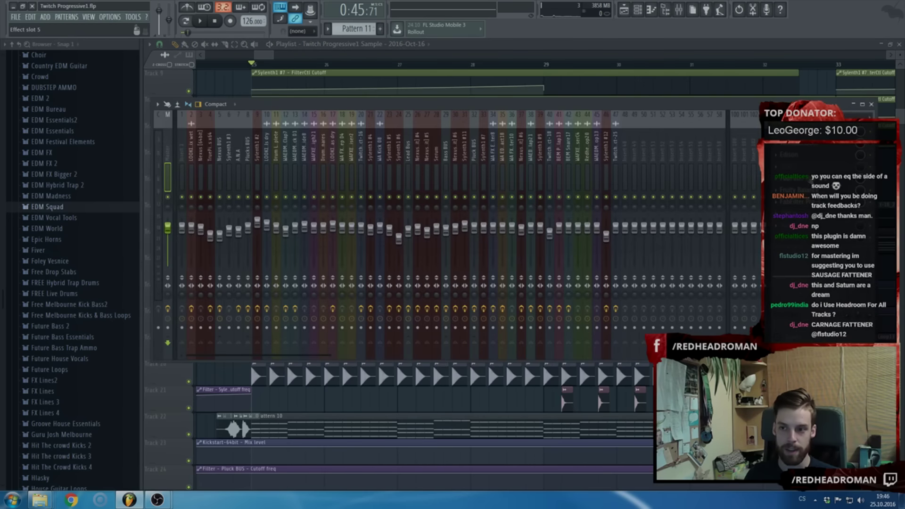
click(777, 180)
mouse_move(797, 200)
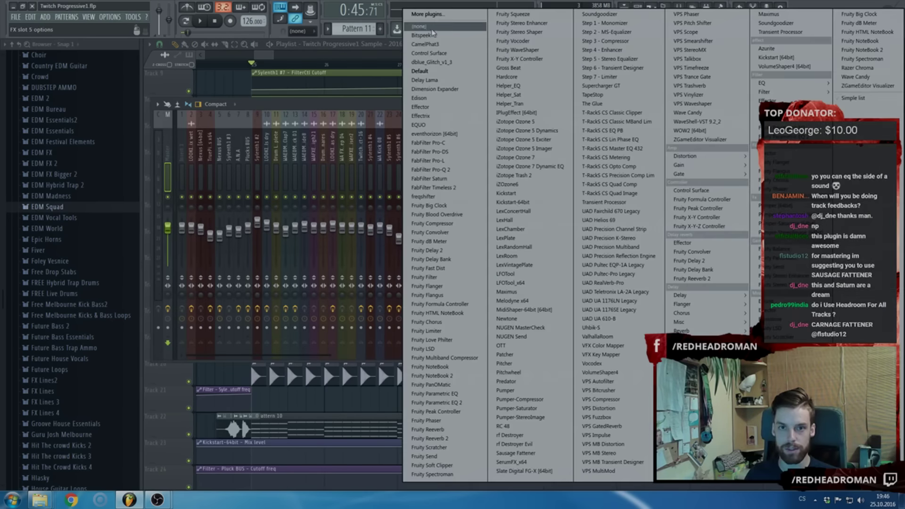
click(424, 28)
click(796, 177)
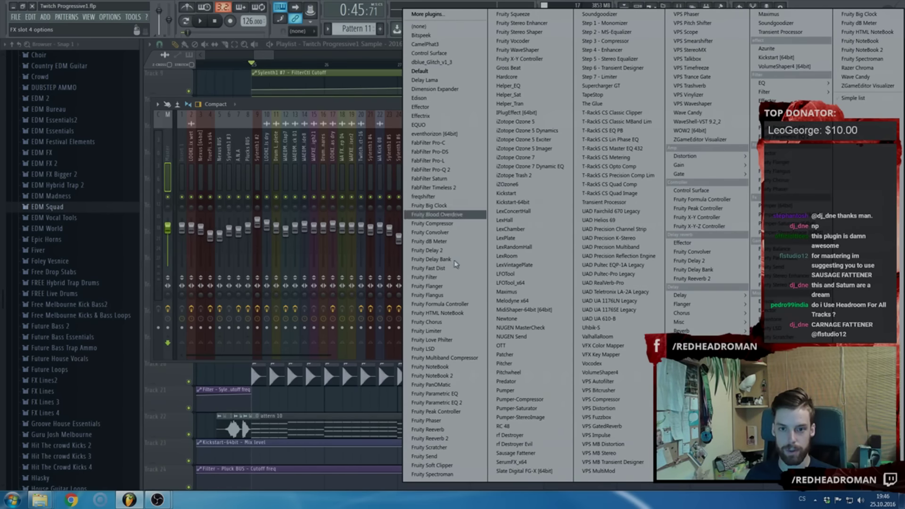
click(446, 170)
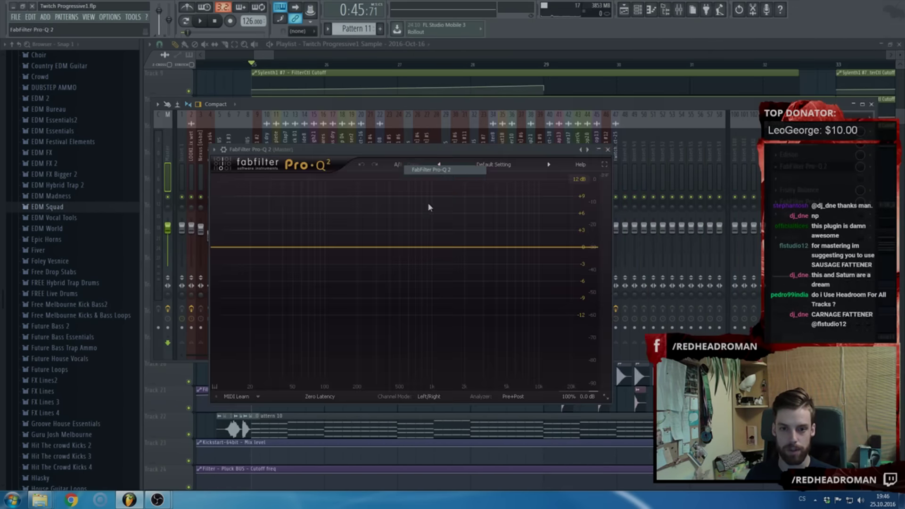
Add a bell band of about +0.17 dB, solo it at about 2038 Hz and set its Q to about 2.84
click(435, 247)
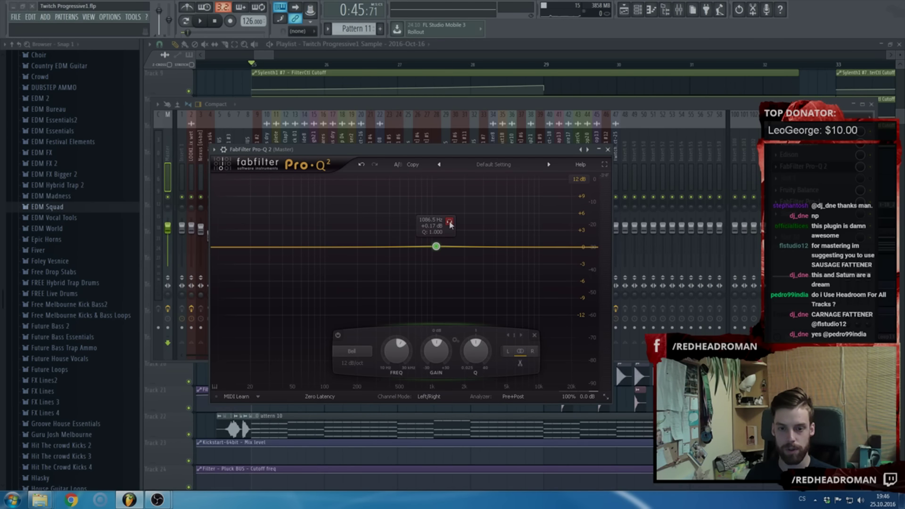
drag(450, 225, 480, 226)
scroll(479, 225, down, 6)
scroll(479, 225, up, 9)
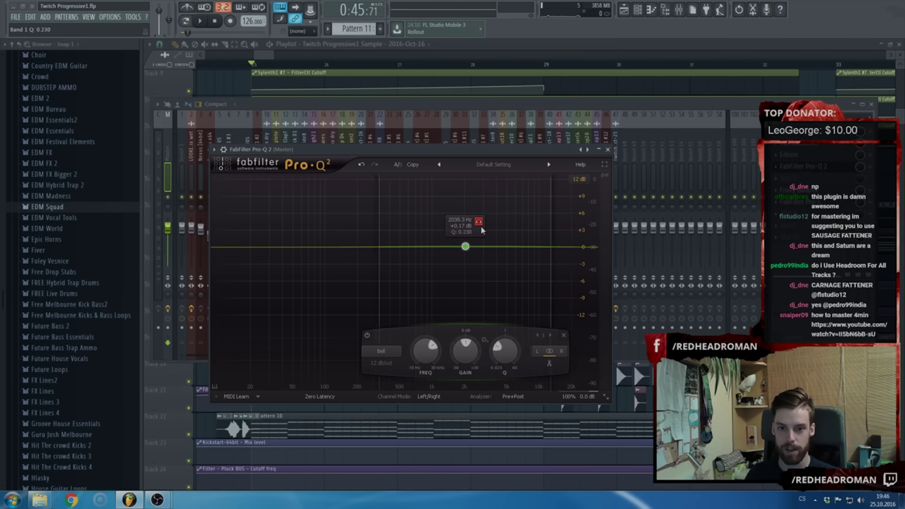
scroll(481, 229, down, 3)
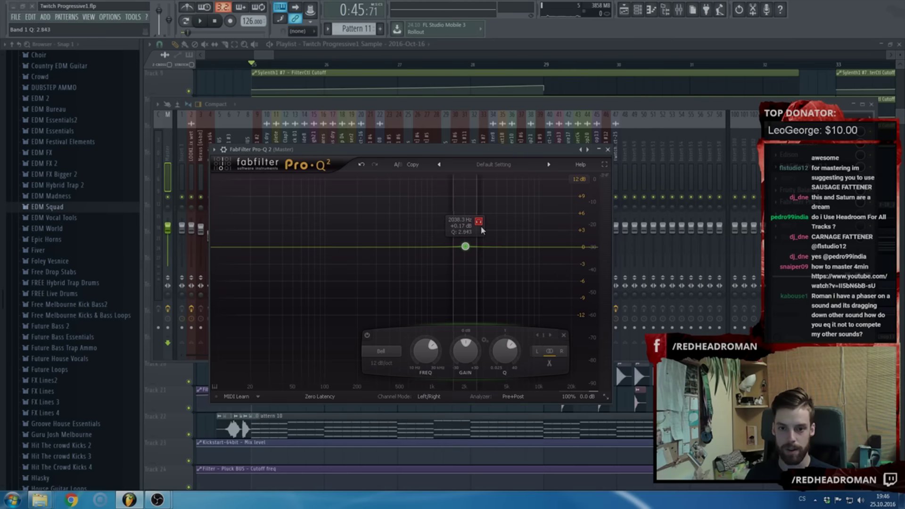
Play the song while sweeping the soloed band down to about 597 Hz with a Q of about 1.46
key(space)
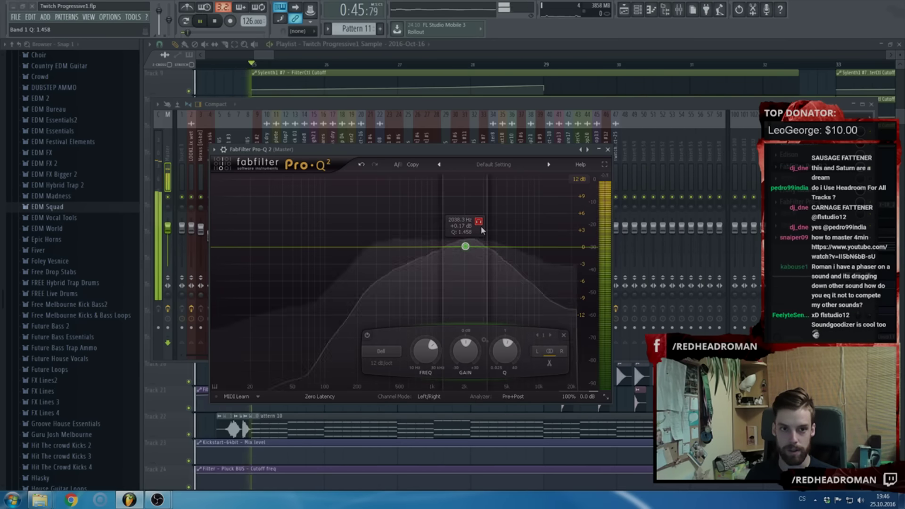
scroll(481, 230, down, 2)
drag(481, 229, 434, 235)
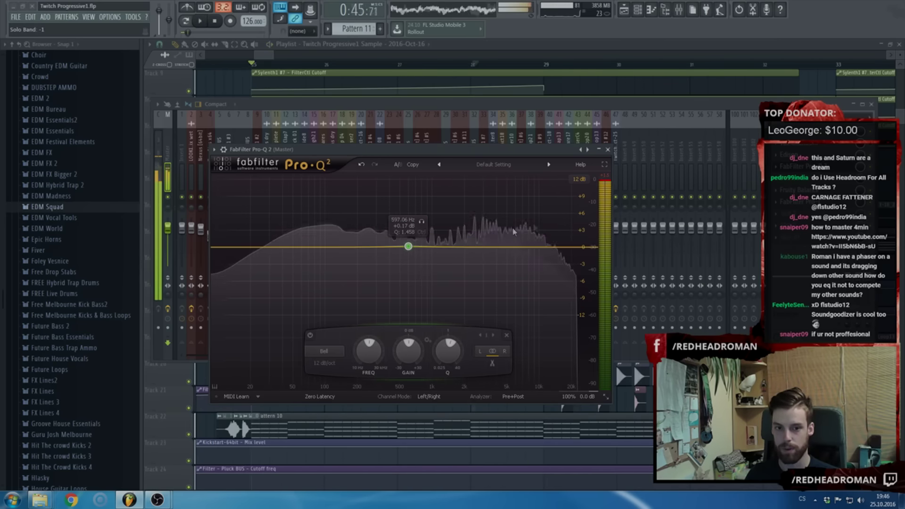
key(space)
Sweep the soloed band to about 309 Hz, narrow its Q to about 4.86 and level its gain to about +0.08 dB
drag(421, 223, 392, 231)
scroll(393, 231, up, 6)
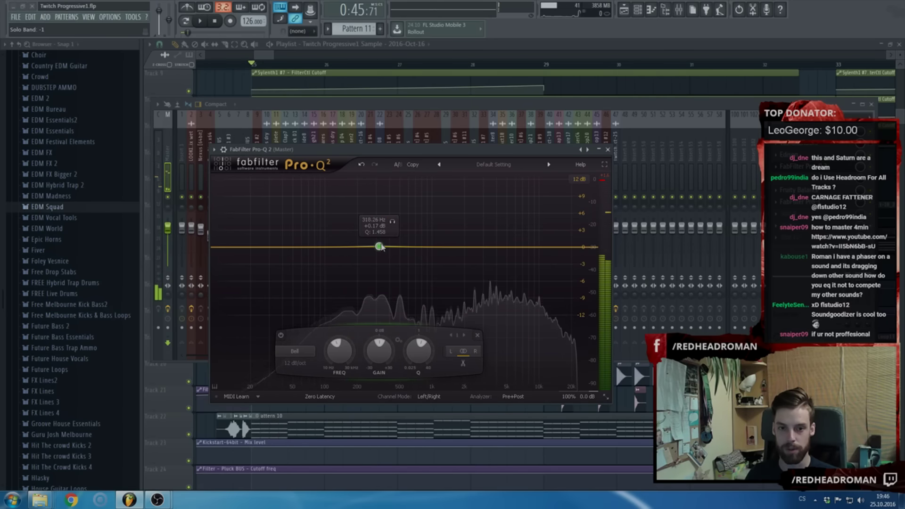
scroll(393, 227, up, 1)
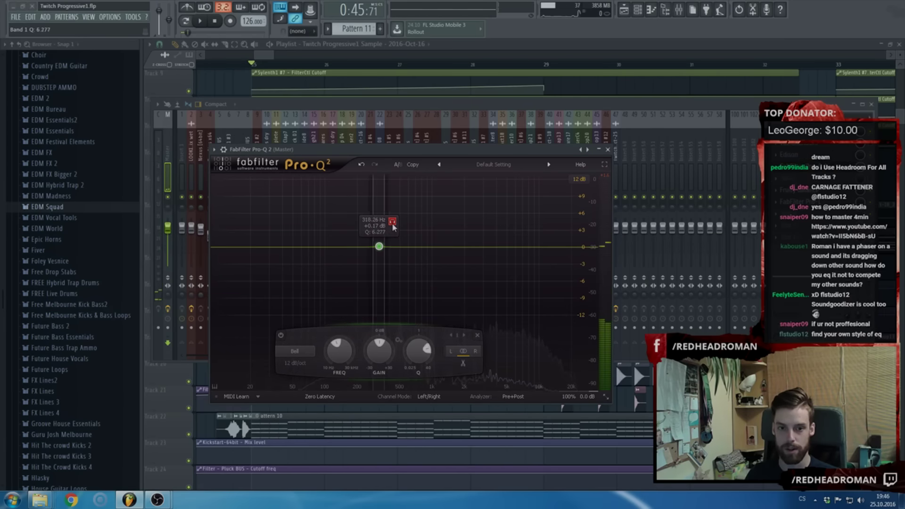
click(393, 223)
mouse_move(380, 250)
mouse_down()
mouse_move(380, 330)
mouse_move(380, 251)
mouse_up()
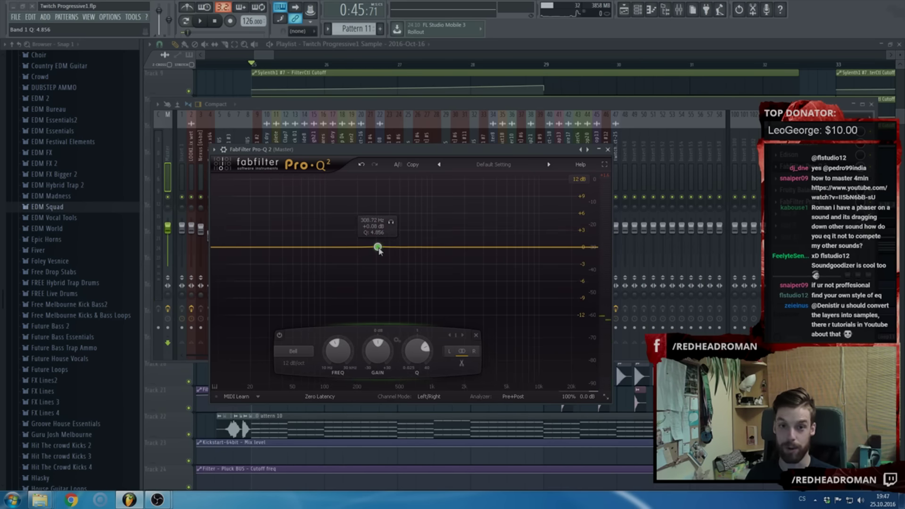
Try a 2.33 dB high boost with a Q of 0.72, flatten the band to about +0.08 dB at 9531 Hz and close the EQ
click(874, 169)
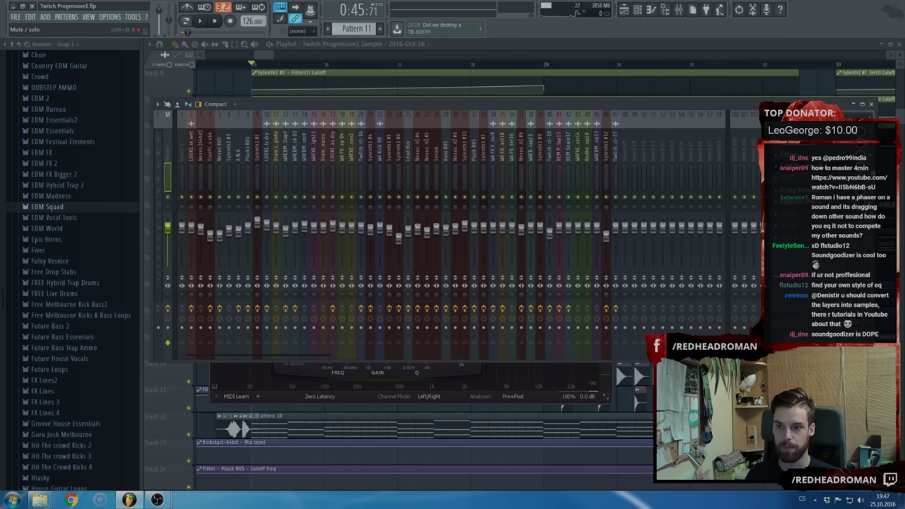
key(F9)
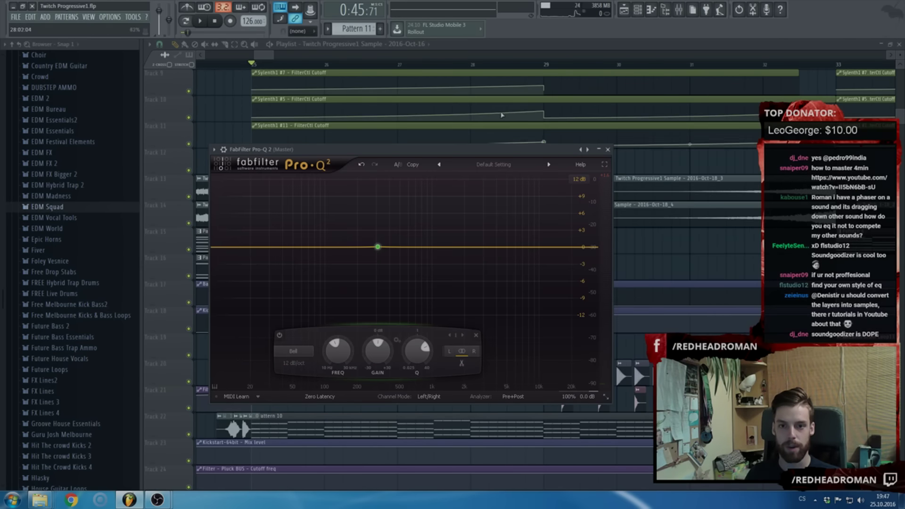
drag(377, 247, 532, 239)
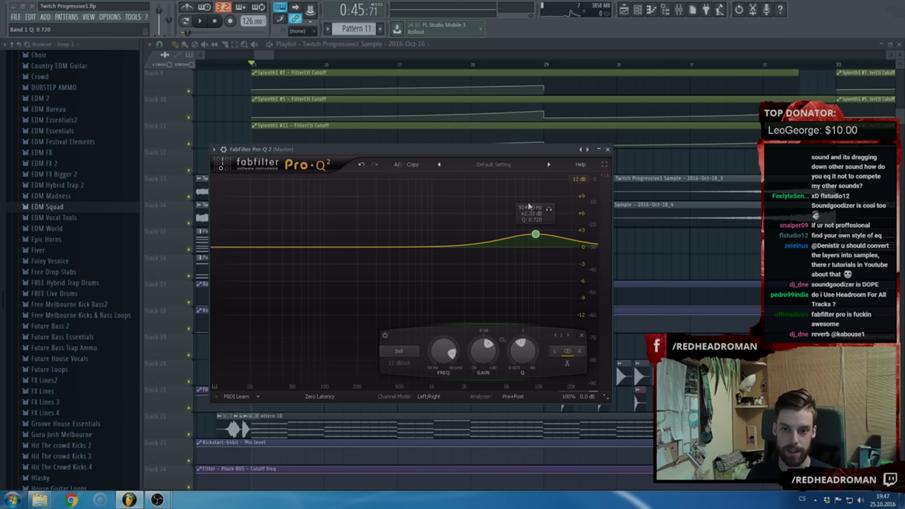
drag(535, 234, 537, 246)
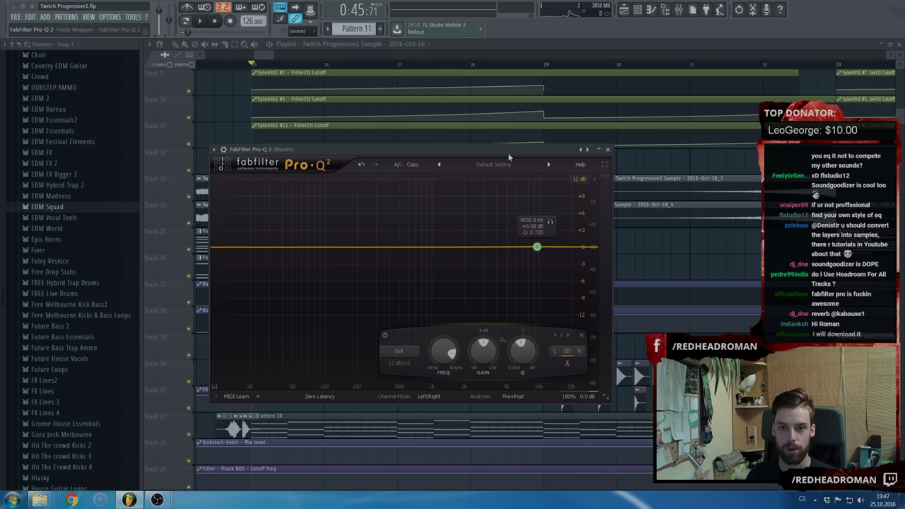
key(Escape)
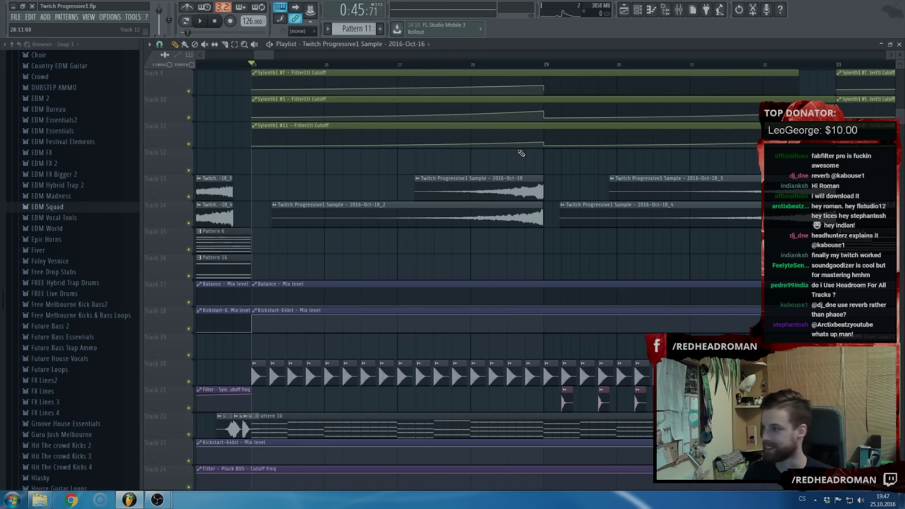
Activate the Slice tool in the playlist and set snapping to Bar
scroll(306, 167, down, 8)
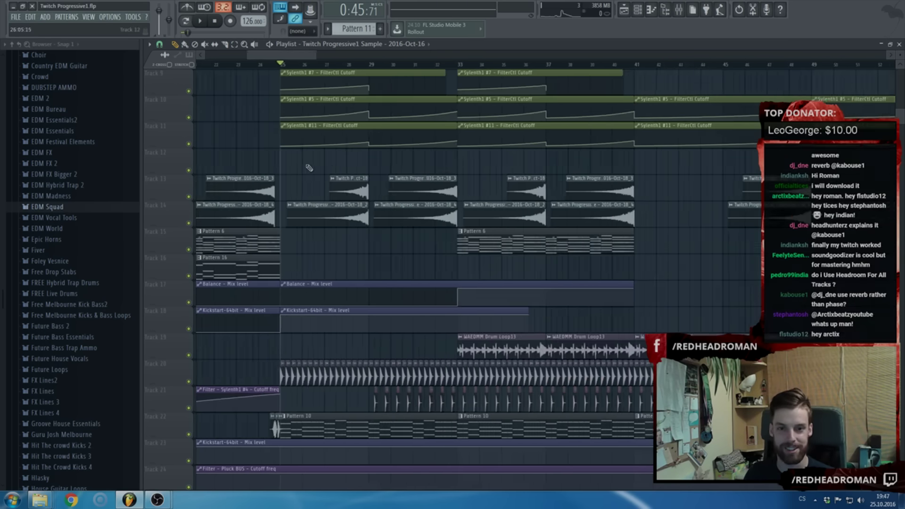
scroll(347, 161, down, 3)
scroll(349, 161, down, 3)
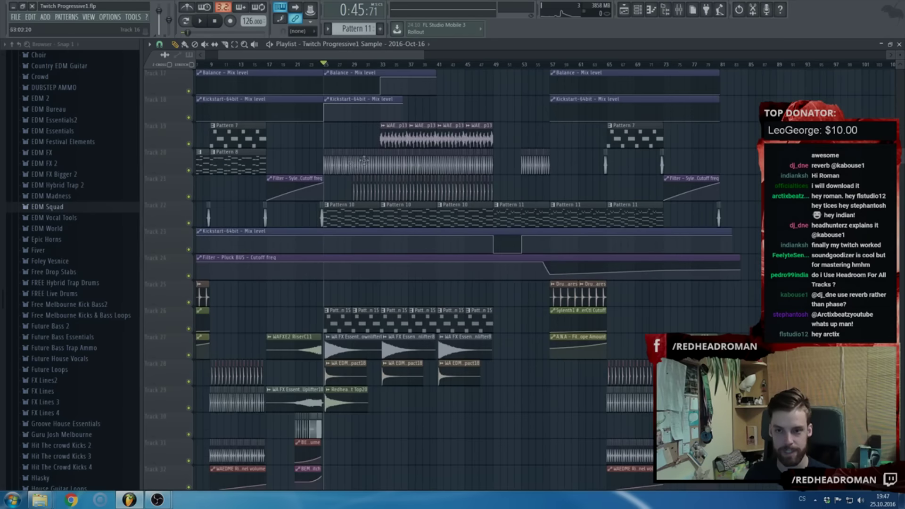
scroll(524, 159, up, 4)
scroll(316, 230, up, 4)
scroll(326, 236, down, 6)
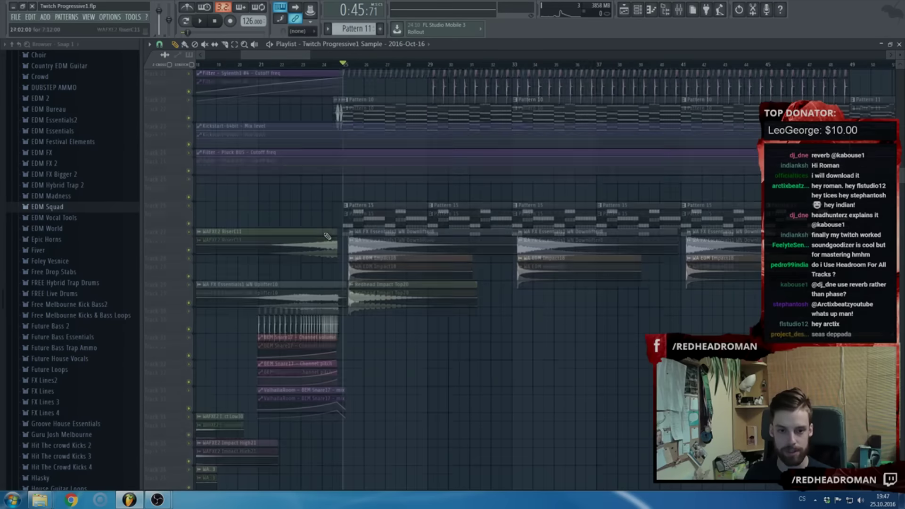
click(227, 45)
scroll(359, 342, down, 4)
drag(318, 441, 348, 469)
click(160, 43)
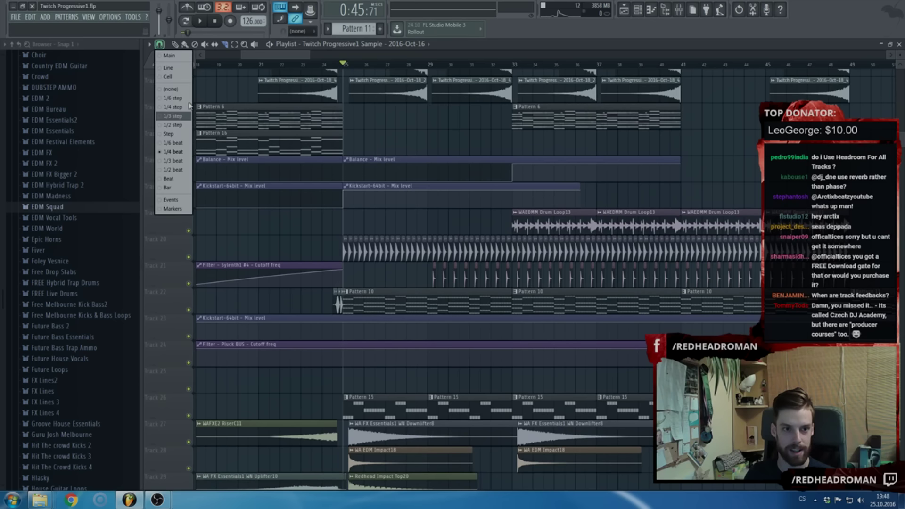
click(176, 187)
Slice all playlist clips across the tracks at bar 25 and at bar 49, the edges of the first drop
scroll(282, 212, down, 3)
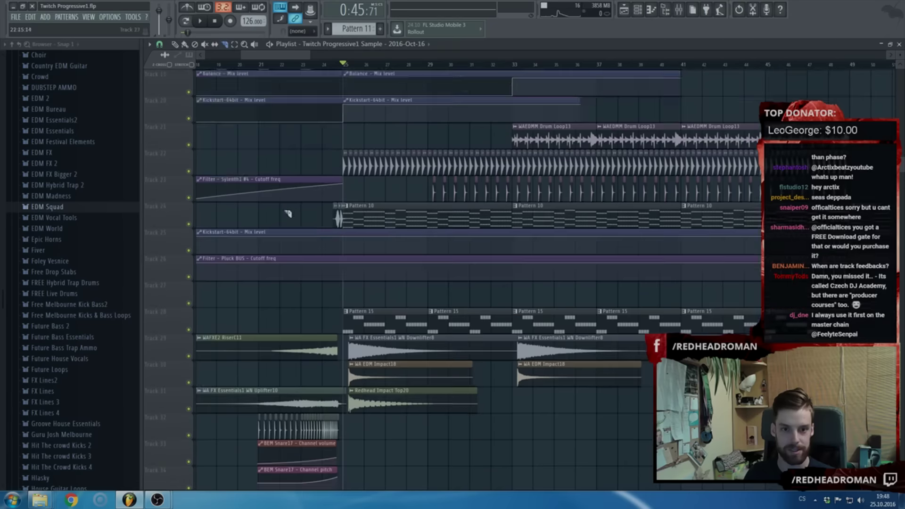
drag(340, 391, 341, 4)
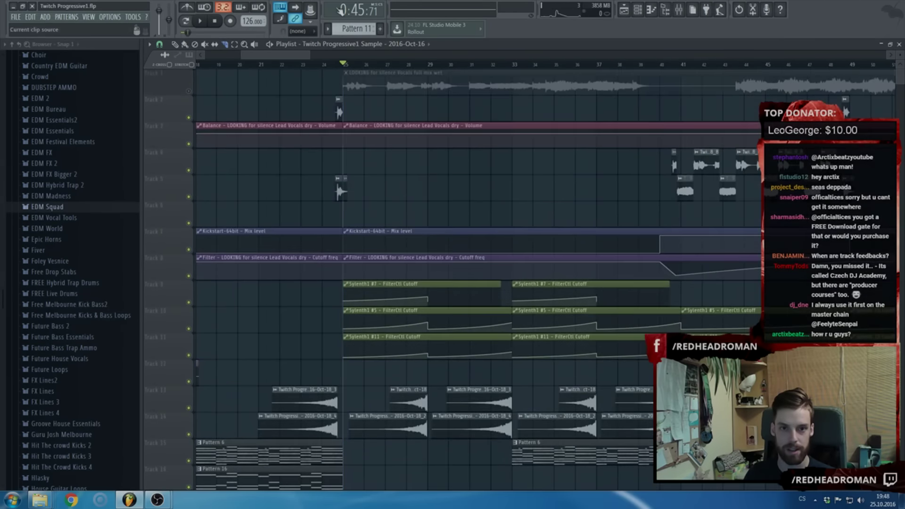
scroll(327, 216, down, 3)
scroll(426, 290, down, 7)
scroll(432, 379, up, 1)
scroll(431, 378, up, 2)
drag(629, 461, 628, 3)
Select all clips of the first drop from bar 25 to bar 49 and duplicate them to start at bar 81
scroll(518, 196, down, 3)
scroll(493, 199, down, 4)
scroll(494, 200, down, 7)
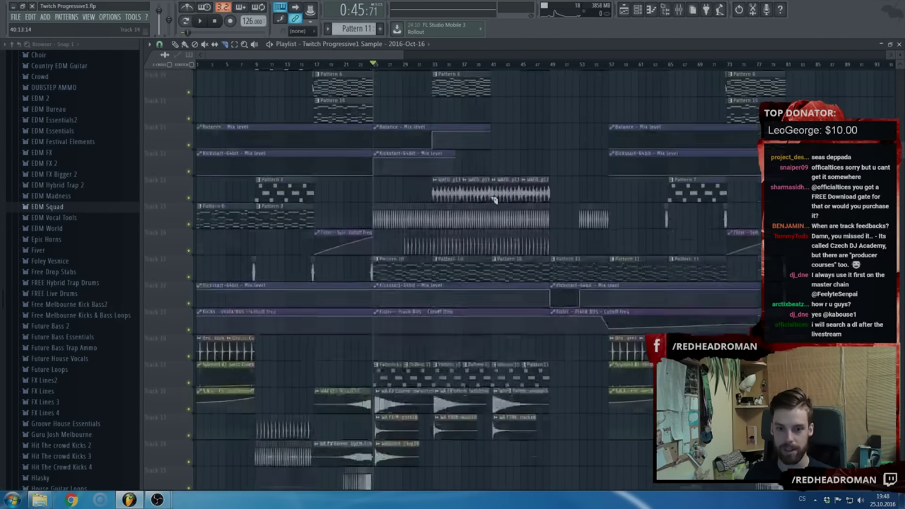
scroll(377, 249, up, 3)
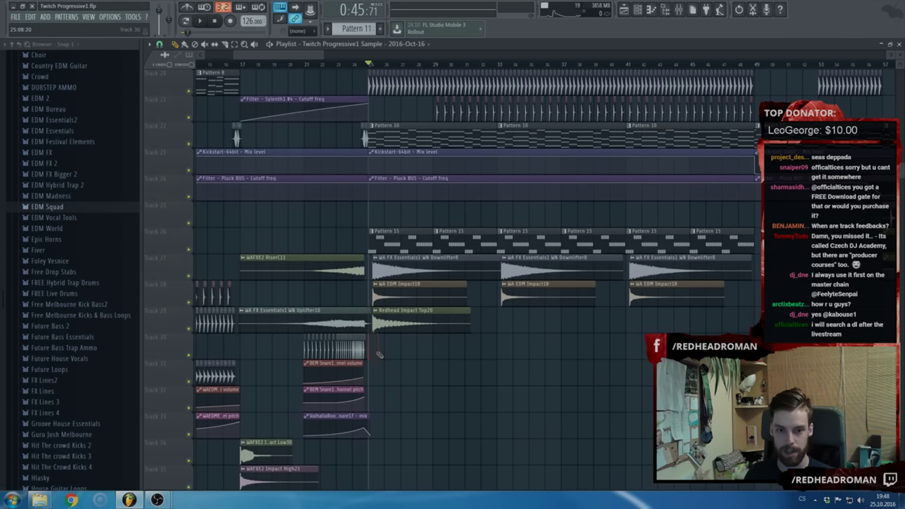
drag(374, 354, 753, 6)
scroll(329, 273, down, 5)
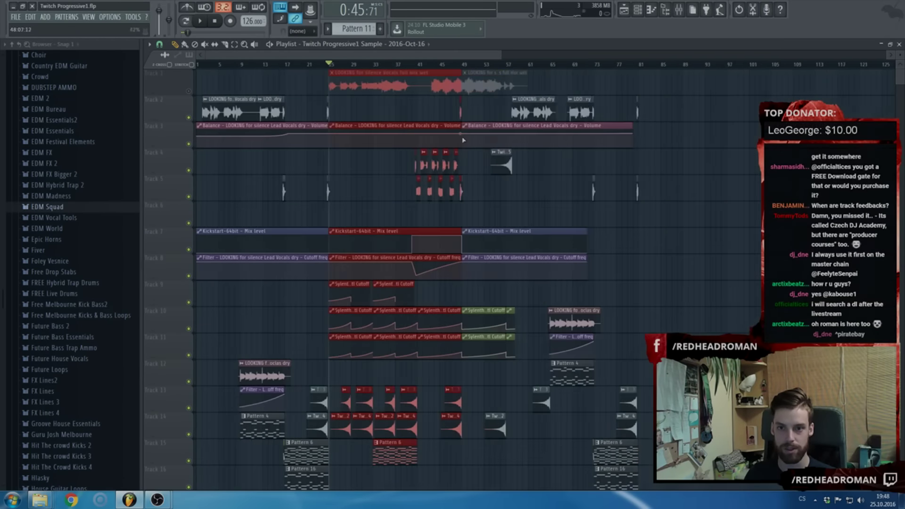
shift+drag(333, 258, 604, 249)
scroll(620, 300, up, 3)
scroll(621, 301, up, 4)
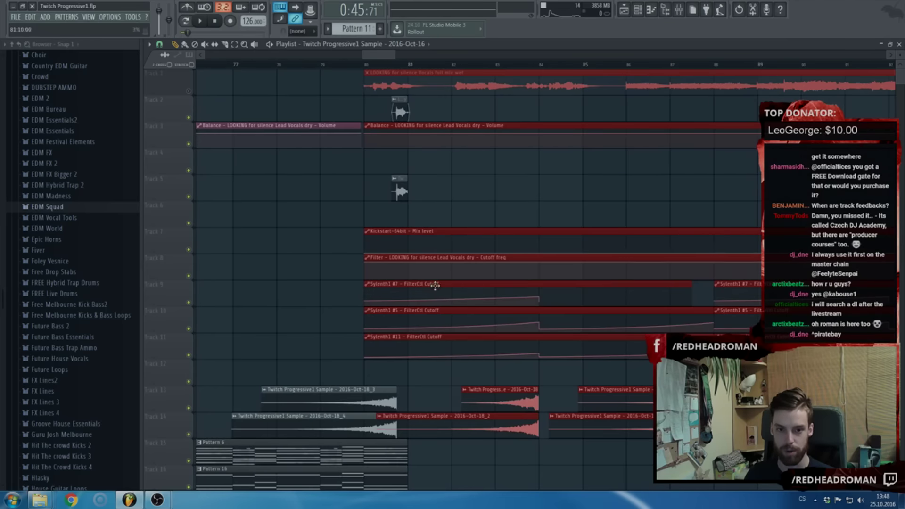
scroll(408, 232, down, 6)
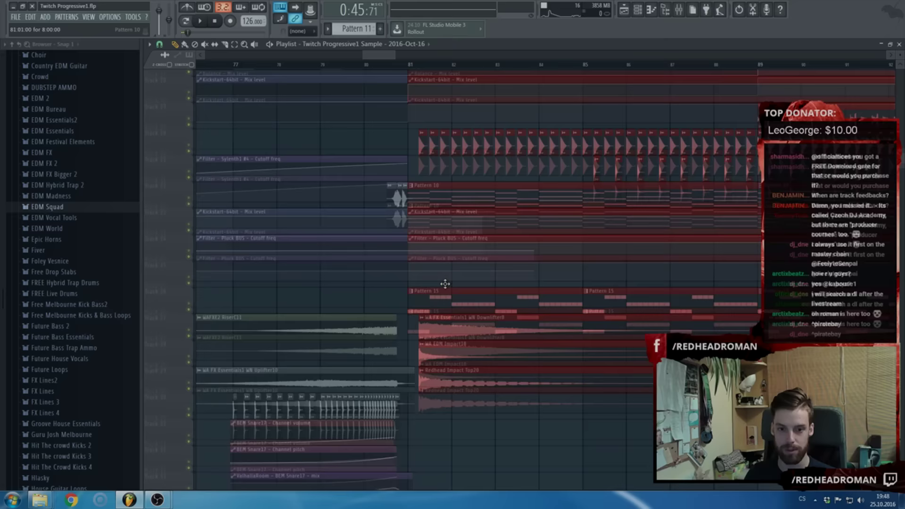
scroll(427, 303, down, 3)
scroll(391, 188, down, 3)
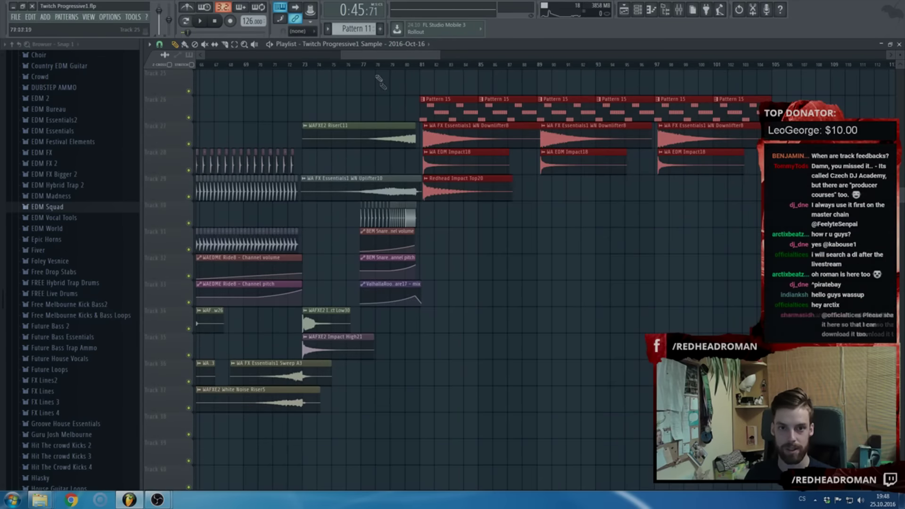
Play the arrangement from just before bar 81 and check the duplicated drop across its tracks
click(392, 65)
key(space)
scroll(445, 271, up, 3)
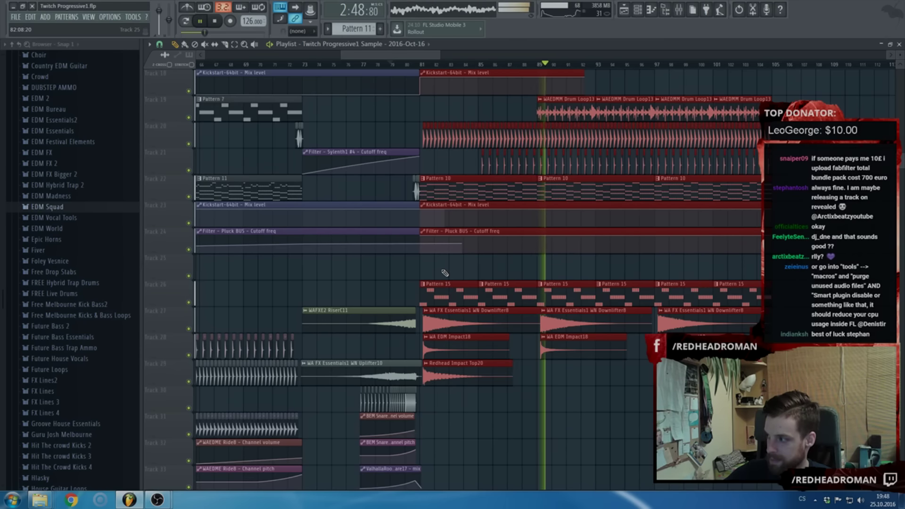
scroll(513, 242, up, 4)
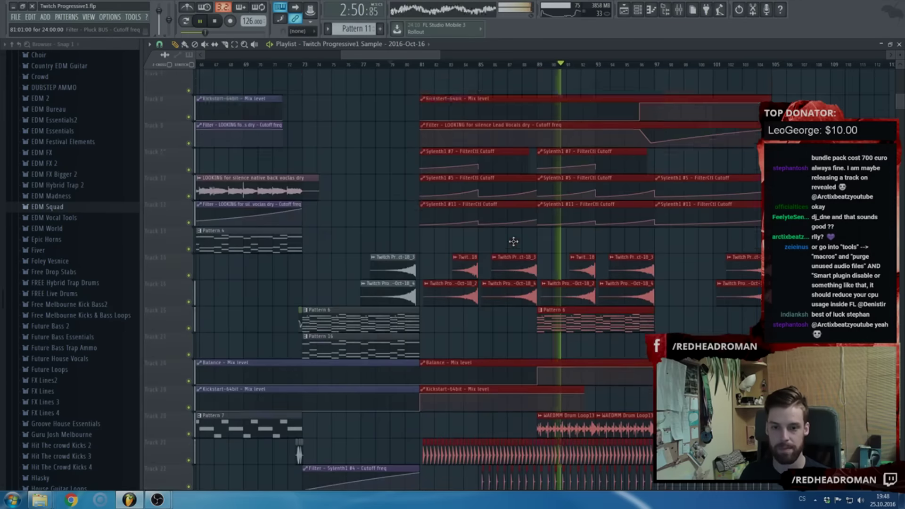
scroll(513, 241, down, 6)
key(space)
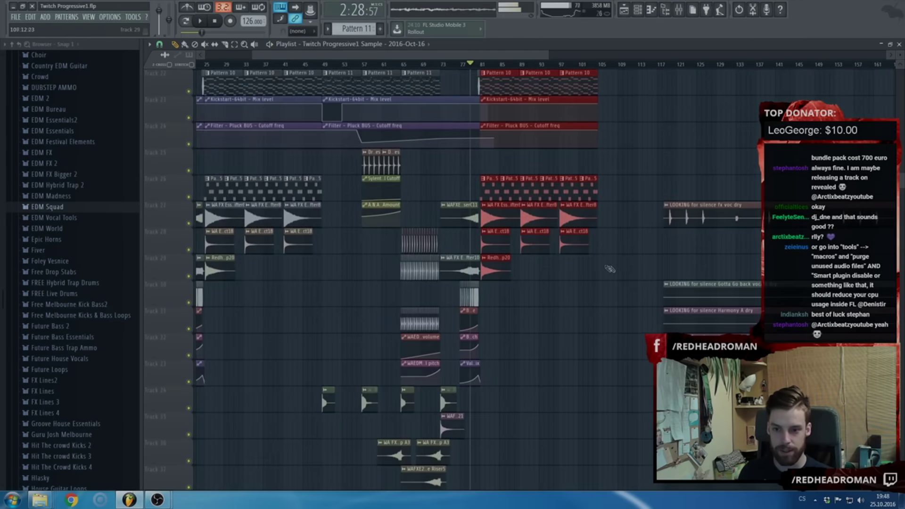
Deselect the copied drop and delete the leftover "LOOKING for silence" vocal clips beyond bar 117
scroll(614, 271, down, 5)
drag(638, 410, 794, 143)
drag(697, 226, 796, 225)
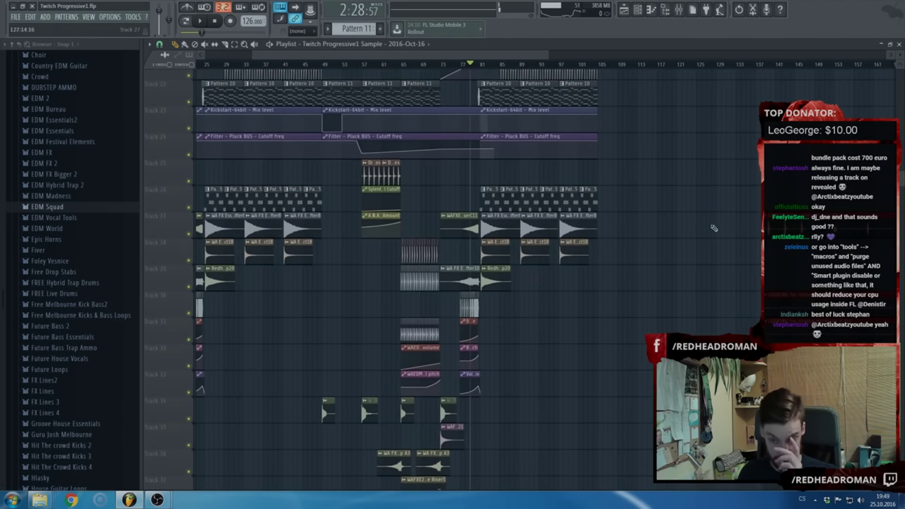
Start the WAEDMM Drum Loop13 clips at bar 81, the beginning of the second drop
scroll(440, 211, up, 5)
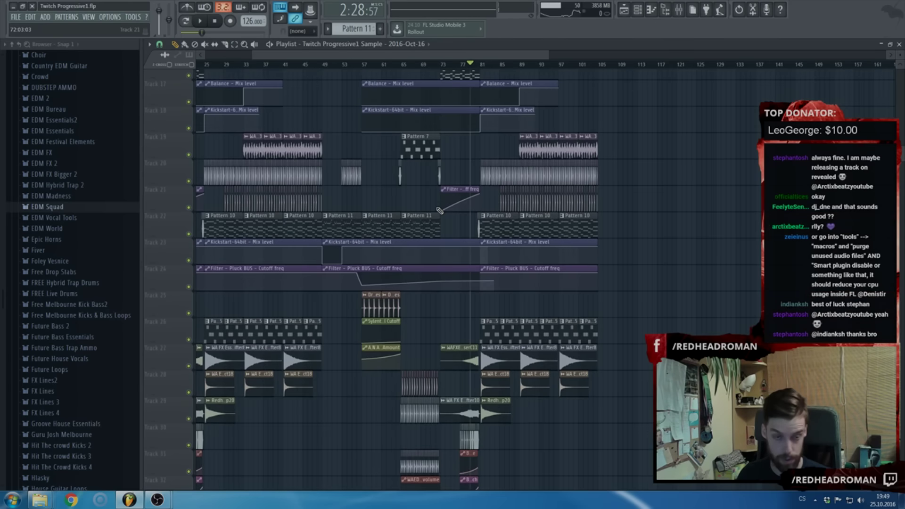
scroll(439, 211, up, 5)
drag(714, 158, 622, 150)
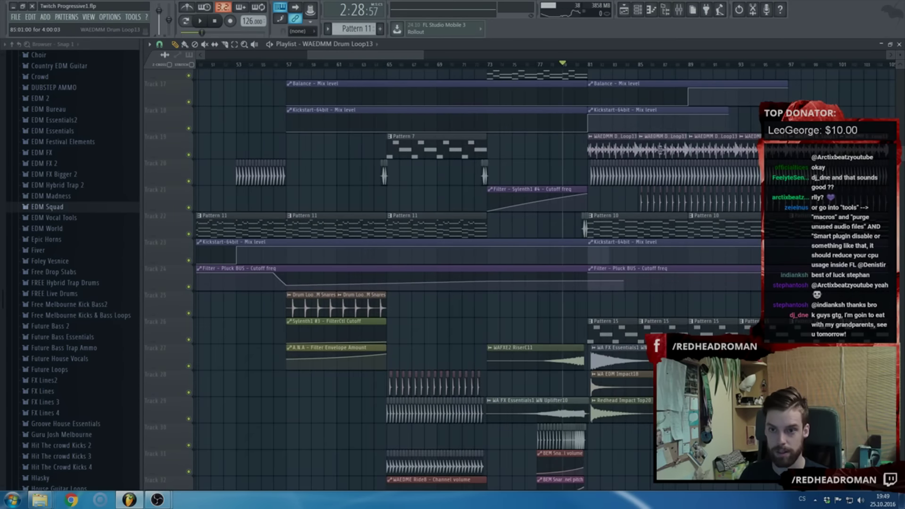
Copy a four-bar group of the clap clips from bar 85 so the claps begin at bar 81
scroll(655, 152, up, 3)
drag(721, 203, 728, 206)
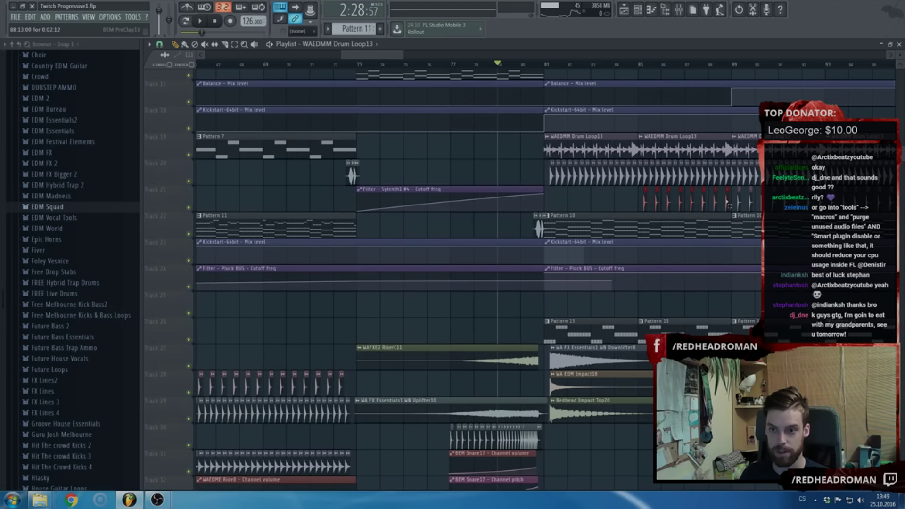
scroll(582, 217, up, 3)
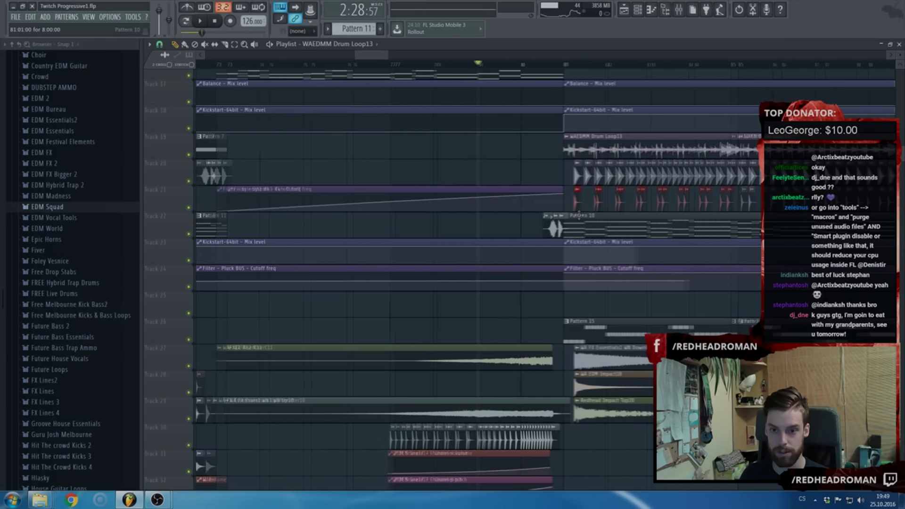
scroll(580, 224, down, 4)
scroll(601, 224, up, 3)
scroll(602, 221, up, 1)
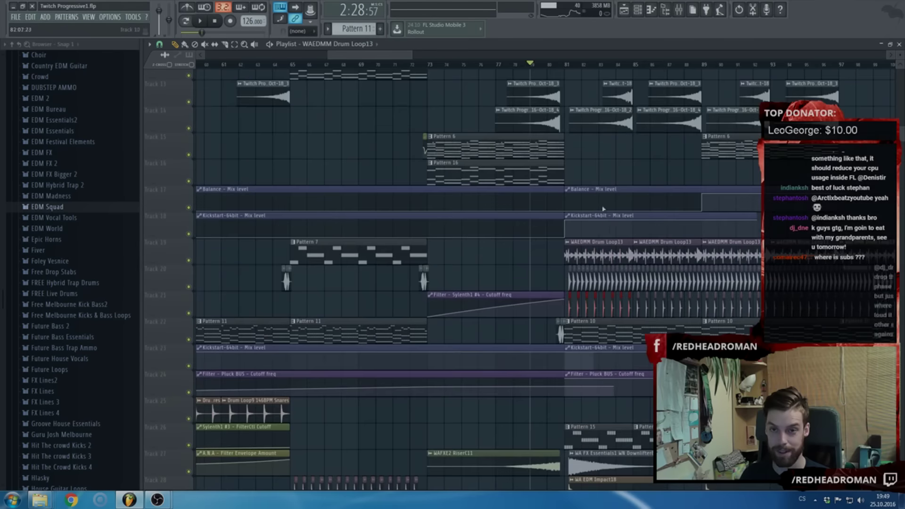
Play the second drop from bar 81 and check how its tracks sound together
scroll(584, 134, up, 3)
click(552, 64)
scroll(596, 222, up, 1)
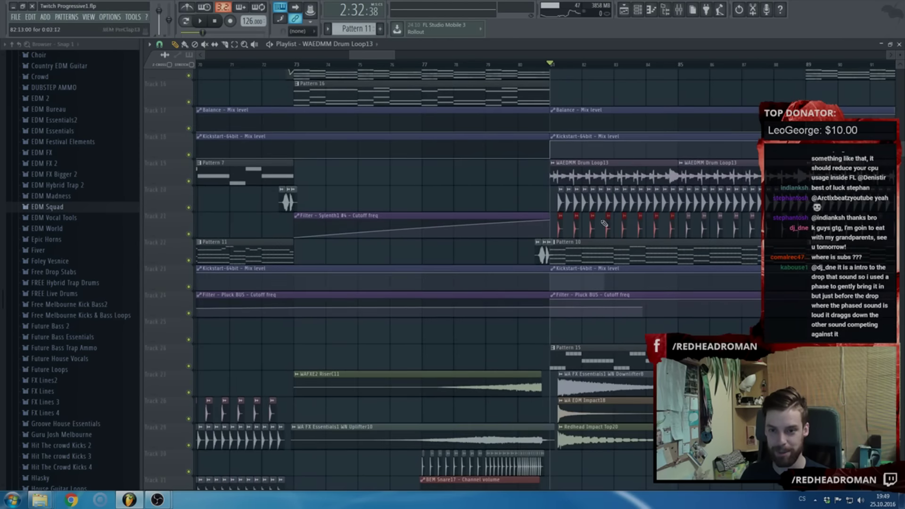
key(space)
scroll(606, 268, up, 1)
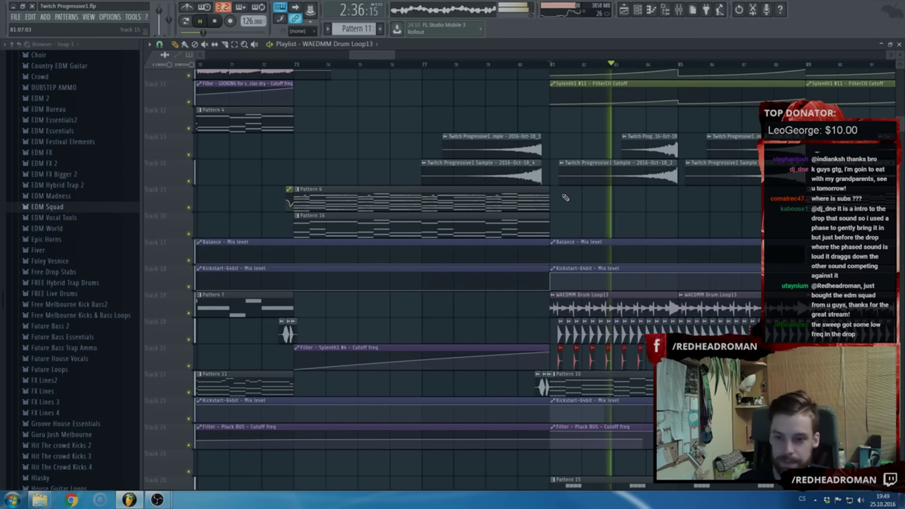
scroll(565, 198, down, 3)
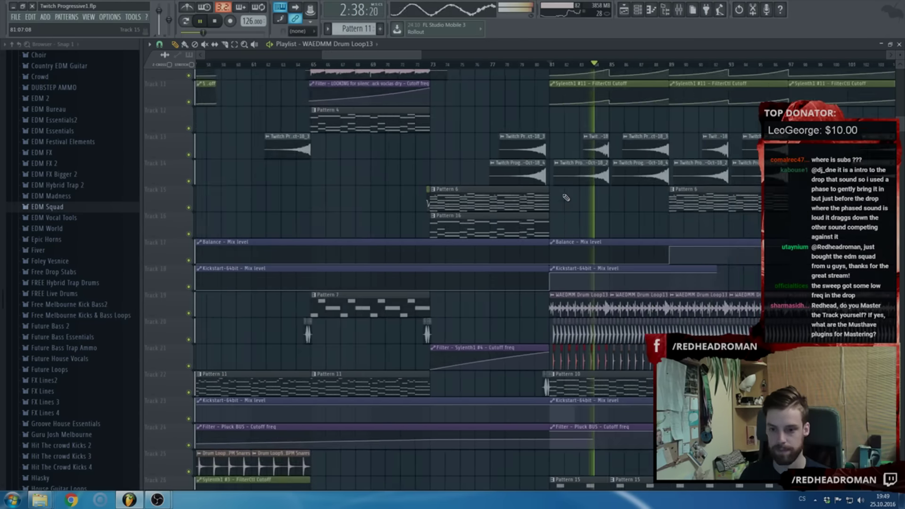
scroll(566, 198, down, 5)
key(space)
Insert an empty playlist track at Track 23, directly below the Pattern 10 and Pattern 11 clips
right_click(182, 266)
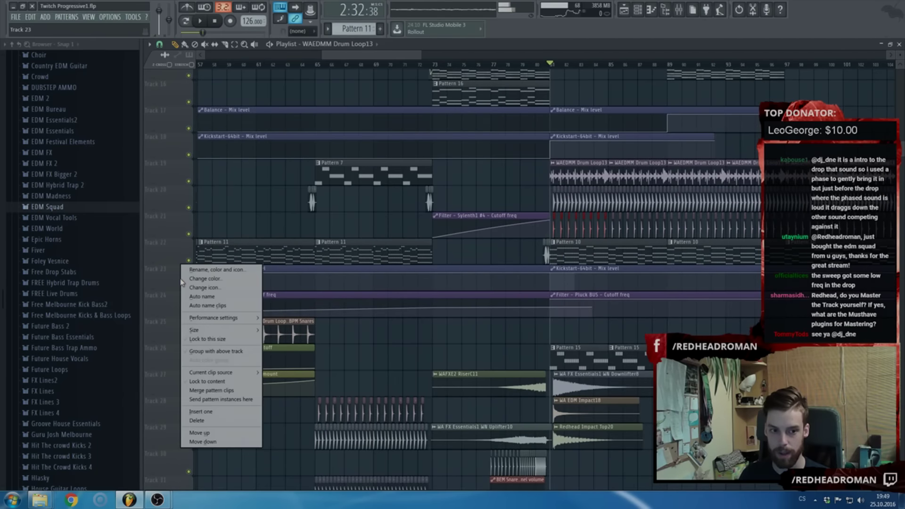
click(238, 408)
click(384, 56)
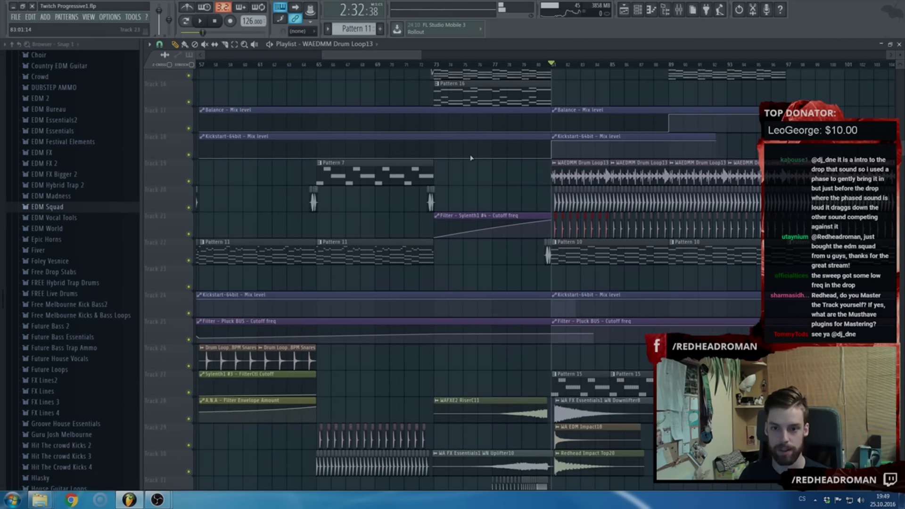
Open Pattern 10's channel rack and add a new Nexus [64bit] instrument channel
double_click(589, 253)
key(F7)
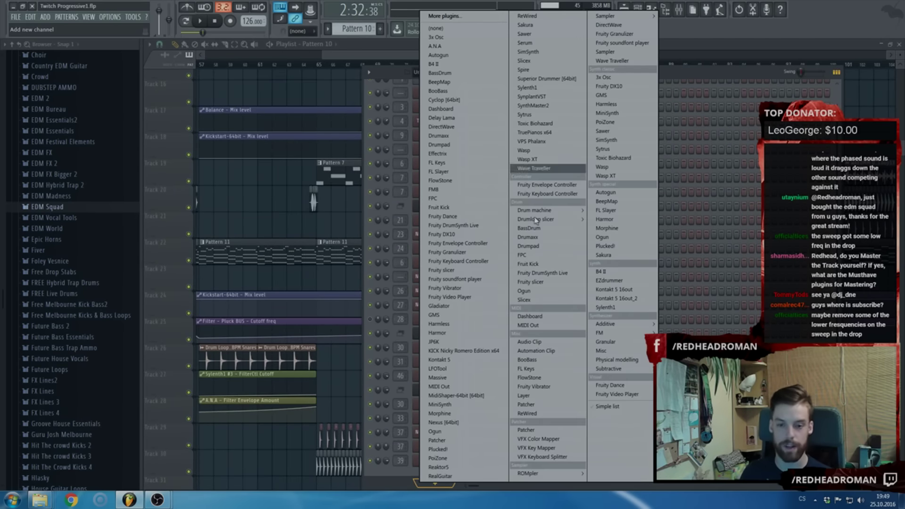
click(474, 422)
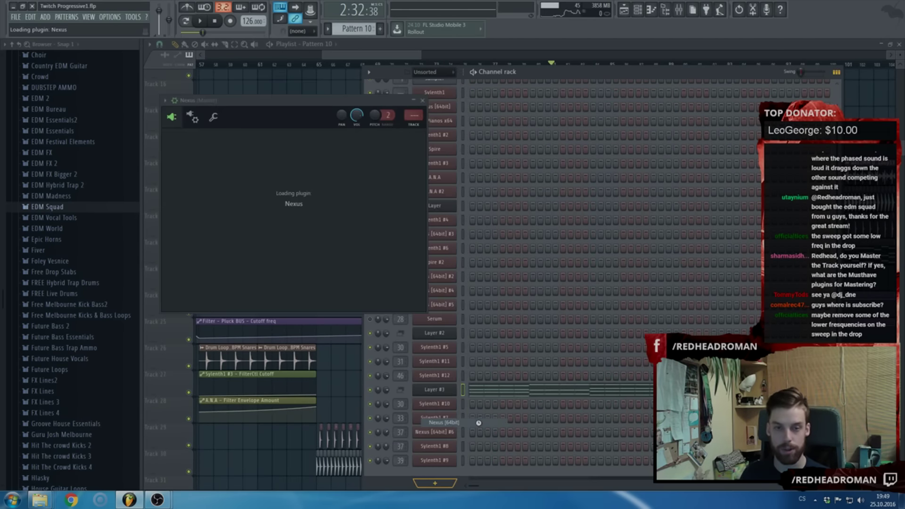
Load the LD Humming preset from the XP EDM 3 category in the new Nexus channel
click(334, 193)
scroll(335, 200, down, 7)
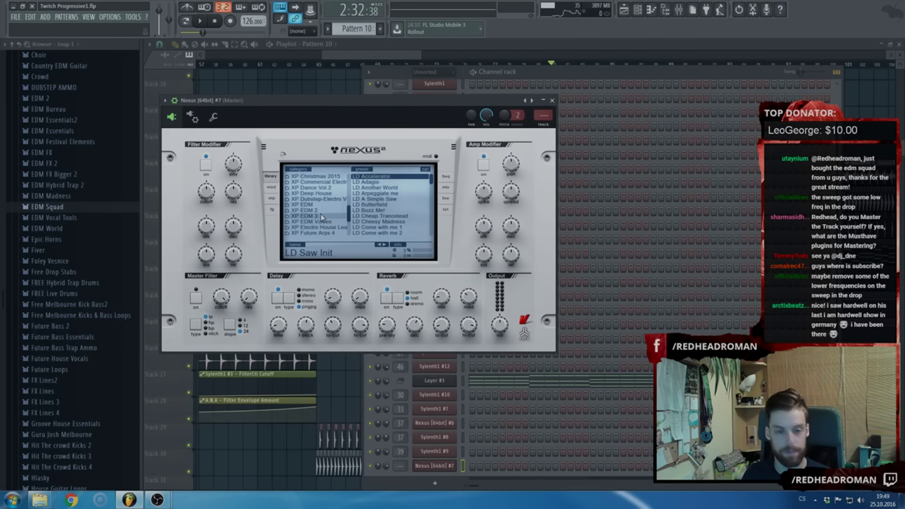
click(320, 215)
click(421, 217)
scroll(421, 214, down, 10)
scroll(398, 214, down, 3)
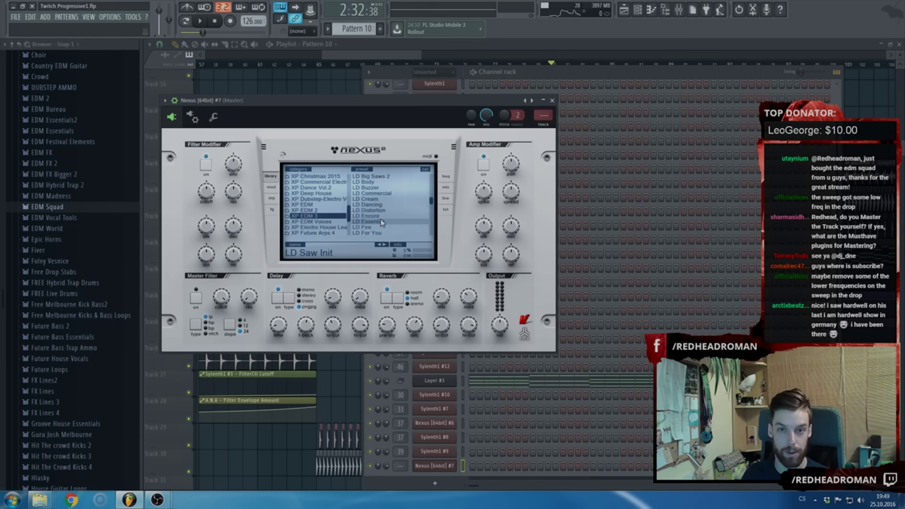
scroll(381, 223, down, 3)
scroll(380, 219, up, 1)
click(380, 218)
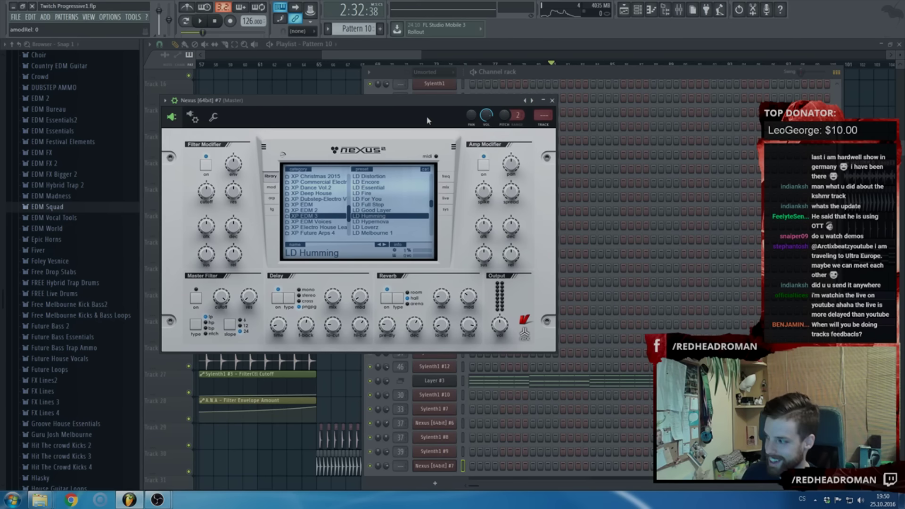
Route the Nexus [64bit] #7 channel to mixer track 48 and return to its instrument window
click(543, 126)
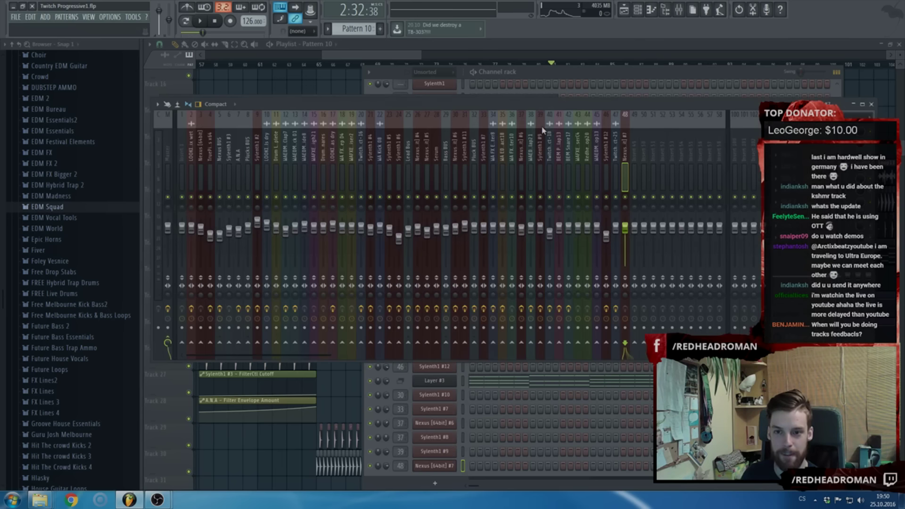
click(444, 466)
click(445, 467)
Audition LD Loverz, LD Olympus, LD Opus and LD Pulse Leier, and load the LD Rocking preset
click(382, 210)
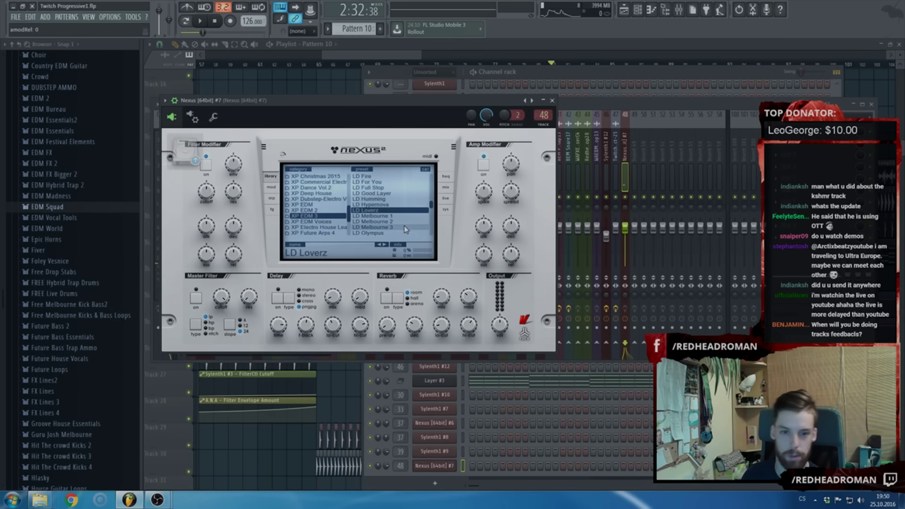
scroll(387, 216, down, 2)
click(377, 222)
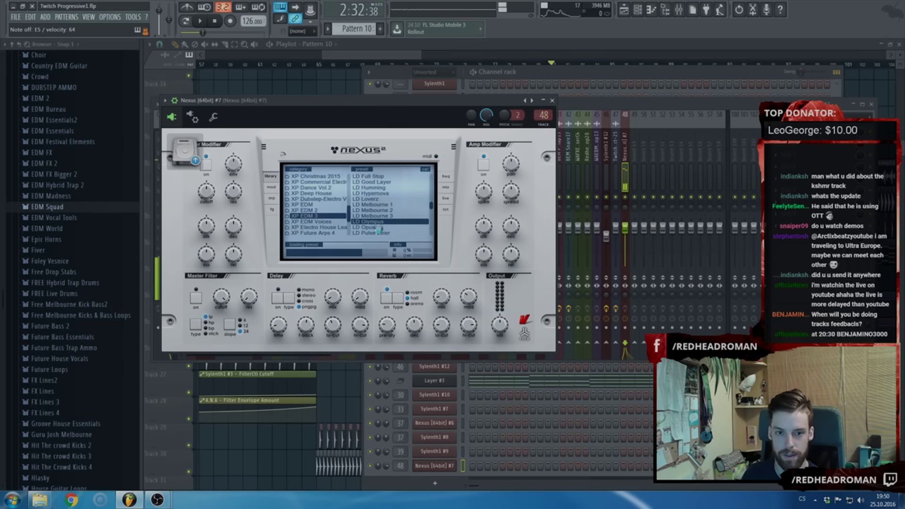
click(378, 227)
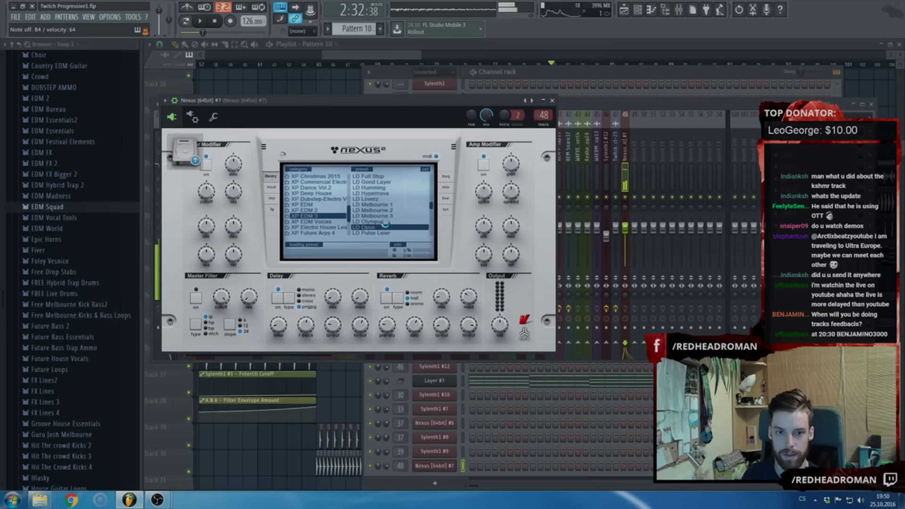
scroll(384, 226, down, 2)
click(386, 222)
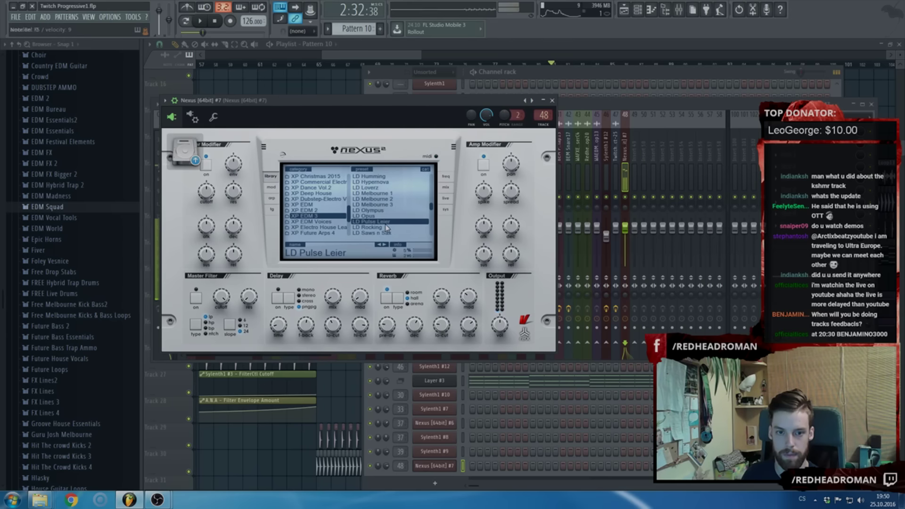
click(385, 227)
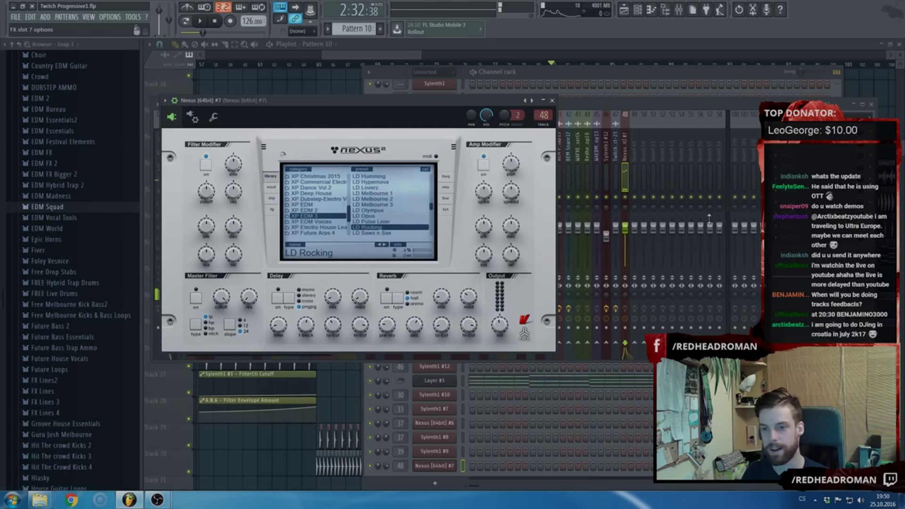
Add the ValhallaRoom reverb to the Nexus mixer track and set its mix to 22.6 %
click(774, 207)
click(620, 340)
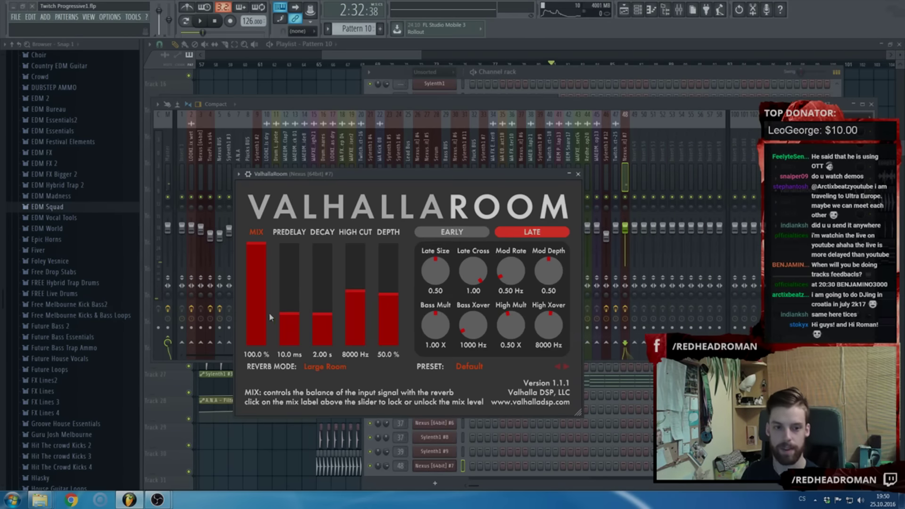
drag(269, 311, 267, 322)
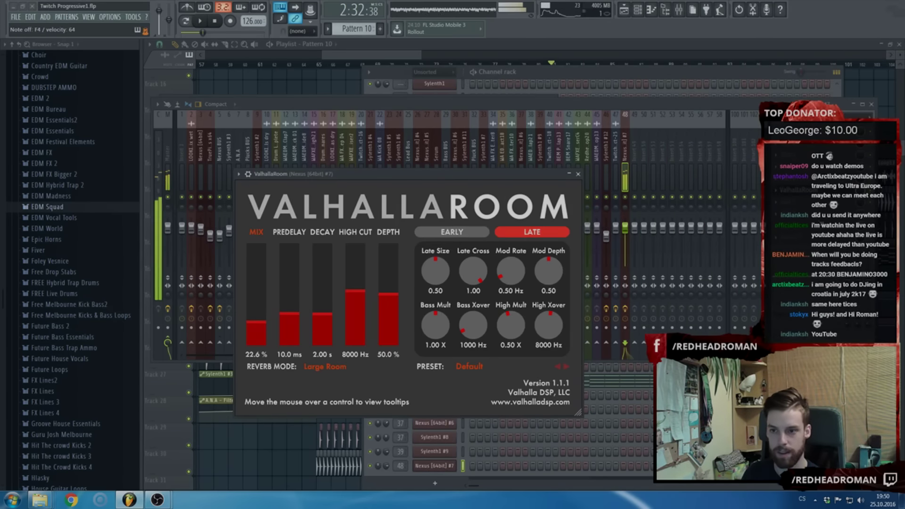
Add Kickstart-64bit to the Nexus mixer track with the second sidechain curve and 90% mix, closing the open windows
click(776, 202)
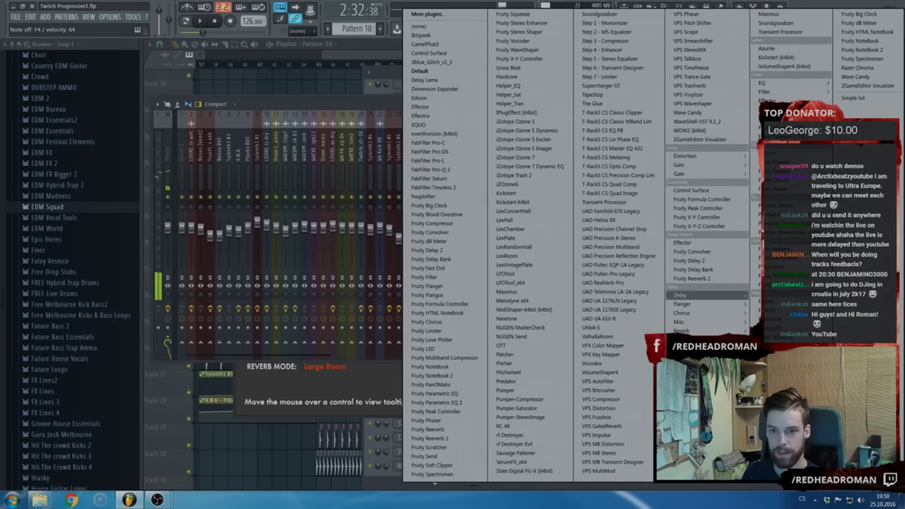
click(527, 205)
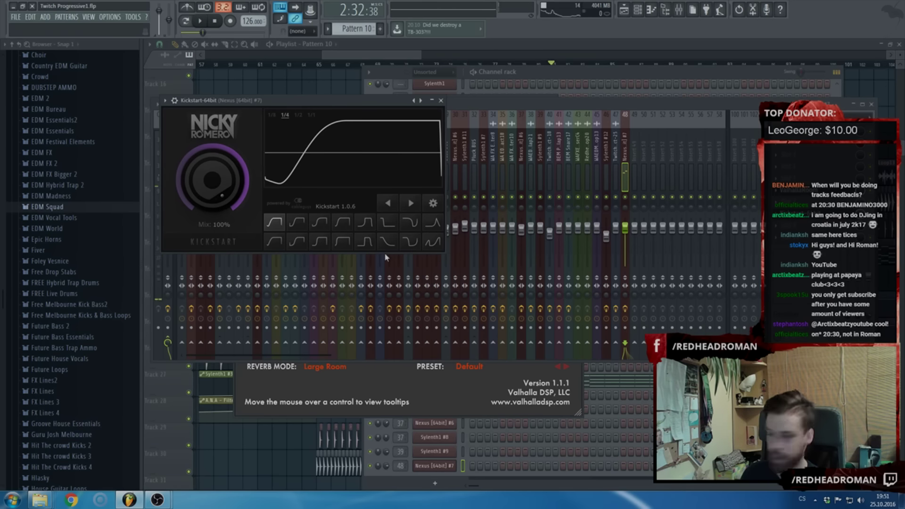
click(298, 224)
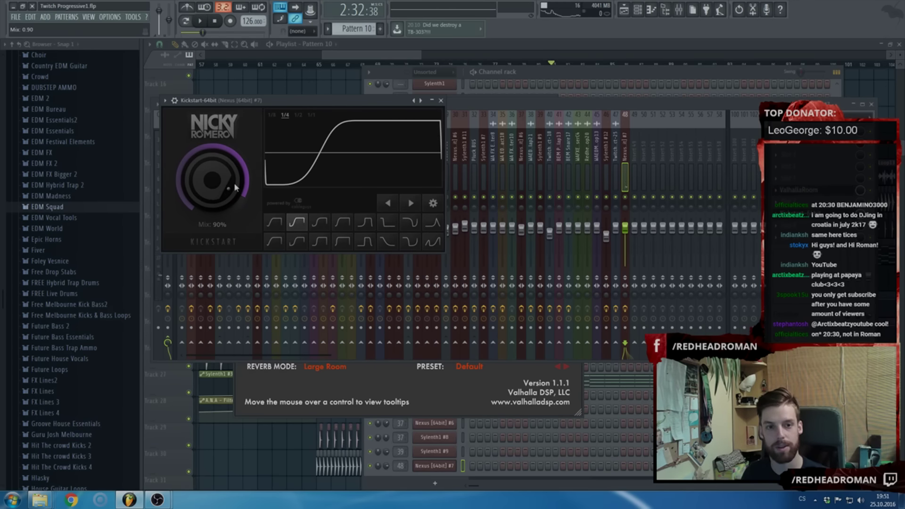
middle_click(281, 103)
middle_click(302, 174)
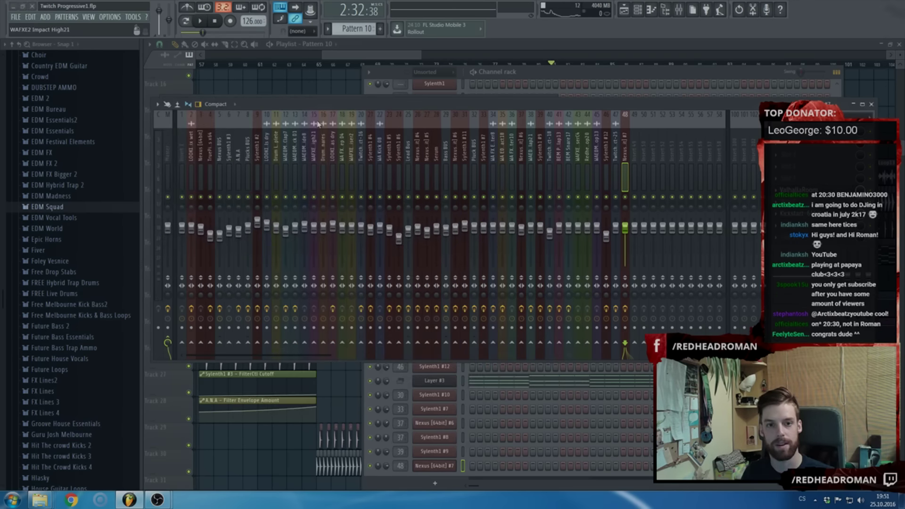
middle_click(320, 102)
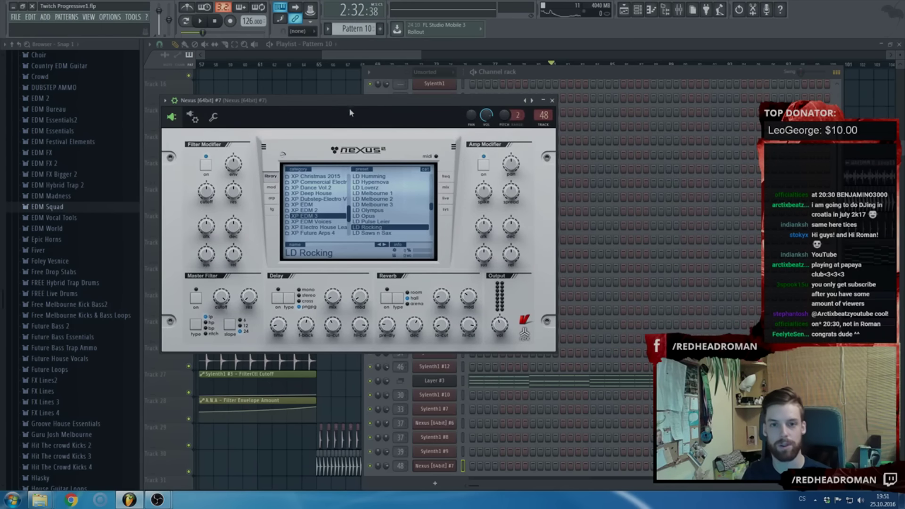
click(553, 100)
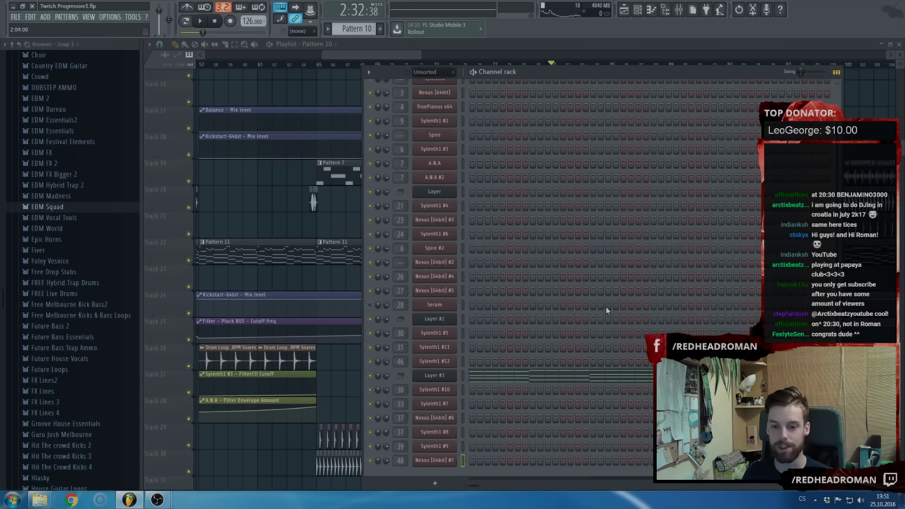
Open the piano roll of the Nexus [64bit] #7 channel in Pattern 10
right_click(459, 468)
click(476, 384)
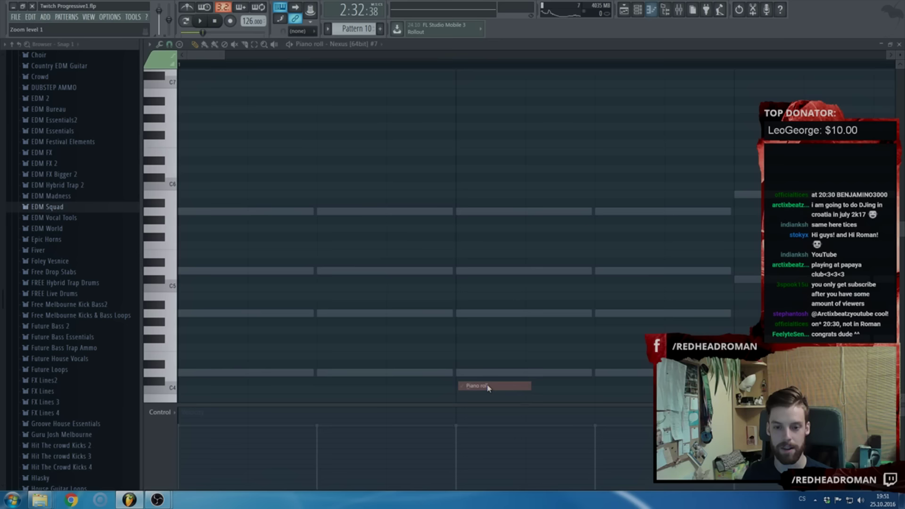
scroll(395, 347, down, 1)
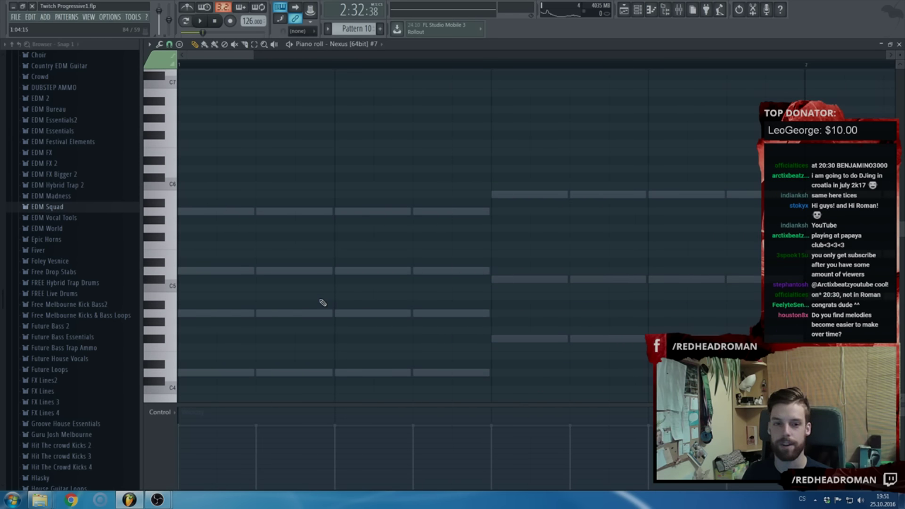
scroll(322, 302, down, 3)
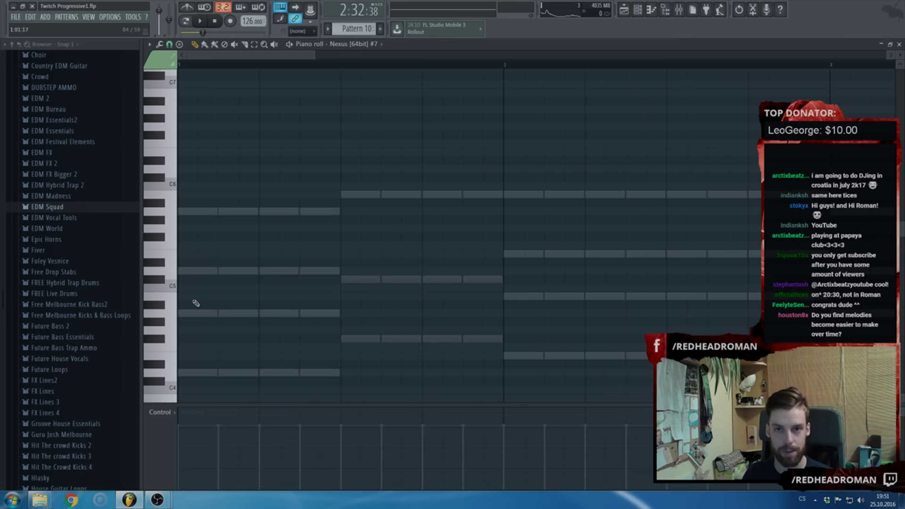
Try a short D5 note on the second repeat of the first chord
click(225, 281)
right_click(227, 282)
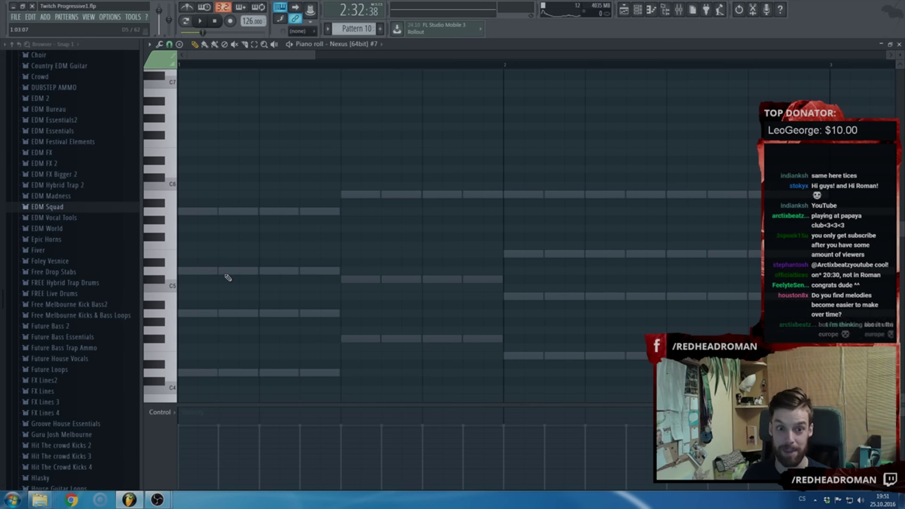
scroll(208, 283, up, 3)
click(243, 271)
drag(332, 271, 281, 278)
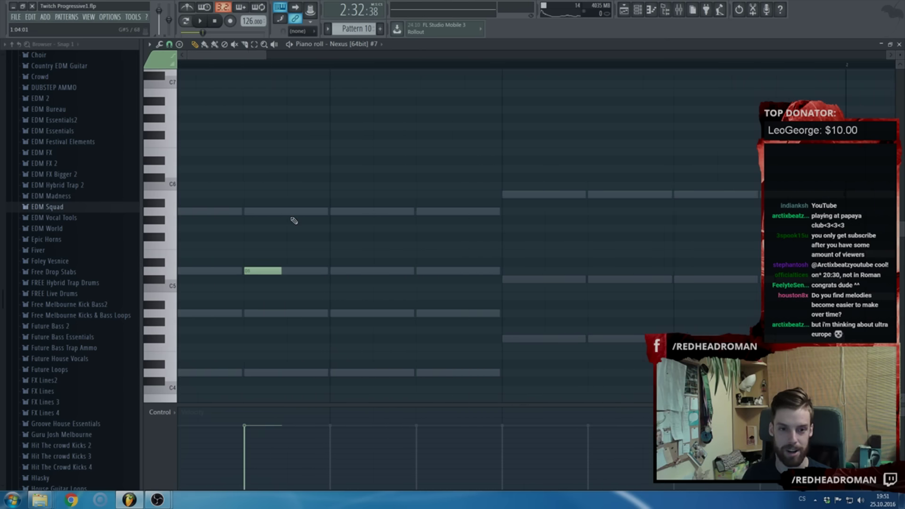
Delete the trial D5 note and place two short A5 notes over the first chord, playing the pattern to check
scroll(248, 213, down, 3)
click(246, 211)
key(space)
right_click(231, 271)
mouse_move(252, 212)
mouse_down()
mouse_move(221, 216)
mouse_move(275, 213)
mouse_move(253, 214)
mouse_up()
key(space)
key(space)
key(space)
key(space)
click(316, 212)
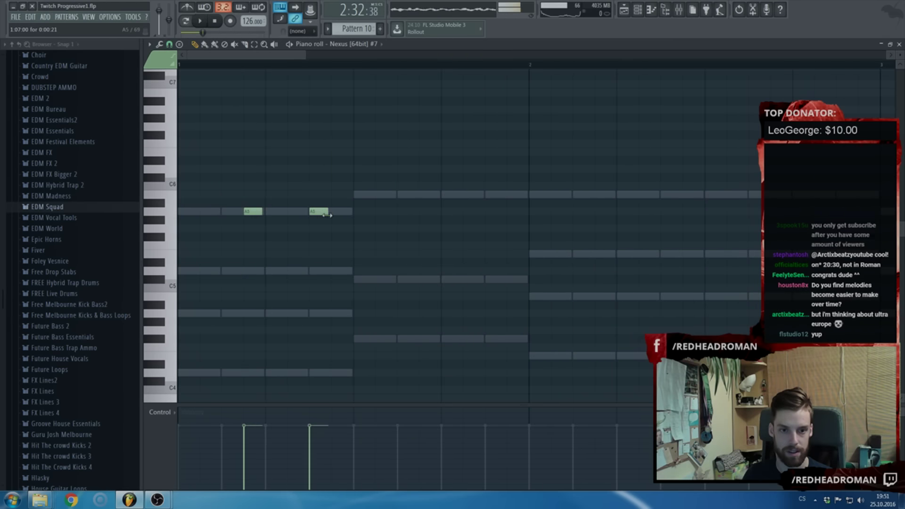
Place two short offbeat notes on the top pitch of the second chord and play the pattern
click(402, 194)
drag(406, 194, 406, 279)
click(473, 195)
right_click(406, 279)
click(424, 195)
right_click(474, 195)
click(493, 194)
key(space)
Return to the Nexus [64bit] #7 window and audition the LD Secret Lead and LD Talking Saw 2 presets
key(Escape)
click(447, 460)
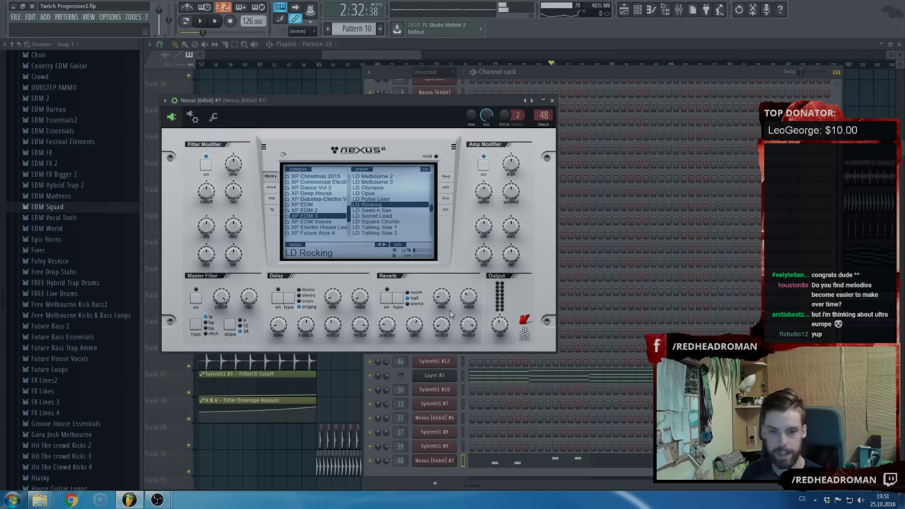
click(383, 215)
scroll(393, 225, down, 2)
click(395, 222)
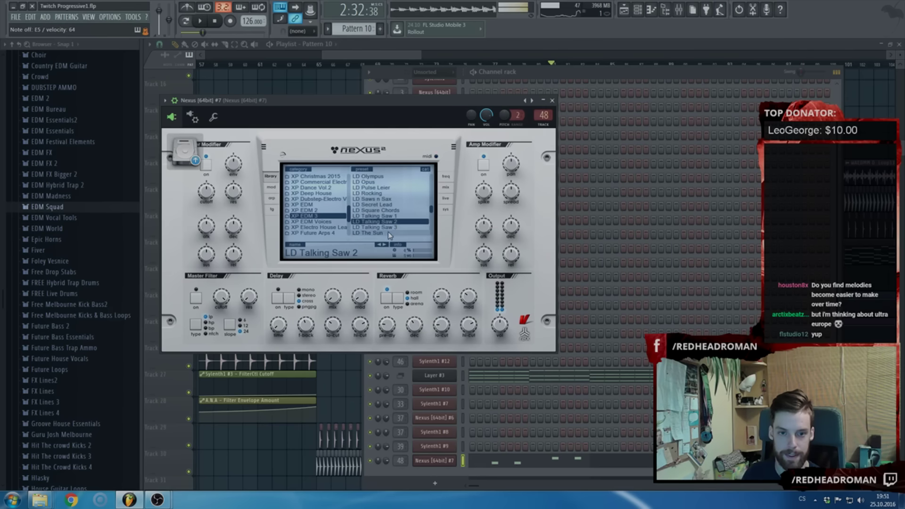
Audition LD The Sun, and the LD Lead Blip7, Blip6 and Blip5 presets in the XP Commercial Electro category
click(391, 233)
scroll(326, 213, up, 2)
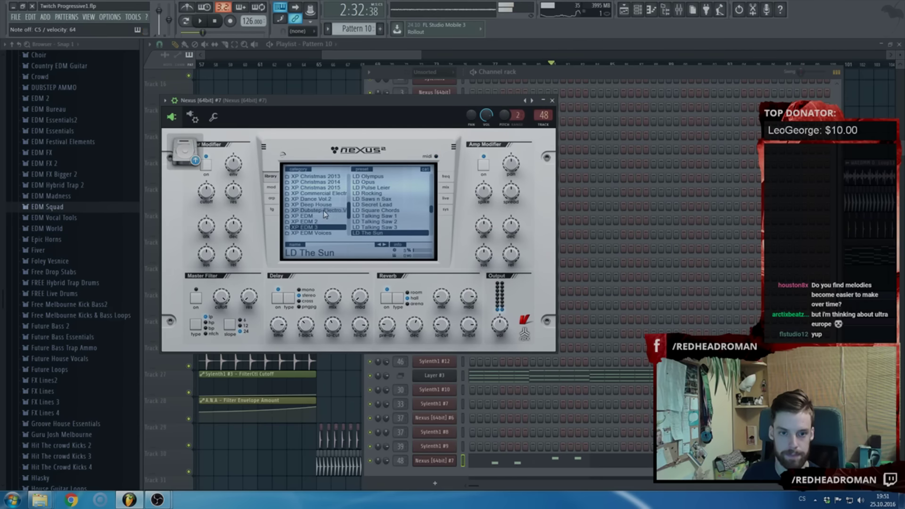
click(318, 193)
scroll(375, 207, down, 12)
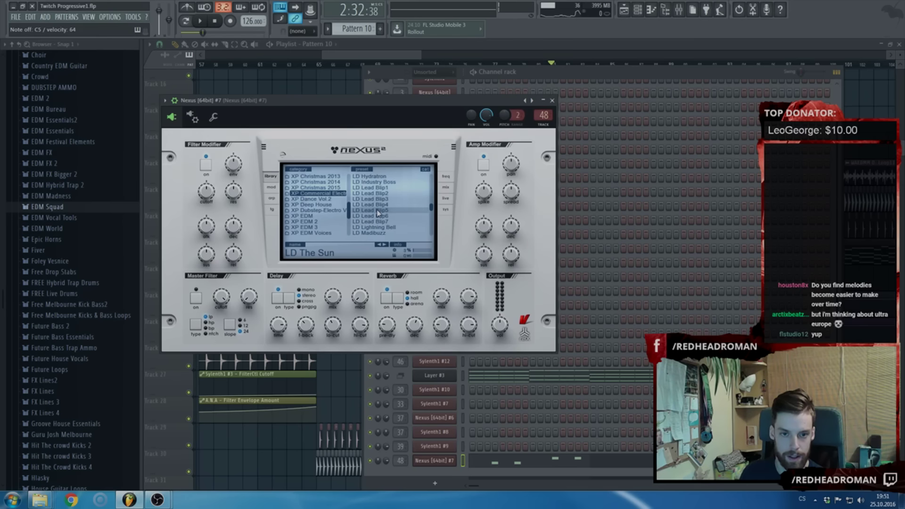
click(374, 222)
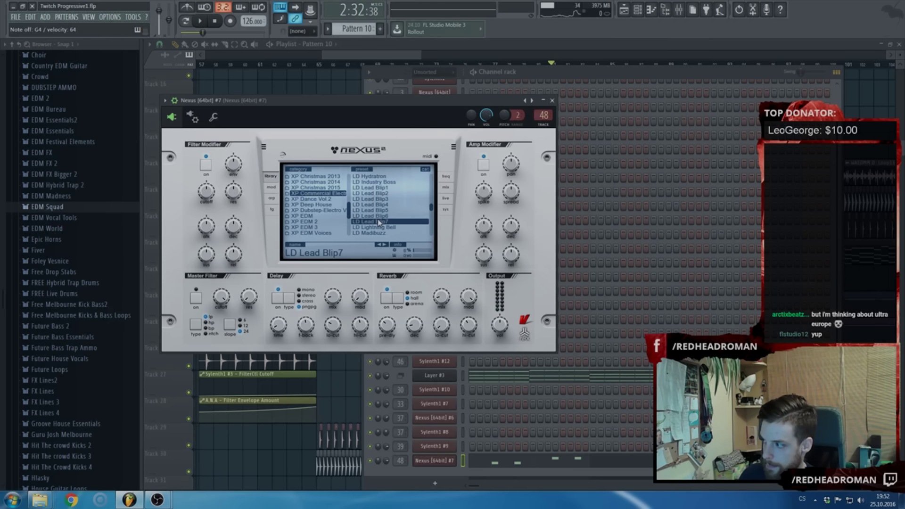
key(Up)
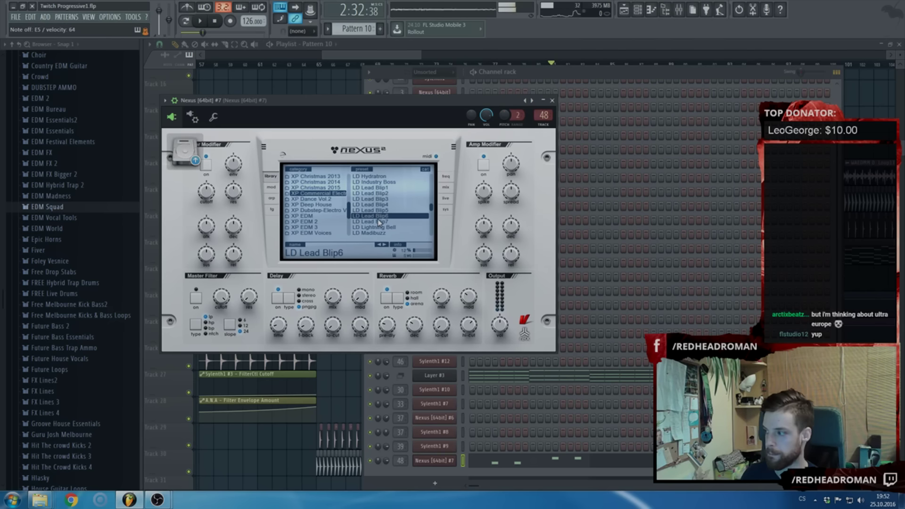
key(Up)
scroll(385, 205, up, 1)
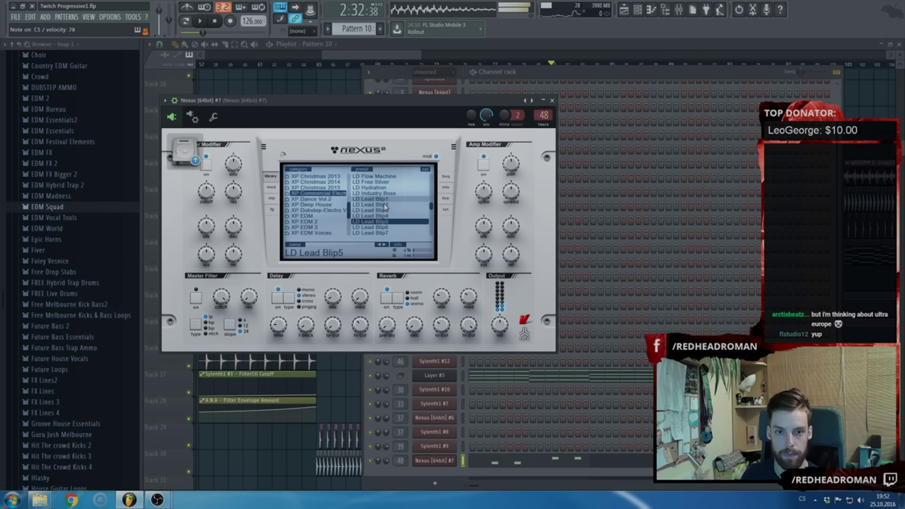
Load the LD Hydratron preset and play the pattern to hear it against the chords
click(388, 188)
scroll(394, 200, up, 1)
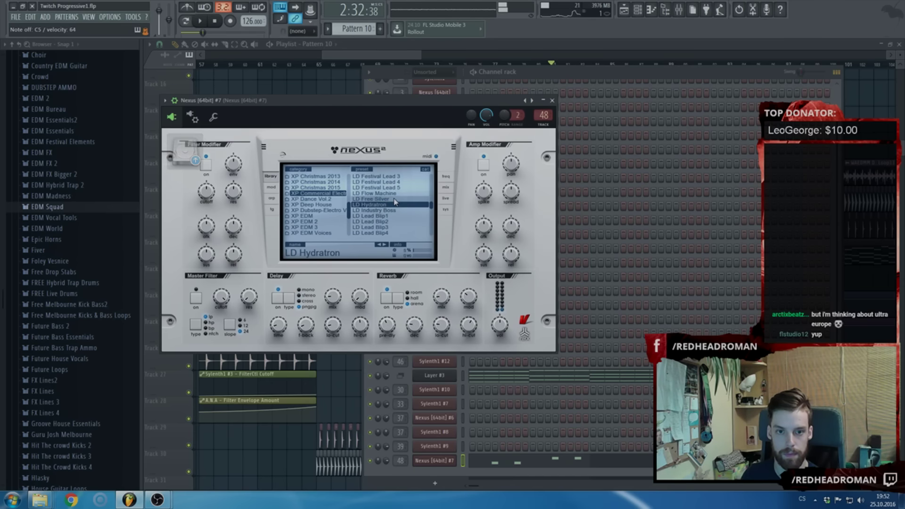
key(space)
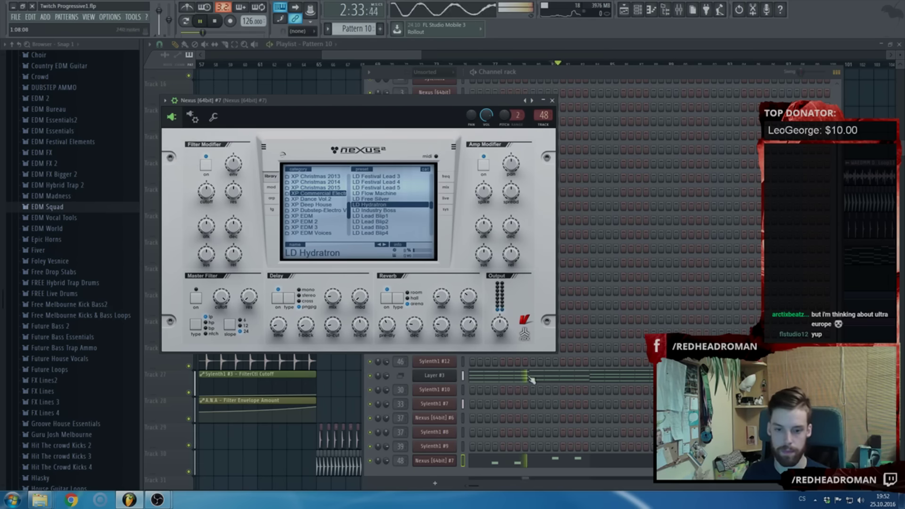
scroll(383, 221, down, 2)
key(space)
Load the LD Lightning Bell preset and play the pattern to check it
click(383, 227)
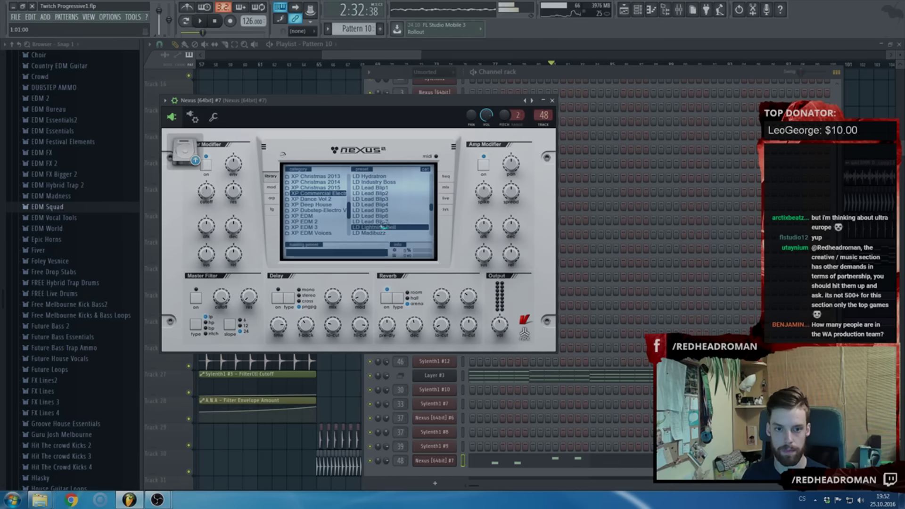
scroll(383, 227, down, 2)
key(space)
key(space)
Open ValhallaRoom on the Nexus [64bit] #7 mixer track and set its mix to 33.6 %
key(F9)
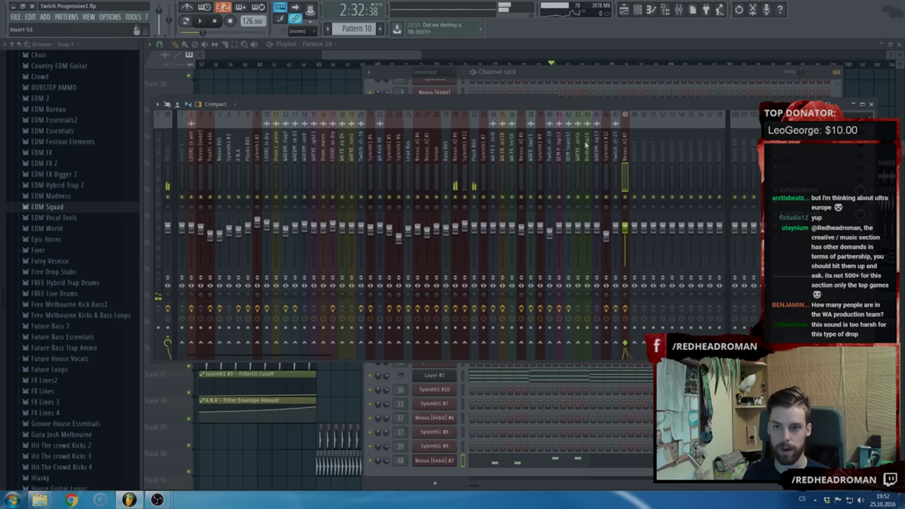
click(810, 192)
click(263, 318)
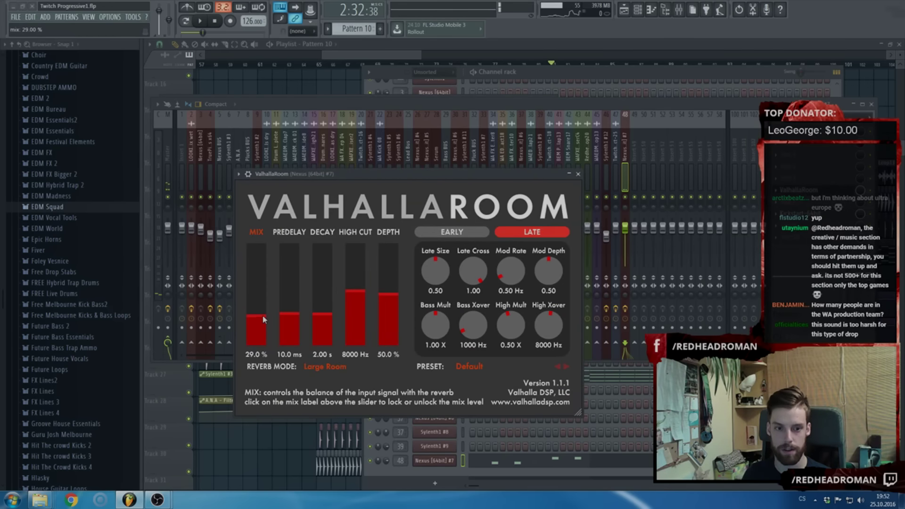
scroll(263, 312, up, 2)
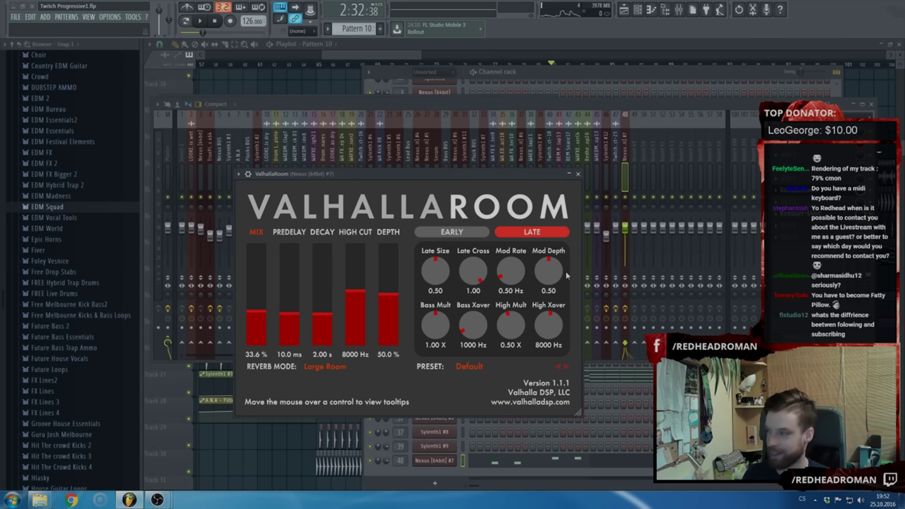
Add Fruity Delay Bank to FX slot 7 of the Nexus #7 mixer track and load a ping-pong delay preset
click(794, 216)
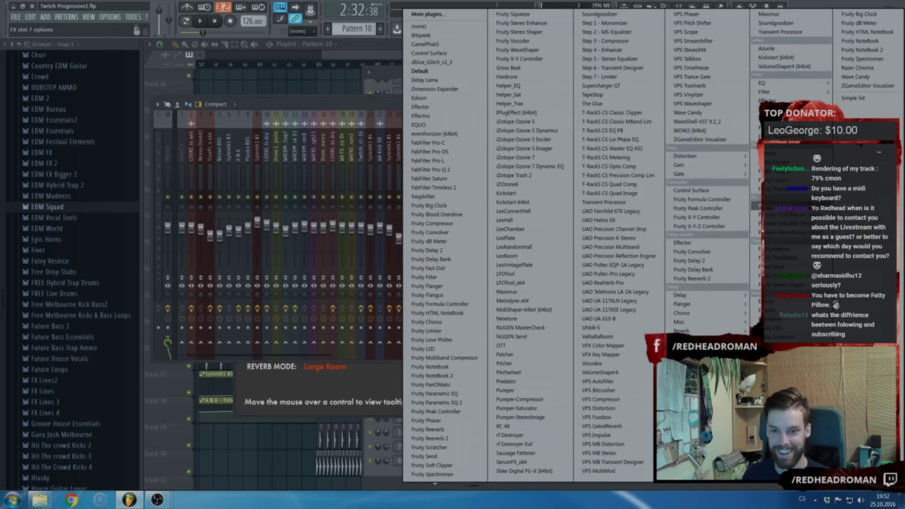
click(470, 260)
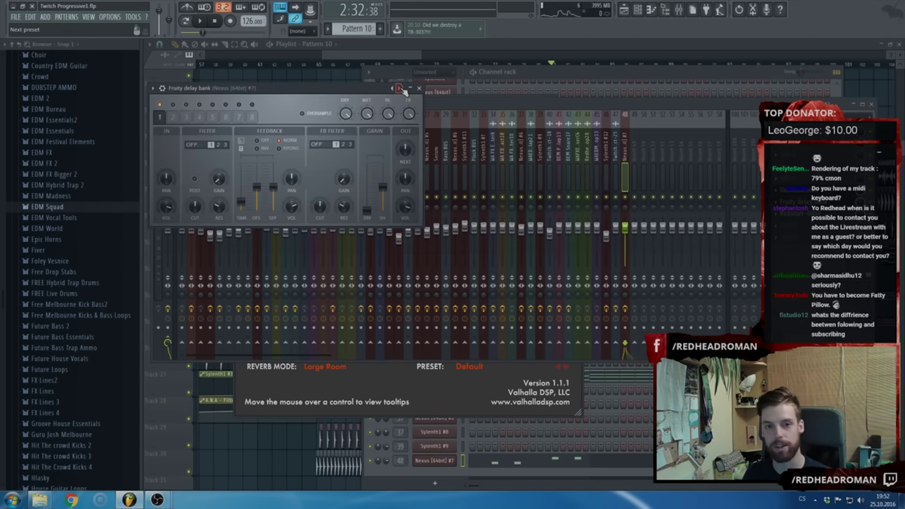
right_click(398, 88)
click(424, 313)
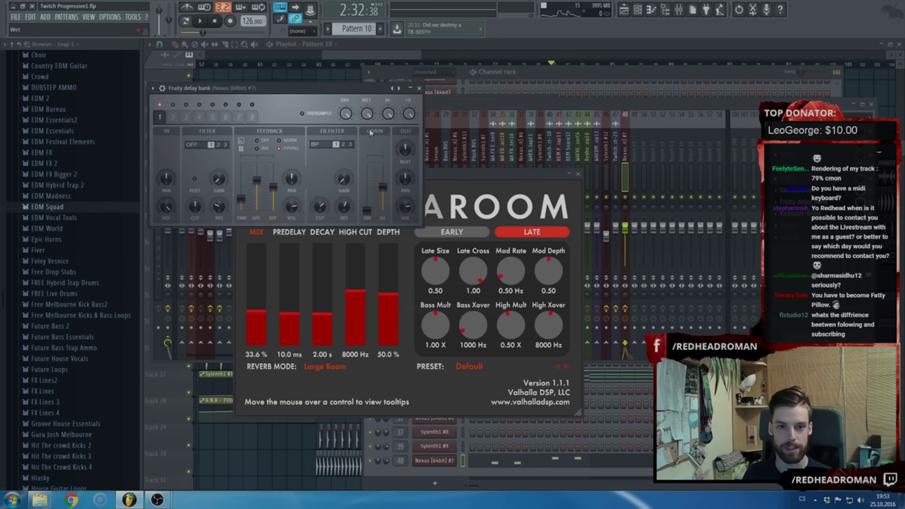
Close the effect, mixer, Nexus and channel rack windows to get back to the playlist
right_click(370, 91)
right_click(374, 177)
right_click(379, 103)
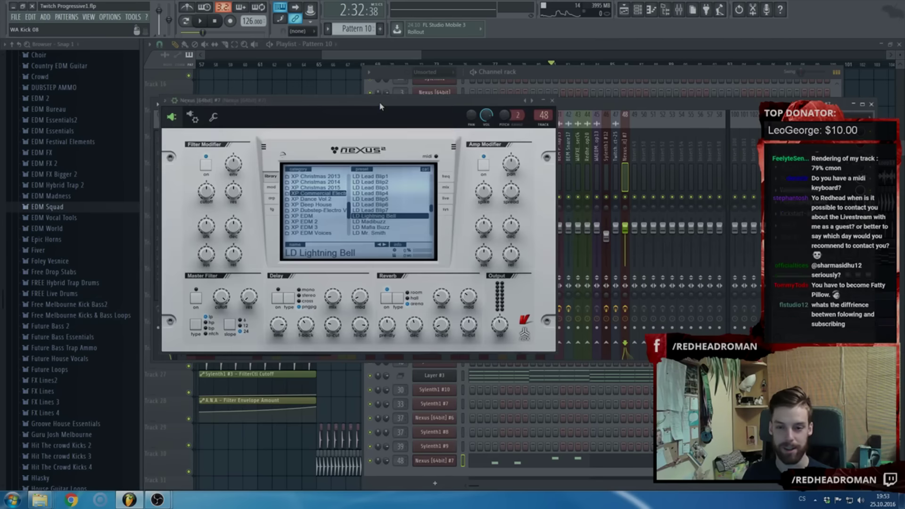
right_click(379, 104)
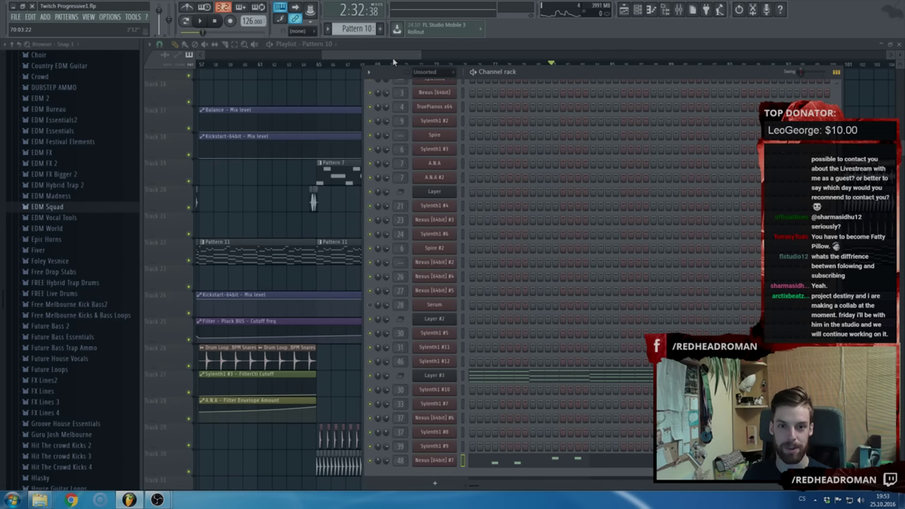
right_click(395, 71)
Move the group of WAEDME clap clips just before bar 81 from Track 22 down to Track 23
scroll(478, 139, up, 3)
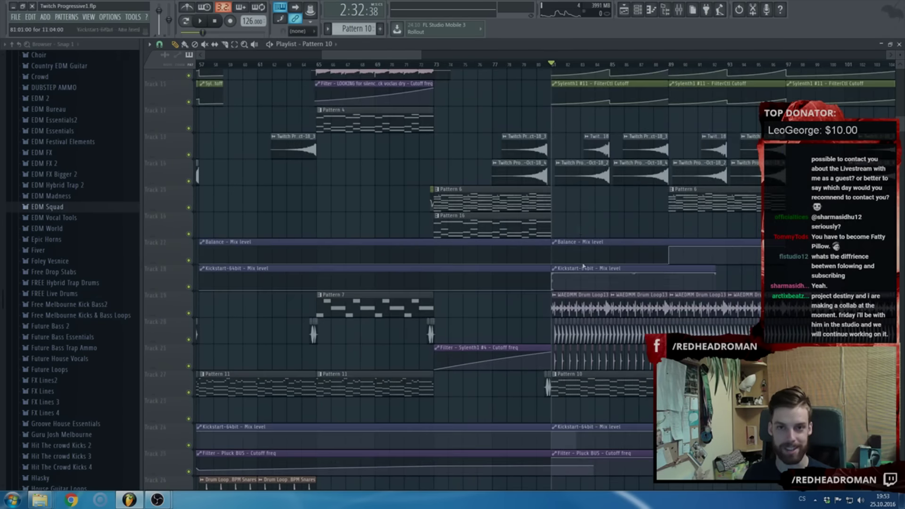
scroll(591, 302, down, 3)
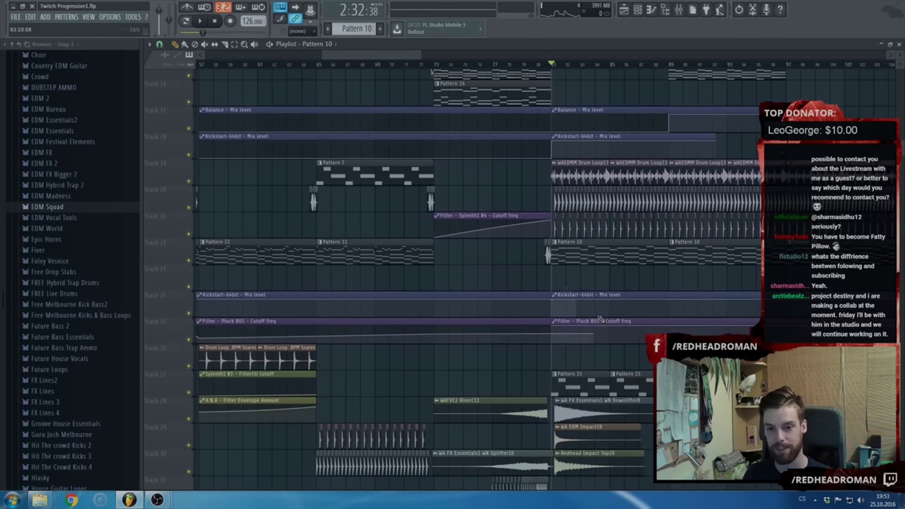
drag(538, 264, 544, 283)
scroll(553, 269, up, 5)
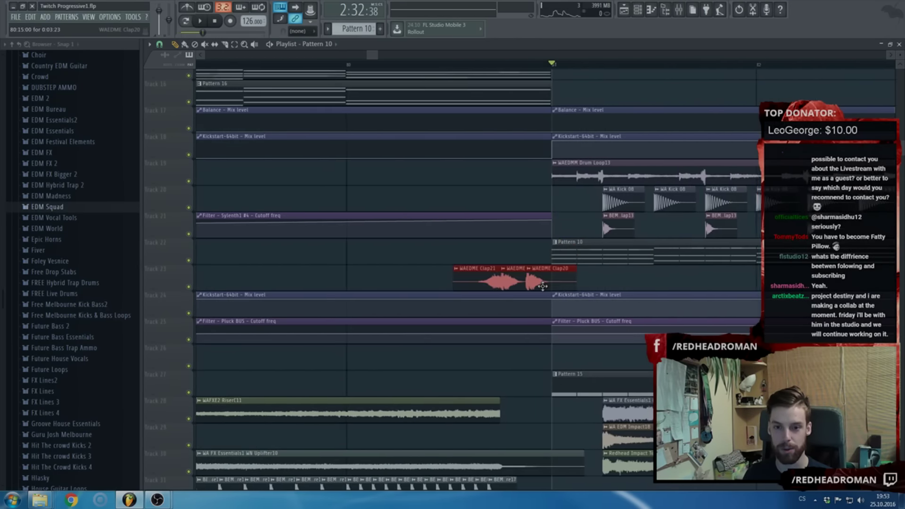
scroll(544, 282, down, 5)
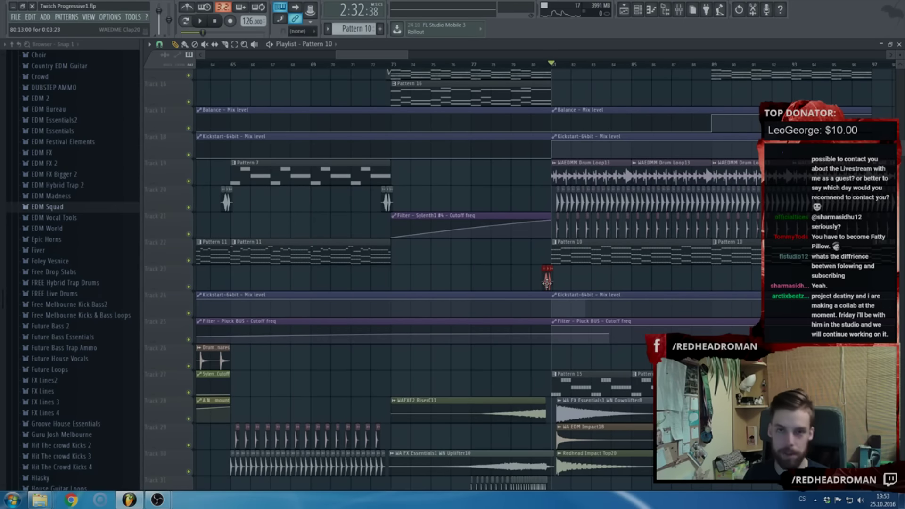
Examine the build-up and second-drop clips around bar 81 for how they line up with the clap fill
scroll(546, 281, up, 4)
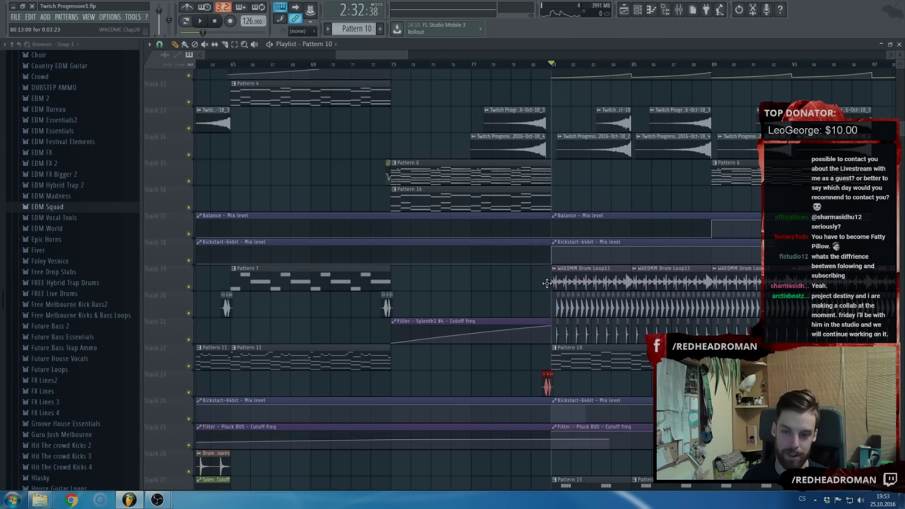
scroll(546, 282, down, 5)
scroll(546, 282, down, 3)
ctrl+scroll(549, 282, up, 3)
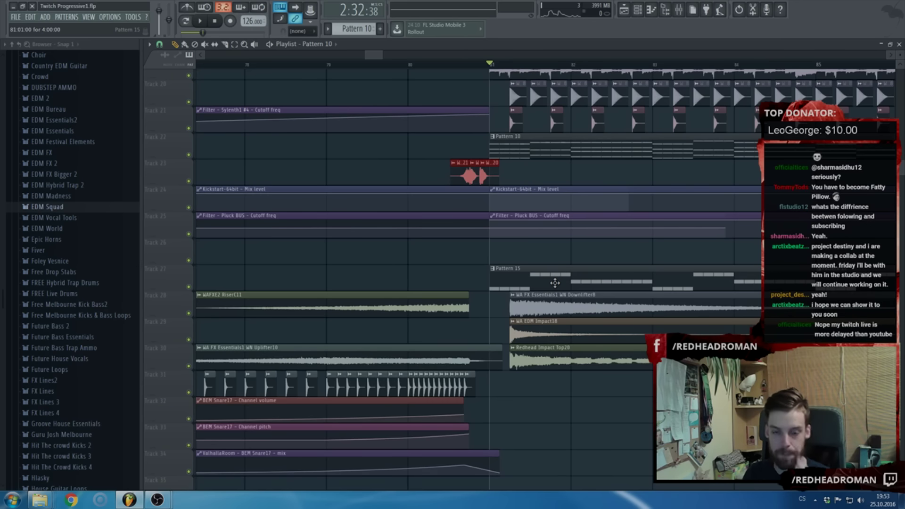
scroll(554, 283, up, 1)
scroll(555, 282, up, 3)
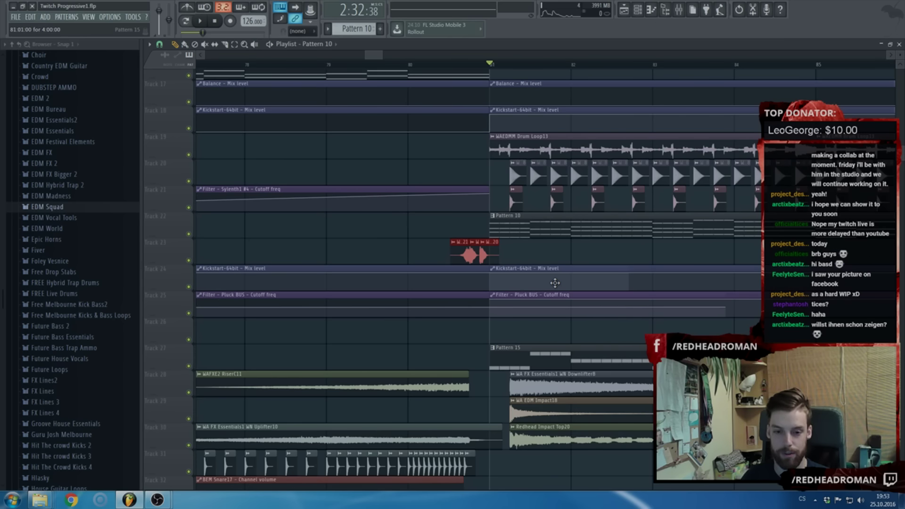
scroll(523, 289, down, 5)
scroll(518, 285, up, 3)
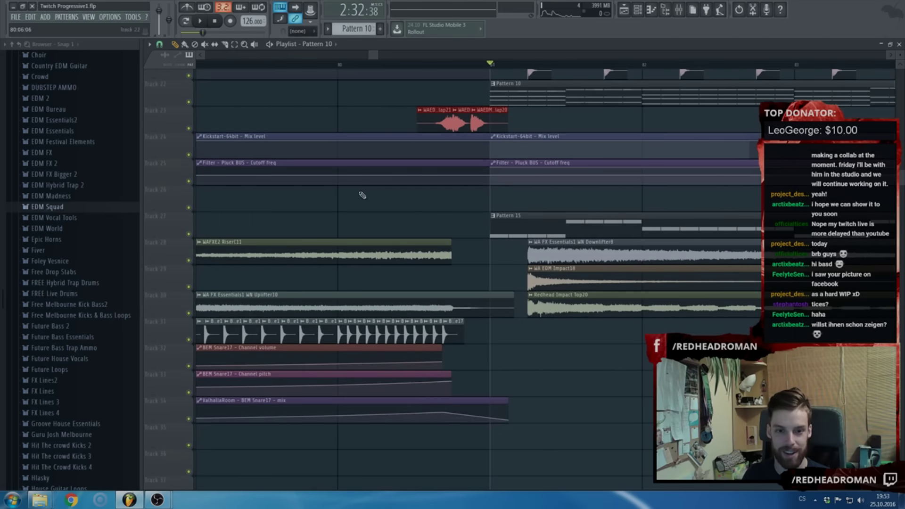
Adjust an option in the WAFXE2 RiserC11 clip's channel settings and trim the clip to a length of 7:11:20
double_click(438, 256)
click(286, 244)
click(289, 281)
click(457, 137)
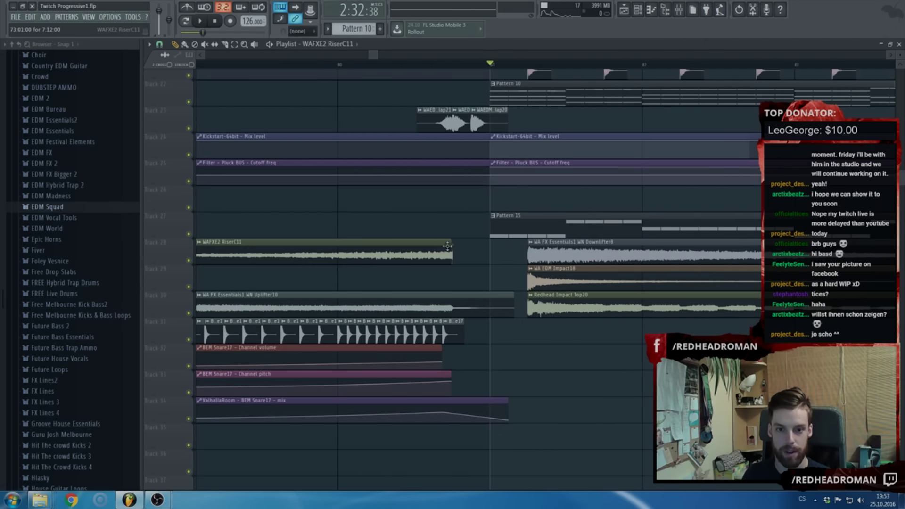
scroll(455, 260, up, 2)
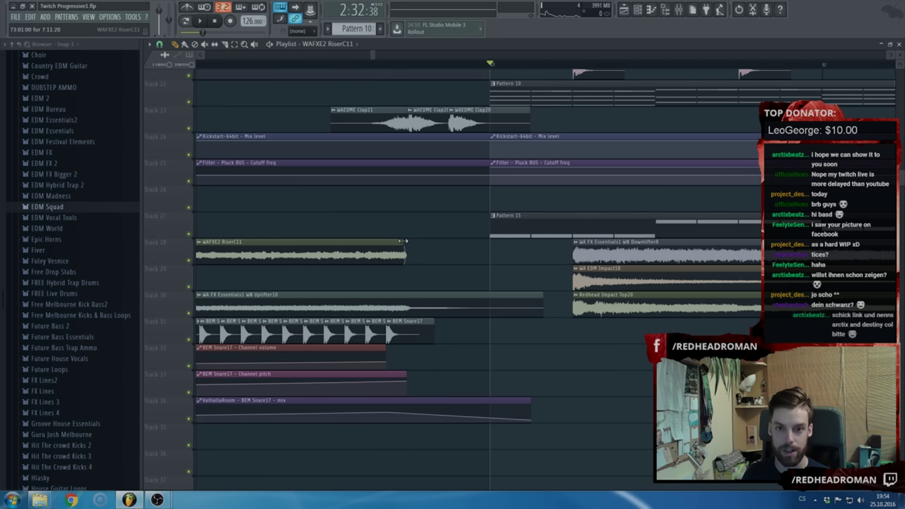
Check where the vocal, reversed-sample and riser clips end in the gap before bar 81
ctrl+scroll(398, 248, down, 5)
scroll(380, 263, up, 2)
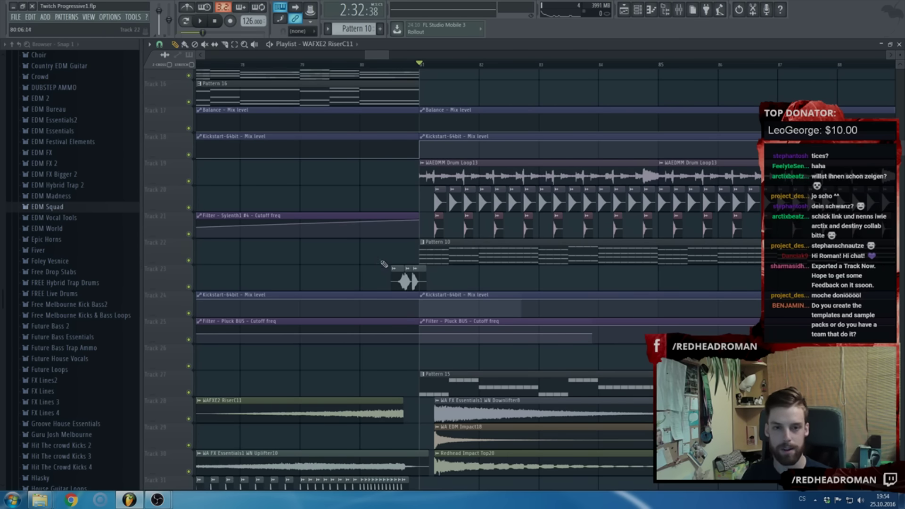
scroll(378, 255, up, 10)
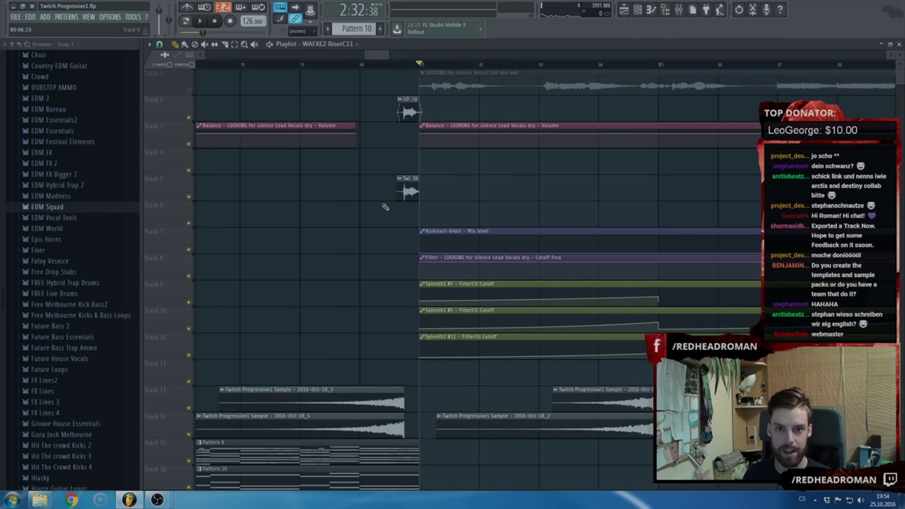
ctrl+scroll(384, 203, down, 4)
scroll(382, 212, down, 6)
ctrl+scroll(381, 220, up, 4)
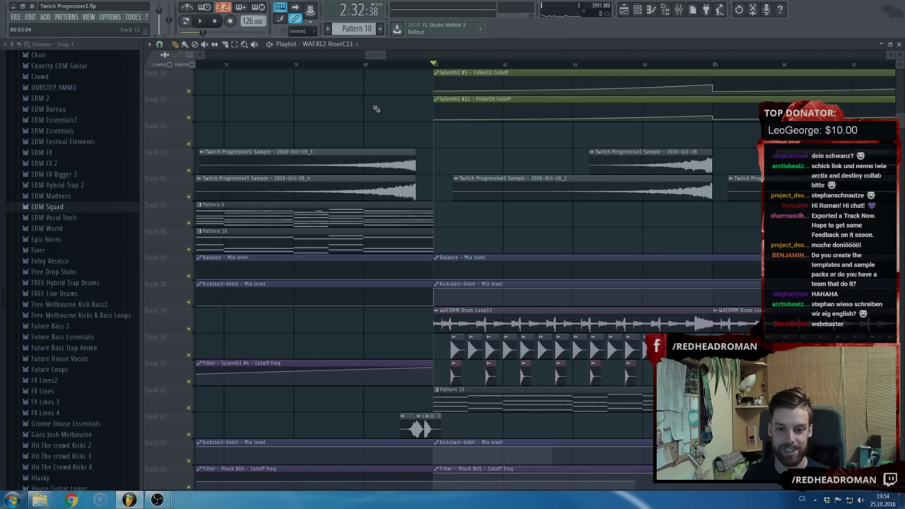
ctrl+scroll(379, 116, up, 4)
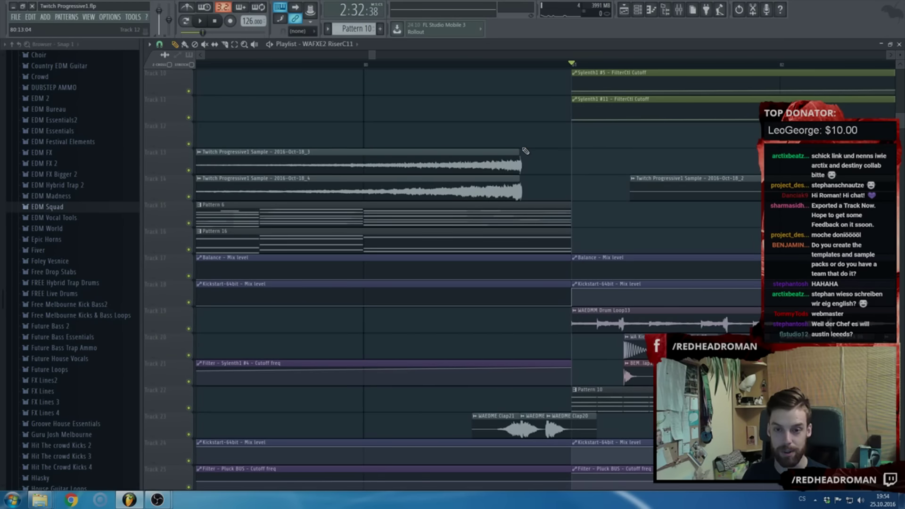
Select the WA FX Essentials1 WN Uplifter10 clip and place the song playhead at bar 80
scroll(525, 150, down, 3)
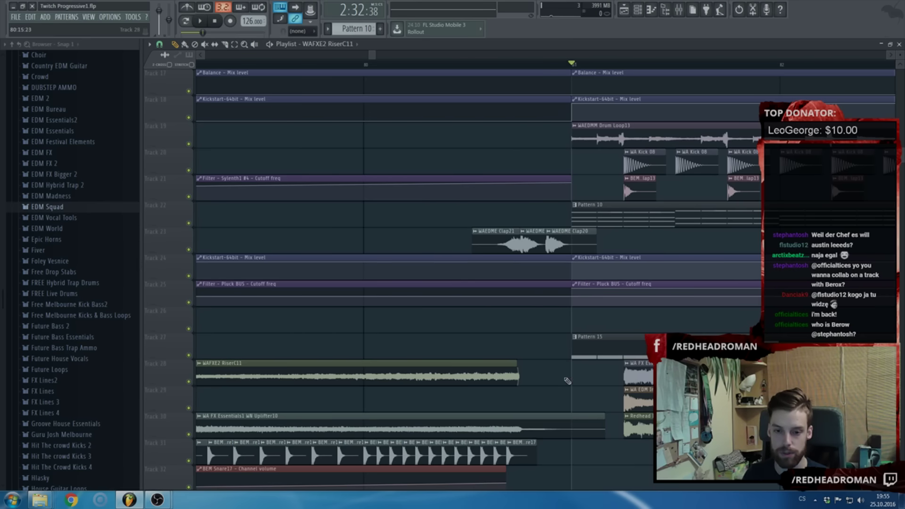
click(531, 420)
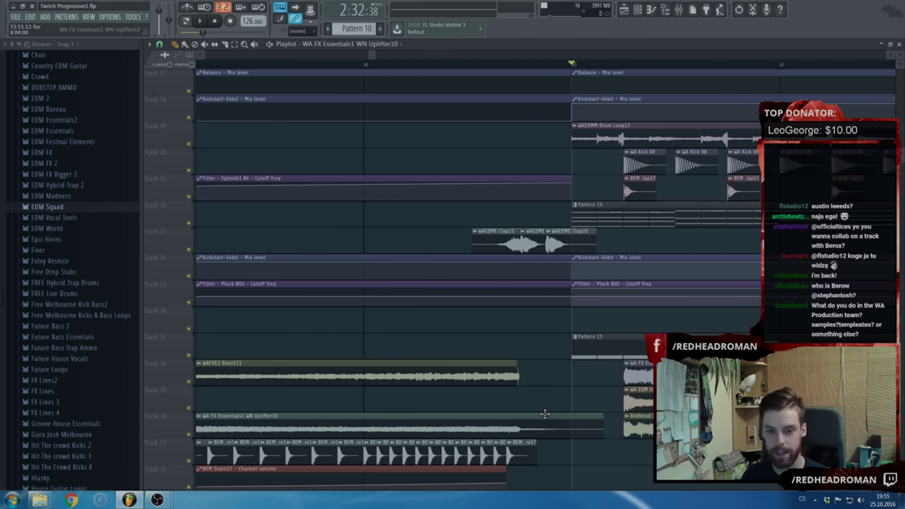
scroll(399, 216, up, 6)
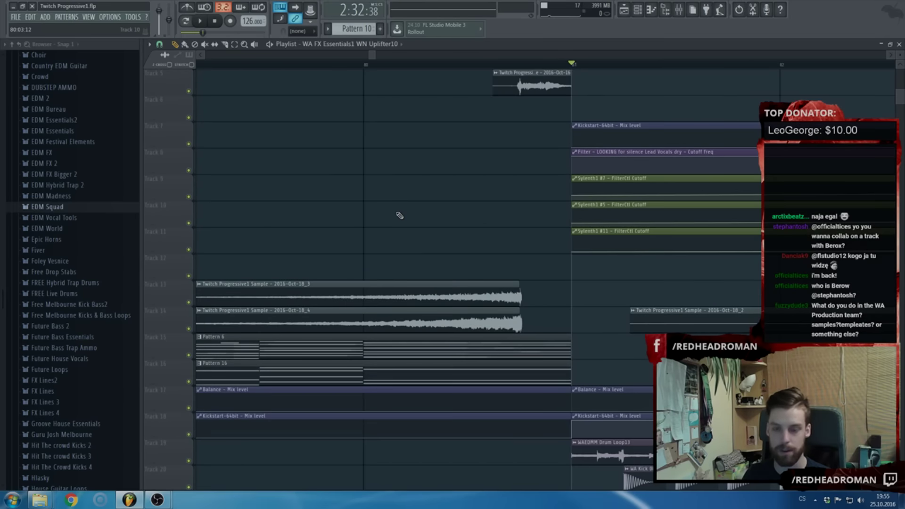
click(365, 64)
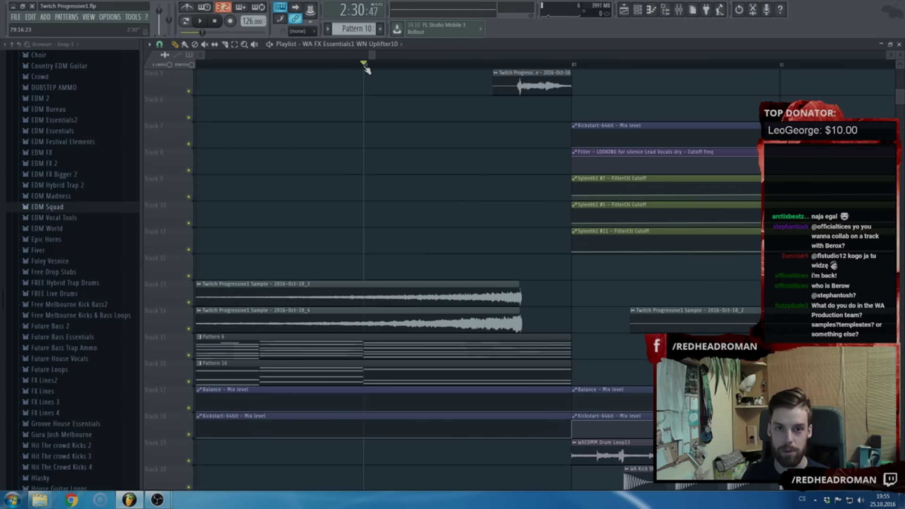
scroll(449, 212, up, 2)
ctrl+scroll(449, 212, down, 3)
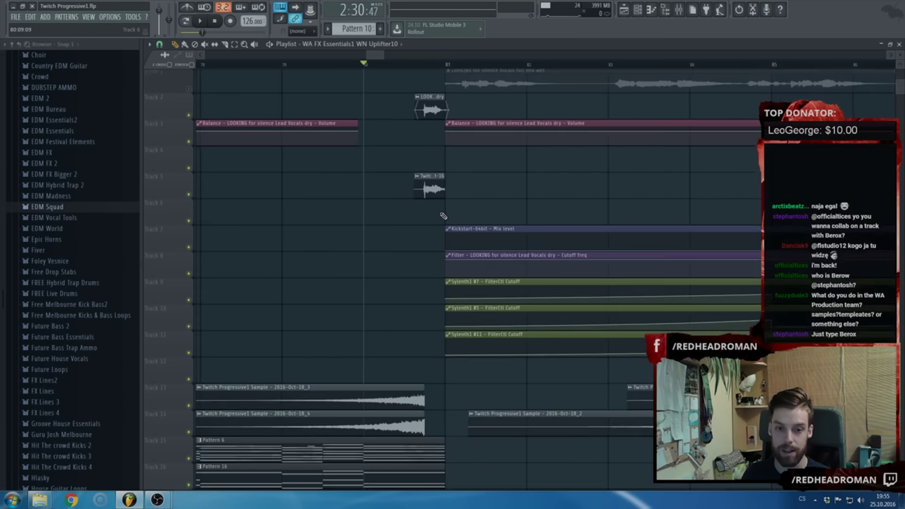
Lengthen the WAFXE2 RiserC11 clip before bar 81 slightly, to a length of 7:11:23
scroll(435, 207, down, 6)
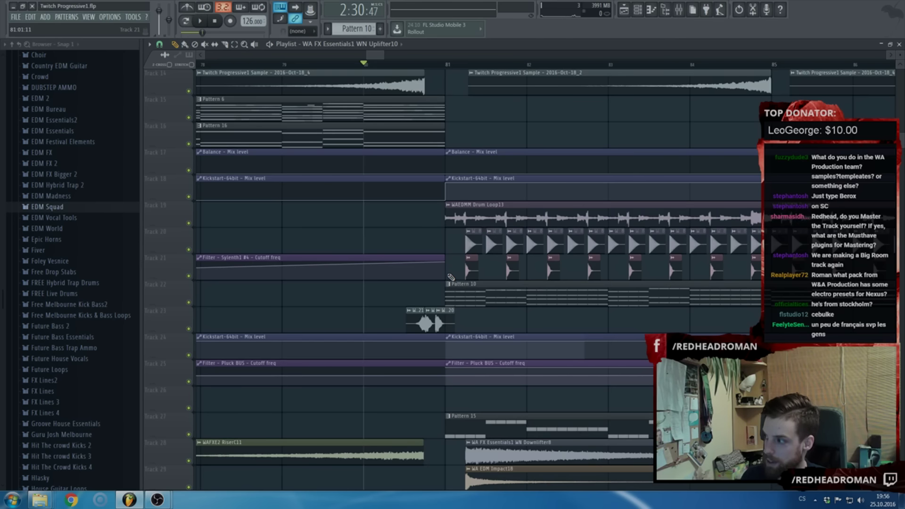
scroll(453, 283, down, 4)
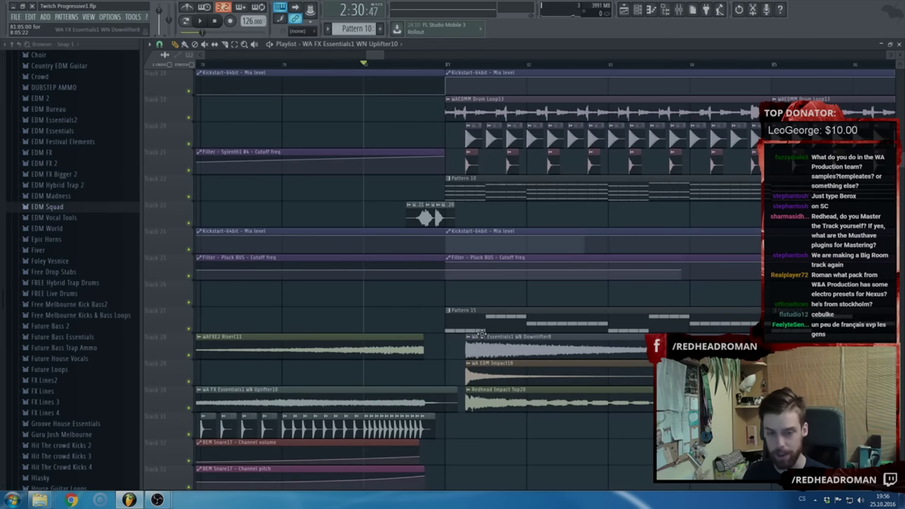
scroll(480, 333, down, 5)
ctrl+scroll(486, 414, down, 2)
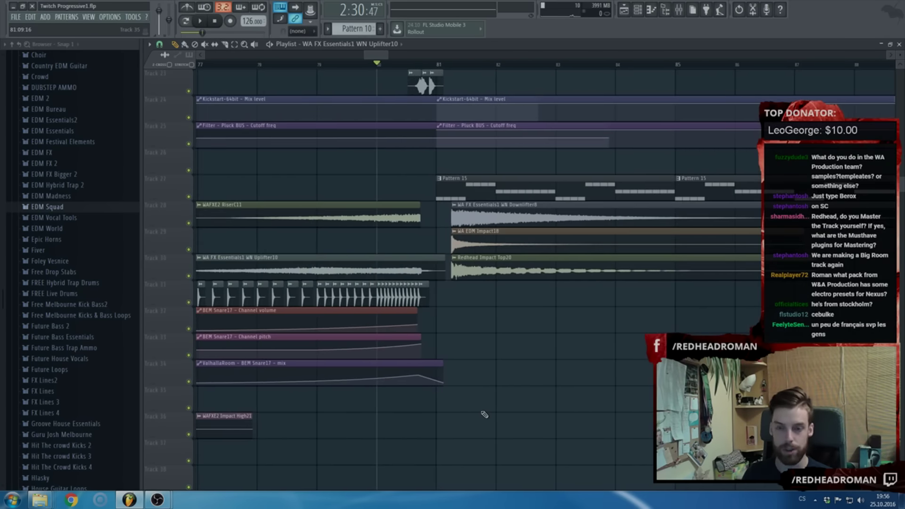
scroll(484, 414, up, 5)
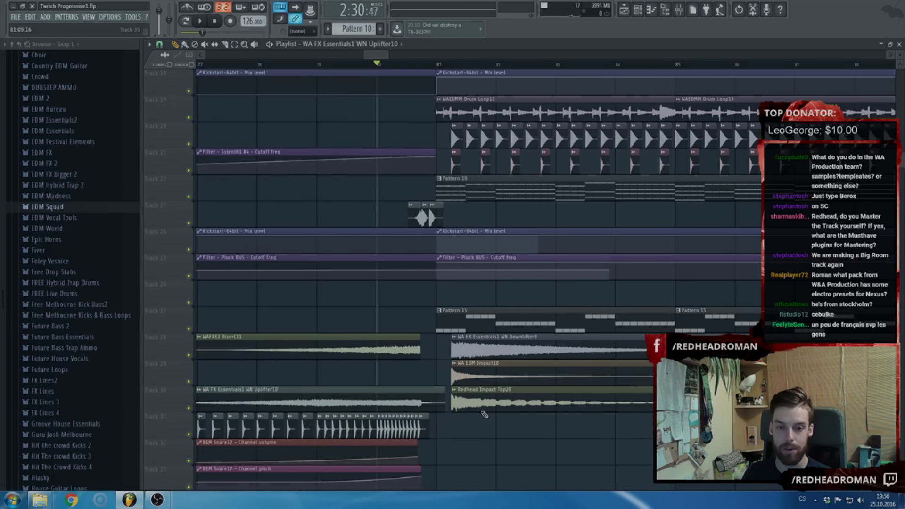
scroll(461, 396, up, 3)
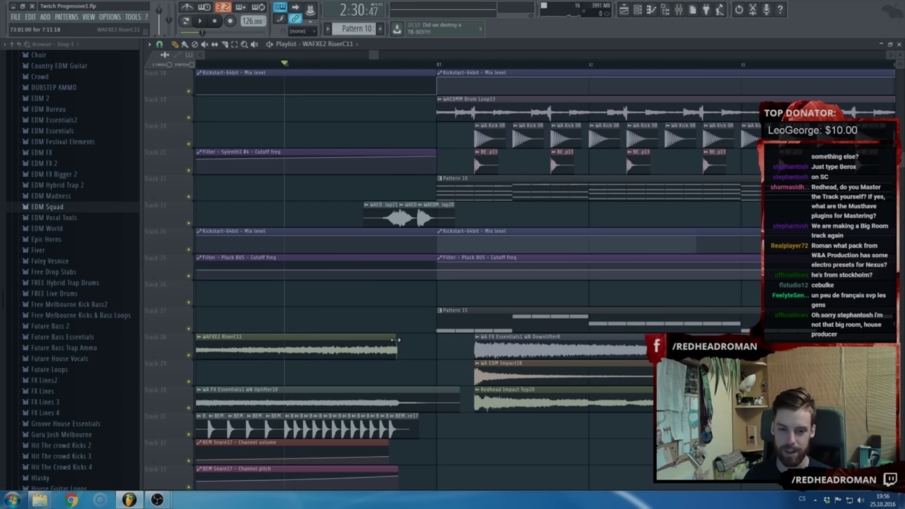
scroll(394, 340, up, 3)
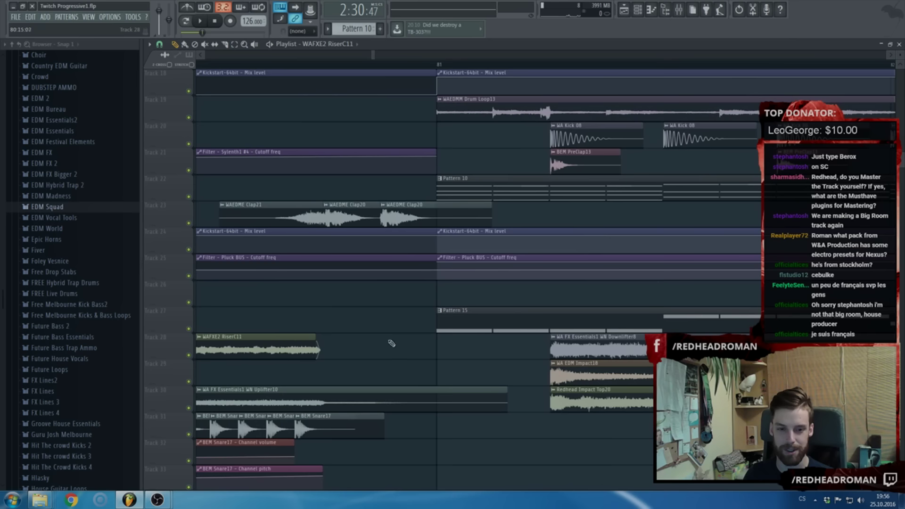
drag(320, 337, 323, 337)
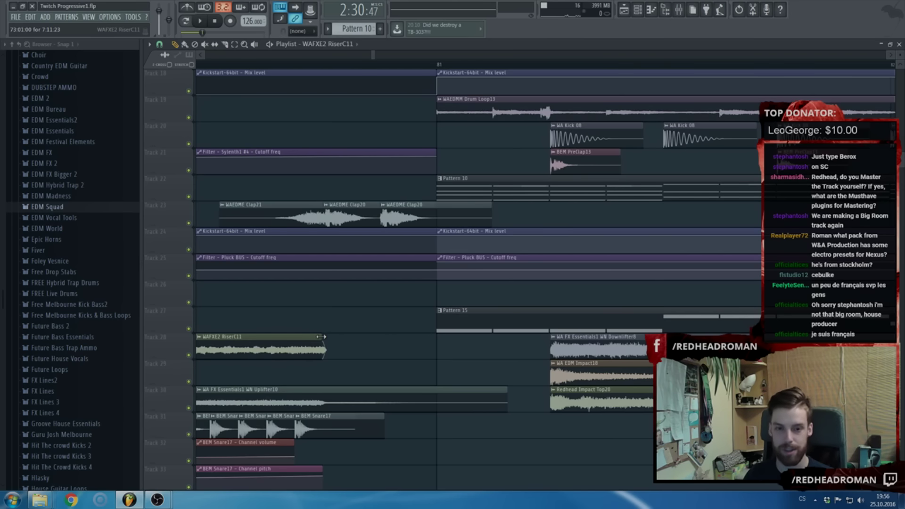
Play the song from bar 80 to hear the transition into the second drop
scroll(321, 338, down, 3)
scroll(325, 339, up, 4)
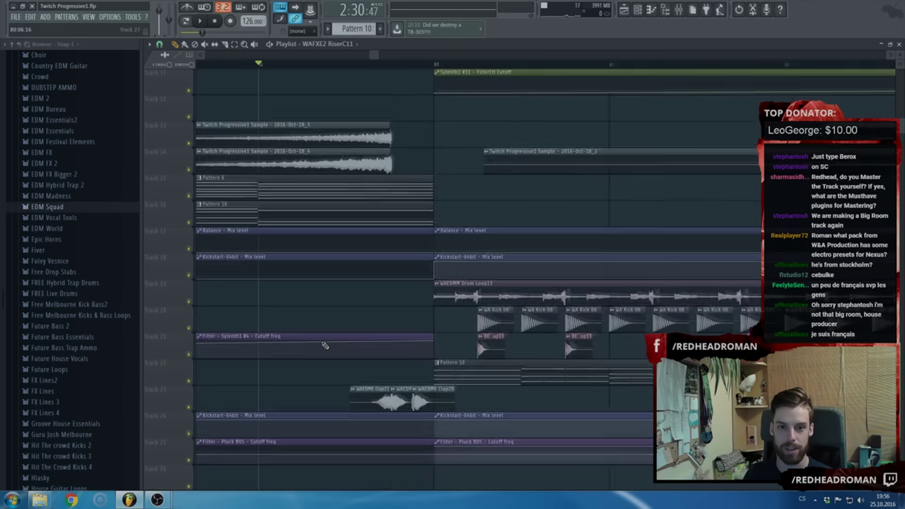
scroll(328, 343, down, 3)
key(space)
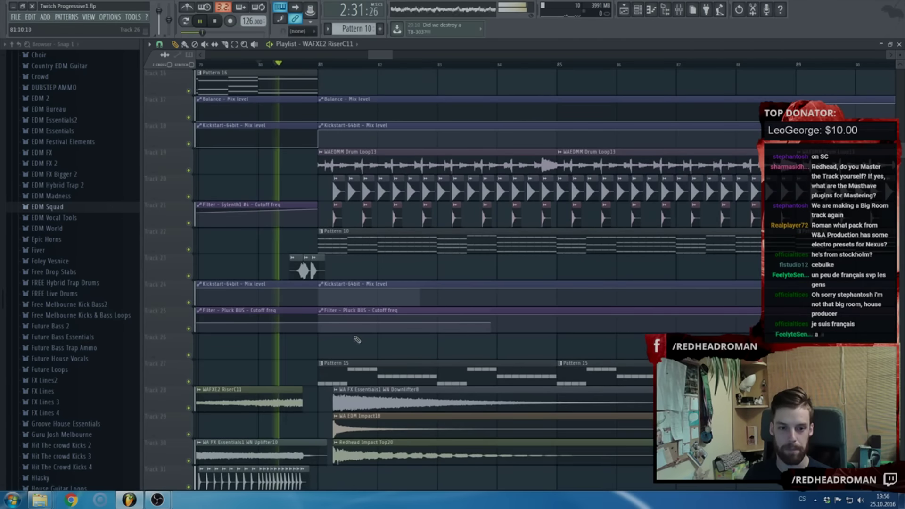
scroll(365, 341, down, 3)
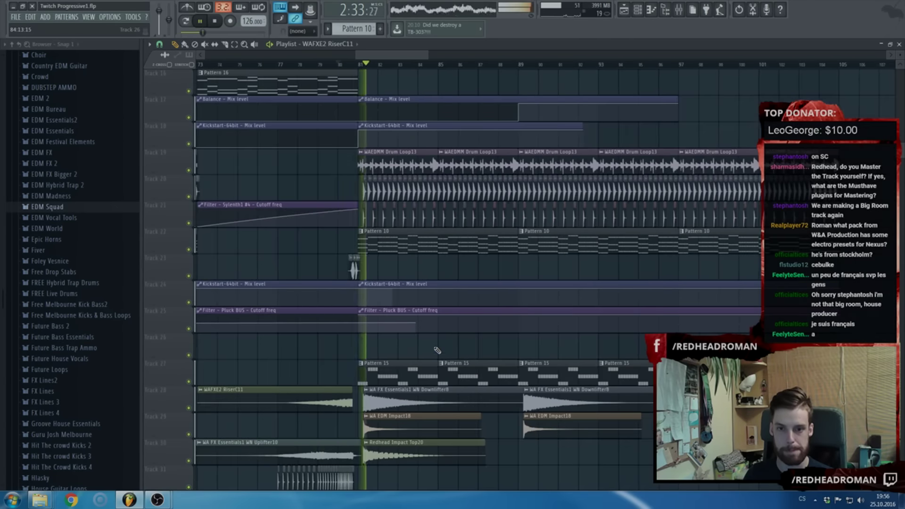
scroll(424, 348, up, 3)
scroll(436, 351, down, 4)
Stop playback and check which instrument channels the Pattern 15 clips in the second drop use
double_click(430, 325)
key(space)
click(425, 56)
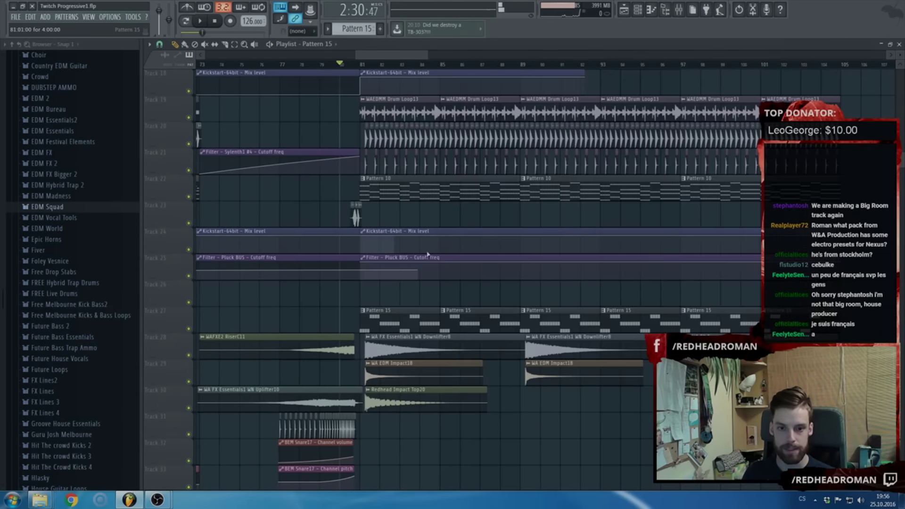
scroll(425, 330, up, 3)
scroll(426, 329, down, 5)
double_click(398, 263)
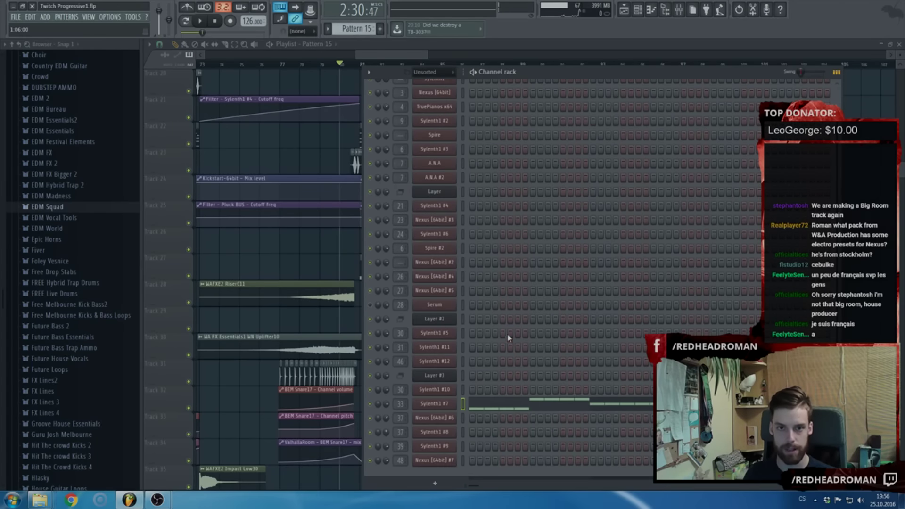
click(459, 56)
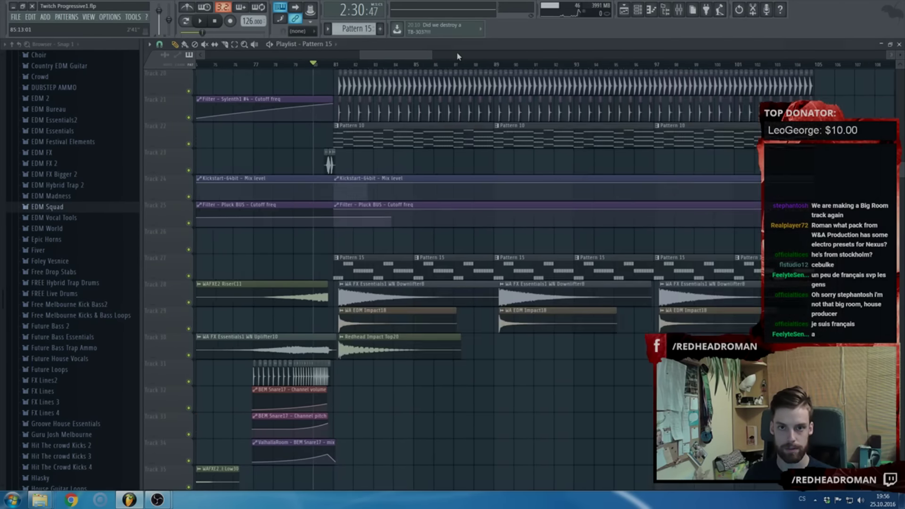
Open the Nexus #7 instrument used in Pattern 10 and load its LD Madibuzz preset
scroll(410, 165, up, 6)
double_click(349, 283)
key(Escape)
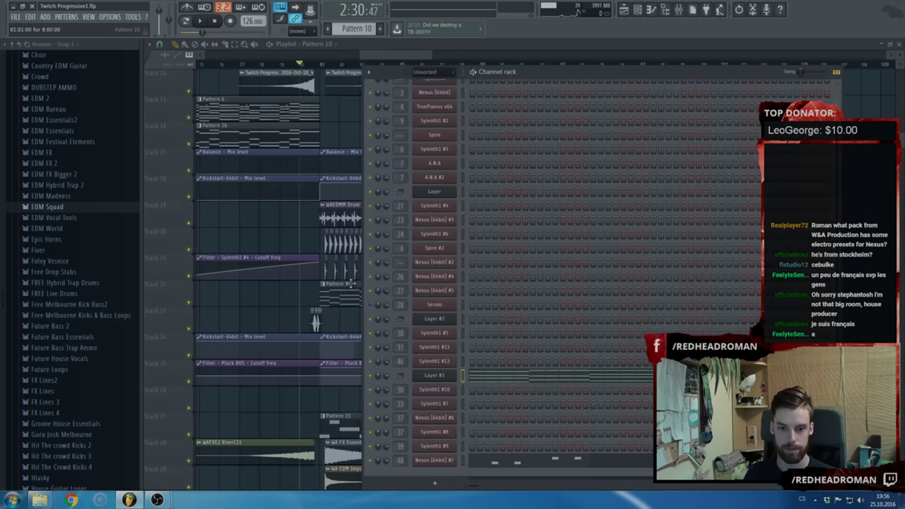
click(443, 459)
click(385, 210)
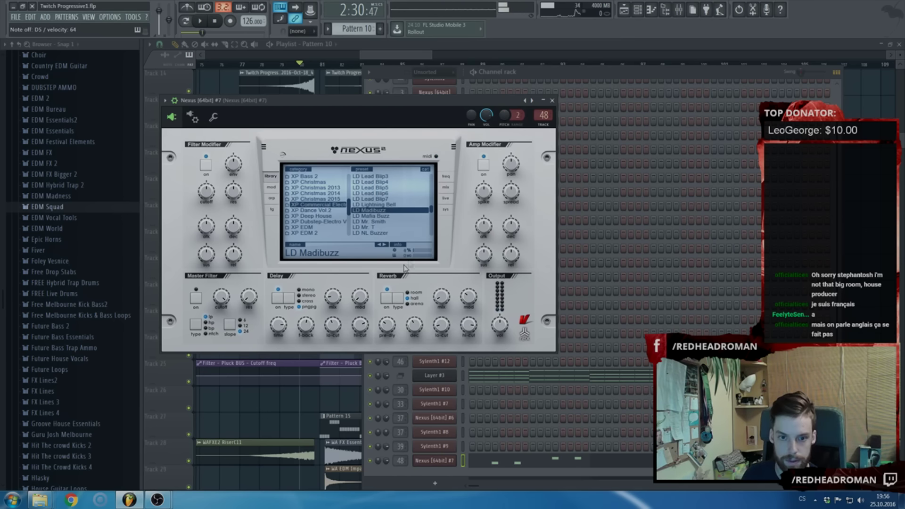
Audition the lead presets from LD Mafia Buzz to LD Rubberball, switching playback to pattern mode to hear Pattern 10
click(384, 245)
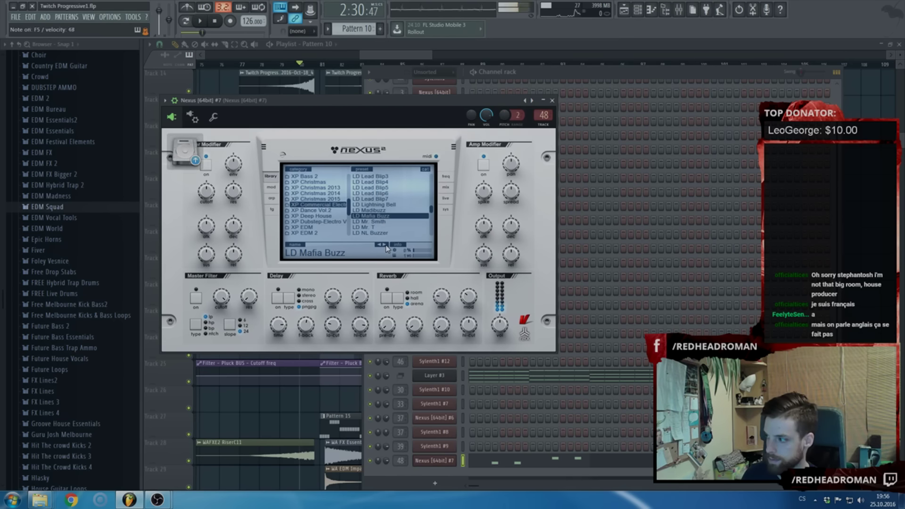
click(384, 245)
click(384, 244)
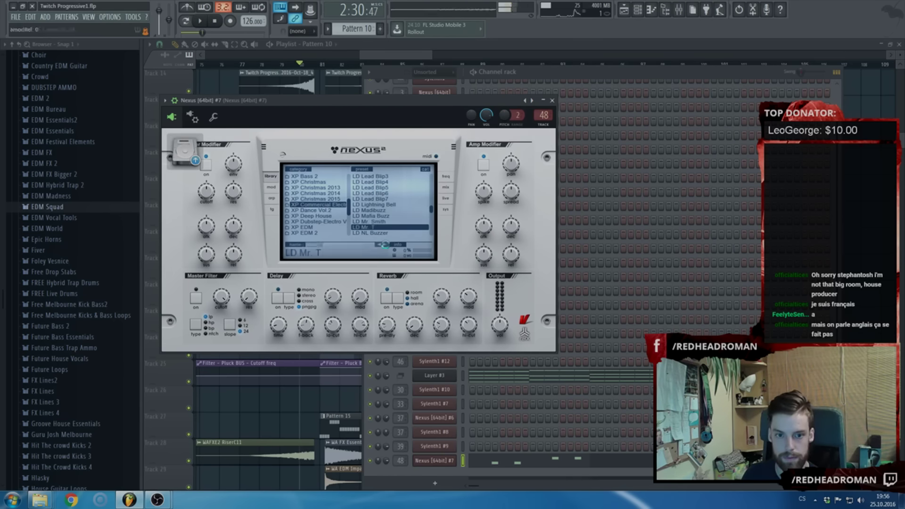
click(384, 245)
click(384, 245)
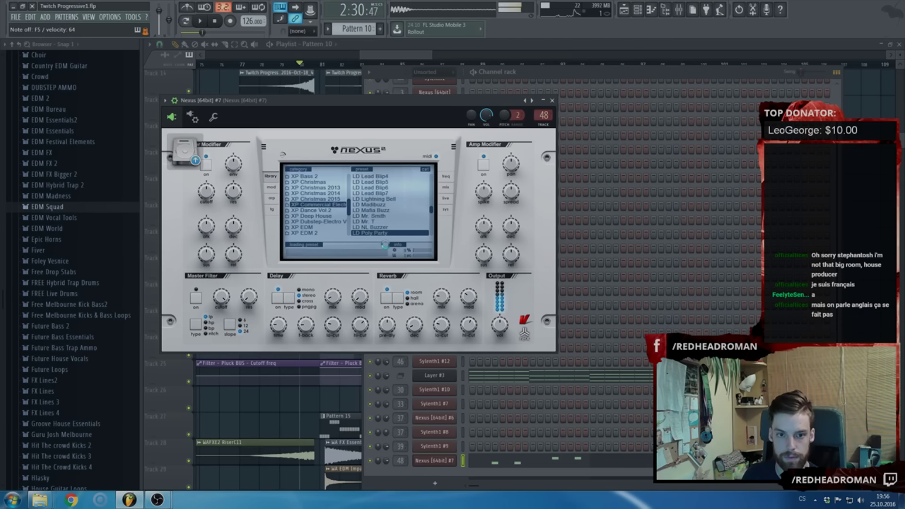
key(space)
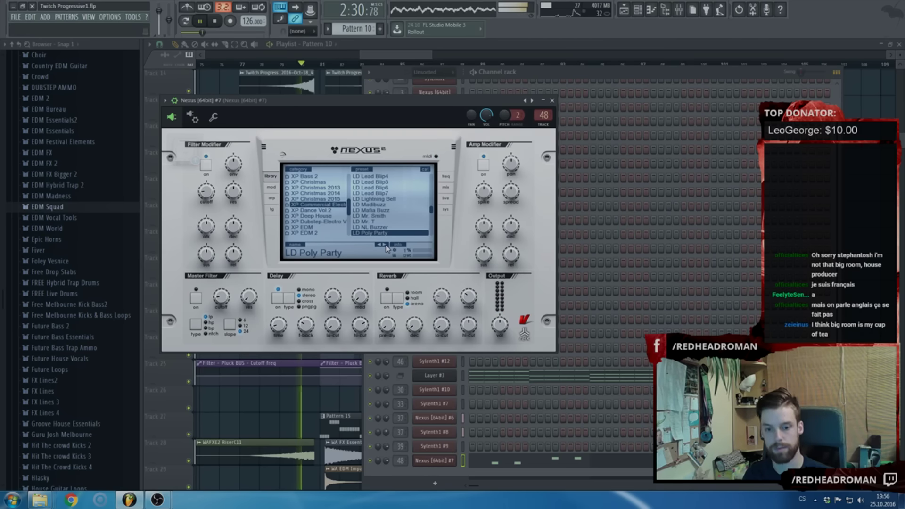
key(l)
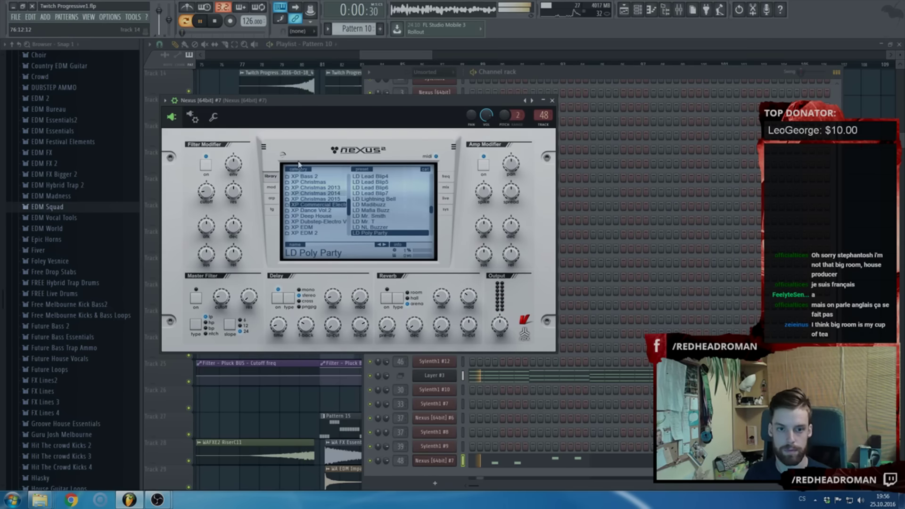
click(382, 245)
key(space)
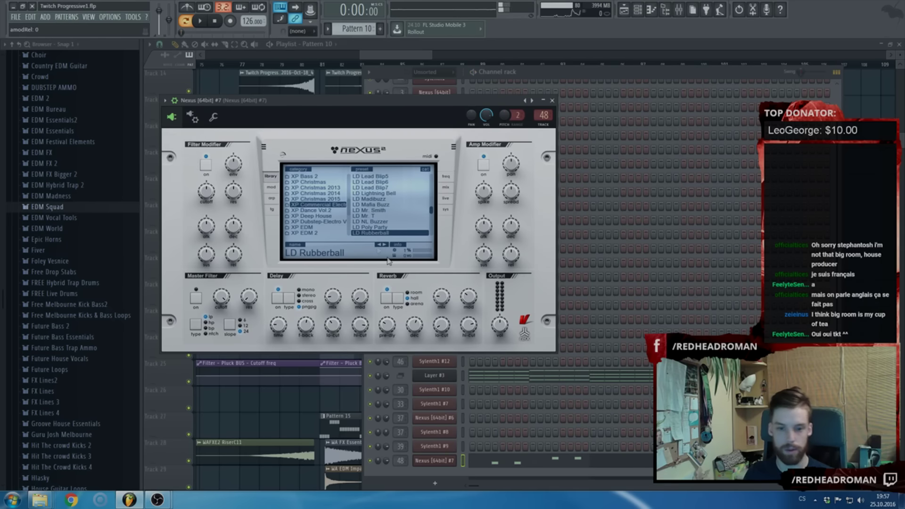
Copy the topmost melody line from Layer #3 in Pattern 10 and replace the short Nexus #7 notes with it
click(476, 375)
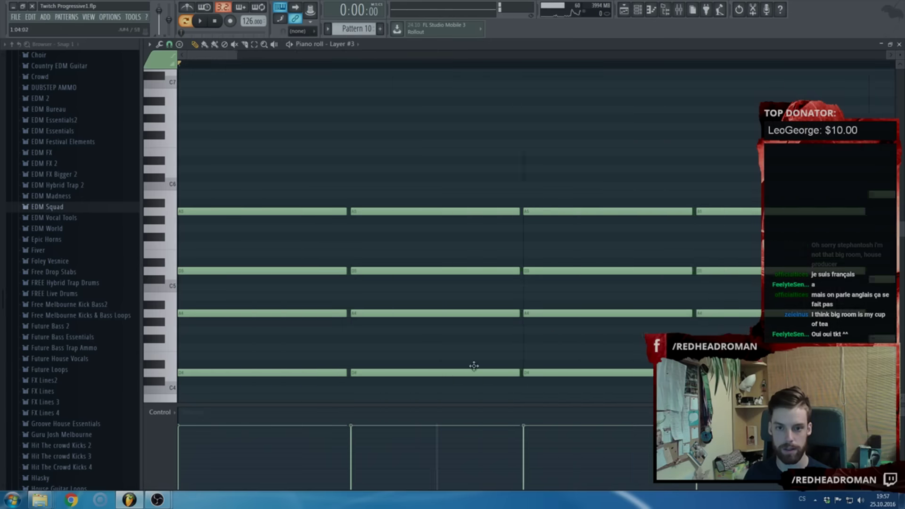
scroll(474, 366, down, 8)
drag(677, 204, 157, 178)
drag(648, 216, 177, 138)
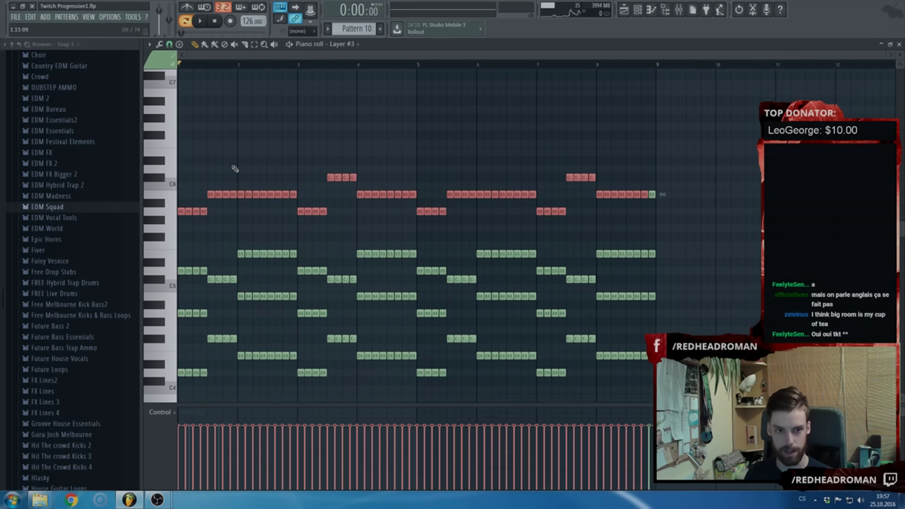
key(Escape)
click(476, 457)
scroll(476, 457, down, 4)
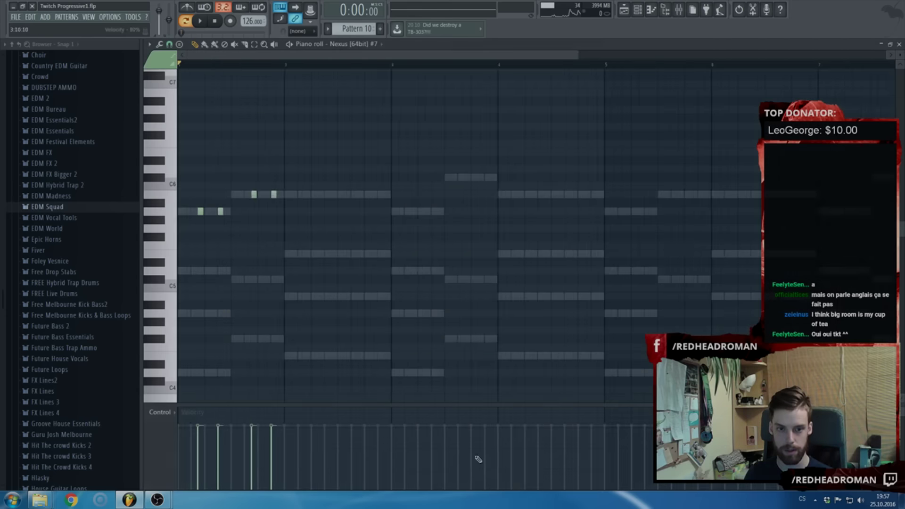
scroll(478, 458, down, 3)
key(ctrl+a)
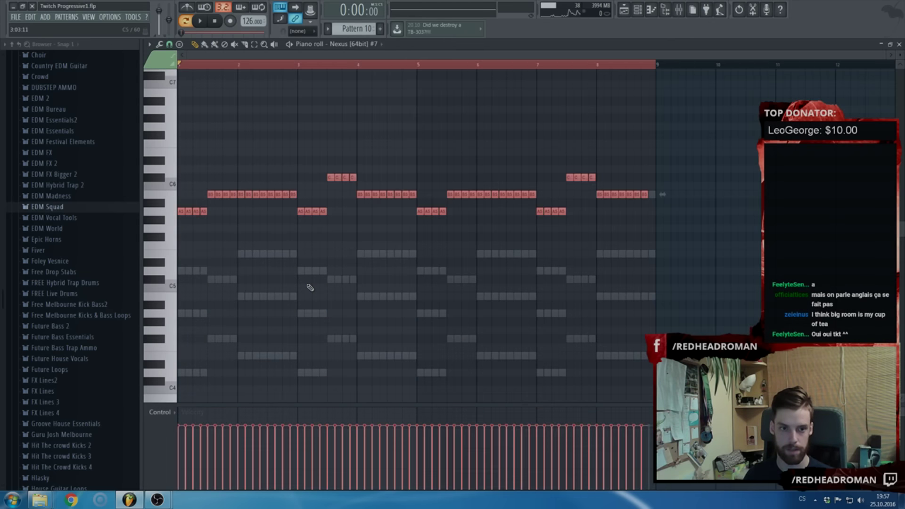
key(space)
key(Escape)
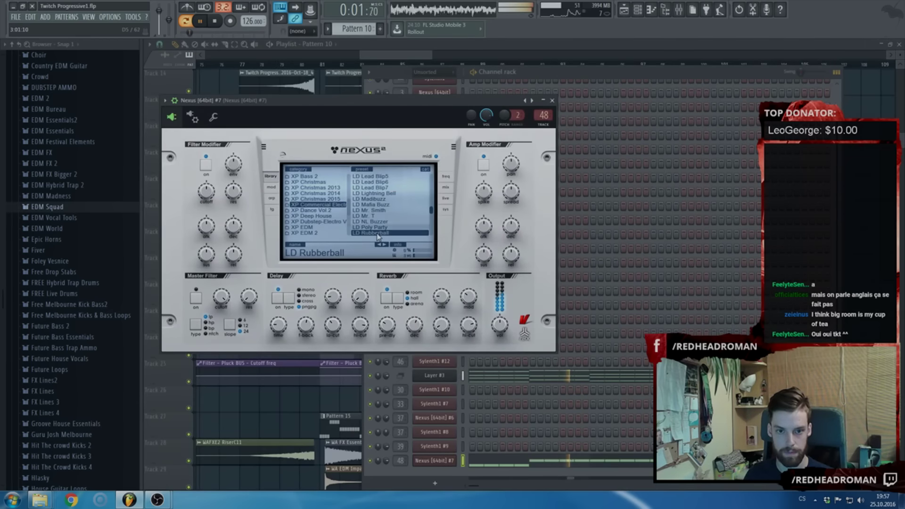
Try further Nexus lead presets against the looping pattern, including LD Stadium Blast, LD Superman and LD Techno Rave
scroll(391, 219, down, 2)
click(390, 210)
click(382, 227)
scroll(381, 225, down, 2)
click(378, 221)
click(377, 227)
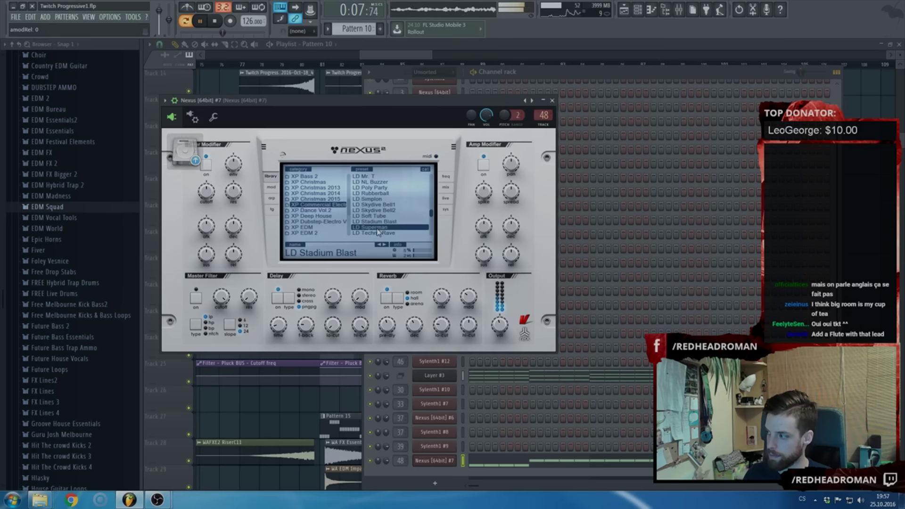
scroll(378, 230, down, 2)
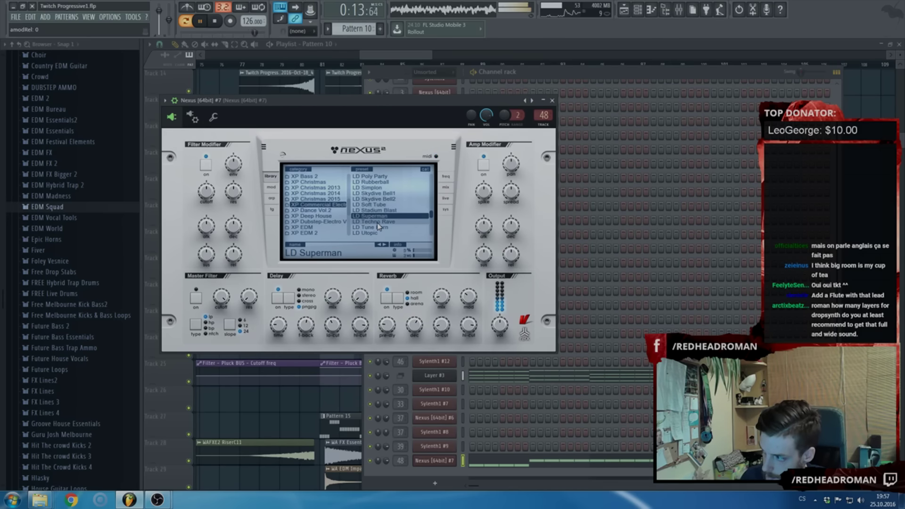
click(377, 221)
key(space)
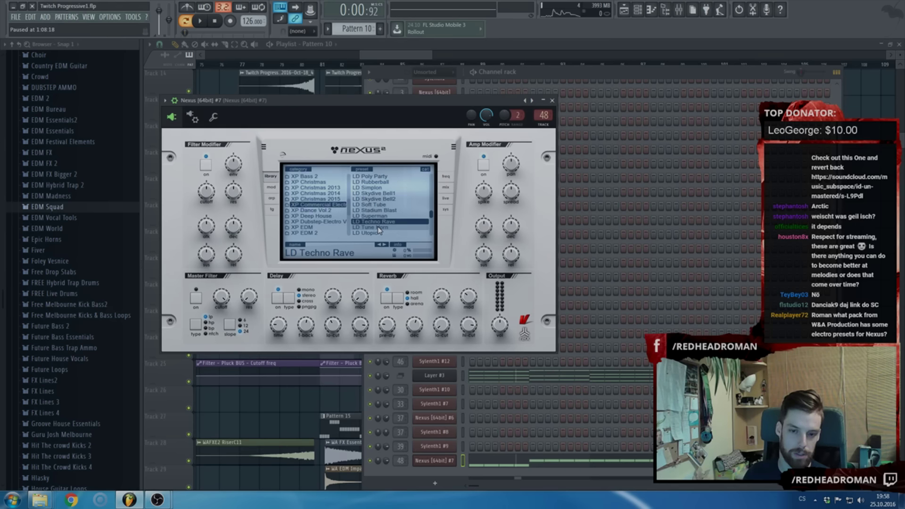
Resume the Pattern 10 loop, try LD Tune Horn and load the LD Utopic preset in Nexus #7
key(space)
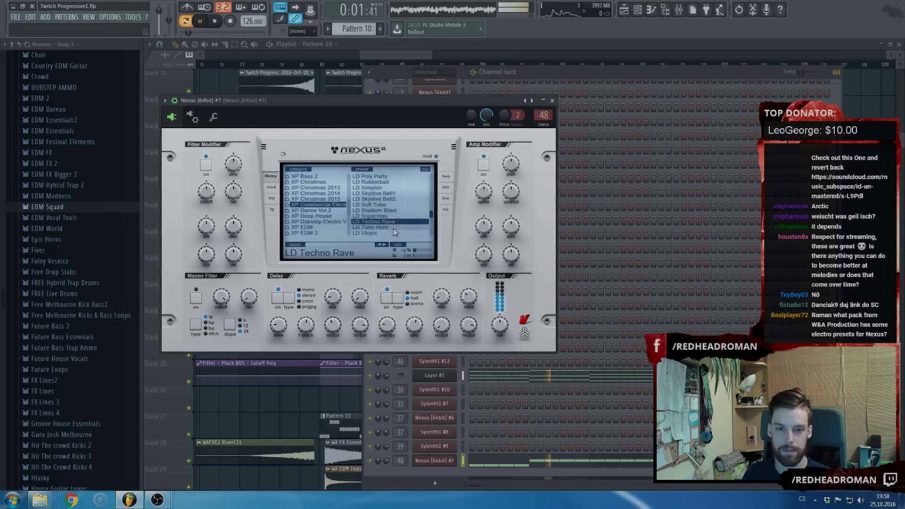
click(395, 227)
scroll(395, 214, down, 2)
click(395, 210)
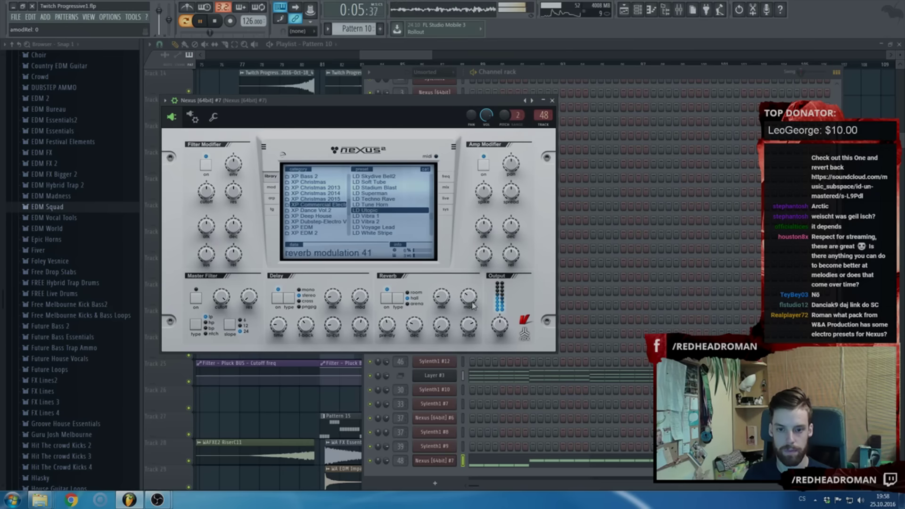
Load WaveShell-VST 9.2 into effect slot 4 of the Nexus #7 mixer track with the C6 Stereo compressor
mouse_move(500, 331)
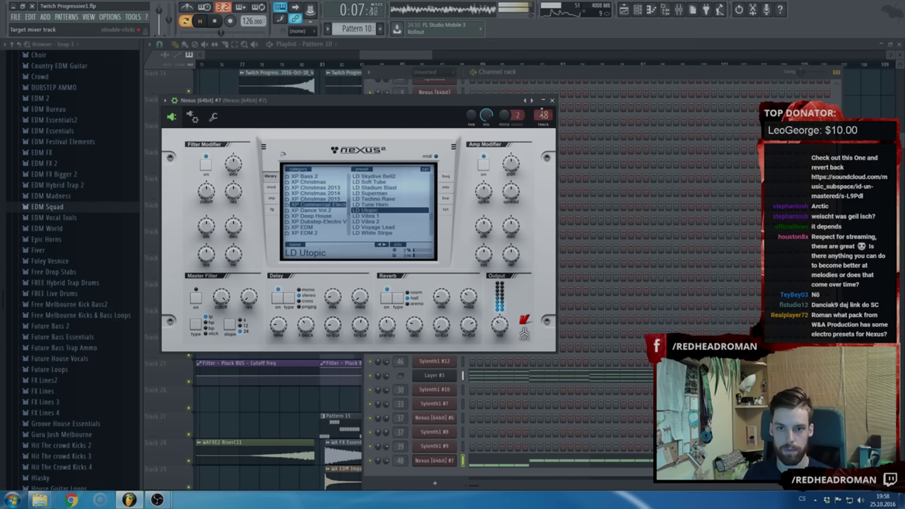
click(682, 10)
key(space)
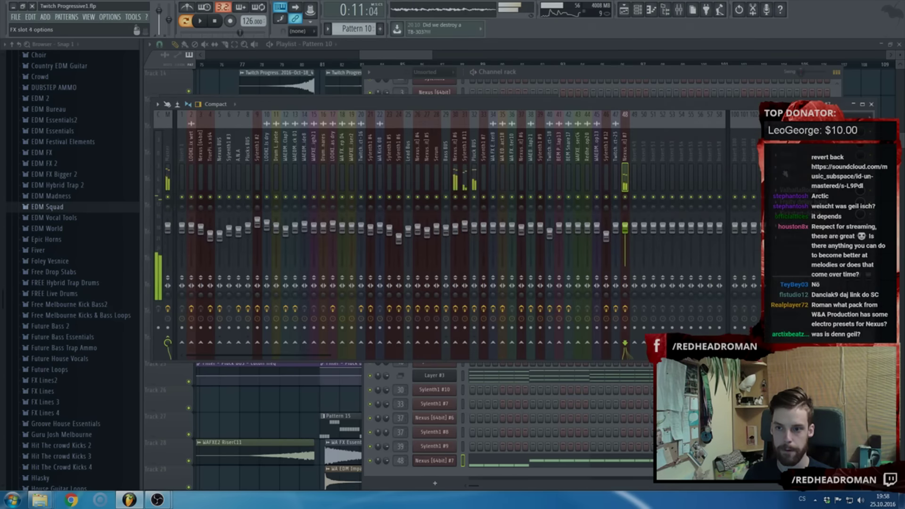
click(776, 155)
key(Escape)
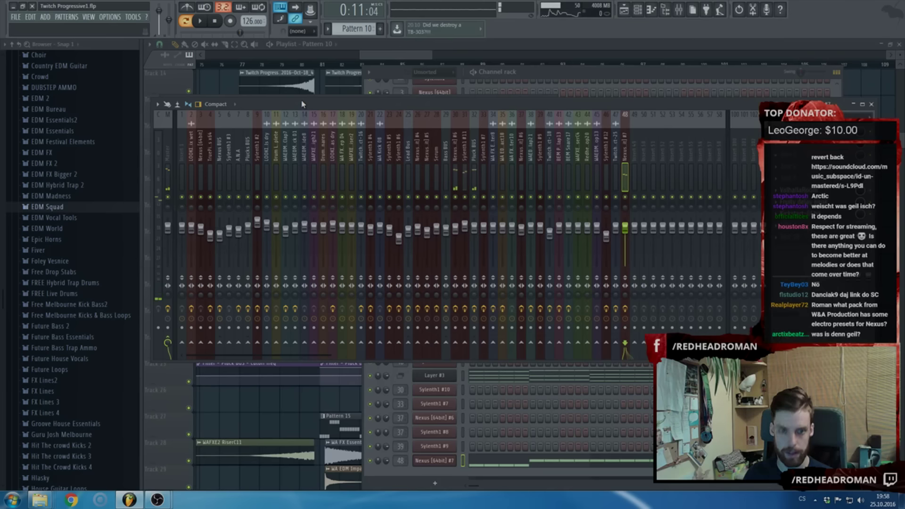
click(775, 155)
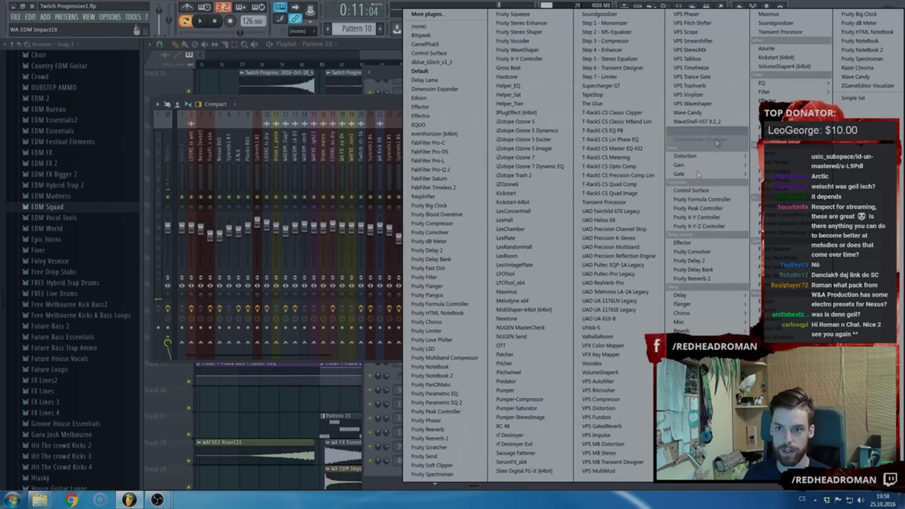
click(680, 149)
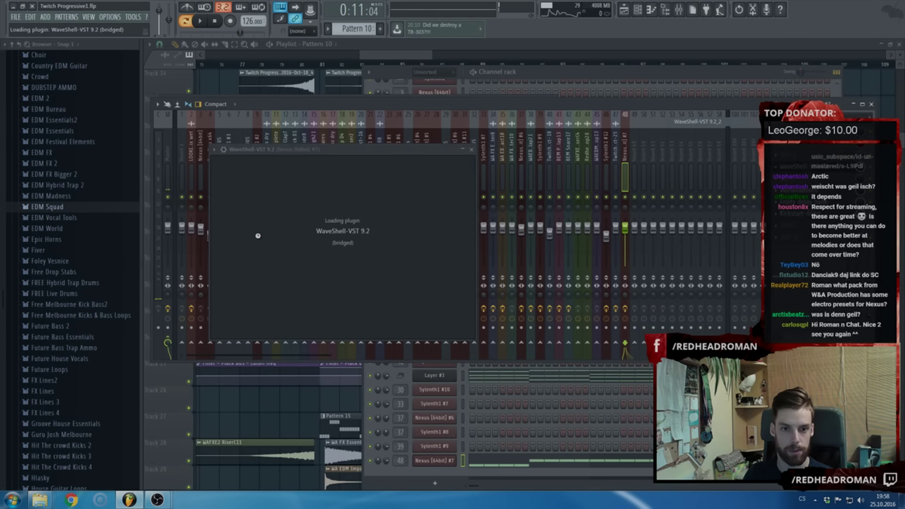
click(263, 206)
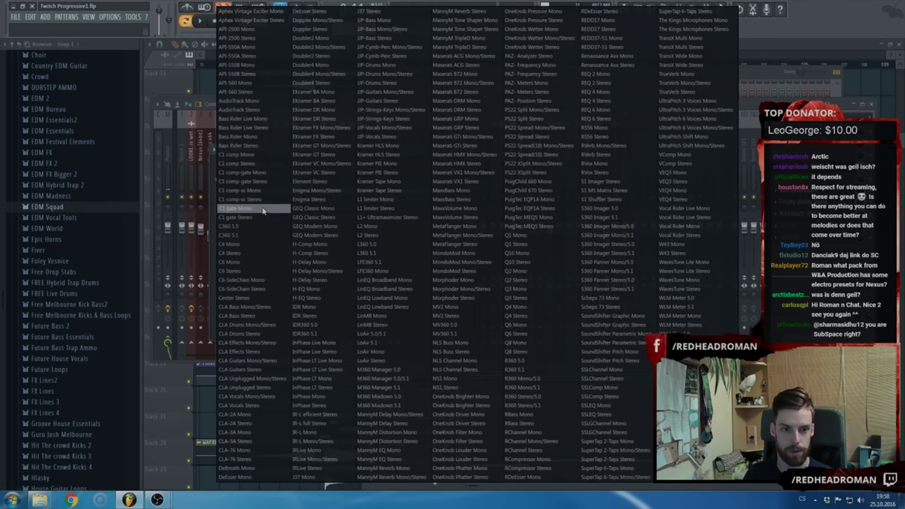
click(241, 270)
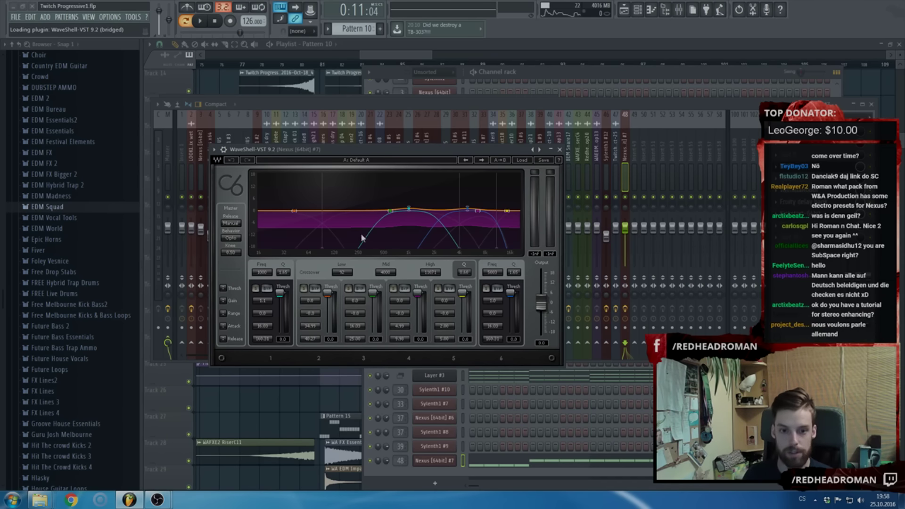
Lower the threshold of the C6 compressor's third band, and close the mixer and the Nexus #7 window
drag(376, 300, 373, 307)
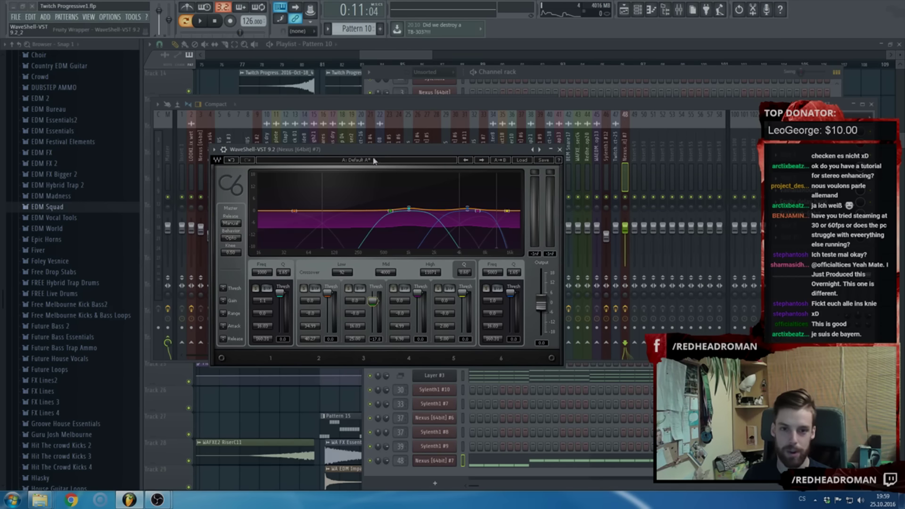
click(872, 106)
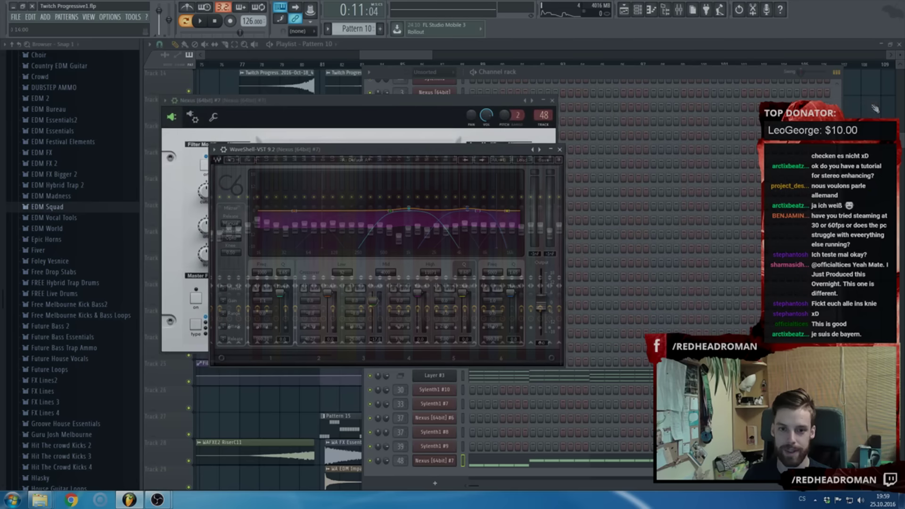
click(553, 101)
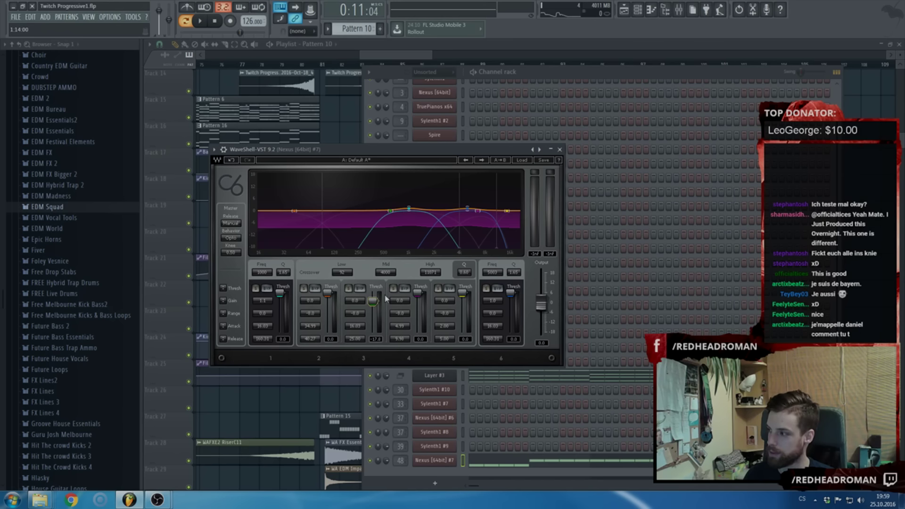
Play the compressed lead in the Pattern 10 loop and in the song from about bar 80, just before the drop
key(space)
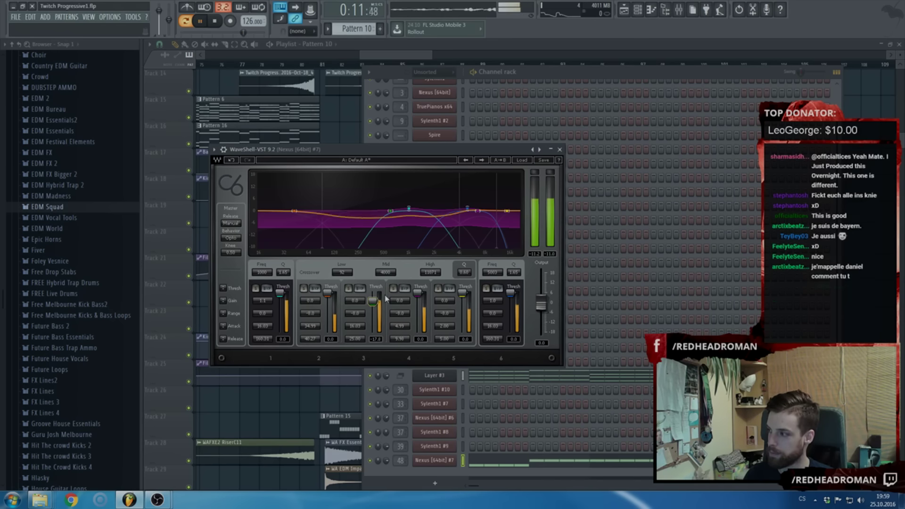
click(681, 12)
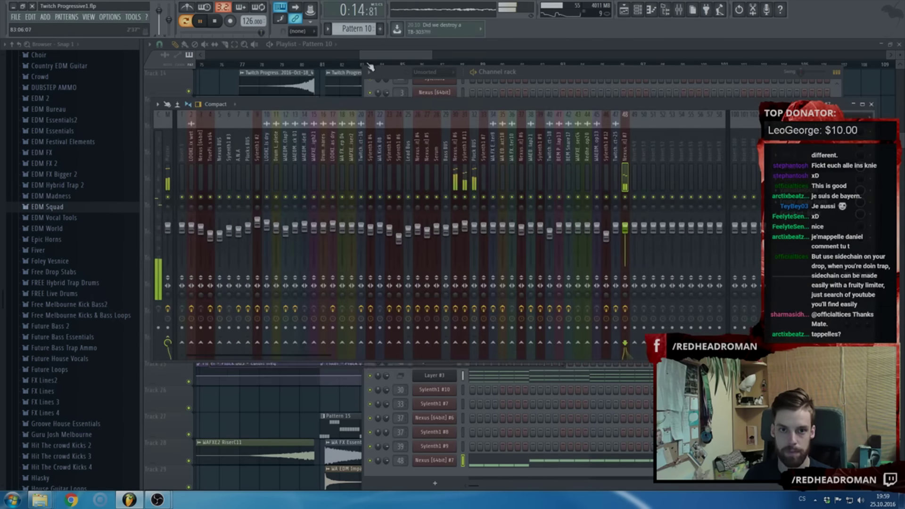
click(360, 65)
click(302, 65)
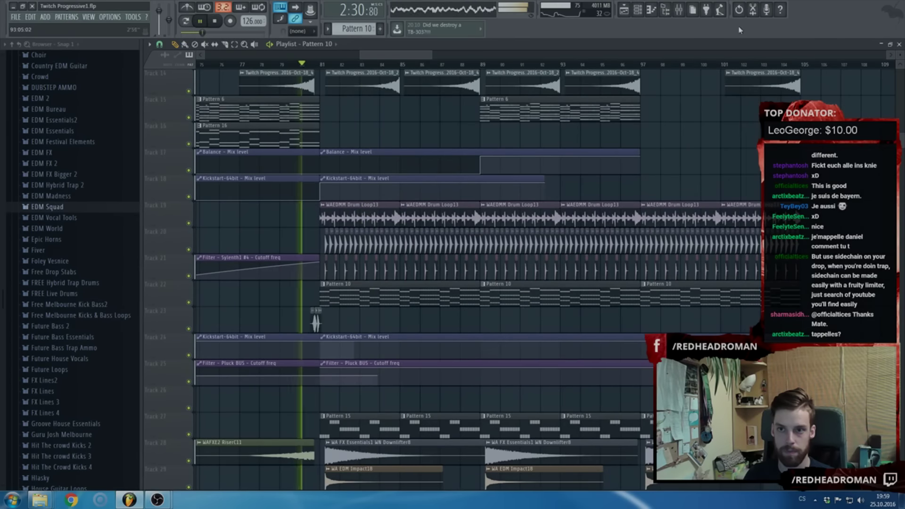
Add FabFilter Pro-Q 2 in slot 5 of the Nexus #7 track and boost a bell band about 3 dB near 10 kHz
key(F9)
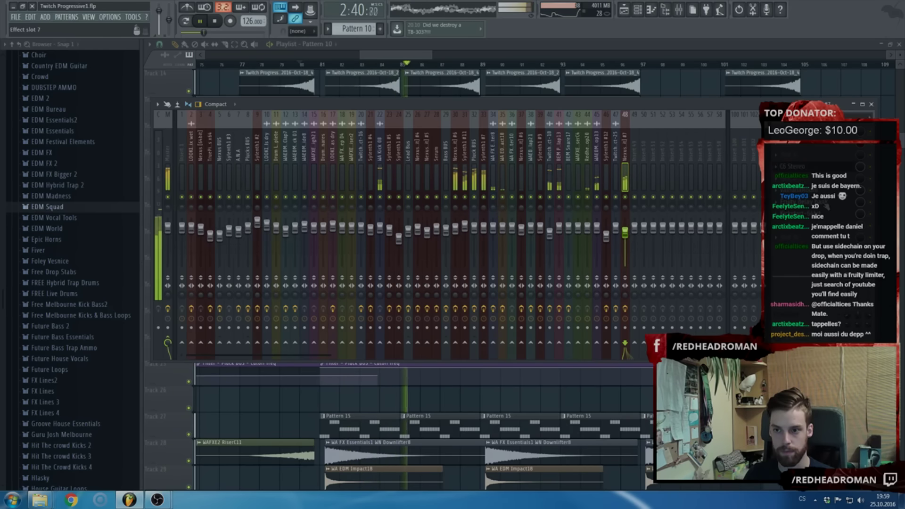
click(776, 178)
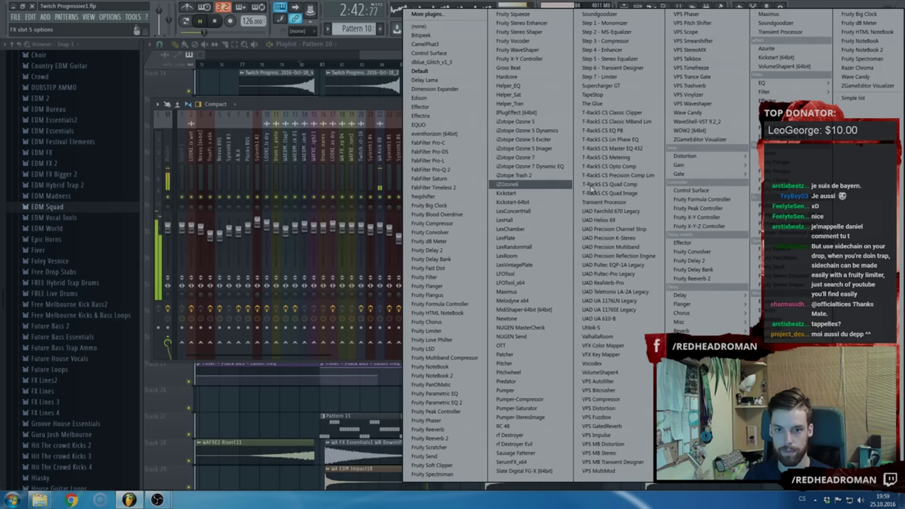
click(461, 171)
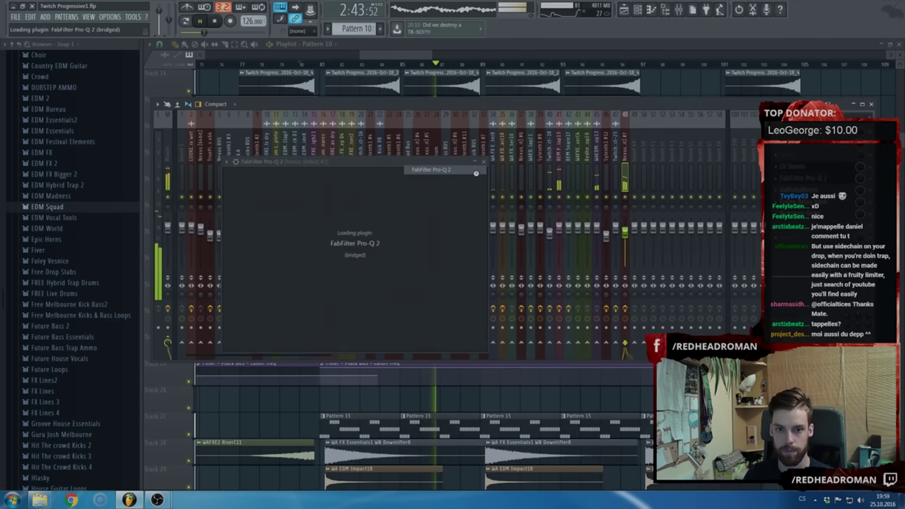
click(547, 227)
drag(547, 226, 553, 243)
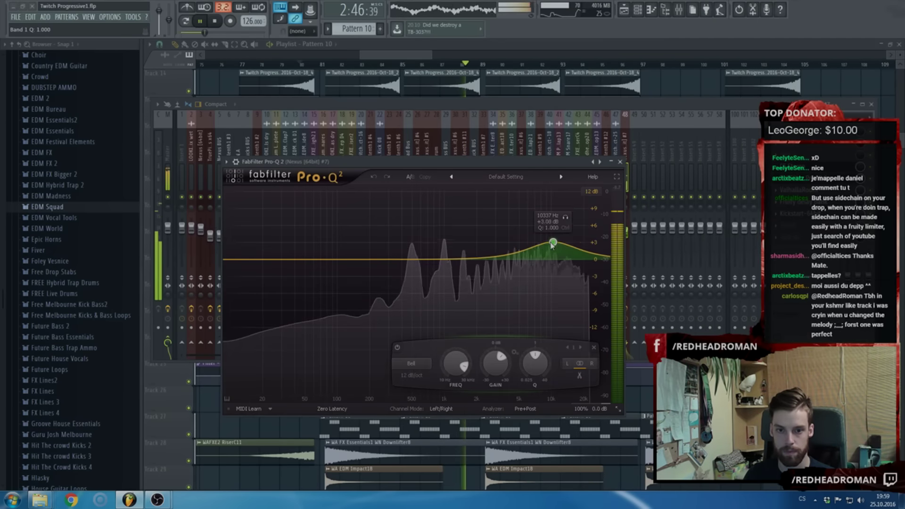
Add a low cut band to the Nexus #7 equalizer and raise the track's fader to about -1.3 dB
click(371, 260)
click(279, 364)
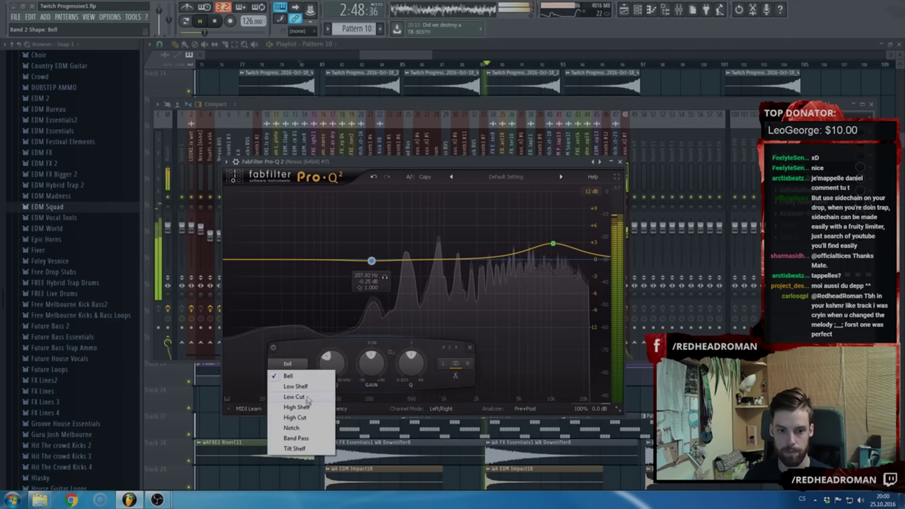
click(289, 394)
drag(372, 259, 422, 269)
click(620, 161)
drag(625, 232, 625, 230)
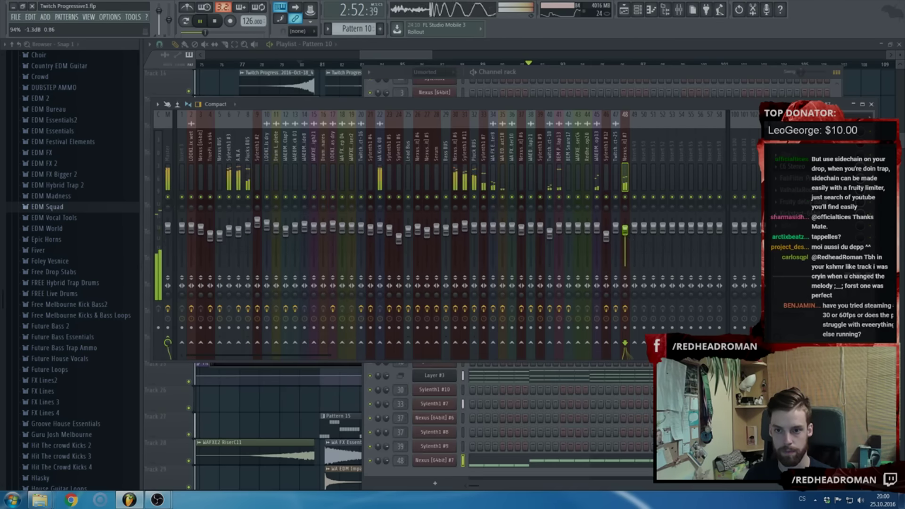
Look over the playlist arrangement across the song and around the second drop while it plays
click(510, 44)
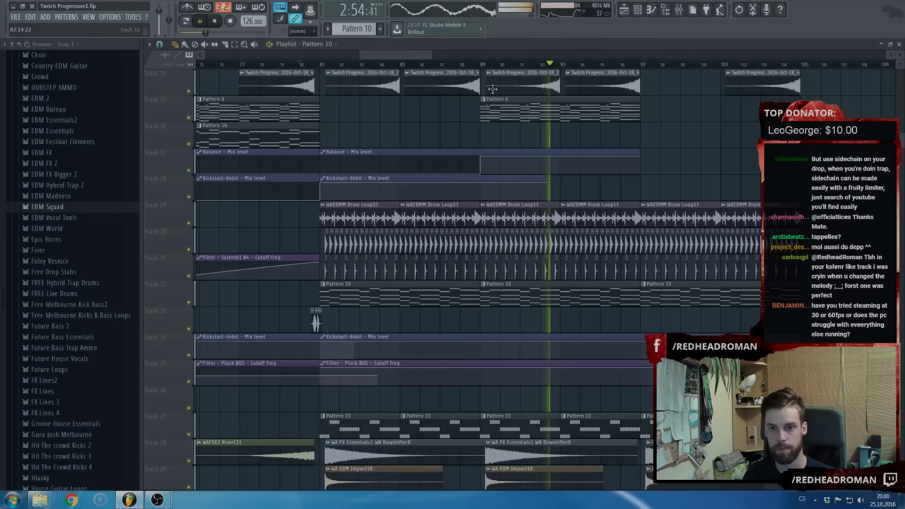
scroll(448, 154, down, 8)
click(586, 348)
right_click(585, 347)
scroll(561, 391, down, 1)
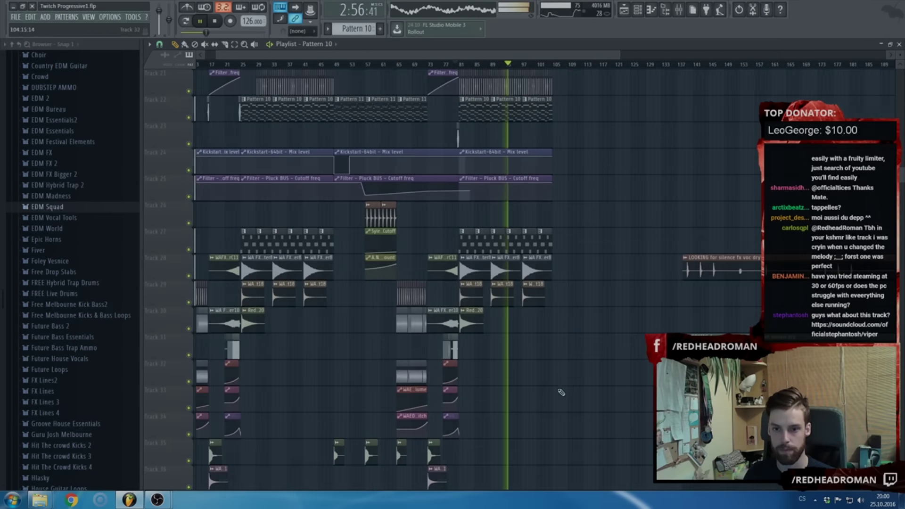
scroll(560, 392, up, 12)
scroll(561, 347, down, 9)
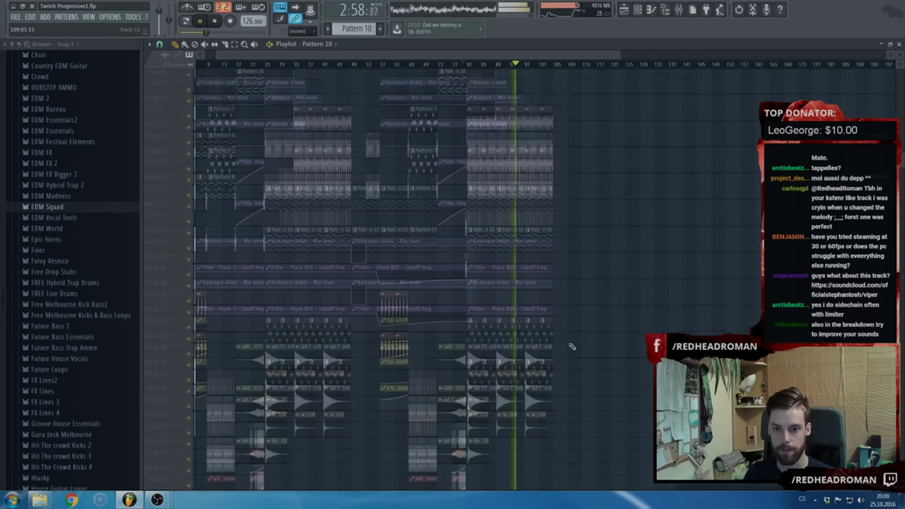
scroll(569, 344, down, 2)
scroll(569, 346, up, 3)
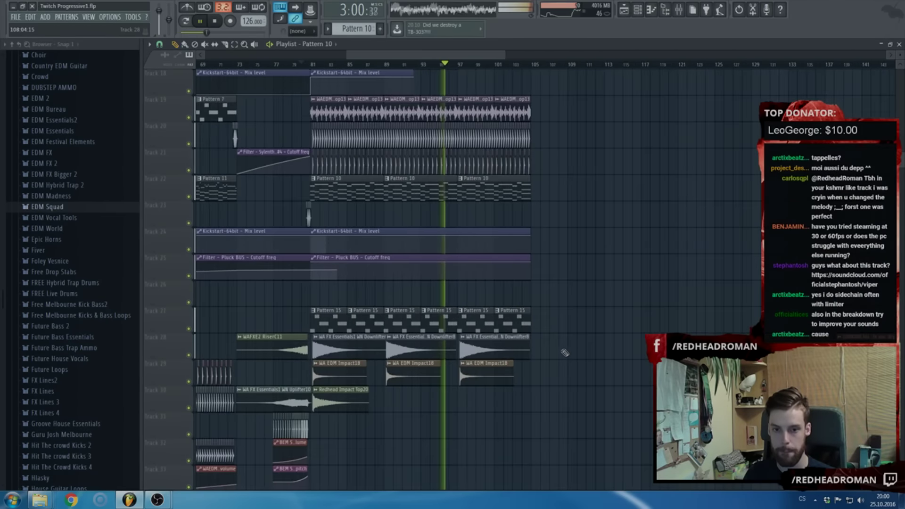
scroll(558, 353, up, 2)
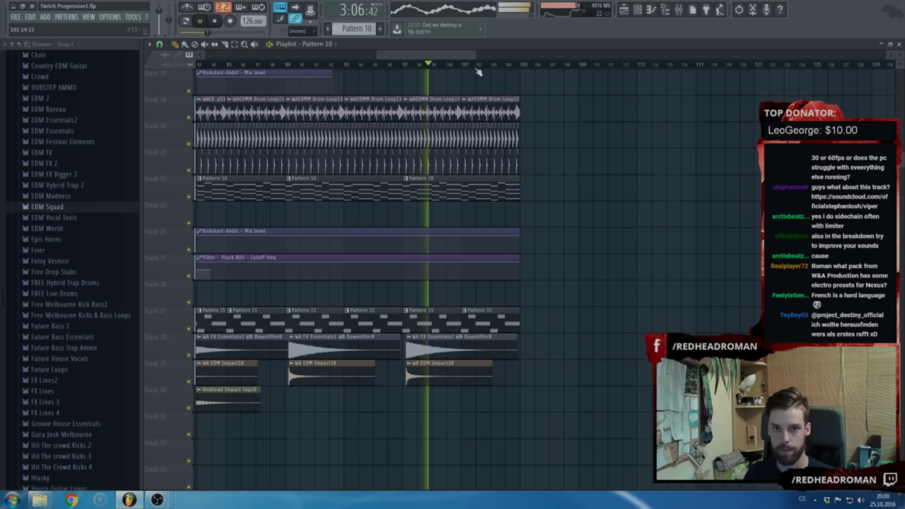
Reopen Nexus #7 and audition LD Vibra 1, LD Vibra 2, LD Voyage Lead and LD White Stripe against Pattern 10
key(F5)
key(space)
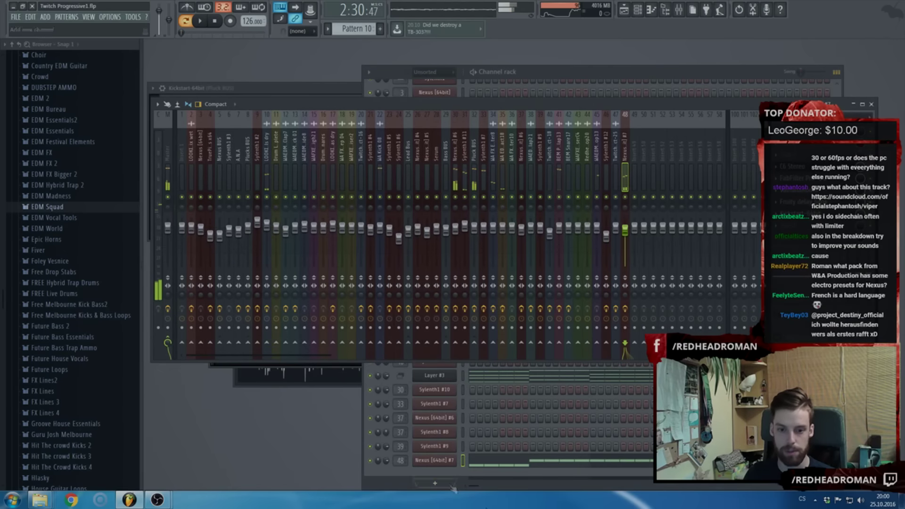
click(431, 462)
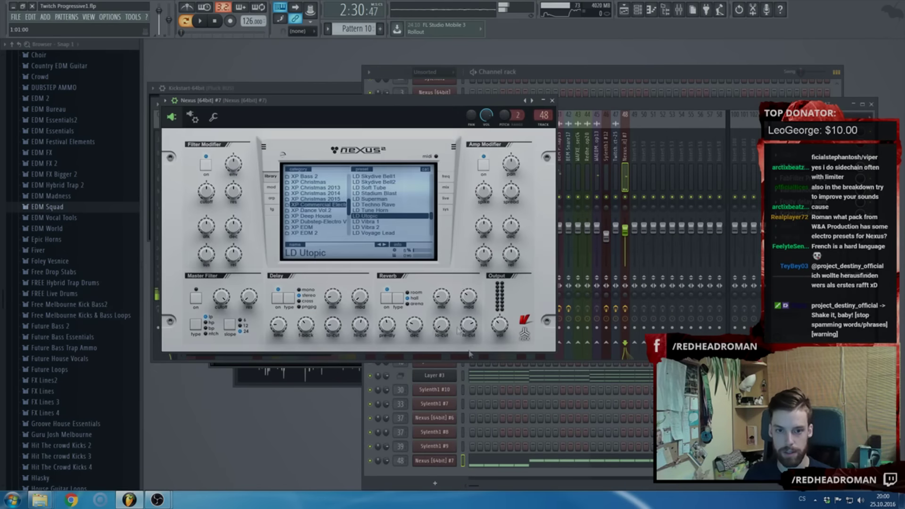
click(384, 245)
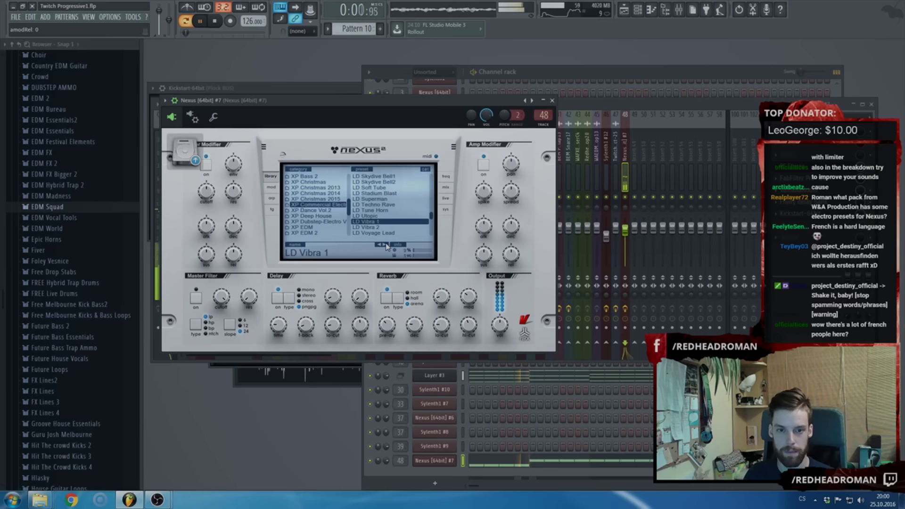
click(384, 245)
click(383, 244)
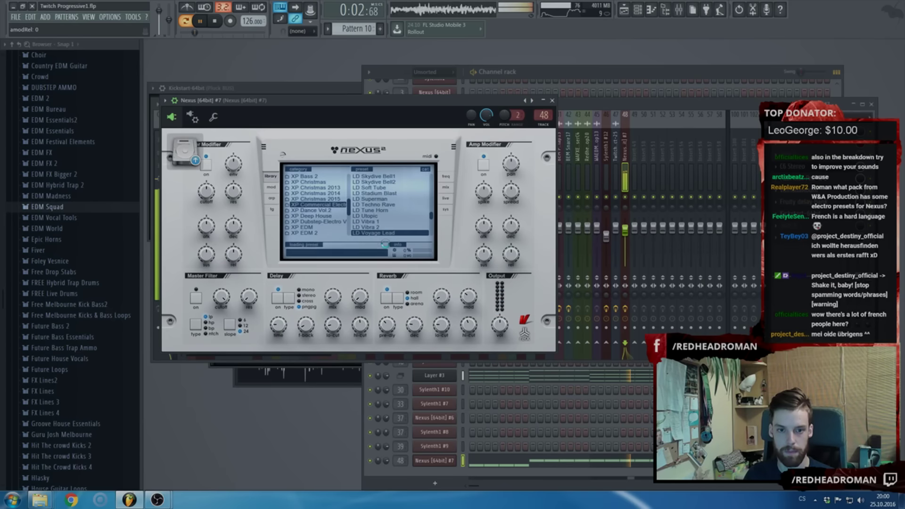
click(384, 245)
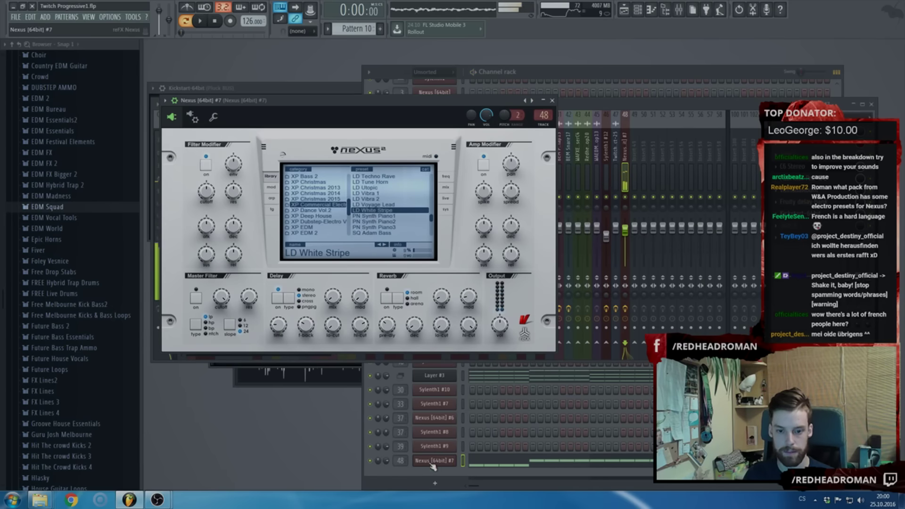
Replace the Nexus #7 channel's instrument with Sylenth1, keeping its melody notes
right_click(454, 460)
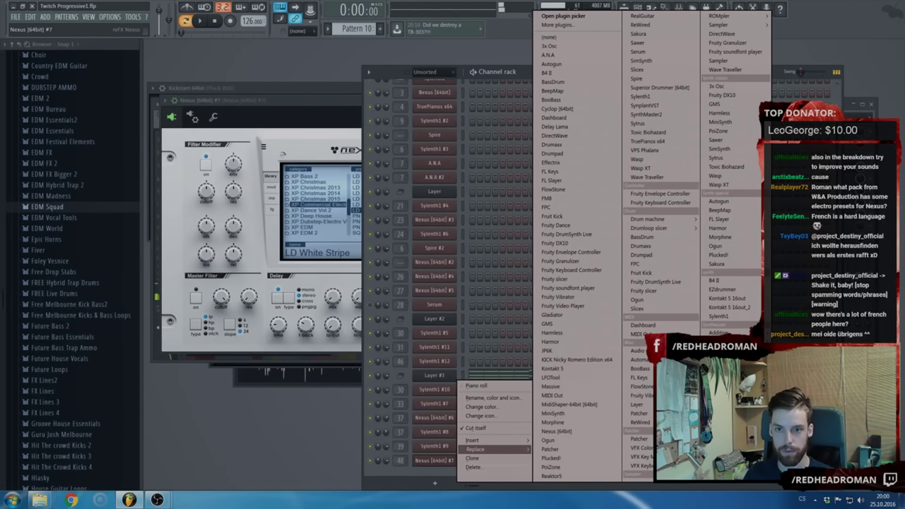
click(660, 98)
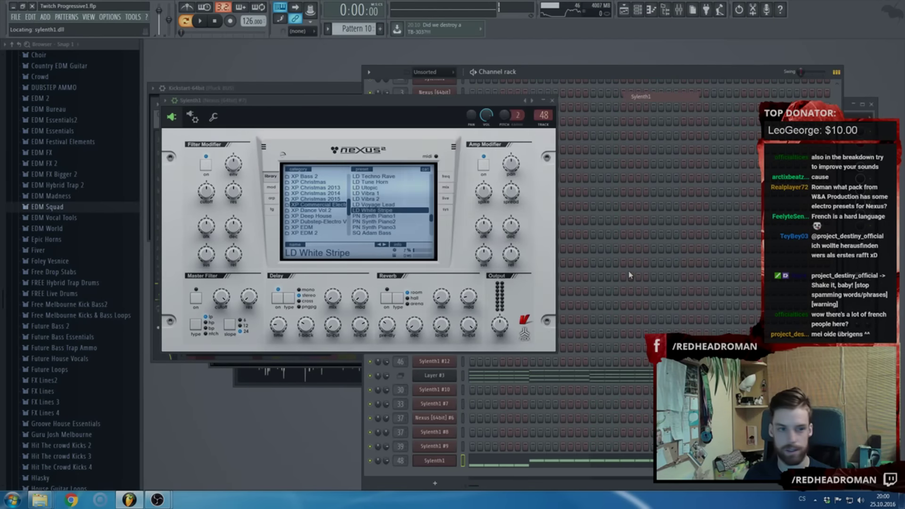
Find the EDM Madness pack's Sylenth1 Soundset and try to load its W. A. Production - EDM Madness bank into Sylenth1 #13
click(64, 208)
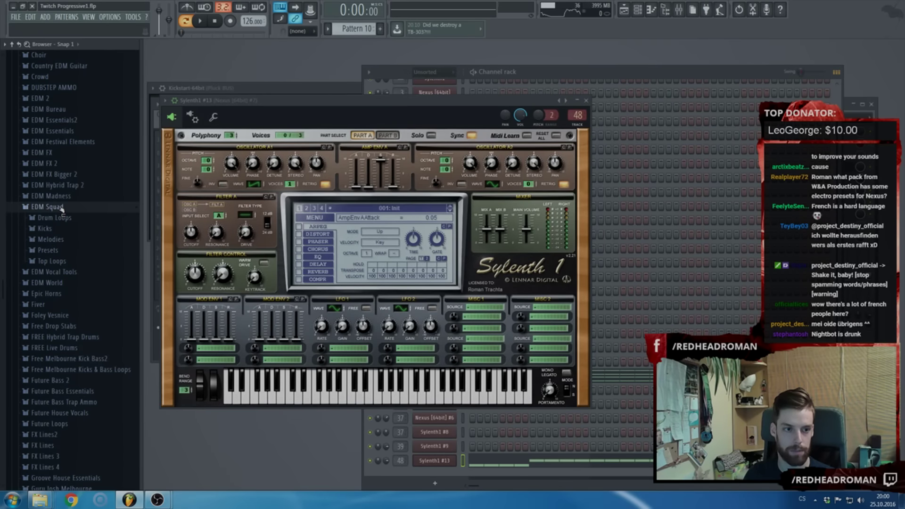
click(56, 196)
click(71, 293)
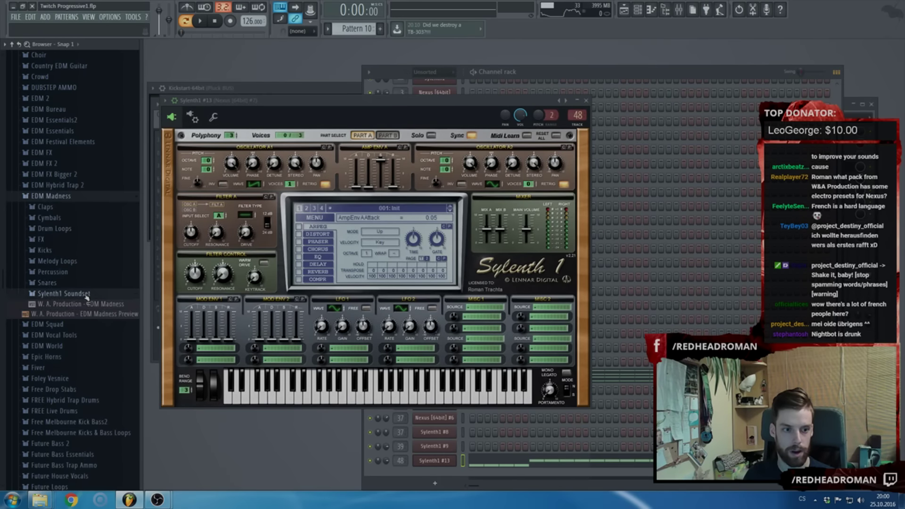
drag(98, 305, 434, 461)
Load the W. A. Production - EDM Madness bank from the EDM World pack's Sylenth1 Soundset into Sylenth1 #13
click(56, 197)
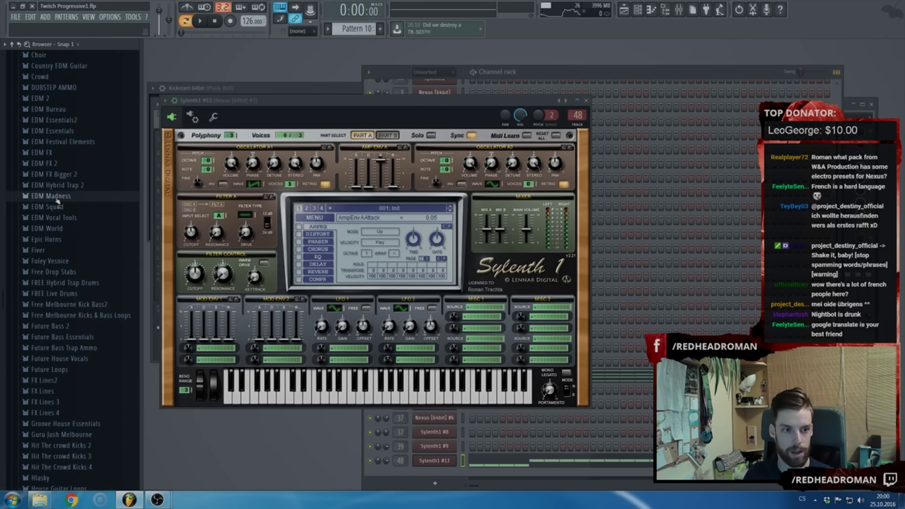
click(51, 229)
click(67, 326)
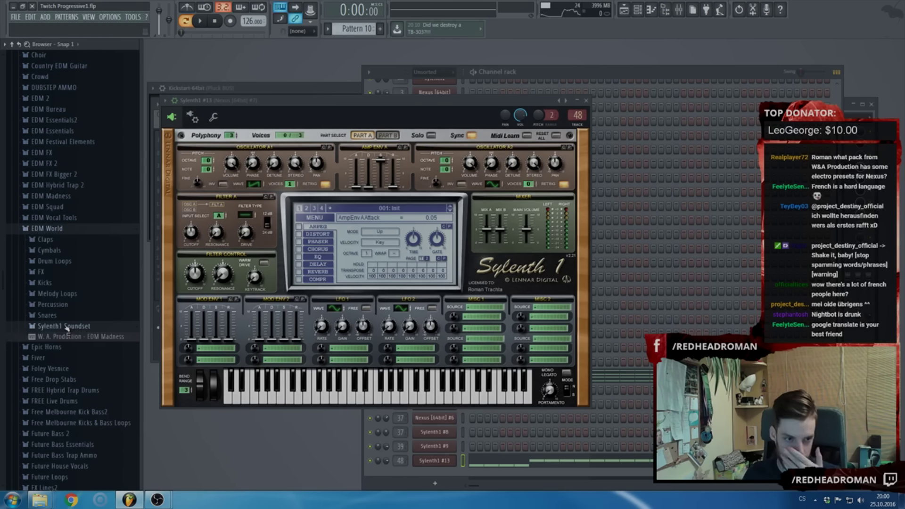
drag(489, 493, 442, 467)
click(443, 464)
click(443, 464)
Select the WA EDM - LEAD 01 preset in Sylenth1 #13 and audition it on Pattern 10
click(391, 211)
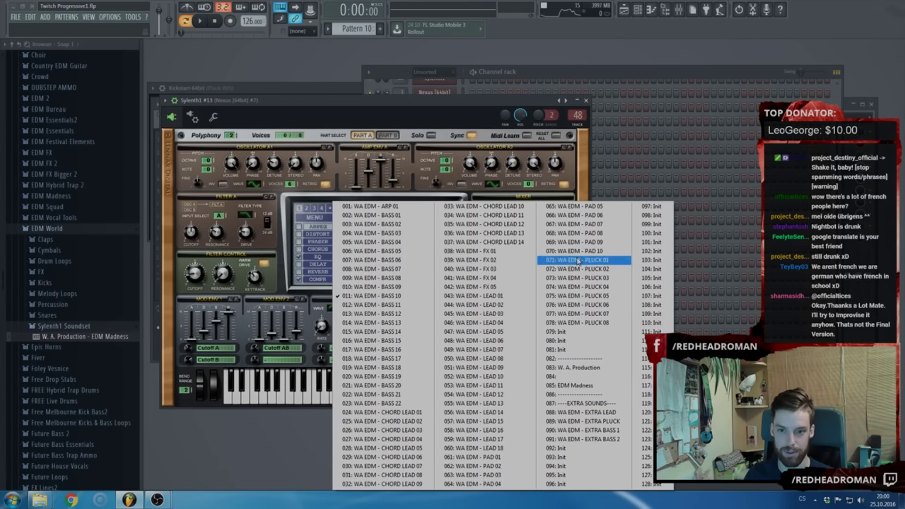
click(517, 301)
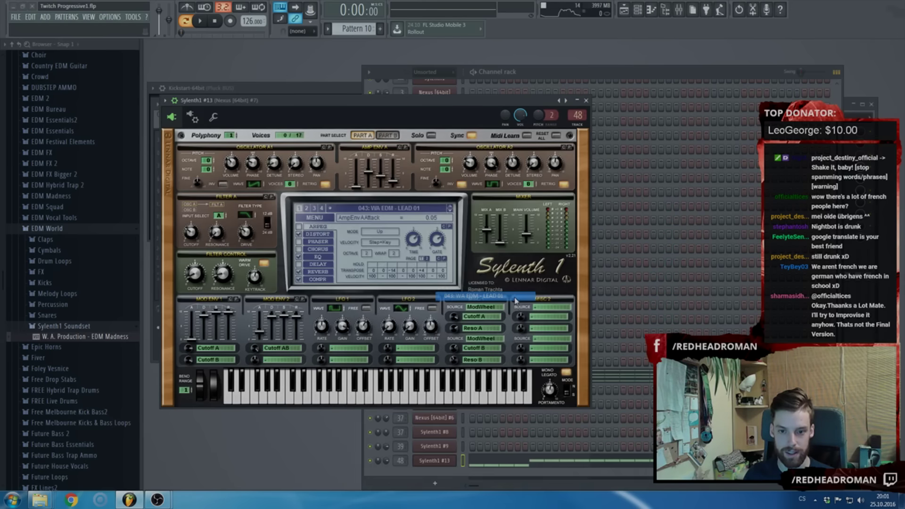
click(199, 21)
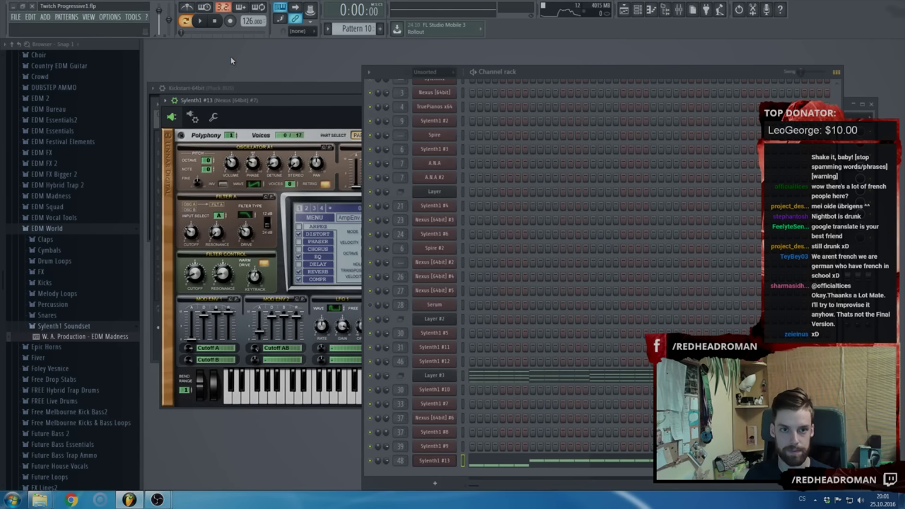
click(329, 109)
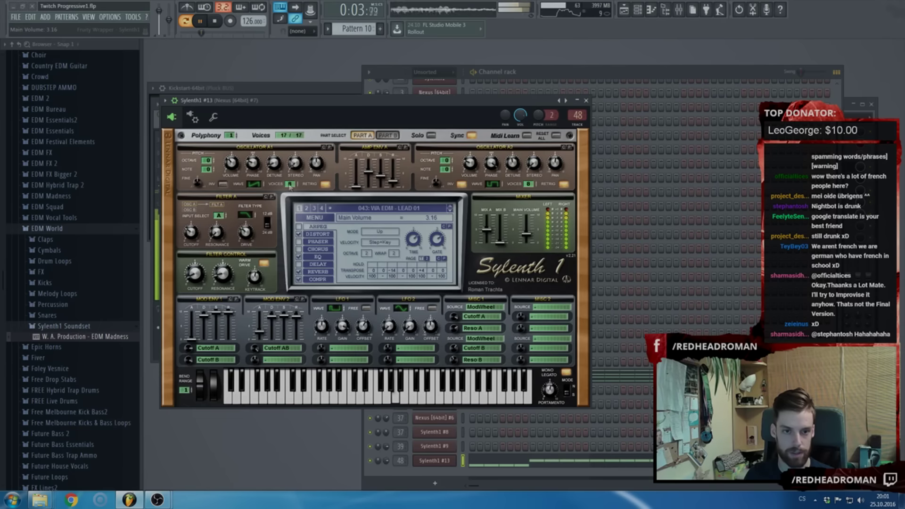
key(space)
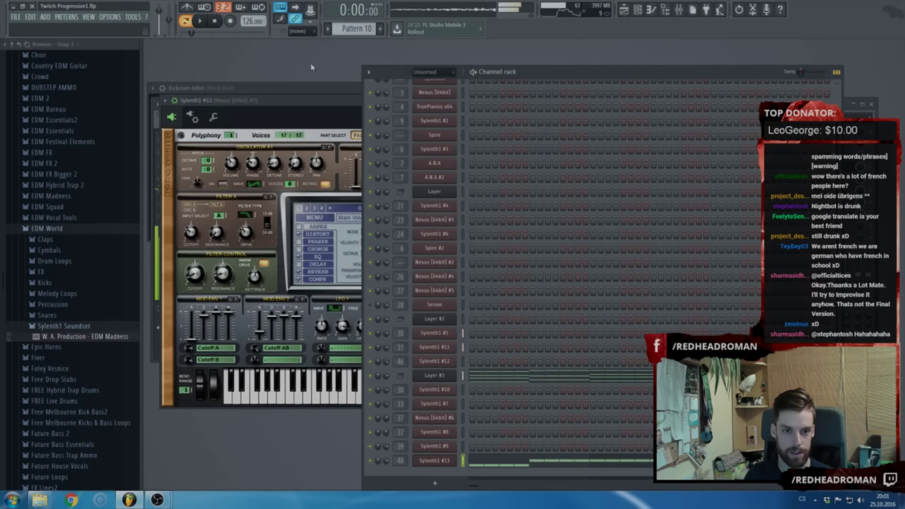
Try oscillator A1 of the LEAD 01 preset with retrigger off and detune at 0.24 while Pattern 10 plays
click(279, 155)
key(space)
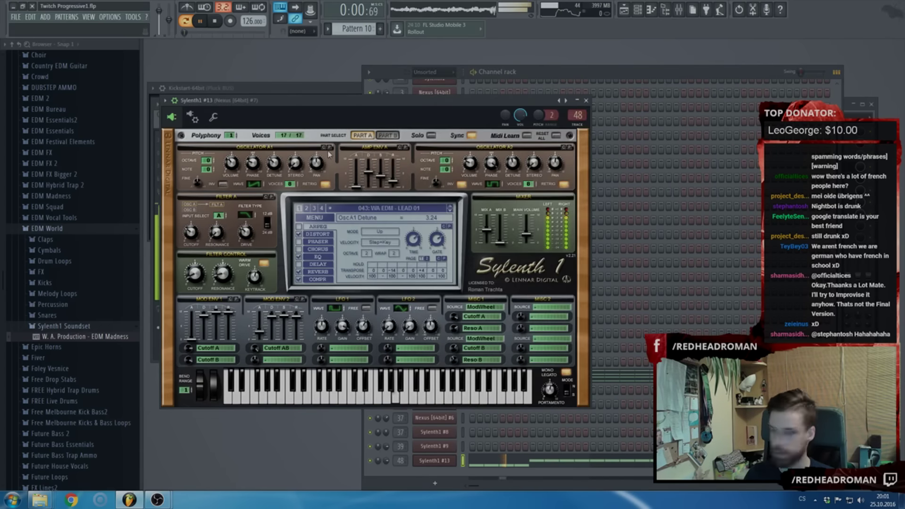
click(324, 184)
drag(274, 159, 277, 196)
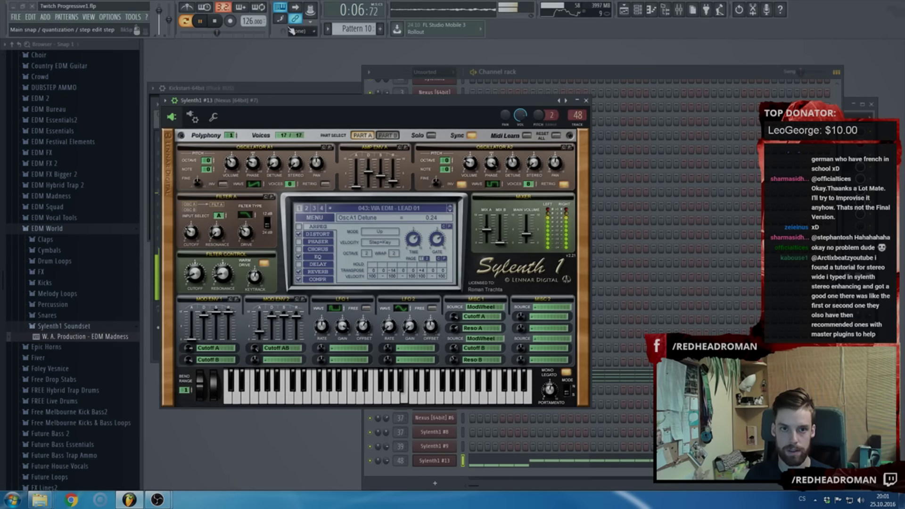
Play the second drop and try LEAD 01 with oscillator A2 retrigger off and detune 0.00, and oscillator A1 detune 4.48
key(F5)
scroll(362, 69, left, 5)
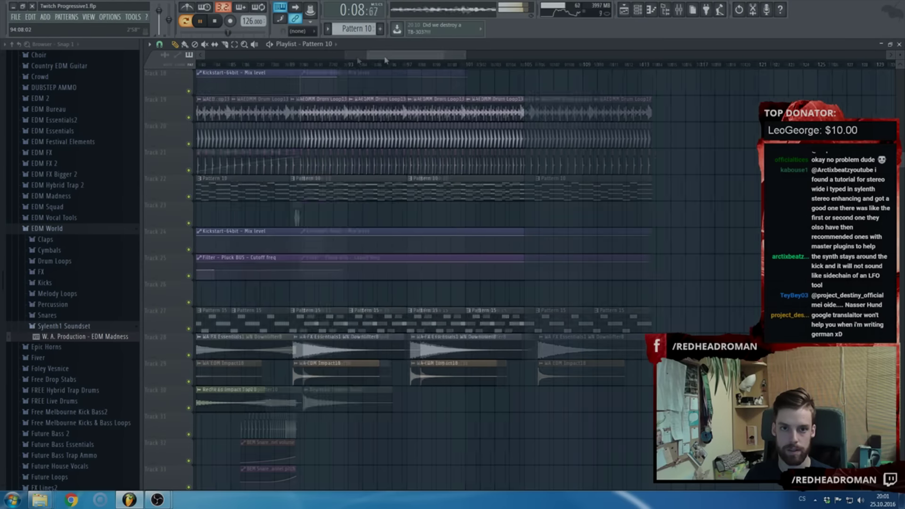
key(F5)
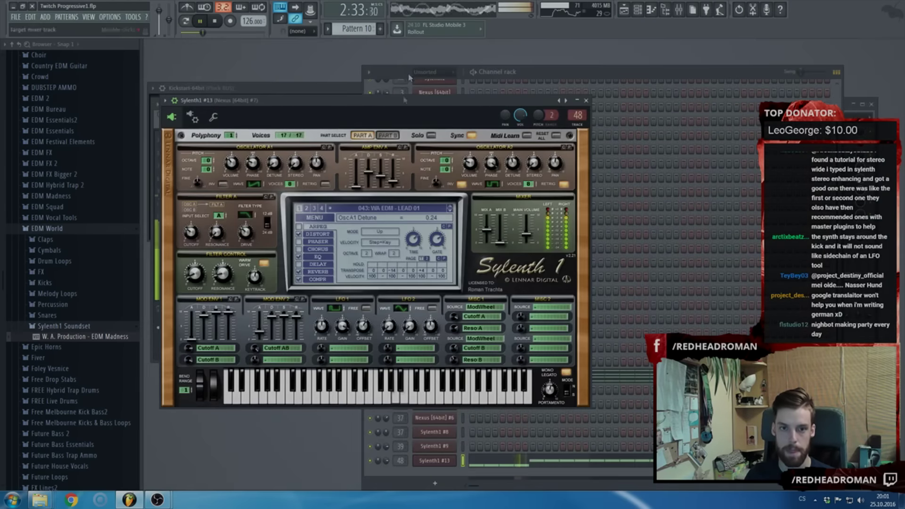
click(213, 117)
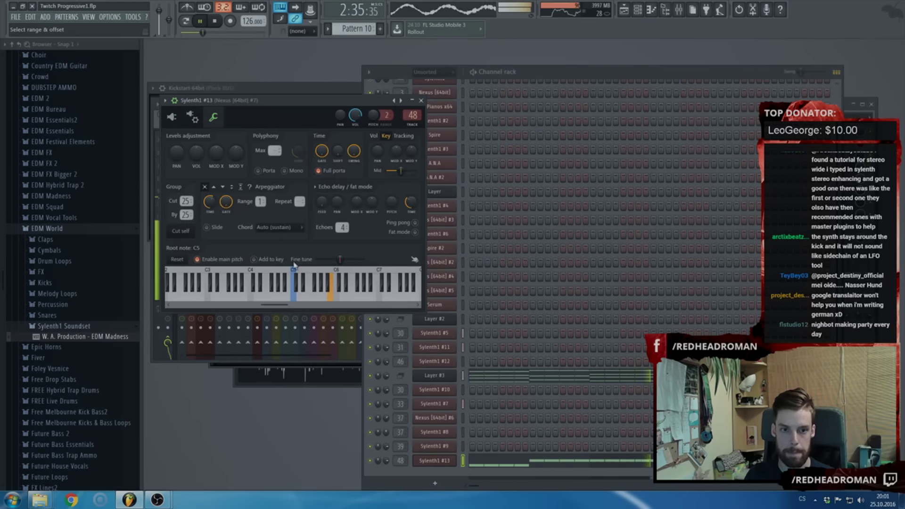
click(213, 117)
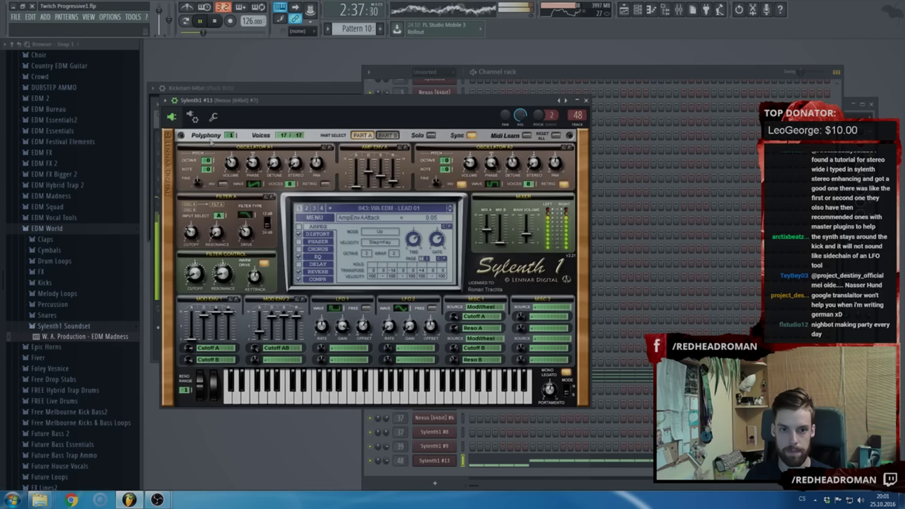
click(559, 185)
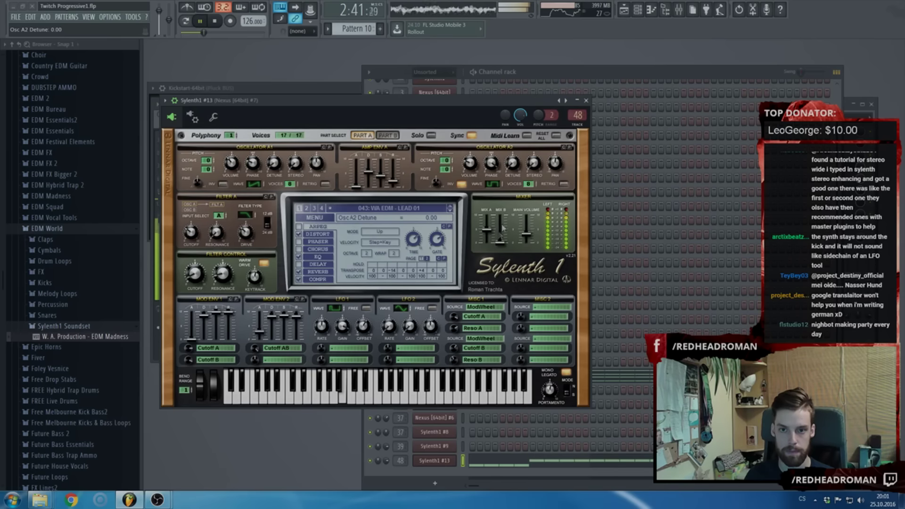
drag(517, 172, 264, 174)
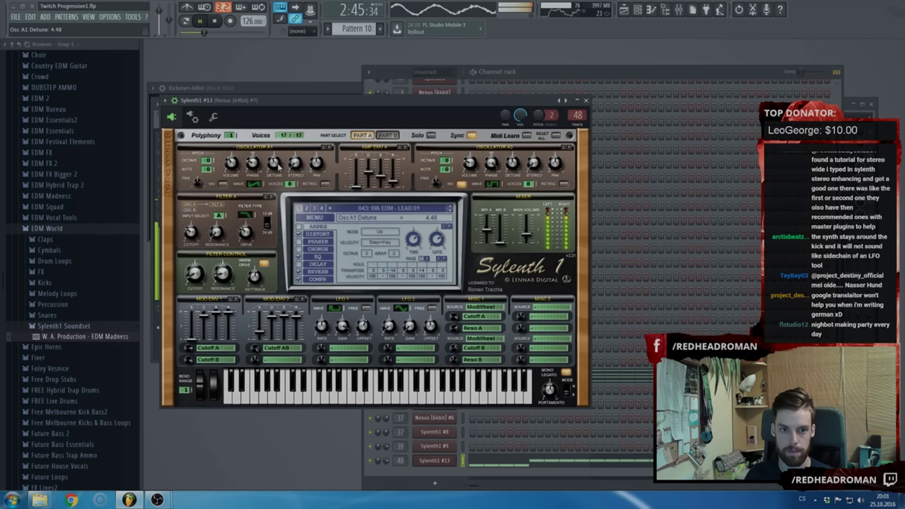
Audition the WA EDM - LEAD 02 preset on Pattern 10 and in the song from bar 81
click(187, 22)
click(450, 211)
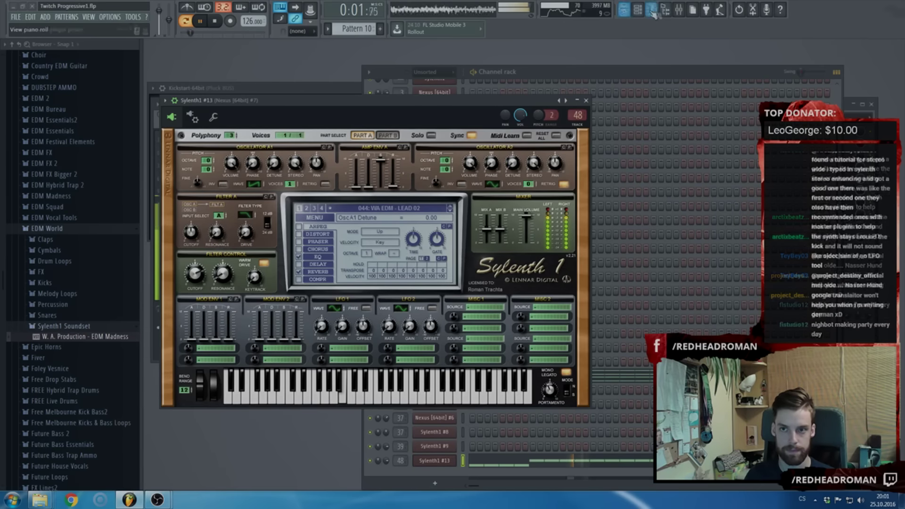
click(547, 71)
click(624, 9)
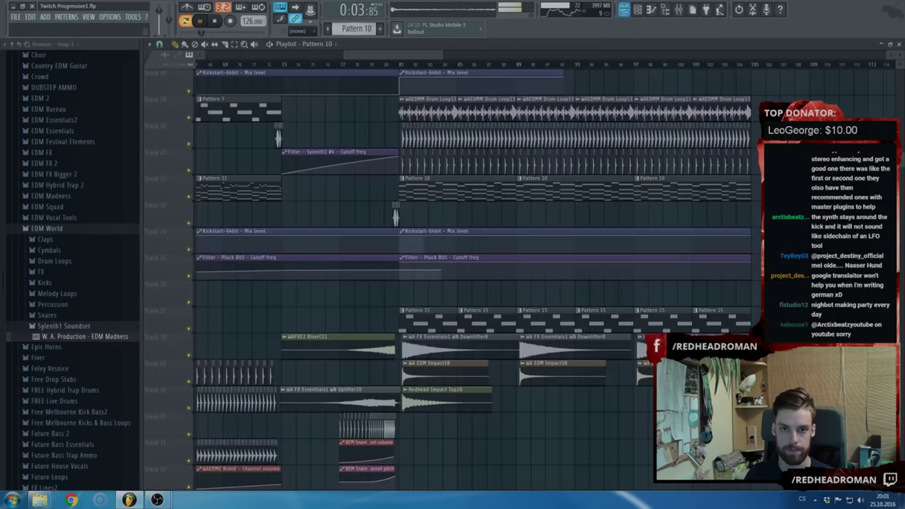
click(401, 65)
right_click(410, 47)
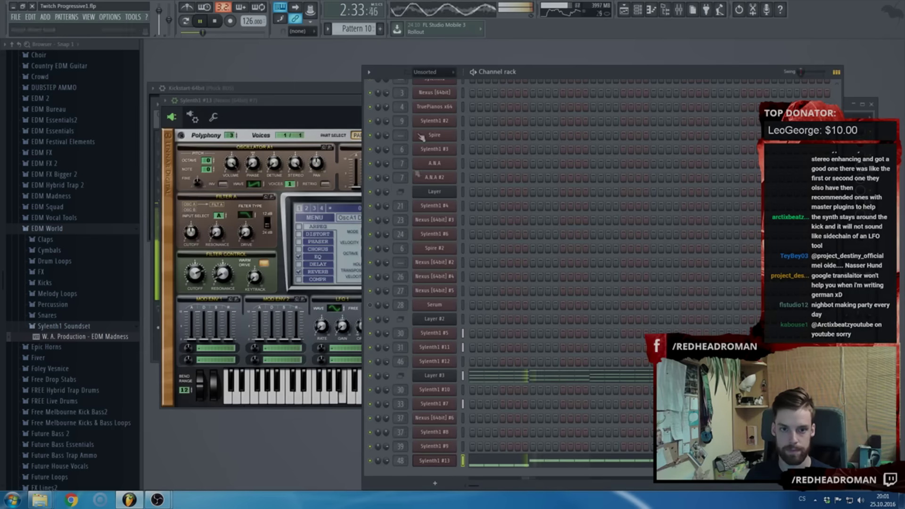
Check the mixer levels and the Sylenth1 #13 channel's root note settings while the second drop plays
click(340, 106)
key(F9)
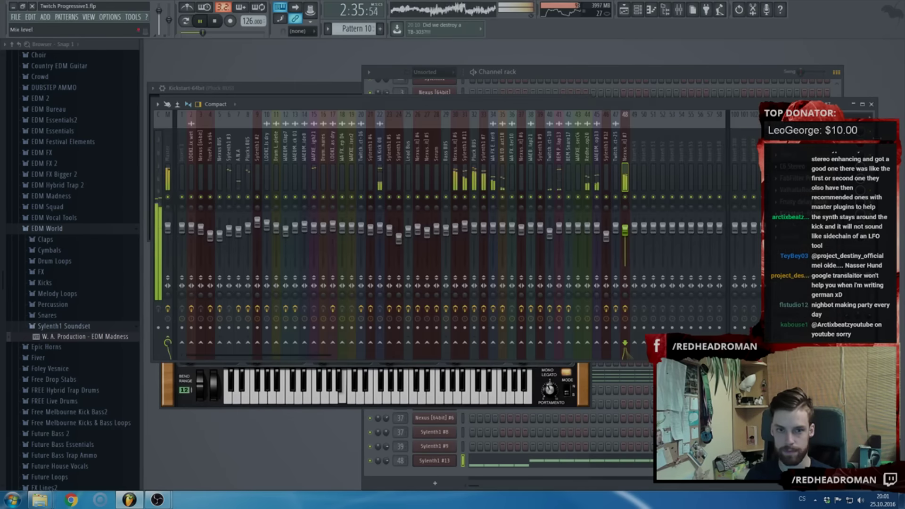
key(F9)
click(213, 117)
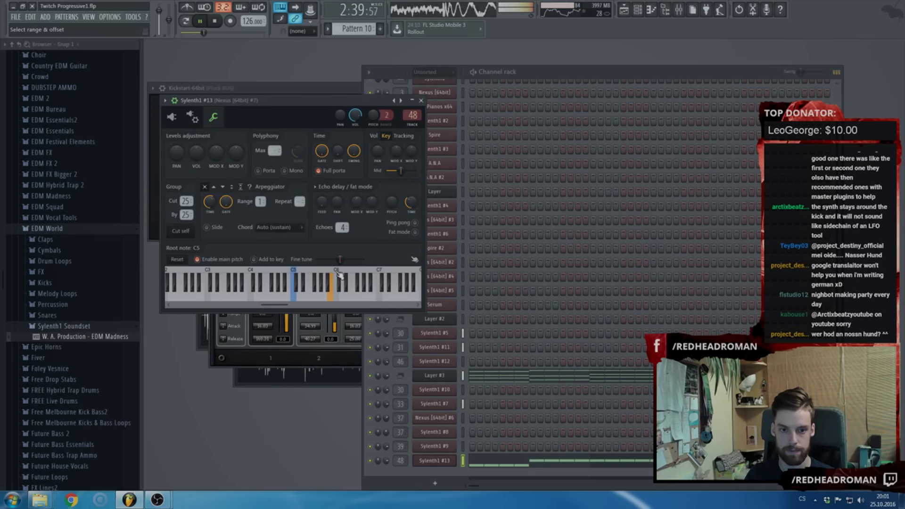
click(171, 116)
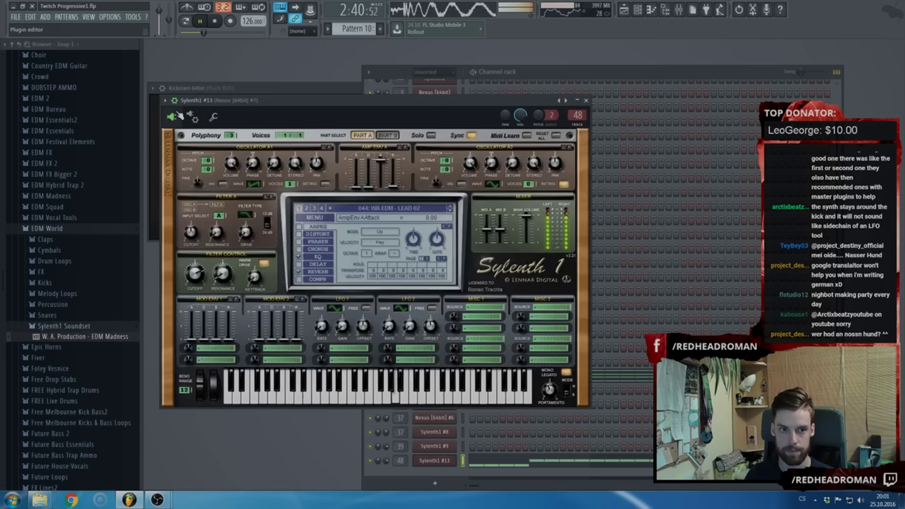
Audition the lead presets from WA EDM - LEAD 03 through LEAD 11 against the second drop
click(449, 211)
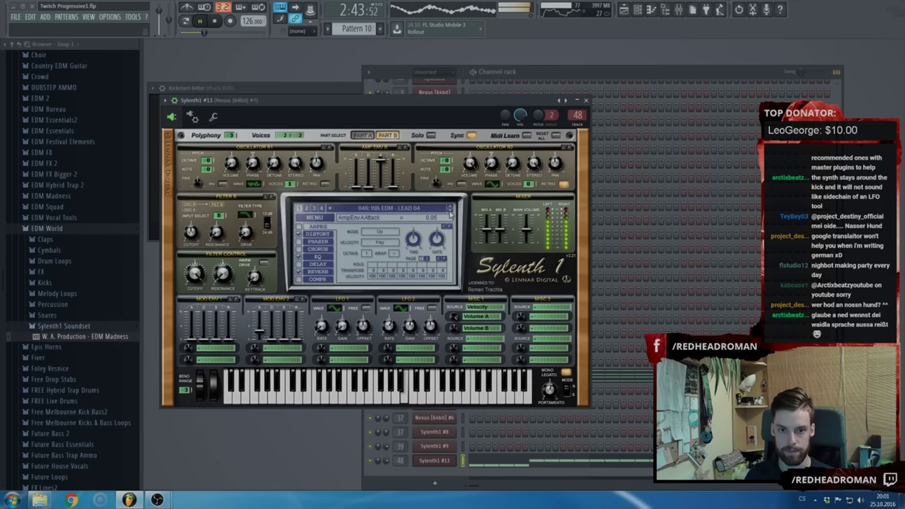
click(450, 212)
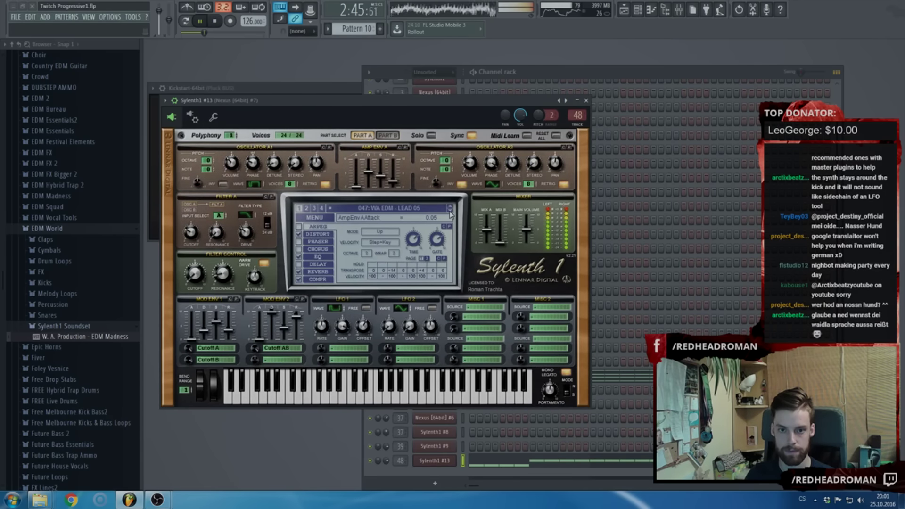
click(449, 212)
click(449, 212)
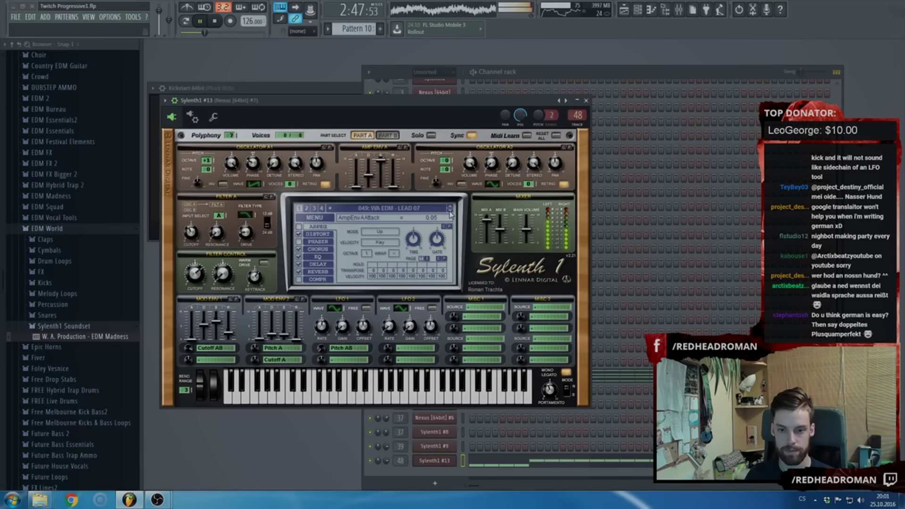
click(450, 212)
click(450, 212)
click(450, 211)
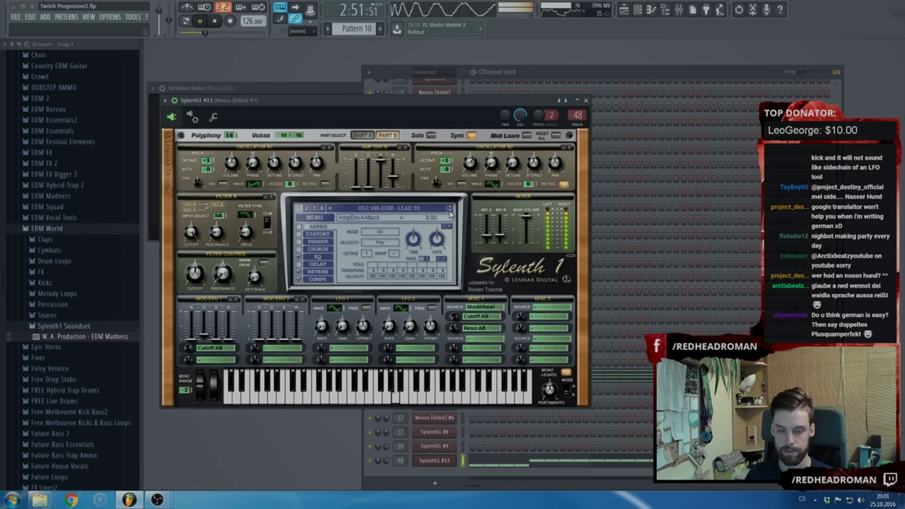
click(449, 212)
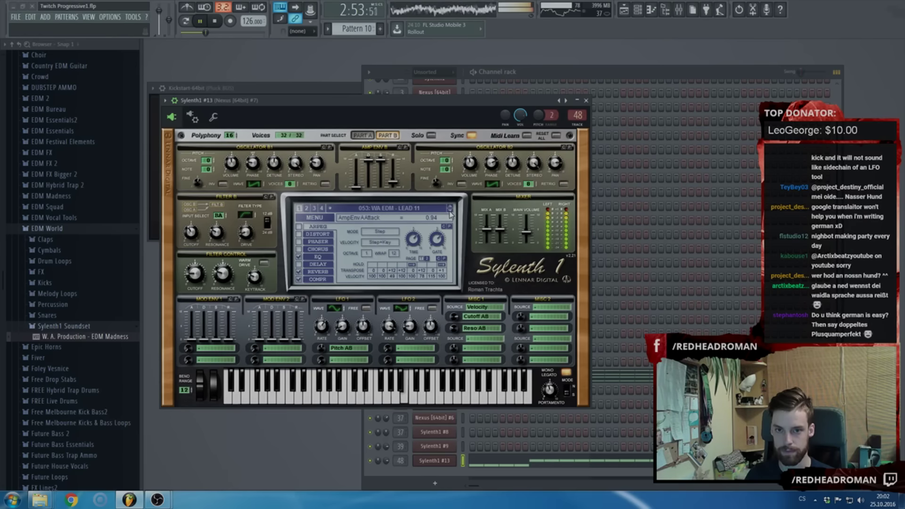
Lower the volume of the Sylenth1 lead's mixer track 48 to about -7.5 dB
click(682, 10)
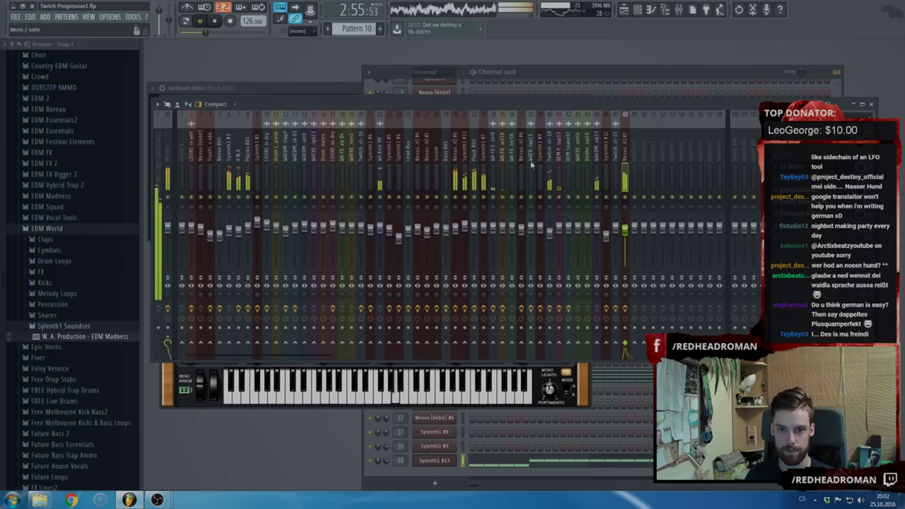
drag(625, 231, 625, 250)
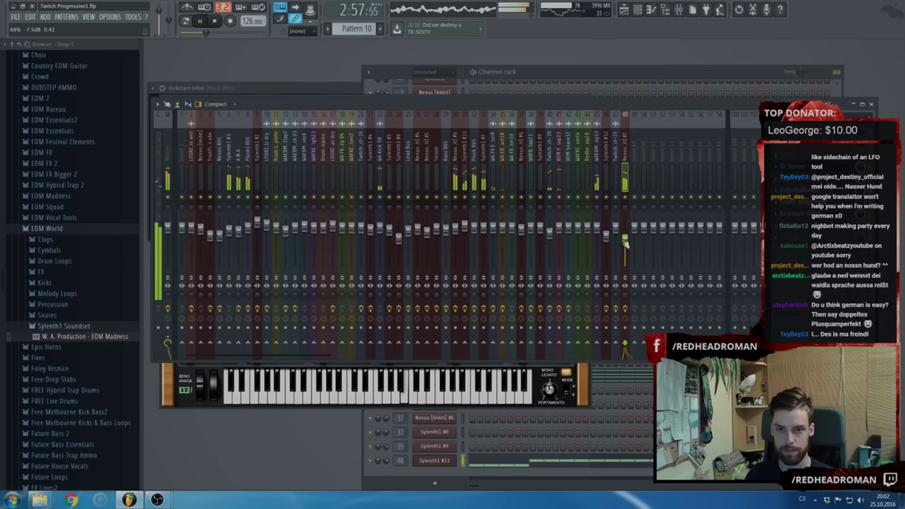
key(F9)
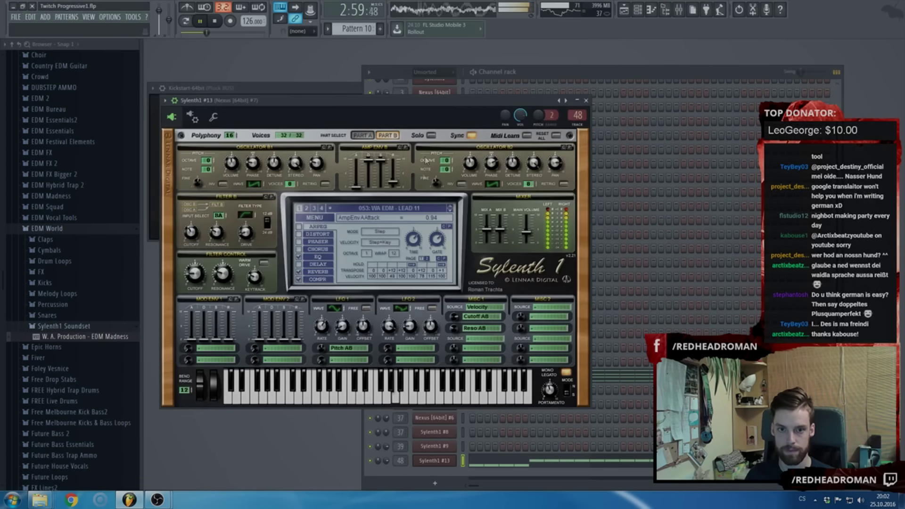
Replay the transition into the second drop at bar 81 with the WA EDM - LEAD 11 preset, and stop playback
key(F5)
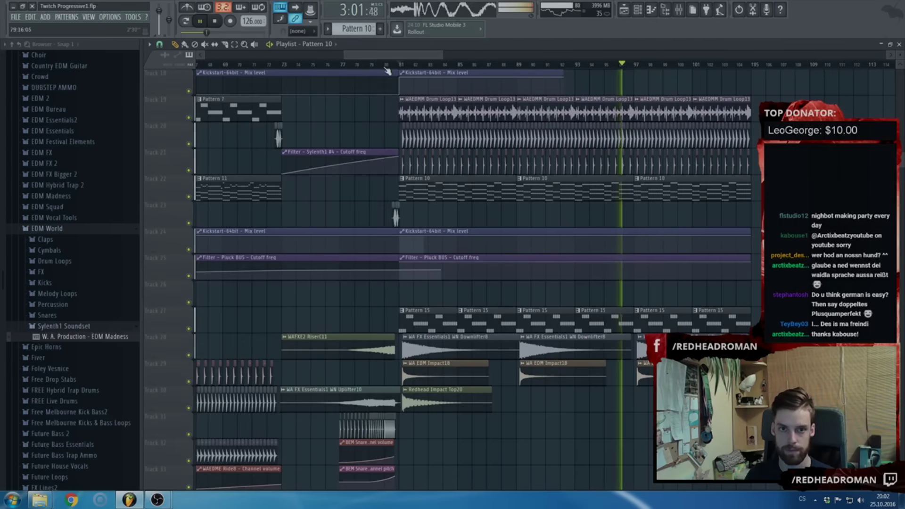
click(394, 65)
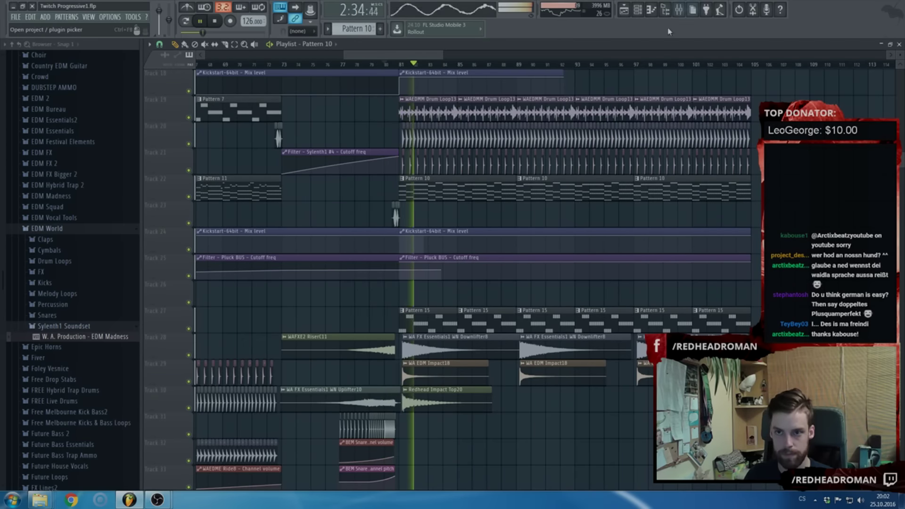
key(space)
key(F5)
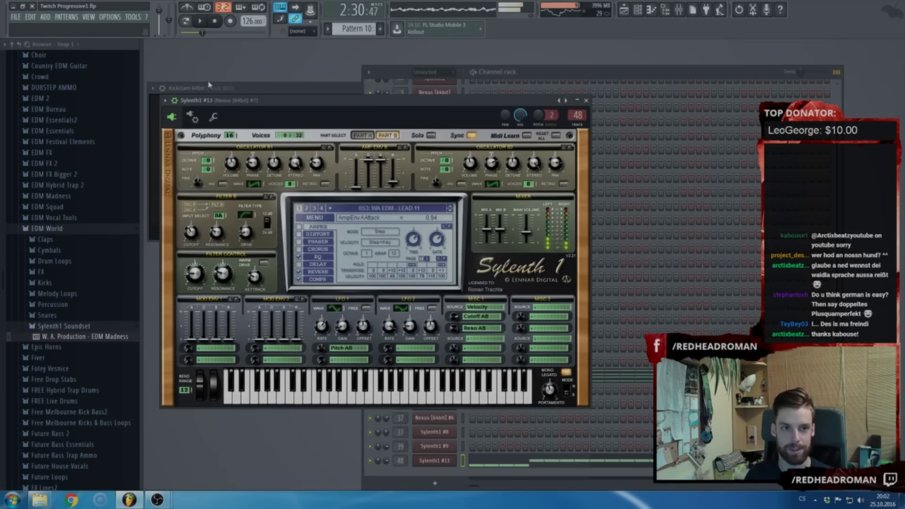
Audition the Sylenth1 #13 presets from WA EDM - LEAD 12 through WA EDM - PAD 03 against the playing melody pattern
click(450, 211)
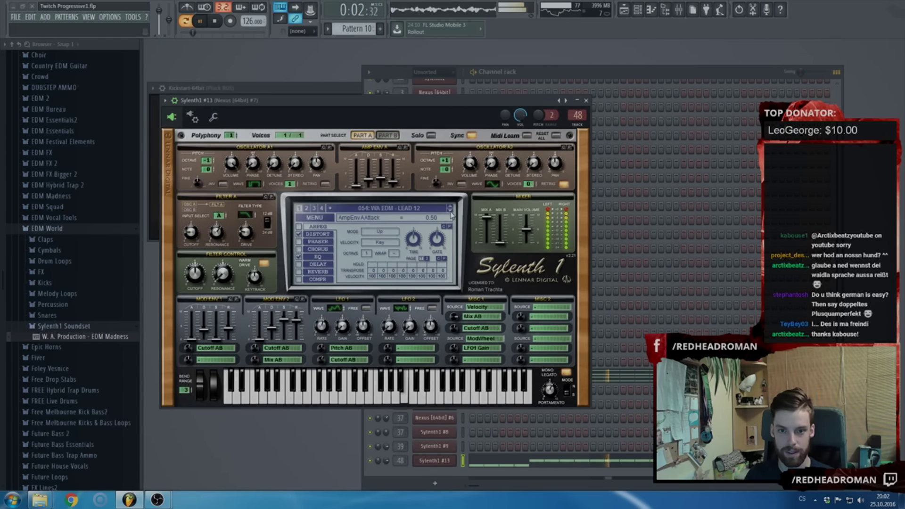
click(450, 212)
click(450, 211)
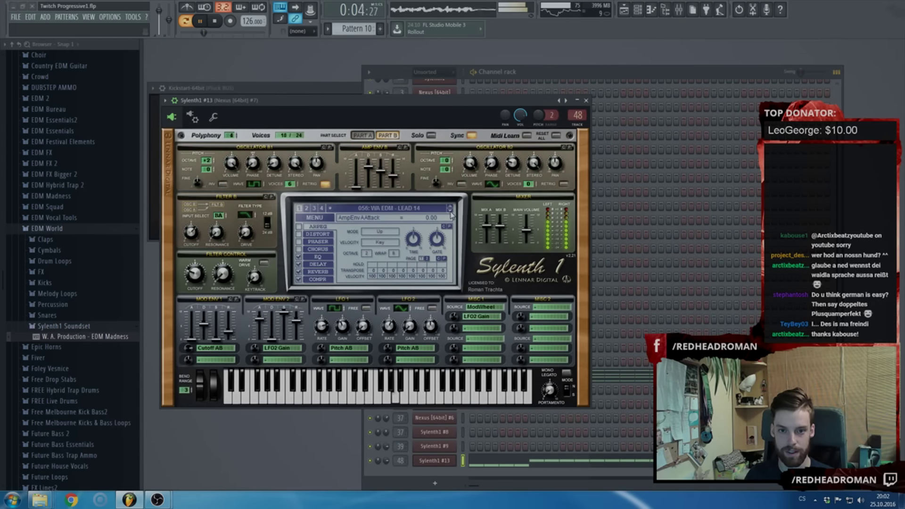
click(451, 212)
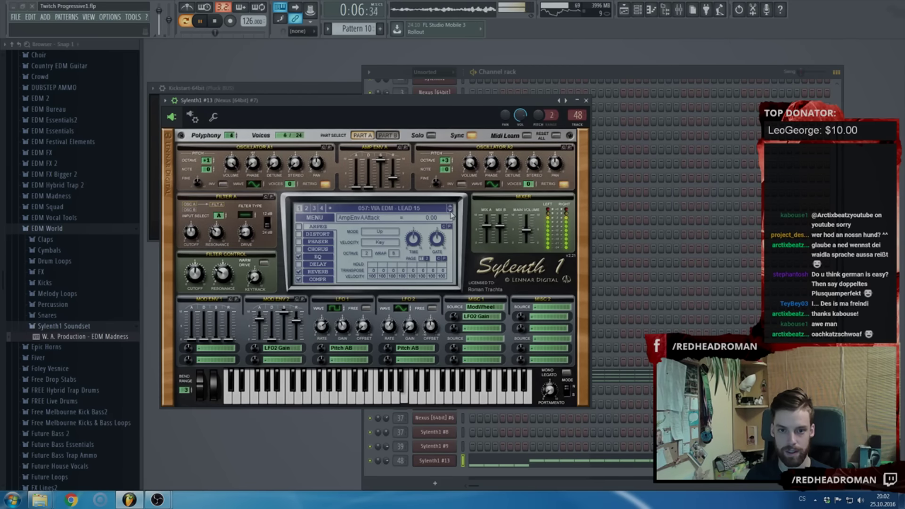
click(450, 211)
click(450, 211)
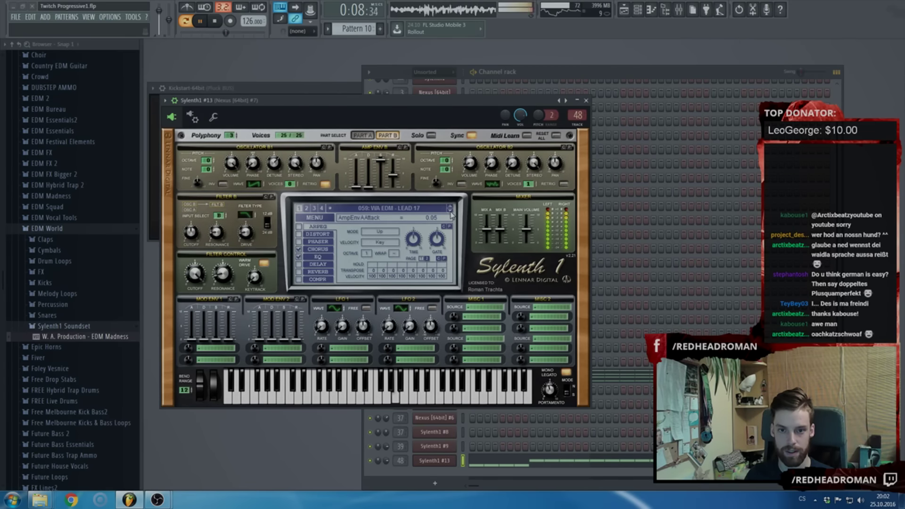
click(450, 211)
click(450, 211)
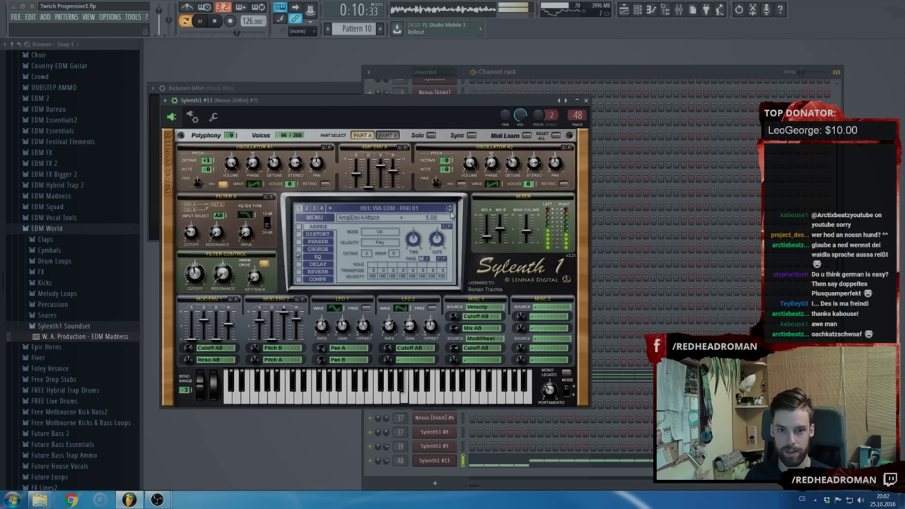
click(449, 211)
Audition the WA EDM - PLUCK 02 and WA EDM - PLUCK 03 presets on the melody pattern
click(415, 207)
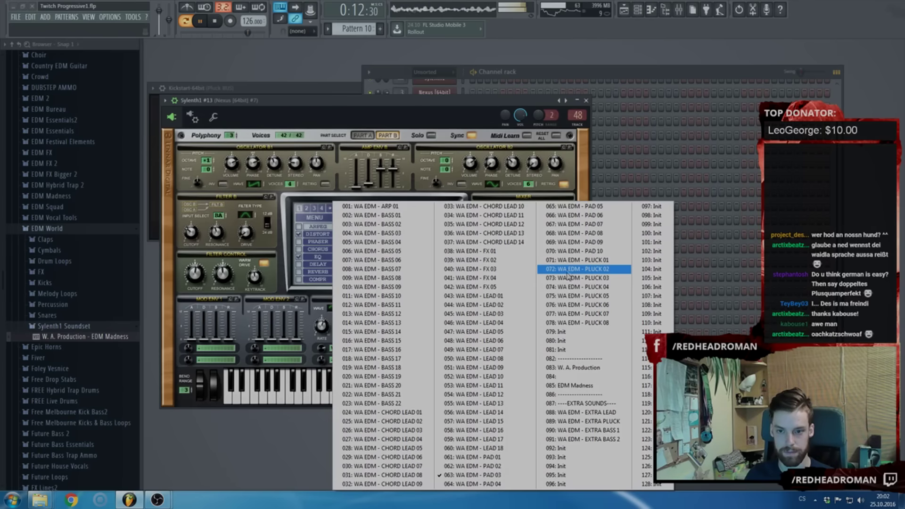
click(535, 260)
click(452, 213)
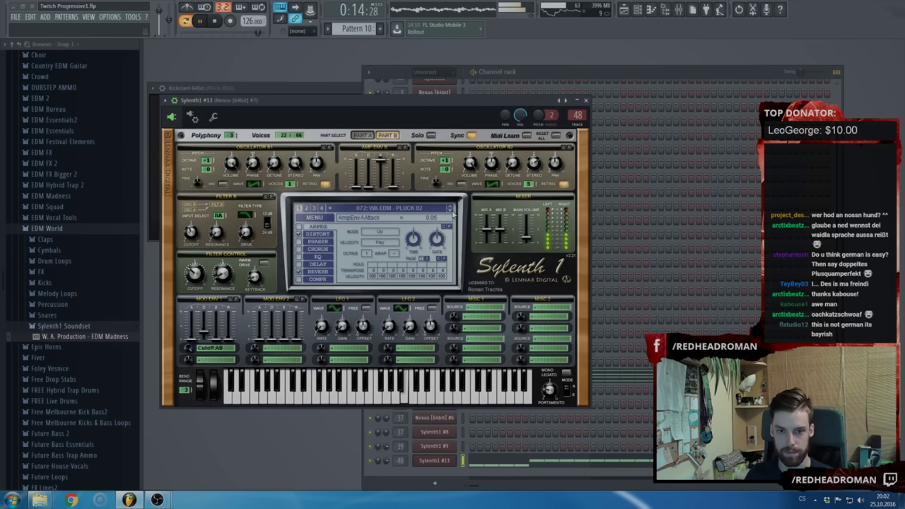
click(453, 213)
Audition the chord lead presets in descending order from WA EDM - CHORD LEAD 14 to WA EDM - CHORD LEAD 07
click(390, 210)
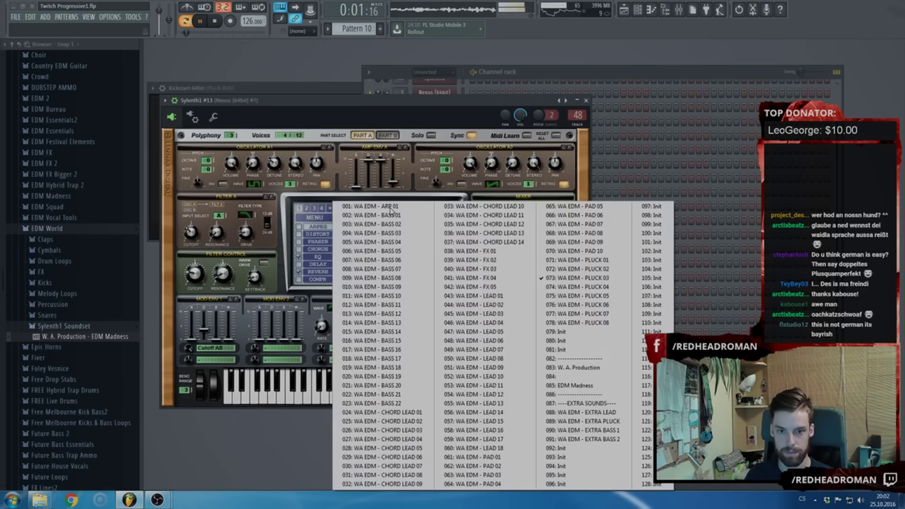
click(485, 242)
click(449, 210)
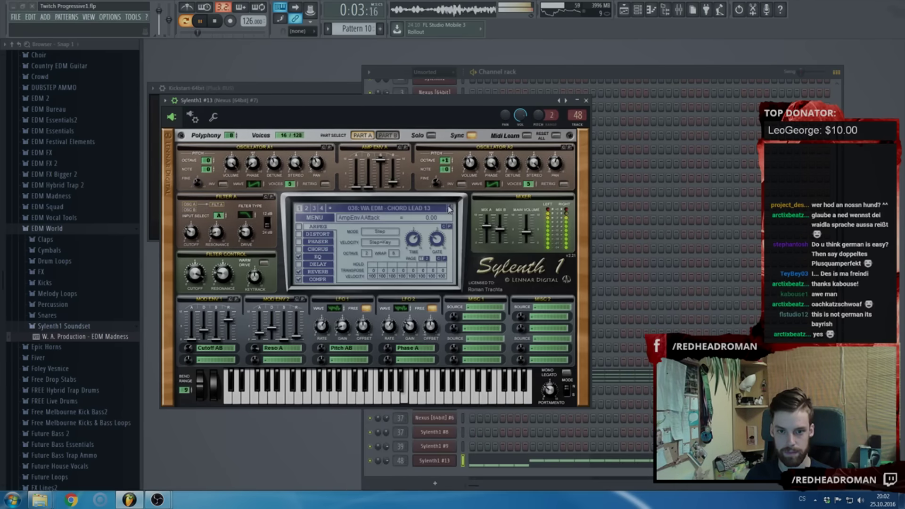
click(449, 209)
click(449, 210)
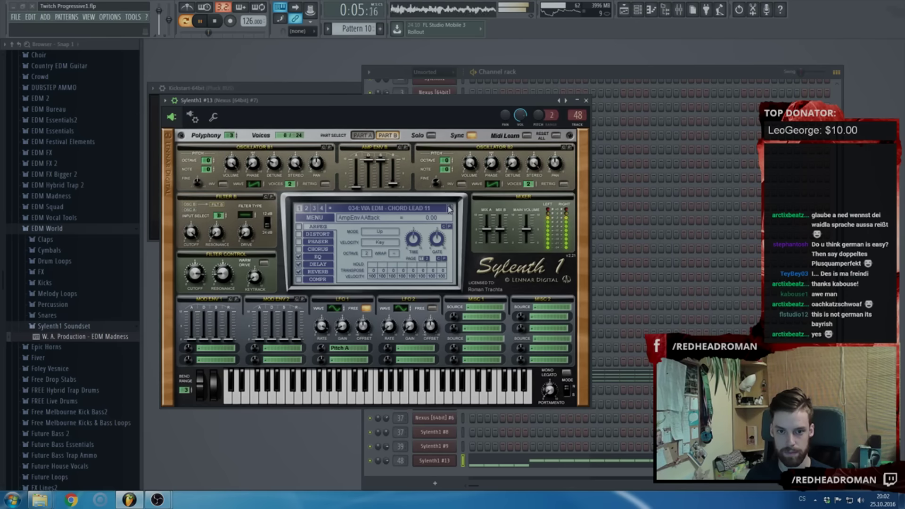
click(449, 209)
click(449, 209)
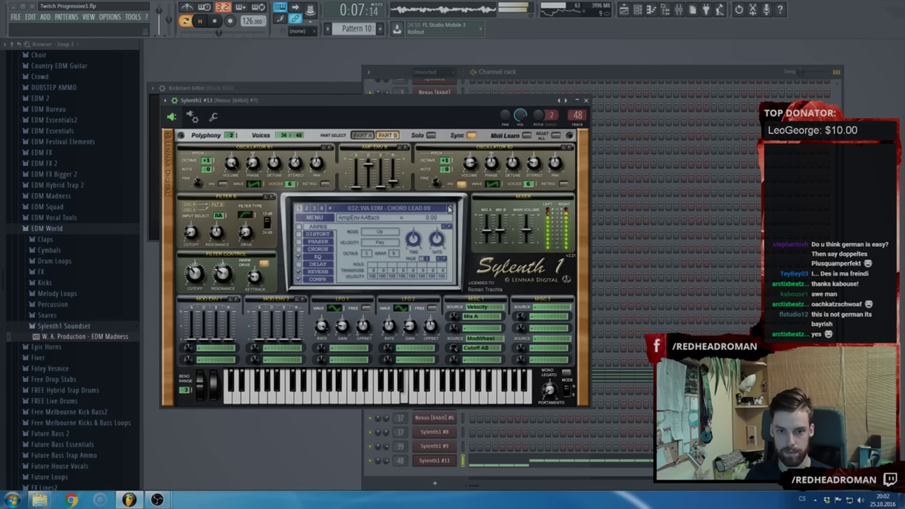
click(449, 209)
click(449, 209)
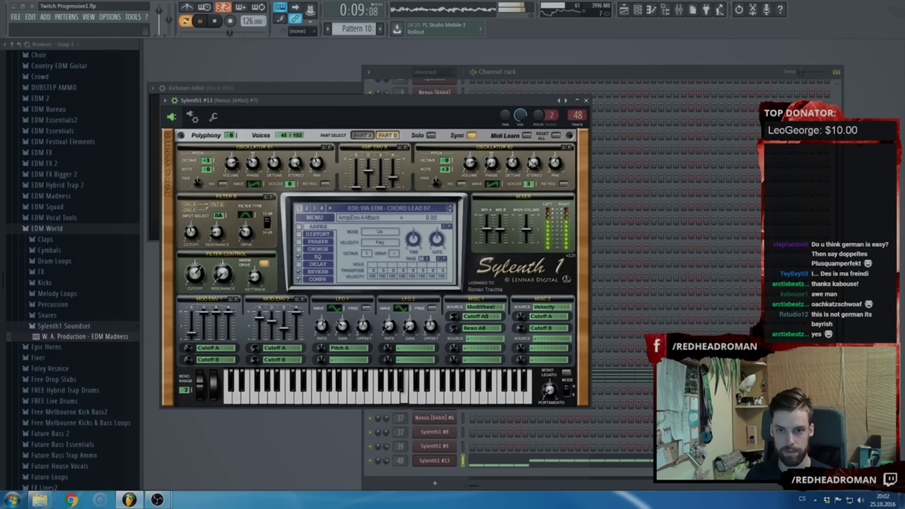
Stop playback and replace the instrument on the Sylenth1 #13 channel with Kontakt 5
click(586, 101)
key(space)
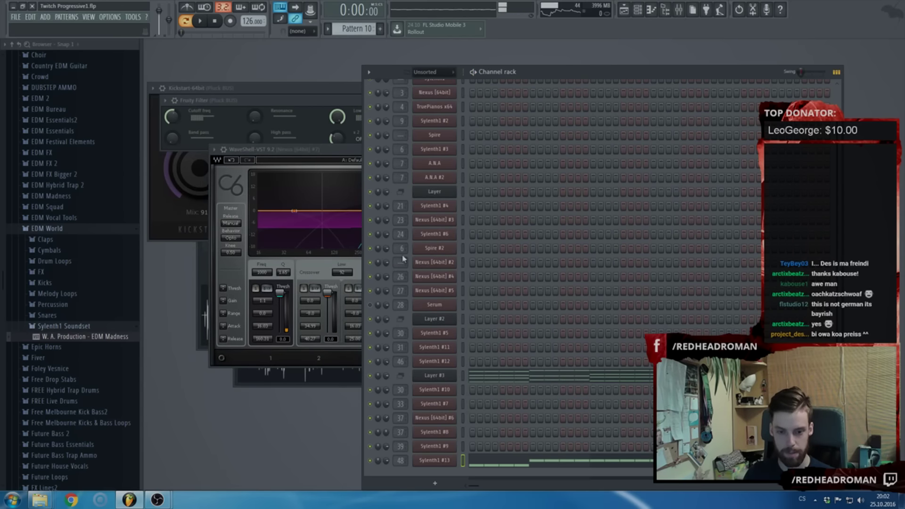
right_click(454, 460)
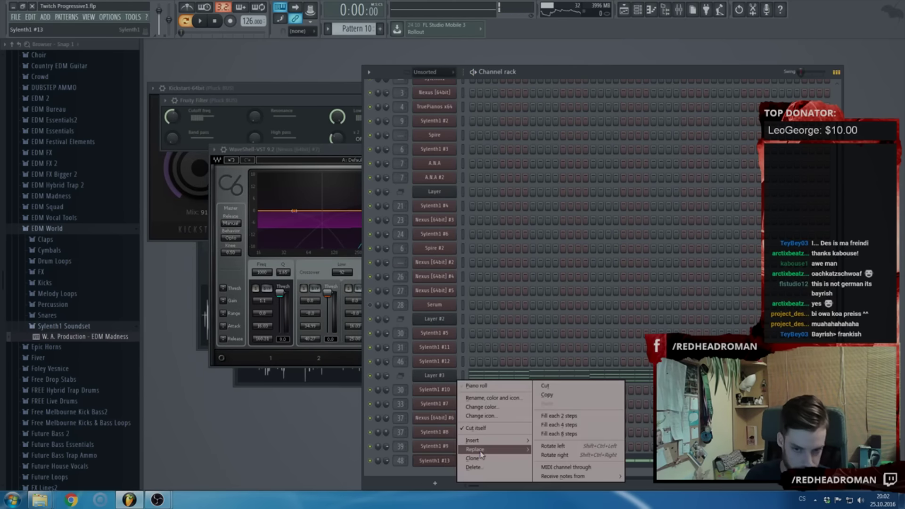
mouse_move(481, 453)
click(570, 370)
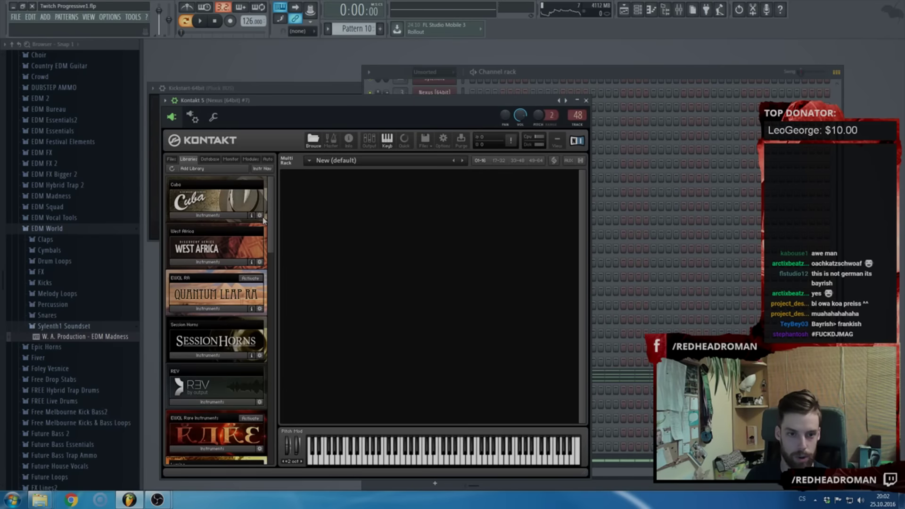
Open the BOUZOUKI SAKIS folder within the stringed instruments of Kontakt's Ethno World 5 Instruments library
drag(270, 214, 280, 419)
scroll(230, 425, down, 2)
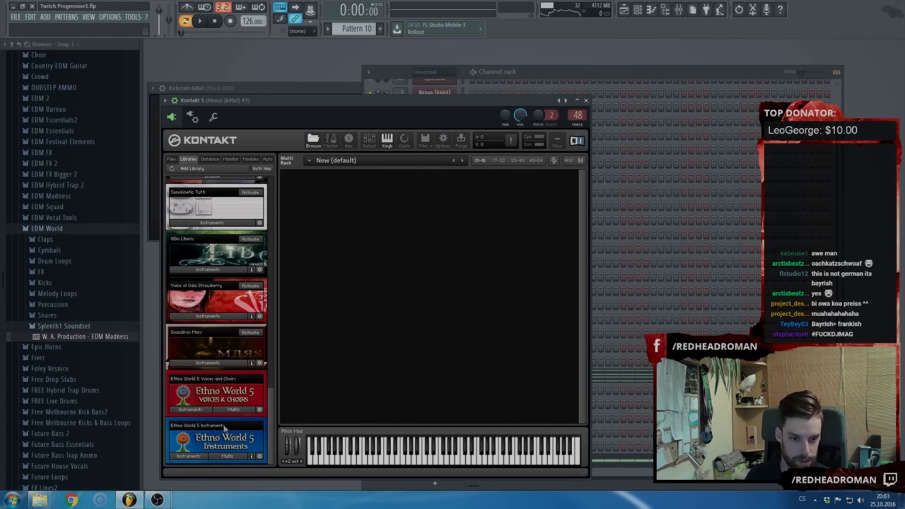
click(198, 455)
scroll(202, 450, down, 2)
click(192, 419)
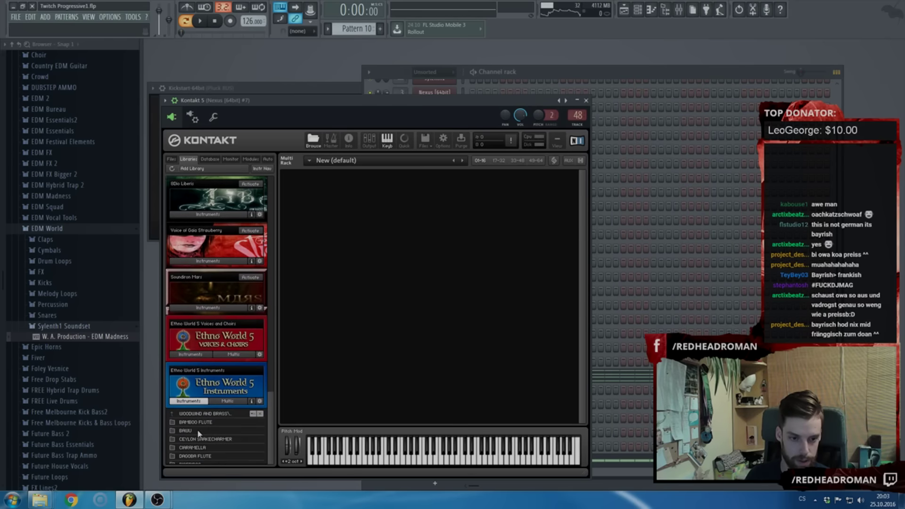
click(208, 228)
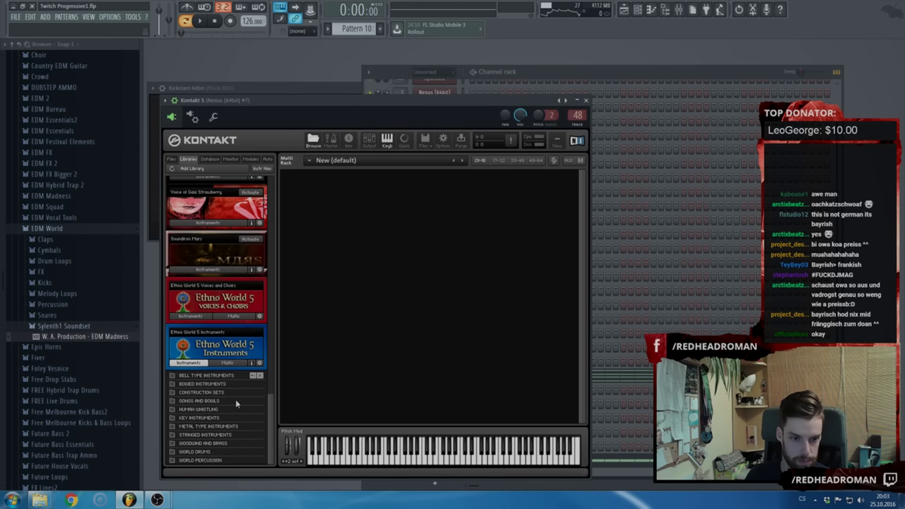
double_click(231, 435)
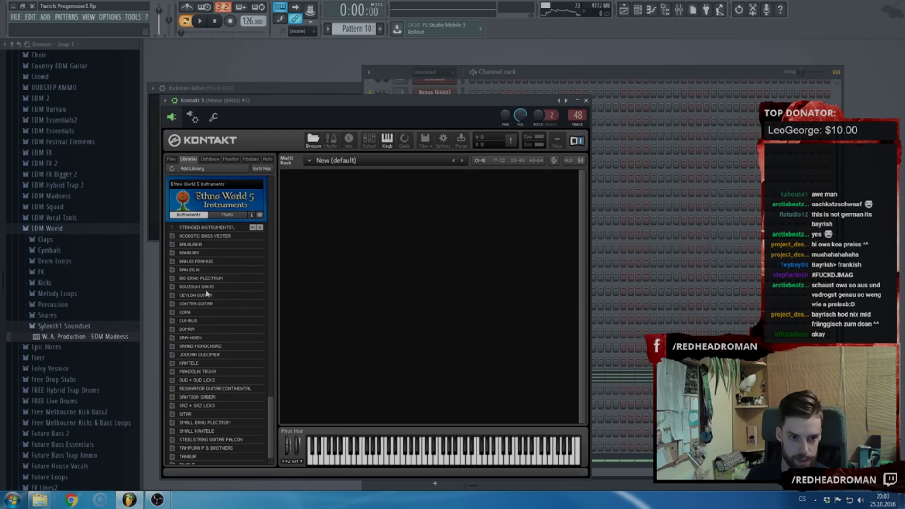
double_click(206, 288)
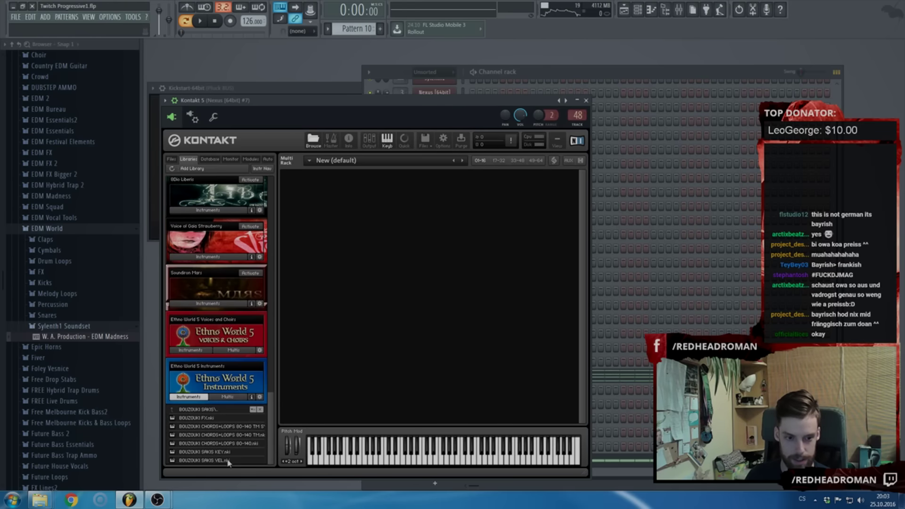
Load the BOUZOUKI SAKIS KEY instrument from Ethno World 5 Instruments into Kontakt and save the project
double_click(225, 453)
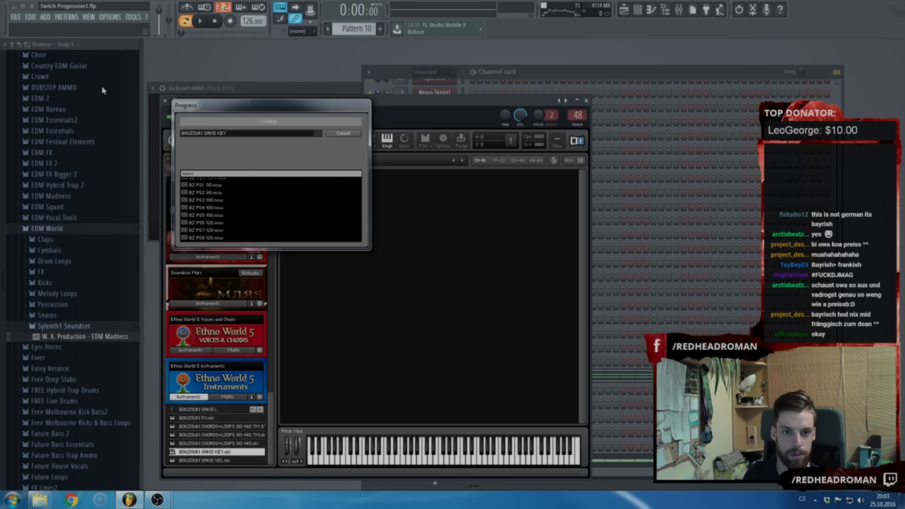
click(16, 18)
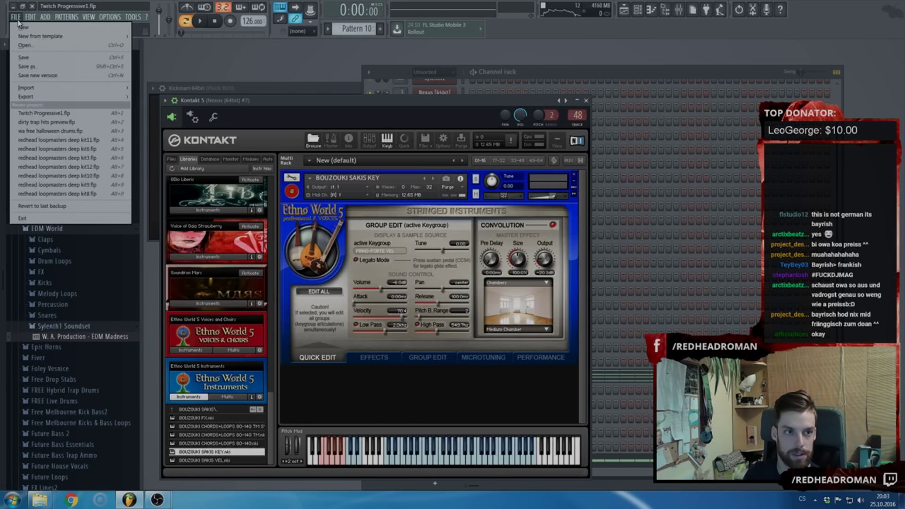
click(27, 62)
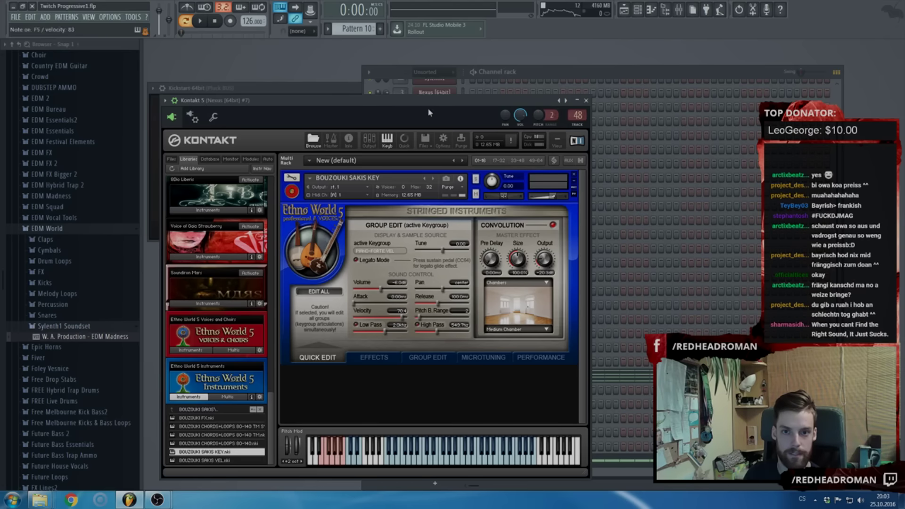
Adjust the bouzouki instrument's volume in Kontakt and play the project to check its level in the mixer
drag(544, 191, 562, 200)
key(space)
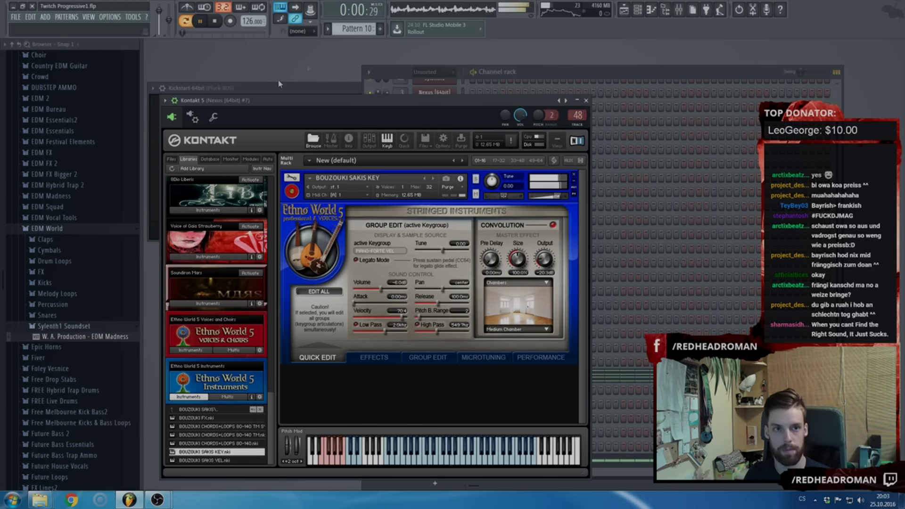
click(682, 10)
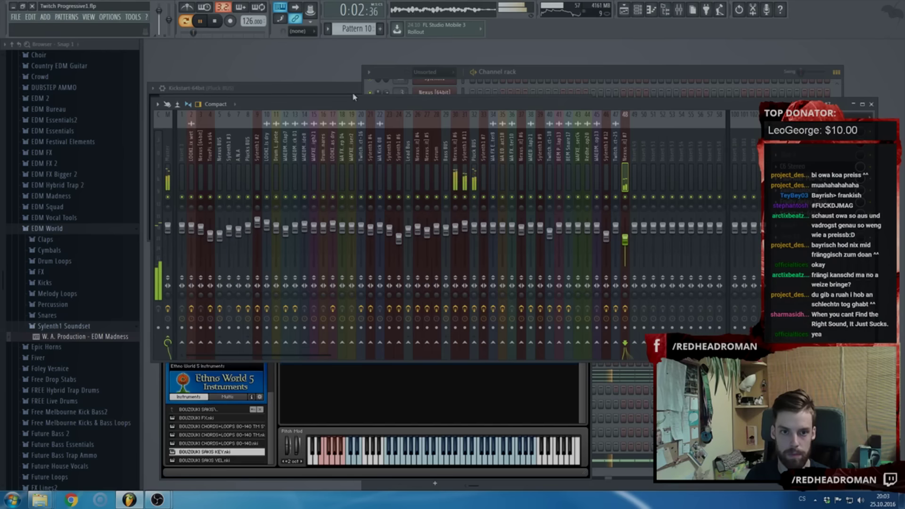
click(320, 100)
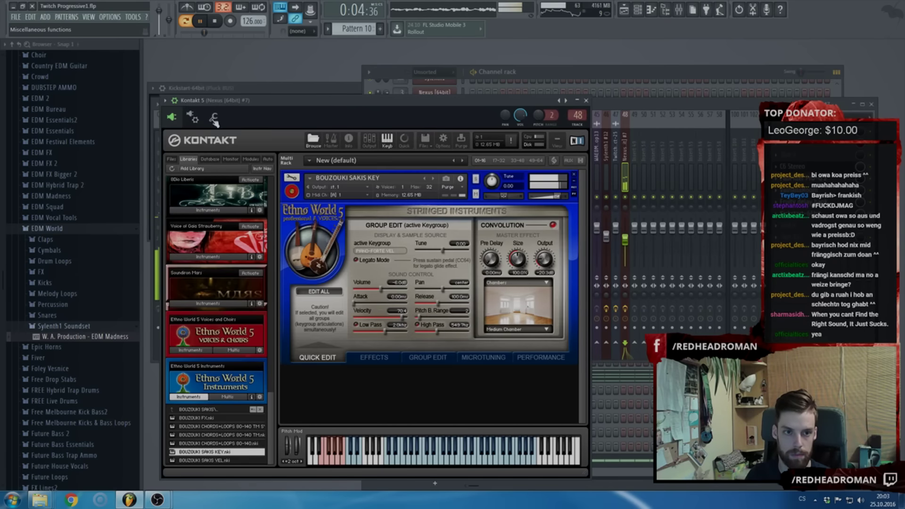
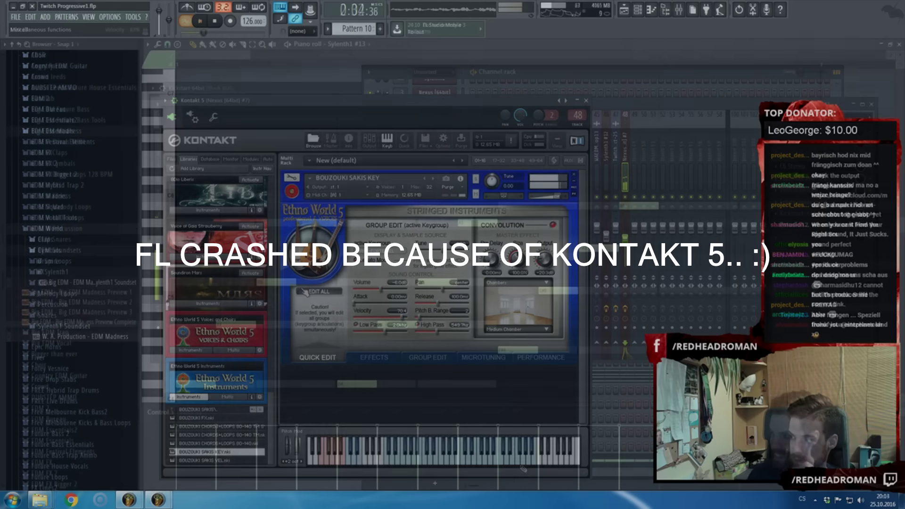
Duplicate the four-note F#4 to B5 arpeggio so it fills the second half of bar 1
drag(342, 363, 424, 186)
key(space)
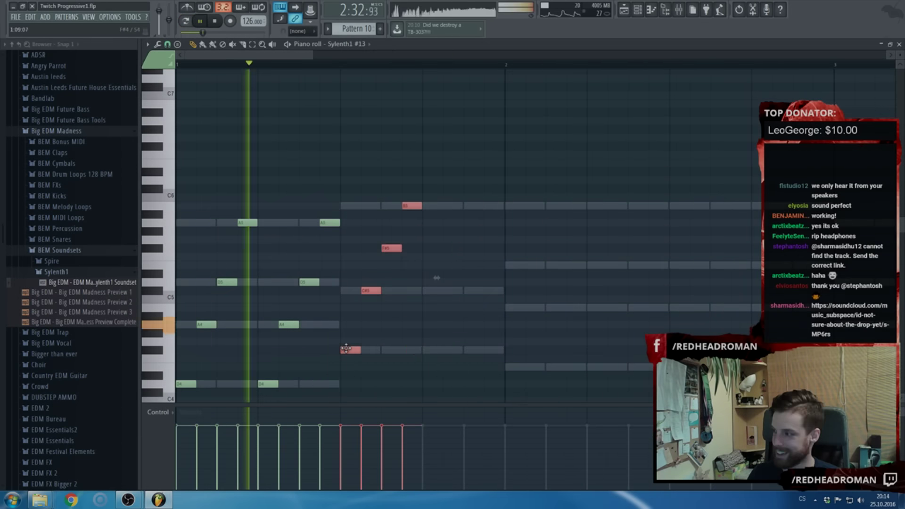
shift+drag(345, 348, 428, 348)
key(space)
Fill bar 2 with a repeating E4, B4, E5, B5 arpeggio from copied notes, deleting the surplus copies
key(ctrl+a)
mouse_move(185, 391)
shift+mouse_down()
mouse_move(405, 370)
mouse_move(516, 373)
shift+mouse_up()
ctrl+scroll(518, 377, down, 2)
ctrl+drag(691, 372, 564, 125)
key(Delete)
ctrl+drag(596, 379, 425, 167)
key(ctrl+b)
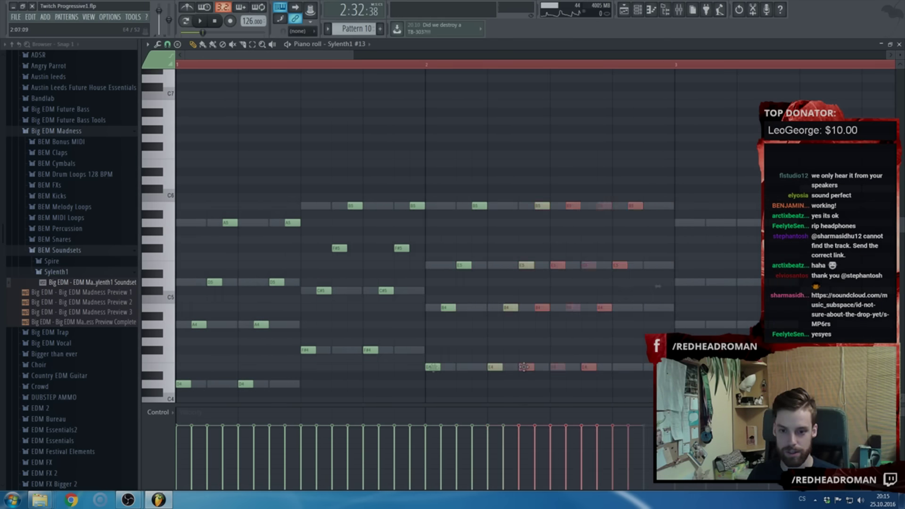
Duplicate the whole two-bar arpeggio into bars 3 and 4
key(ctrl+a)
key(space)
key(ctrl+b)
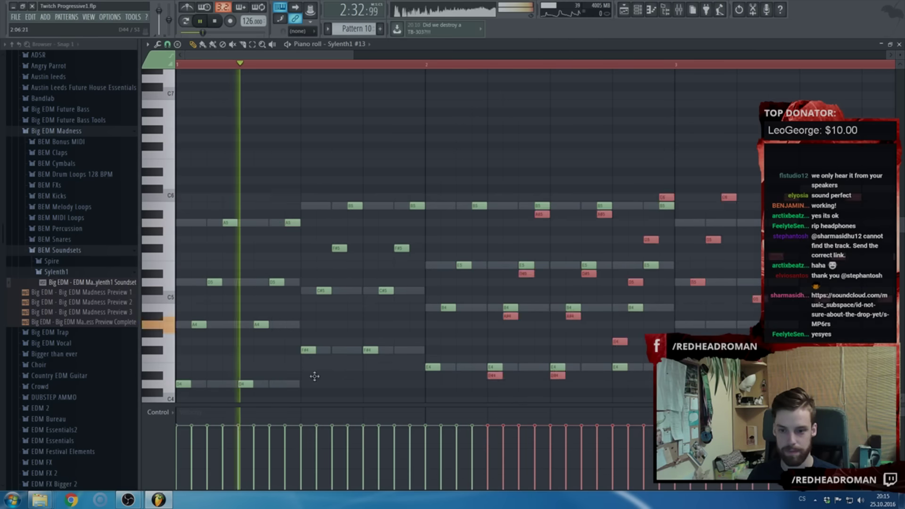
Raise the two top notes in the second half of bar 3 to C#6
scroll(524, 361, down, 3)
key(space)
ctrl+drag(522, 217, 489, 188)
scroll(489, 205, up, 3)
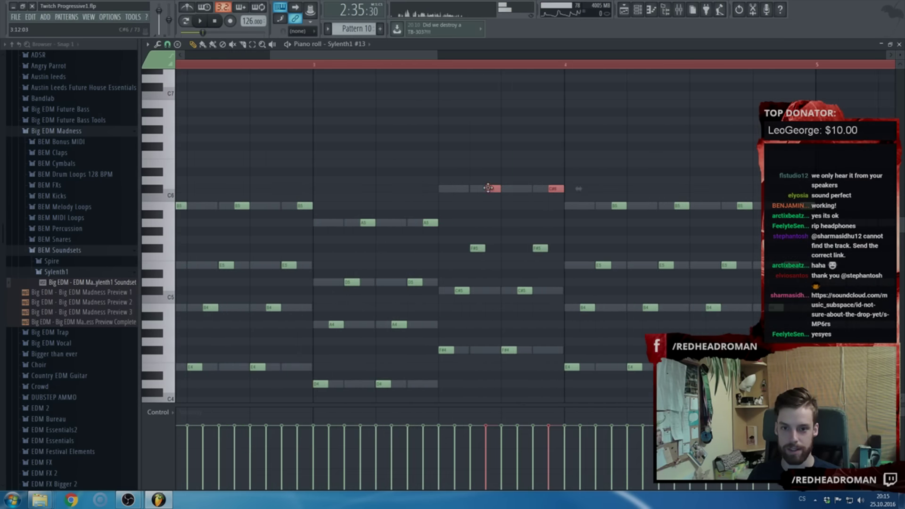
Copy the entire four-bar arpeggio to start at bar 5 and play it back
scroll(493, 266, down, 3)
key(ctrl+a)
shift+drag(178, 384, 504, 386)
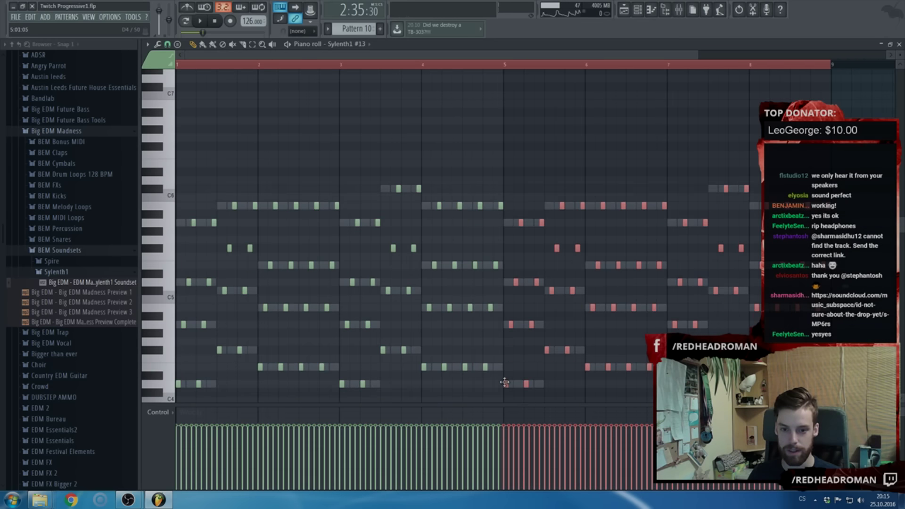
key(space)
scroll(460, 177, up, 3)
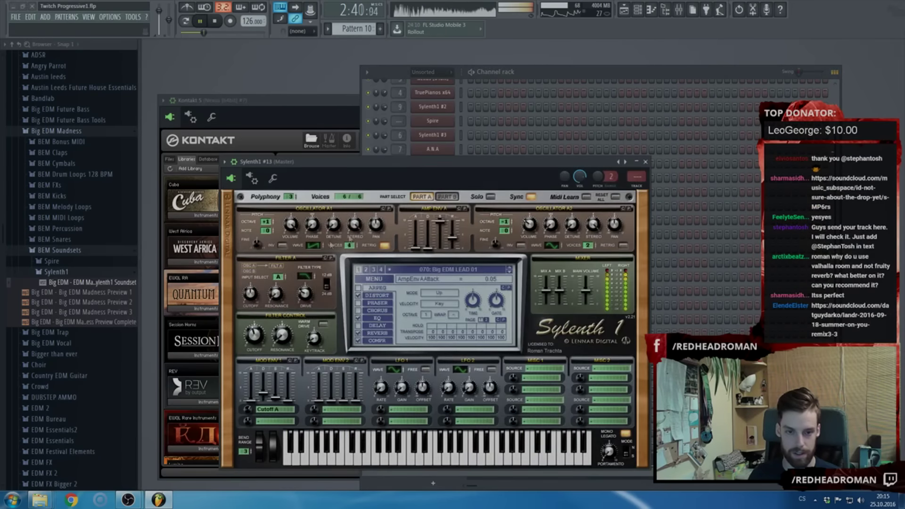
Set the Sylenth1 #13 distortion dry/wet to 94.76 % and route the synth to mixer track 48
click(377, 294)
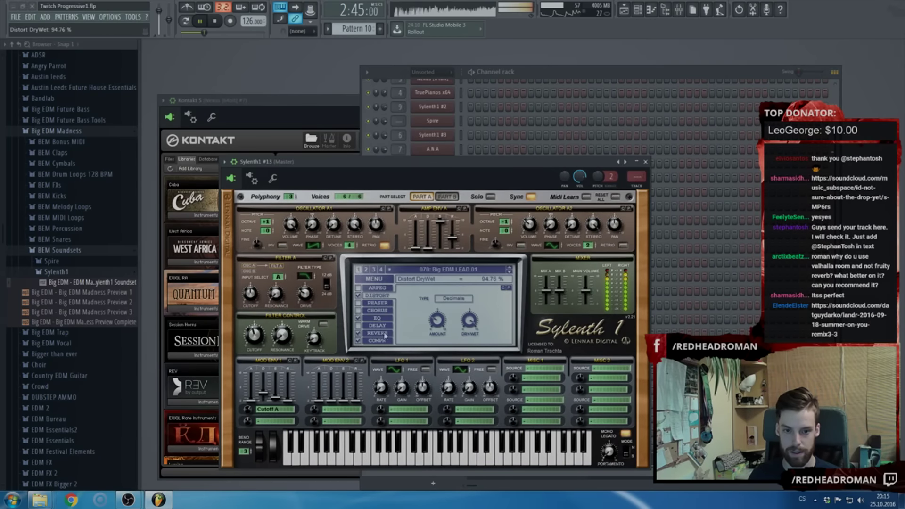
key(F9)
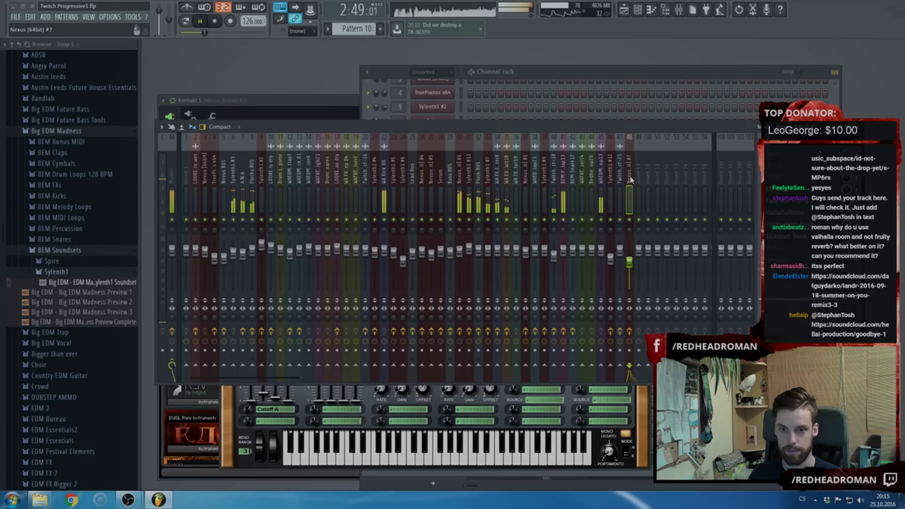
key(F9)
key(F9)
key(F9)
key(space)
drag(636, 176, 637, 168)
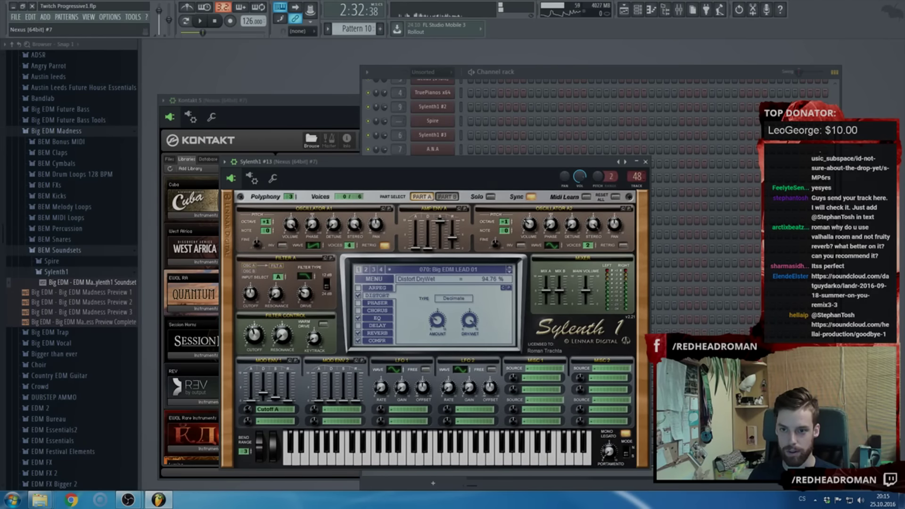
Play the arpeggio and raise the volume fader of mixer track 48
click(657, 9)
key(space)
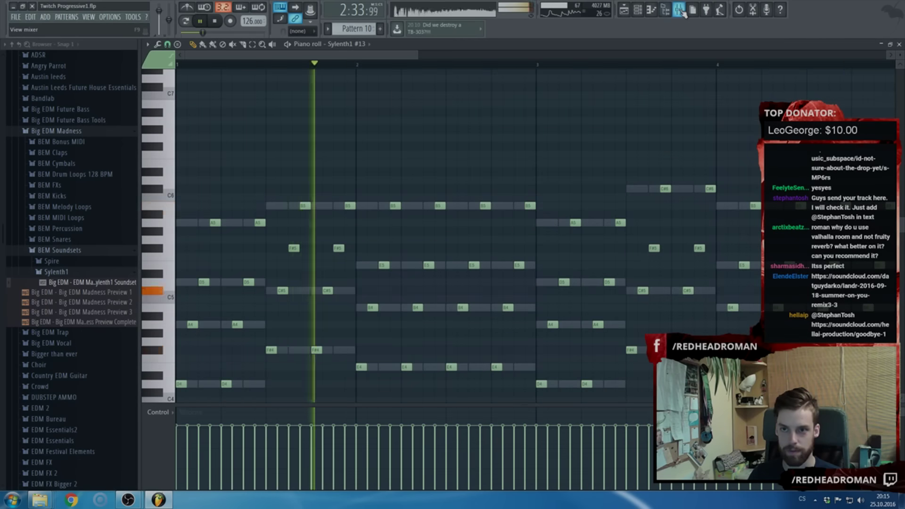
key(F9)
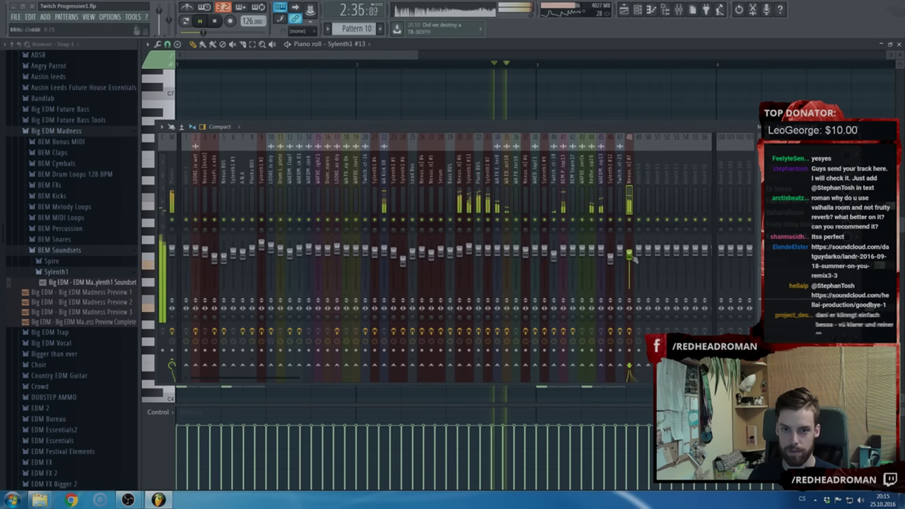
Reopen the Sylenth1 #13 synth from the channel rack, toggle off the mixer's Detached option and hide the mixer
key(F7)
click(547, 74)
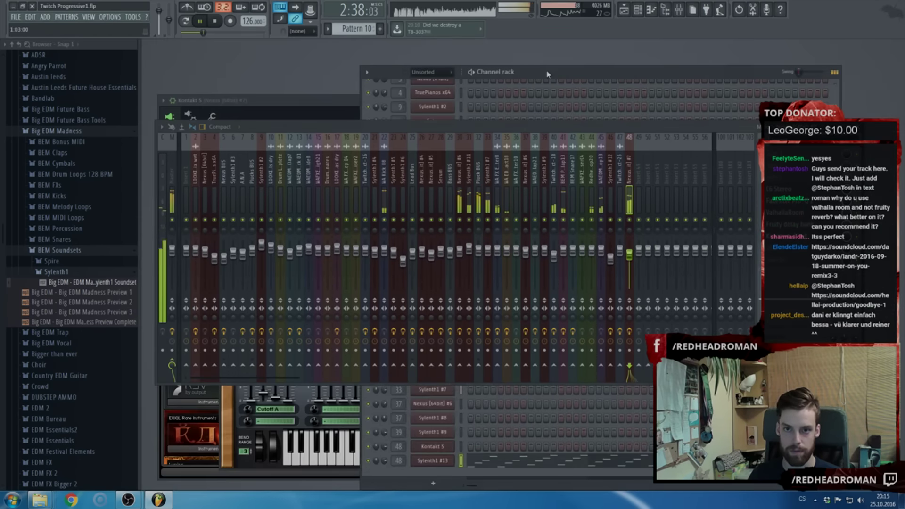
double_click(432, 461)
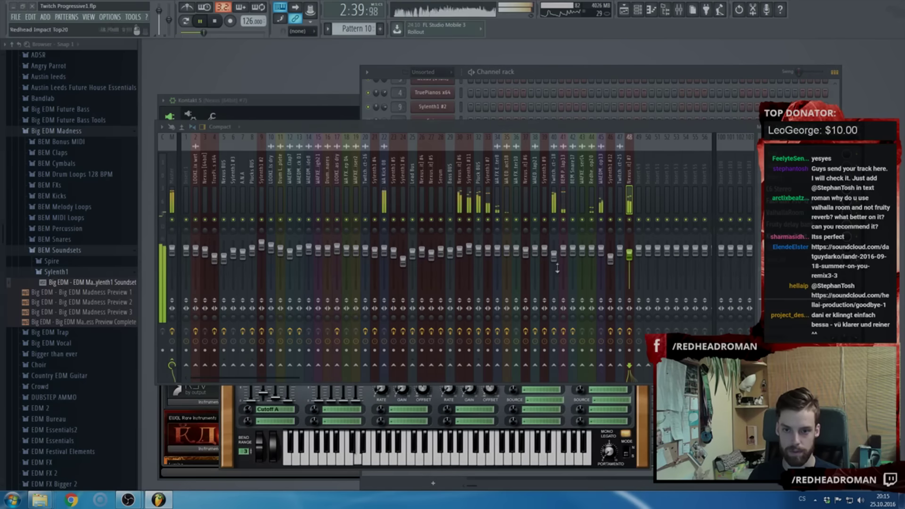
click(162, 127)
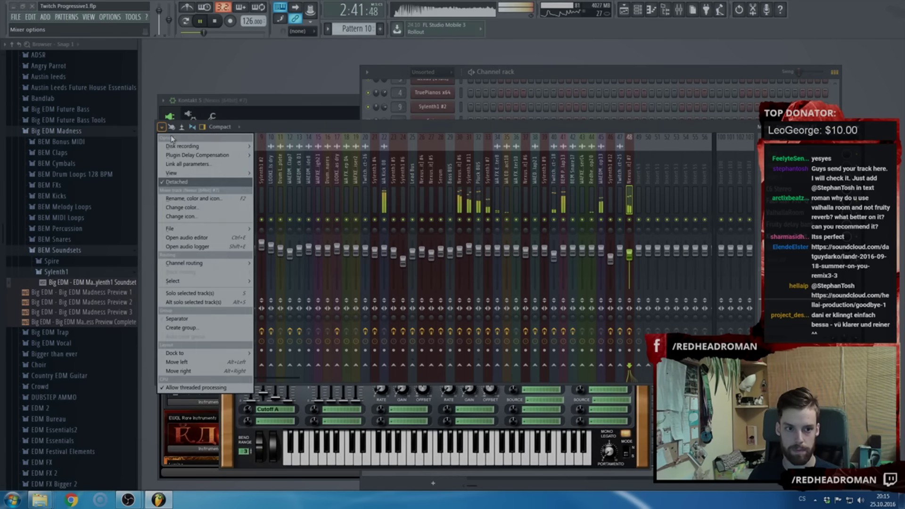
click(188, 183)
key(F9)
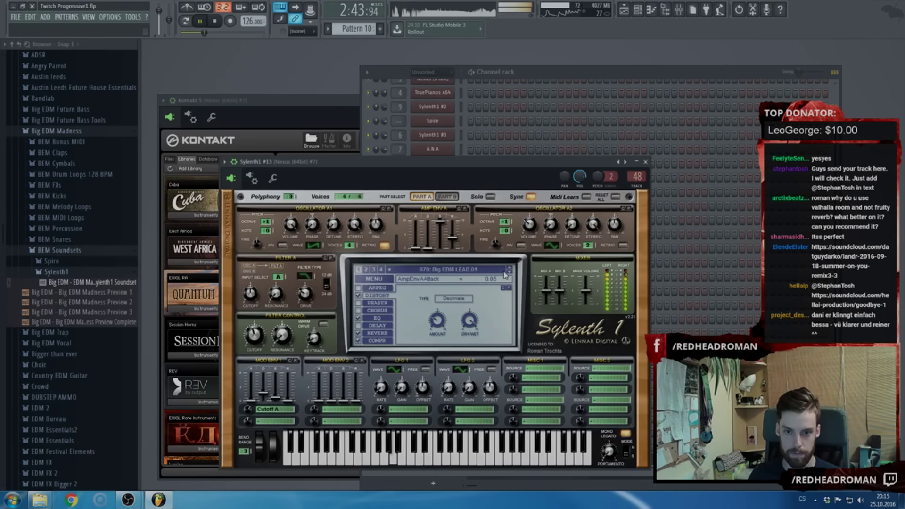
Switch the synth to the Big EDM LEAD 03 preset and loop the pattern with mixer track 48 soloed
click(509, 272)
click(509, 273)
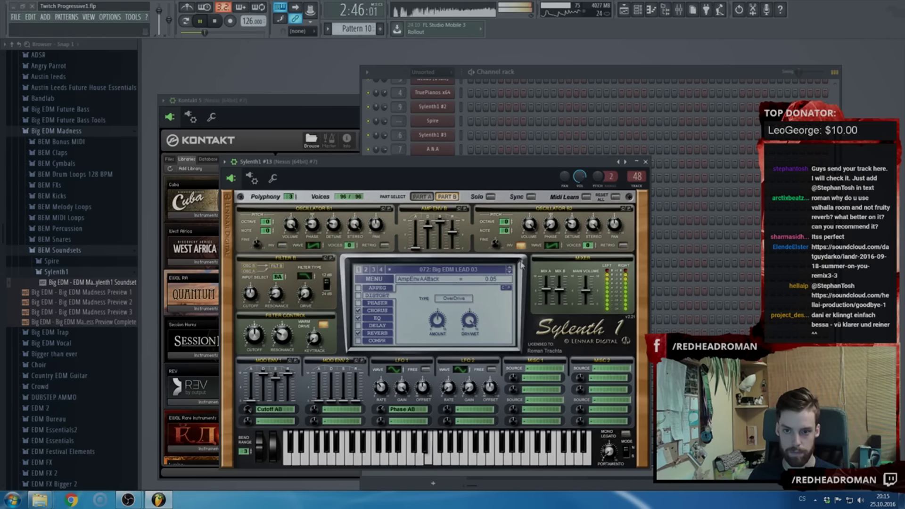
key(F9)
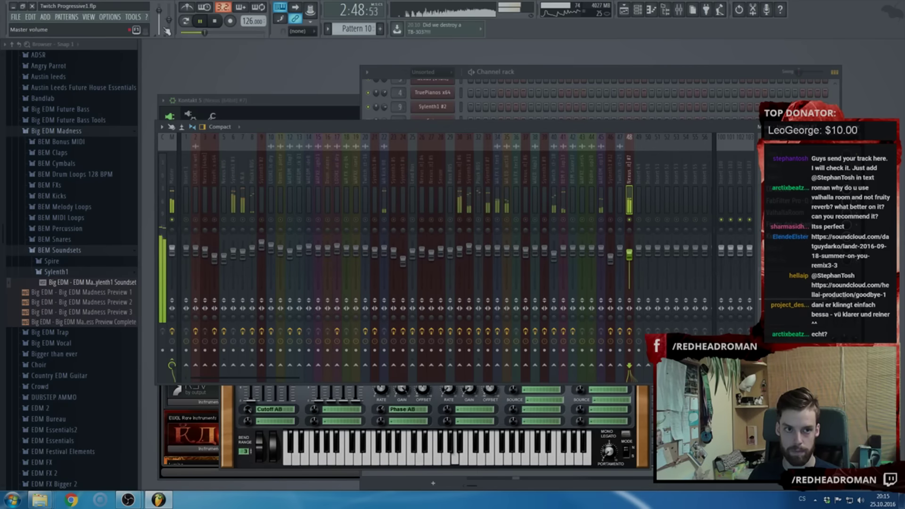
key(l)
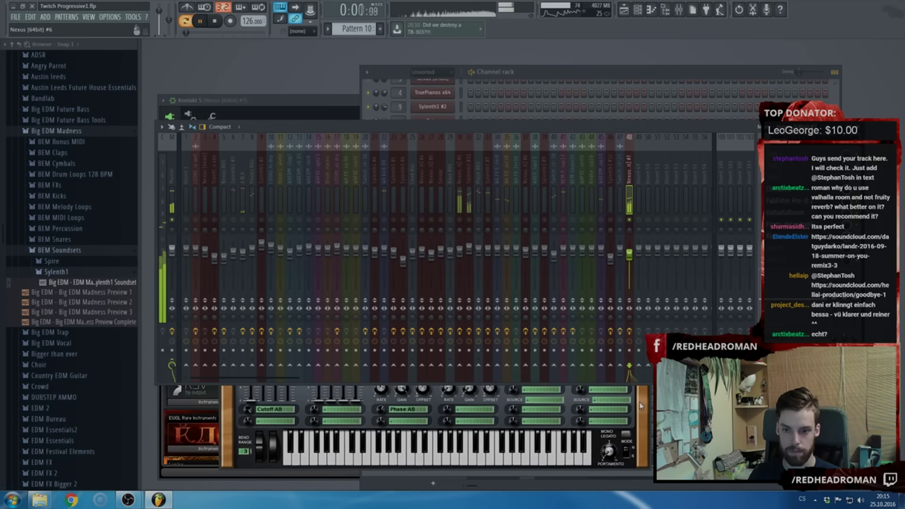
key(F9)
Audition the Big EDM LEAD 04 preset and the pluck presets from Big EDM PL 01 to PL 05
click(509, 272)
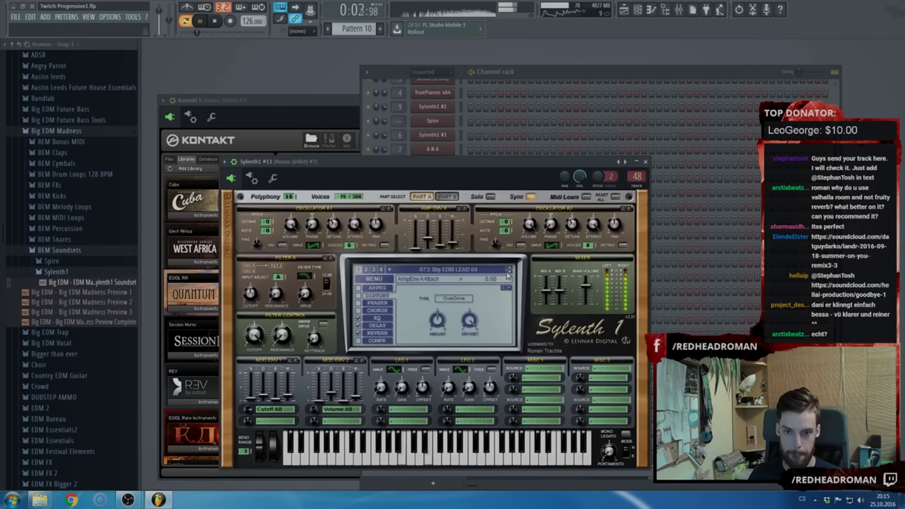
click(507, 273)
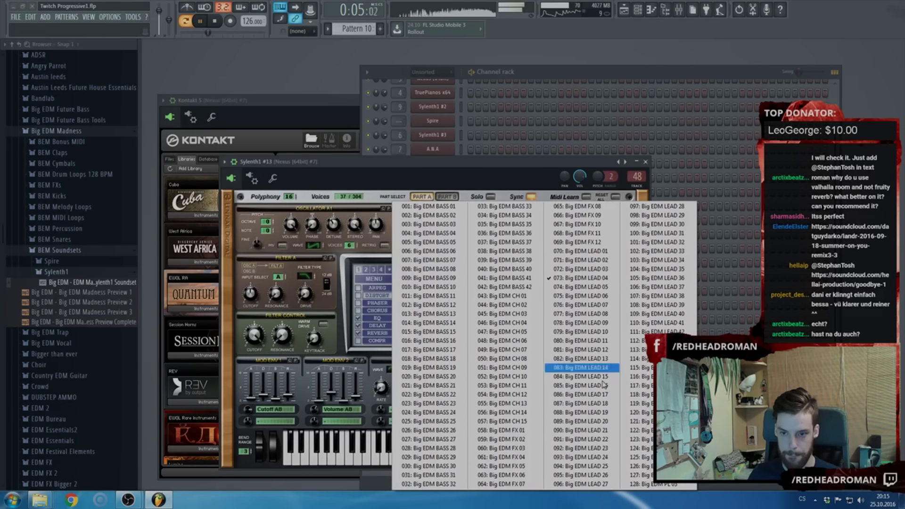
click(640, 466)
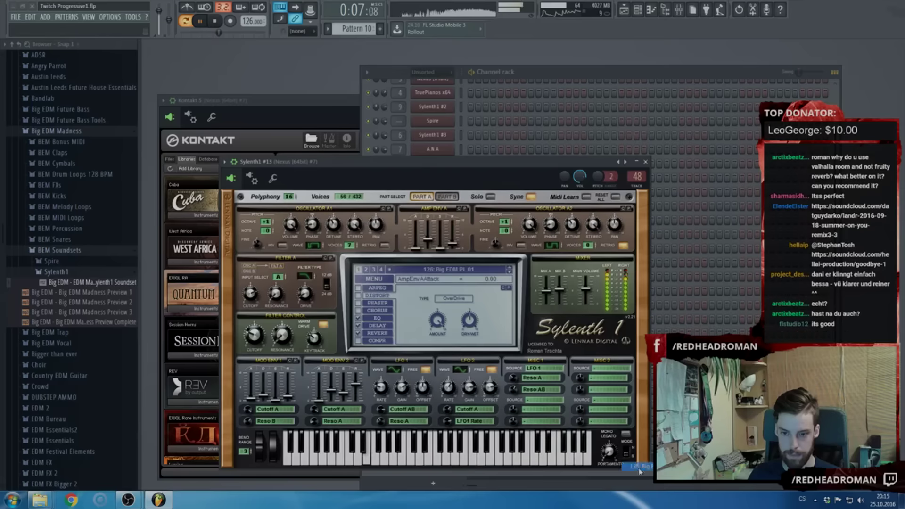
click(508, 272)
click(509, 272)
Load the Big EDM LEAD 06 preset and step forward through the leads to Big EDM LEAD 09
click(471, 270)
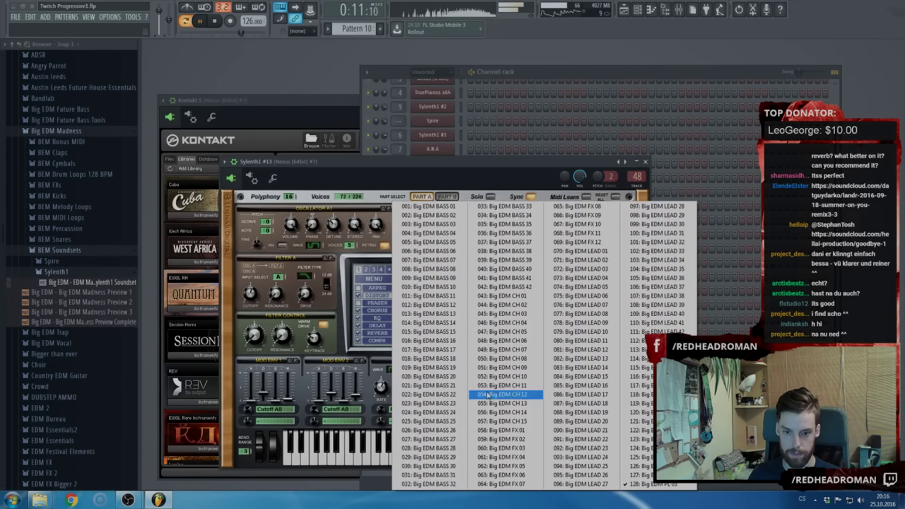
click(579, 295)
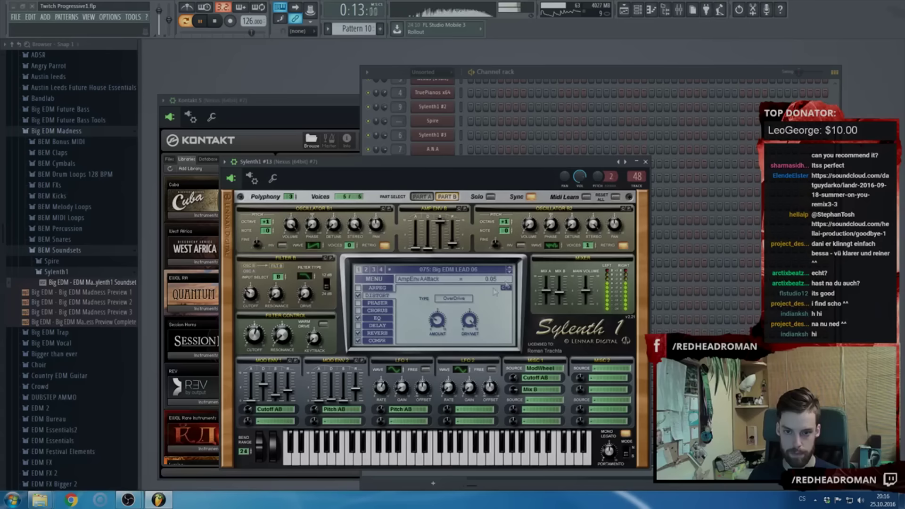
click(509, 273)
click(509, 273)
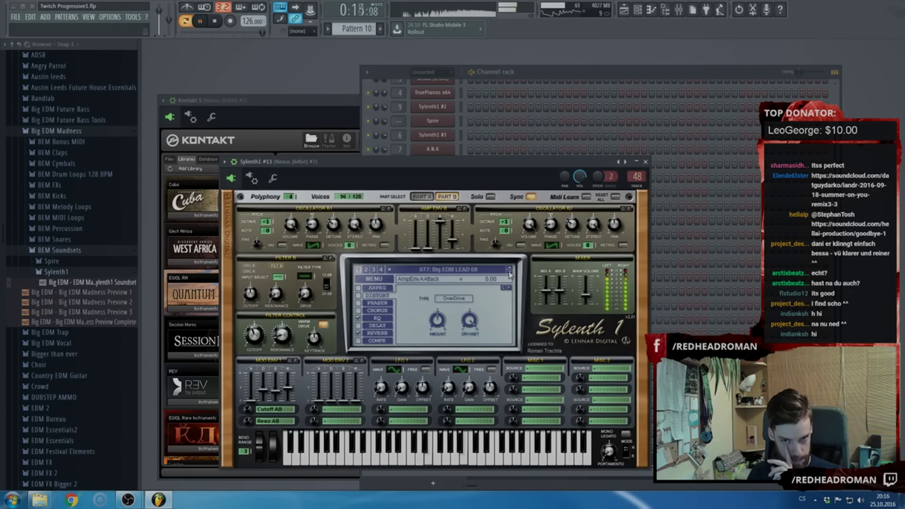
click(509, 273)
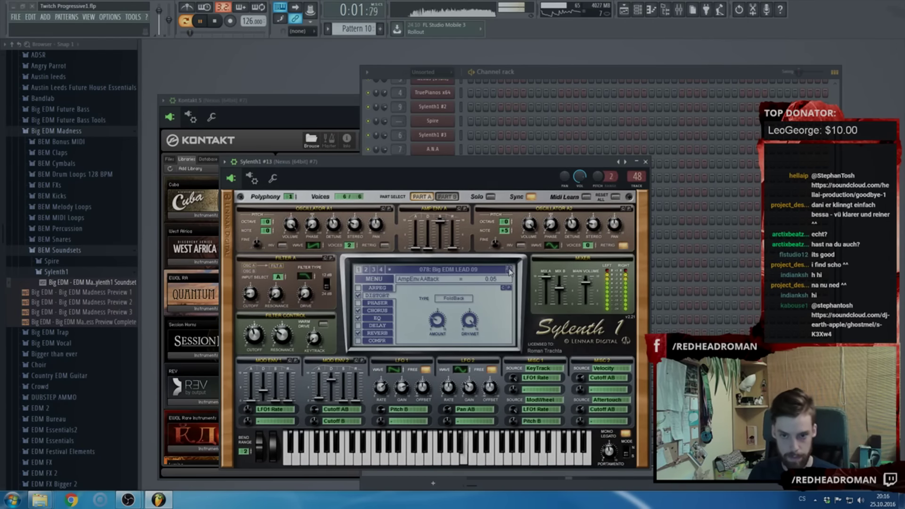
Set the portamento time to 0.67, oscillator A1 detune to 3.38 and oscillator A2 detune to 2.57
drag(609, 451, 611, 486)
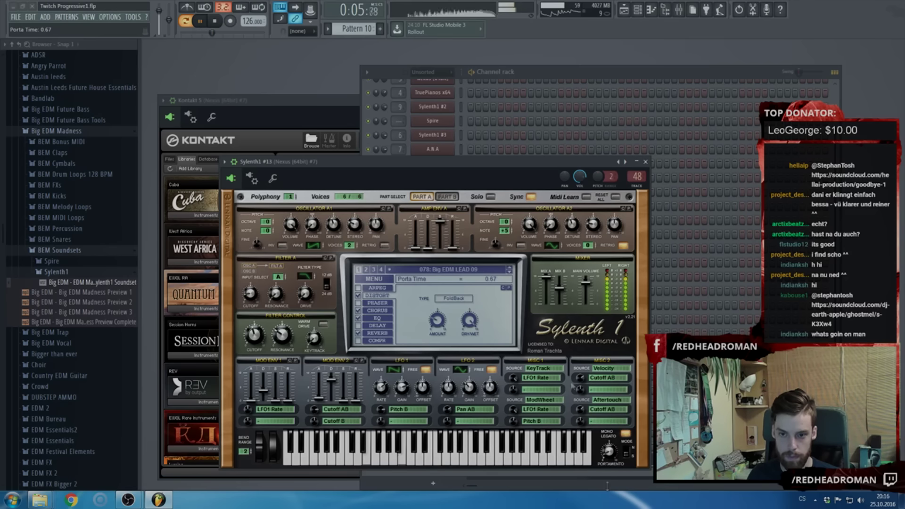
drag(333, 224, 333, 233)
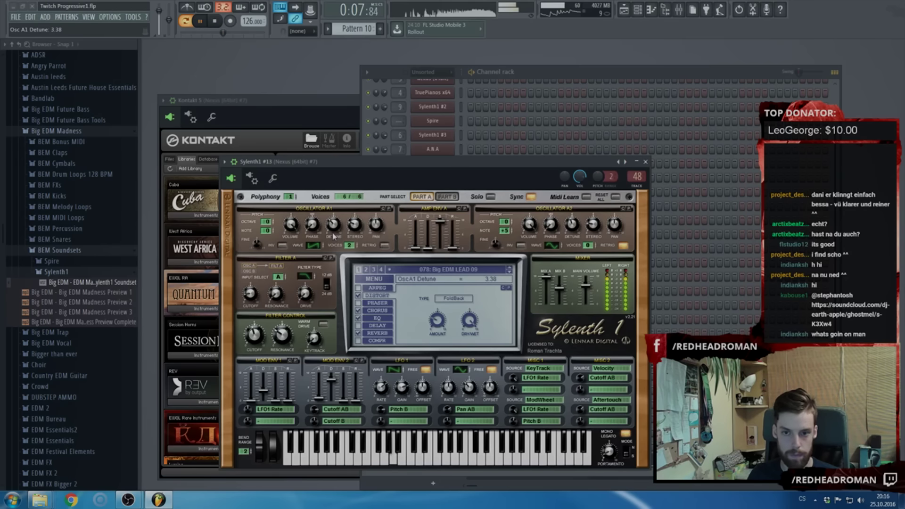
drag(575, 230, 574, 227)
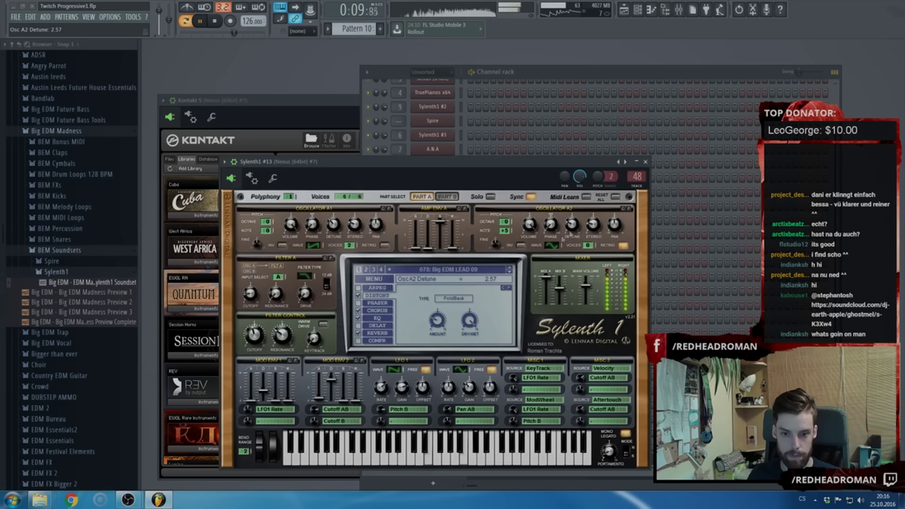
Compare against the Big EDM LEAD 08 preset, return to Big EDM LEAD 09 and set LFO 1's first modulation amount to 5.81
click(380, 411)
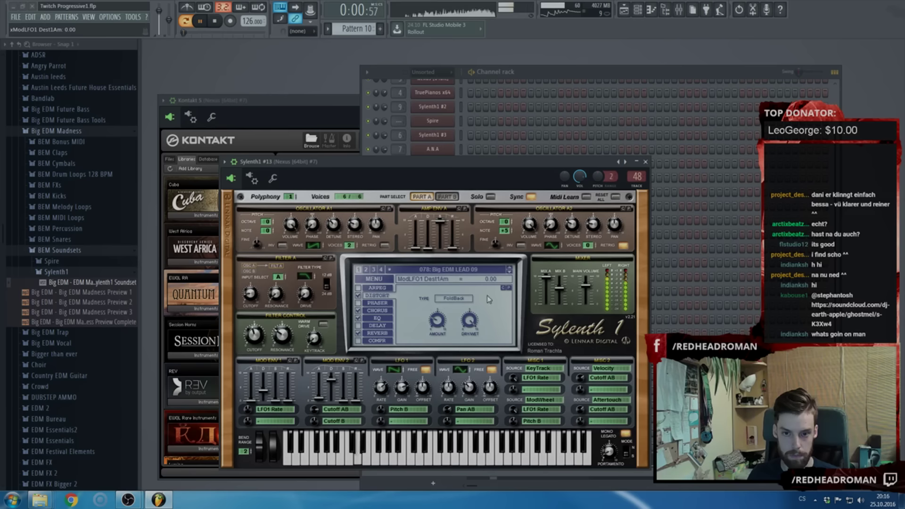
click(509, 269)
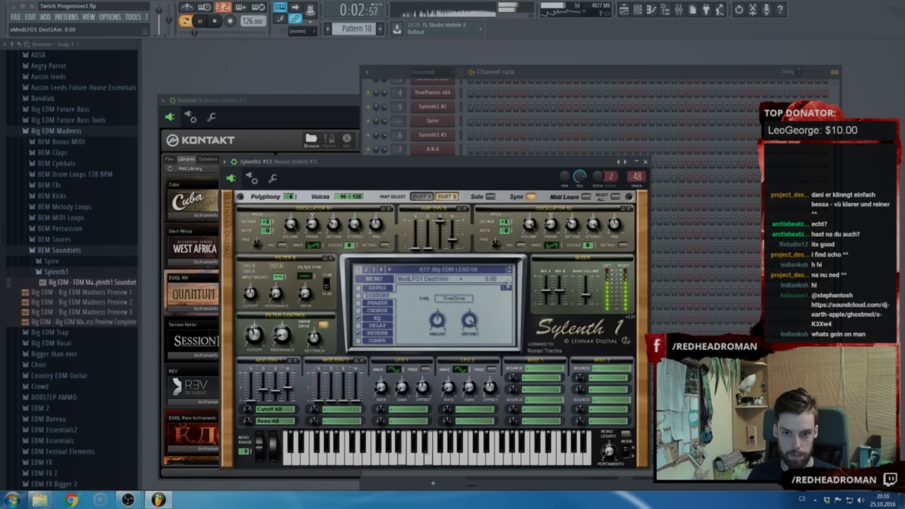
click(509, 272)
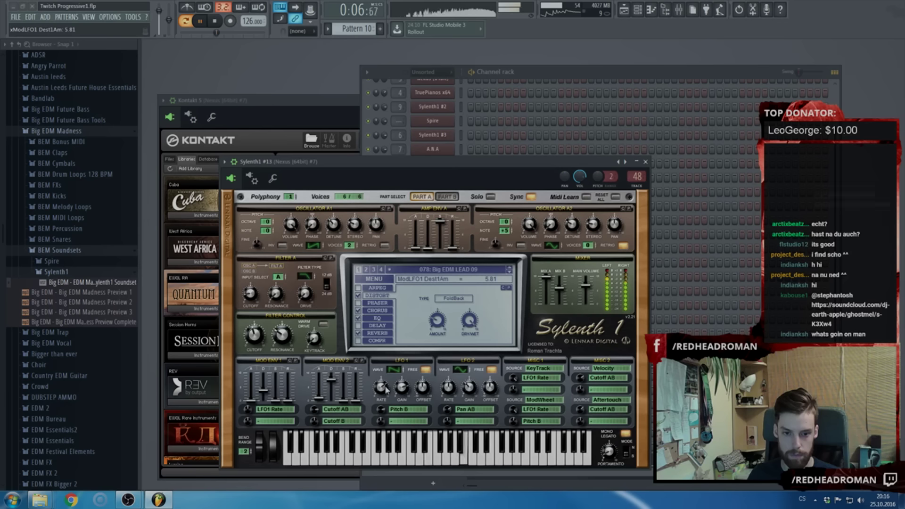
Set the LFO 1 gain to 7.81 and the synth's main volume to 4.77
drag(396, 388, 406, 425)
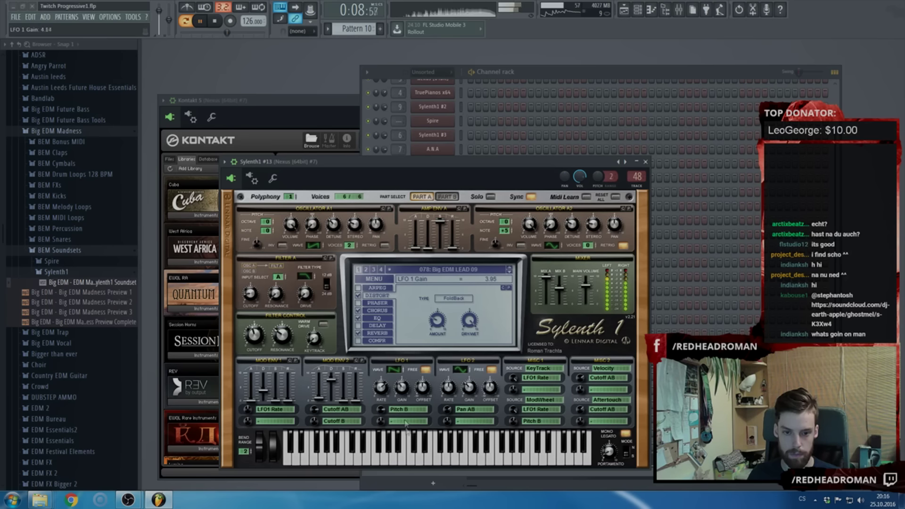
drag(409, 386, 402, 393)
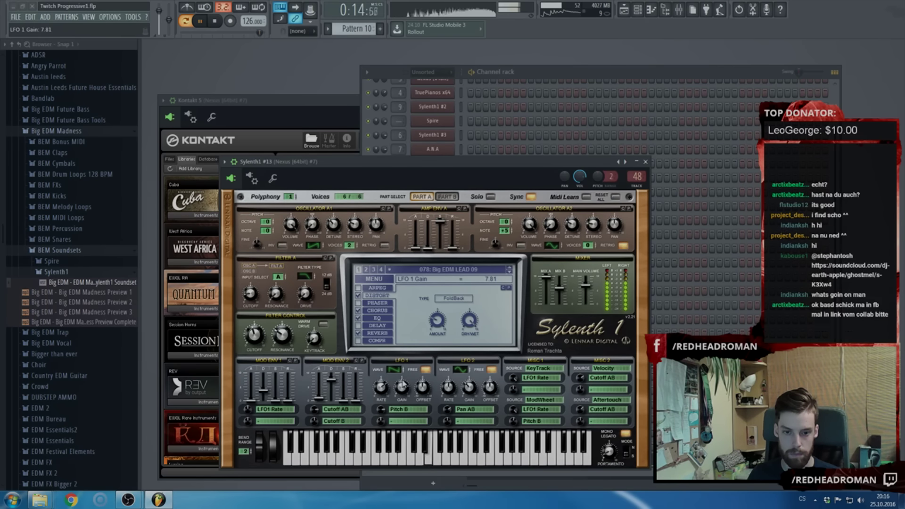
drag(584, 291, 585, 296)
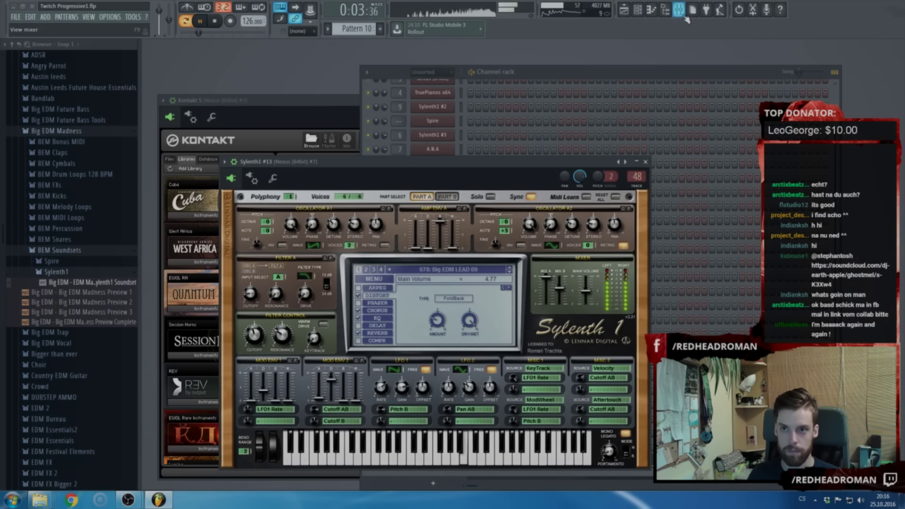
Play the full arrangement from just before the drop at bar 81 to hear the lead in context, with the mixer open
click(678, 10)
key(space)
key(space)
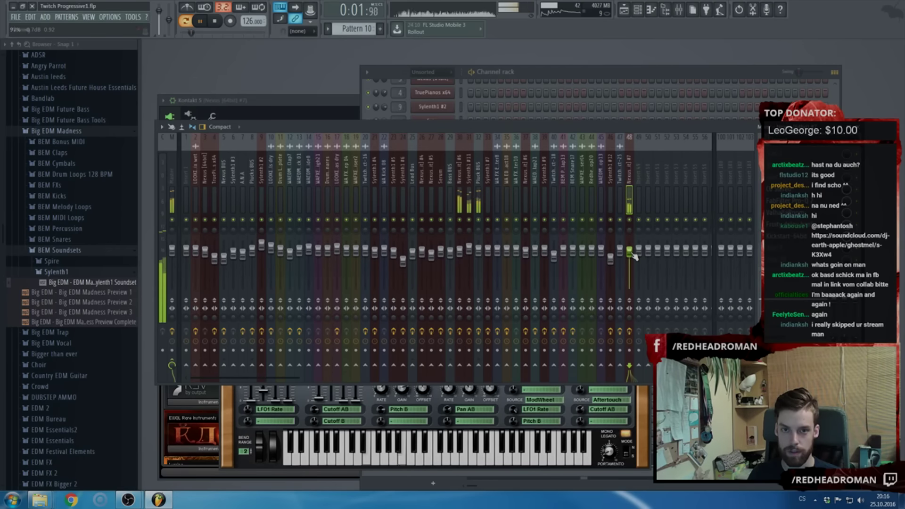
key(F5)
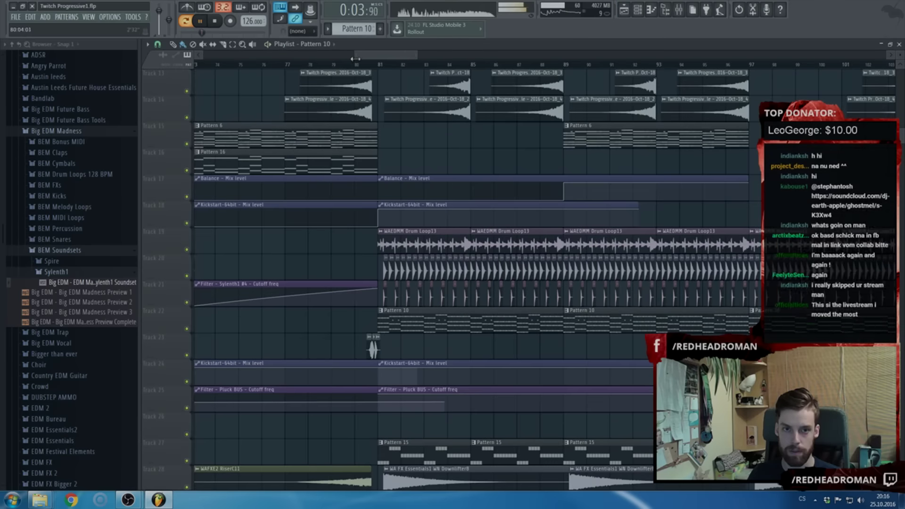
key(l)
click(329, 64)
click(689, 12)
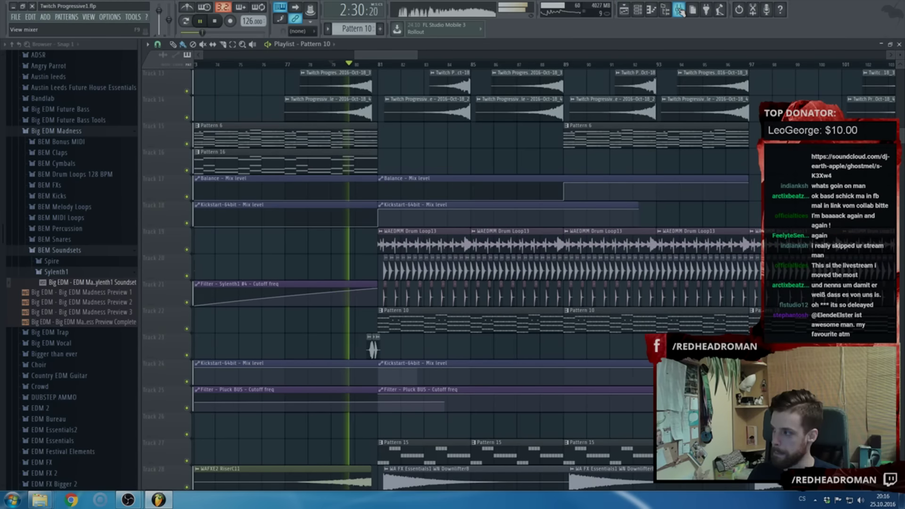
click(678, 10)
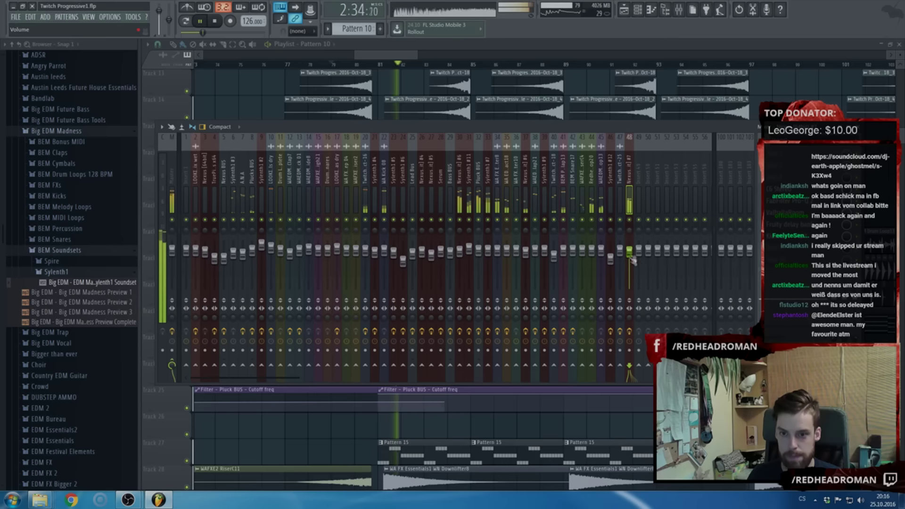
Solo mixer track 48, stop playback and return to the Sylenth1 #13 window
right_click(629, 220)
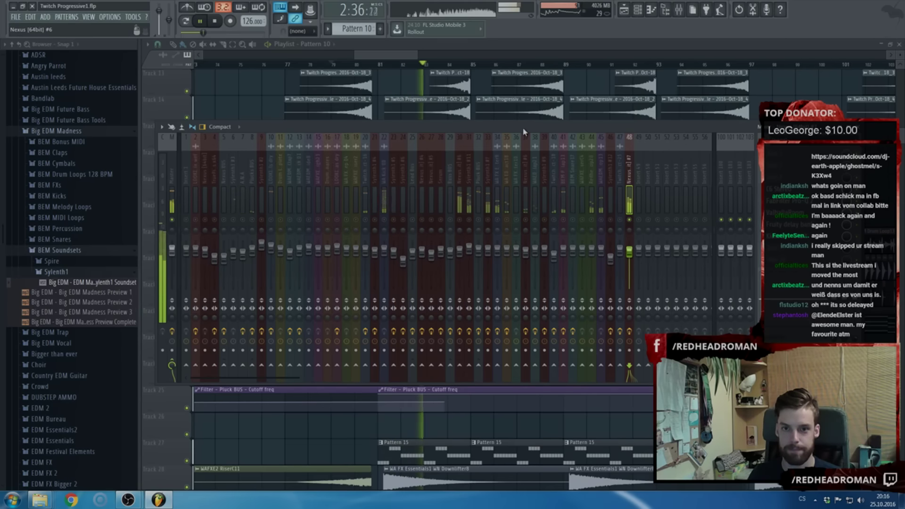
key(Escape)
key(space)
key(Escape)
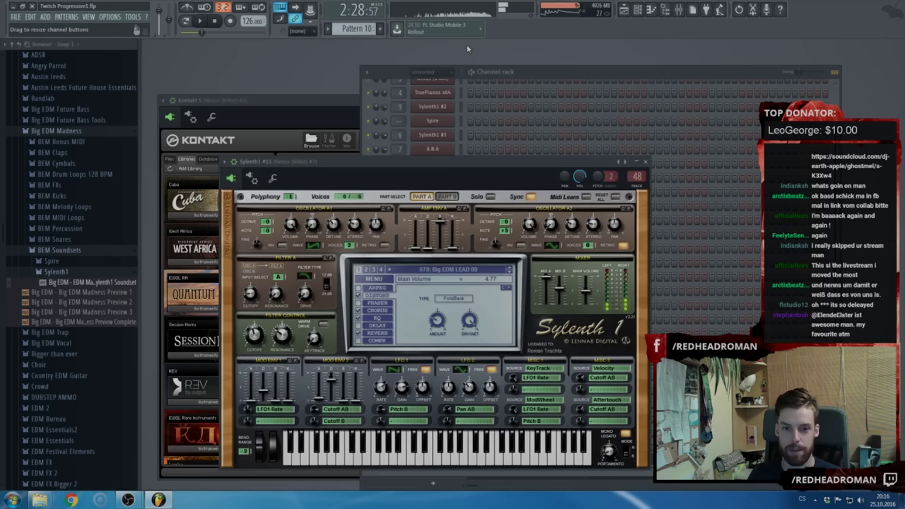
Step the synth past the Big EDM LEAD 10 preset and loop Pattern 10 in pattern mode
click(510, 273)
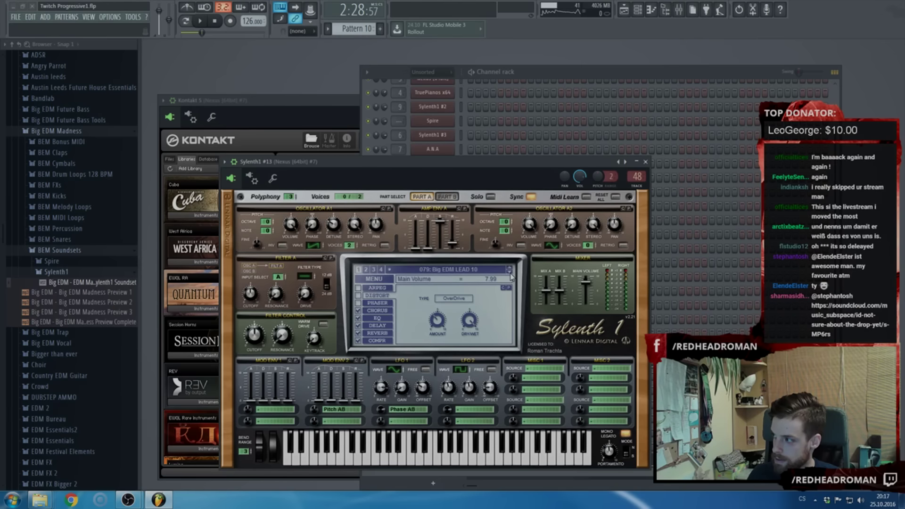
click(510, 273)
click(317, 68)
key(space)
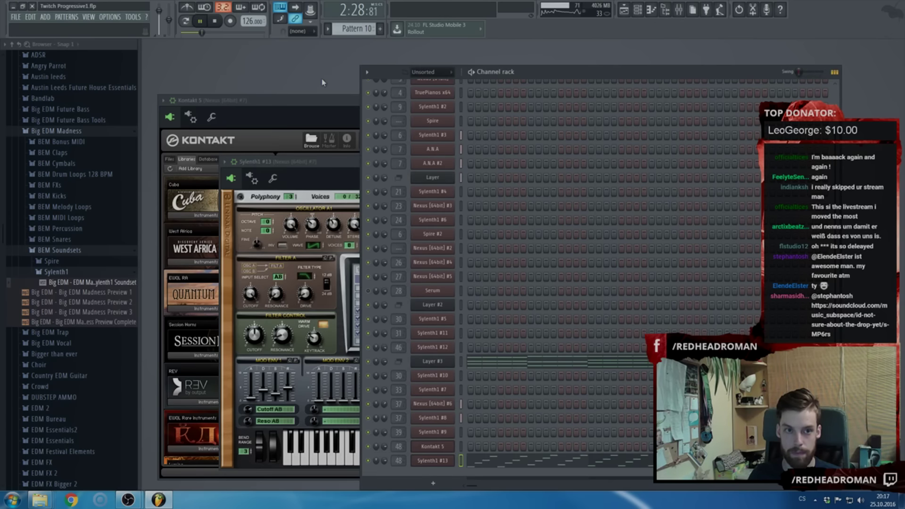
click(185, 24)
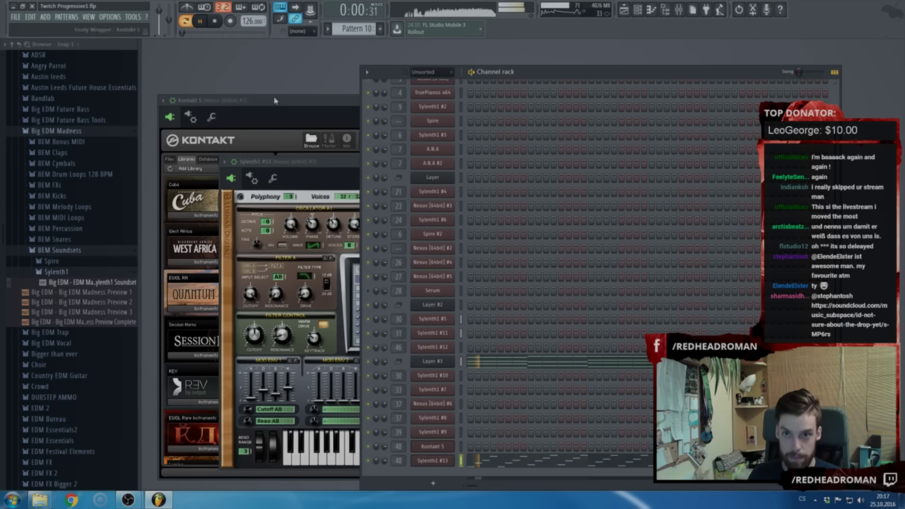
Audition the following lead presets up to Big EDM LEAD 15 and go back to Big EDM LEAD 14
click(349, 170)
click(509, 273)
click(508, 272)
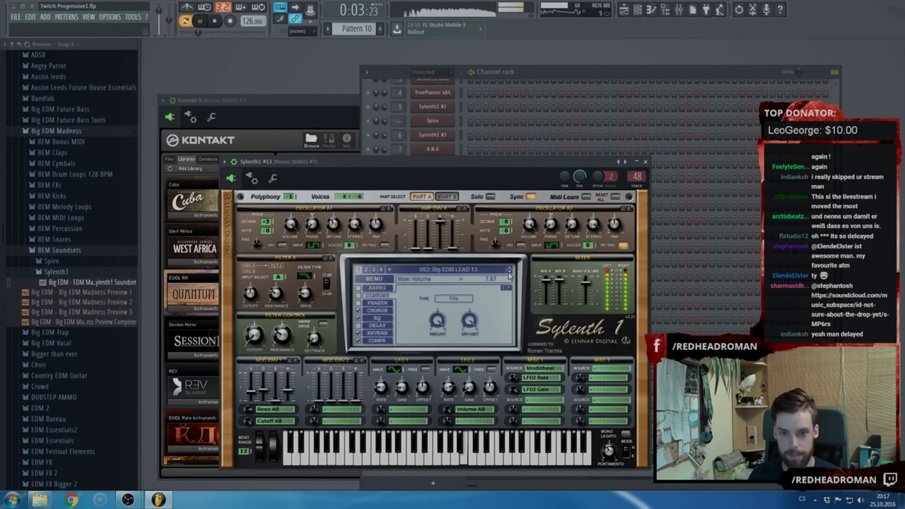
click(509, 272)
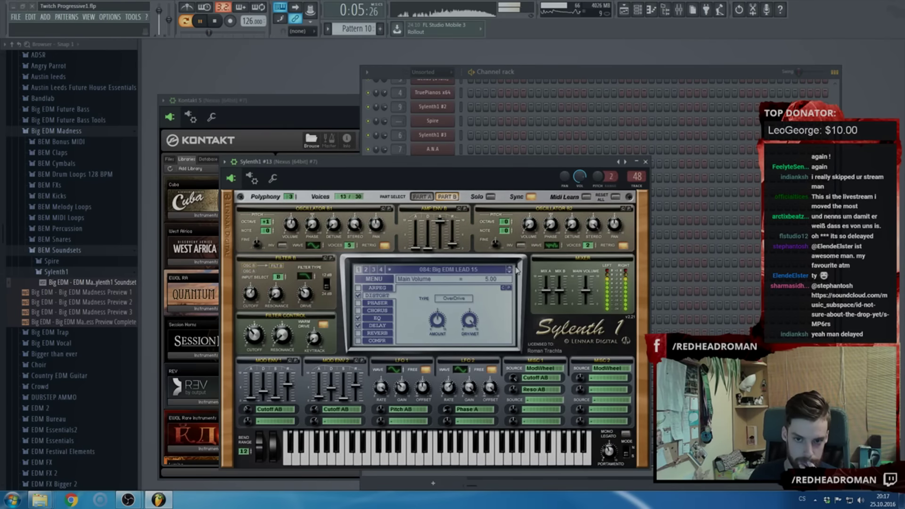
click(509, 269)
Set the Big EDM LEAD 14 portamento time to 2.00
click(273, 178)
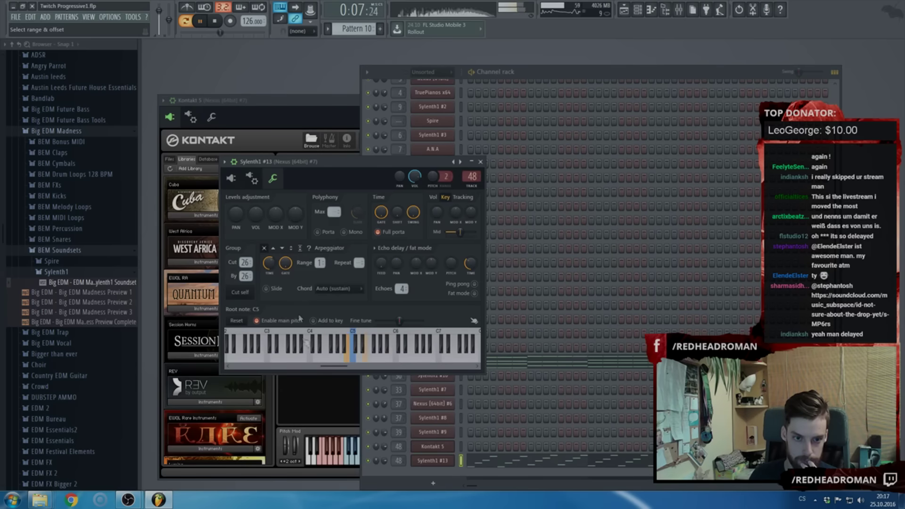
click(231, 177)
drag(608, 461, 609, 457)
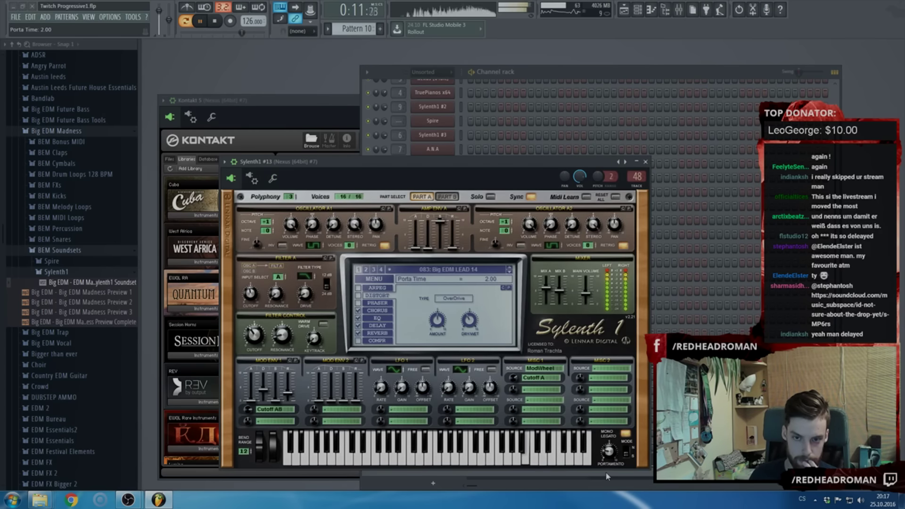
Lower the EQ band near 10 kHz to about -4 dB in FabFilter Pro-Q 2 on mixer track 48
double_click(637, 176)
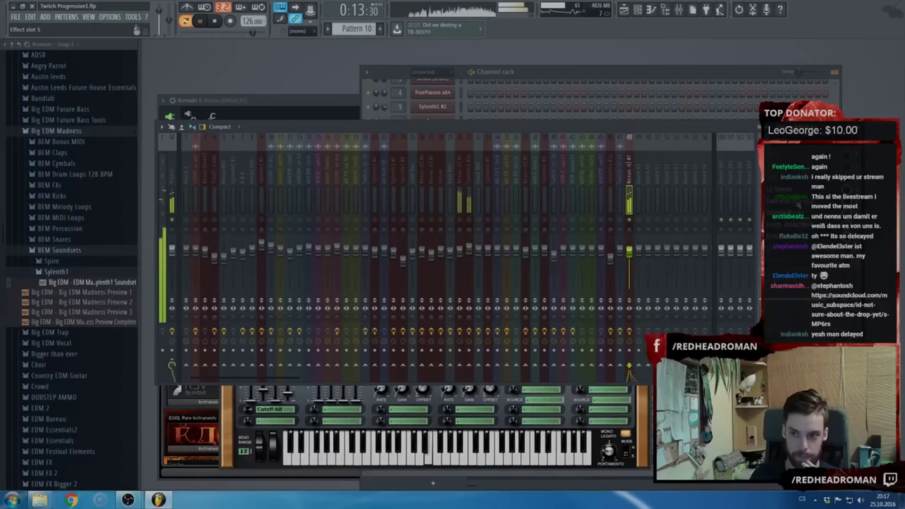
click(798, 204)
drag(551, 244, 550, 285)
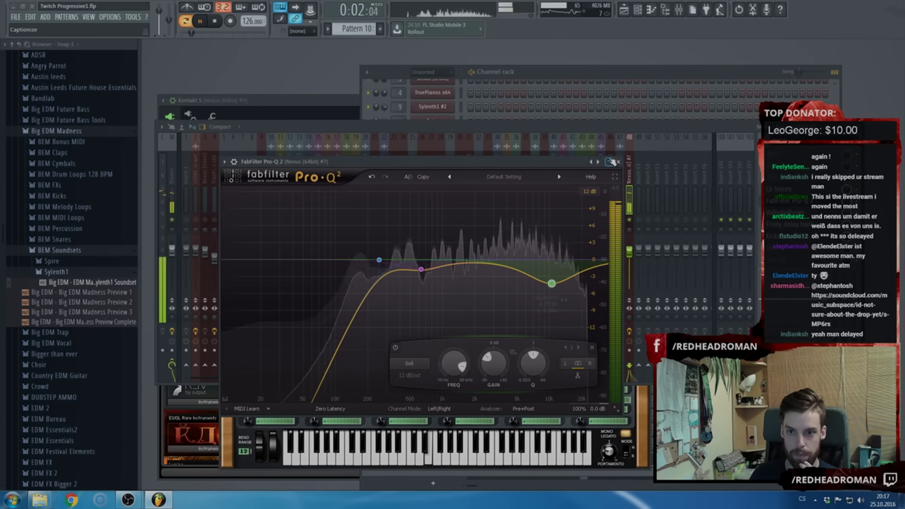
click(615, 162)
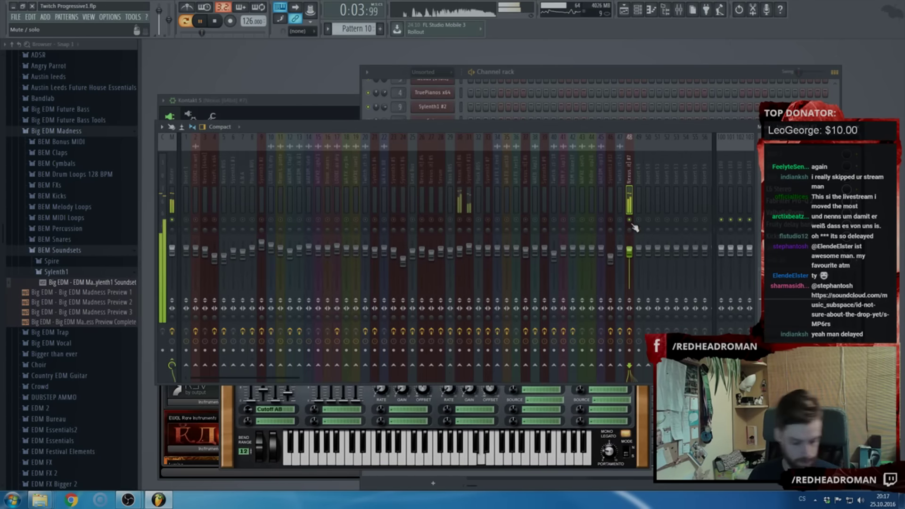
Unsolo mixer track 48 and lower its fader to about -6.5 dB
right_click(629, 220)
drag(629, 256, 635, 272)
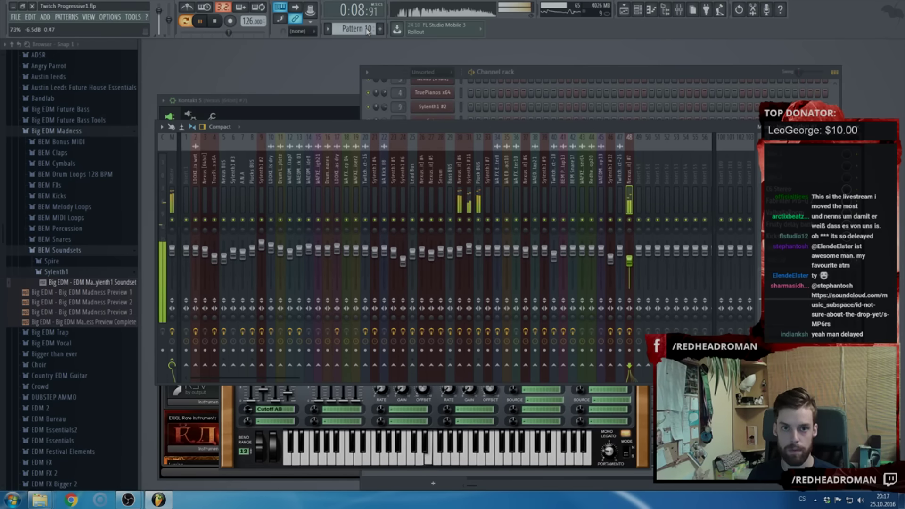
Play the drop in song mode, fine-tune mixer track 48's fader against the full mix and stop playback
key(F5)
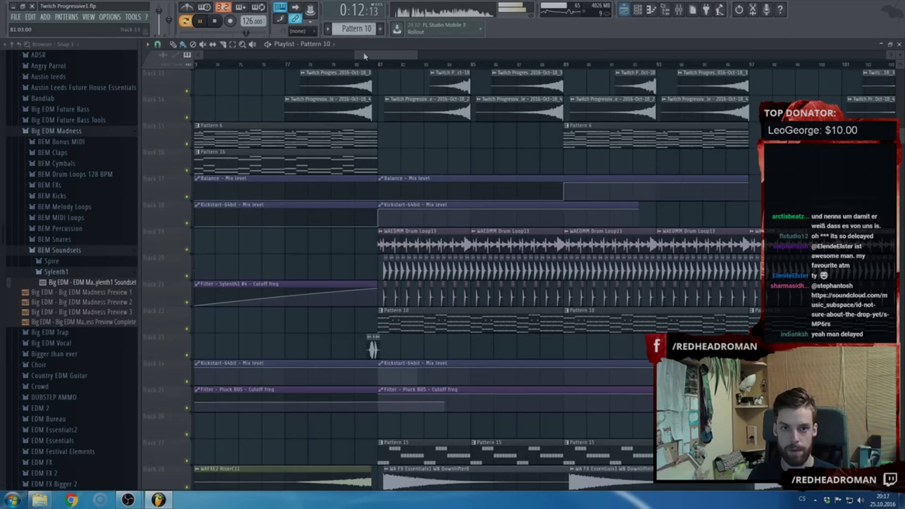
key(l)
click(666, 10)
click(665, 10)
click(666, 10)
drag(629, 261, 630, 268)
mouse_move(406, 127)
mouse_down()
mouse_move(373, 130)
mouse_move(419, 130)
mouse_up()
drag(642, 269, 642, 265)
click(499, 48)
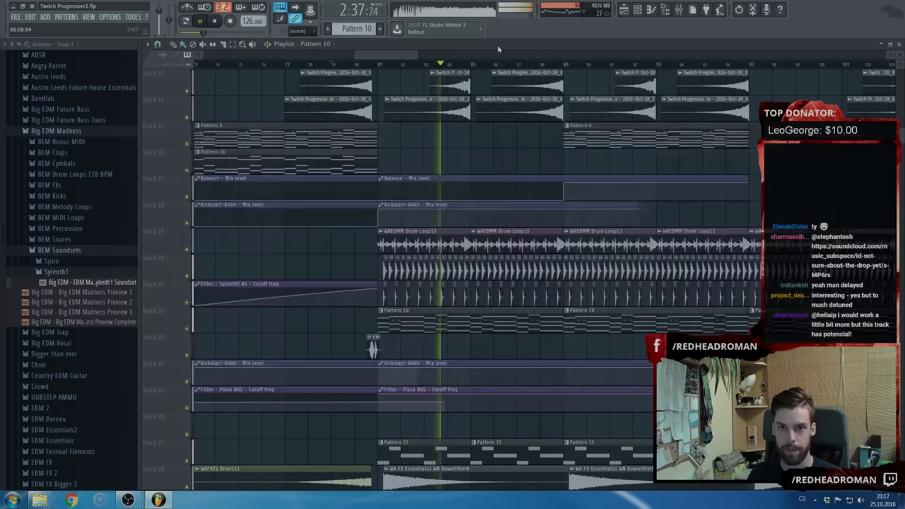
key(F5)
key(space)
Select the time range from bar 81 to bar 89 in the playlist
key(F5)
scroll(584, 283, up, 2)
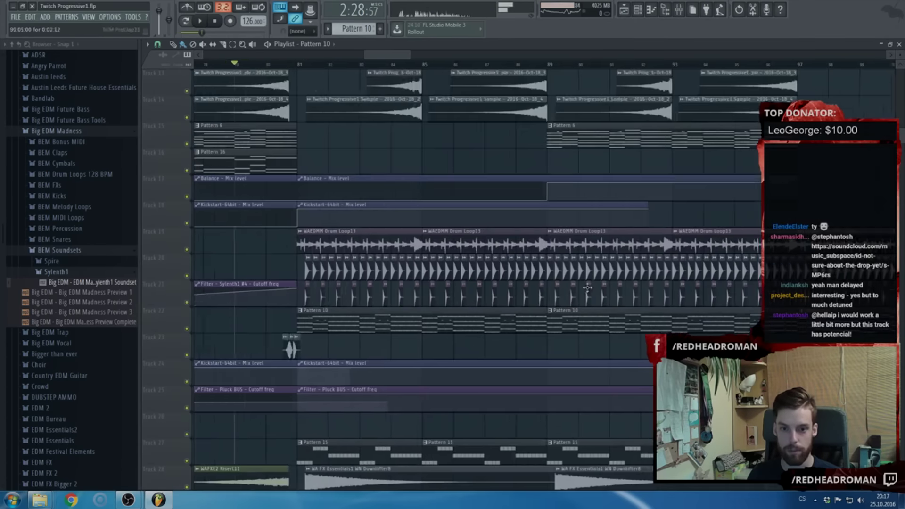
scroll(575, 283, down, 4)
scroll(523, 276, down, 1)
scroll(396, 155, up, 3)
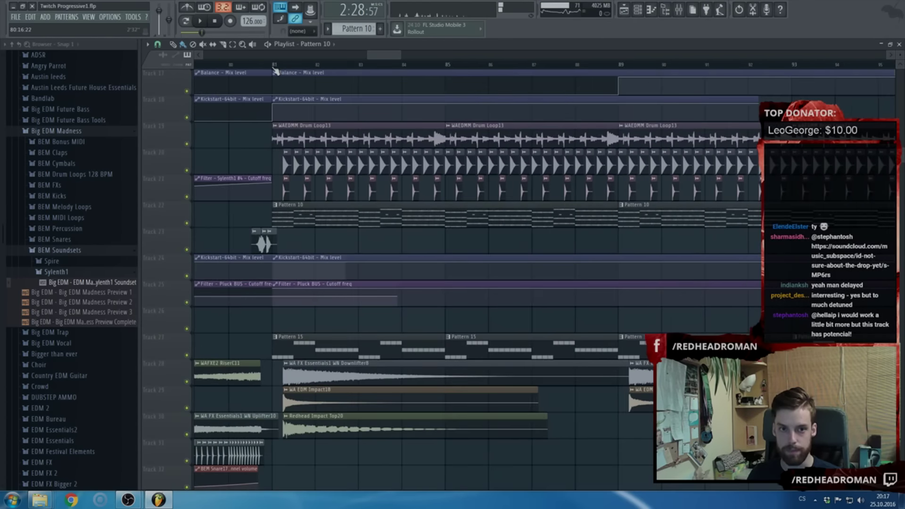
drag(276, 66, 612, 84)
Create an automation clip for Sylenth1 #13's filter control cutoff across the selected bars and show it in the playlist
key(F5)
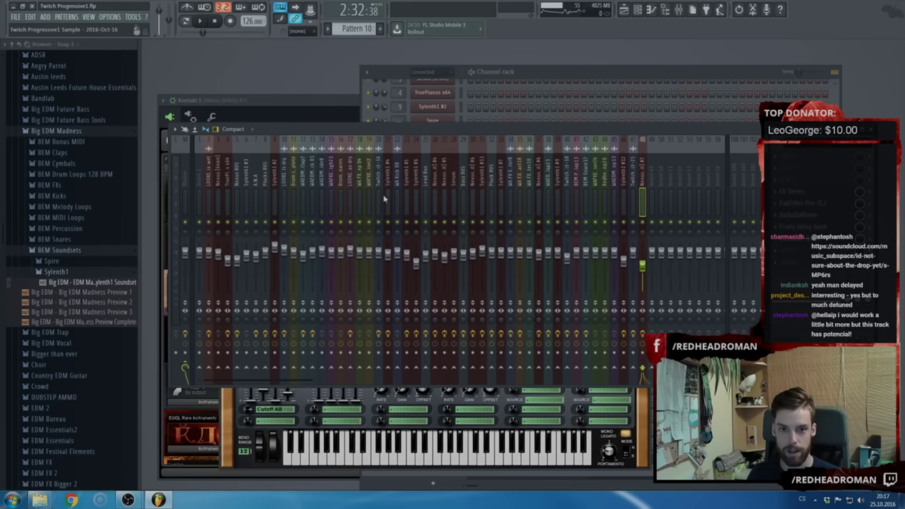
key(F9)
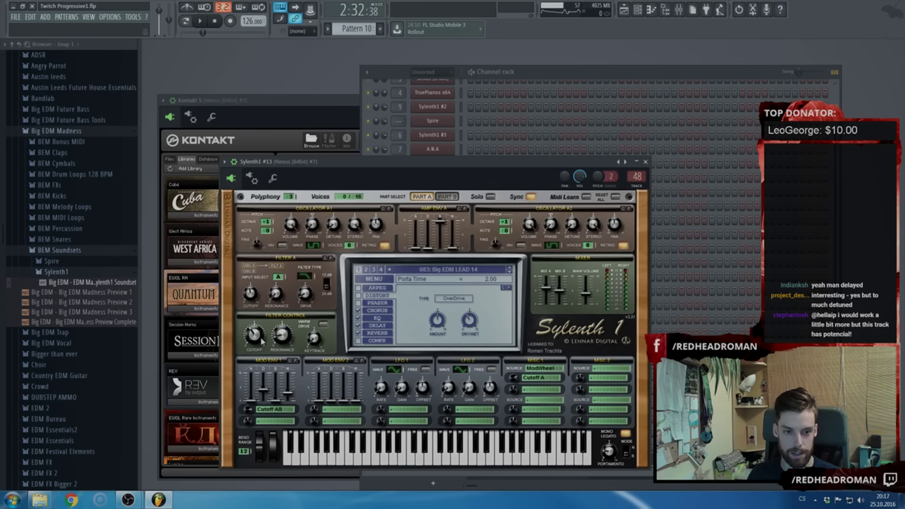
click(44, 19)
click(317, 94)
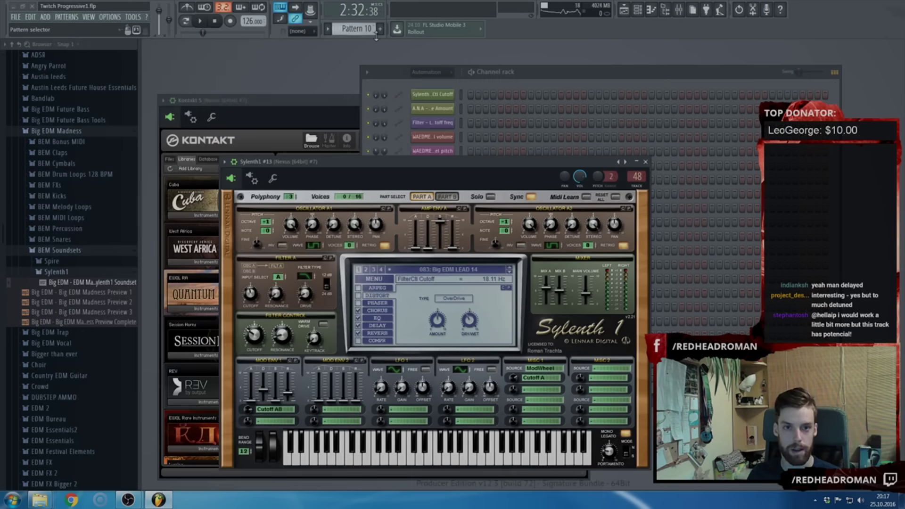
key(F5)
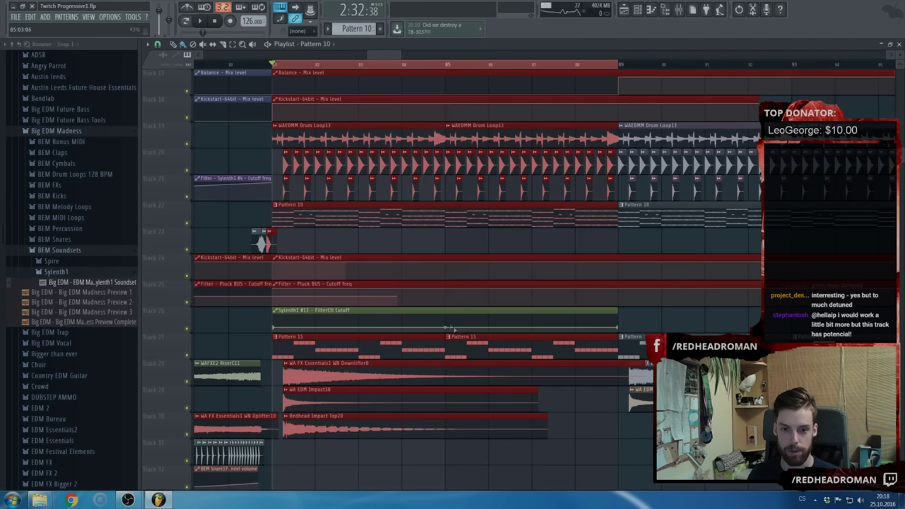
Shape the cutoff automation to rise from bar 81 to 85, drop at bar 85 and rise again to bar 89, checking it in playback
drag(446, 327, 447, 322)
right_click(446, 323)
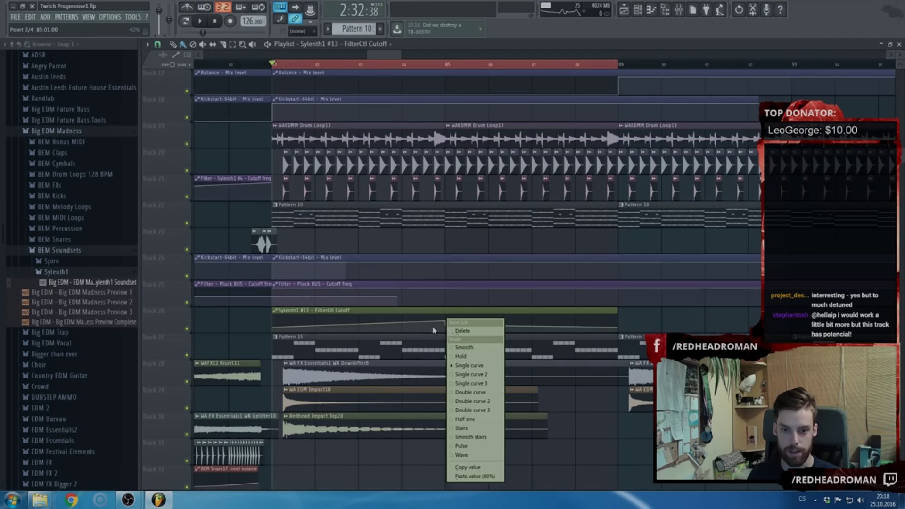
click(433, 331)
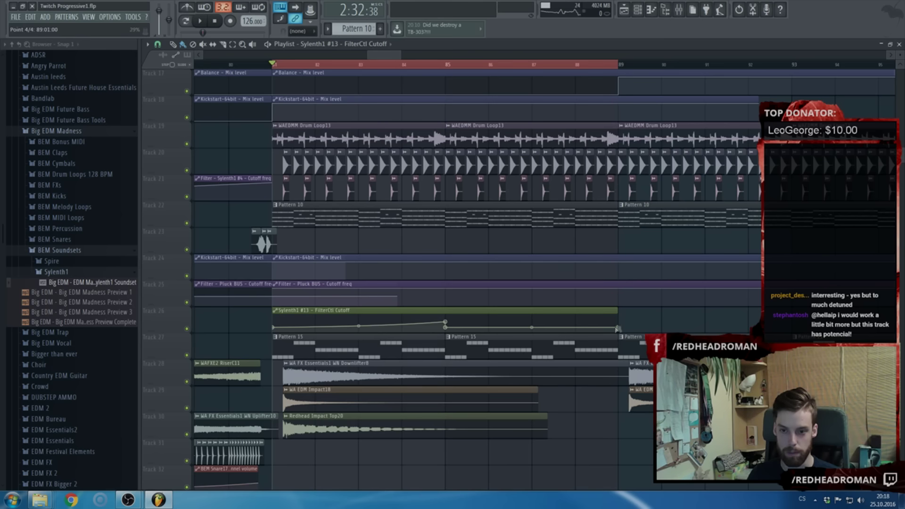
key(space)
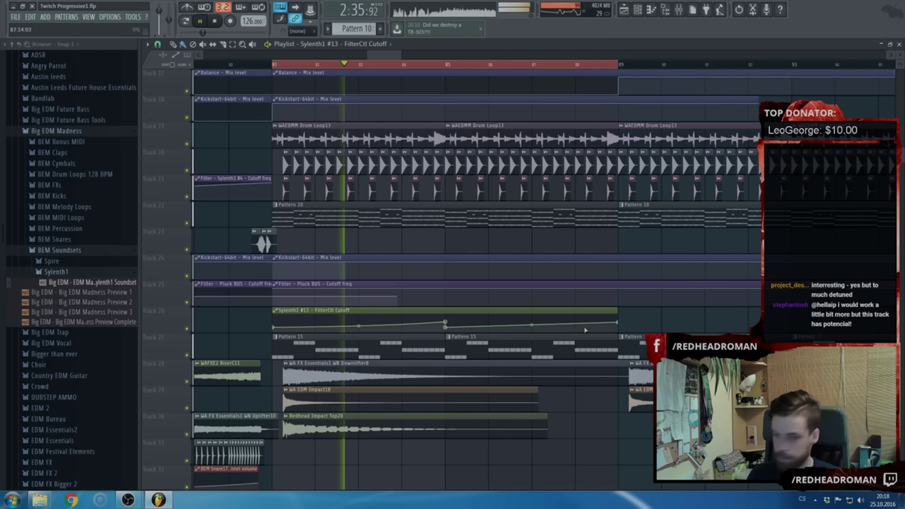
drag(445, 326, 445, 331)
Duplicate the cutoff automation clip so the copy starts at bar 89
scroll(476, 325, down, 3)
click(547, 322)
key(ctrl+d)
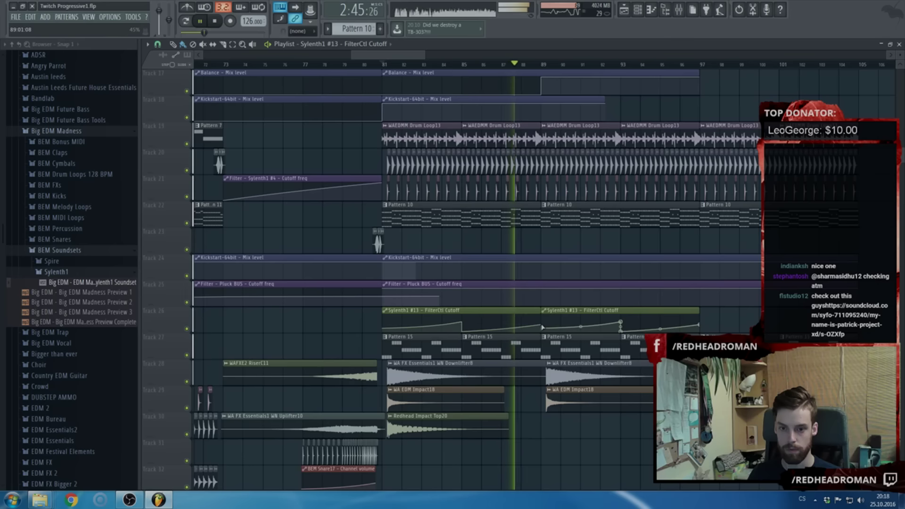
Duplicate the Sylenth1 #13 cutoff automation clip once more so the copy covers the drop from bar 97
key(ctrl+d)
scroll(647, 301, down, 3)
scroll(647, 300, up, 5)
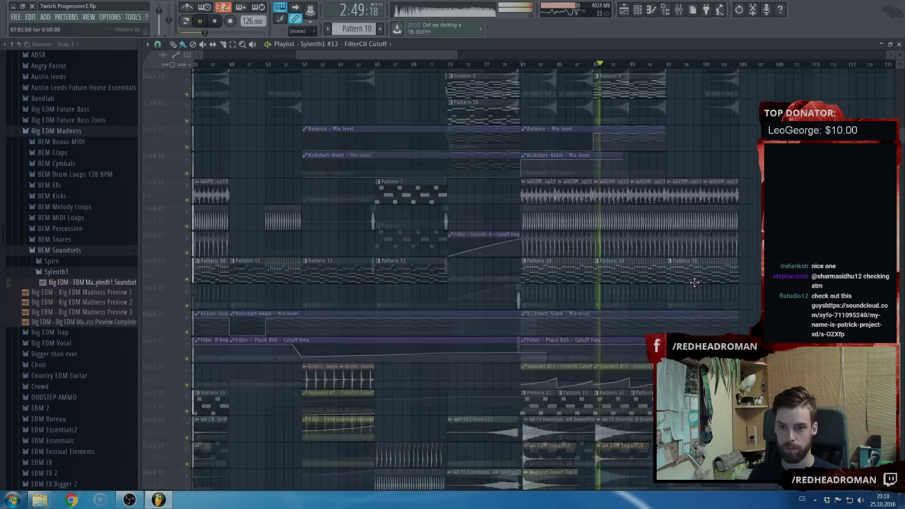
Stop playback, set the song position to about bar 77 and run the macro that switches smart disable for all plugins
key(space)
click(486, 65)
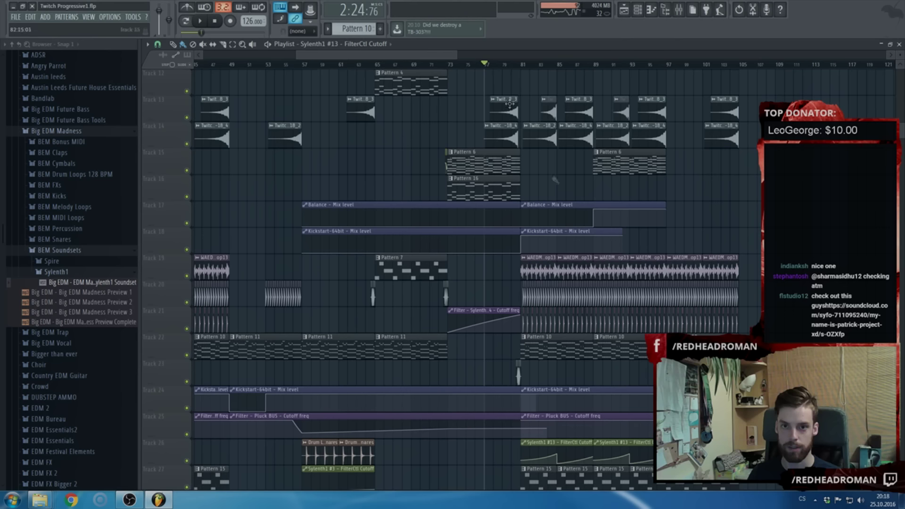
click(133, 16)
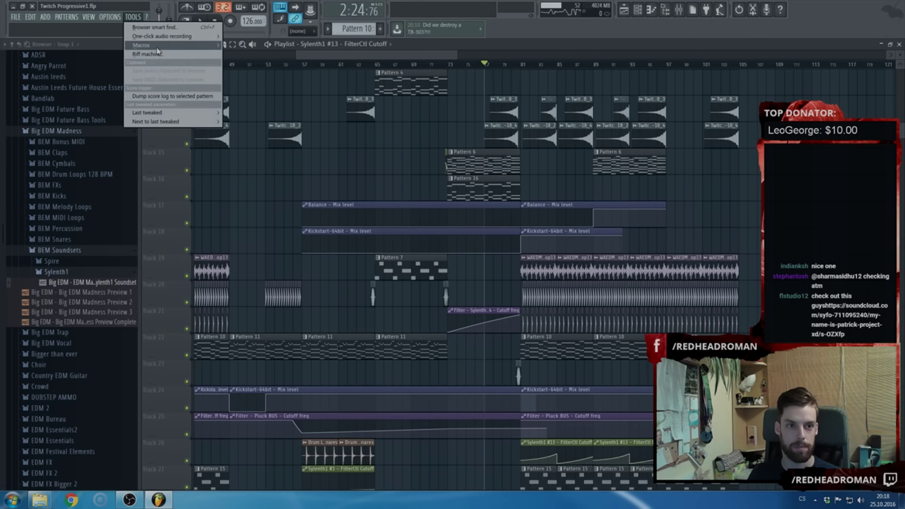
mouse_move(158, 46)
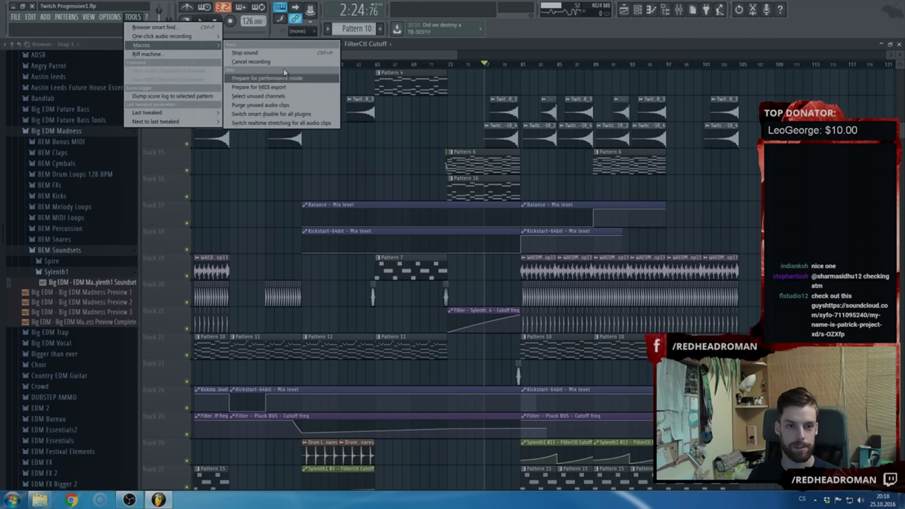
click(274, 115)
Look over the whole arrangement, comparing the clips and automation of the first drop, the break and the second drop
scroll(404, 62, up, 4)
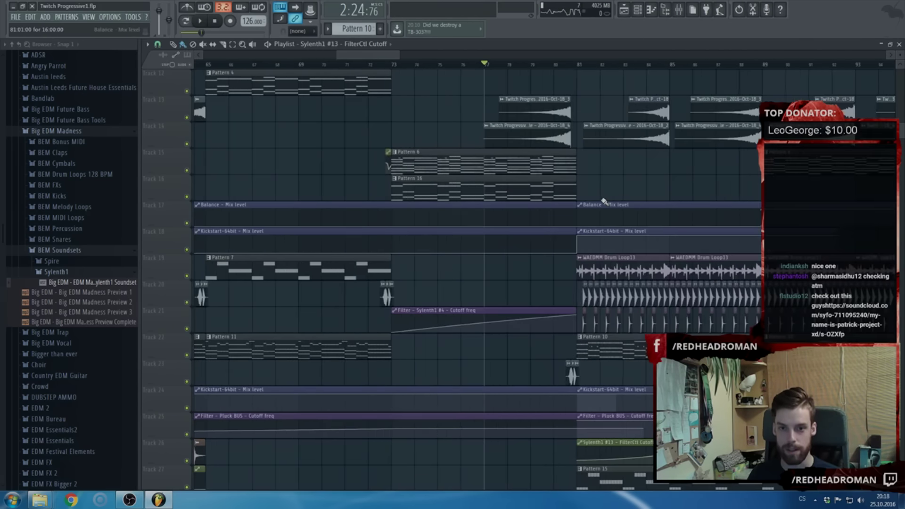
scroll(602, 207, up, 3)
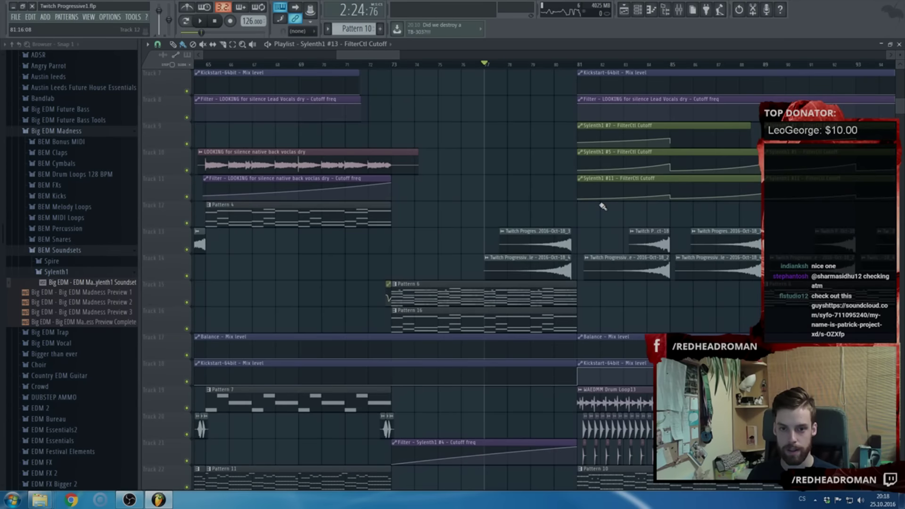
scroll(599, 206, down, 2)
scroll(452, 210, down, 4)
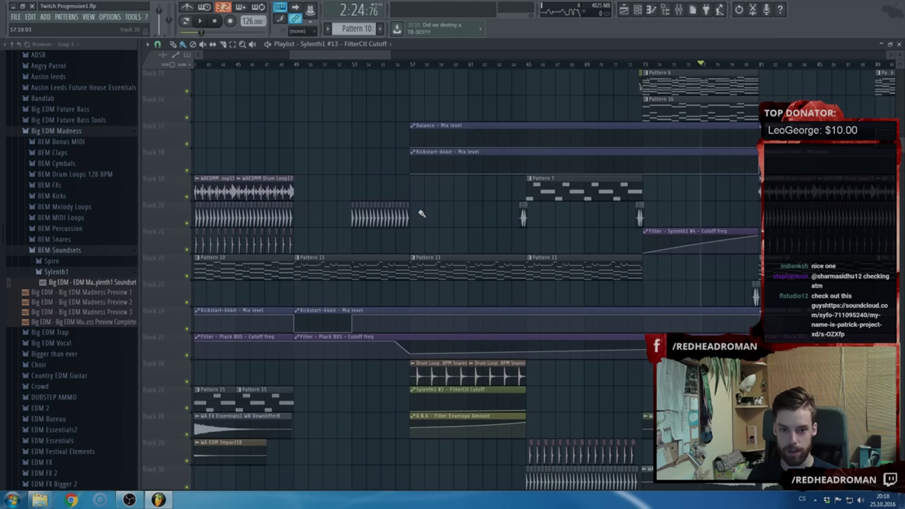
scroll(323, 125, down, 3)
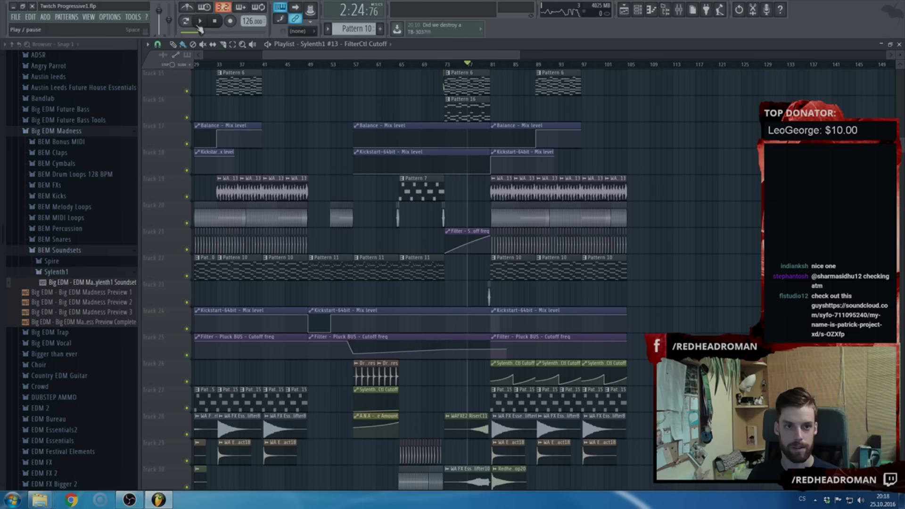
scroll(390, 176, down, 1)
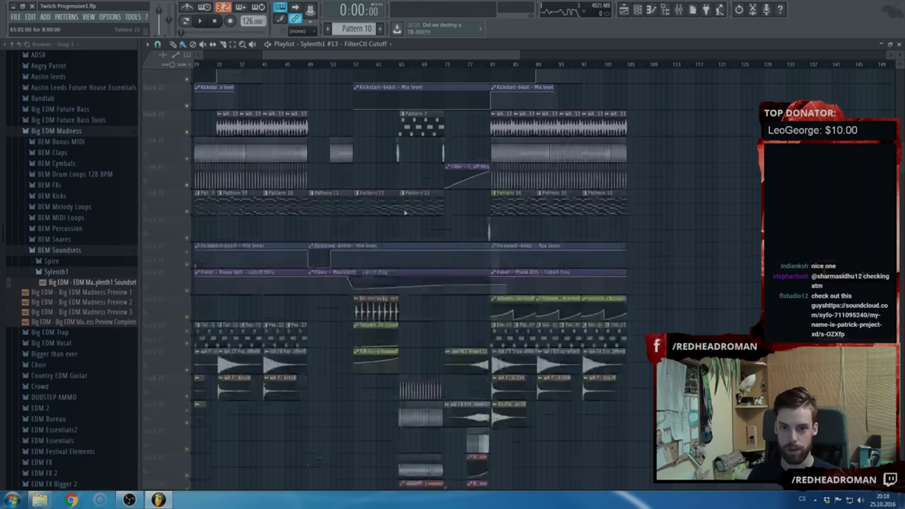
scroll(464, 302, up, 3)
drag(545, 345, 544, 300)
scroll(519, 311, down, 3)
scroll(519, 311, down, 1)
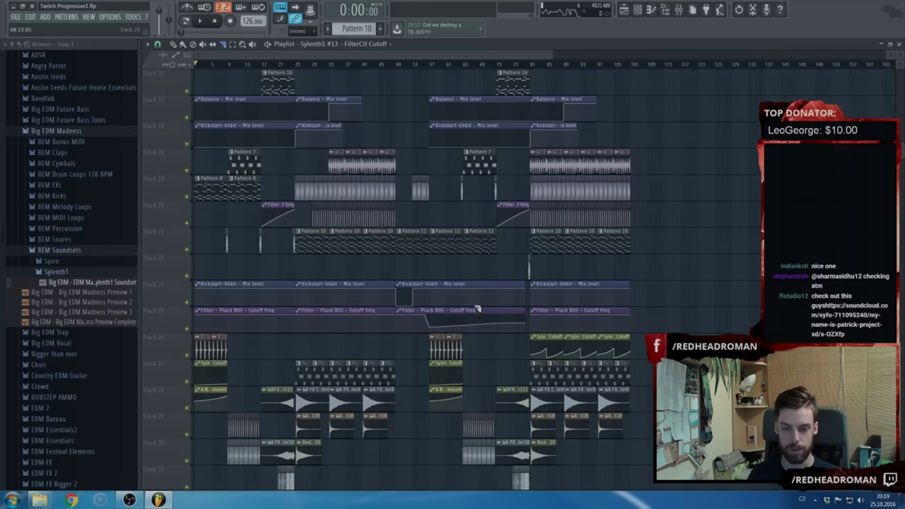
scroll(518, 341, down, 6)
scroll(248, 214, up, 5)
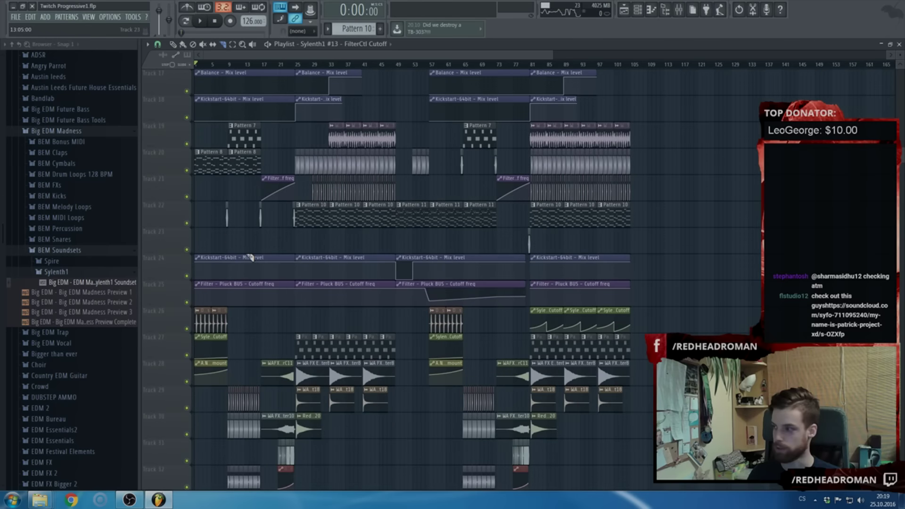
Play the song from the beginning and switch smart disable for all plugins again
key(space)
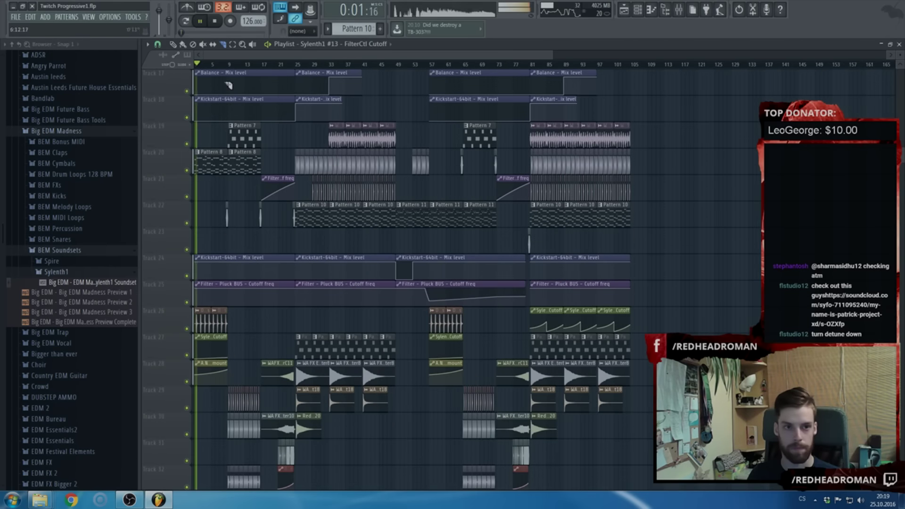
click(133, 17)
mouse_move(142, 45)
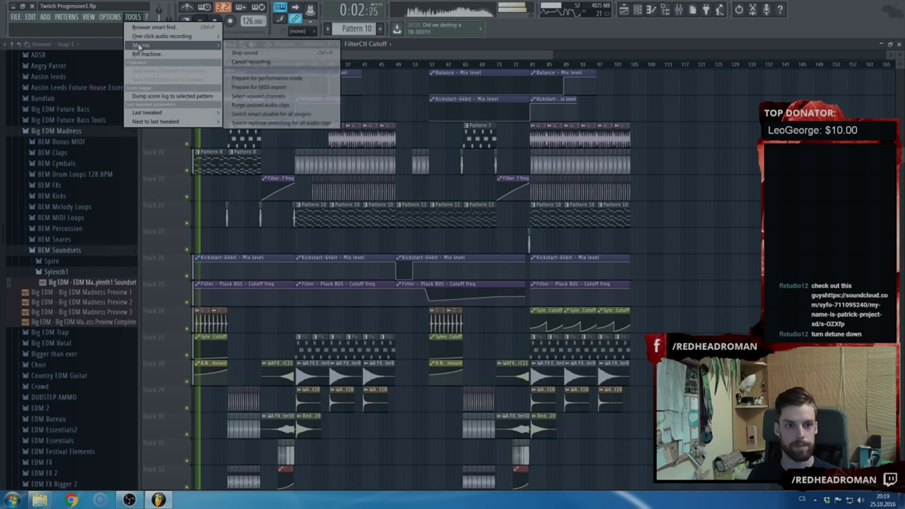
click(285, 105)
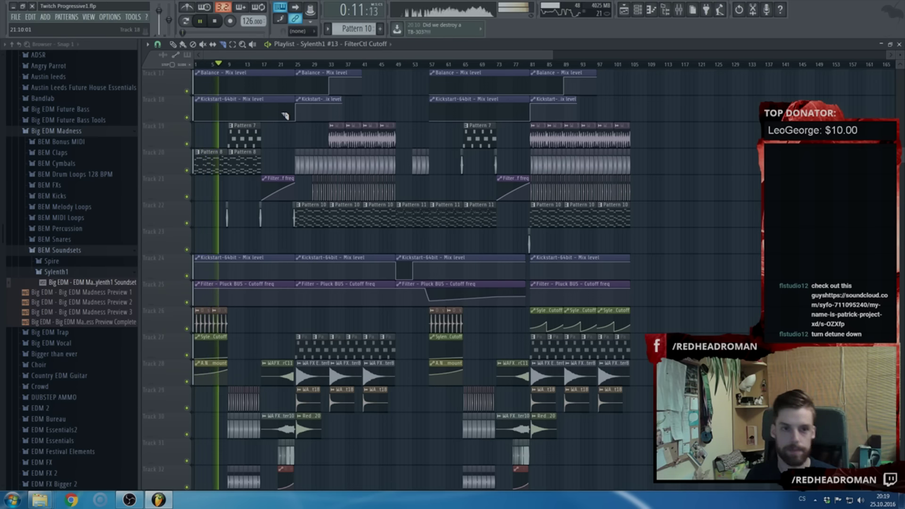
Open the mixer and remove FabFilter Pro-Q 2 from effect slot 4 of the master track
scroll(238, 237, up, 5)
drag(259, 56, 198, 63)
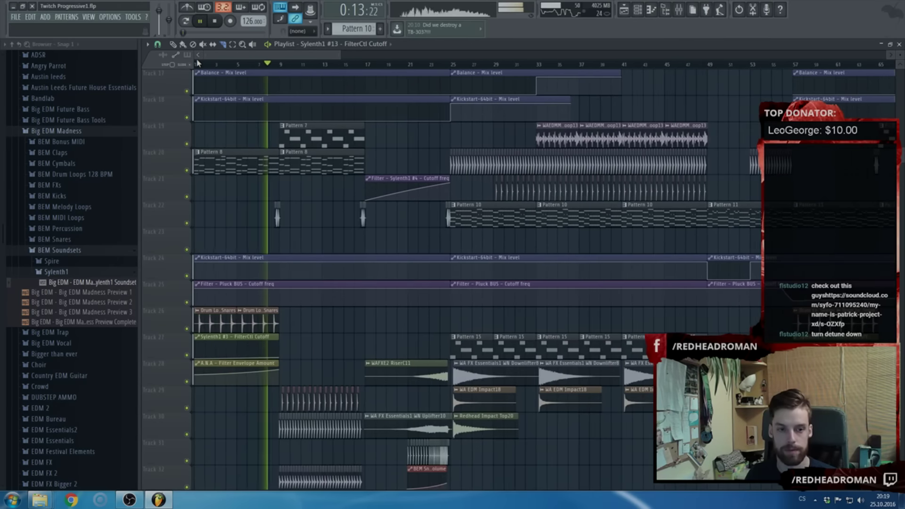
click(679, 10)
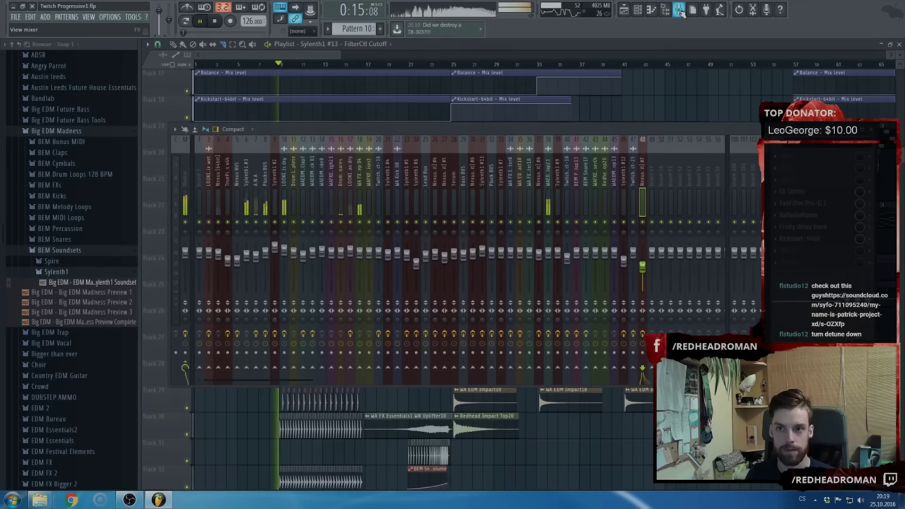
click(186, 179)
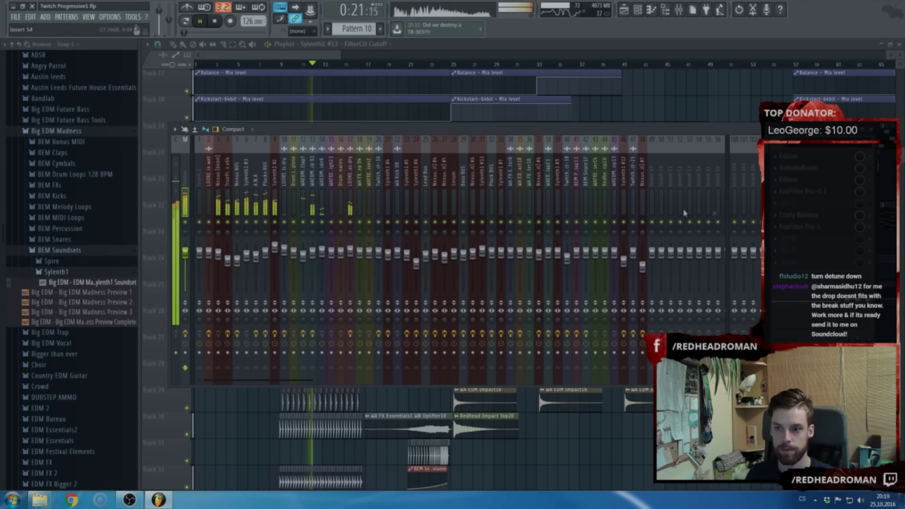
click(775, 193)
mouse_move(786, 203)
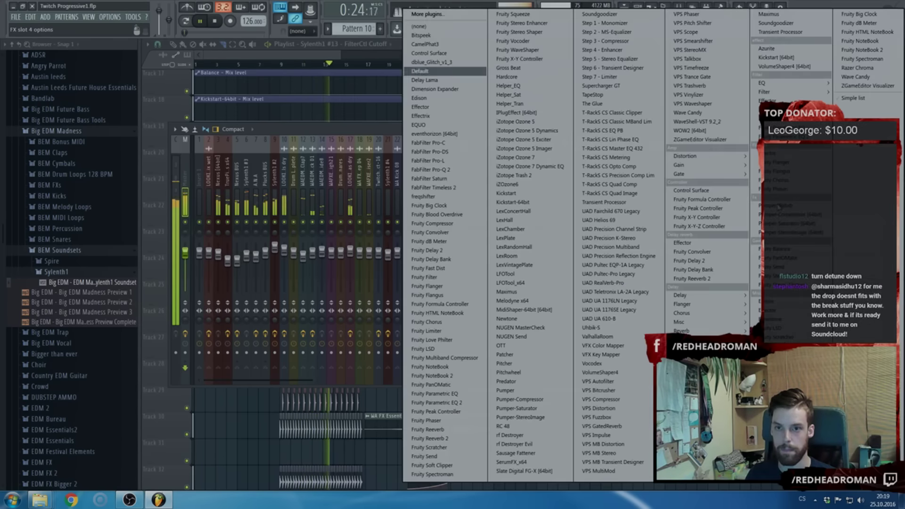
click(431, 25)
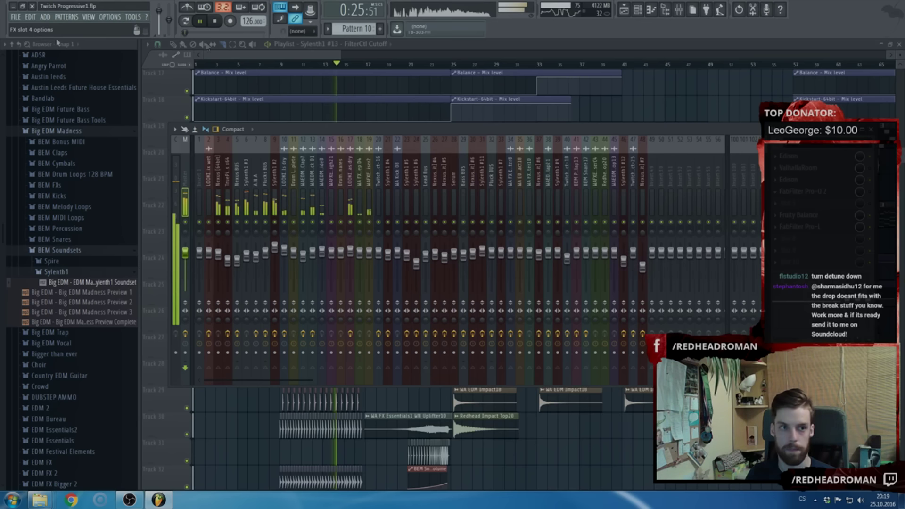
Save the project as a new version, Twitch Progressive1_2.flp, and close the mixer
click(15, 17)
click(40, 75)
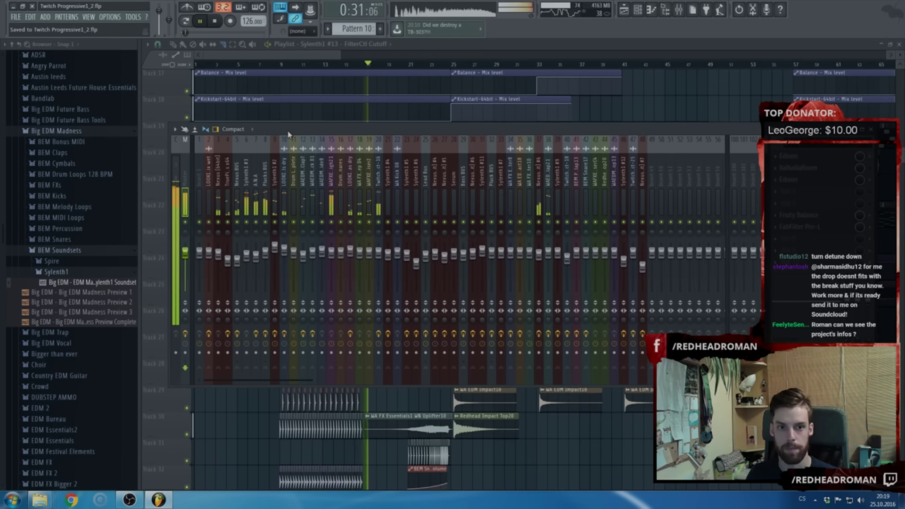
key(F9)
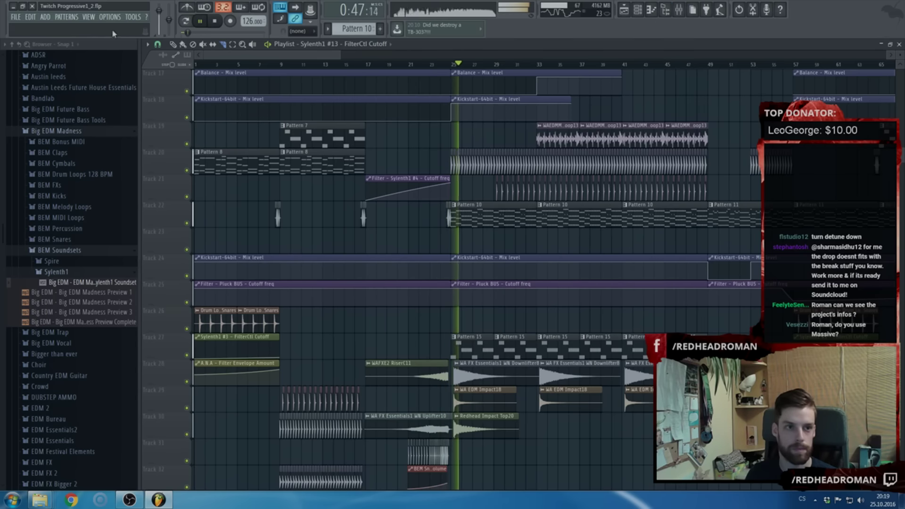
Open Pattern 10 from the playlist and put its Sylenth1 #13 melody into a new Pattern 17
click(495, 224)
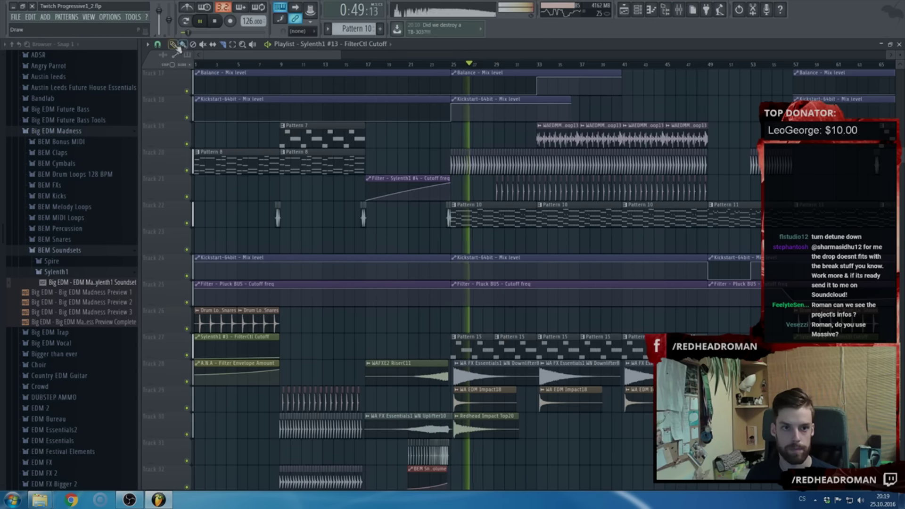
double_click(494, 225)
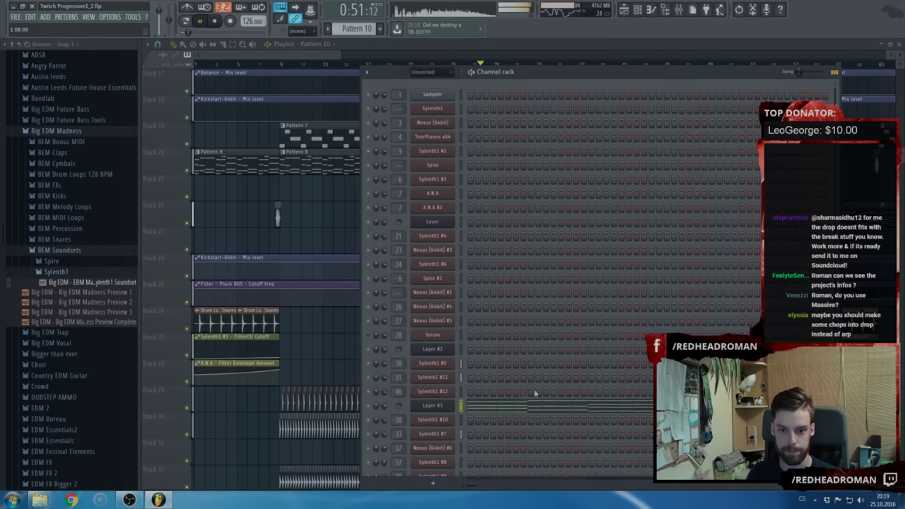
scroll(534, 393, down, 3)
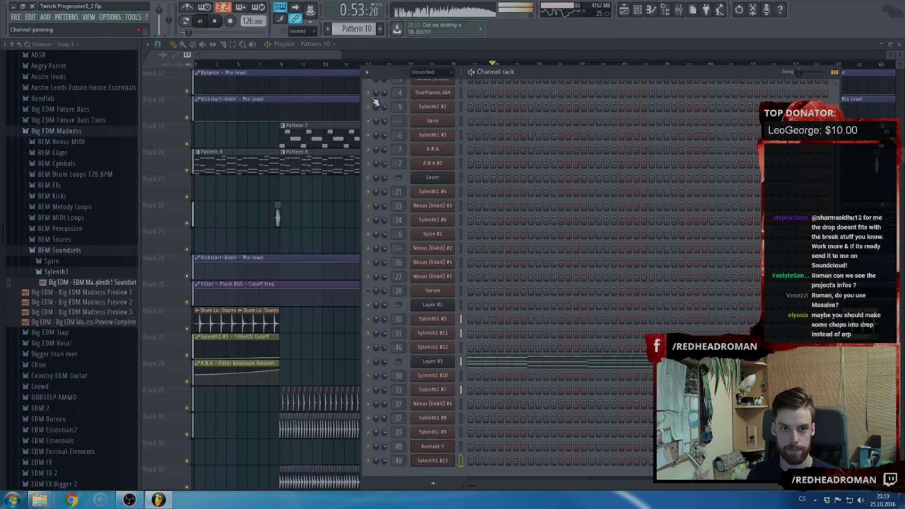
right_click(357, 29)
click(409, 41)
key(Return)
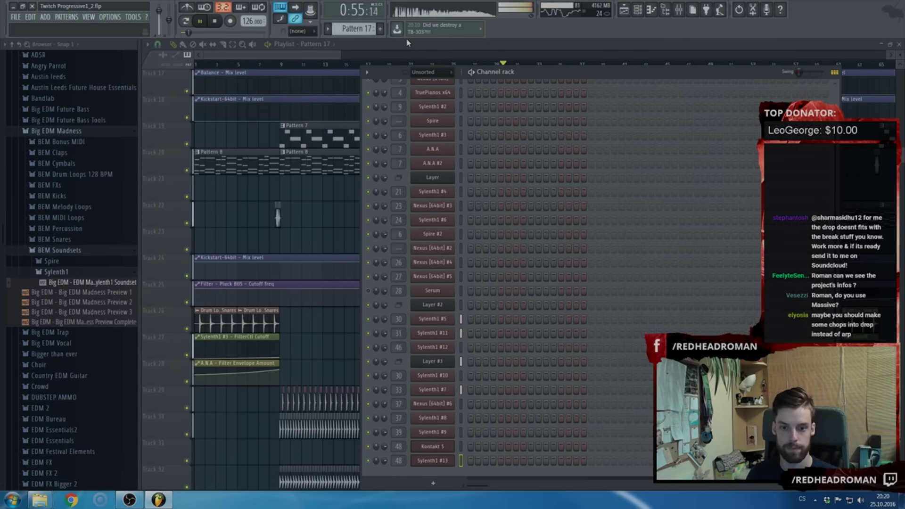
Place Pattern 17 clips on Track 23 from bar 81, moving the short audio clips before bar 81 up to Track 20
key(F6)
scroll(454, 208, down, 3)
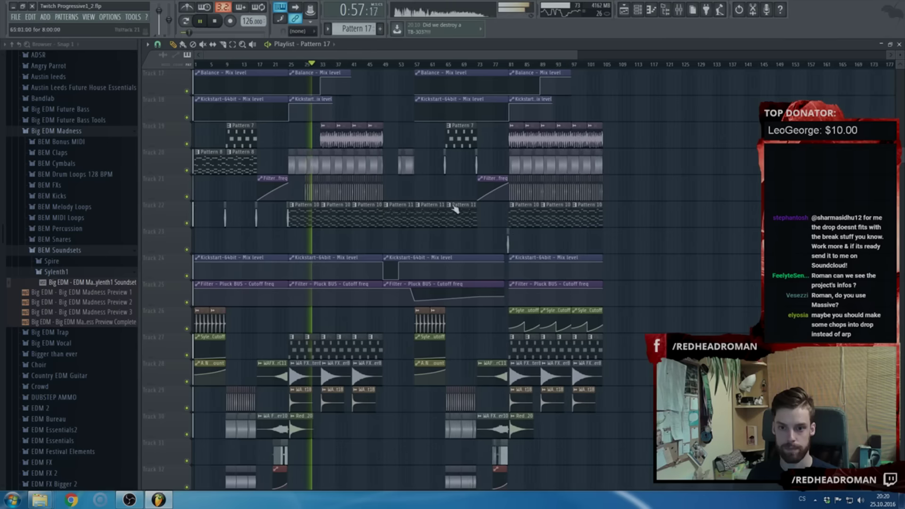
scroll(514, 242, up, 6)
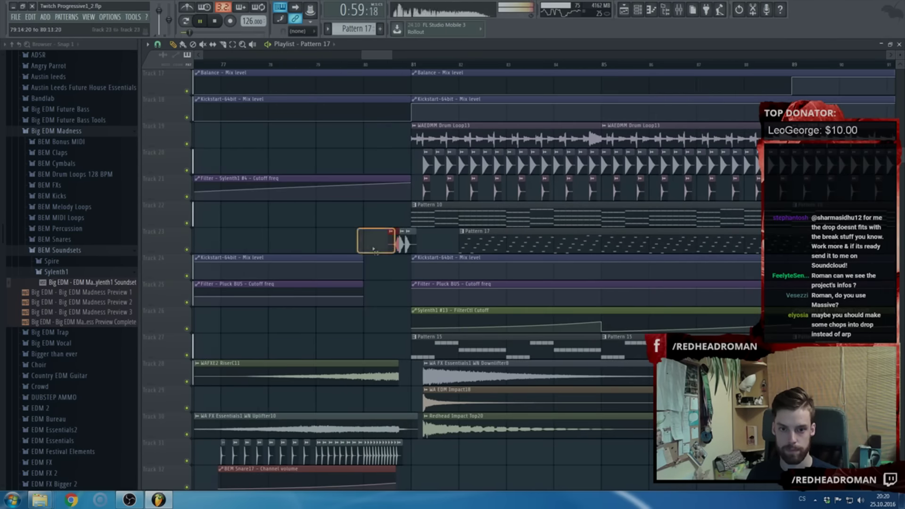
scroll(407, 241, up, 2)
drag(407, 241, 407, 161)
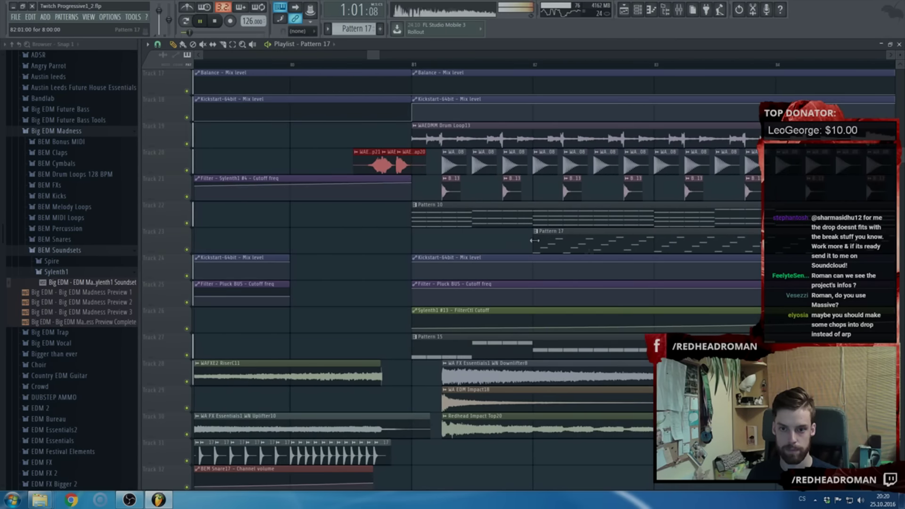
scroll(530, 243, down, 4)
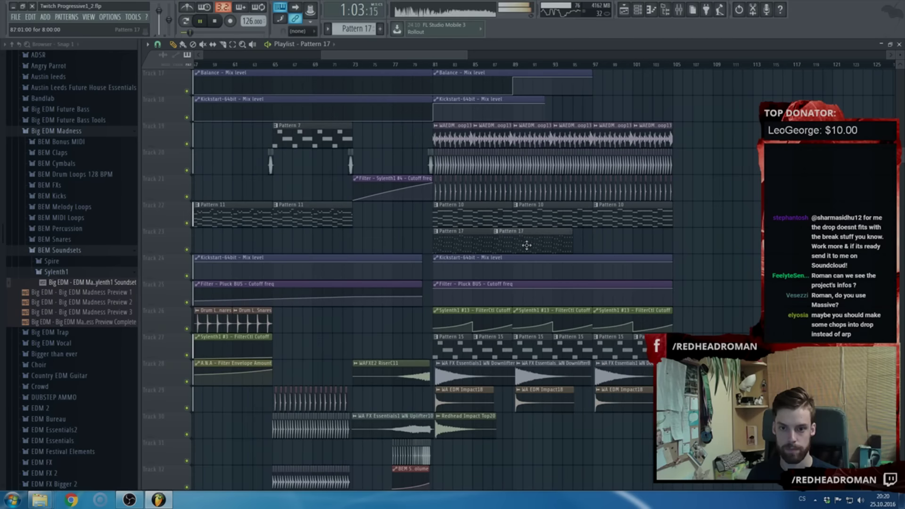
View the project info page with its start date and total working time, and close the settings
click(118, 18)
click(118, 18)
click(118, 18)
click(120, 46)
click(502, 118)
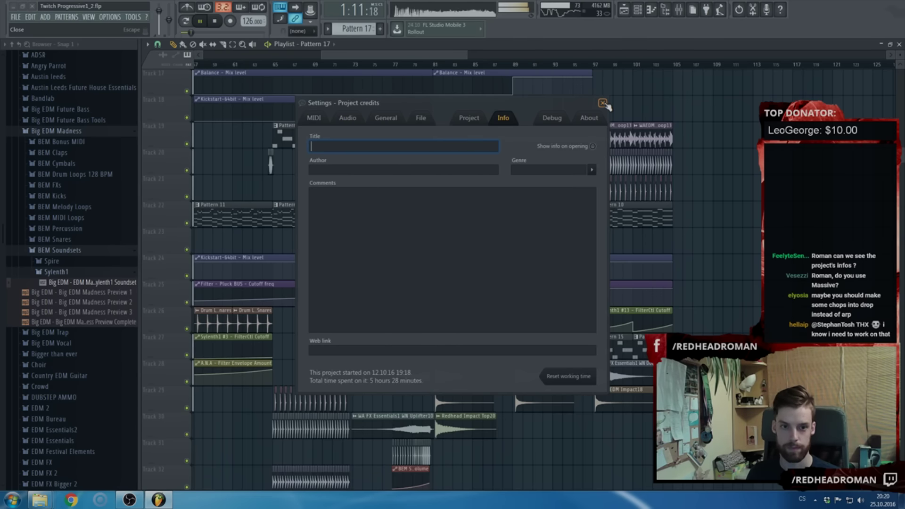
click(603, 103)
Add another Pattern 17 clip at bar 97 on Track 23
scroll(518, 240, up, 3)
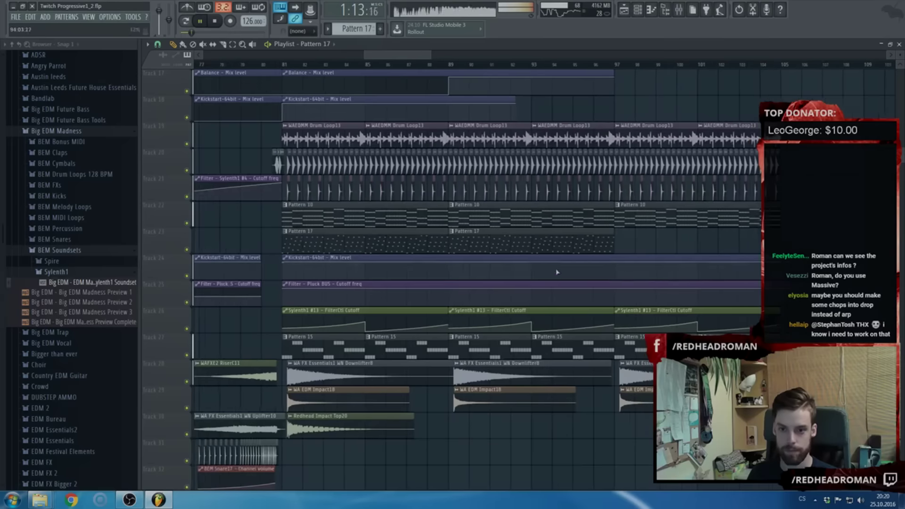
drag(523, 239, 651, 235)
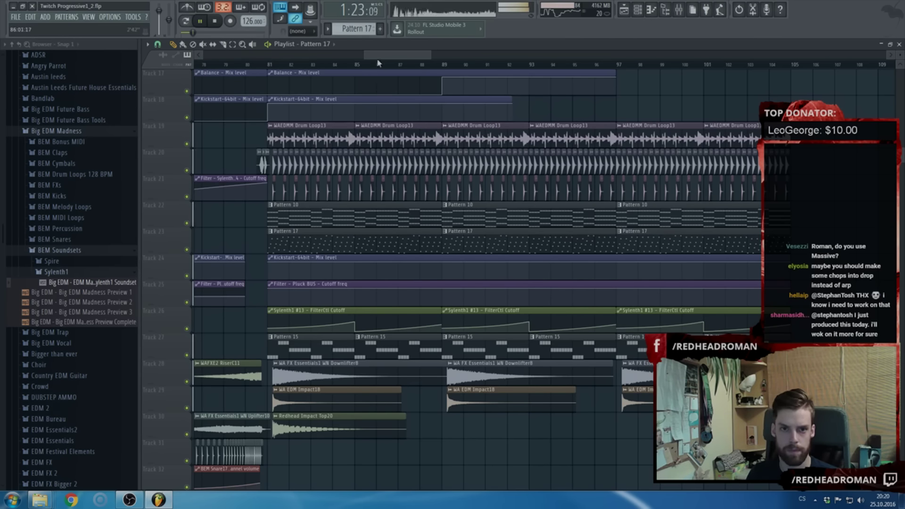
Replay the first drop from about bar 41 and examine its vocal chops and filter automation clips
drag(379, 55, 297, 57)
scroll(284, 92, down, 5)
scroll(277, 146, up, 10)
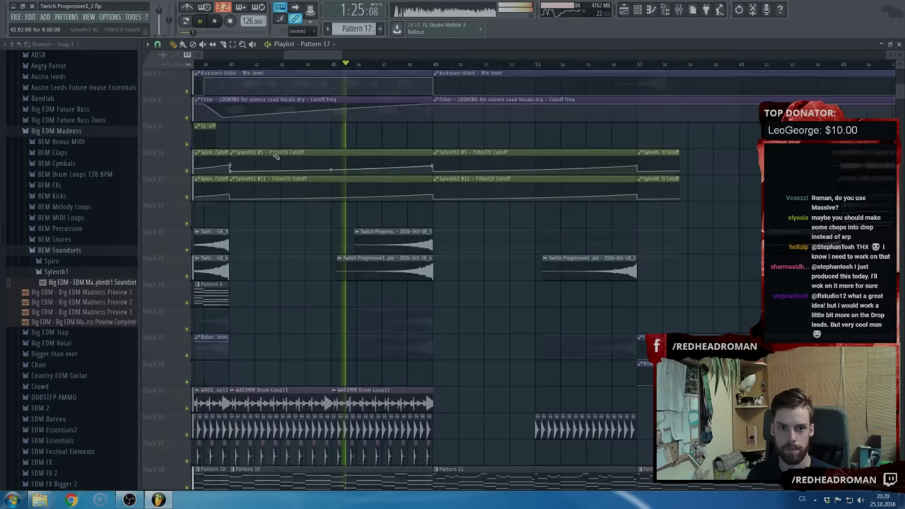
scroll(276, 158, up, 4)
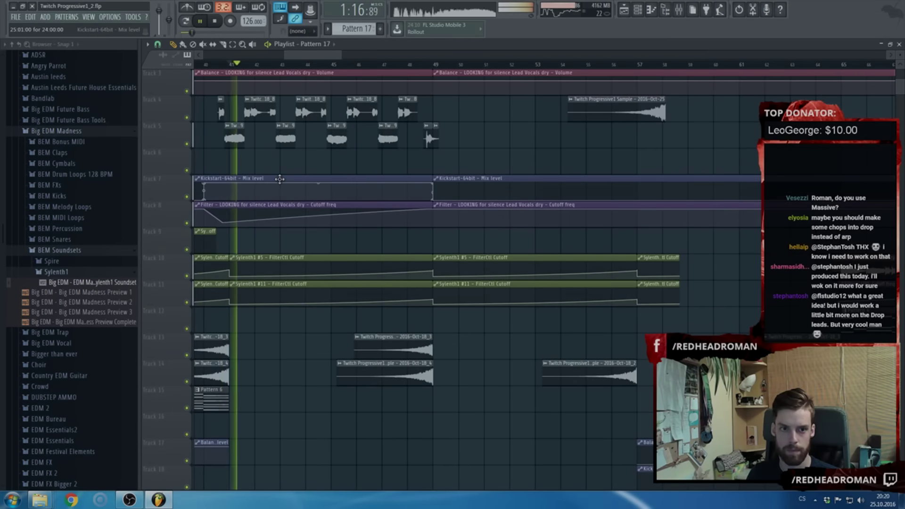
scroll(283, 187, down, 3)
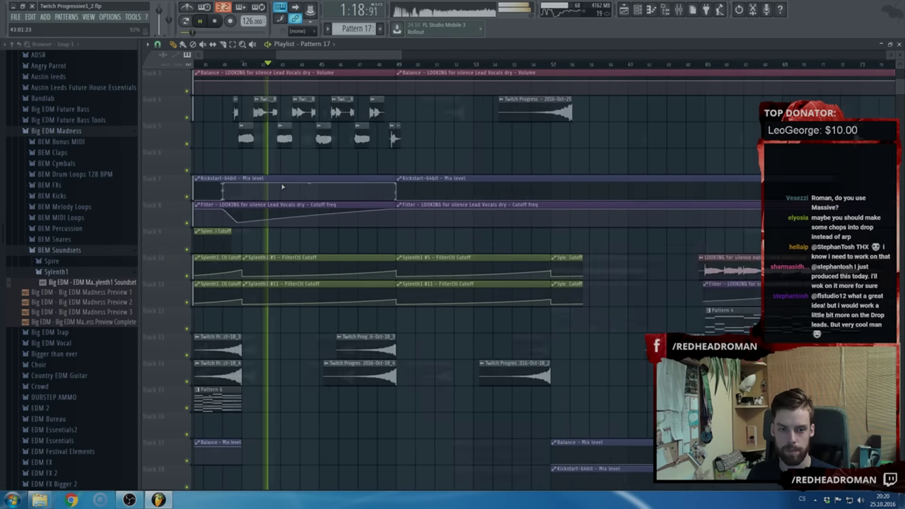
Examine the end of the first drop around bar 49, from the vocal chops through to the FX tracks
scroll(213, 226, up, 2)
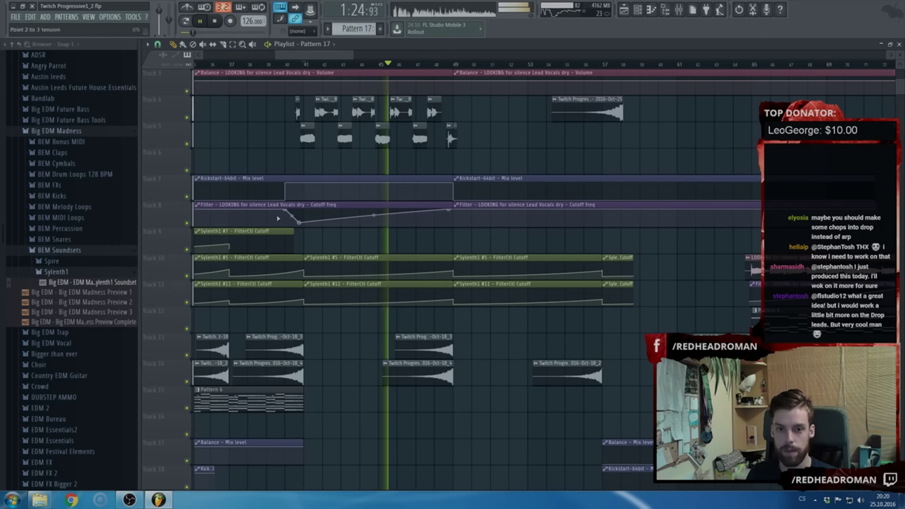
scroll(329, 222, down, 5)
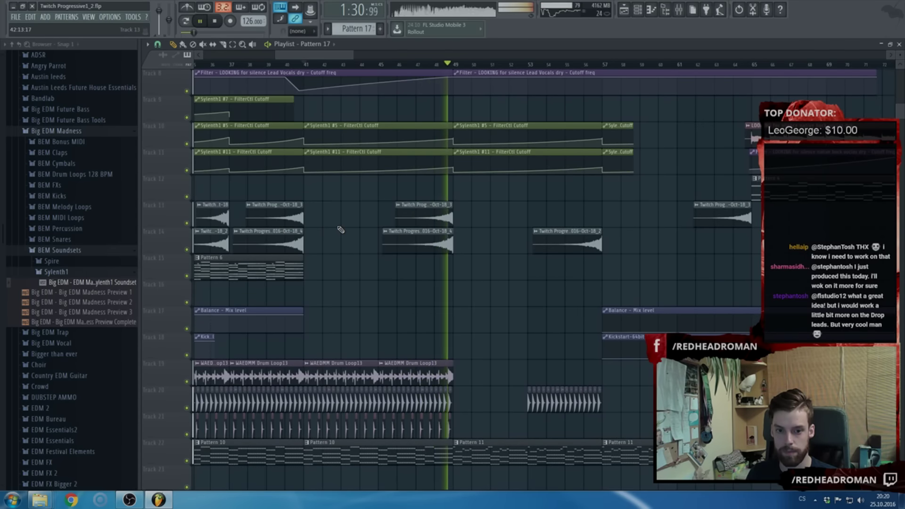
scroll(377, 231, down, 6)
scroll(415, 233, down, 2)
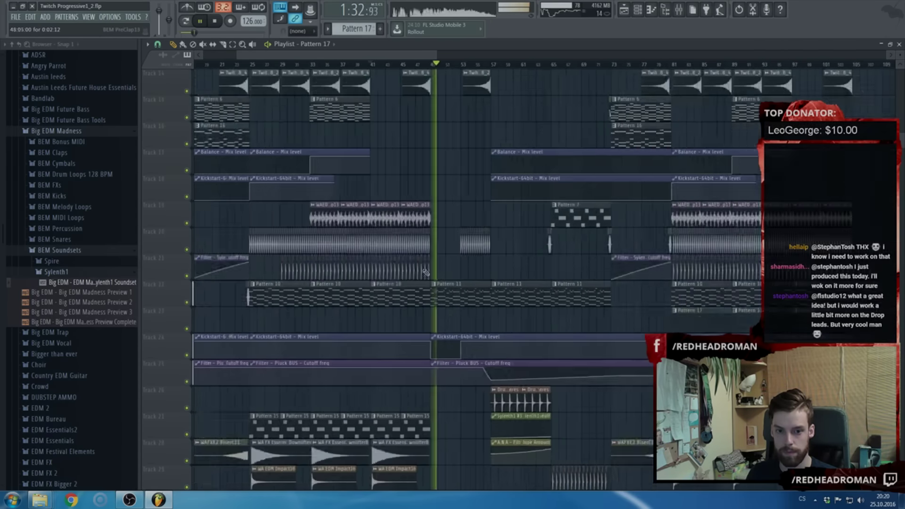
scroll(423, 292, down, 12)
scroll(360, 301, down, 1)
scroll(258, 310, up, 2)
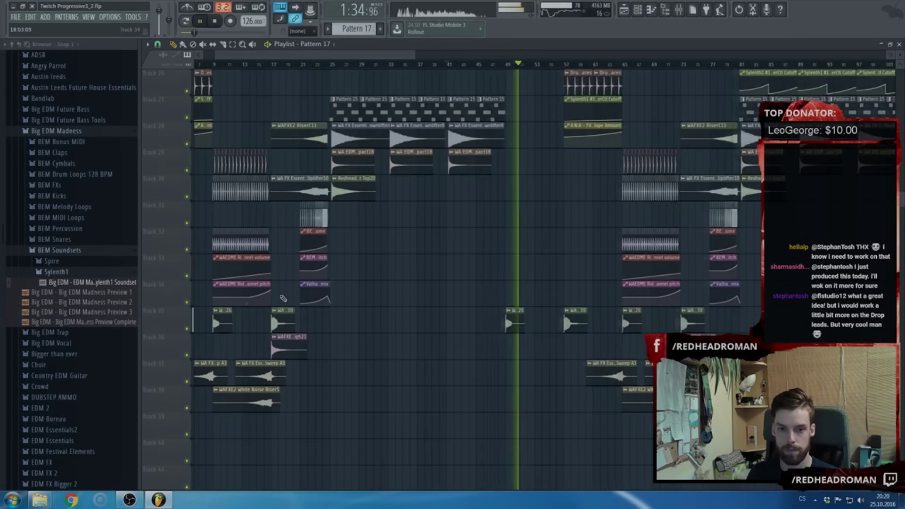
Collapse the BEM Soundsets and Big EDM Madness folders and return to the list of sample packs
click(59, 250)
scroll(66, 287, up, 10)
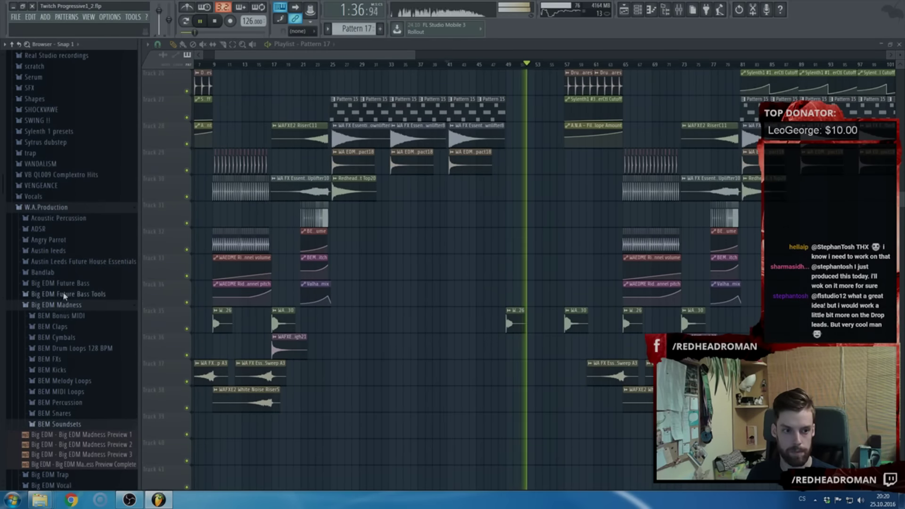
scroll(72, 329, down, 5)
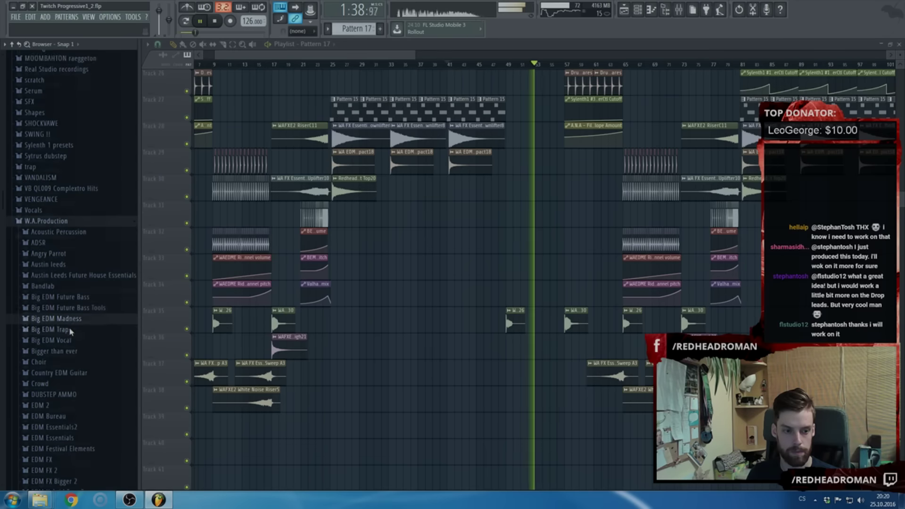
scroll(67, 267, up, 6)
scroll(570, 263, up, 3)
scroll(567, 261, up, 10)
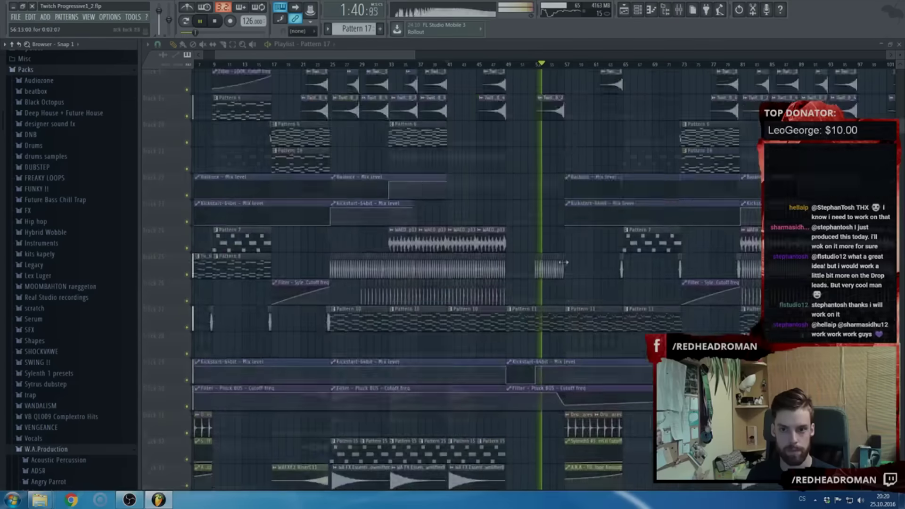
Replace the Track 14 swell before bar 57 with copies of the four Track 13 and 14 swells from bars 33–41, starting at bar 49
scroll(507, 301, up, 4)
drag(404, 349, 275, 323)
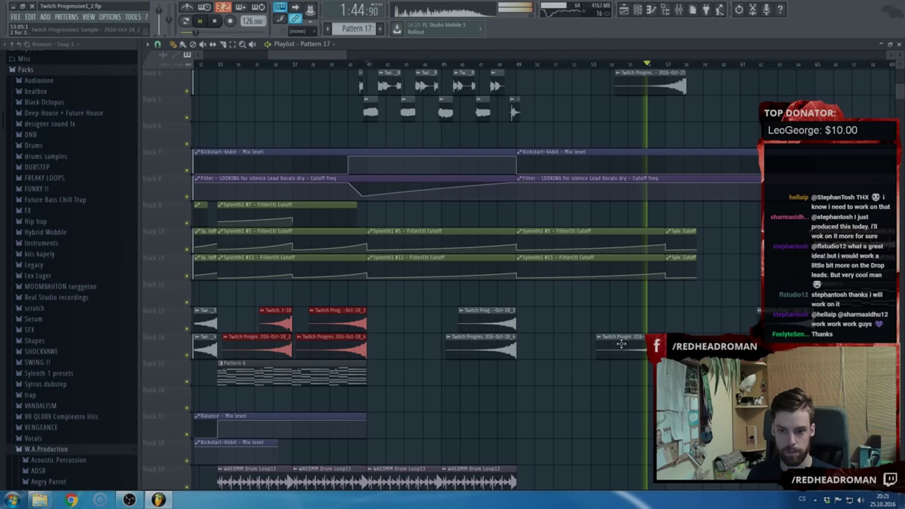
right_click(622, 344)
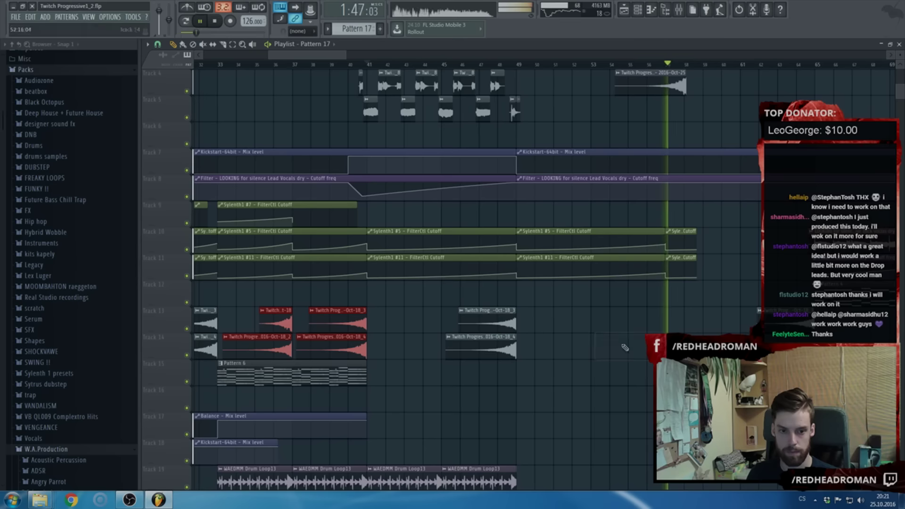
drag(280, 344, 571, 345)
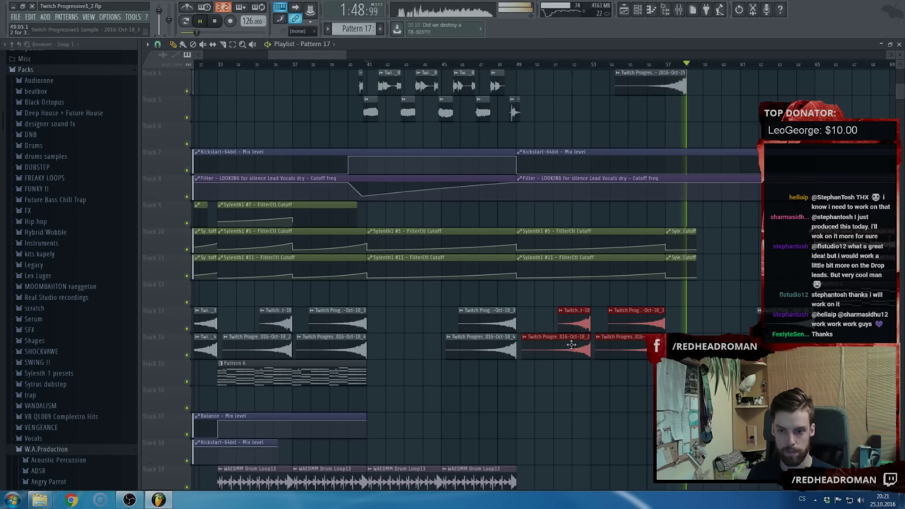
View the channel settings of the 2016-Oct-25 sample clip on Track 4 and close them
scroll(625, 343, up, 3)
double_click(651, 165)
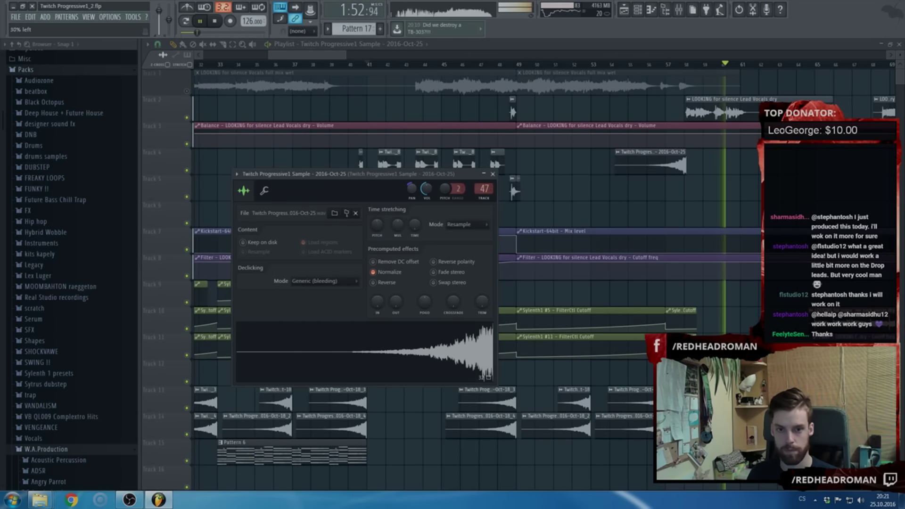
key(Escape)
End the lead vocal volume automation on Track 3 at bar 57 and delete the trial automation copy placed after it
scroll(479, 242, down, 4)
scroll(480, 242, down, 5)
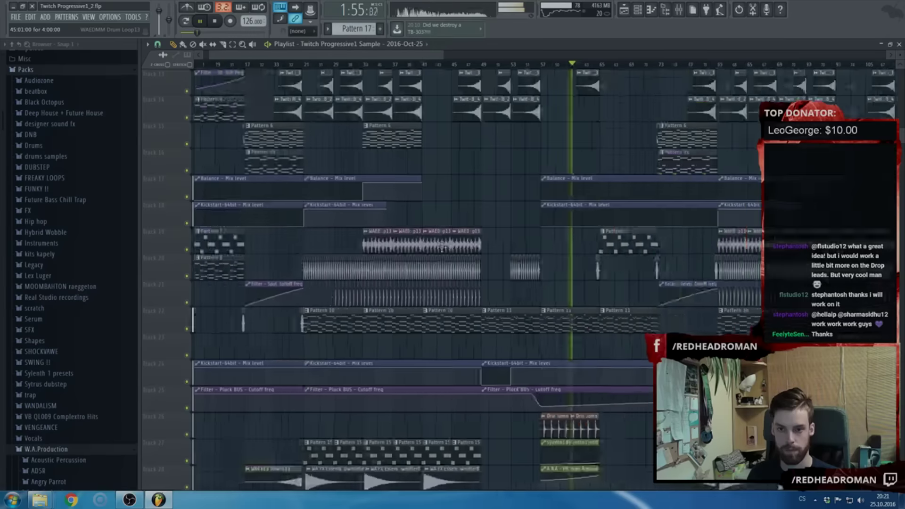
scroll(476, 243, up, 7)
scroll(355, 244, down, 2)
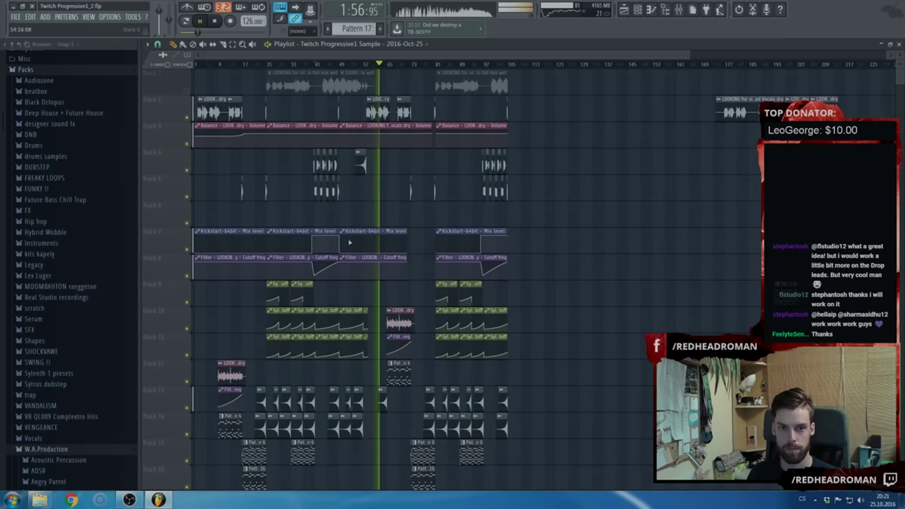
scroll(299, 198, up, 2)
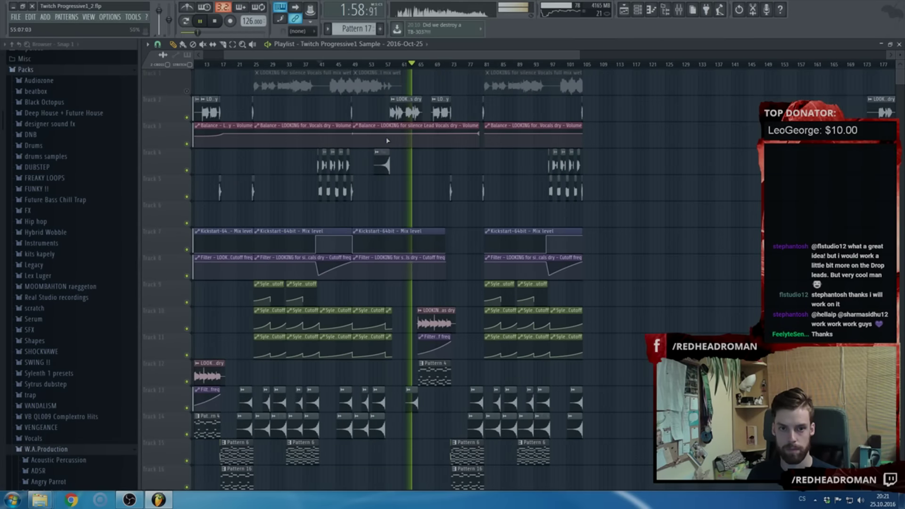
drag(289, 125, 418, 123)
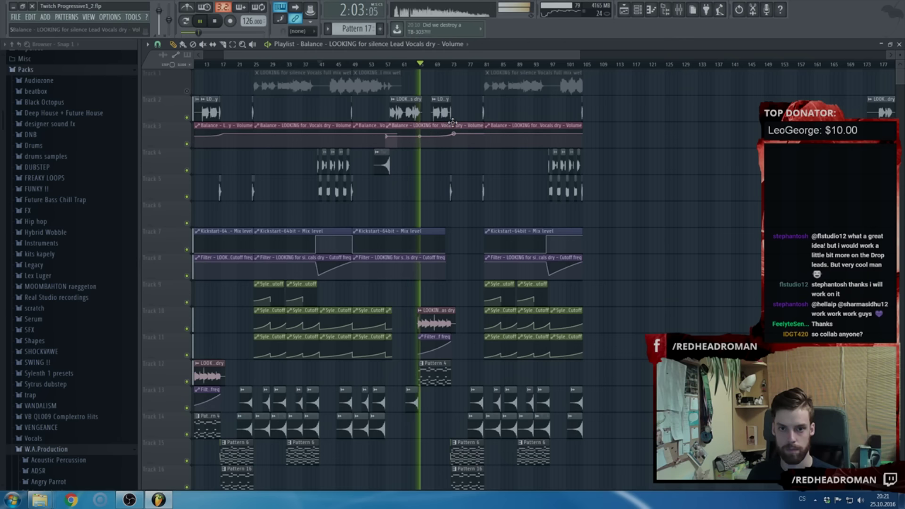
scroll(385, 126, up, 2)
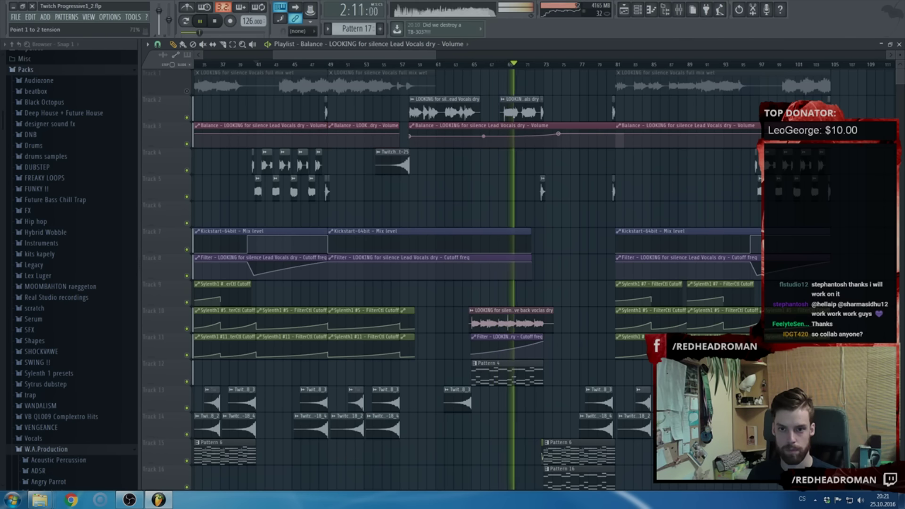
scroll(483, 137, down, 2)
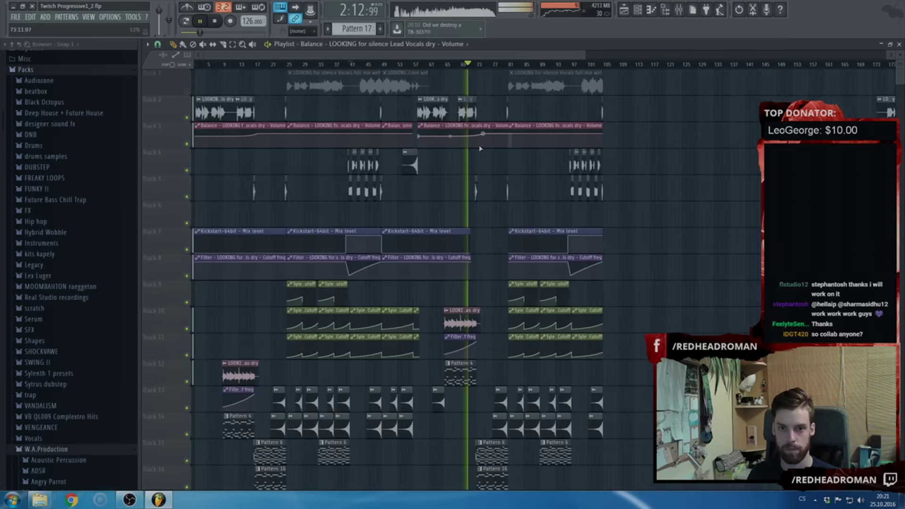
right_click(418, 133)
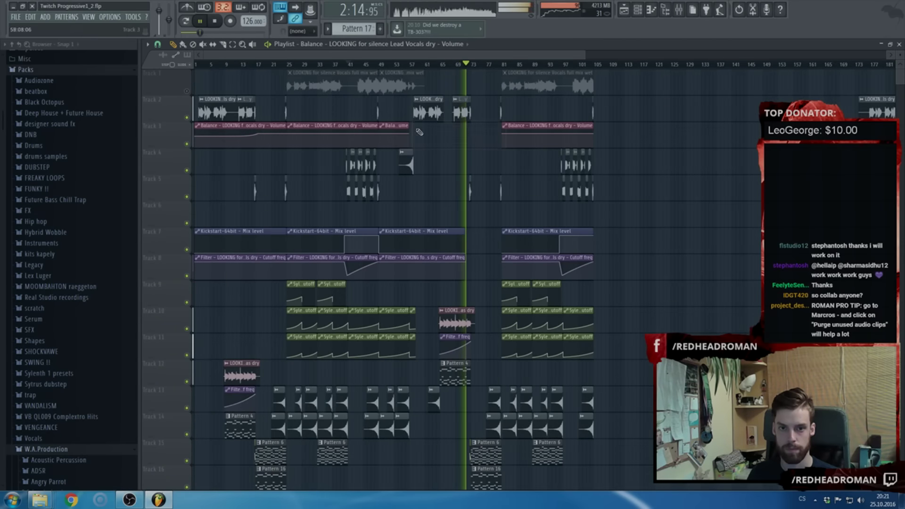
Open the White Noise folder of the EDM FX Bigger 2 sample pack
scroll(483, 144, down, 10)
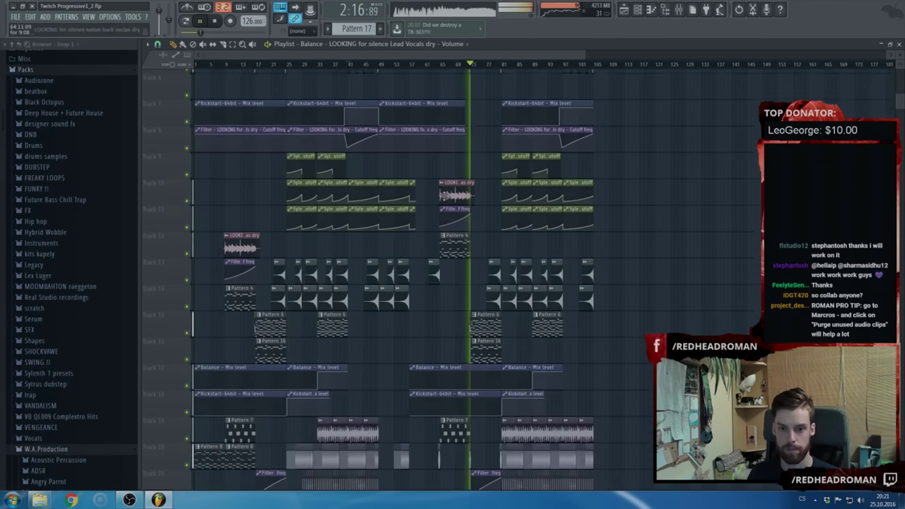
scroll(286, 251, up, 2)
scroll(288, 251, down, 2)
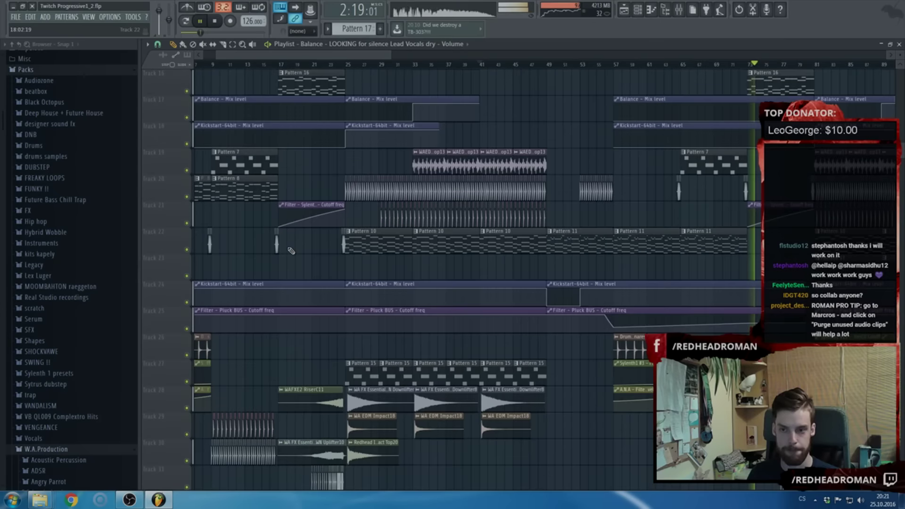
scroll(290, 249, down, 6)
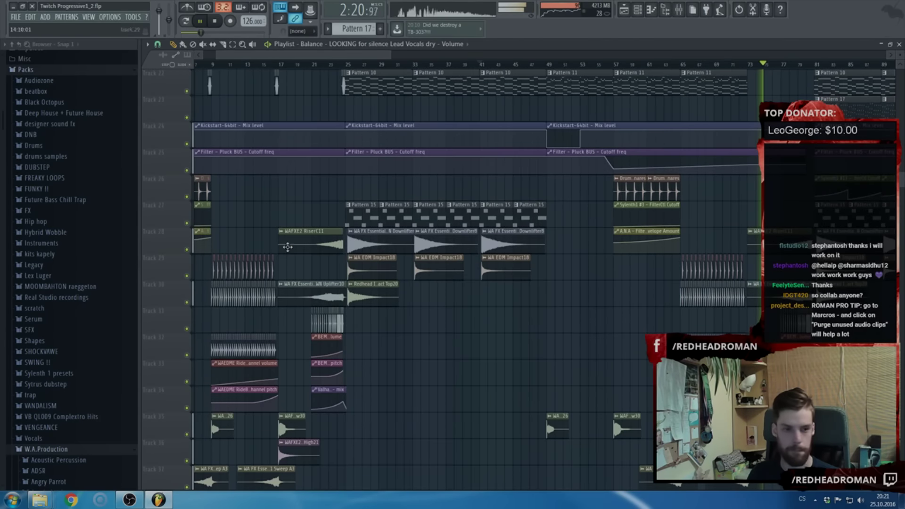
scroll(60, 310, down, 12)
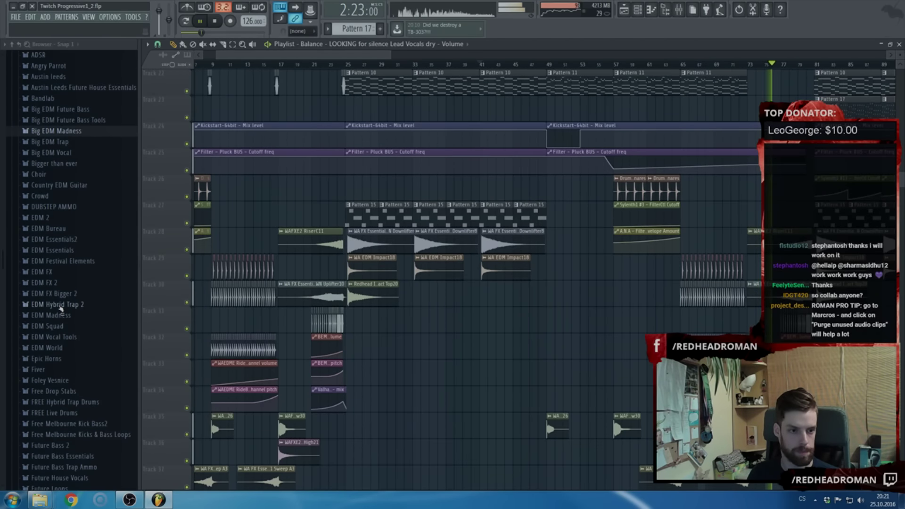
click(79, 295)
scroll(79, 306, down, 1)
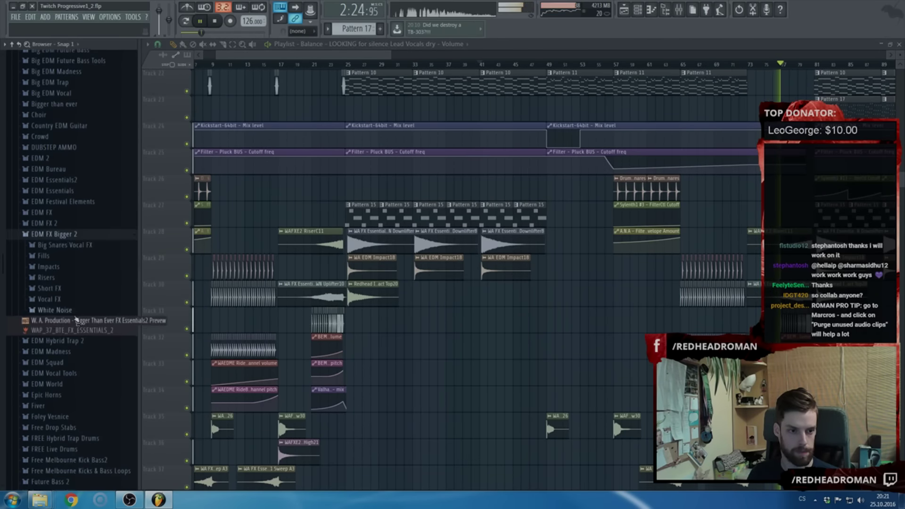
click(79, 314)
Place WAFXE2 White Noise Riser4 on Track 30 starting at bar 41
scroll(79, 316, down, 2)
scroll(79, 318, down, 4)
click(105, 307)
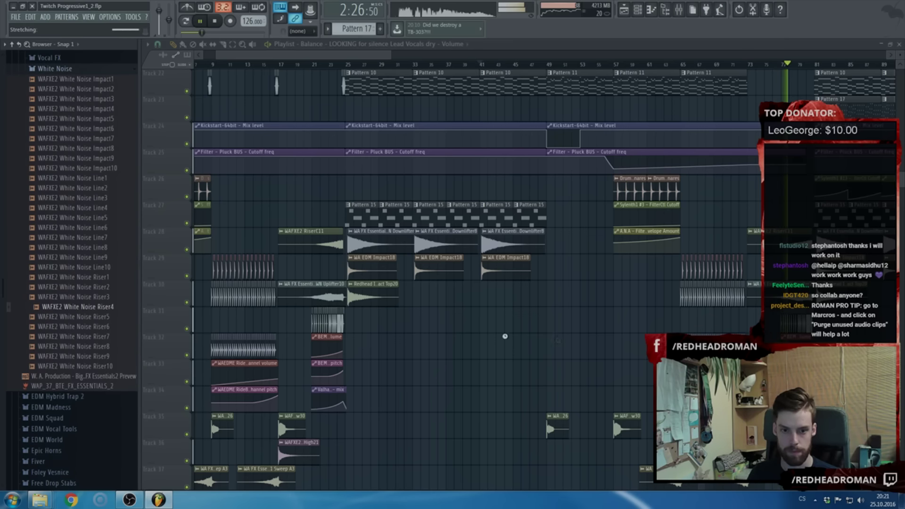
drag(523, 296, 481, 297)
scroll(481, 297, up, 5)
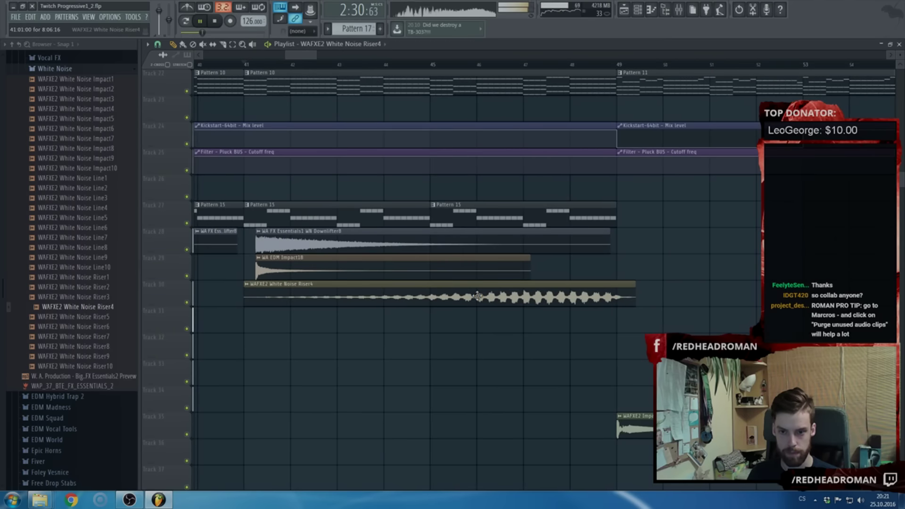
Change the playlist snap and shift the White Noise Riser4 clip to start at 41:03:00, then replay the drop's end
scroll(571, 297, up, 3)
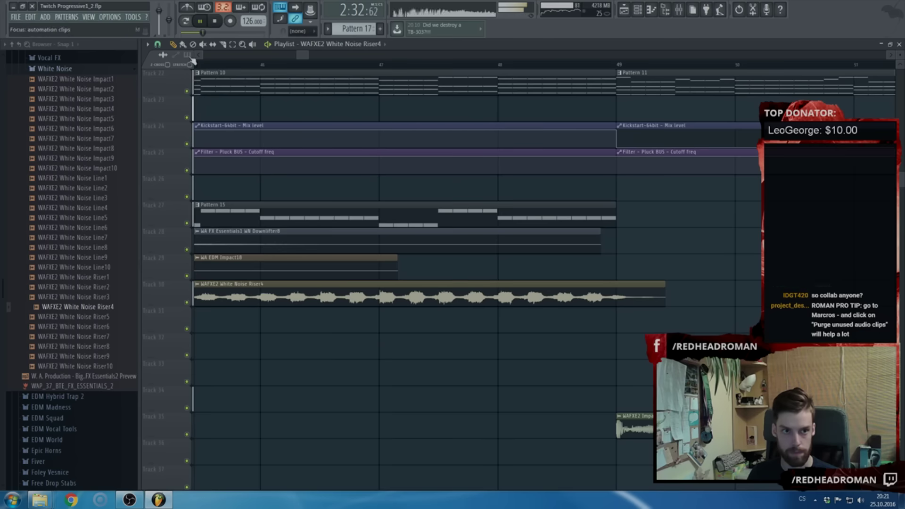
click(157, 44)
click(175, 152)
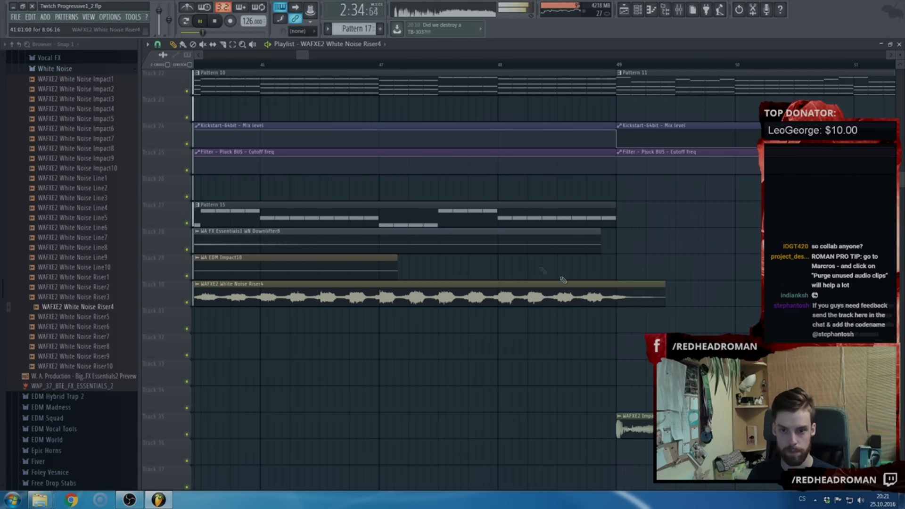
drag(594, 289, 606, 289)
scroll(529, 263, down, 3)
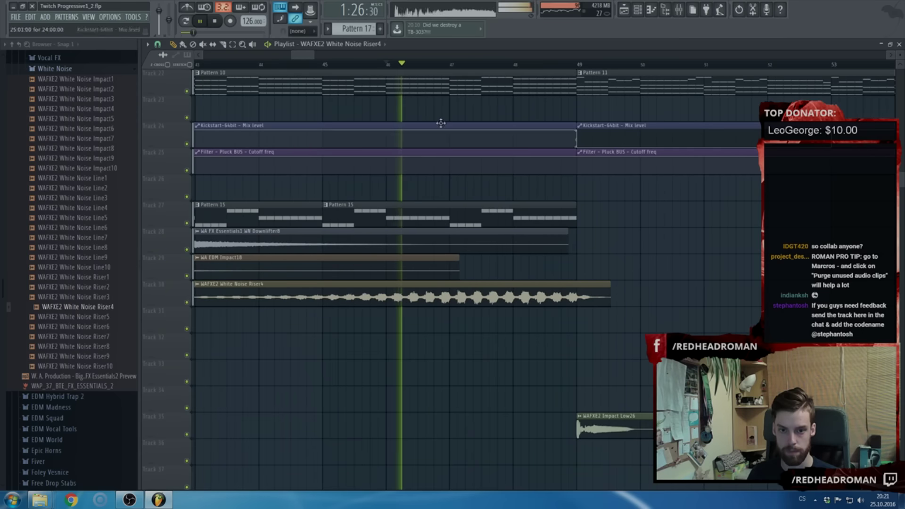
Route the White Noise Riser4 channel to a free mixer track and close its settings and the mixer
double_click(477, 299)
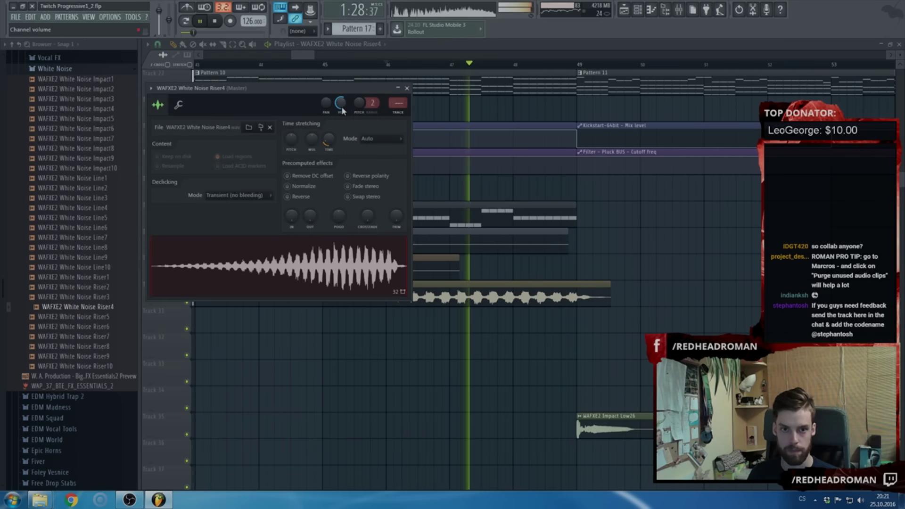
key(ctrl+l)
key(Escape)
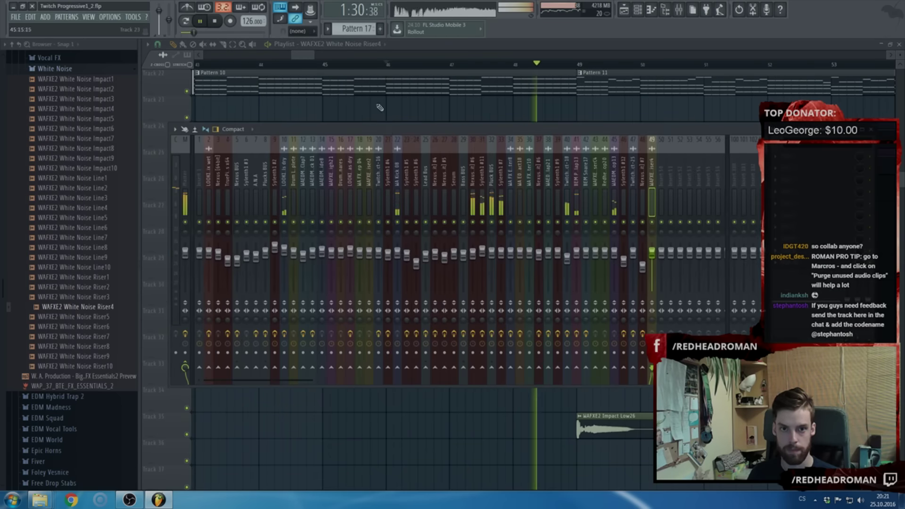
key(F9)
Stop playback and add a copy of the White Noise Riser4 clip at bar 97 on Track 30
scroll(377, 273, down, 4)
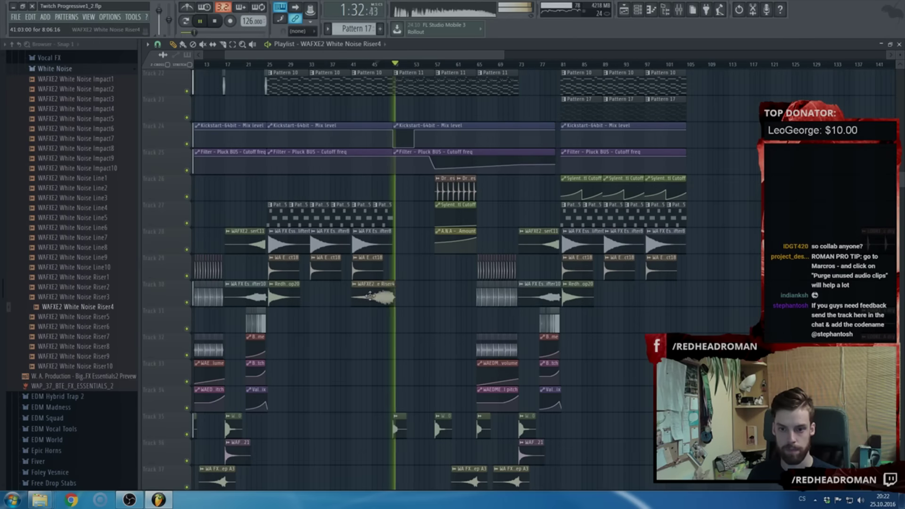
scroll(432, 417, up, 4)
key(space)
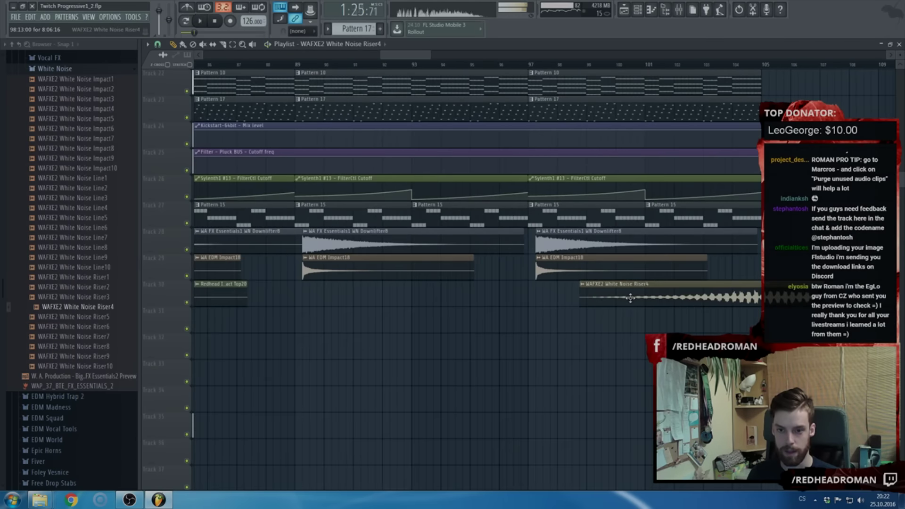
scroll(660, 296, up, 2)
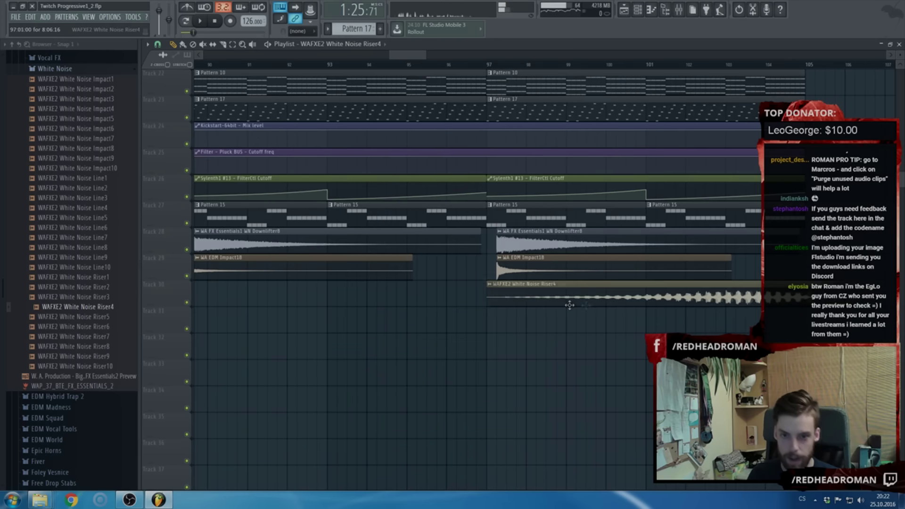
scroll(573, 303, up, 3)
Examine the break between bars 57 and 81 across the pattern, automation and drum tracks
scroll(716, 292, down, 4)
scroll(636, 255, up, 4)
scroll(504, 198, down, 3)
scroll(302, 199, up, 2)
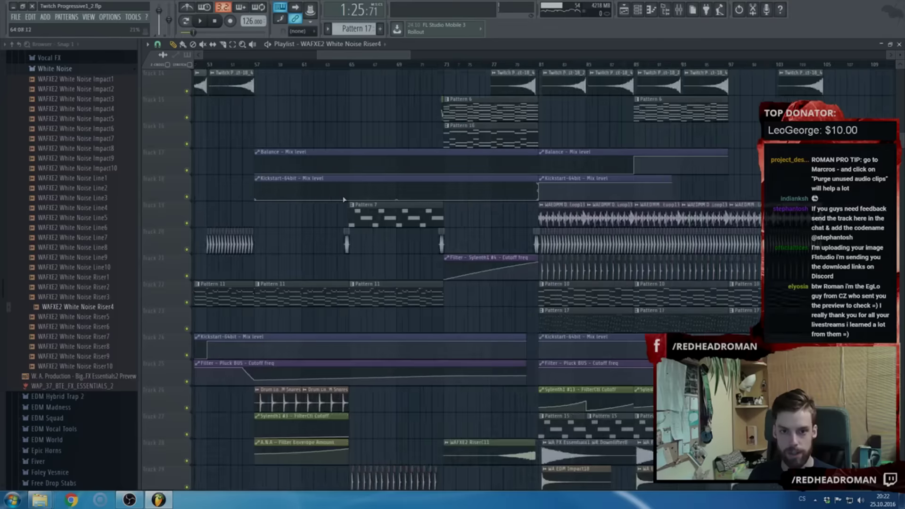
scroll(344, 199, down, 3)
scroll(377, 197, up, 3)
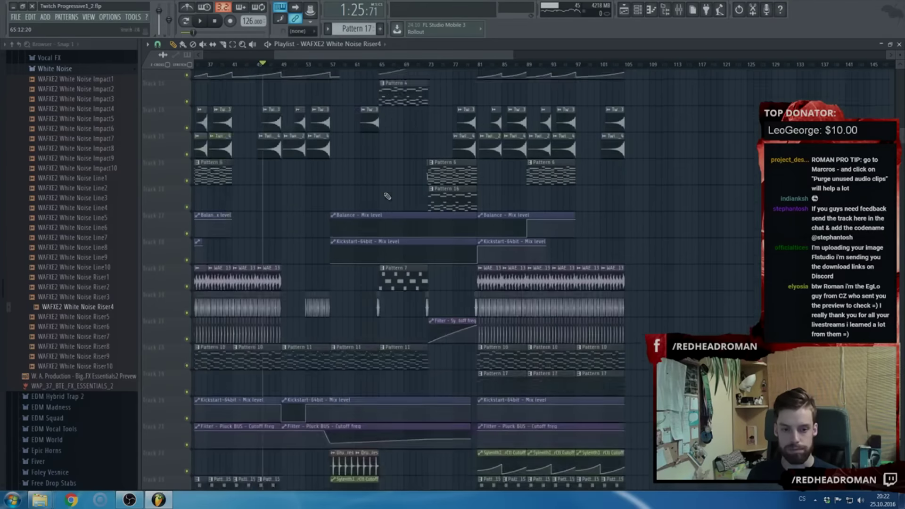
Examine the automation, vocal and sample tracks from the first drop through the break
scroll(387, 196, down, 5)
scroll(261, 200, up, 3)
scroll(660, 198, down, 1)
scroll(289, 209, up, 5)
scroll(289, 209, up, 6)
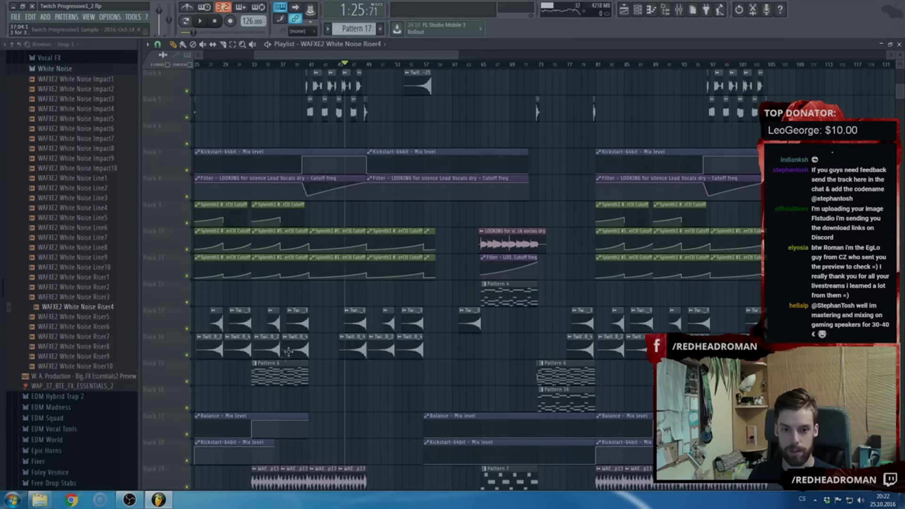
scroll(288, 351, down, 3)
scroll(419, 265, up, 5)
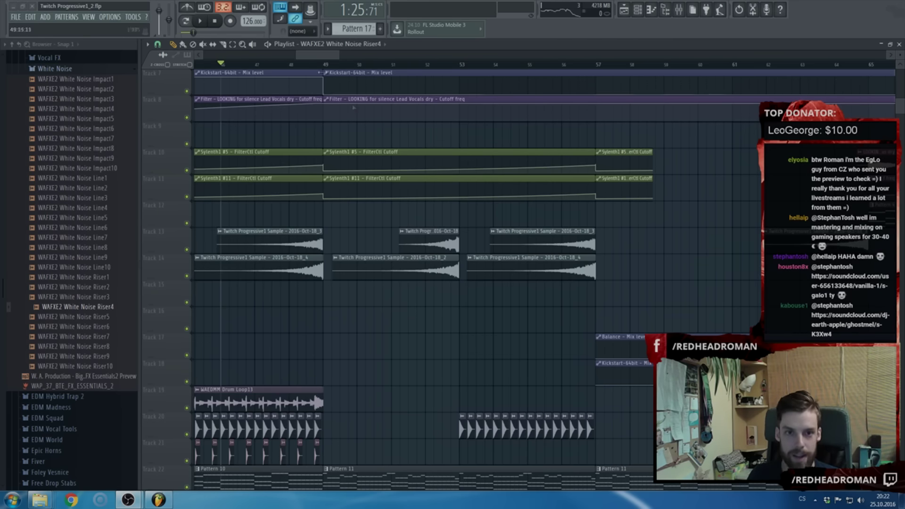
Play the arrangement from about bar 46 into the break, reviewing the swell, drum, pattern and automation tracks
key(space)
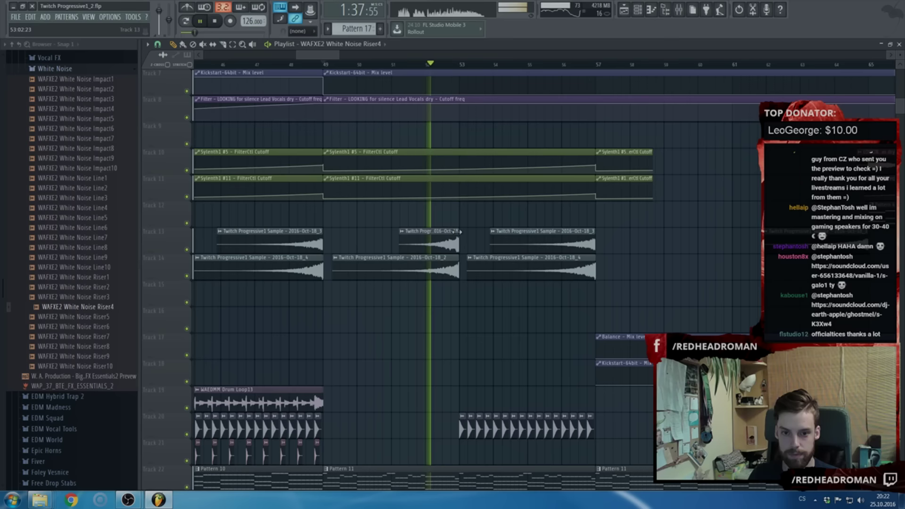
scroll(492, 238, down, 5)
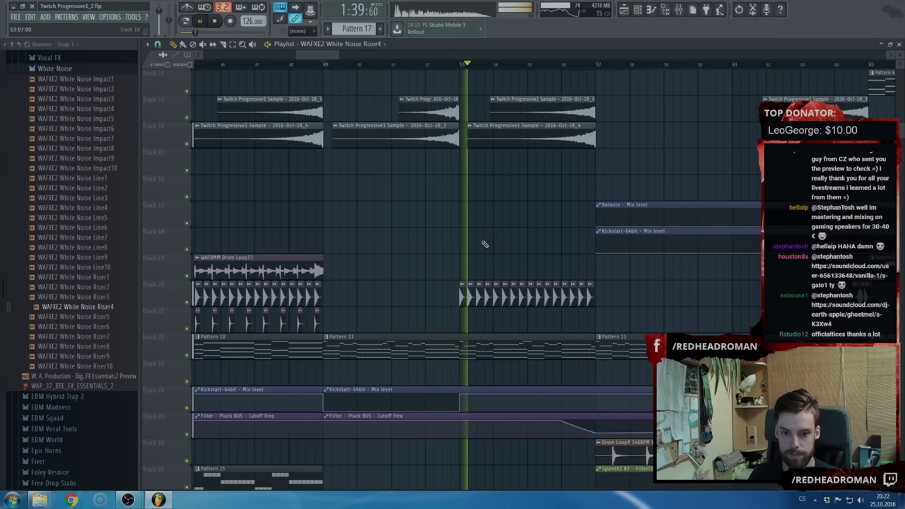
scroll(481, 254, down, 2)
scroll(479, 254, down, 4)
scroll(477, 253, down, 3)
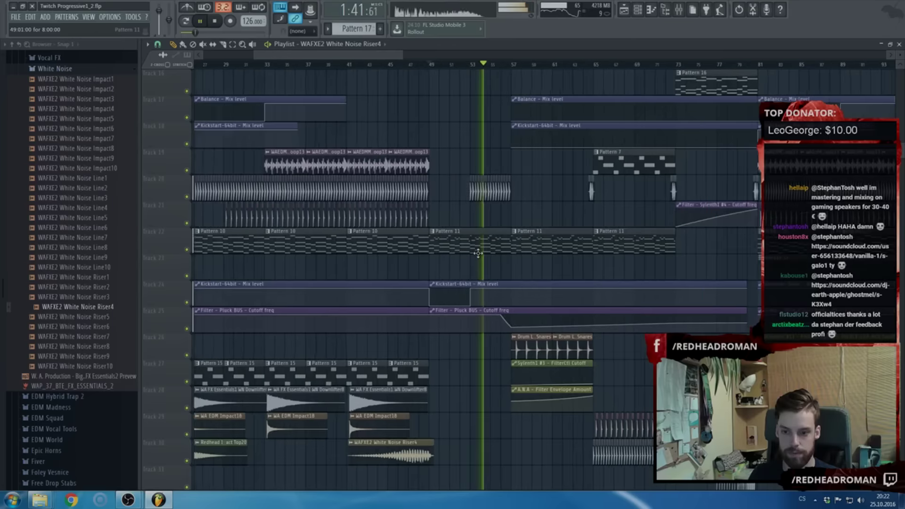
scroll(613, 282, down, 6)
scroll(617, 303, up, 6)
scroll(617, 303, up, 4)
scroll(533, 280, up, 6)
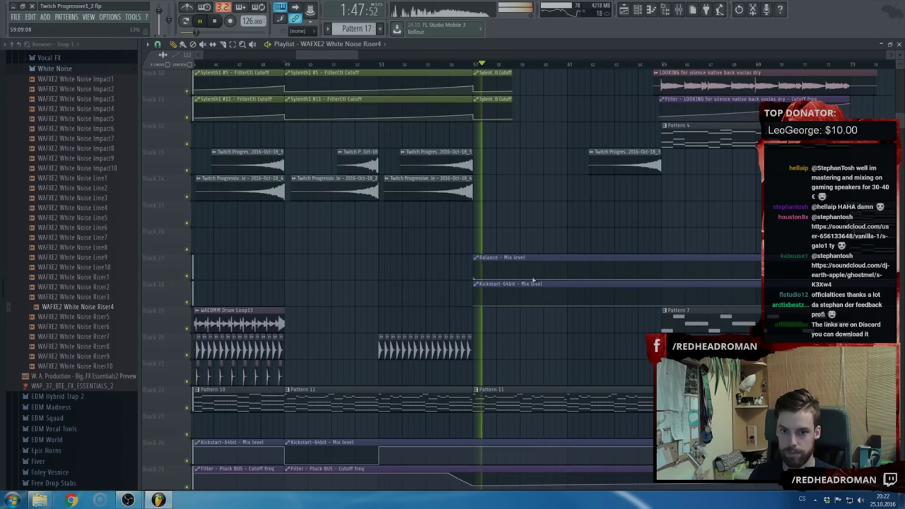
scroll(533, 275, down, 1)
scroll(534, 276, down, 3)
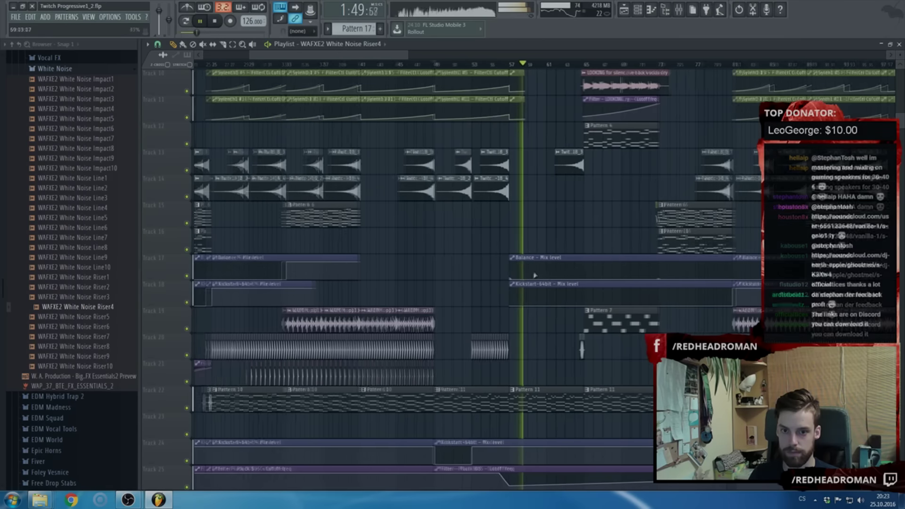
scroll(608, 274, up, 2)
scroll(605, 274, up, 9)
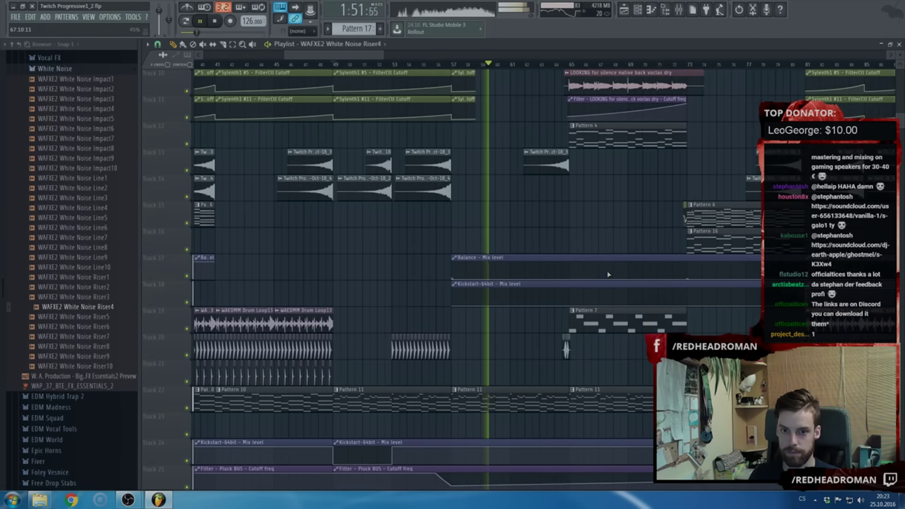
Copy the 79% value of the lead vocals volume automation point near bar 17 and paste it onto the point near bar 57
scroll(602, 274, down, 5)
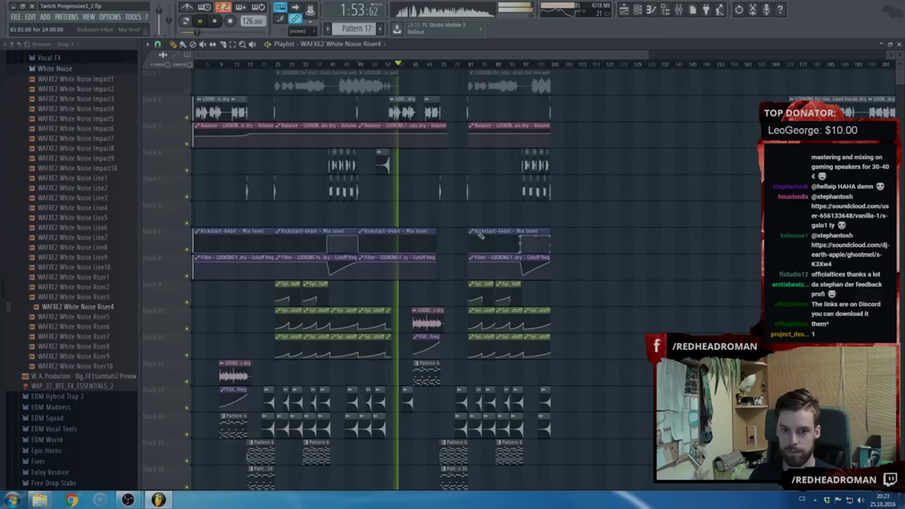
scroll(391, 127, up, 3)
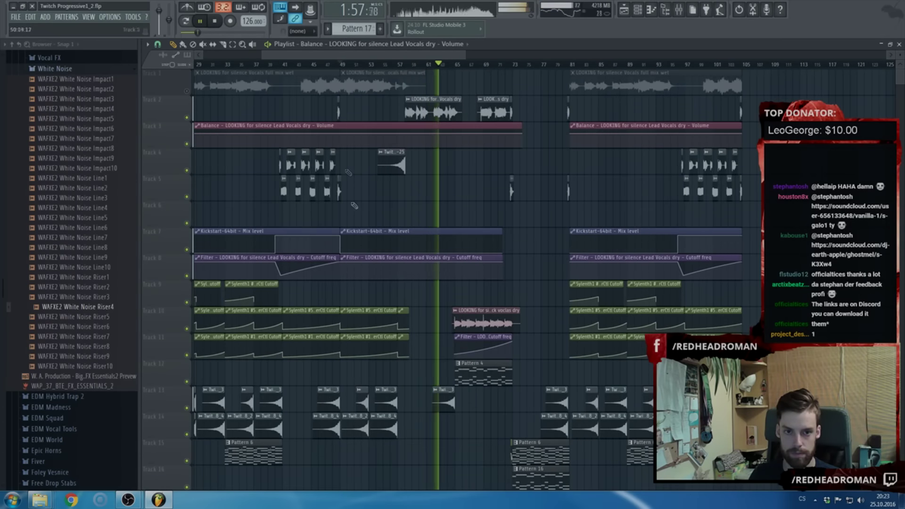
scroll(341, 118, up, 3)
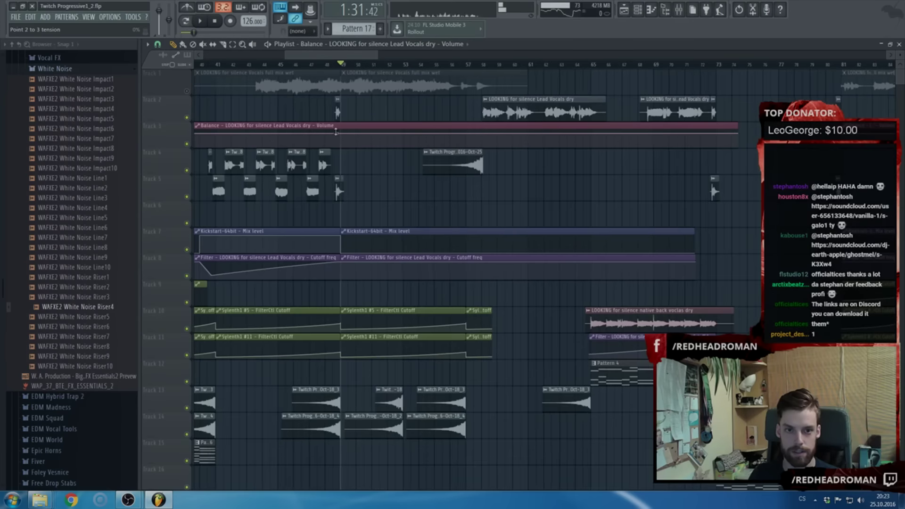
scroll(341, 148, up, 3)
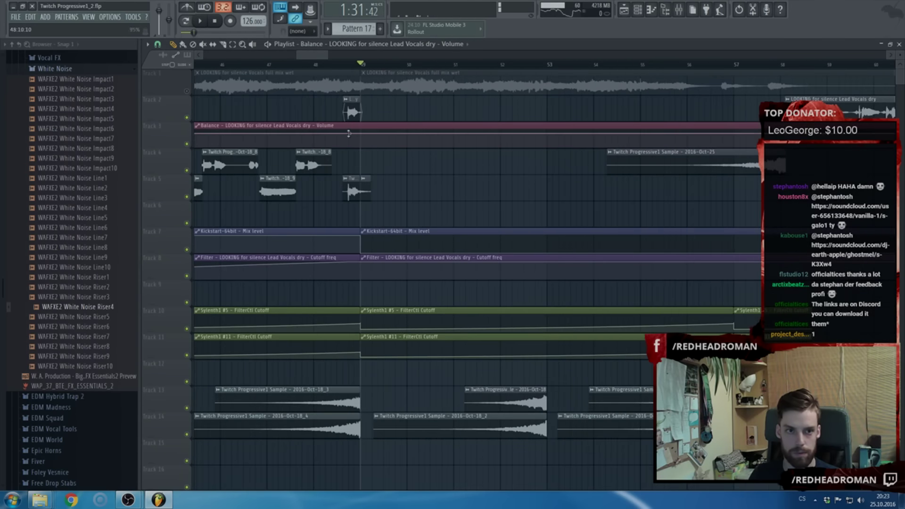
scroll(350, 136, up, 3)
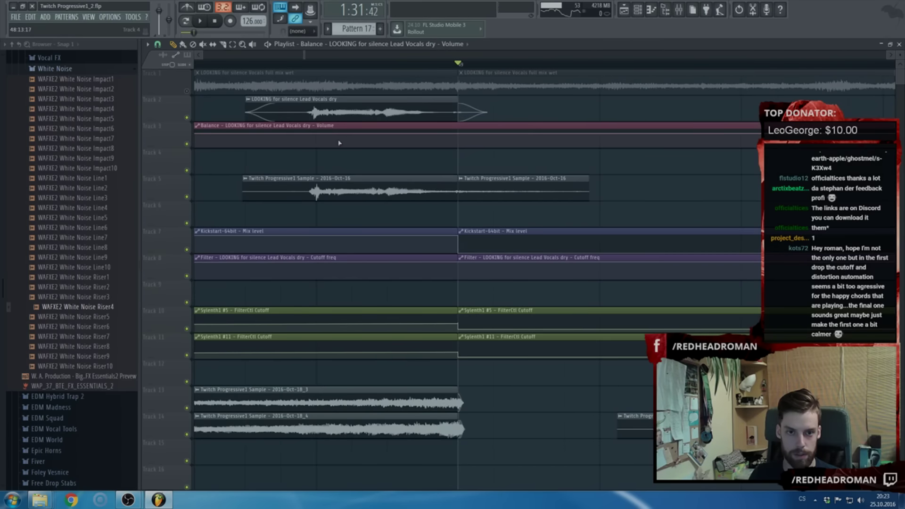
scroll(333, 134, down, 8)
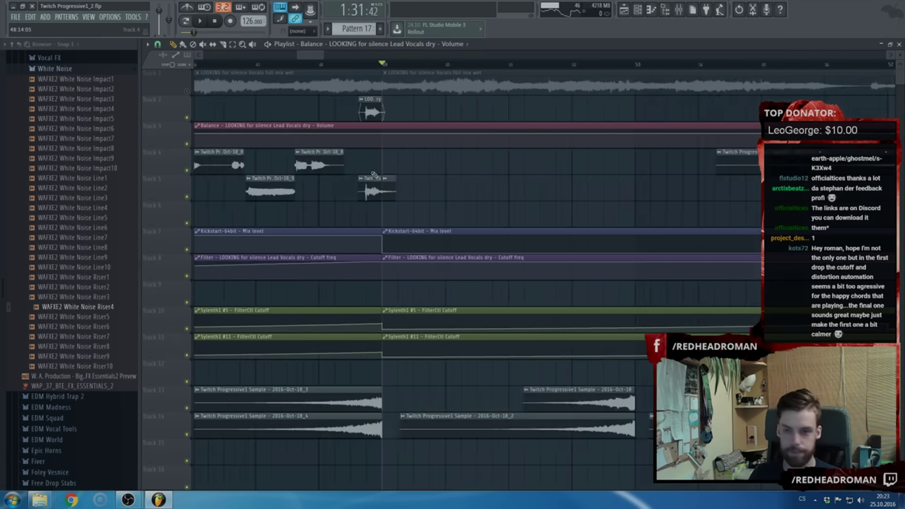
right_click(281, 135)
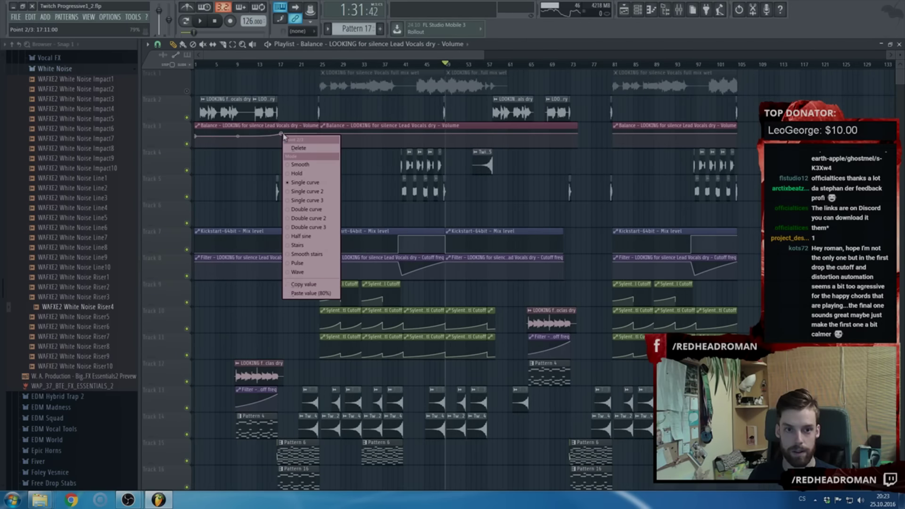
click(324, 285)
scroll(347, 161, up, 3)
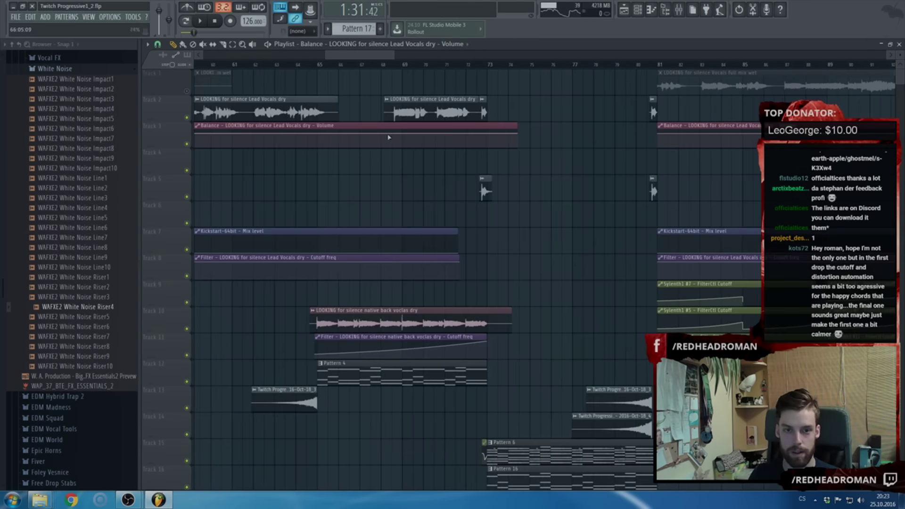
scroll(348, 162, up, 4)
right_click(340, 135)
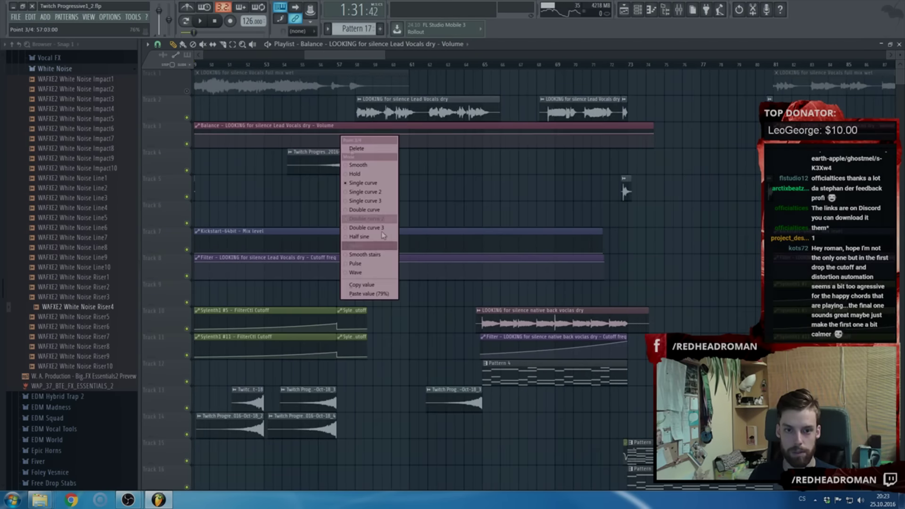
click(374, 294)
Add a slightly lower point at bar 58 in the lead vocals volume automation, where the break vocal starts
scroll(380, 125, up, 4)
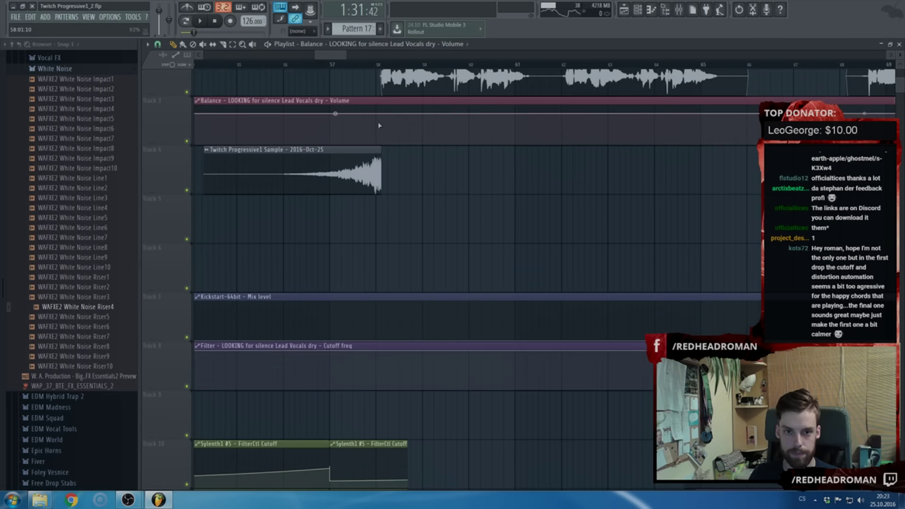
scroll(380, 123, down, 2)
scroll(374, 125, up, 2)
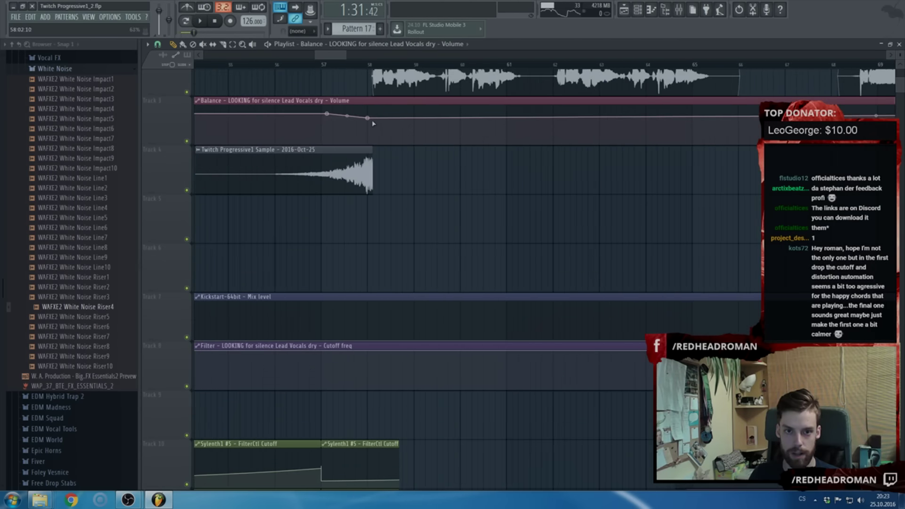
scroll(369, 118, down, 4)
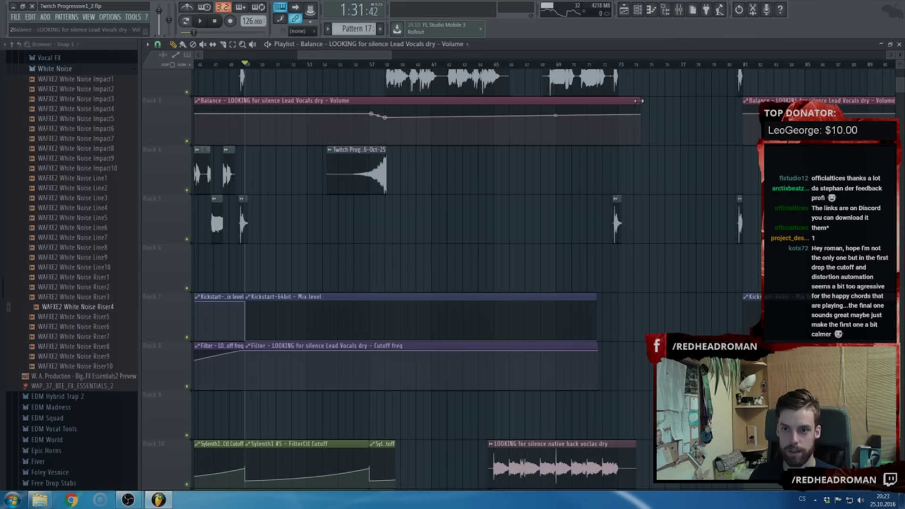
Extend the lead vocals volume automation clip to about bar 80 and paste 79% onto its point near bar 75
drag(638, 100, 734, 101)
right_click(664, 116)
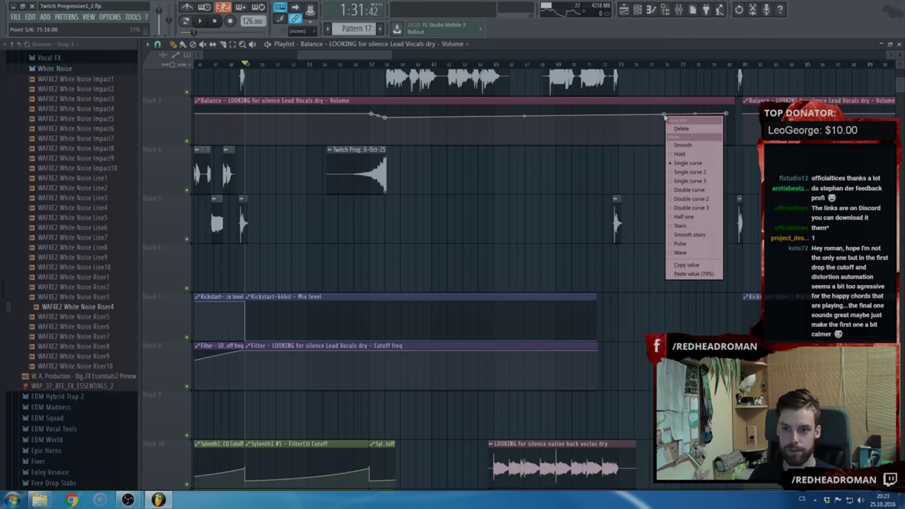
click(674, 274)
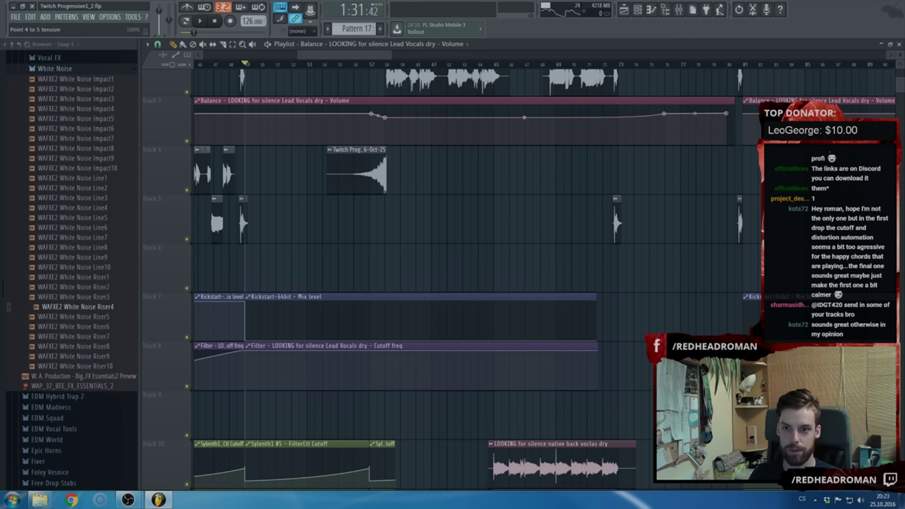
Play the start of the break from about bar 58 to check the lead vocal level, and stop playback
key(space)
scroll(434, 124, down, 4)
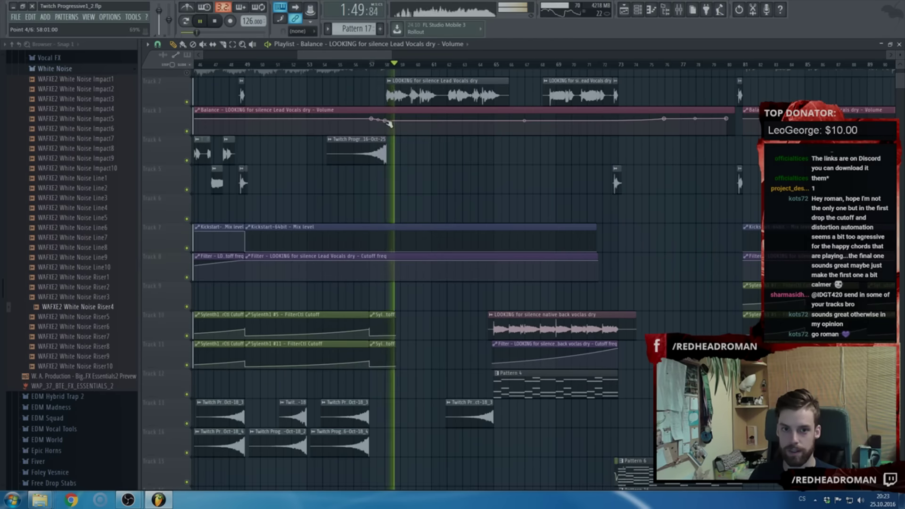
scroll(436, 125, up, 3)
scroll(418, 138, down, 1)
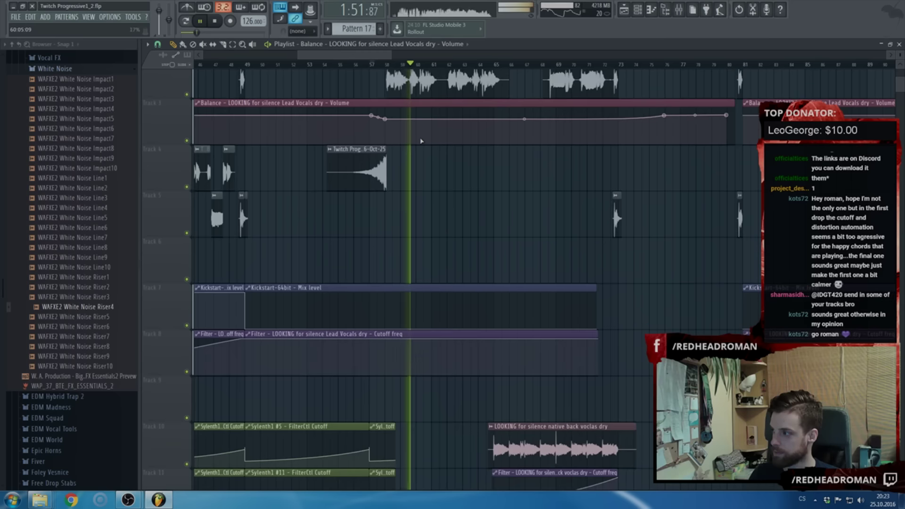
key(space)
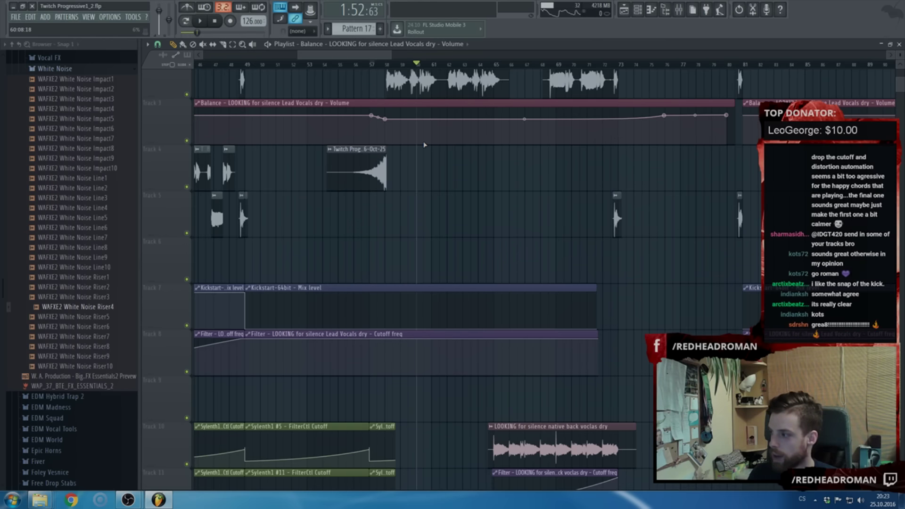
Play the first drop from bar 25, reviewing its Sylenth1 cutoff automation, swells, patterns and drums
scroll(416, 163, down, 8)
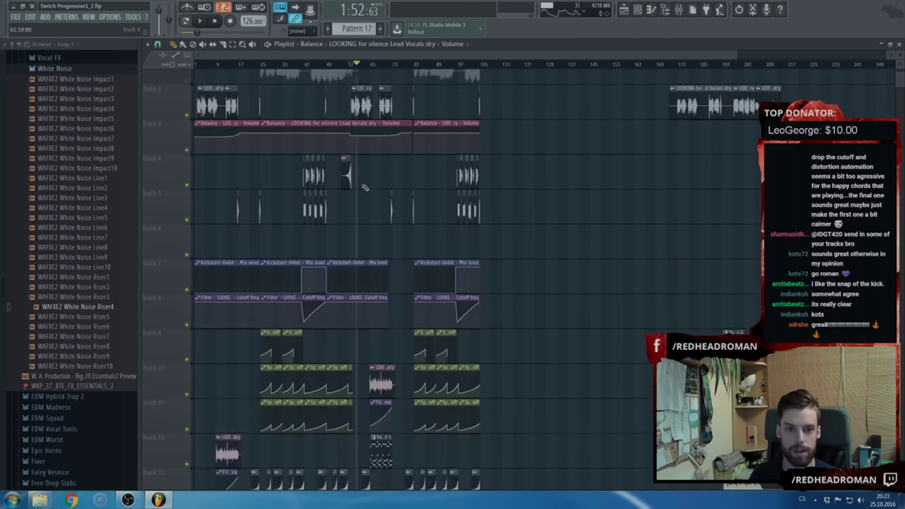
scroll(308, 193, up, 7)
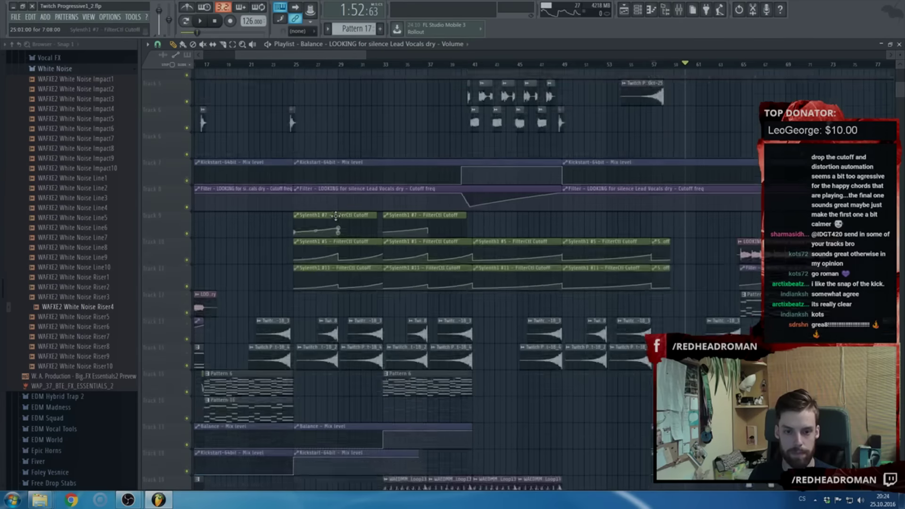
scroll(311, 241, up, 4)
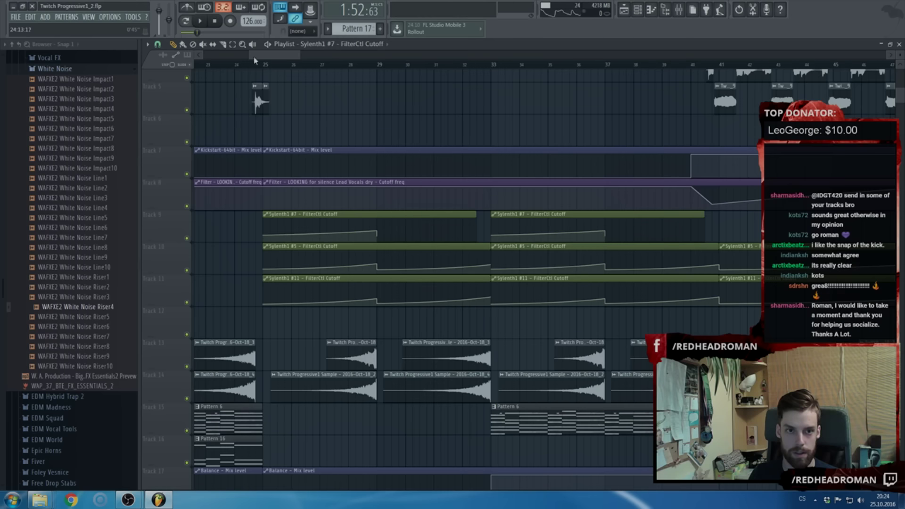
key(space)
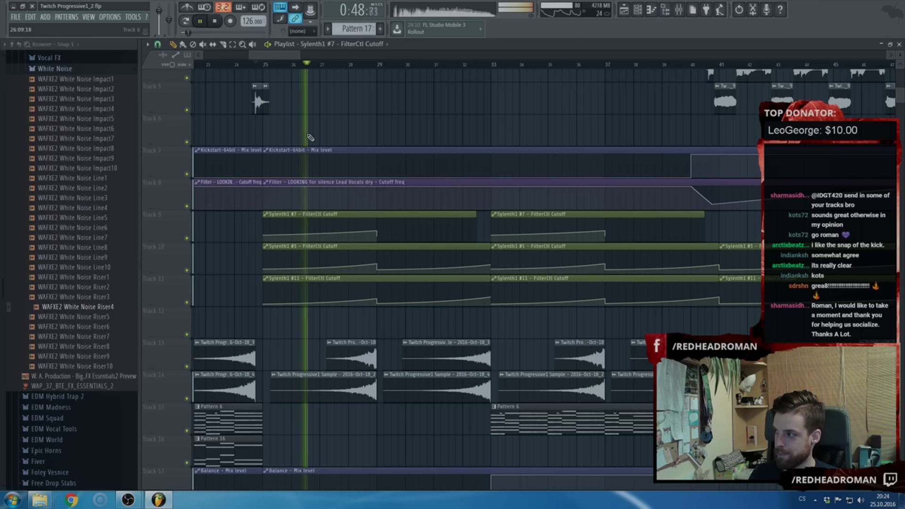
key(space)
key(space)
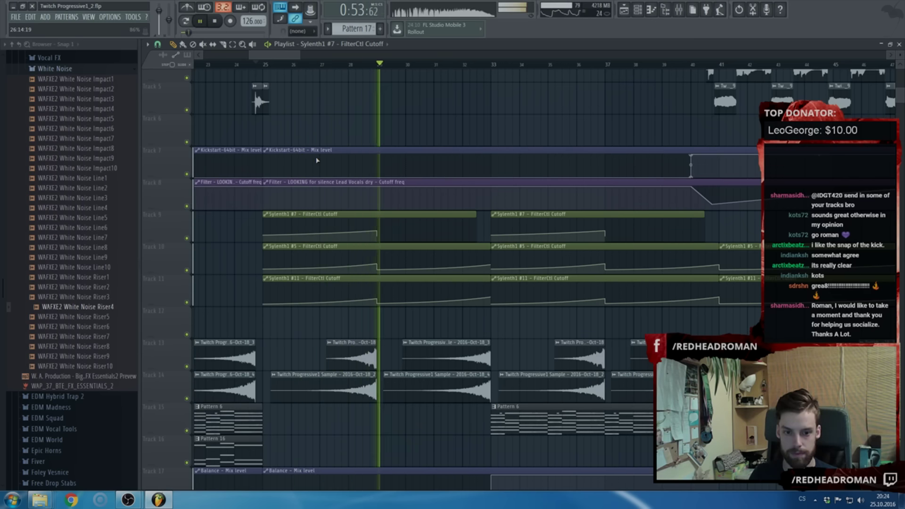
scroll(325, 174, down, 5)
ctrl+scroll(334, 196, down, 3)
scroll(353, 199, down, 3)
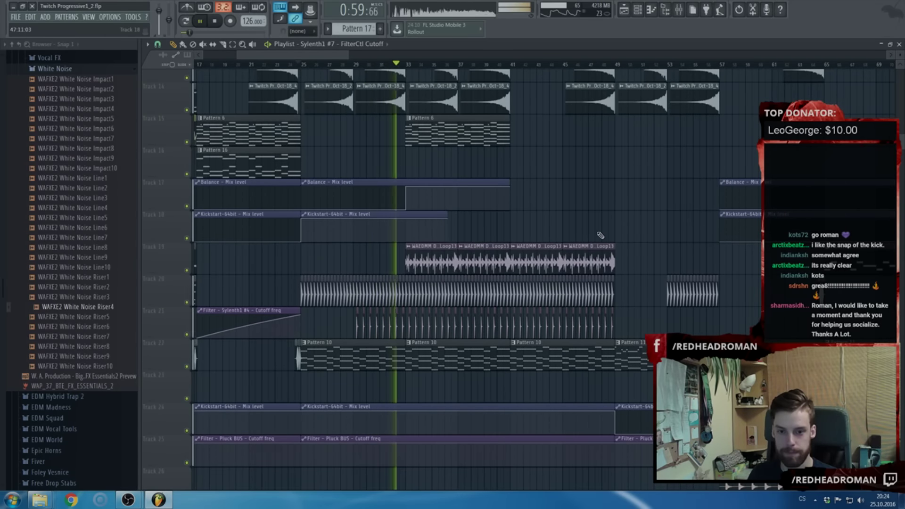
scroll(599, 234, up, 7)
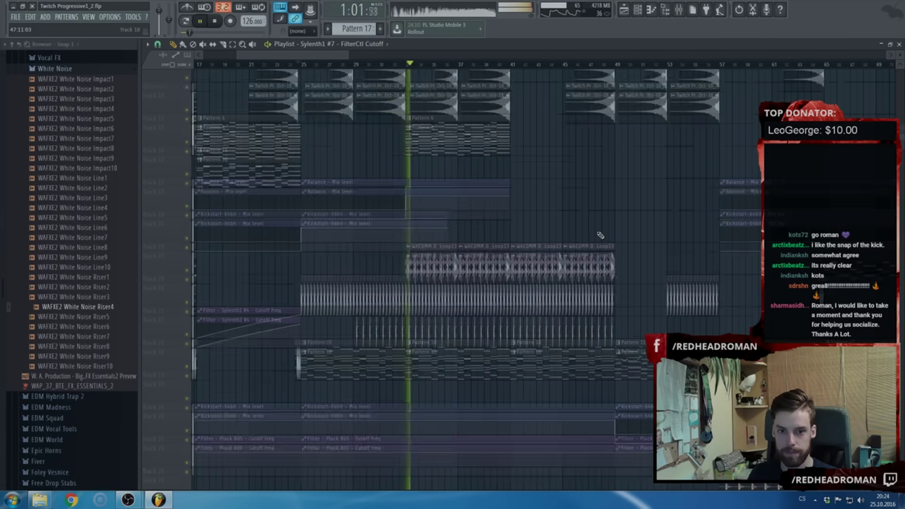
scroll(600, 234, up, 2)
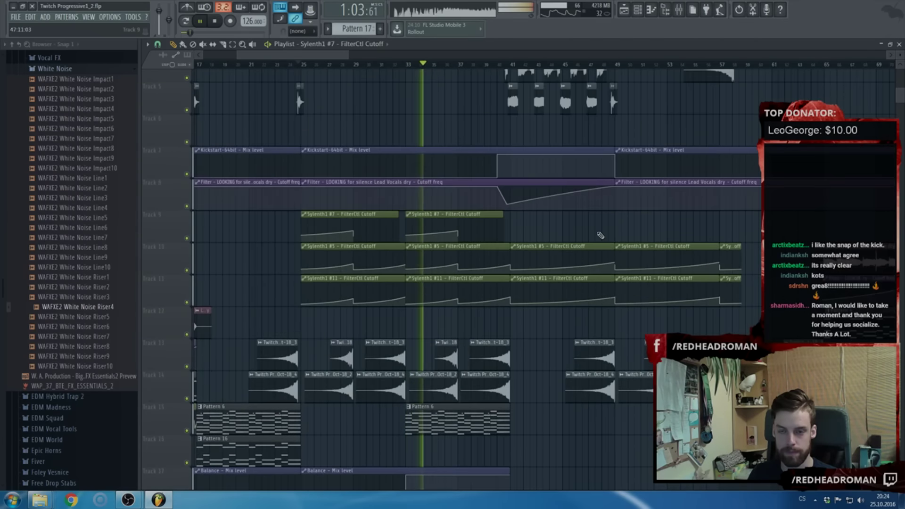
Review the second drop's tracks and play it from bar 81 for comparison with the first drop
scroll(599, 235, down, 3)
drag(600, 235, 449, 227)
scroll(634, 246, up, 3)
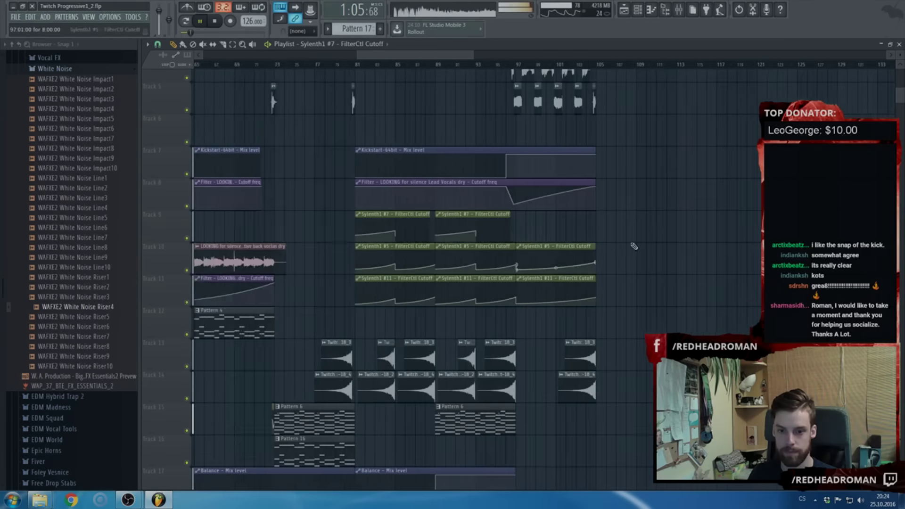
scroll(317, 299, down, 7)
scroll(298, 207, up, 5)
click(346, 68)
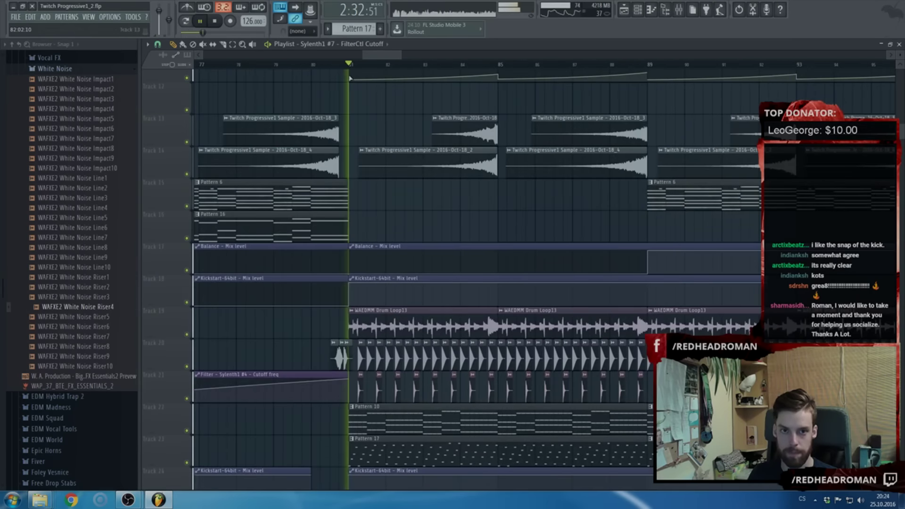
Open Sylenth1 #13 from Pattern 17, loop the pattern and test its oscillator A1 and A2 detune
scroll(433, 289, down, 5)
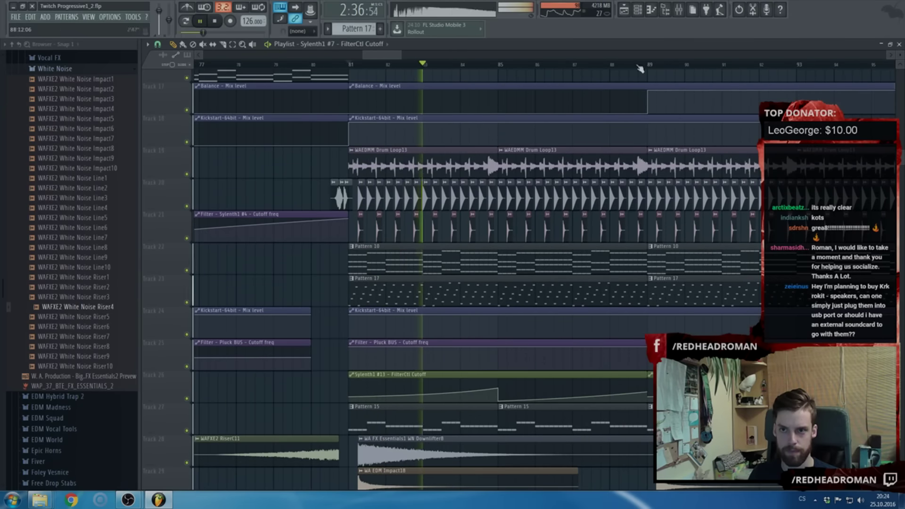
double_click(414, 301)
key(space)
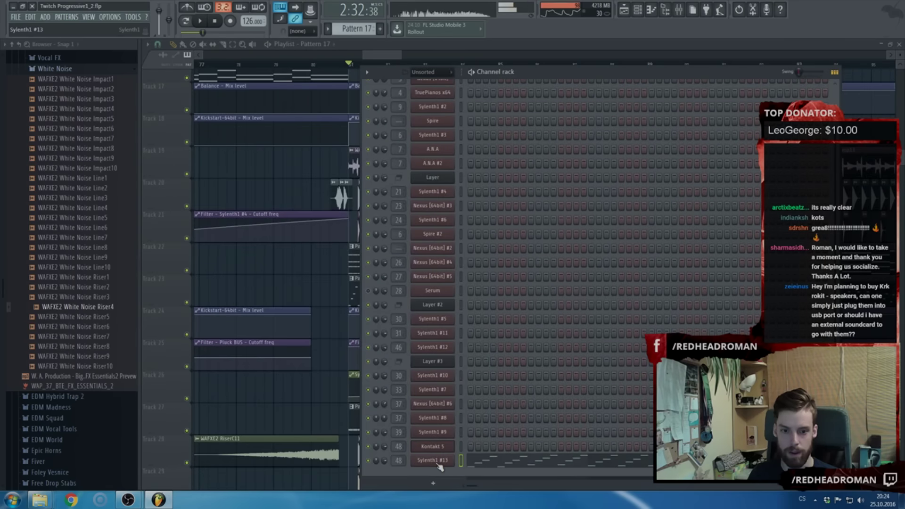
click(438, 462)
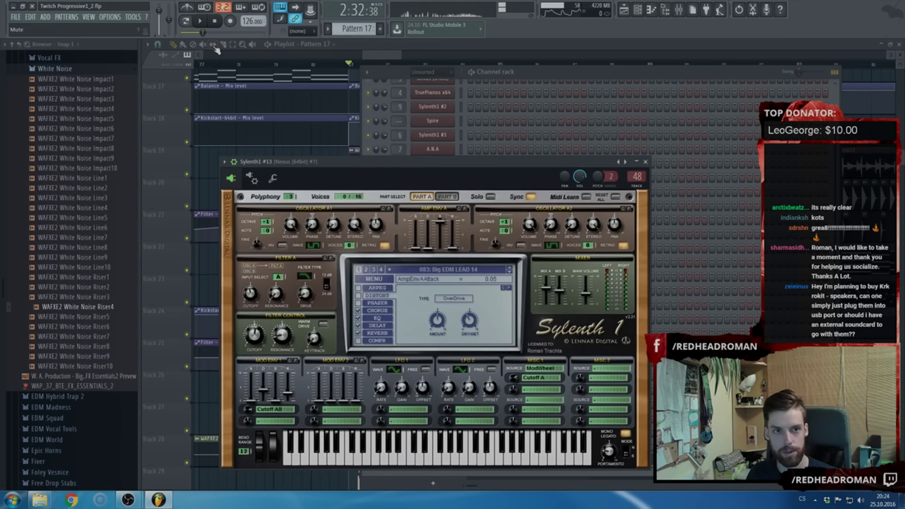
click(186, 22)
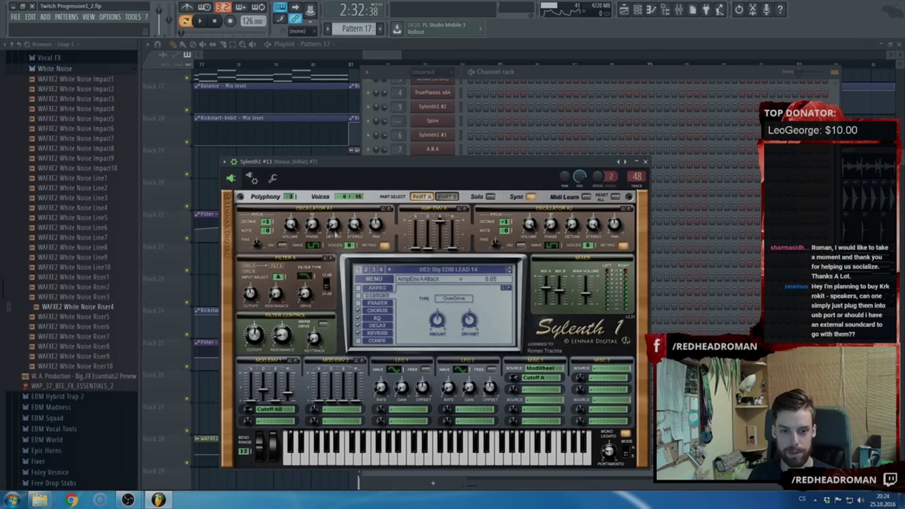
key(space)
drag(333, 230, 332, 258)
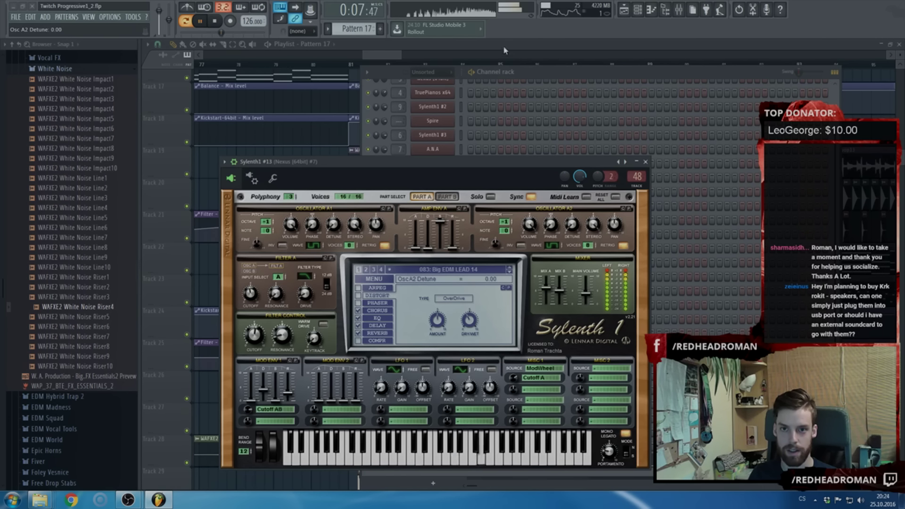
Insert an empty playlist track at Track 27, between the Sylenth1 #13 cutoff automation and the Pattern 15 clips
scroll(454, 246, down, 3)
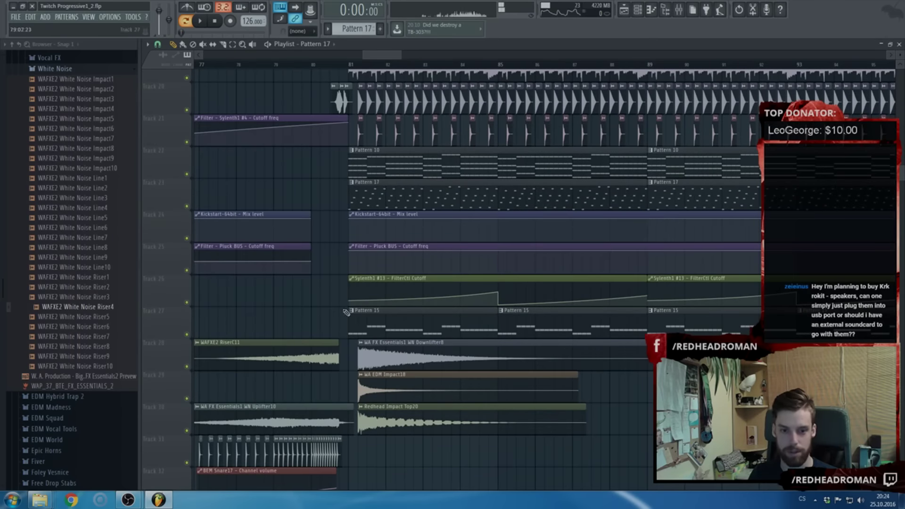
right_click(171, 329)
click(189, 445)
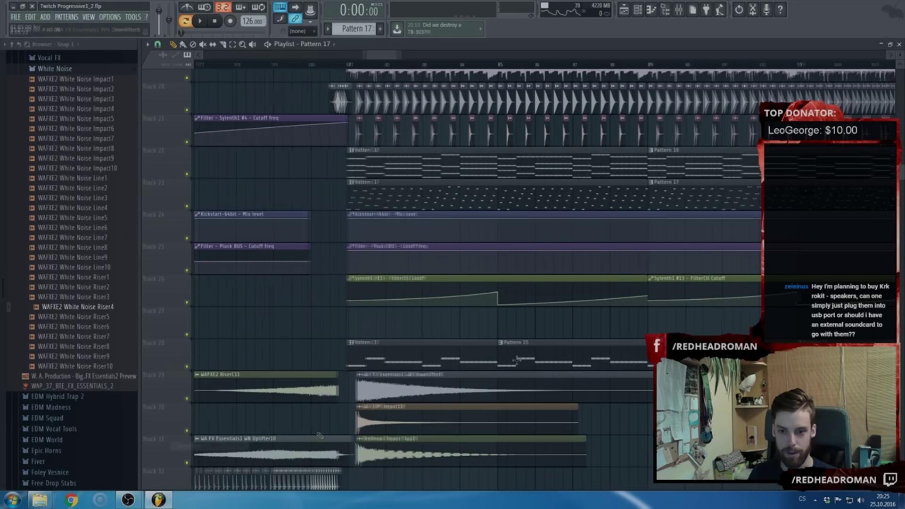
Select bars 81 to 89 and create an automation clip for Sylenth1 #13's oscillator A1 detune
scroll(174, 154, right, 3)
drag(245, 67, 713, 91)
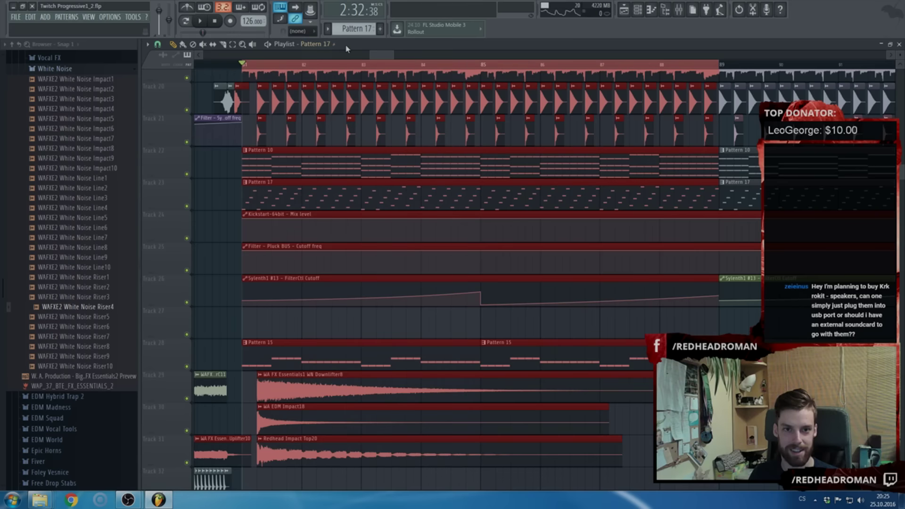
key(F5)
drag(333, 225, 336, 211)
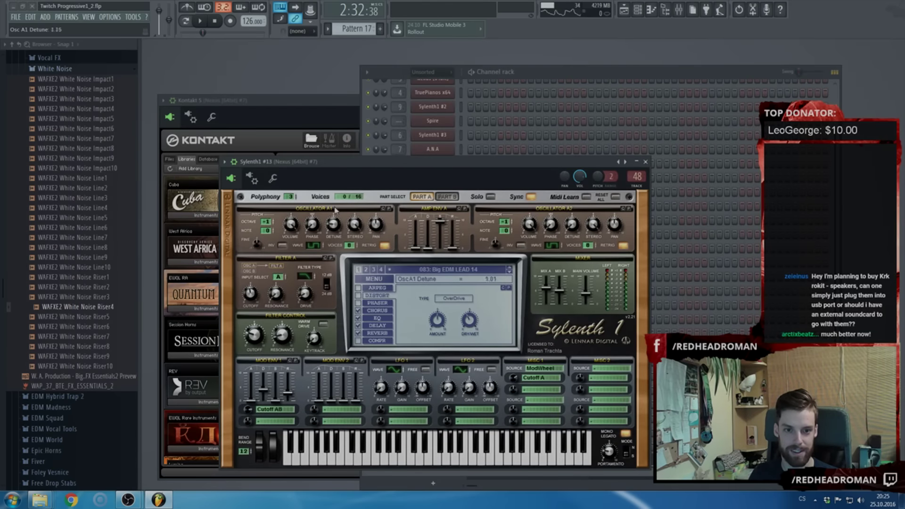
click(132, 17)
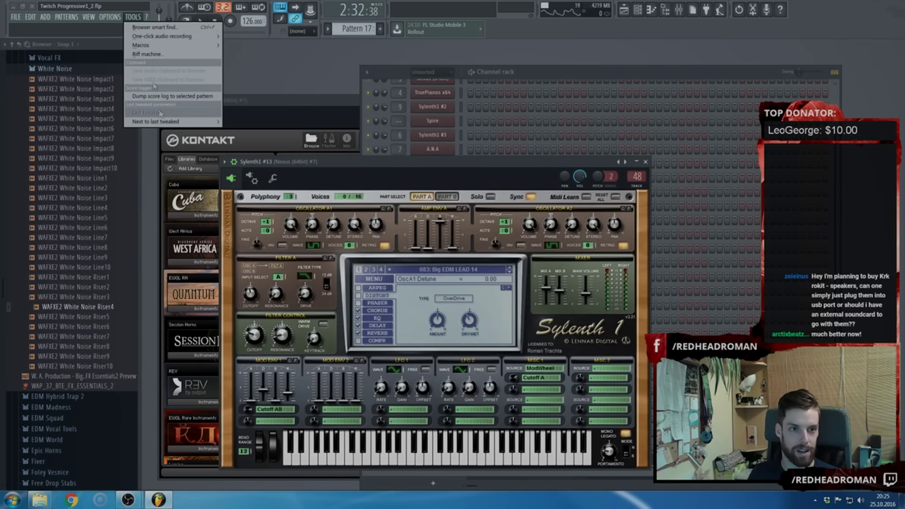
mouse_move(161, 113)
click(255, 167)
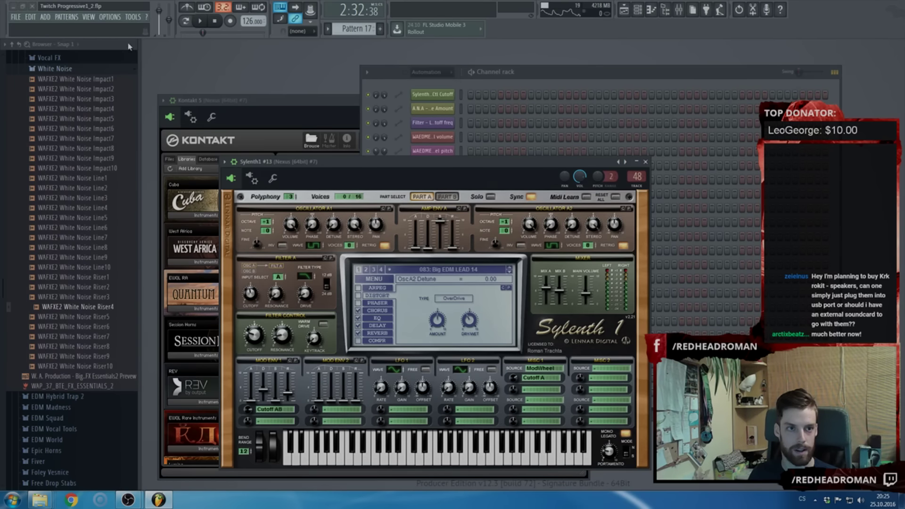
Link Sylenth1 #13's oscillator A2 detune to the Osc A1 Detune automation clip as its internal controller
click(132, 18)
mouse_move(160, 124)
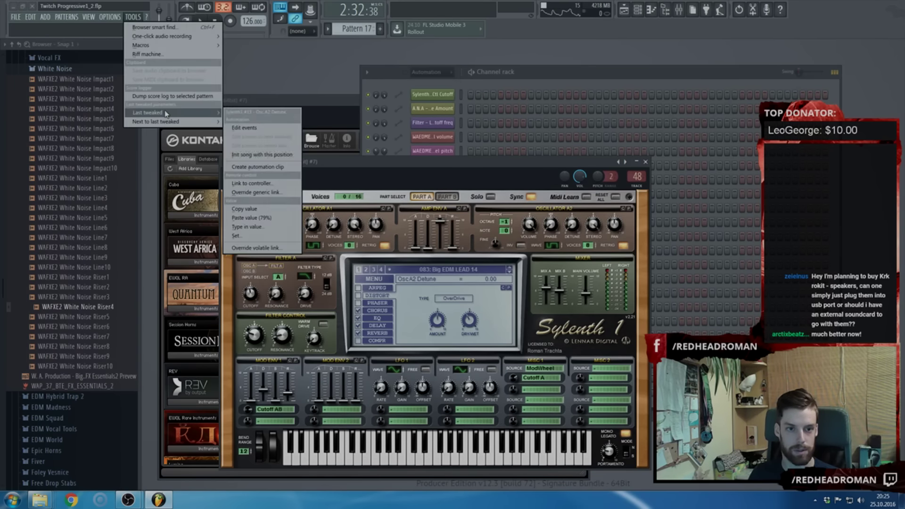
click(263, 185)
click(420, 227)
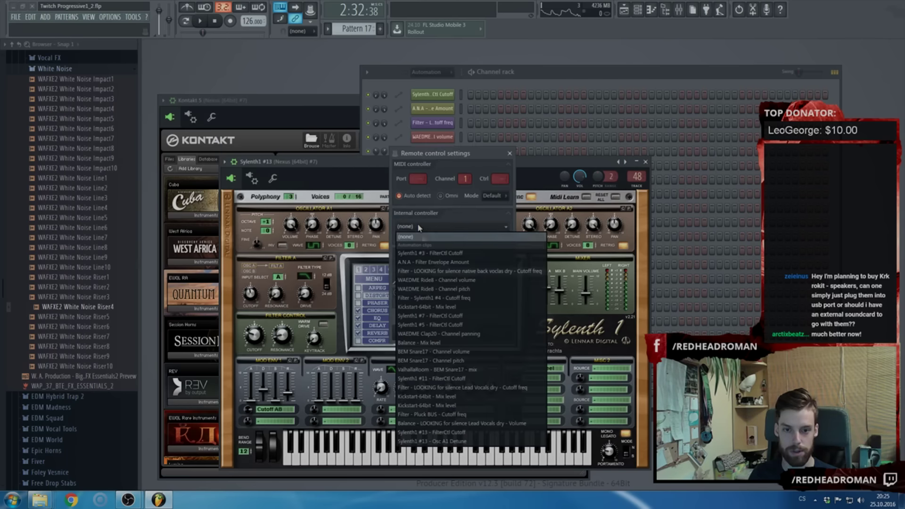
click(448, 441)
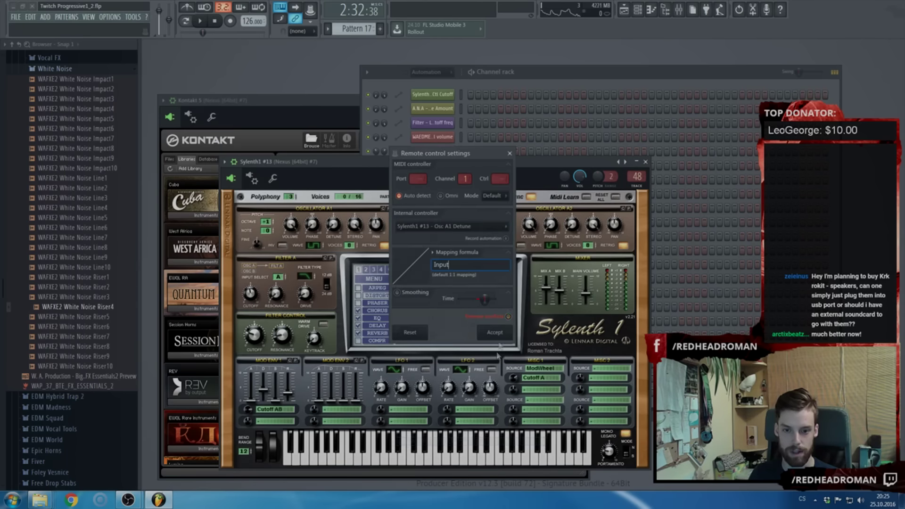
click(460, 227)
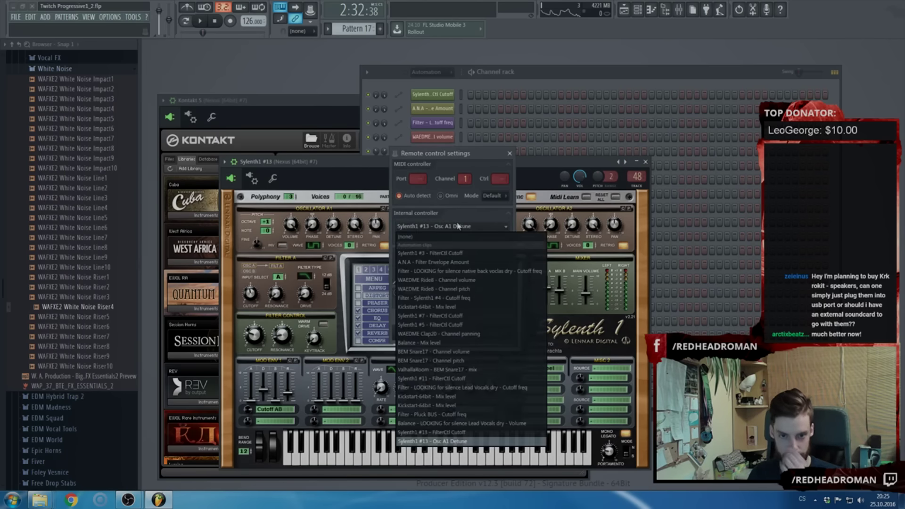
click(443, 440)
click(495, 332)
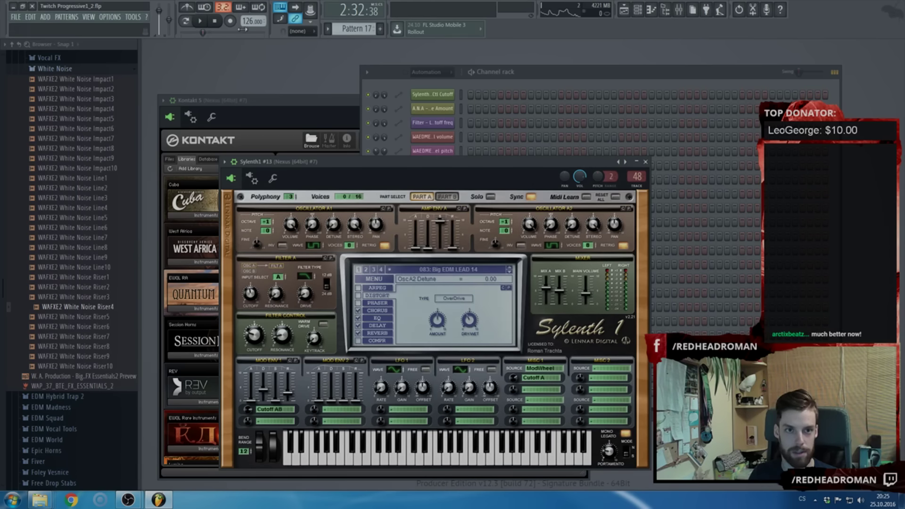
Shape the Osc A1 Detune automation into two rising ramps that peak at bars 85 and 89
key(F5)
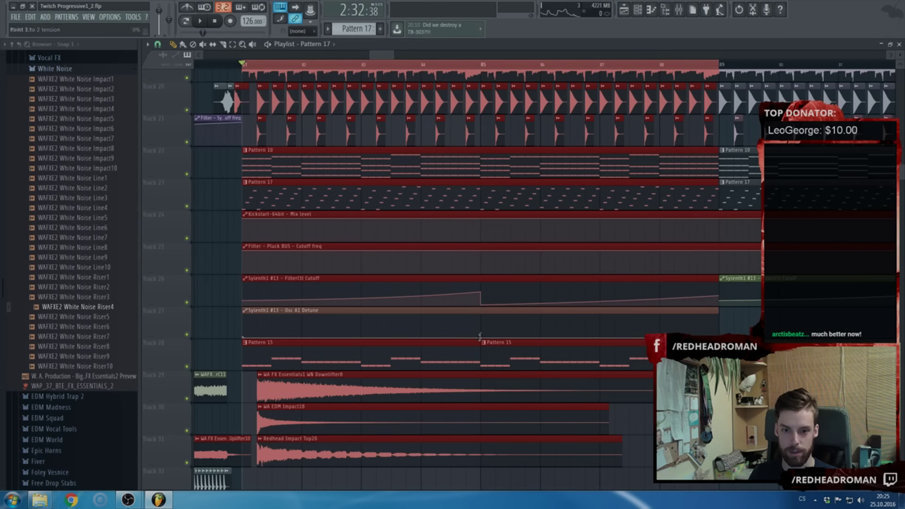
drag(480, 337, 481, 330)
right_click(363, 336)
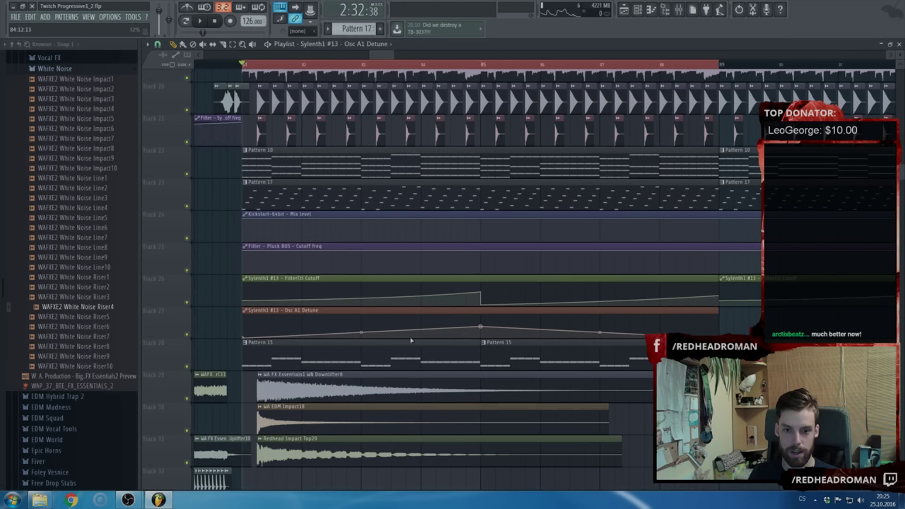
right_click(491, 336)
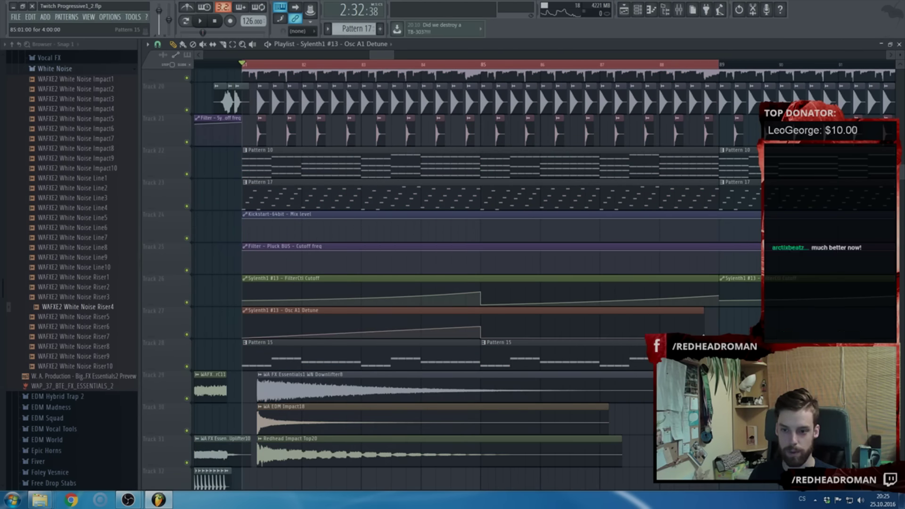
drag(703, 337, 717, 332)
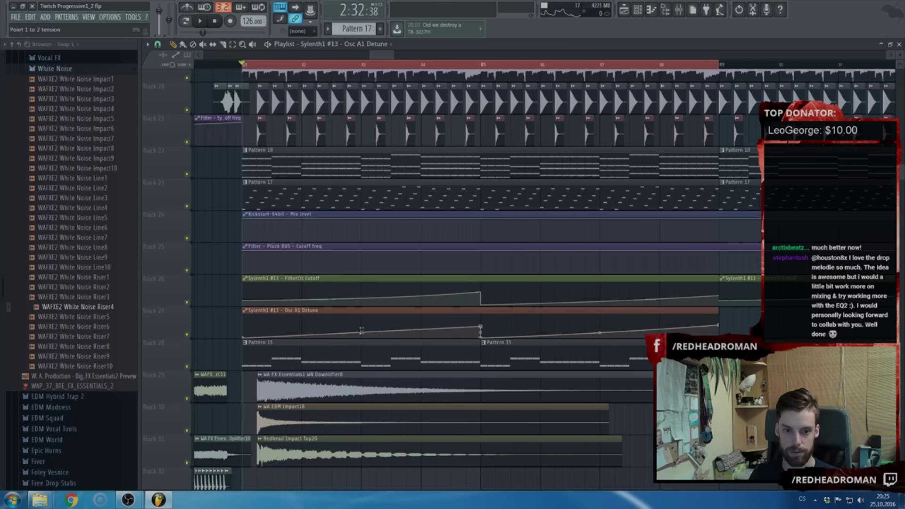
Play the second drop briefly from bar 81 and switch on smart disable for all plugins
key(space)
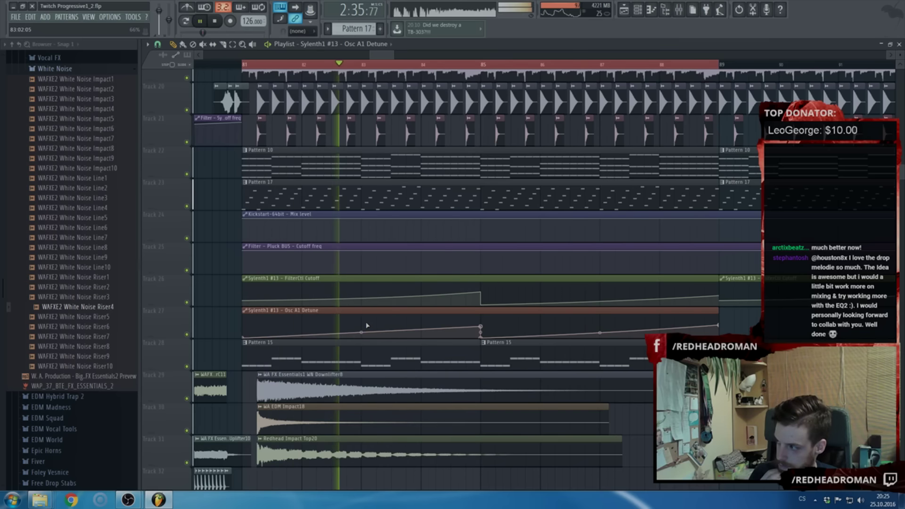
key(space)
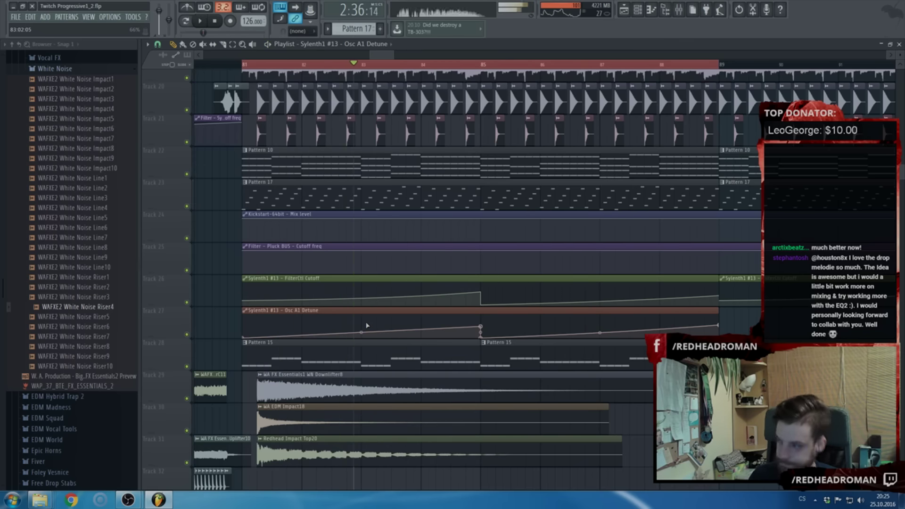
click(133, 17)
mouse_move(142, 45)
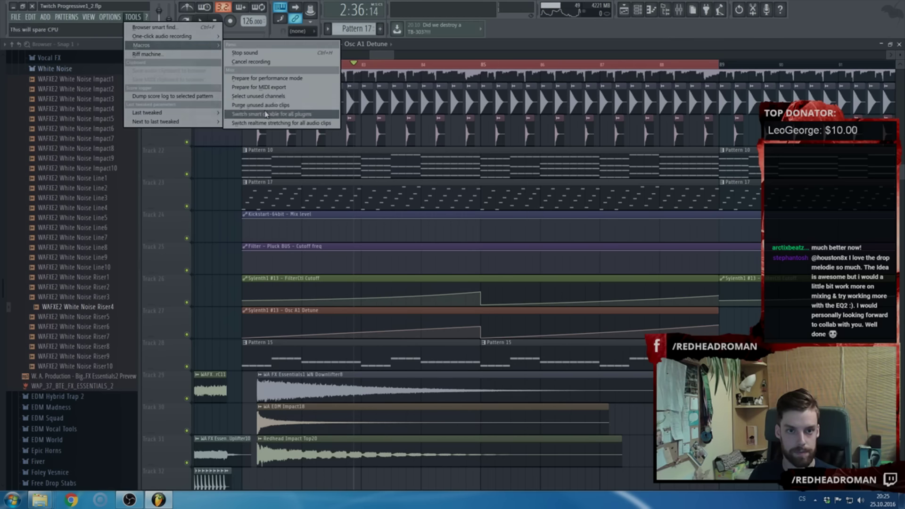
click(266, 114)
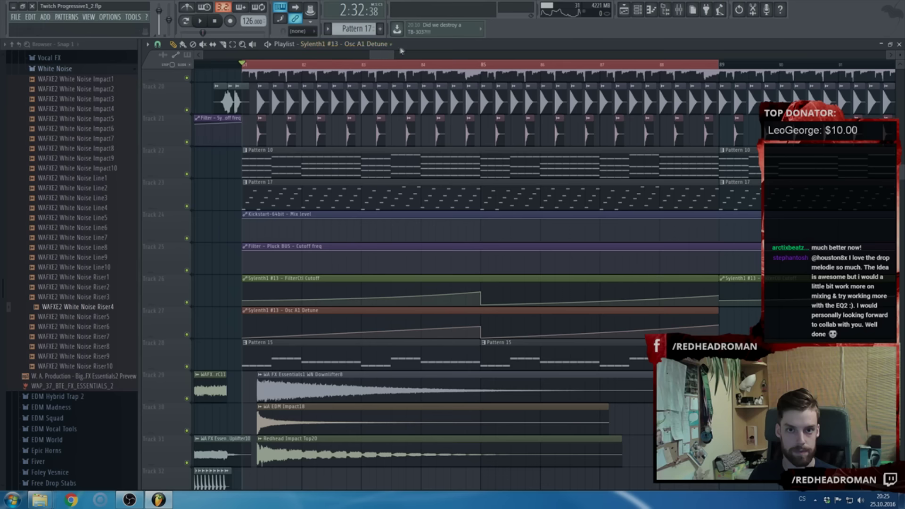
Play from bar 81 while lowering both detune ramps slightly, setting the point at bar 89 to 42%
key(space)
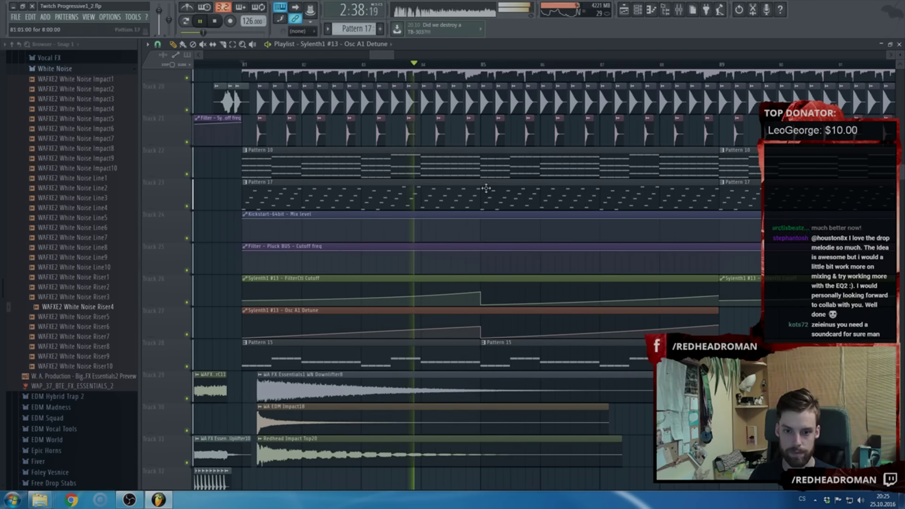
drag(481, 327, 481, 328)
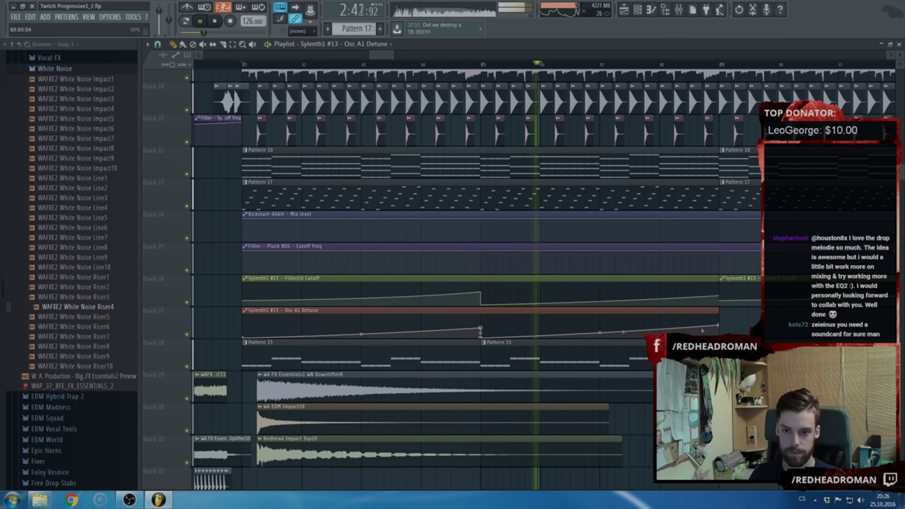
drag(600, 333, 600, 335)
drag(719, 325, 719, 328)
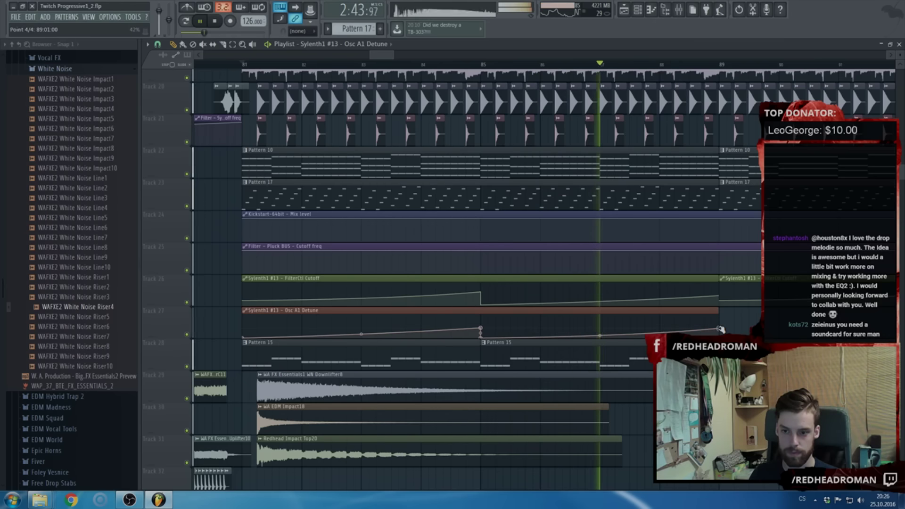
Place copies of the Osc A1 Detune automation clip at bars 89 and 97, and stop playback
click(744, 311)
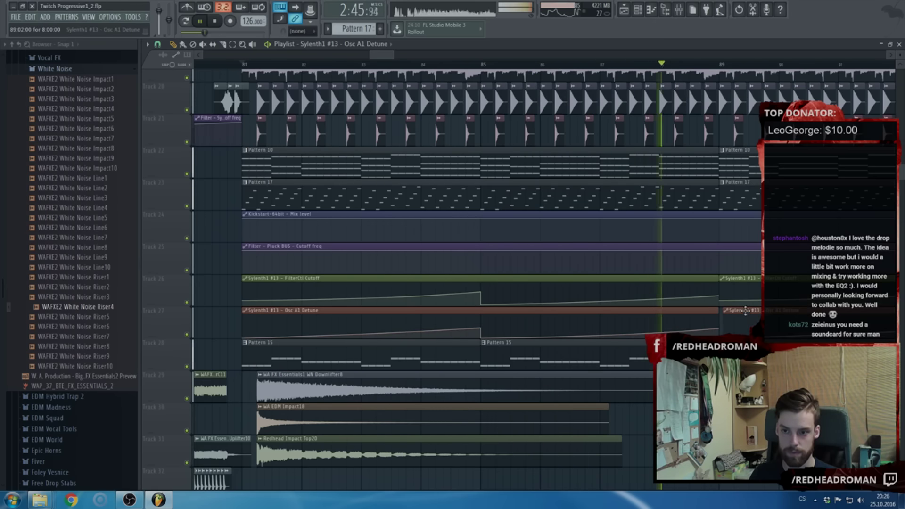
key(F9)
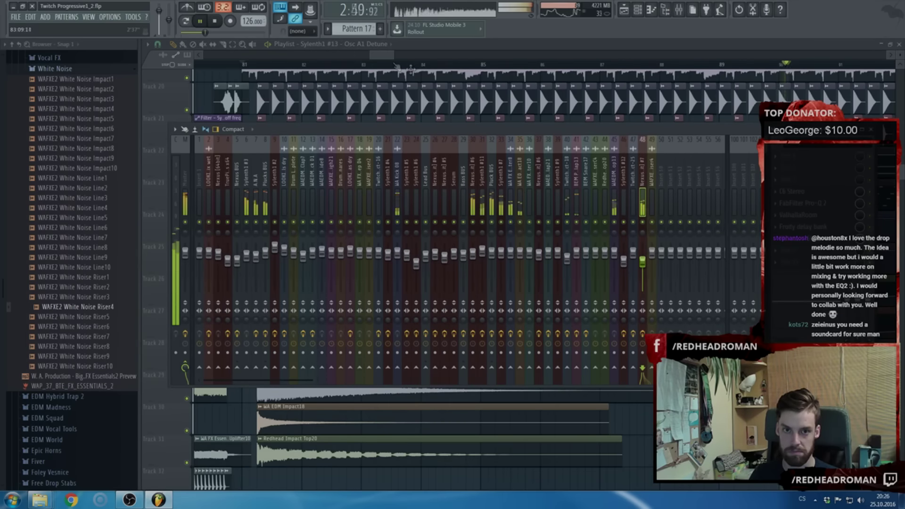
key(F9)
scroll(545, 173, down, 3)
scroll(545, 173, down, 2)
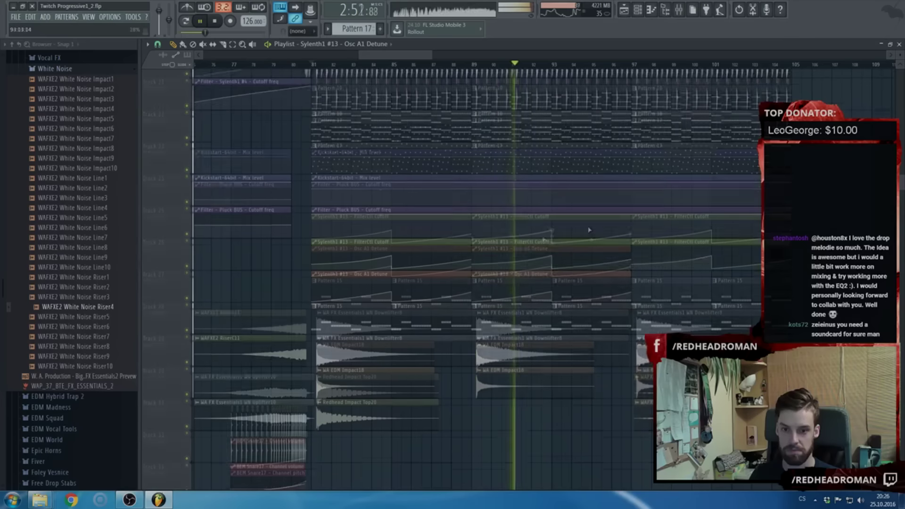
drag(507, 246, 664, 246)
scroll(664, 246, down, 2)
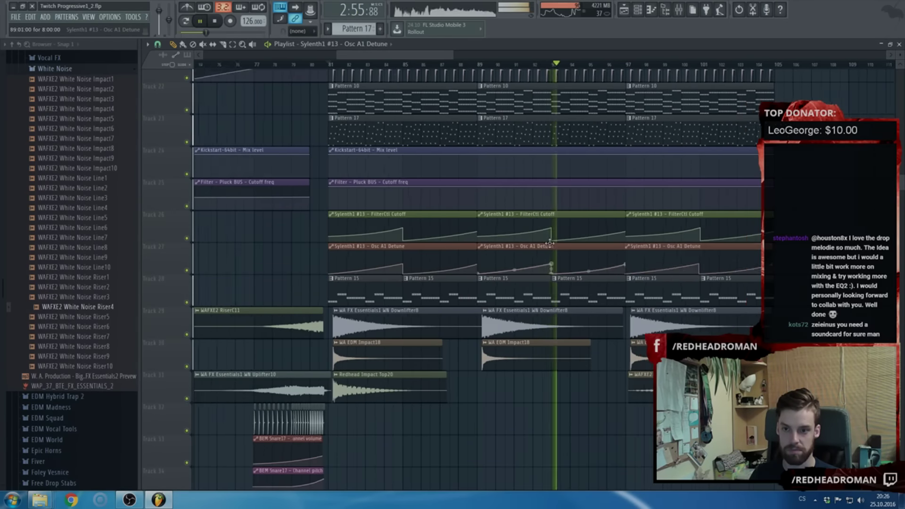
key(space)
Align the last Osc A1 Detune automation clip with the start of bar 97
scroll(650, 247, up, 5)
scroll(624, 245, up, 3)
scroll(622, 242, down, 3)
scroll(621, 243, down, 4)
scroll(615, 245, down, 3)
scroll(589, 254, up, 4)
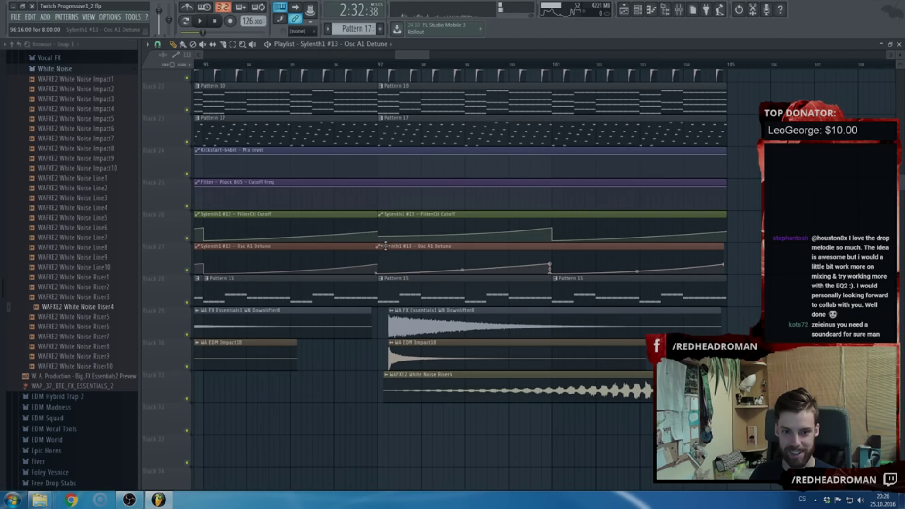
Place a copy of the WAFXE2 Impact Low30 clip at bar 105, on the same track as the existing ones
scroll(424, 249, down, 4)
scroll(471, 257, up, 3)
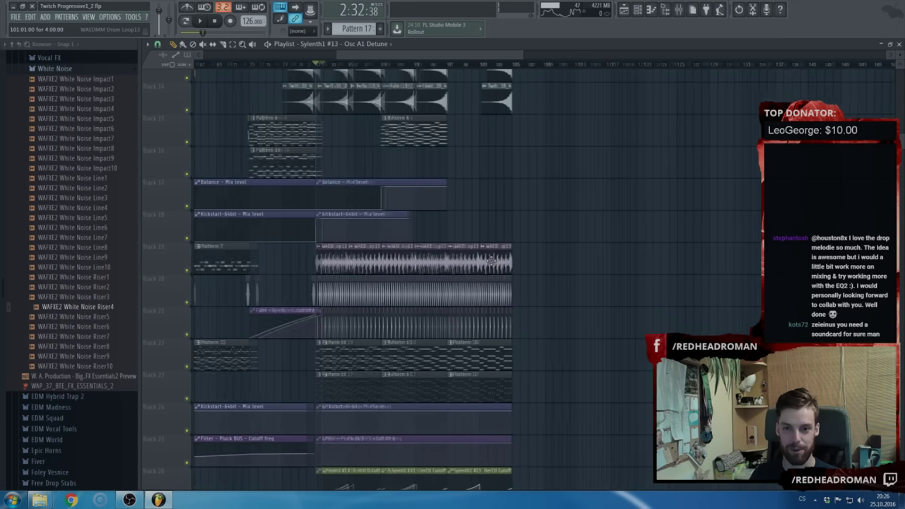
scroll(491, 261, down, 8)
scroll(465, 287, down, 4)
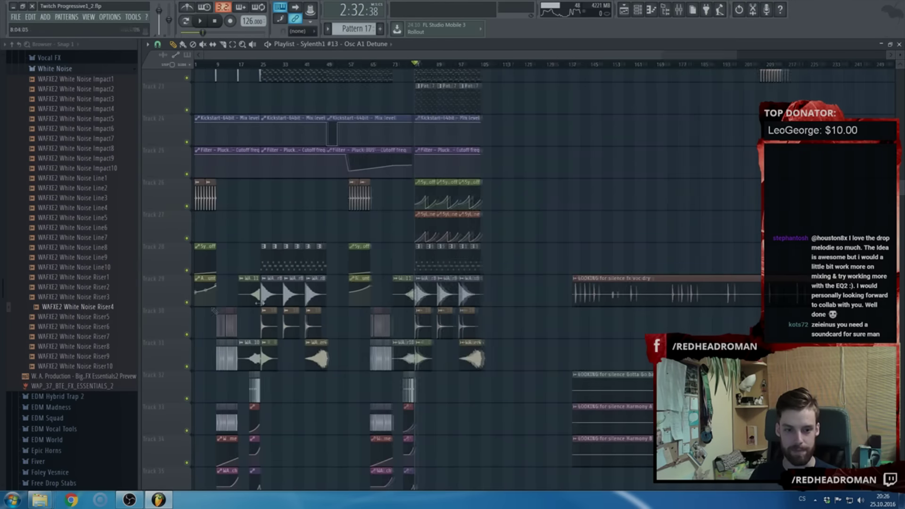
scroll(245, 308, up, 3)
scroll(471, 332, down, 4)
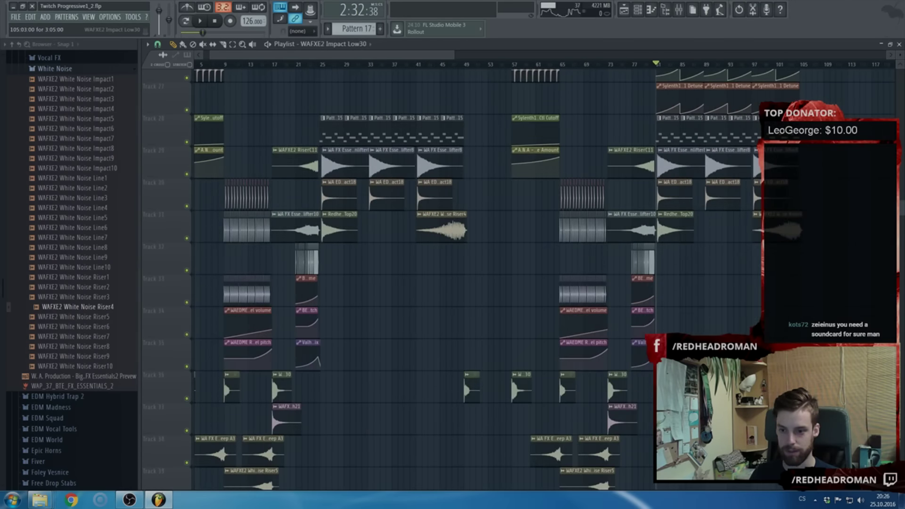
scroll(669, 59, up, 5)
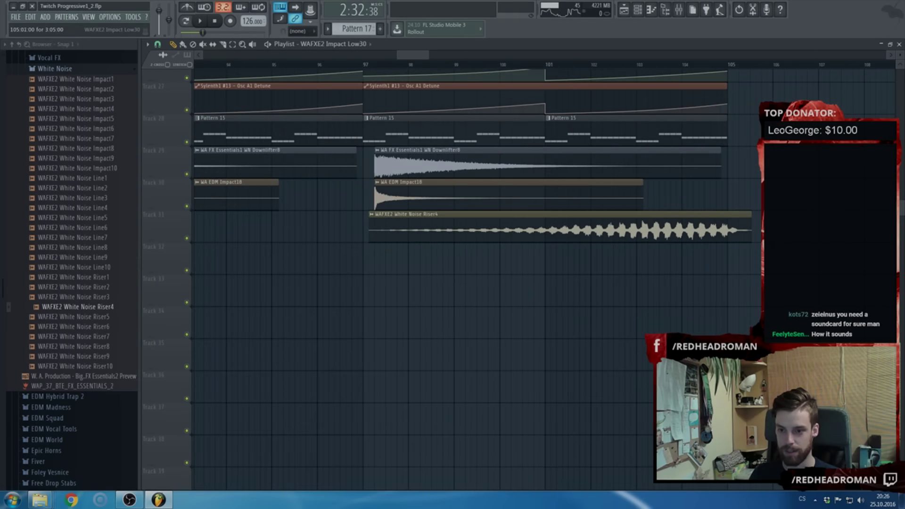
Select all leftover clips on every track from about bar 128 to the end of the playlist and delete them
scroll(530, 347, down, 6)
scroll(610, 329, down, 4)
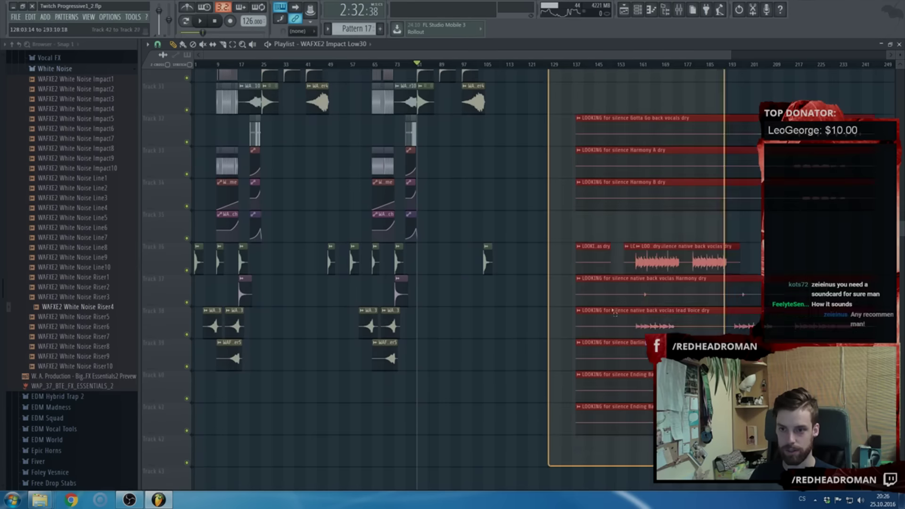
scroll(614, 311, up, 12)
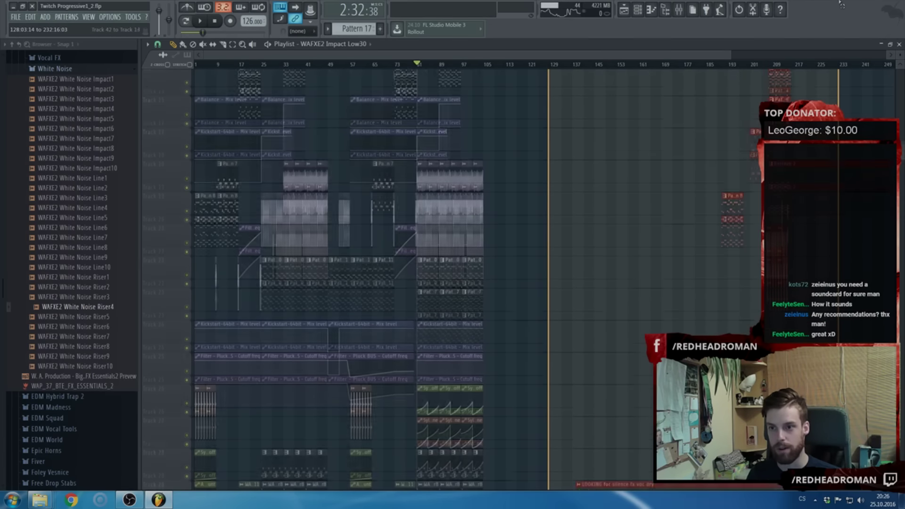
scroll(325, 280, up, 10)
drag(903, 65, 693, 56)
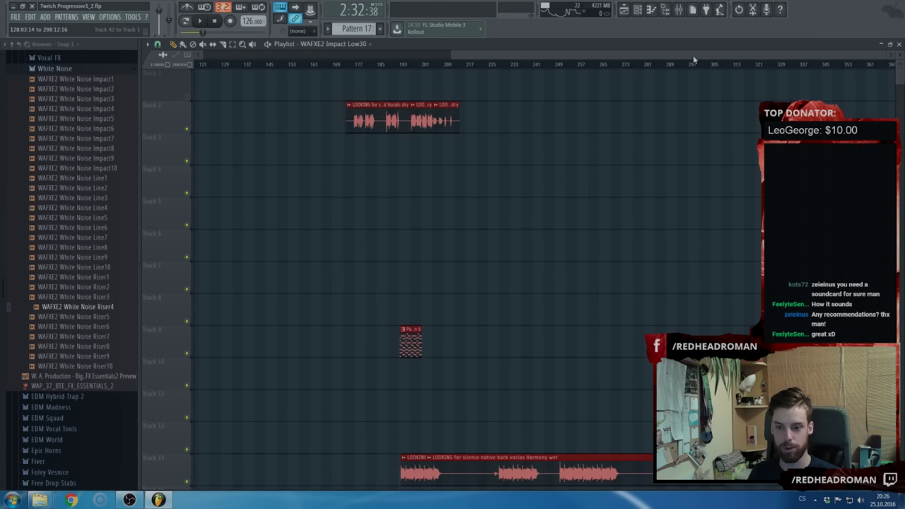
key(Delete)
Save the project under its current file name
scroll(694, 255, down, 9)
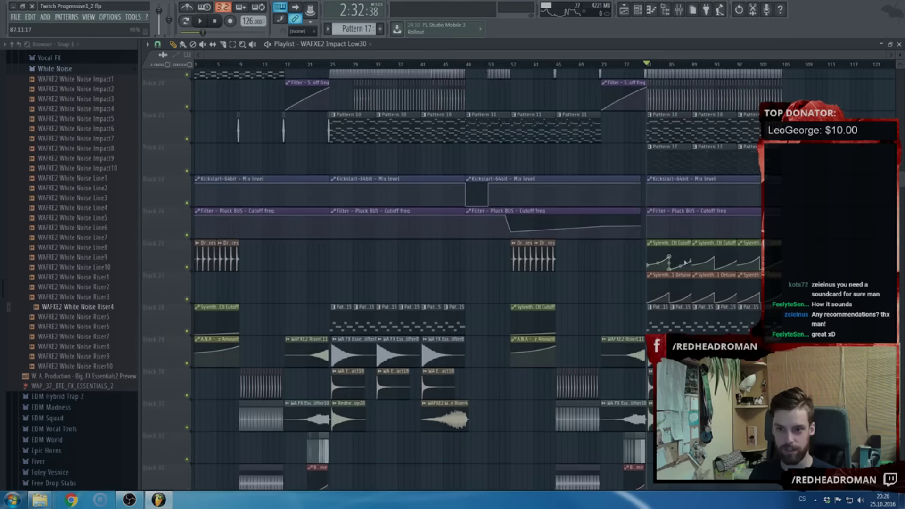
scroll(686, 262, down, 1)
click(19, 19)
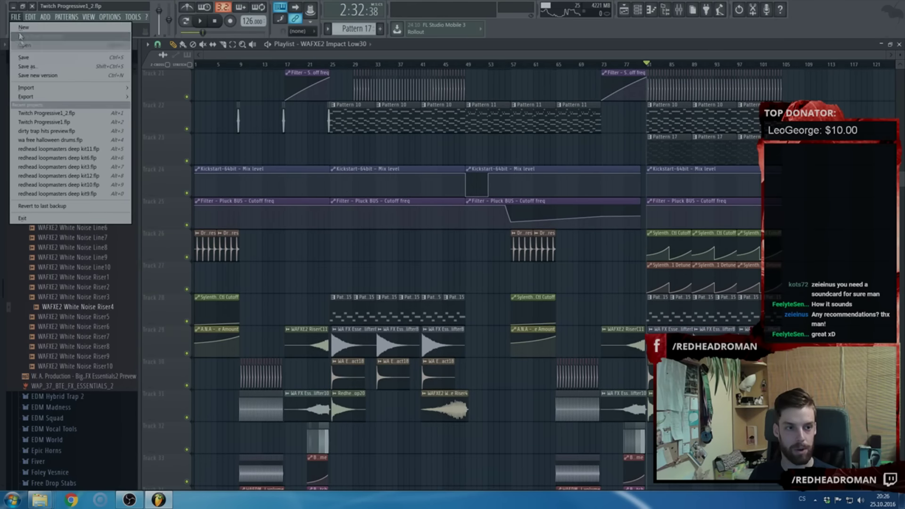
click(31, 60)
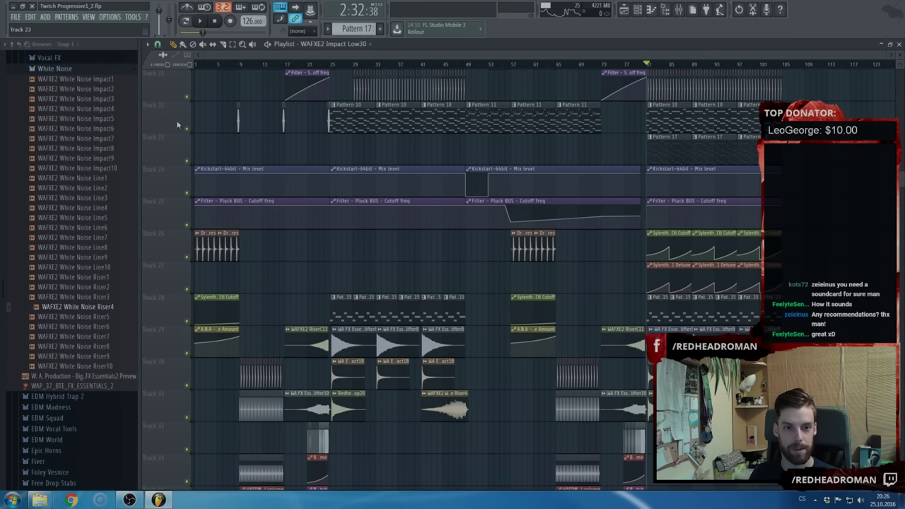
In the project info settings, set the title to the original artist's name followed by "- Looking For Love"
scroll(238, 160, up, 11)
scroll(238, 161, up, 3)
scroll(238, 160, up, 3)
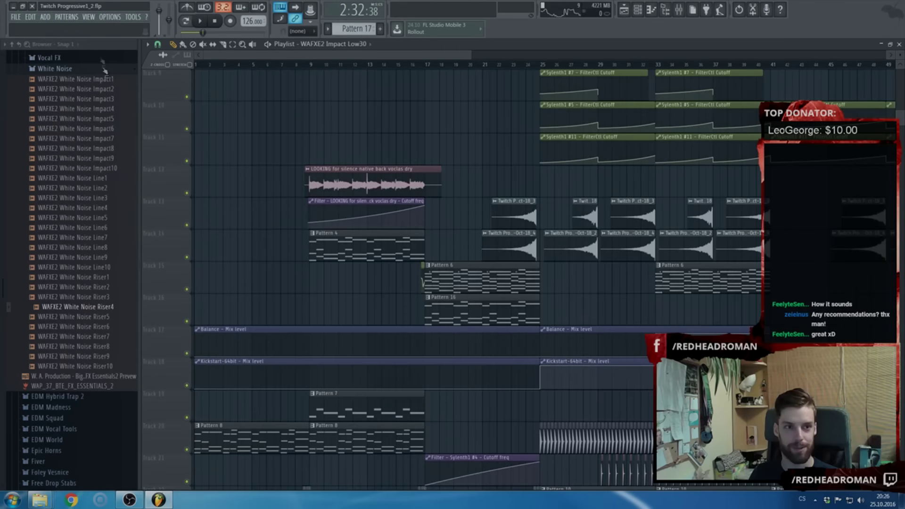
click(110, 18)
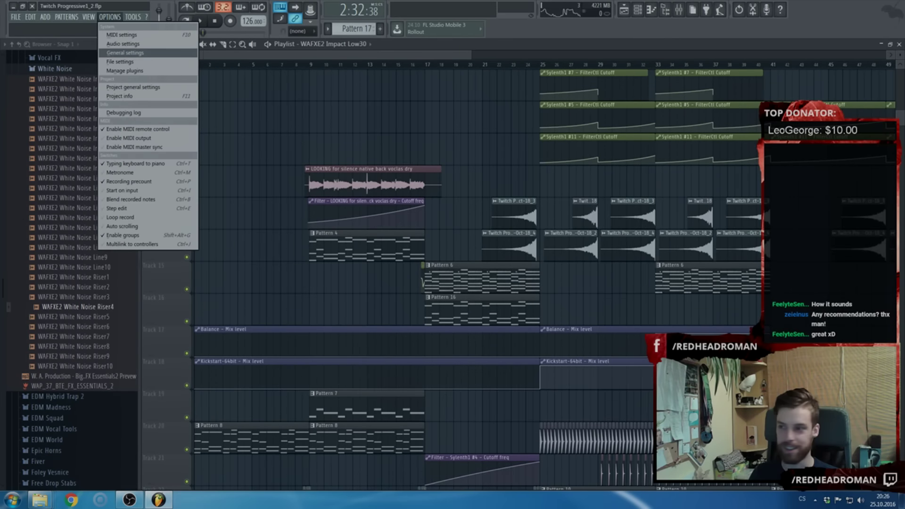
click(115, 45)
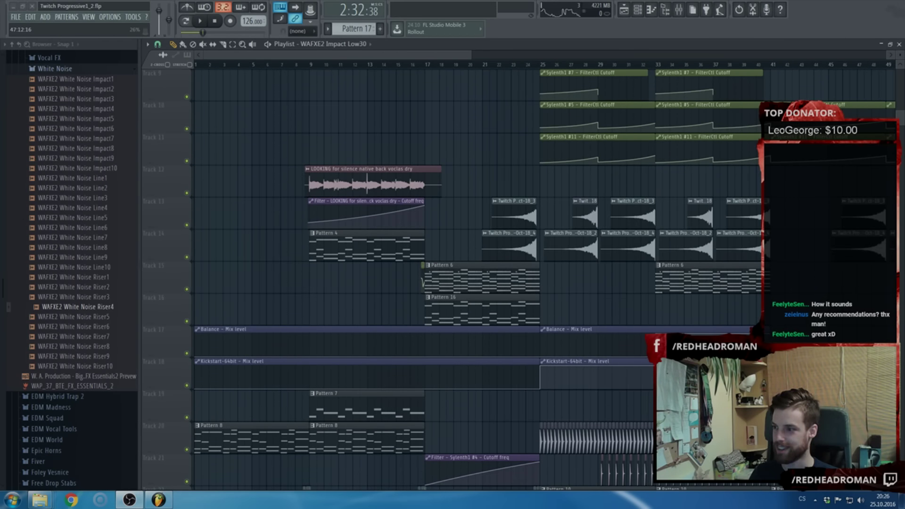
click(113, 17)
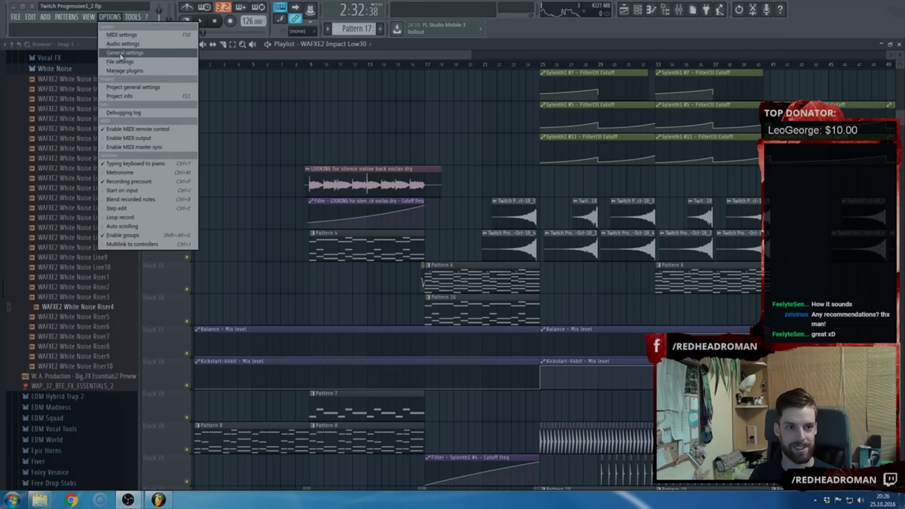
click(122, 45)
click(503, 118)
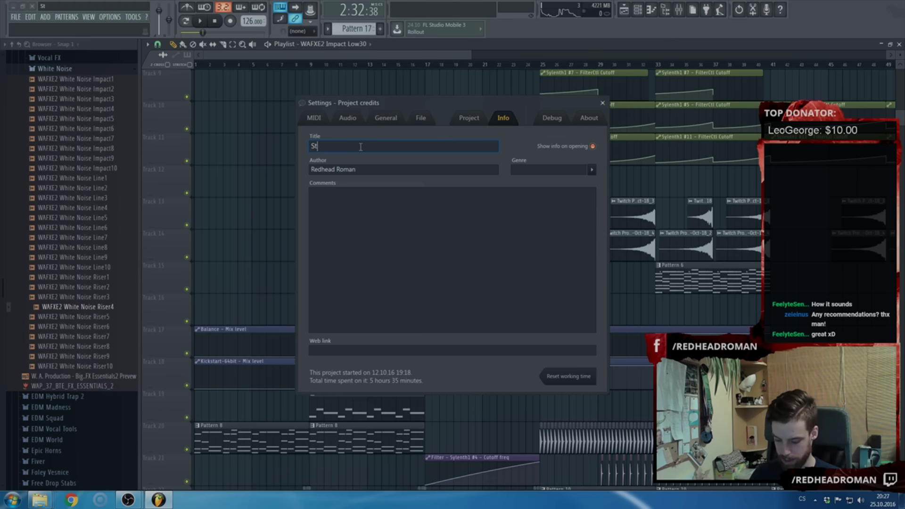
text(Stephano Prunebeli - Looking For Love)
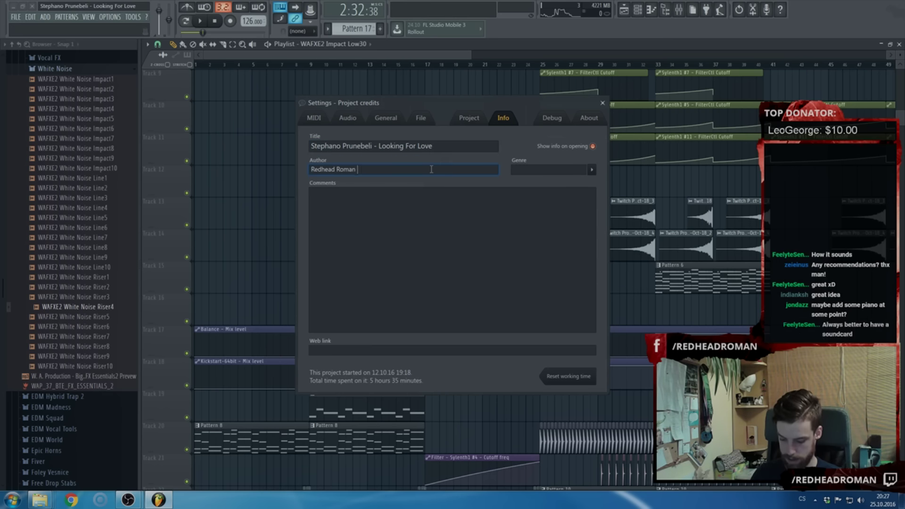
Append "& Twitch Family Remix" to the author credit, close the project info settings and save the project
text(& Twitch )
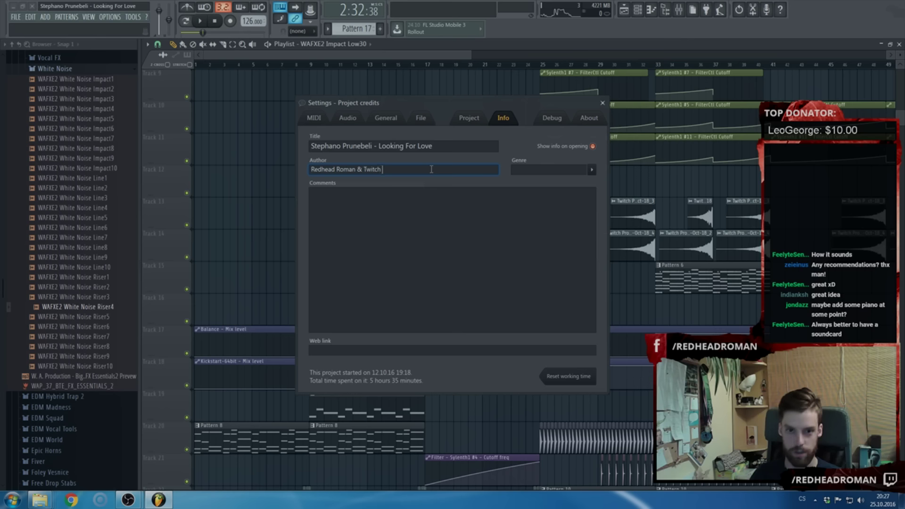
text(Fam)
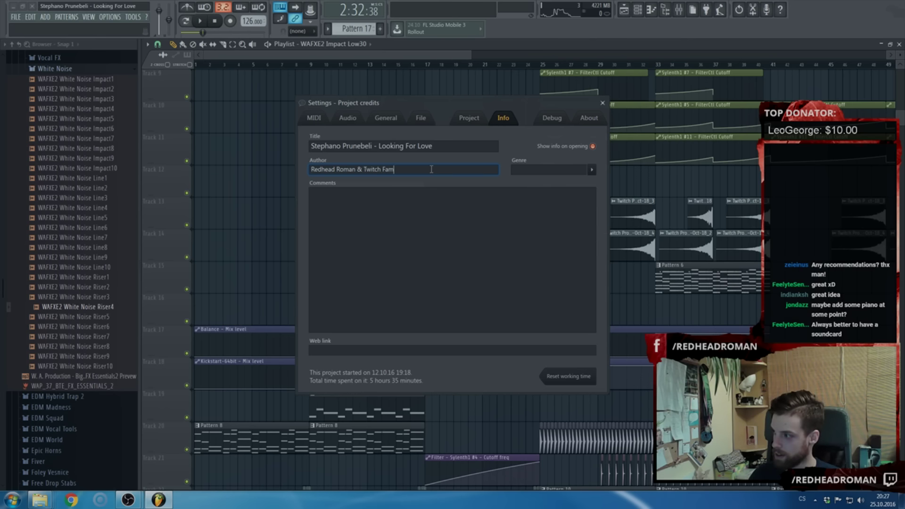
text(ily)
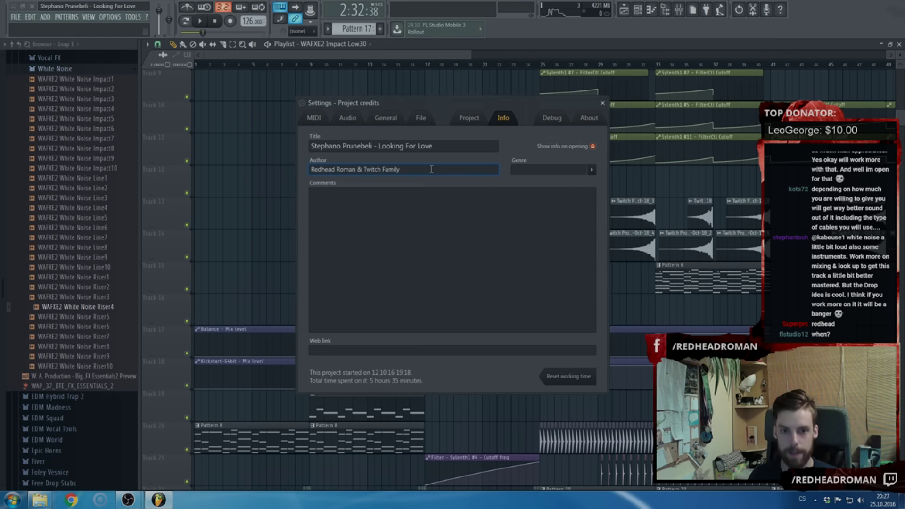
text(Remix)
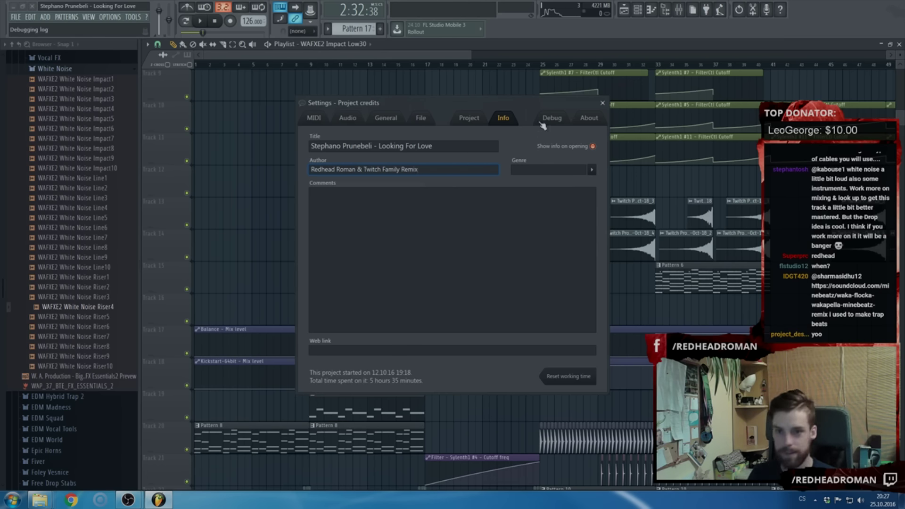
click(601, 103)
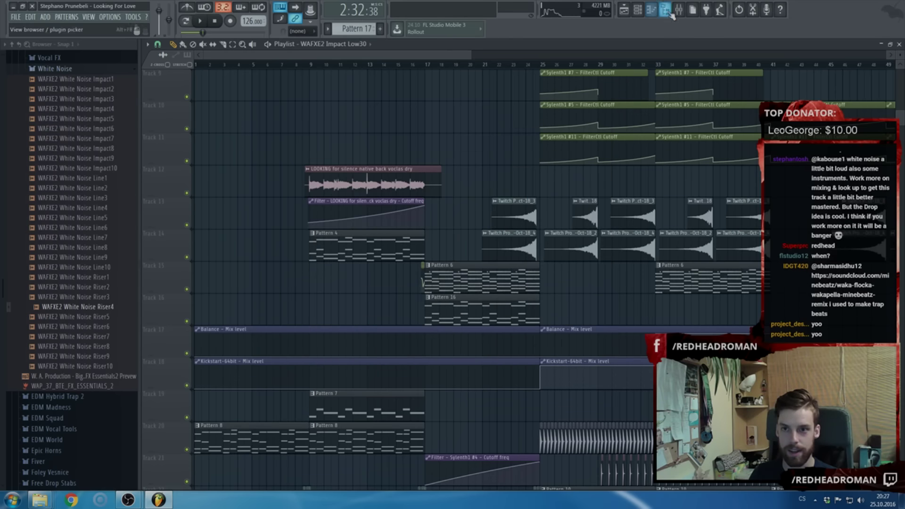
click(16, 17)
click(26, 57)
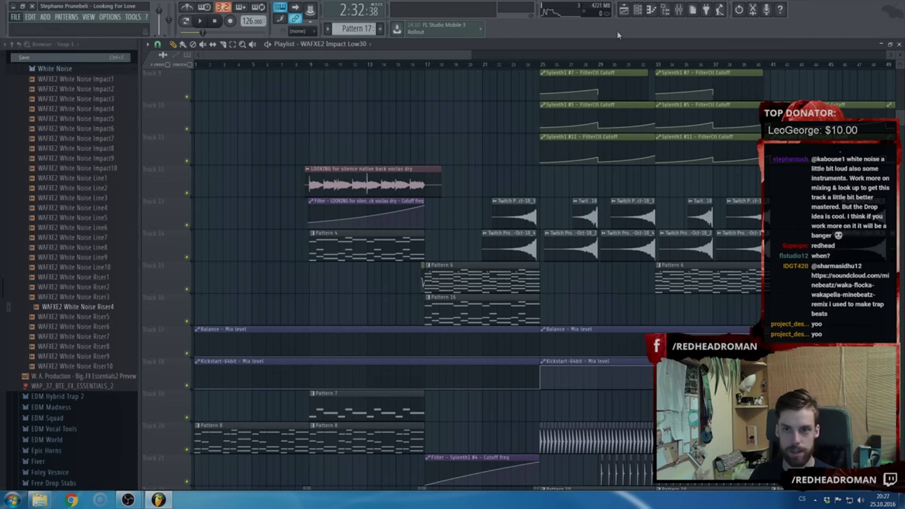
Load UAD Precision Multiband into effect slot 4 of the Master mixer track
click(682, 10)
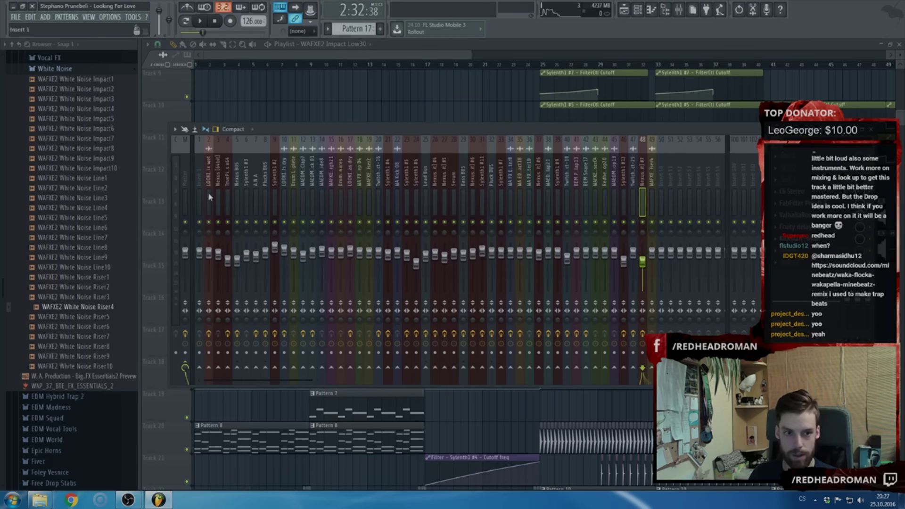
click(184, 178)
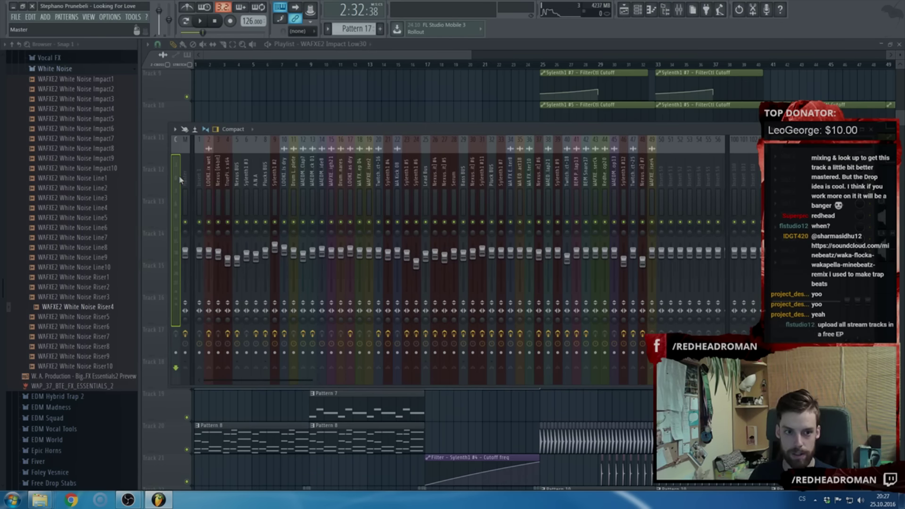
click(787, 197)
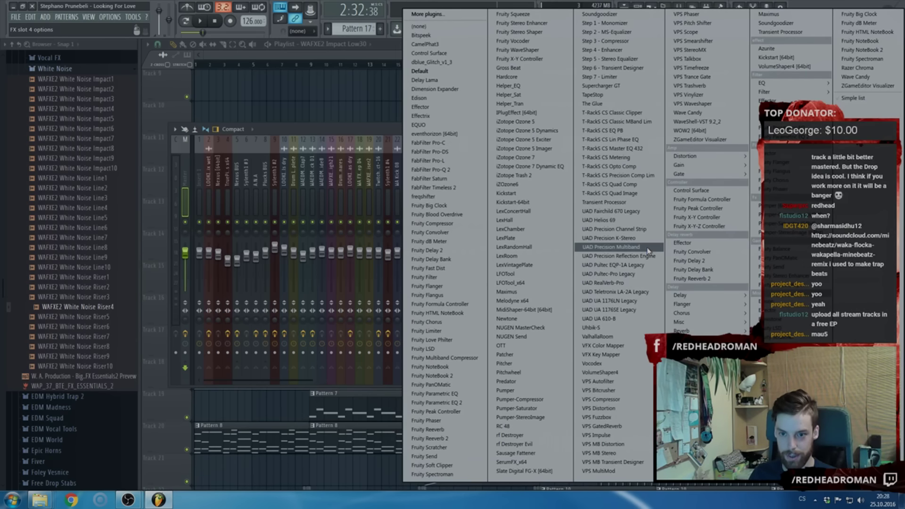
click(604, 249)
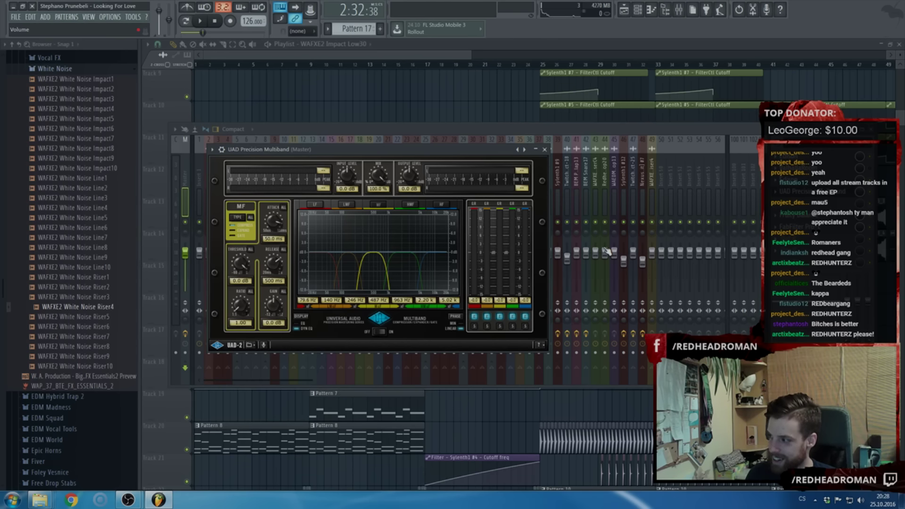
In the project info settings, insert "#REDHUNTERZ" in front of "Twitch Family" in the author credit
click(110, 16)
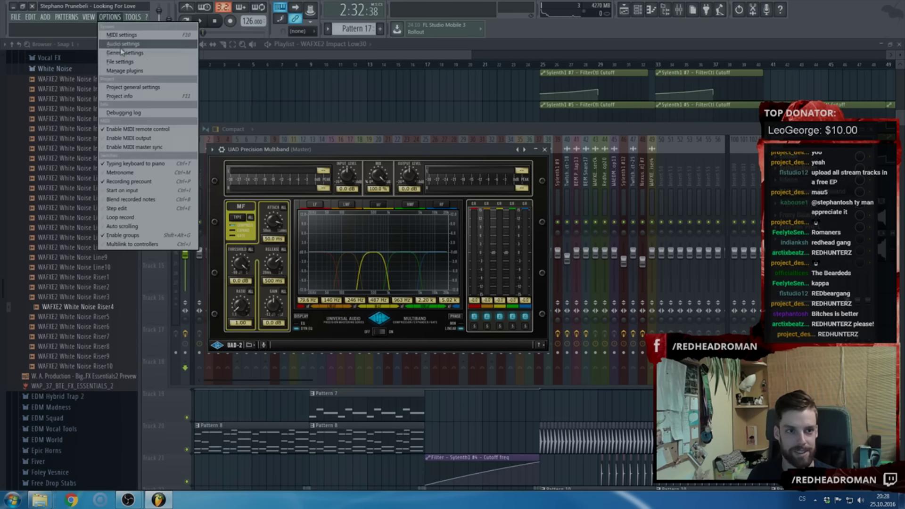
click(122, 45)
click(500, 118)
key(alt+shift)
click(365, 169)
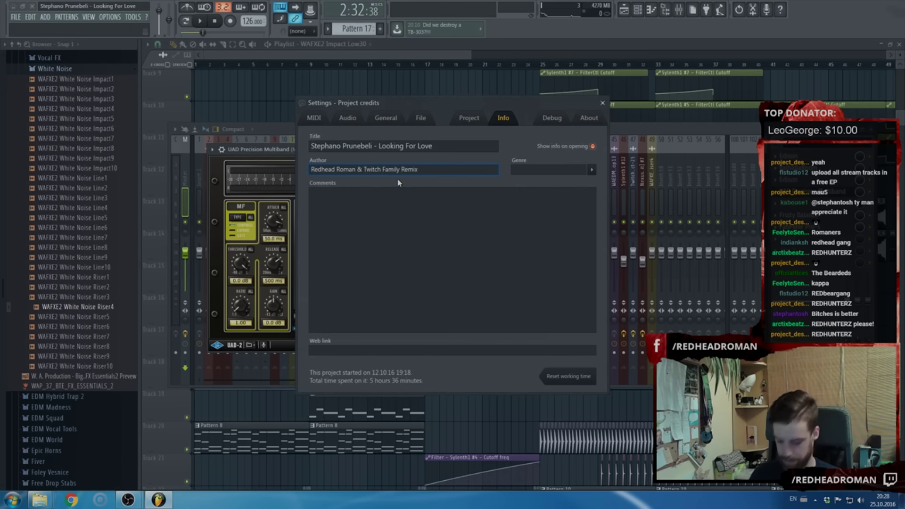
text(#)
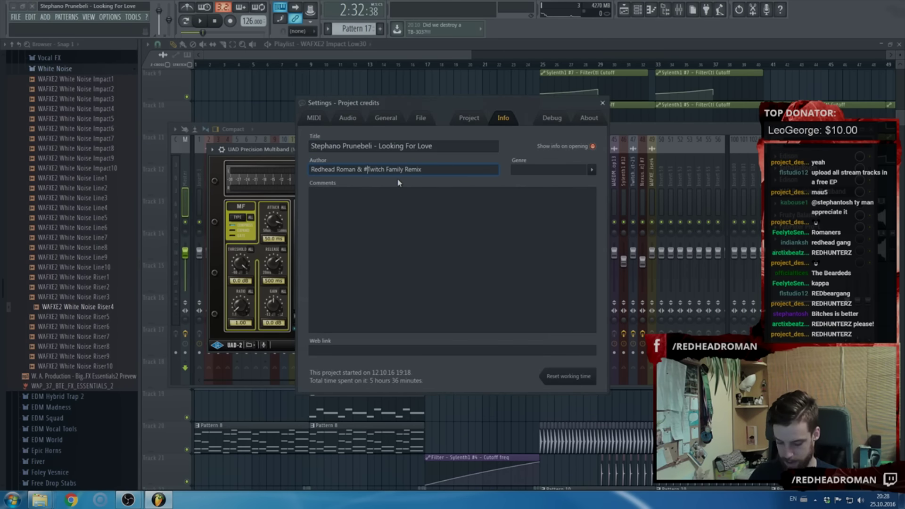
key(alt+shift)
text(R)
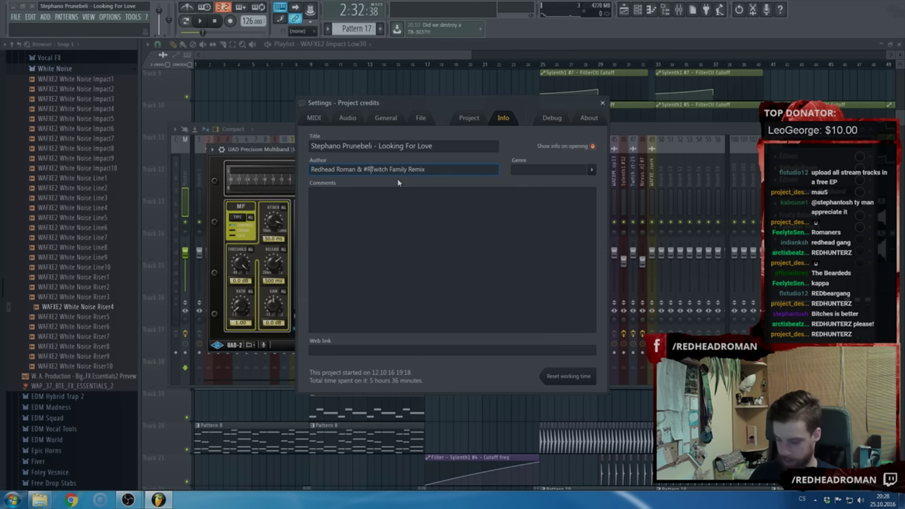
text(EDHUNTERZ)
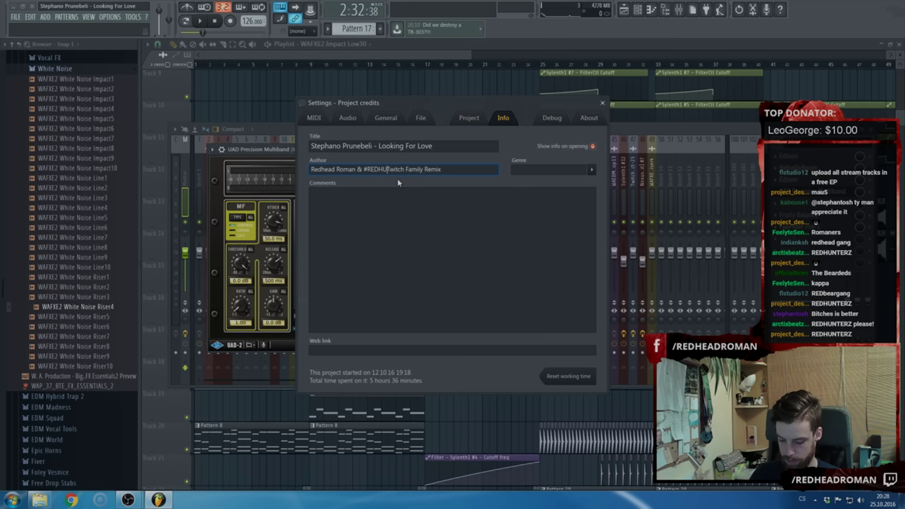
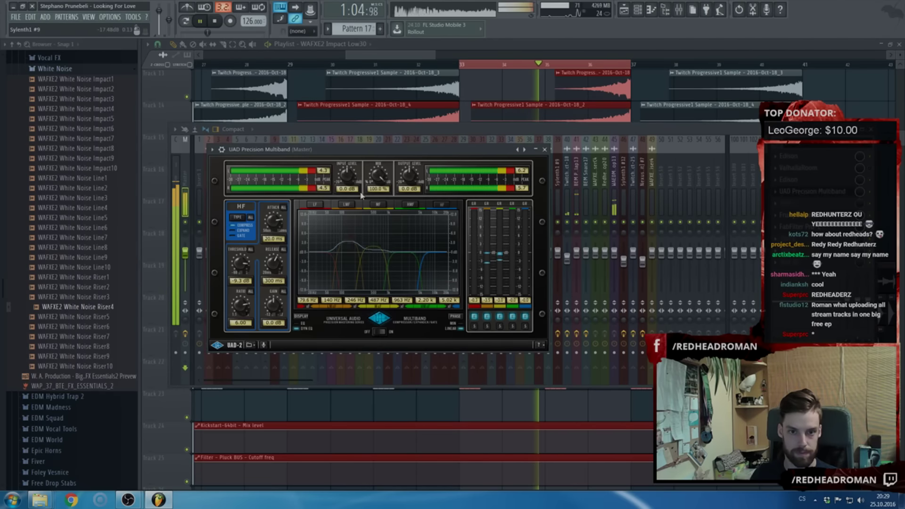
Set the master multiband's input level to 0.4 dB, solo the HF band and set its gain to 1.0 dB
drag(348, 180, 349, 178)
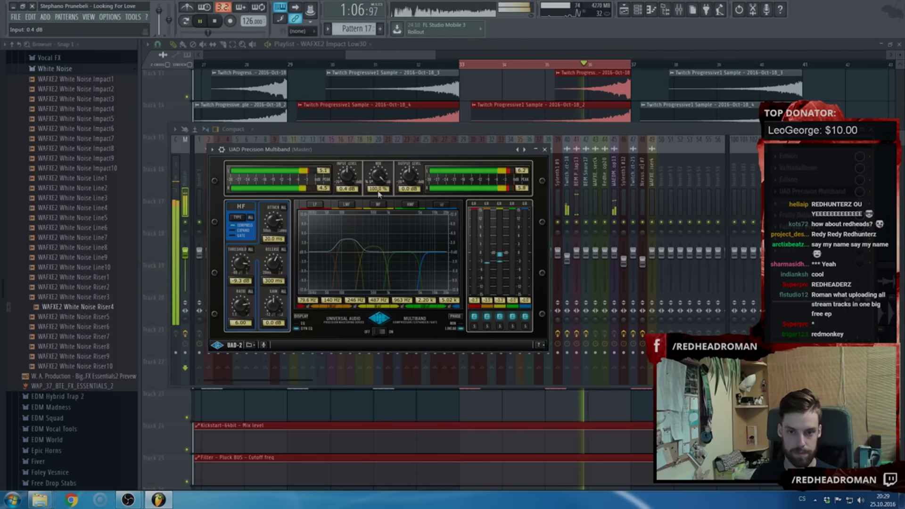
click(524, 327)
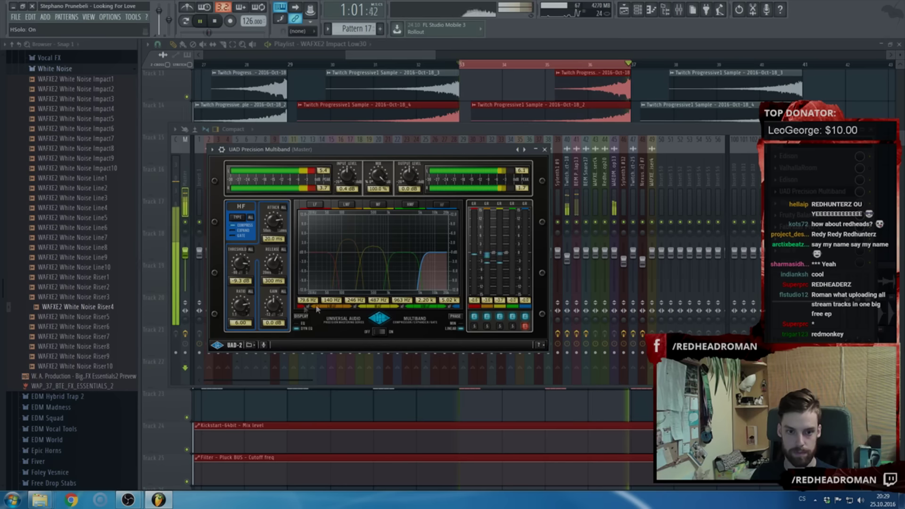
drag(278, 310, 280, 307)
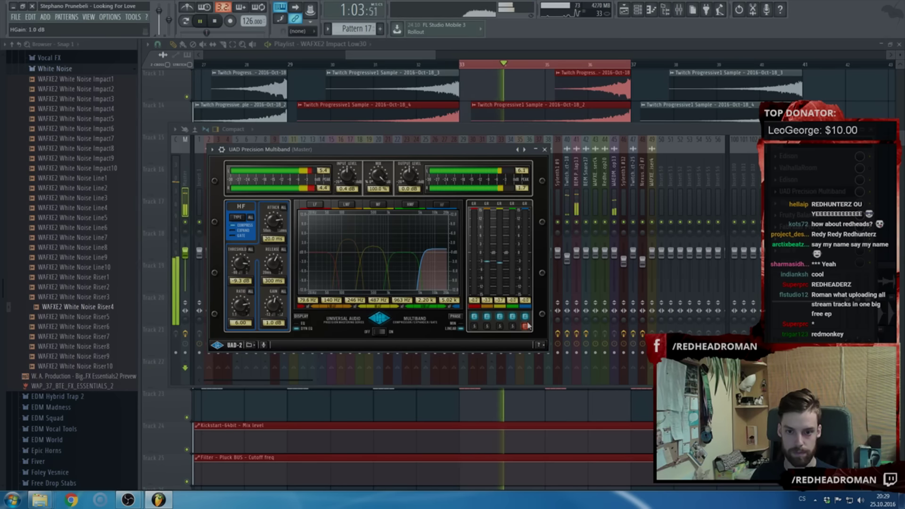
Solo the multiband's HMF band and set threshold -26.7 dB, ratio 4.34, attack 21.7 ms, release 288 ms and gain 1.3 dB
click(408, 268)
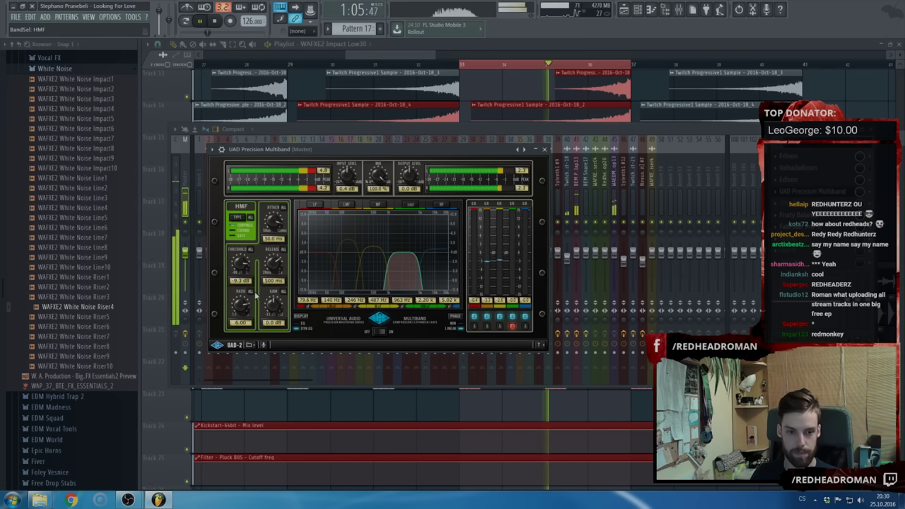
drag(244, 309, 246, 316)
drag(278, 266, 241, 297)
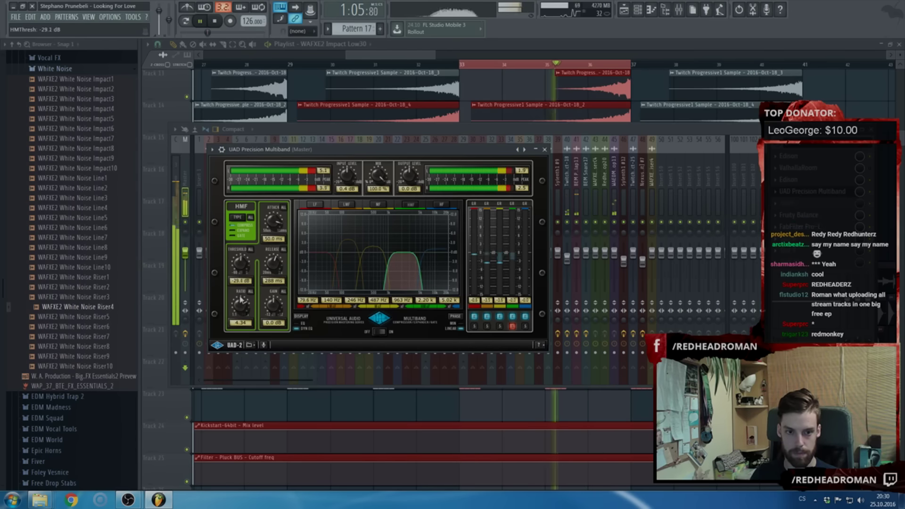
drag(273, 225, 273, 237)
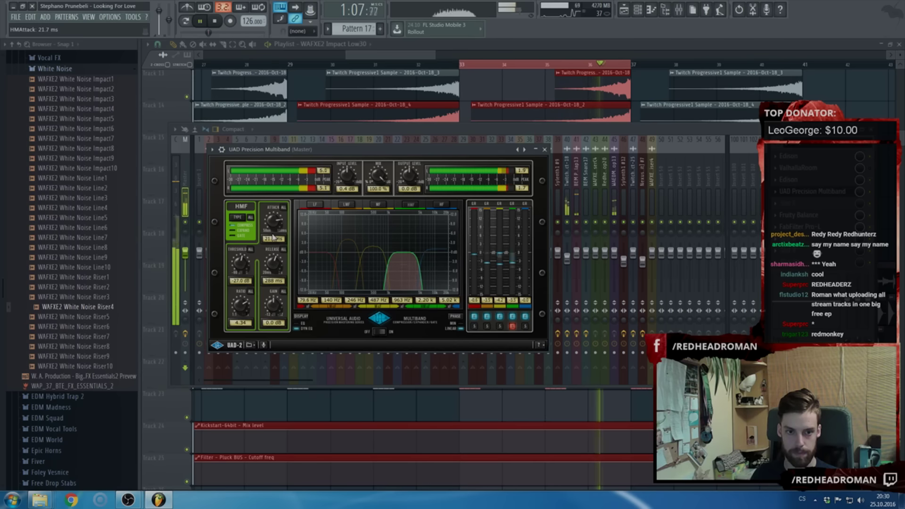
drag(240, 273, 240, 272)
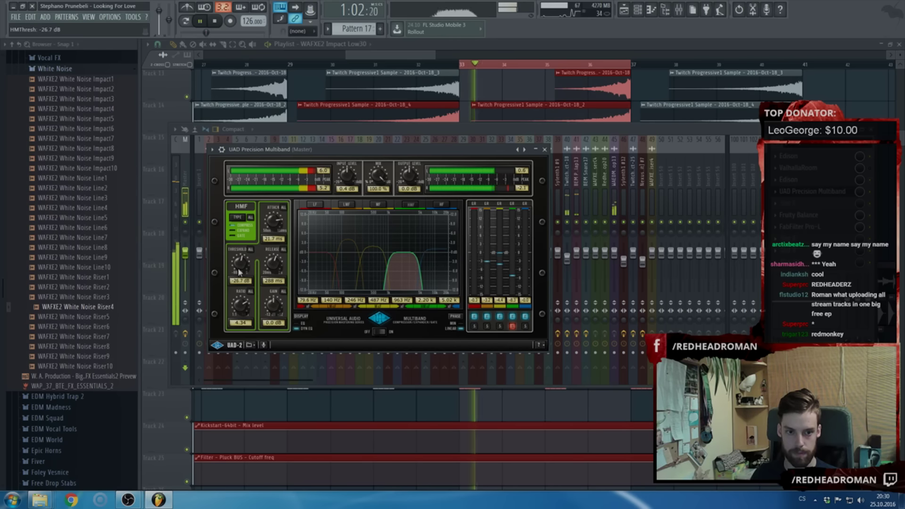
drag(273, 312, 270, 307)
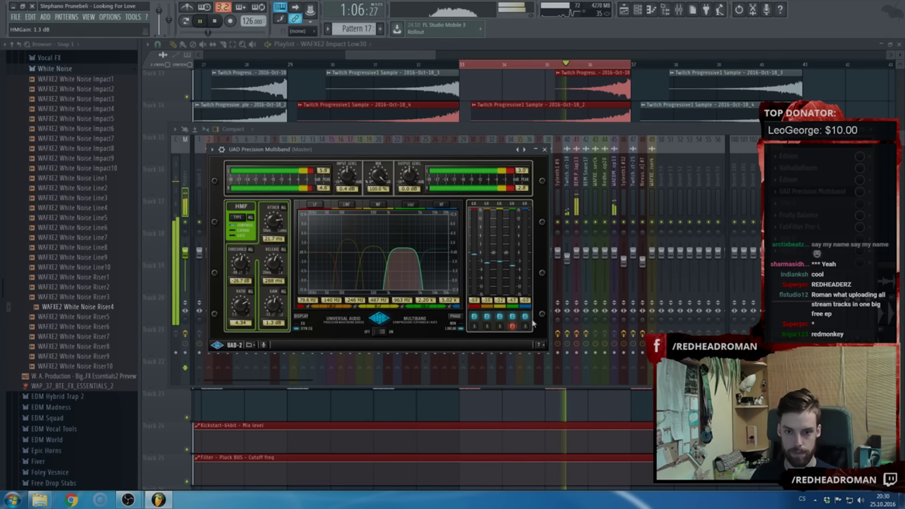
Set the MF band's threshold to -22.2 dB, ratio to 2.83 and release to 330 ms, and move the solo to the LMF band
click(333, 258)
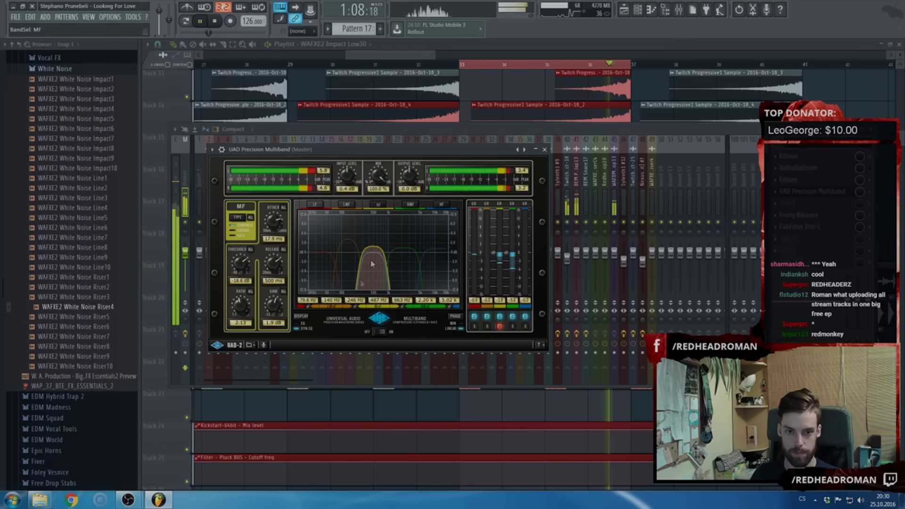
drag(273, 265, 244, 274)
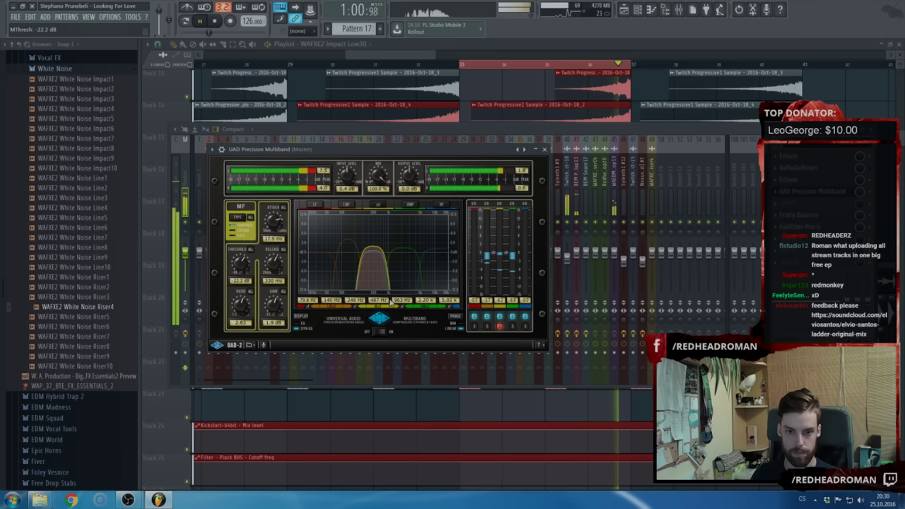
click(486, 326)
click(499, 326)
Set the LMF band's threshold to -18.0 dB and release to 556 ms, unsolo it and close the multiband compressor
click(344, 259)
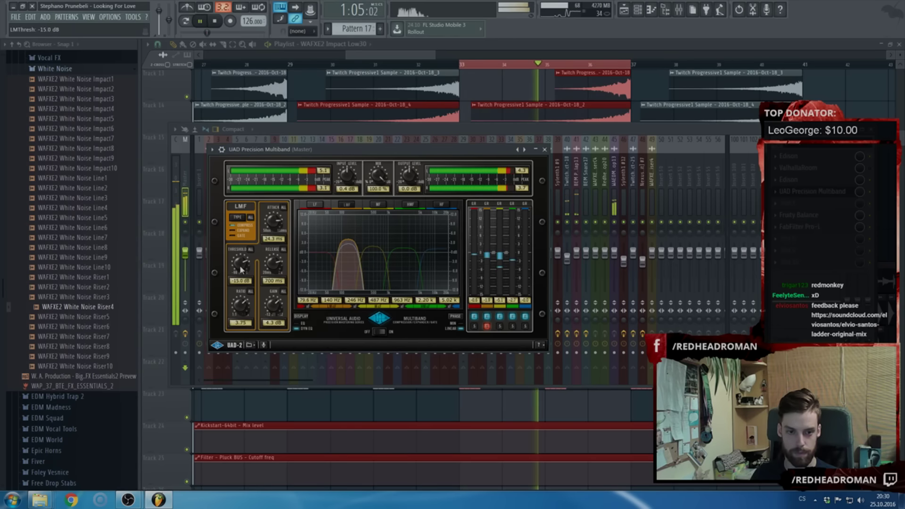
drag(239, 264, 239, 271)
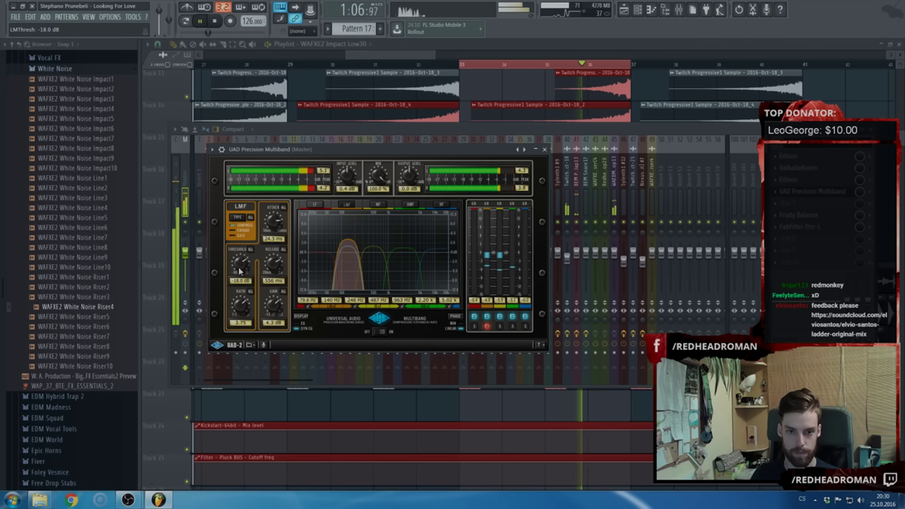
click(486, 326)
click(405, 254)
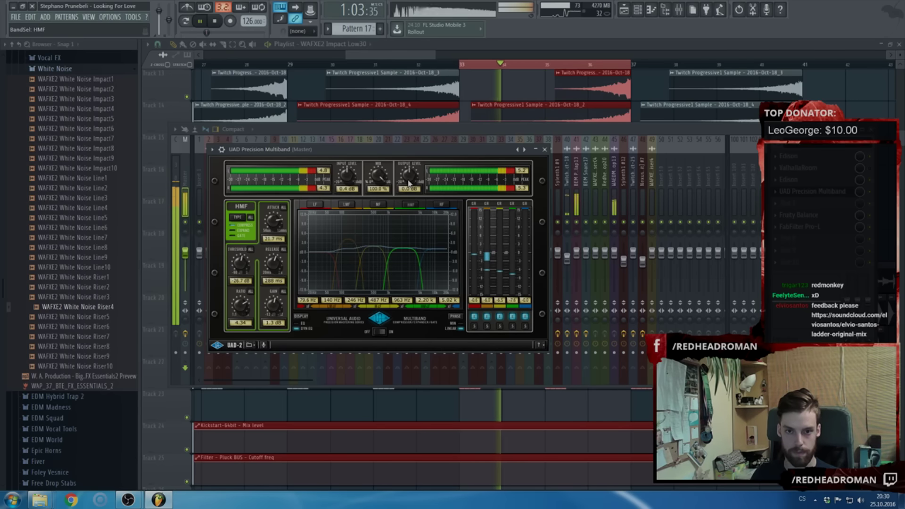
click(544, 149)
key(space)
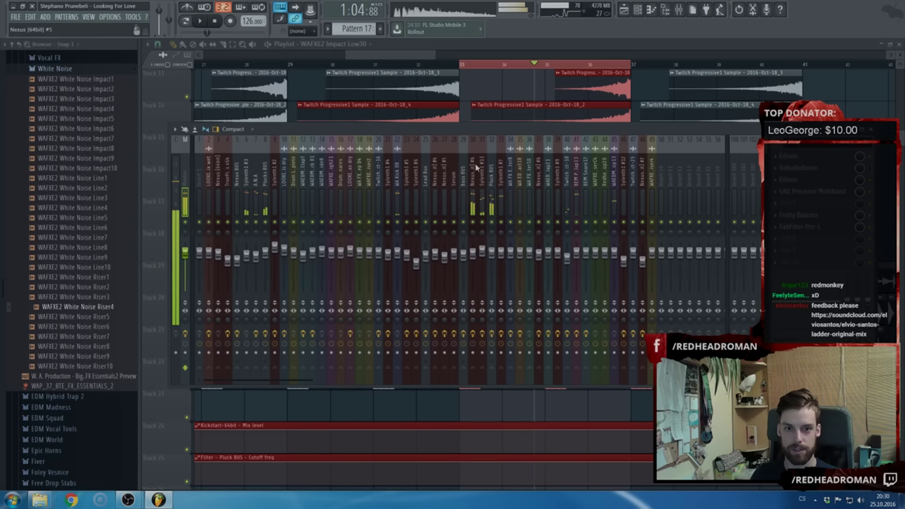
Load FabFilter Pro-Q 2 into effect slot 5 of the Master and add a 36 dB/oct low cut at roughly 30 Hz
click(793, 208)
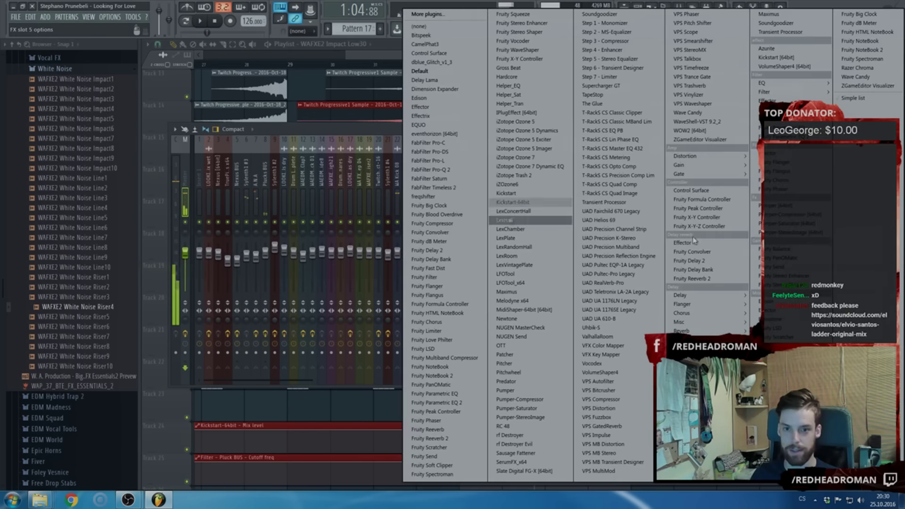
click(481, 194)
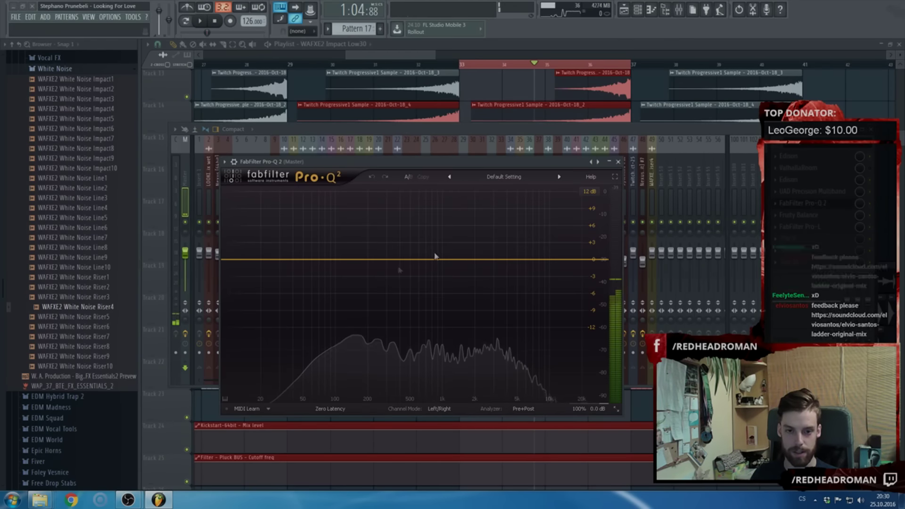
click(307, 258)
click(252, 364)
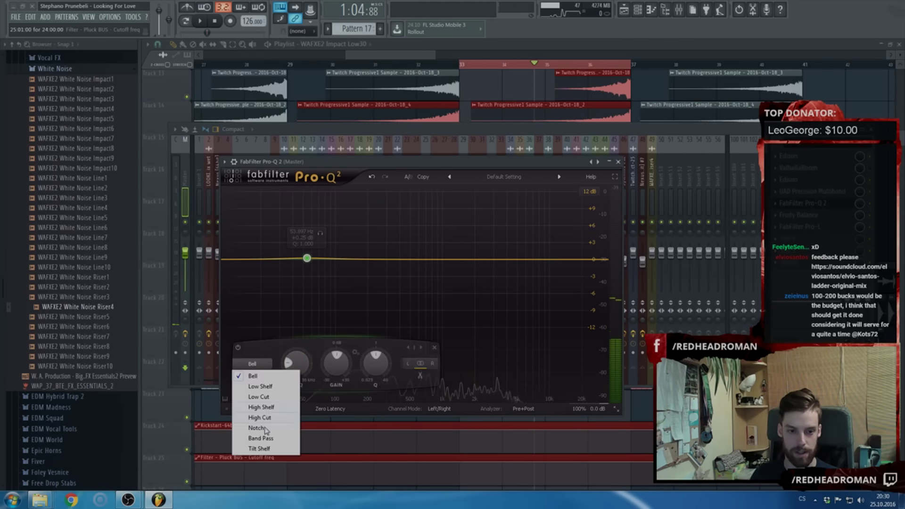
click(258, 396)
click(252, 376)
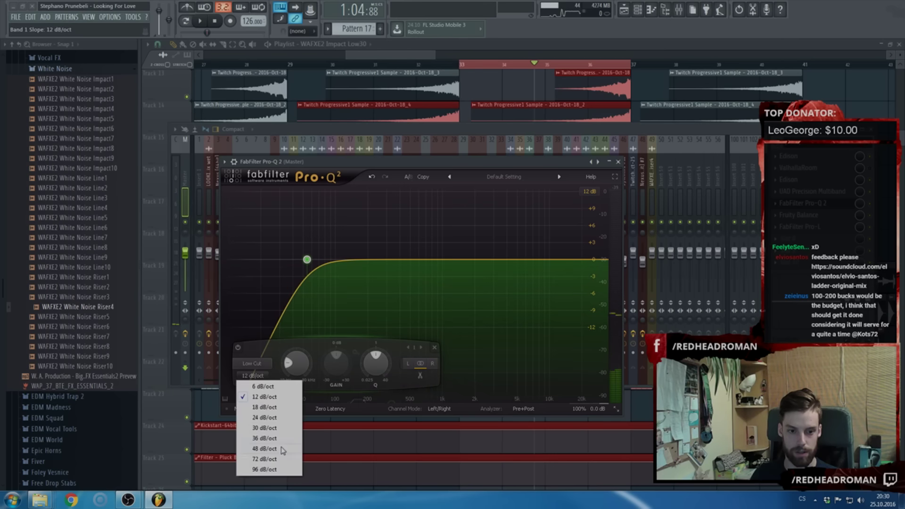
click(264, 438)
drag(307, 259, 283, 266)
During playback, add a gentle Pro-Q 2 bell boost at about 1.6 kHz and a +1.00 dB boost at about 9.9 kHz
key(space)
mouse_move(430, 261)
mouse_down()
mouse_move(430, 239)
mouse_move(438, 254)
mouse_up()
drag(526, 258, 549, 255)
drag(439, 254, 465, 253)
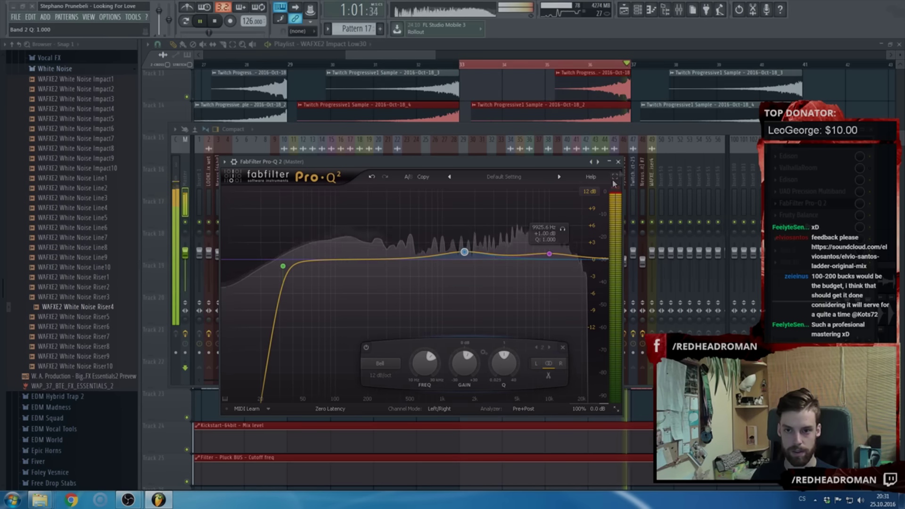
Raise the HMF band's gain to 2.5 dB in the master's UAD Precision Multiband and close both plugin windows
click(803, 191)
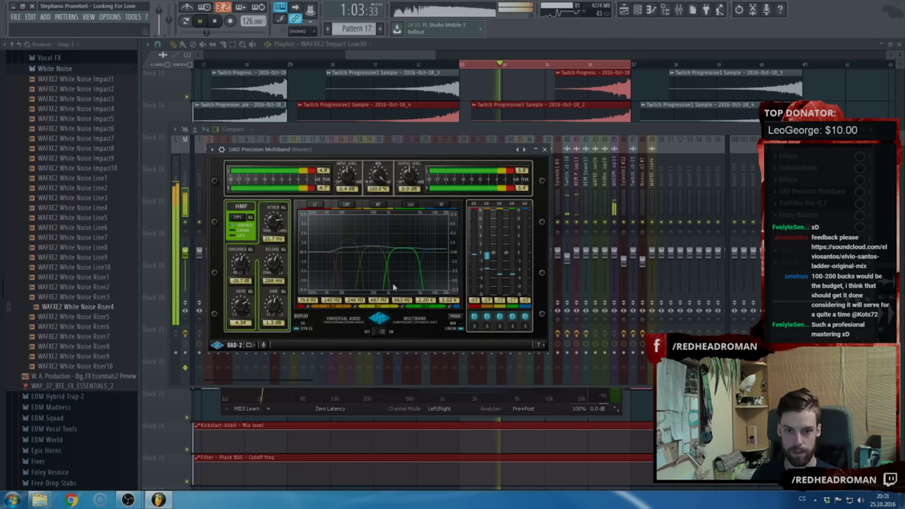
drag(267, 313, 273, 310)
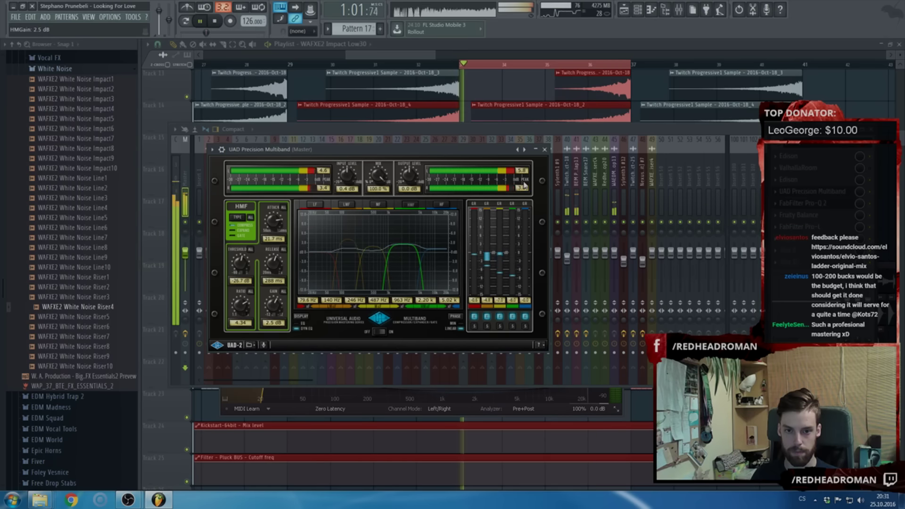
drag(378, 178, 363, 339)
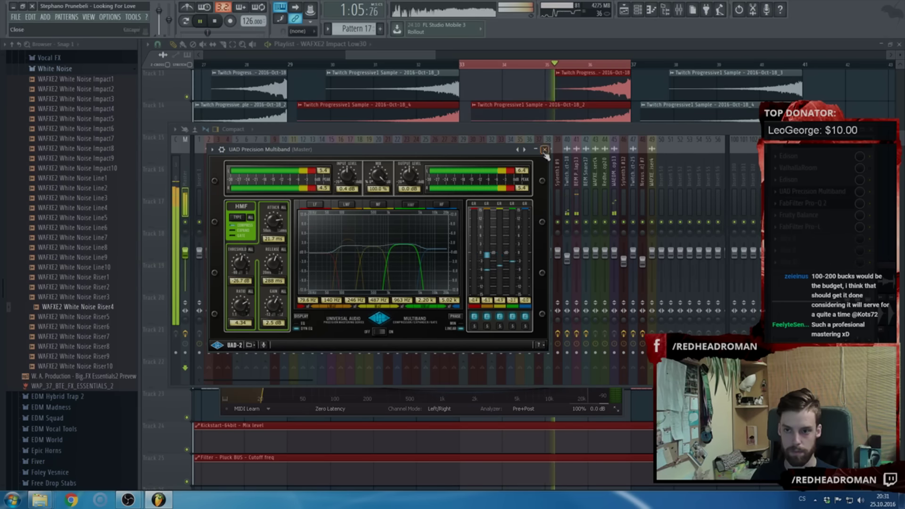
click(545, 150)
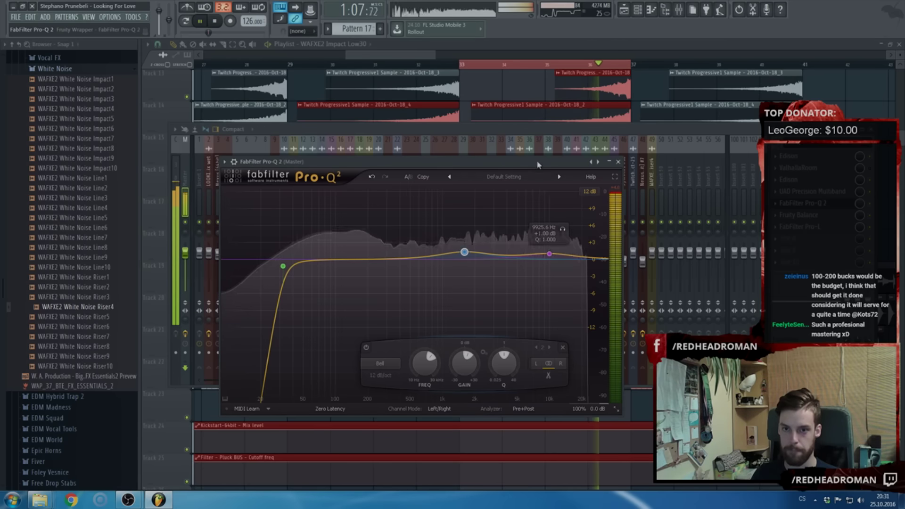
click(618, 161)
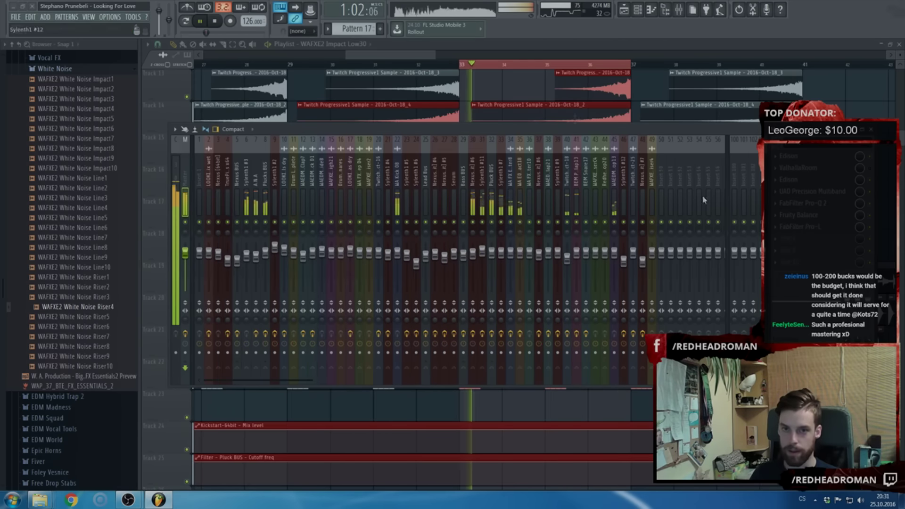
Load Step 1 - Monomizer into Master effect slot 6, with its high-pass filter at about 40 Hz and the monomize amount at 81%
key(space)
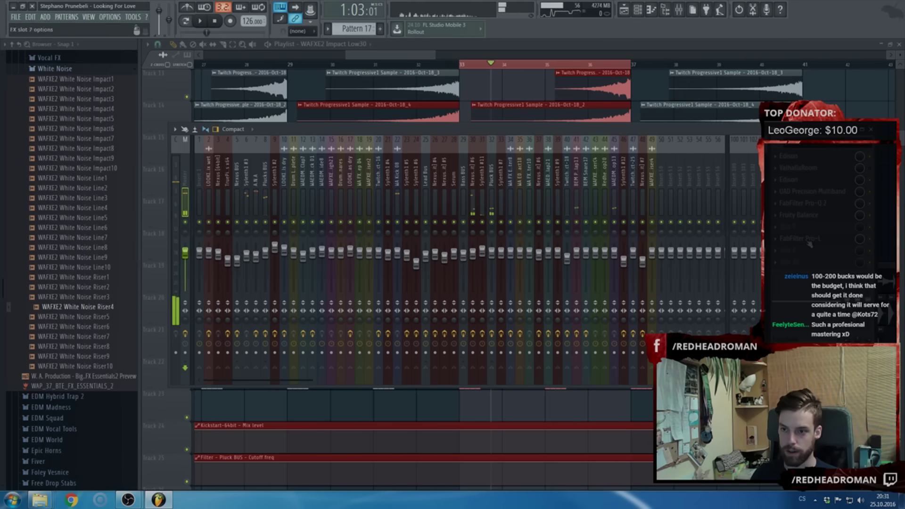
click(797, 222)
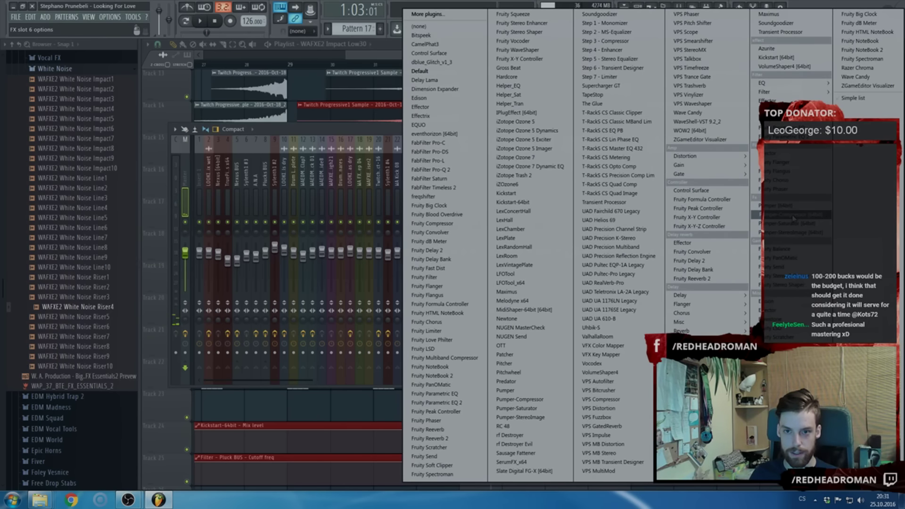
click(626, 26)
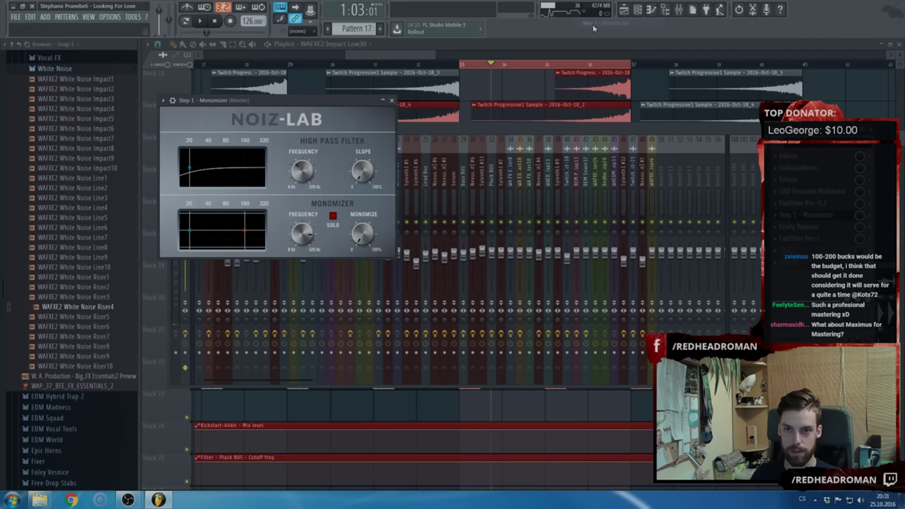
drag(301, 170, 302, 162)
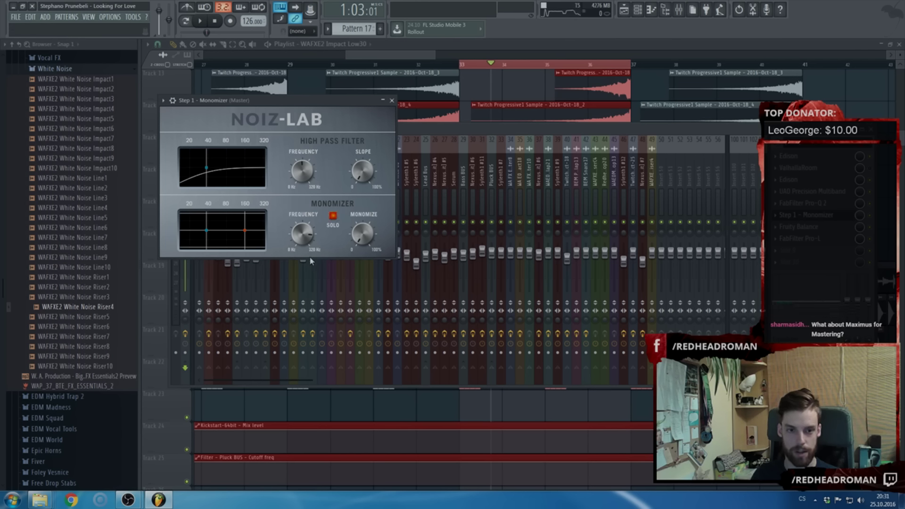
drag(361, 233, 362, 231)
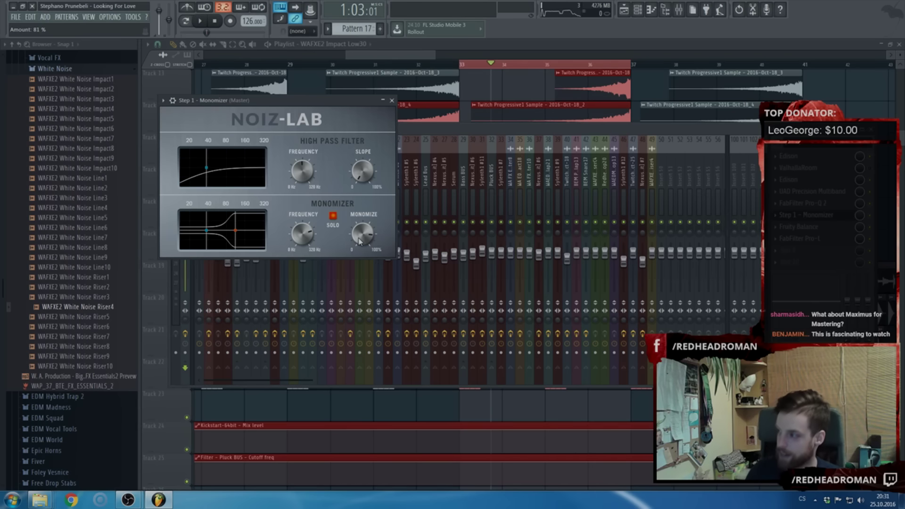
click(391, 100)
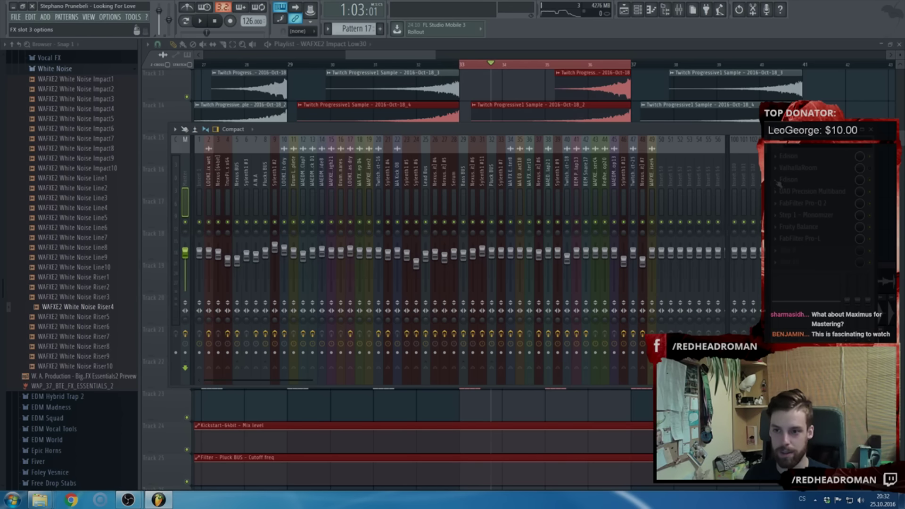
Remove the effects in the Master track's slots 3, 2 and 1, including ValhallaRoom and Edison
click(777, 184)
click(760, 226)
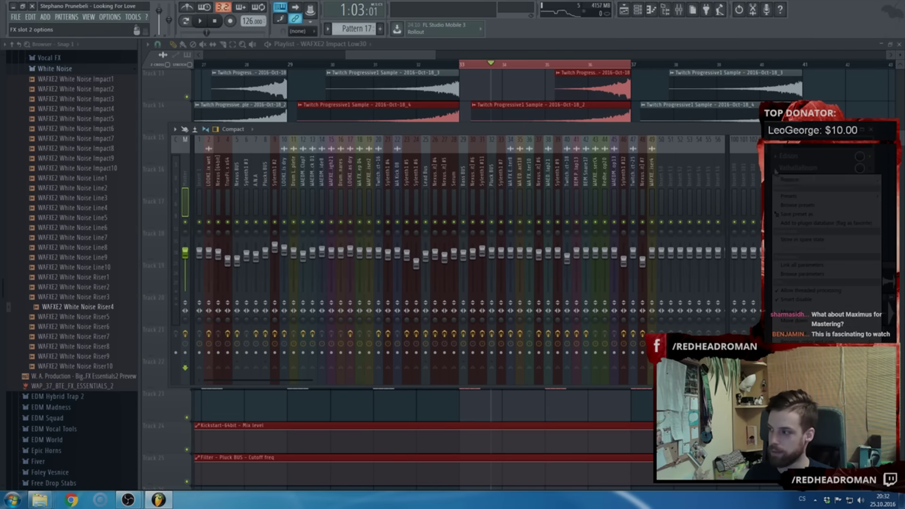
click(778, 179)
click(412, 29)
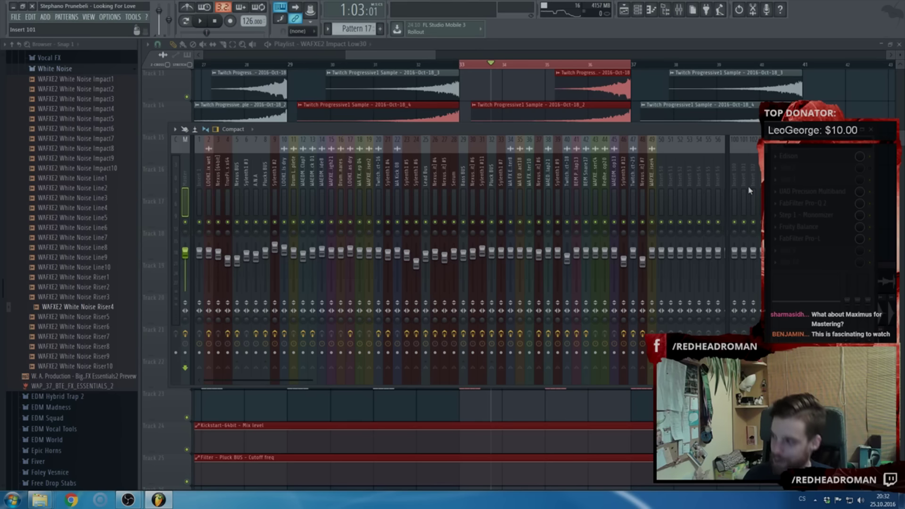
click(787, 156)
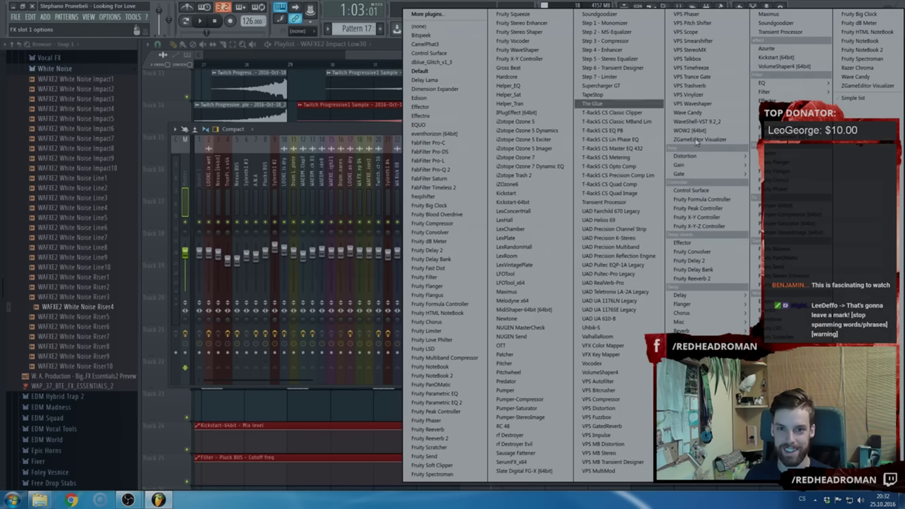
click(470, 29)
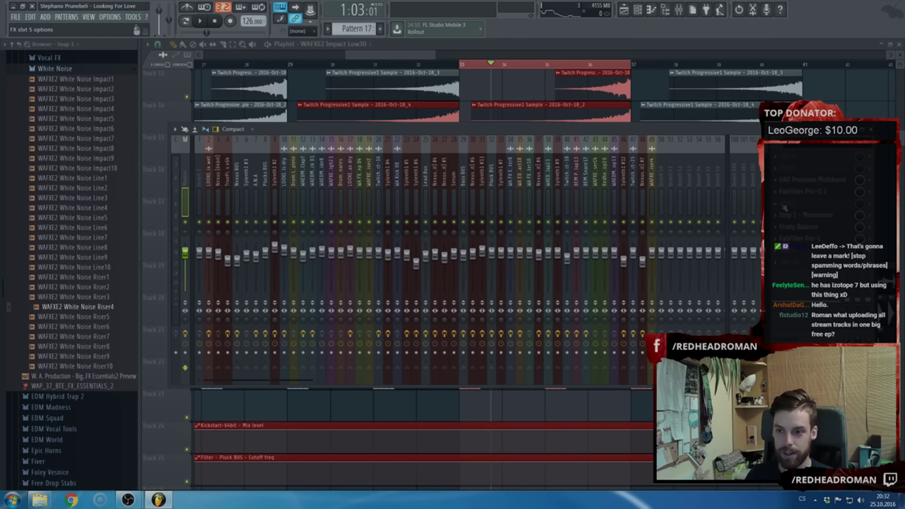
Reorder the Master effects so Step 1 - Monomizer is in slot 2, FabFilter Pro-Q 2 in slot 4 and UAD Precision Multiband in slot 5
click(784, 208)
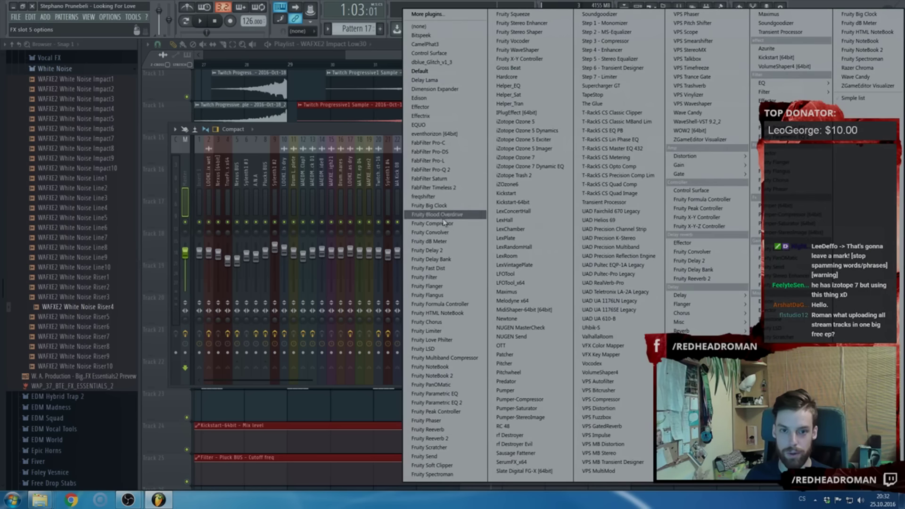
click(377, 132)
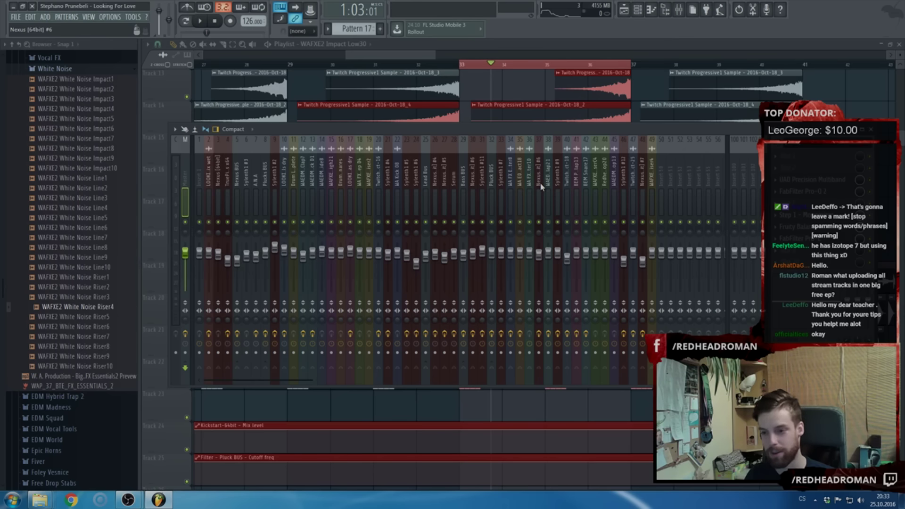
click(380, 132)
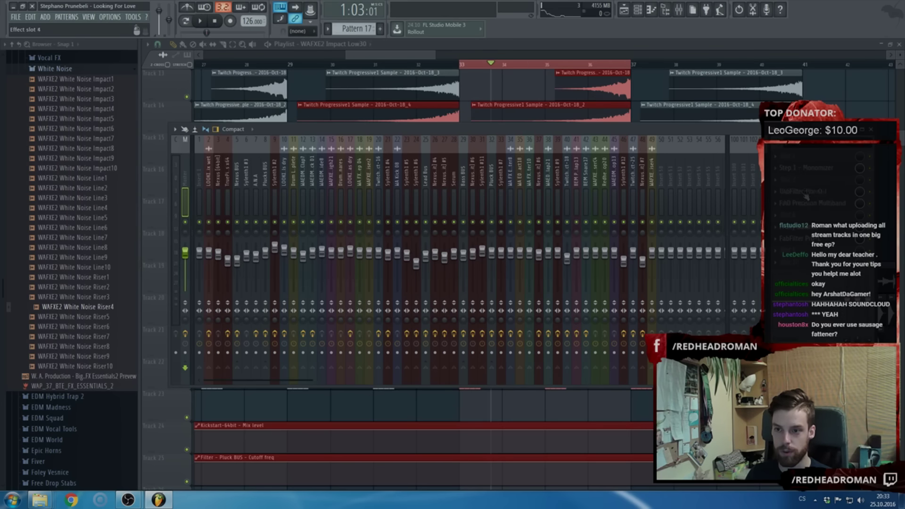
Hide the mixer and play back the selected playlist section through the new master chain
key(F9)
key(space)
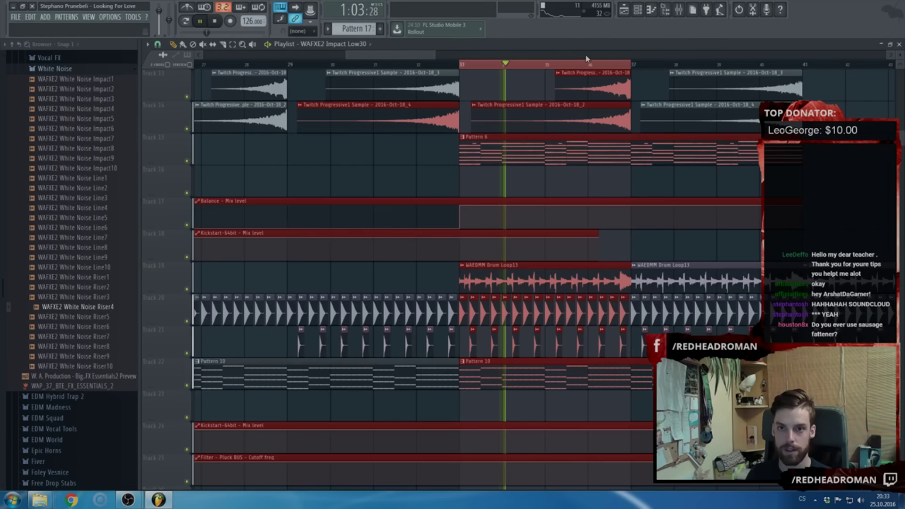
Check the Step 1 - Monomizer on the Master during playback, leave its solo off, and stop playback
click(678, 9)
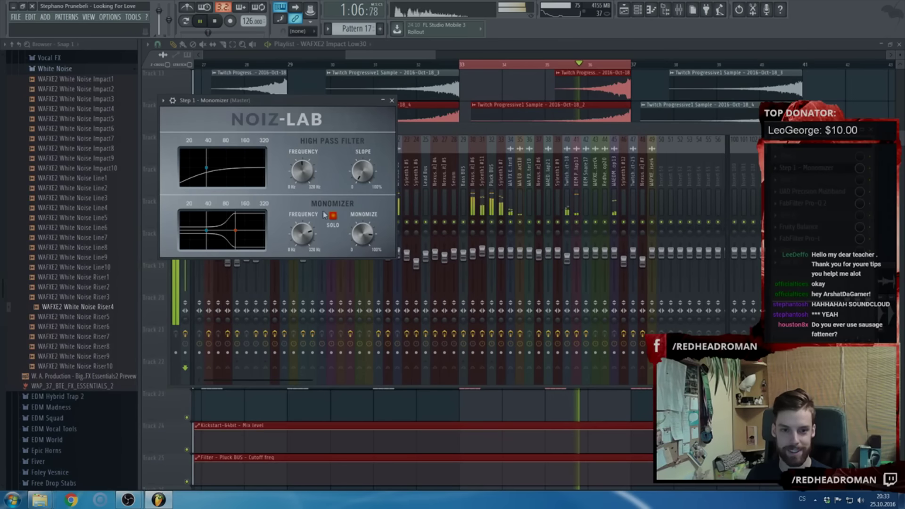
scroll(301, 243, down, 2)
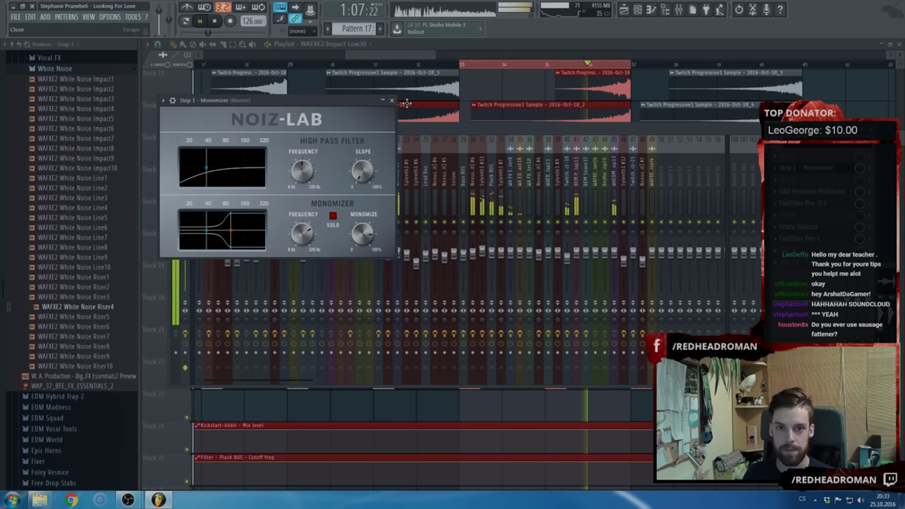
click(391, 100)
key(space)
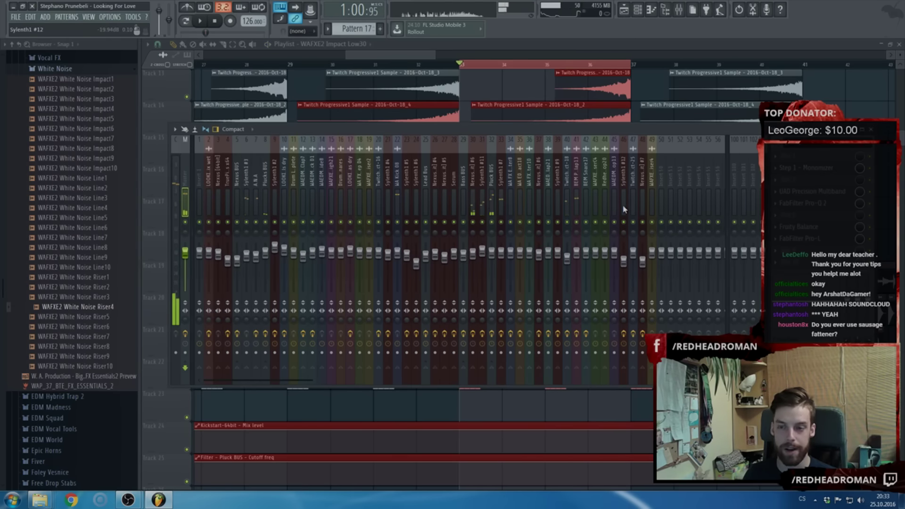
Try Pumper in Master effect slot 6 and remove it again, leaving the slot empty
click(776, 215)
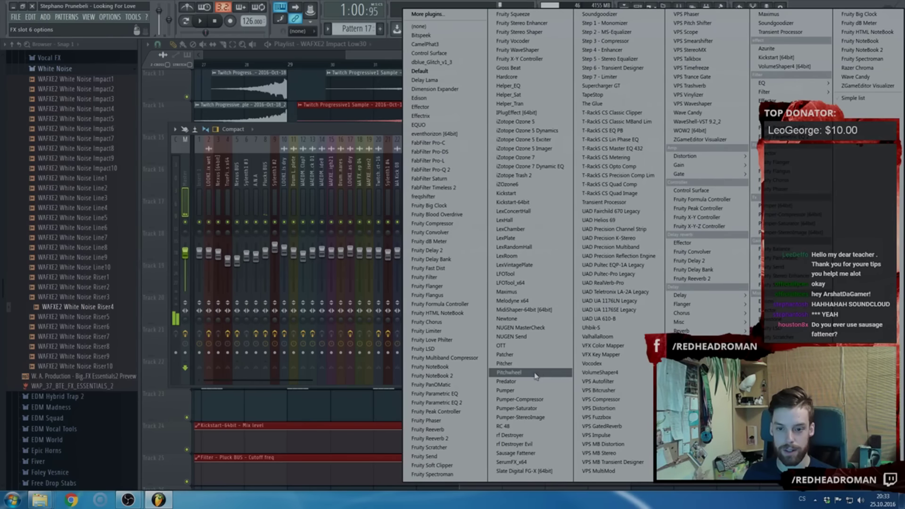
click(527, 392)
drag(339, 224, 363, 253)
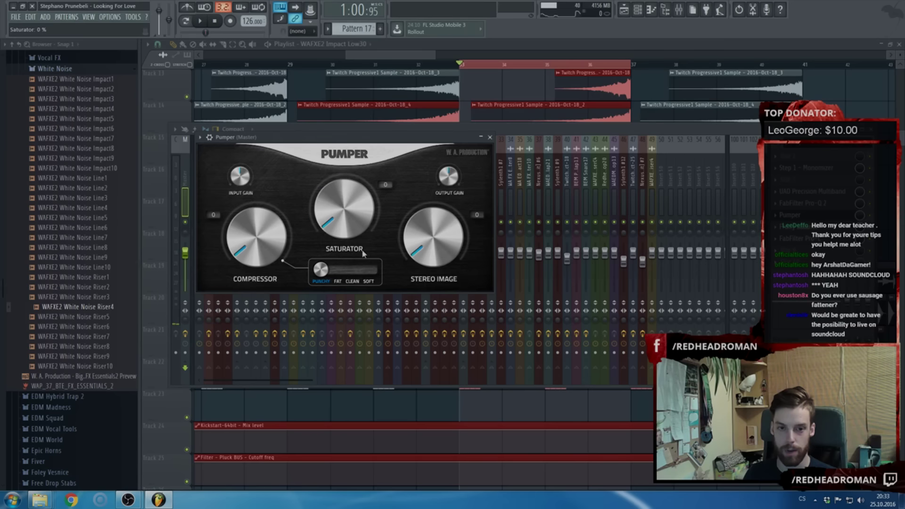
click(777, 217)
mouse_move(786, 226)
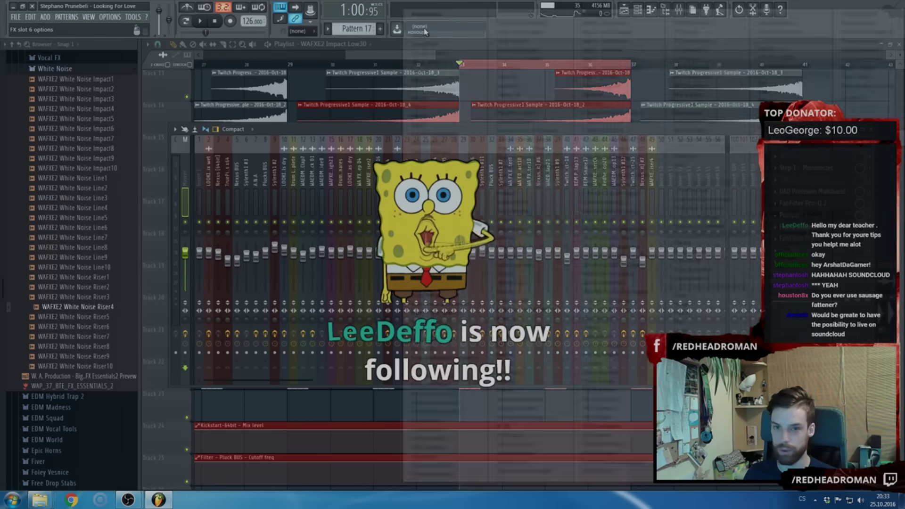
click(423, 27)
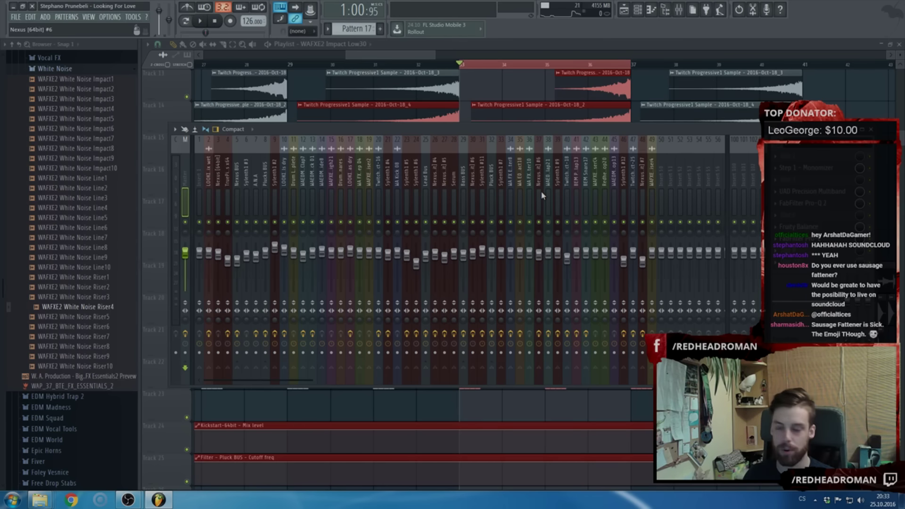
click(775, 215)
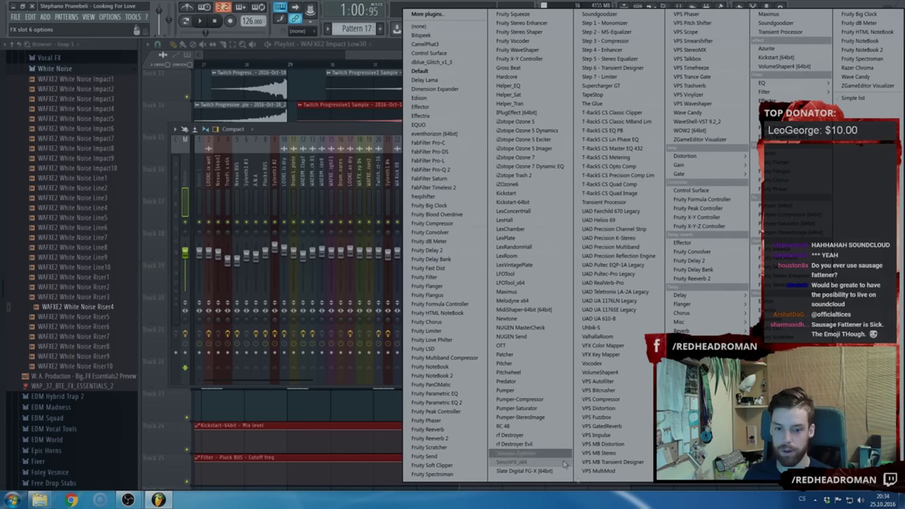
click(382, 136)
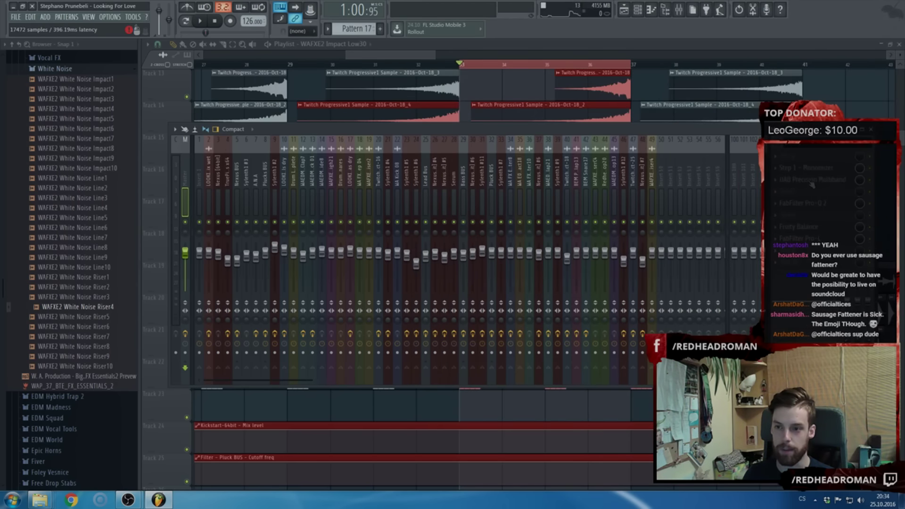
Move UAD Precision Multiband and FabFilter Pro-Q 2 up to Master slots 3 and 4, and load OTT into slot 5 with 19% depth
click(801, 214)
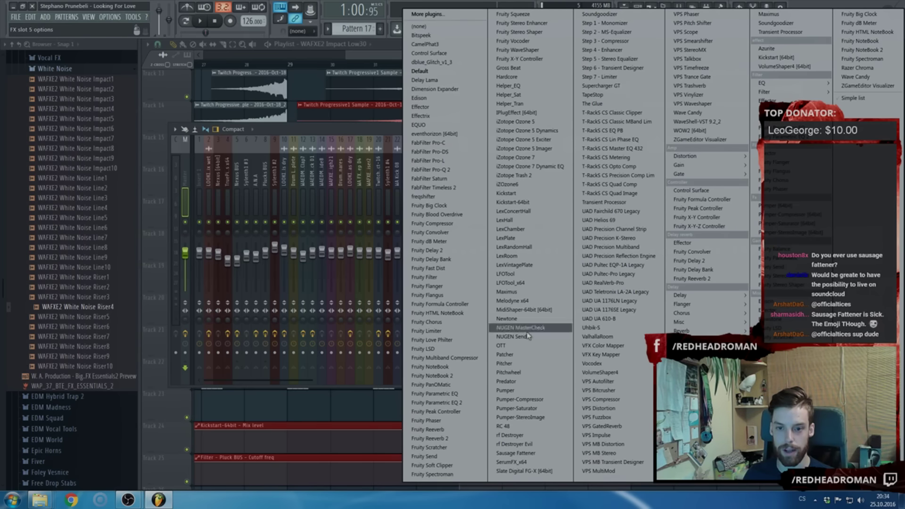
click(503, 345)
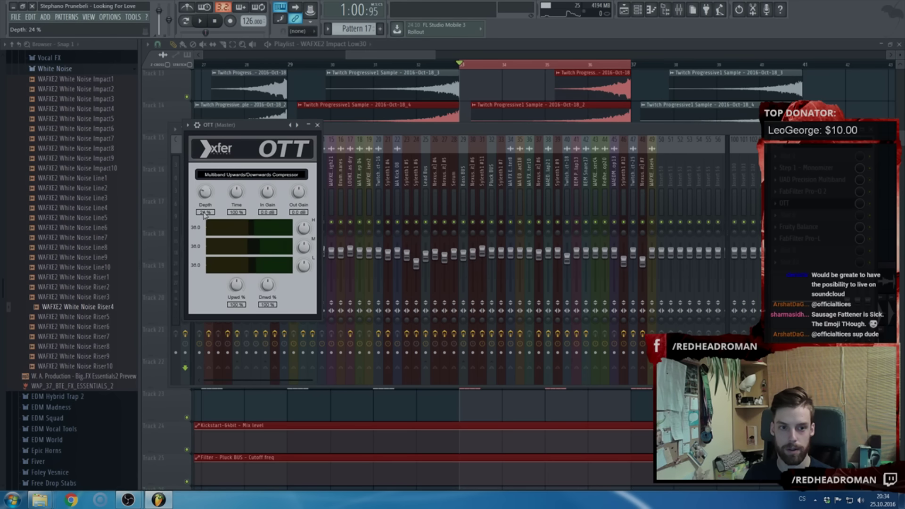
drag(204, 200, 207, 202)
Play the selected section and set OTT's depth on the Master to 15%
click(499, 45)
key(space)
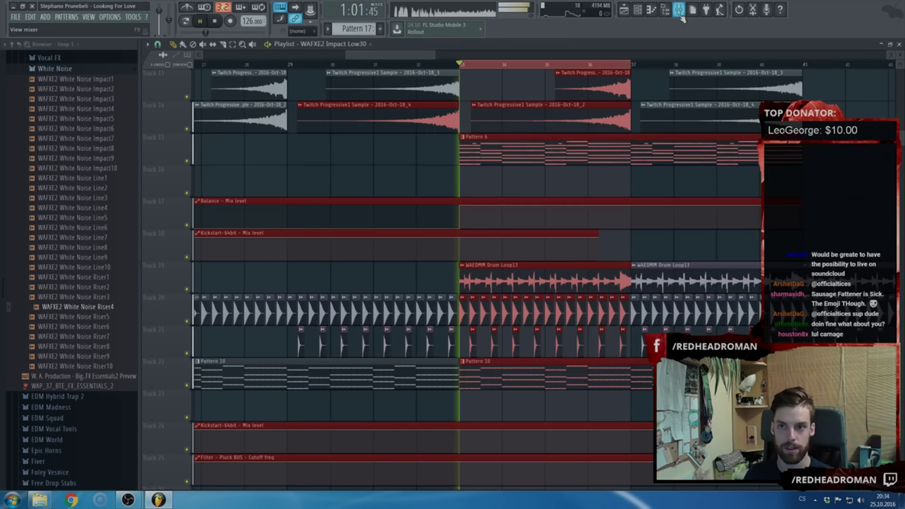
click(679, 10)
click(793, 205)
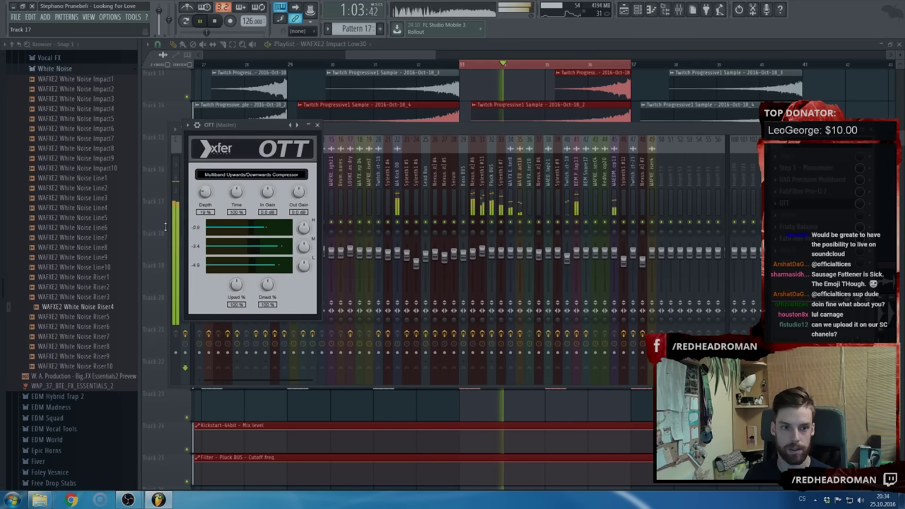
drag(218, 267, 203, 205)
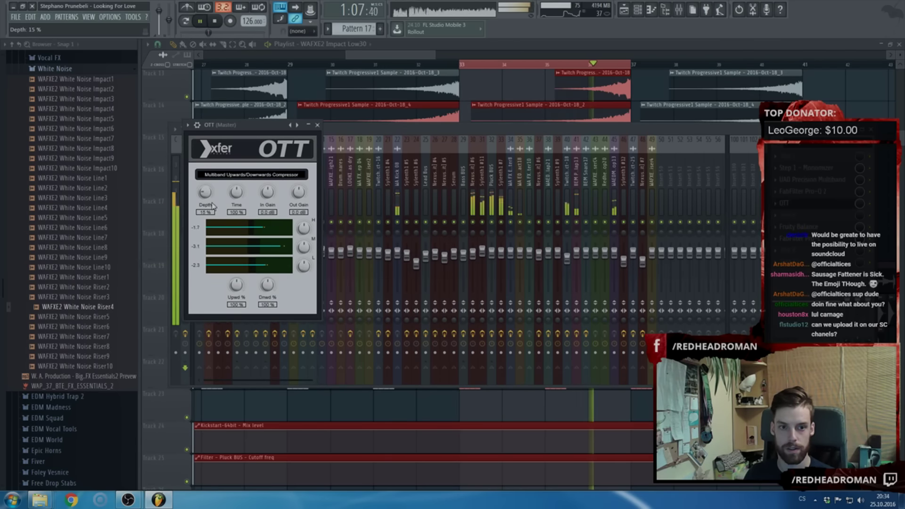
Place the FabFilter Pro-L window beside OTT for monitoring and set OTT's output gain to 2.4 dB
click(796, 239)
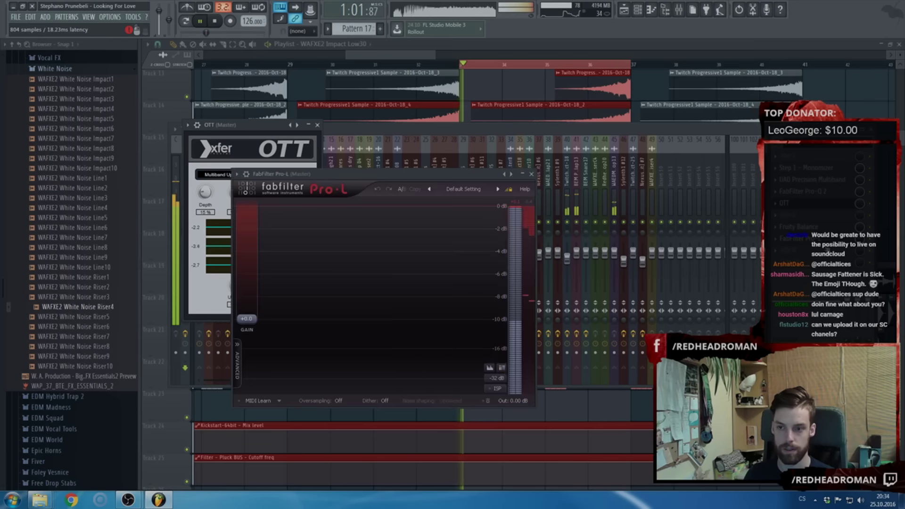
drag(409, 175, 471, 201)
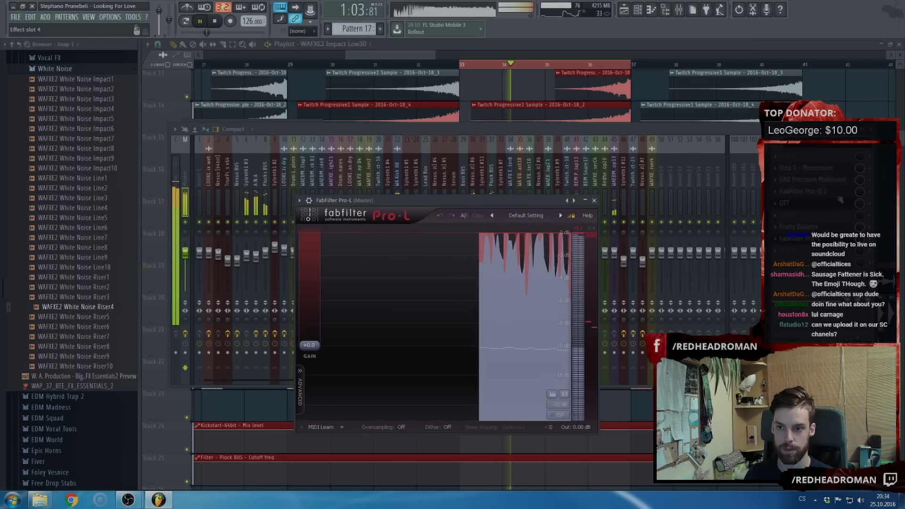
click(792, 203)
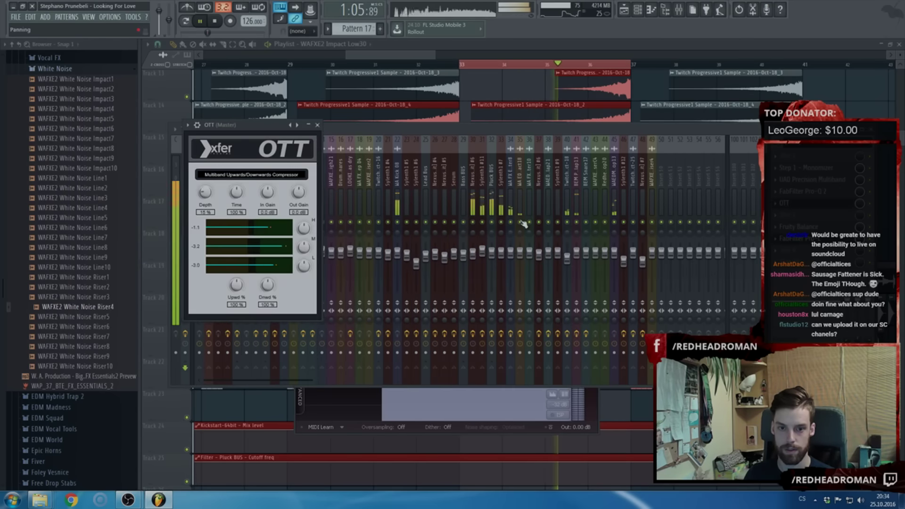
click(517, 130)
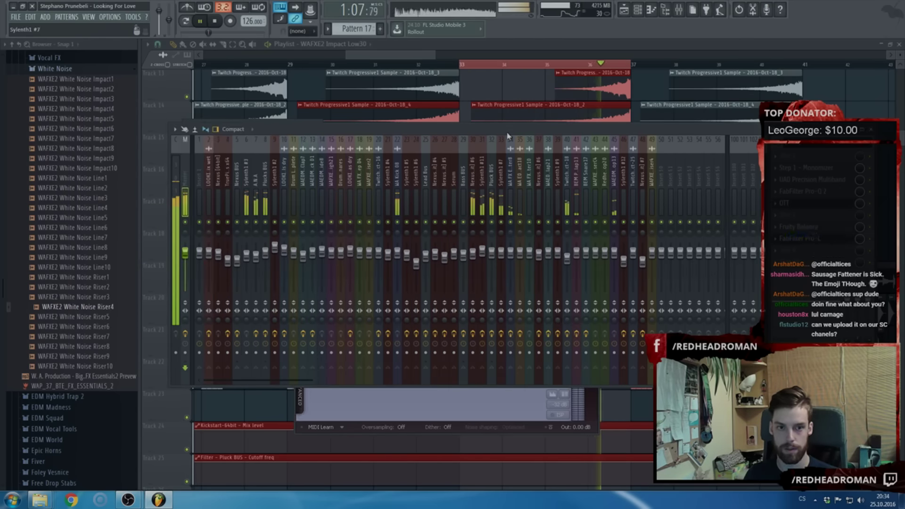
key(F9)
drag(297, 193, 297, 193)
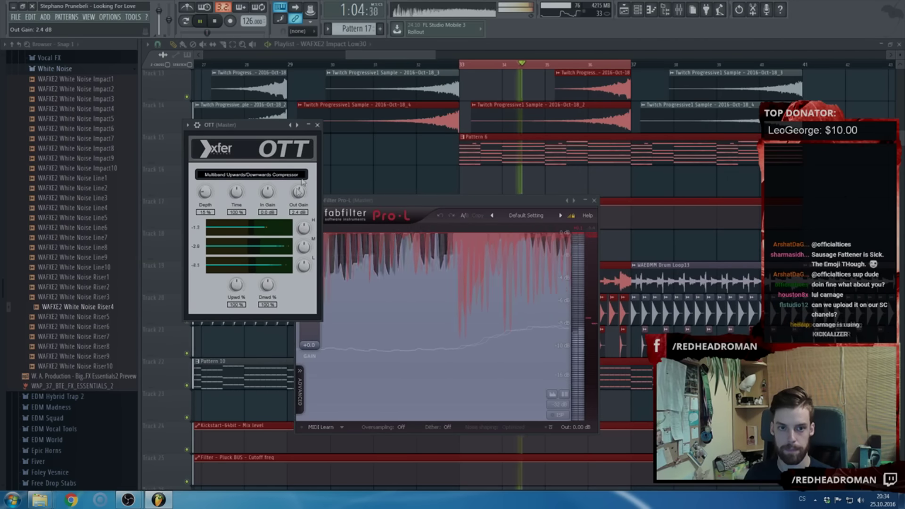
click(318, 125)
click(594, 200)
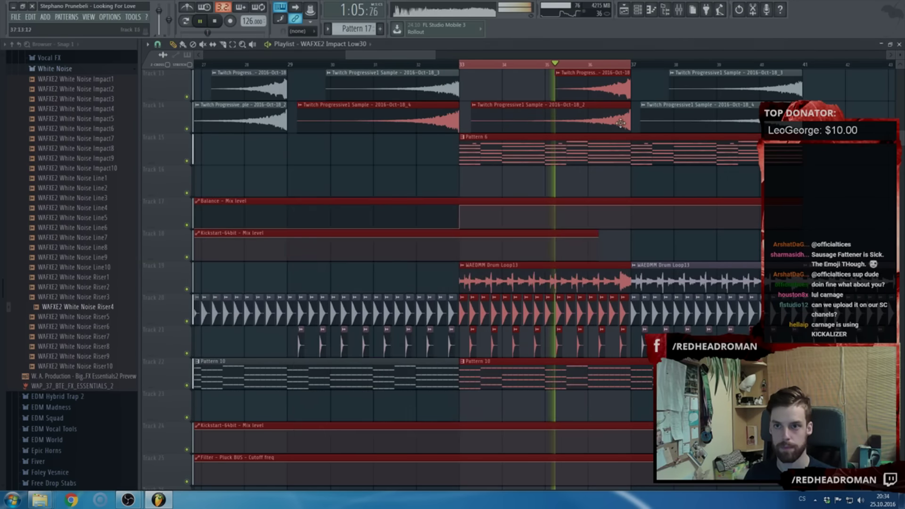
Recheck the OTT settings on the Master while the selected section plays
click(679, 9)
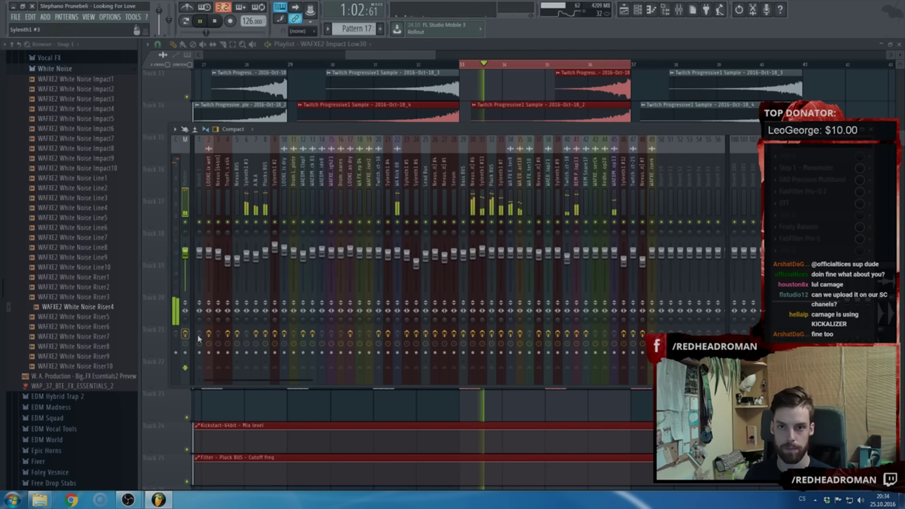
click(814, 205)
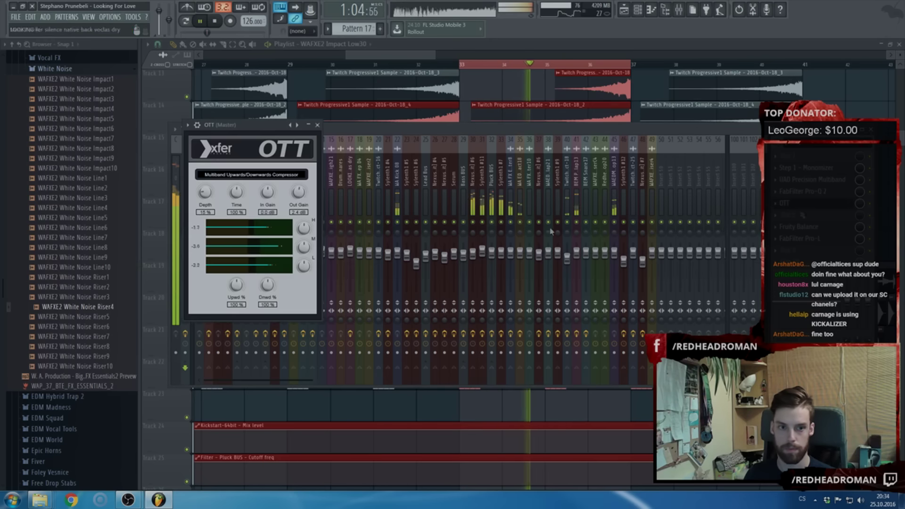
click(317, 125)
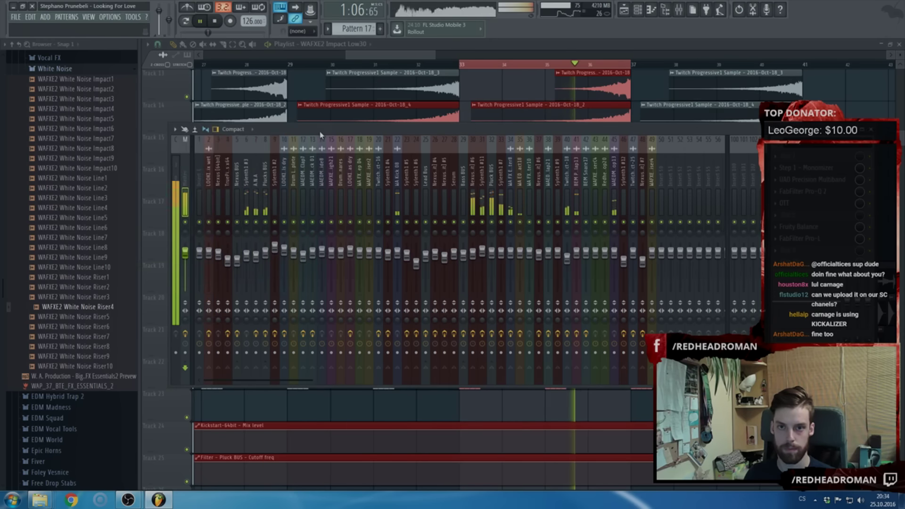
Clear the playlist's time selection so playback runs on through the arrangement
ctrl+click(507, 64)
scroll(492, 97, down, 6)
scroll(473, 117, up, 4)
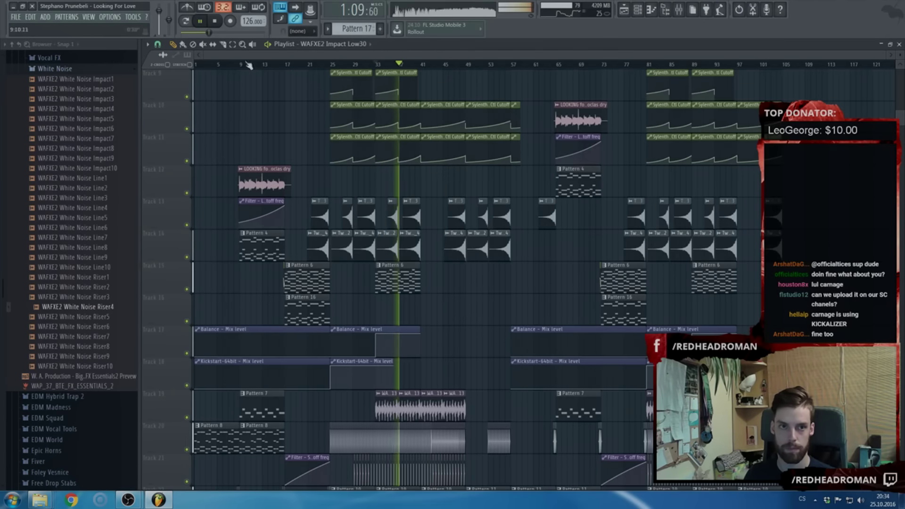
Flatten the Master Pro-Q 2's middle bell to 0 dB near 2 kHz, and set its low cut to about 22.5 Hz with Q 0.798
click(679, 9)
click(802, 191)
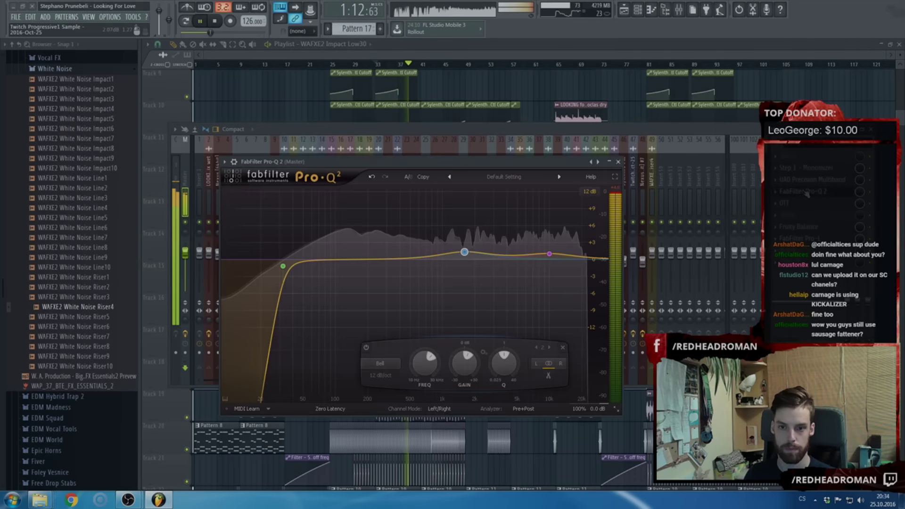
mouse_move(465, 253)
mouse_down()
mouse_move(463, 263)
mouse_move(476, 260)
mouse_up()
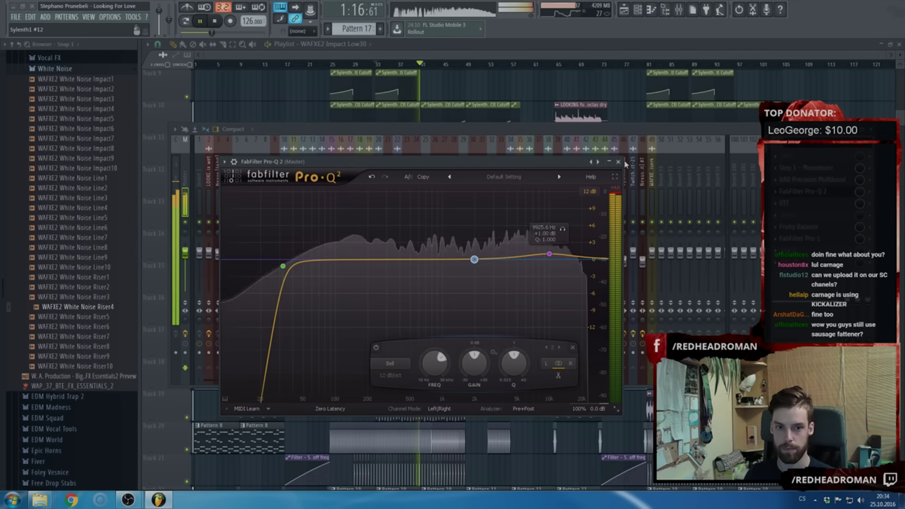
drag(283, 266, 267, 270)
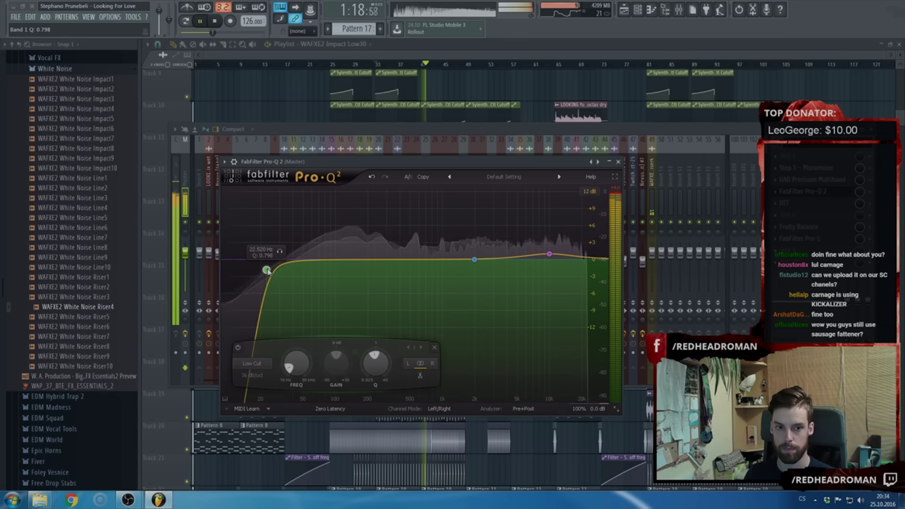
click(618, 162)
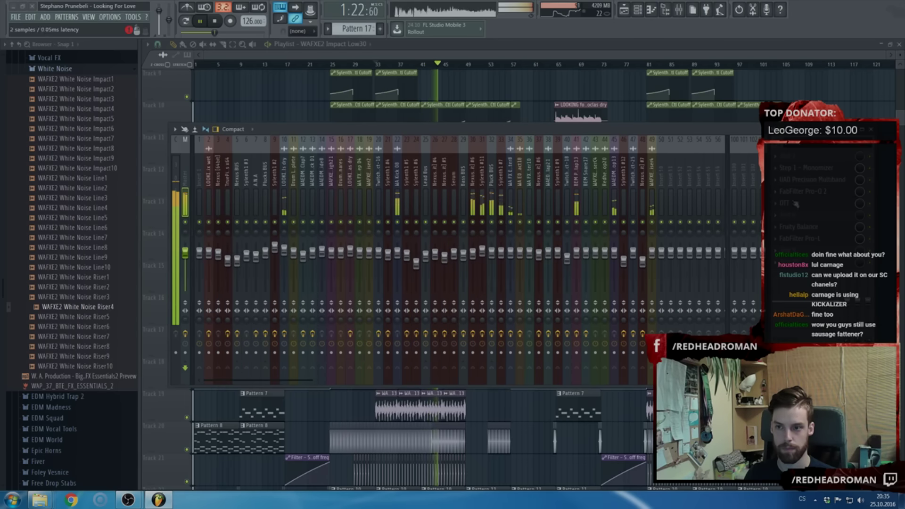
Set the HMF band gain of the Master's UAD Precision Multiband to 1.7 dB
click(801, 179)
drag(272, 305, 272, 309)
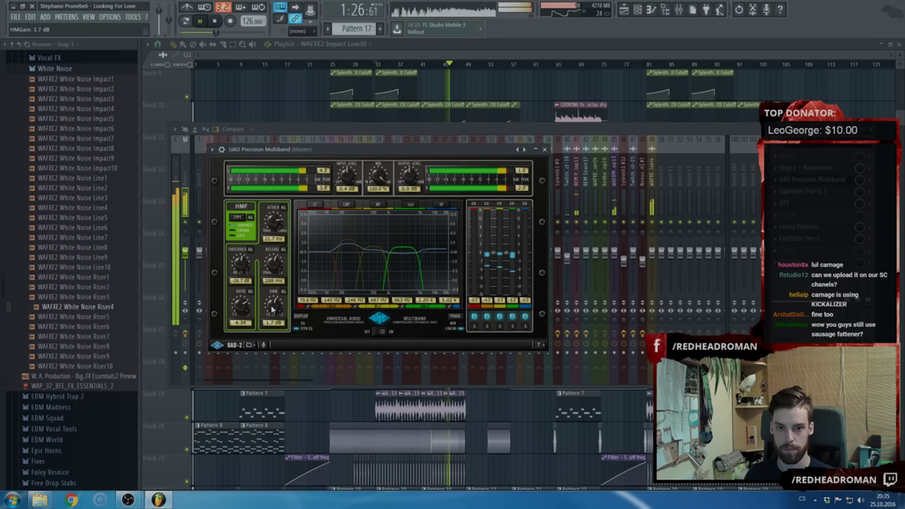
key(Escape)
key(Escape)
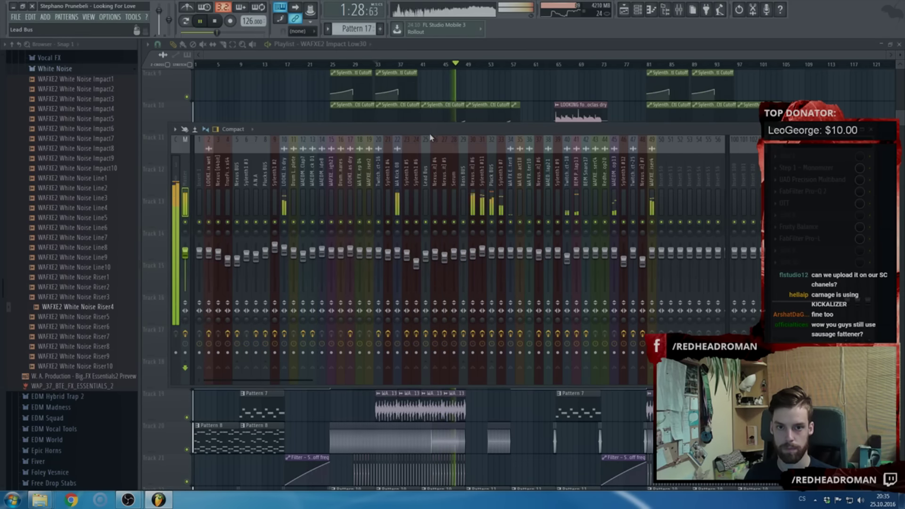
Open the BEM PreClap13 sample from its last clip before bar 49 and adjust its channel volume
scroll(420, 338, down, 5)
scroll(420, 338, up, 4)
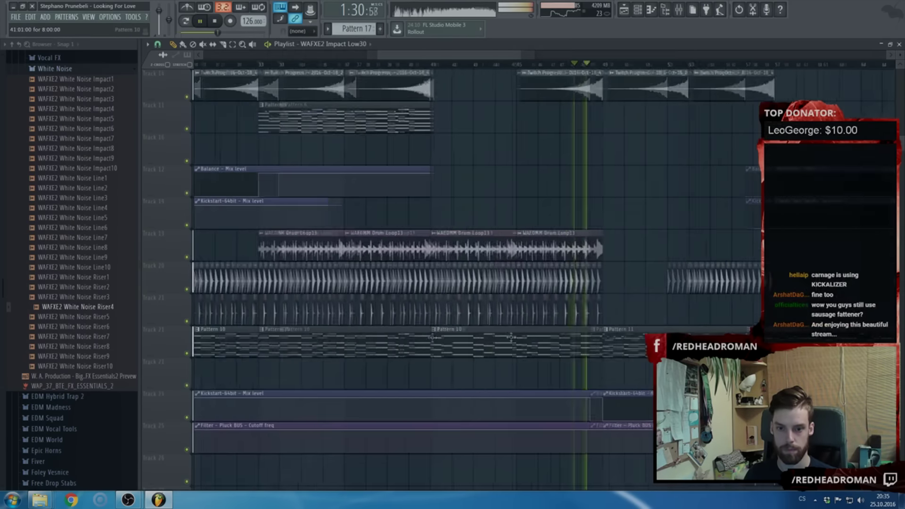
scroll(593, 333, down, 2)
scroll(651, 306, up, 2)
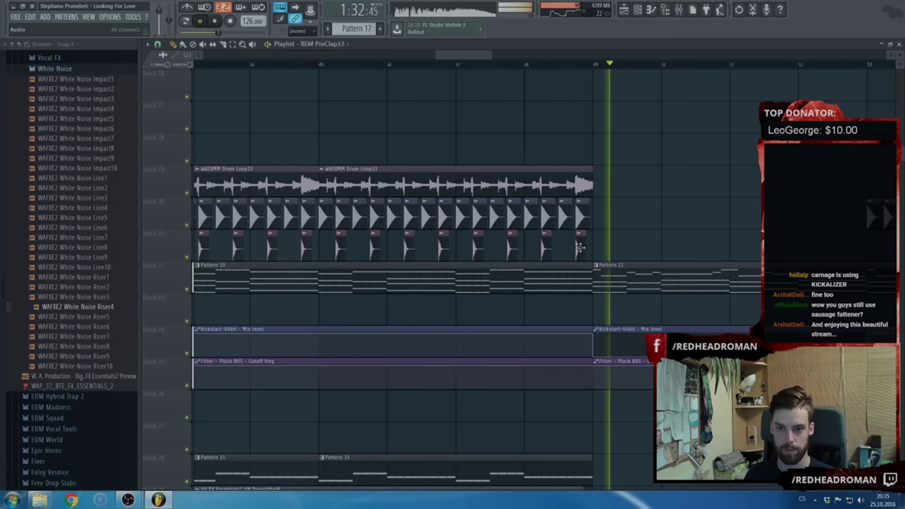
double_click(581, 253)
drag(366, 127, 365, 129)
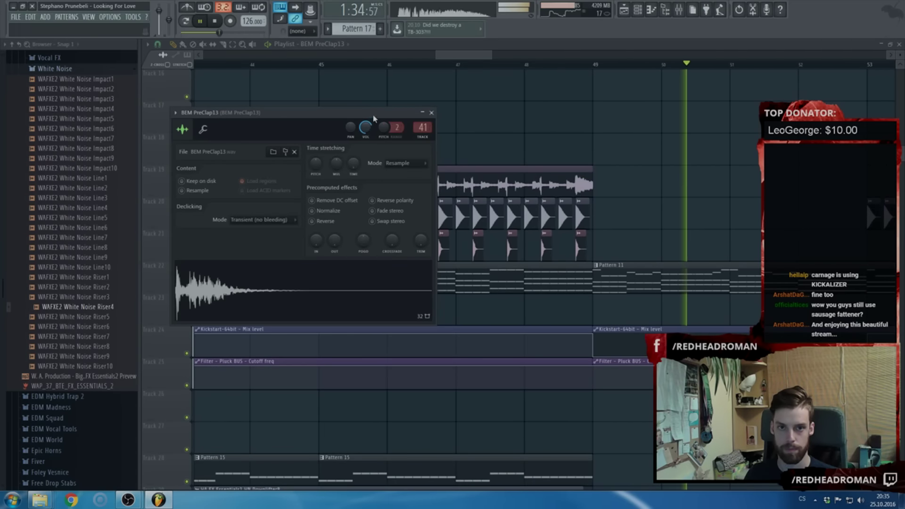
click(431, 112)
Audition the song and examine the mixer levels and the playlist clips around bars 45 to 57
scroll(543, 101, down, 3)
scroll(542, 101, down, 3)
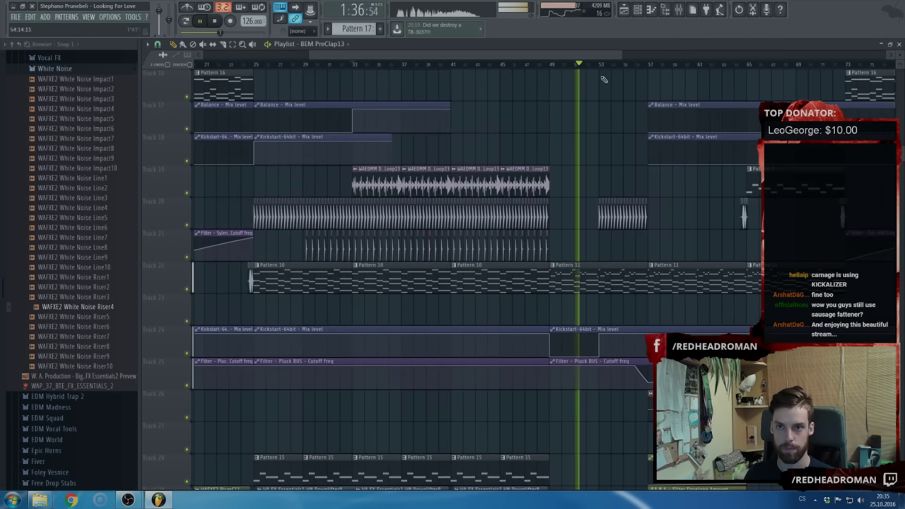
click(679, 10)
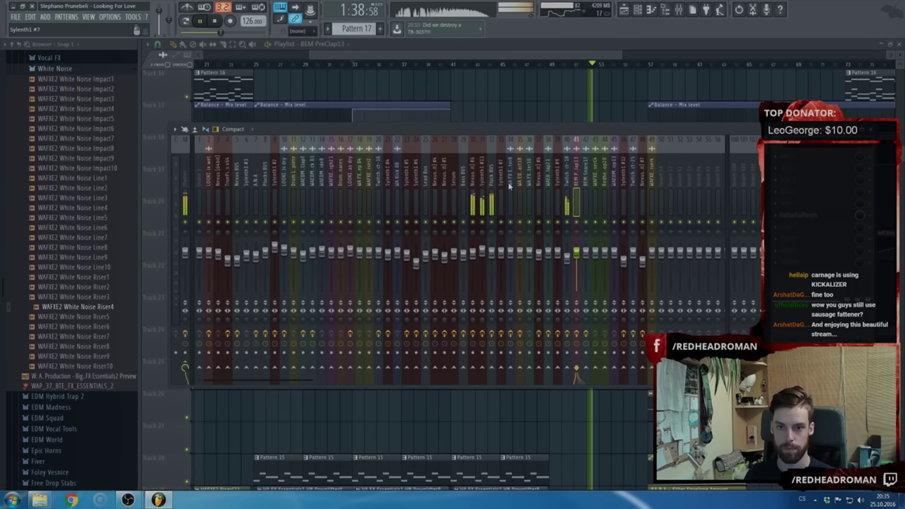
click(538, 54)
scroll(565, 151, down, 3)
scroll(565, 150, up, 6)
key(space)
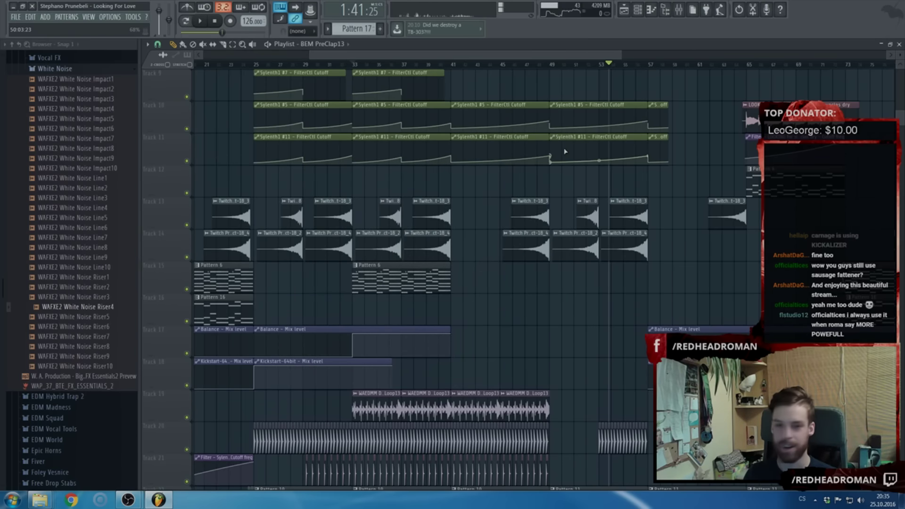
scroll(677, 246, up, 4)
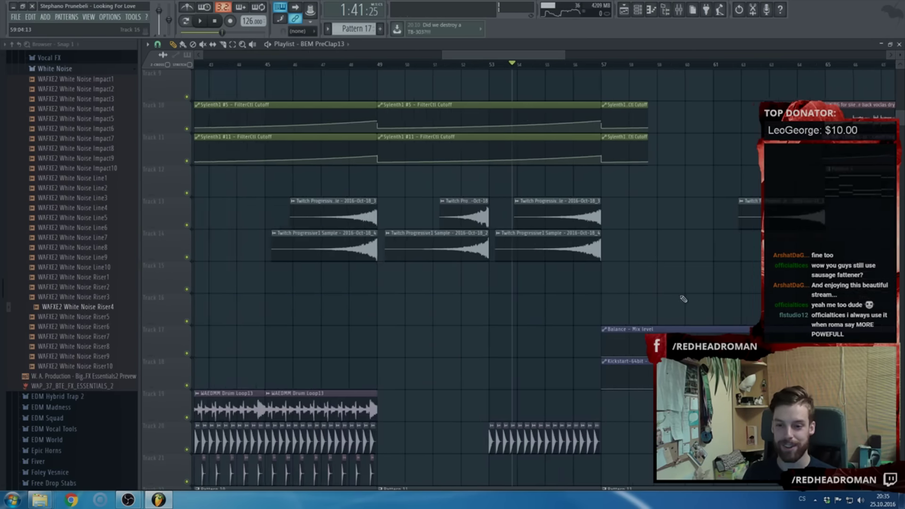
scroll(574, 284, down, 3)
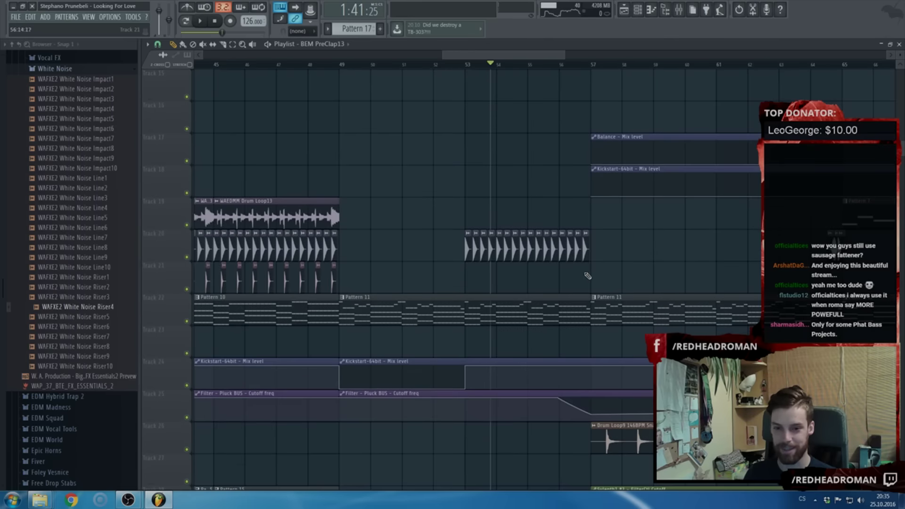
scroll(554, 232, down, 8)
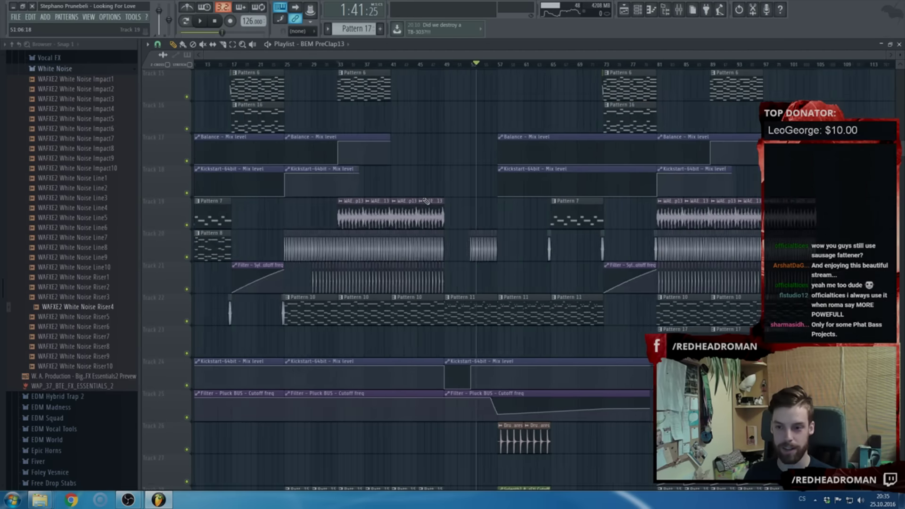
scroll(547, 238, up, 3)
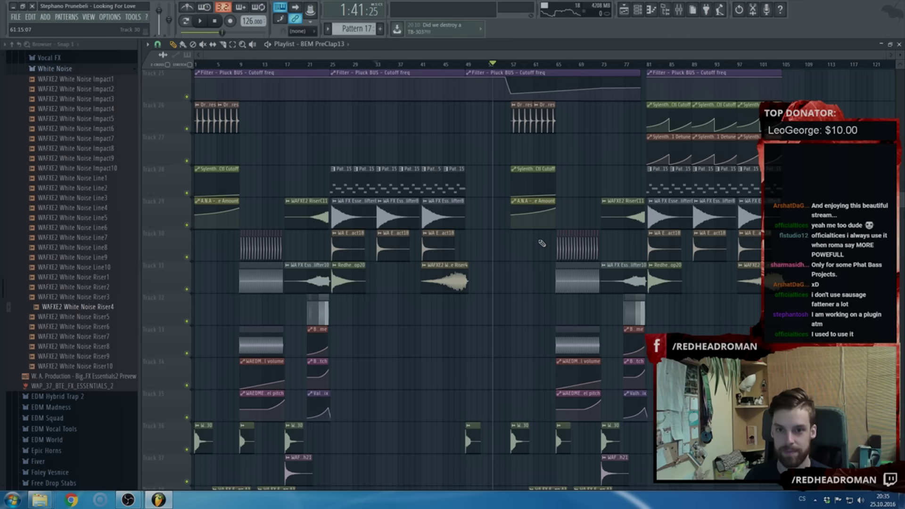
key(space)
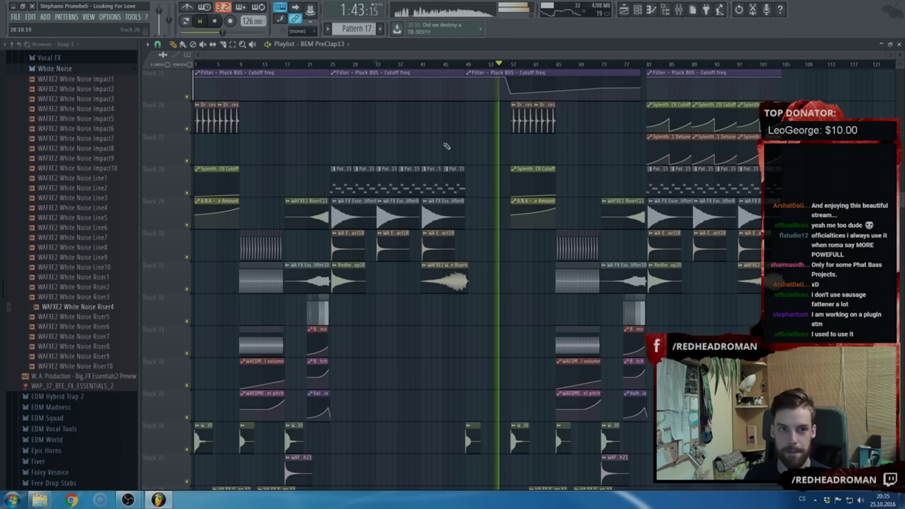
Run the macro that switches smart disable for all plugins, and collapse the White Noise folder in the browser
click(133, 16)
mouse_move(141, 45)
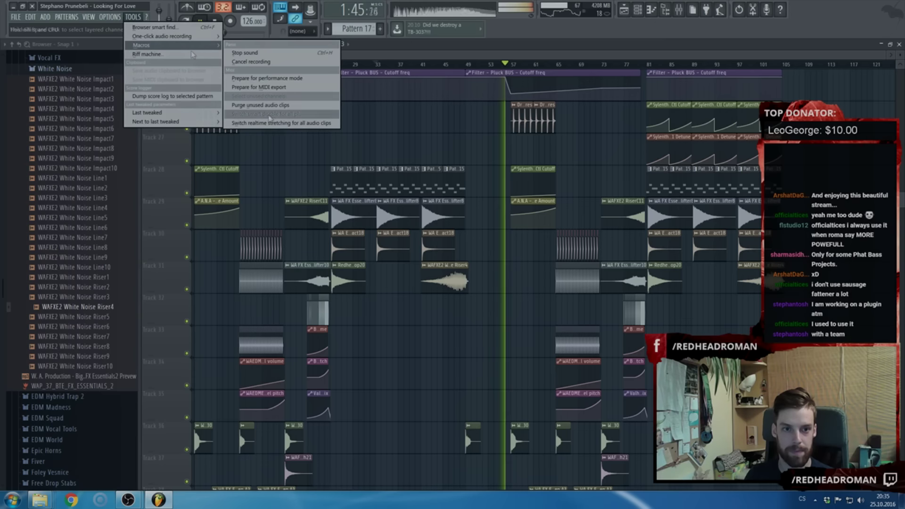
click(267, 116)
click(57, 70)
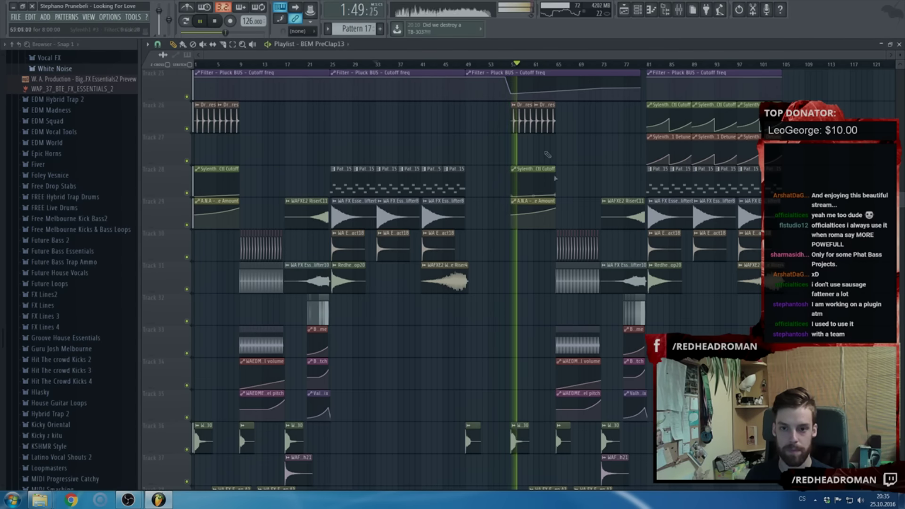
Inspect the channel settings and mixer levels of the LOOKING for silence Lead Vocals dry clip near bar 60
scroll(556, 197, up, 3)
scroll(555, 196, up, 8)
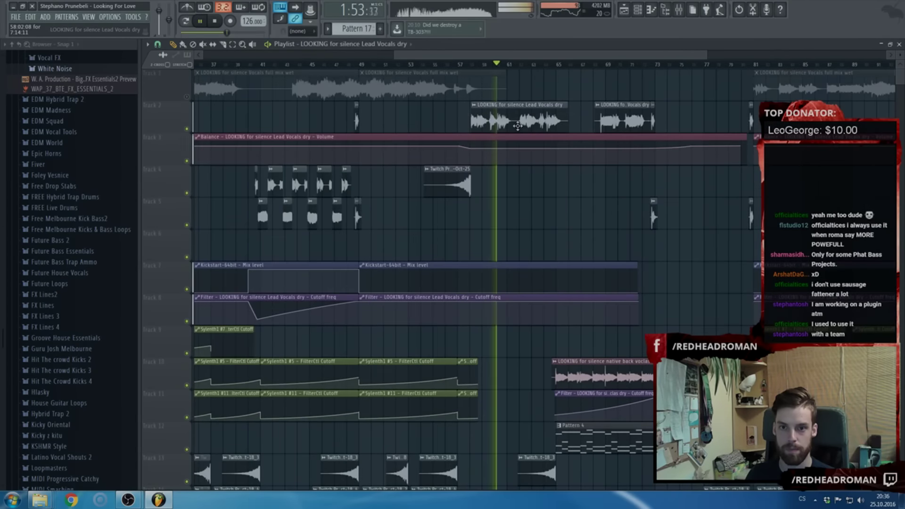
double_click(514, 124)
double_click(480, 189)
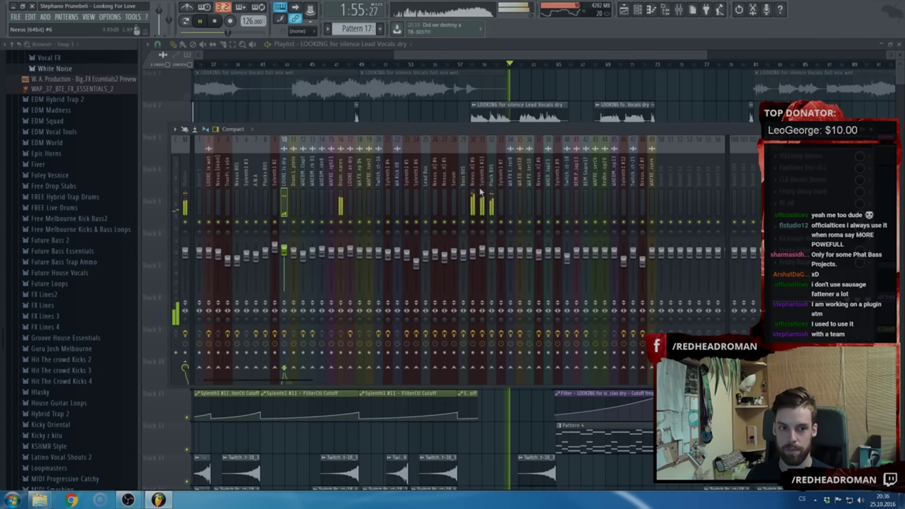
key(F9)
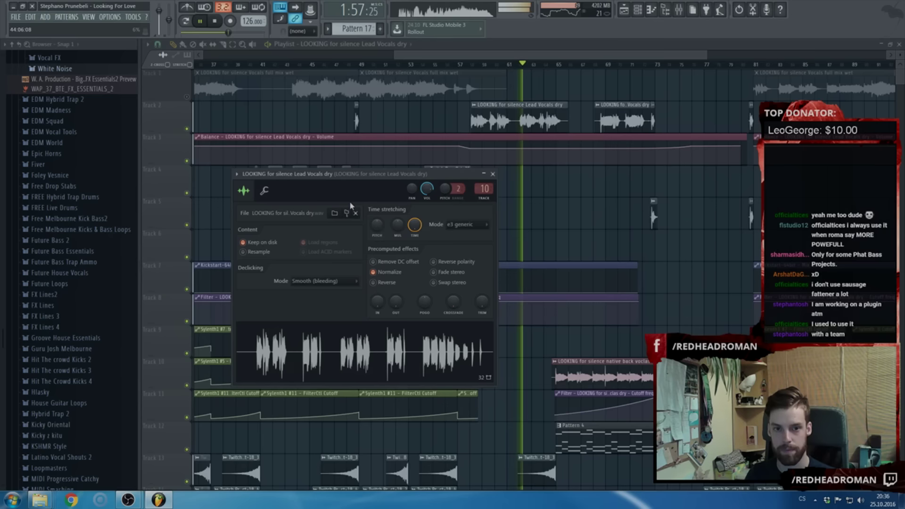
key(Escape)
Run the smart disable macro for all plugins once more while the song plays
scroll(365, 198, down, 3)
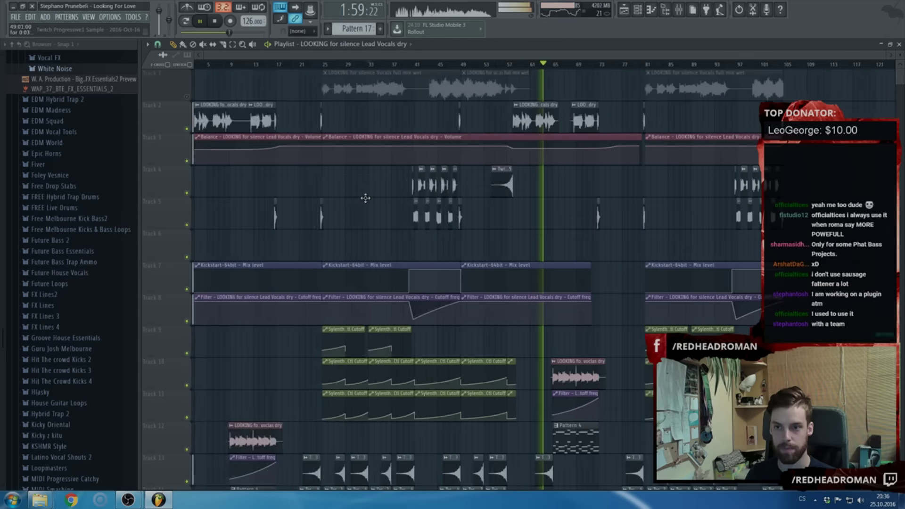
scroll(446, 201, down, 3)
scroll(446, 202, down, 4)
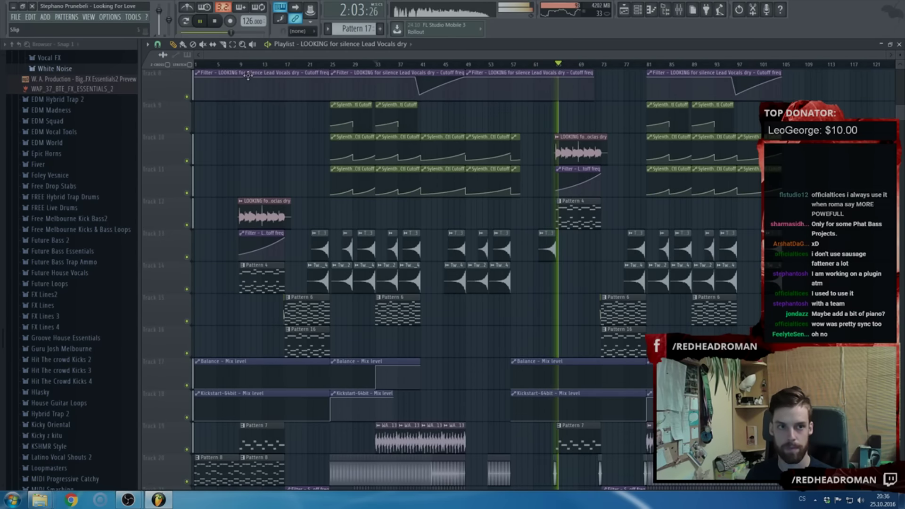
click(133, 17)
mouse_move(178, 46)
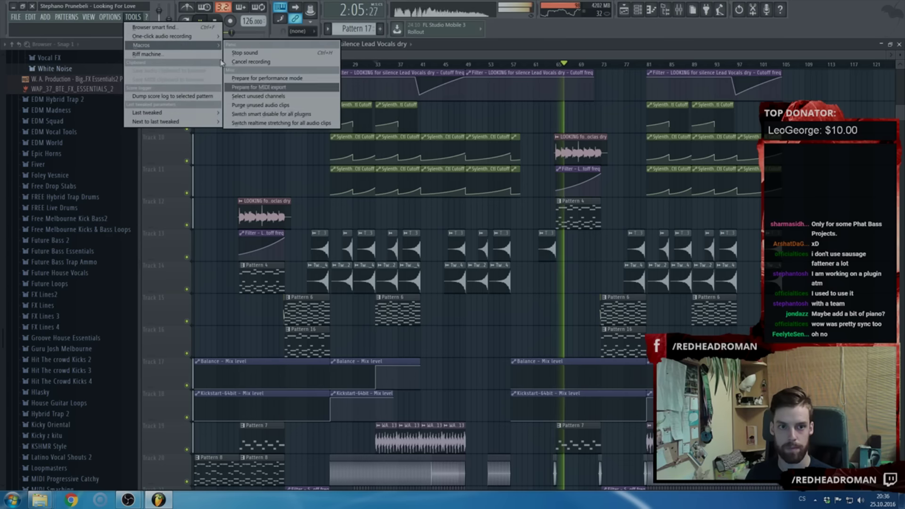
click(250, 115)
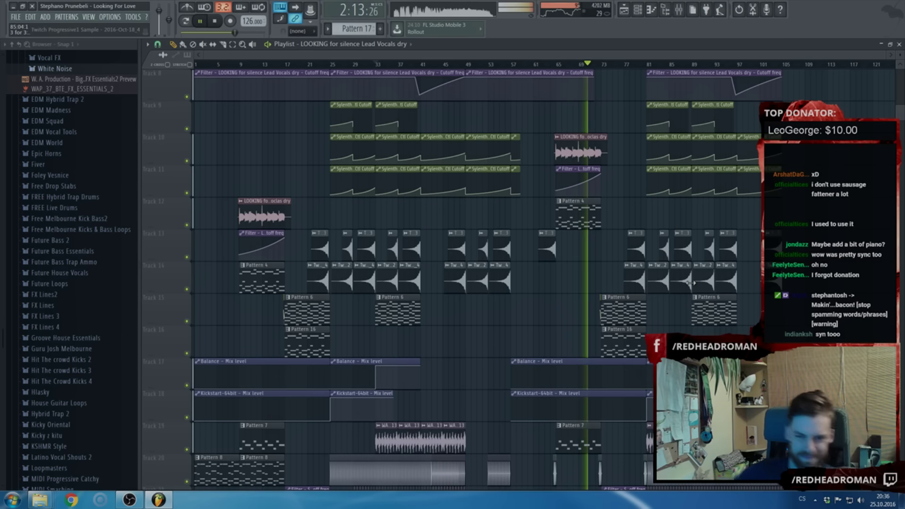
Stop playback and save the song to the desktop (Plocha) as the MPEG 3 audio file Twitch Progressive1_2
key(space)
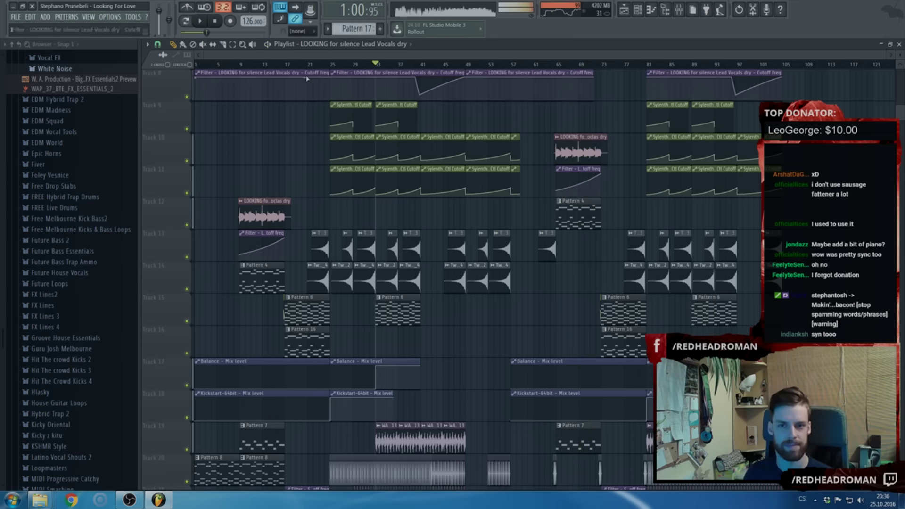
scroll(587, 201, down, 6)
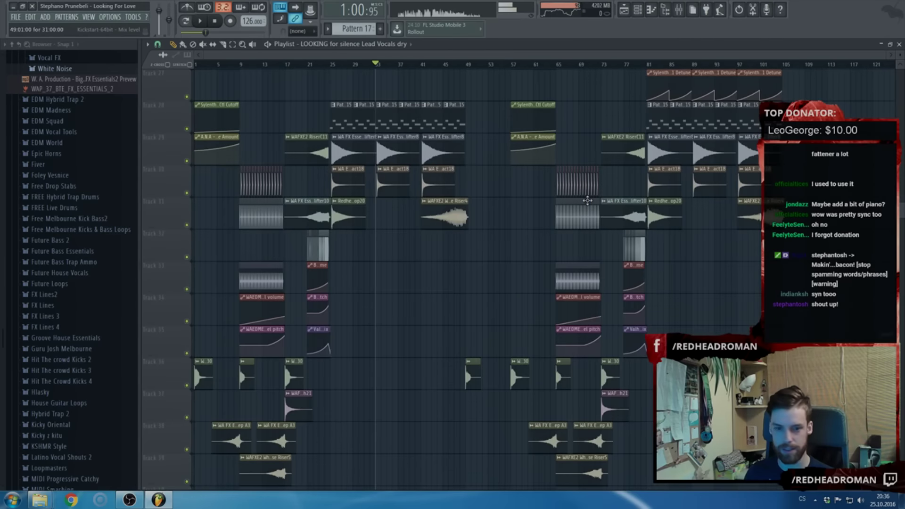
scroll(587, 198, down, 3)
scroll(665, 240, up, 4)
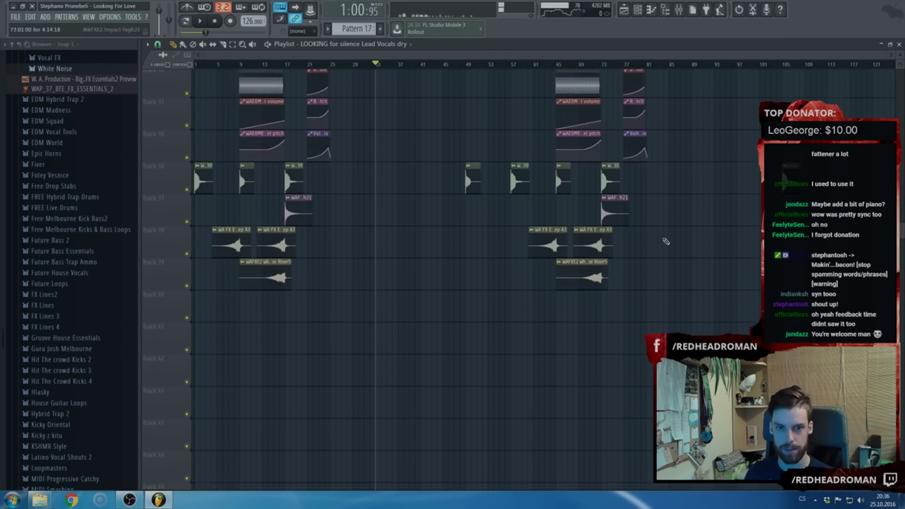
scroll(602, 213, up, 7)
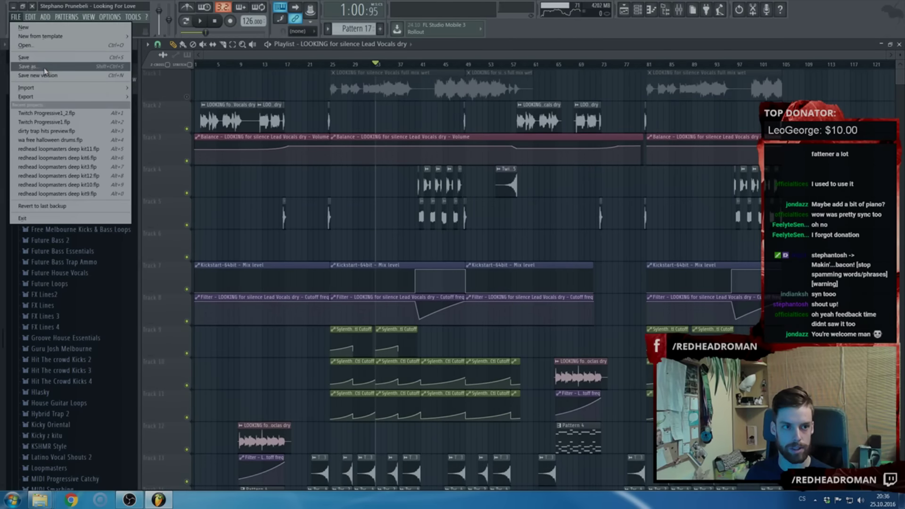
click(46, 66)
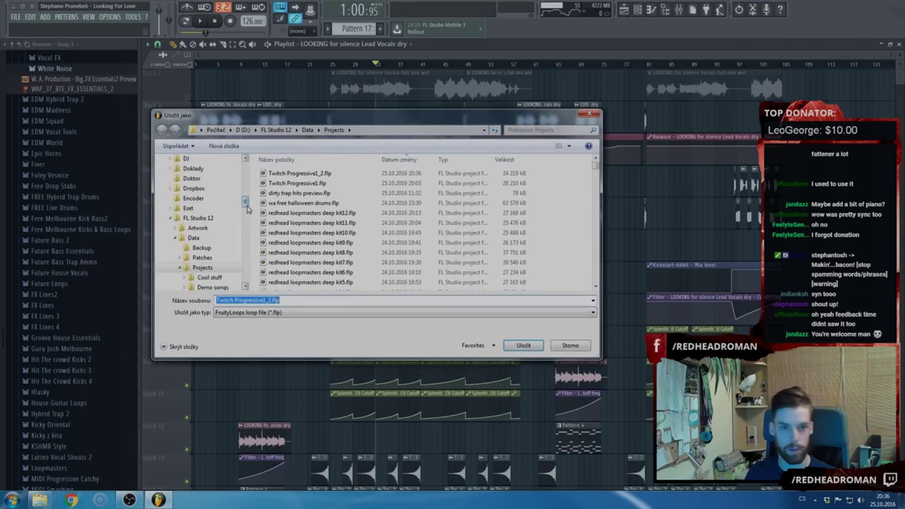
drag(247, 208, 247, 164)
click(201, 184)
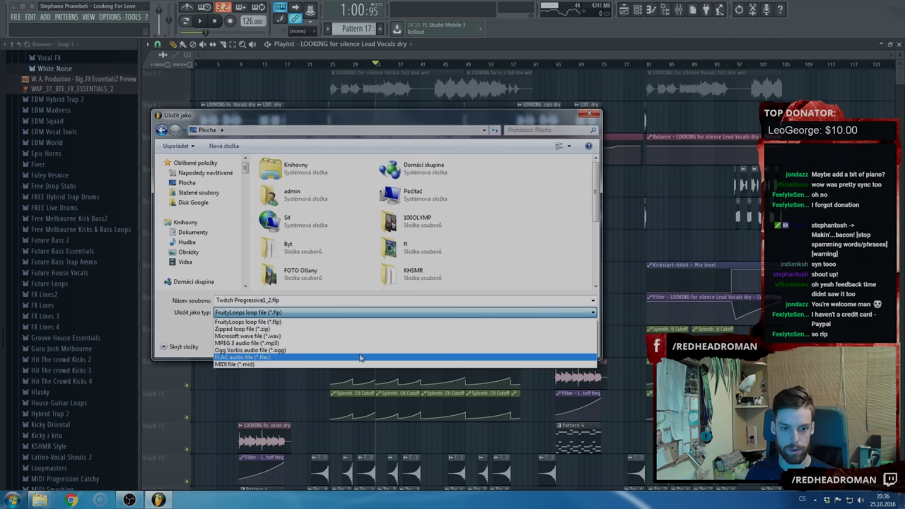
click(363, 346)
key(Return)
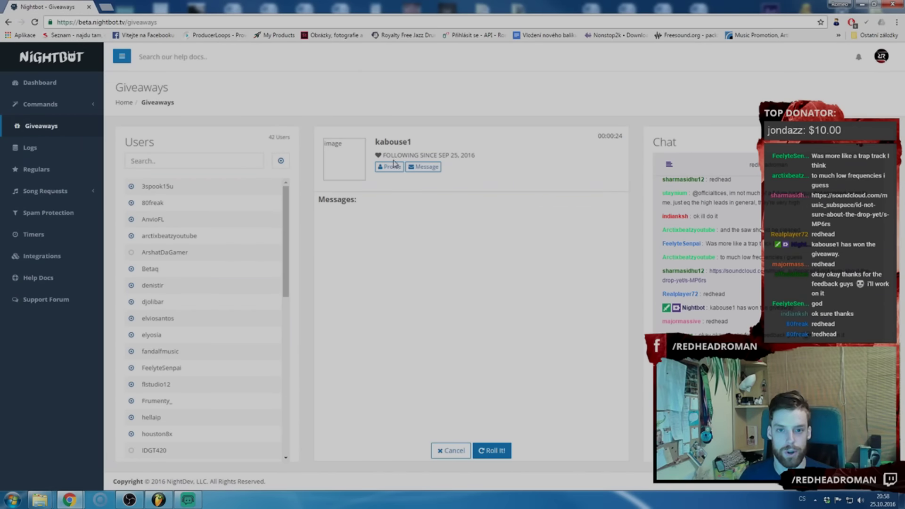
Minimize the Nightbot Giveaways browser window to reach the desktop, and switch to FL Studio
click(872, 4)
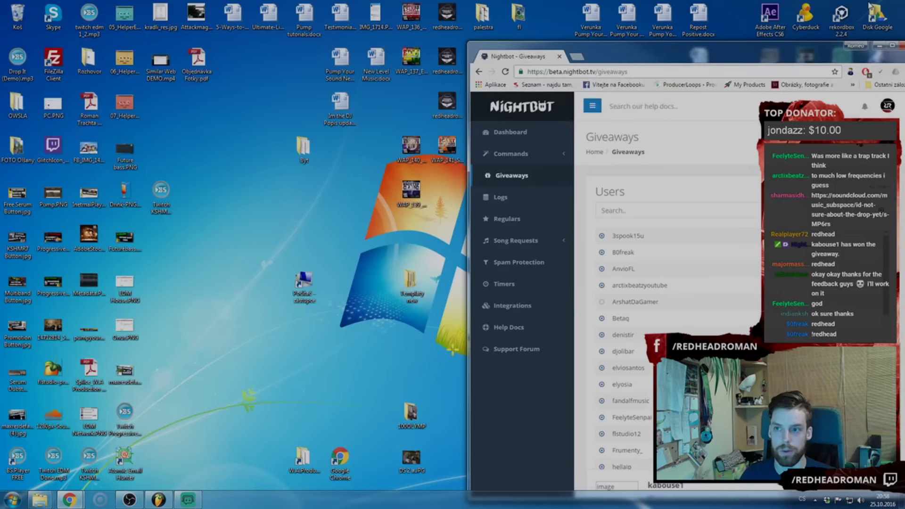
click(891, 46)
click(862, 5)
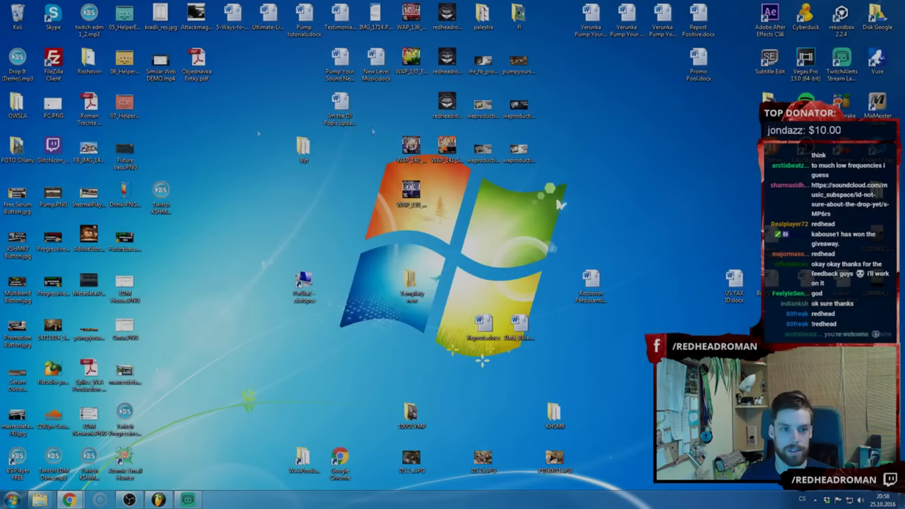
right_click(187, 191)
click(163, 325)
click(159, 500)
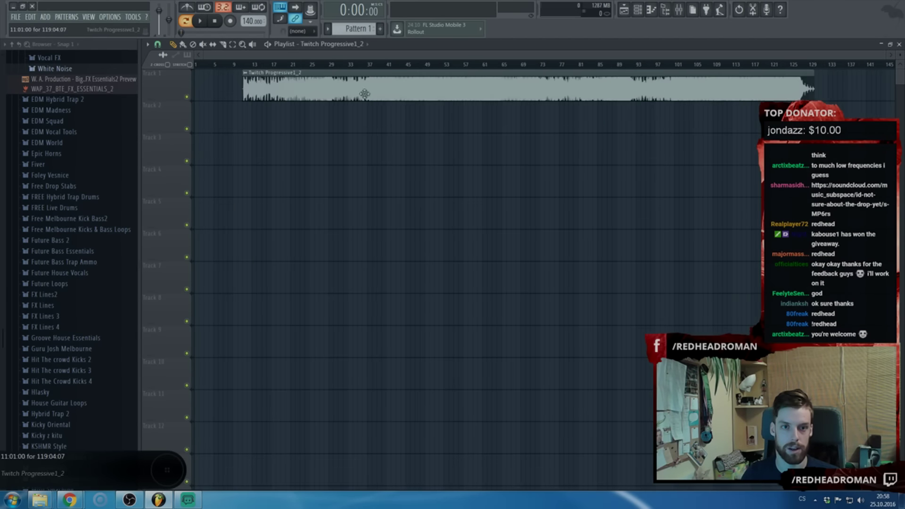
Choose FL Studio ASIO as the audio device and close the settings
click(110, 17)
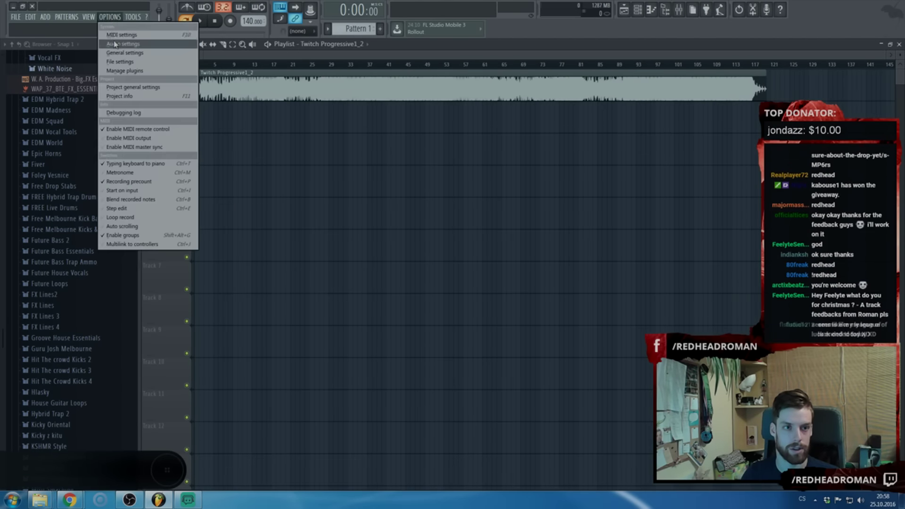
click(123, 38)
click(355, 153)
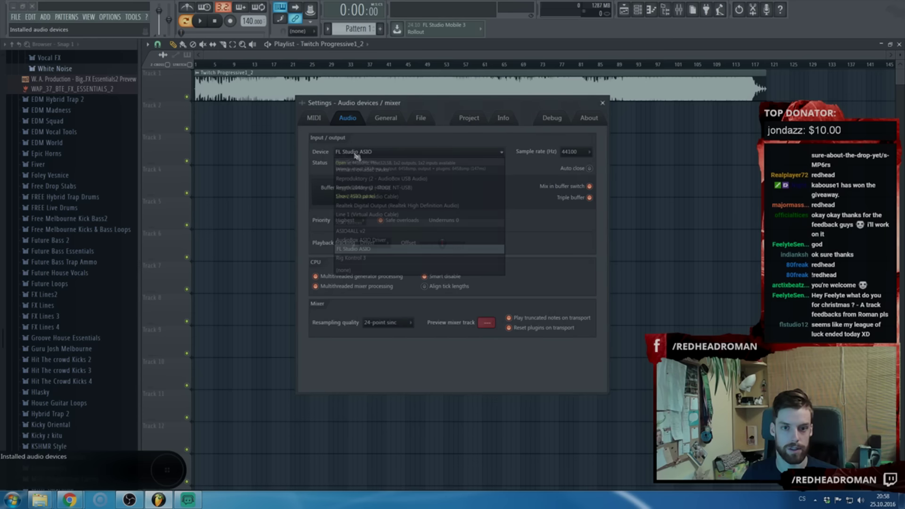
click(375, 250)
click(599, 102)
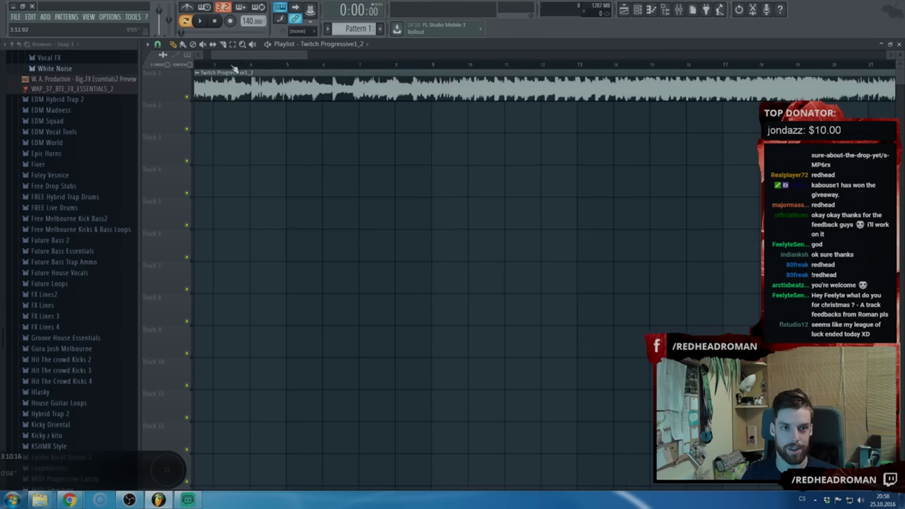
Switch playback to song mode and play the rendered Twitch Progressive1_2 clip from the beginning
click(185, 21)
scroll(204, 139, down, 3)
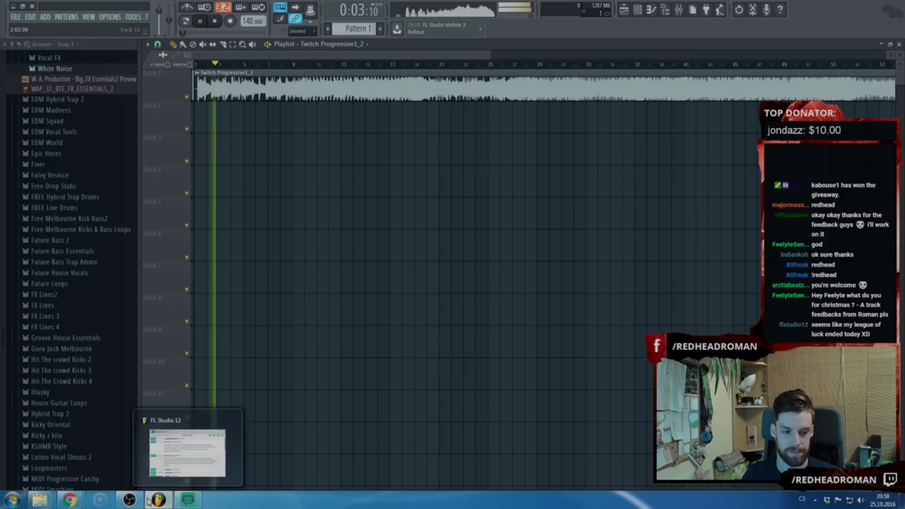
mouse_move(140, 502)
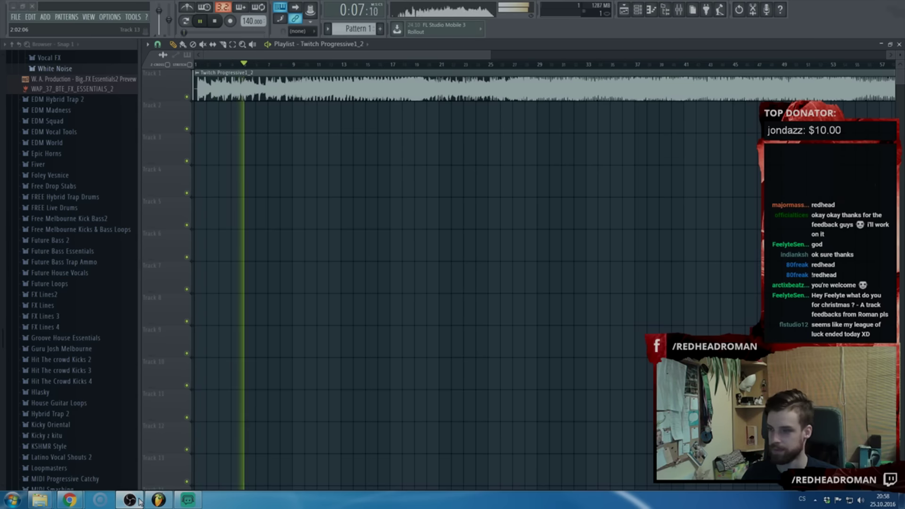
Load ZGameEditor Visualizer into effect slot 4 of the Master mixer track
click(678, 9)
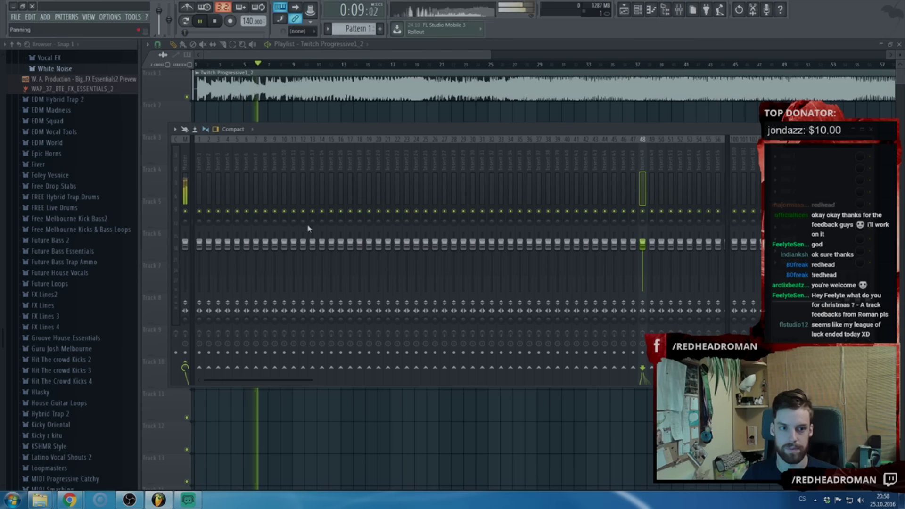
click(186, 164)
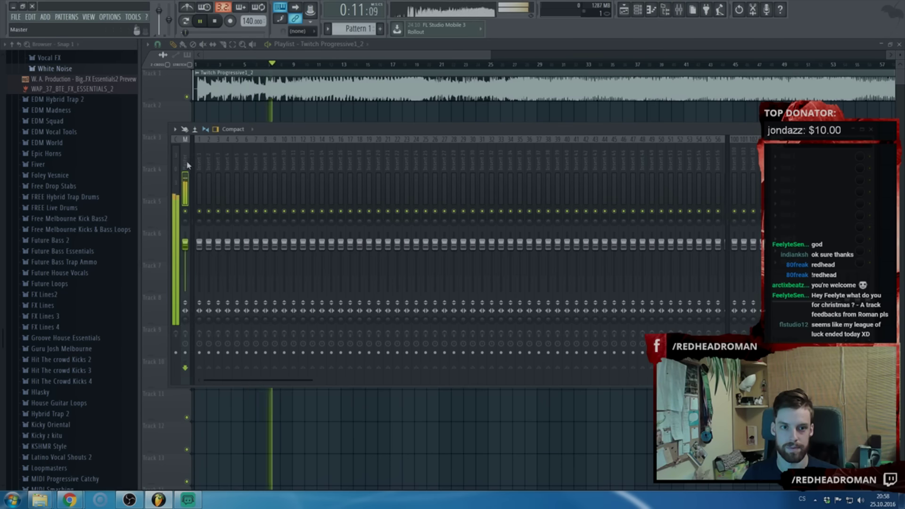
click(811, 201)
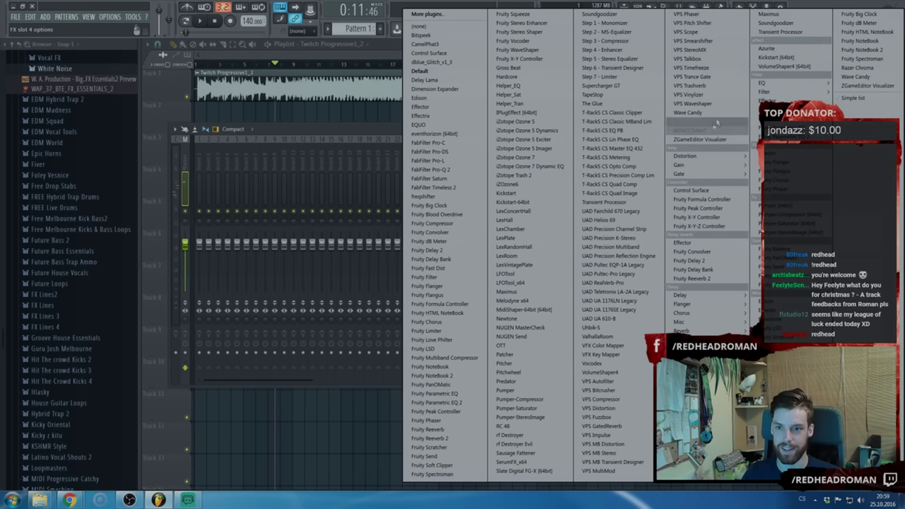
click(703, 140)
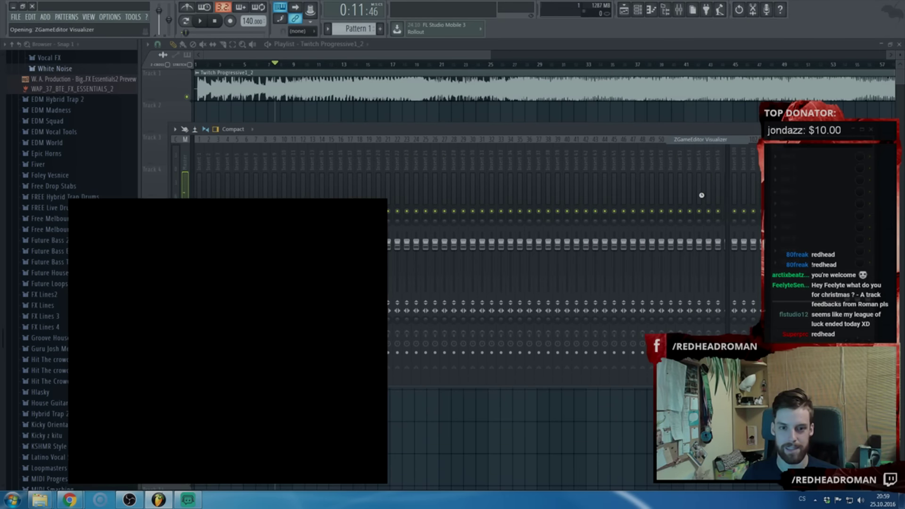
Arrange the visualizer's preview and settings windows side by side and load the preset Big EDM Preset No Shake 720 60x30
drag(306, 193, 719, 114)
drag(398, 160, 339, 159)
drag(601, 114, 704, 113)
click(446, 162)
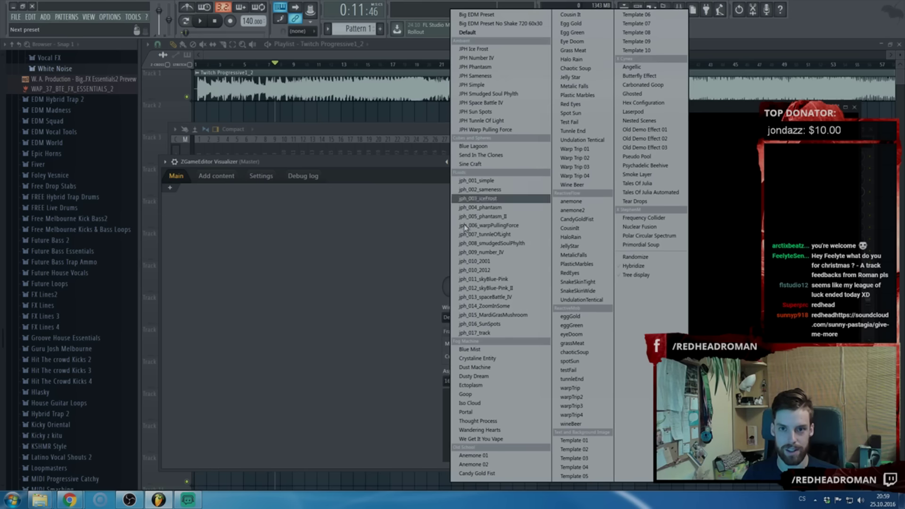
click(490, 23)
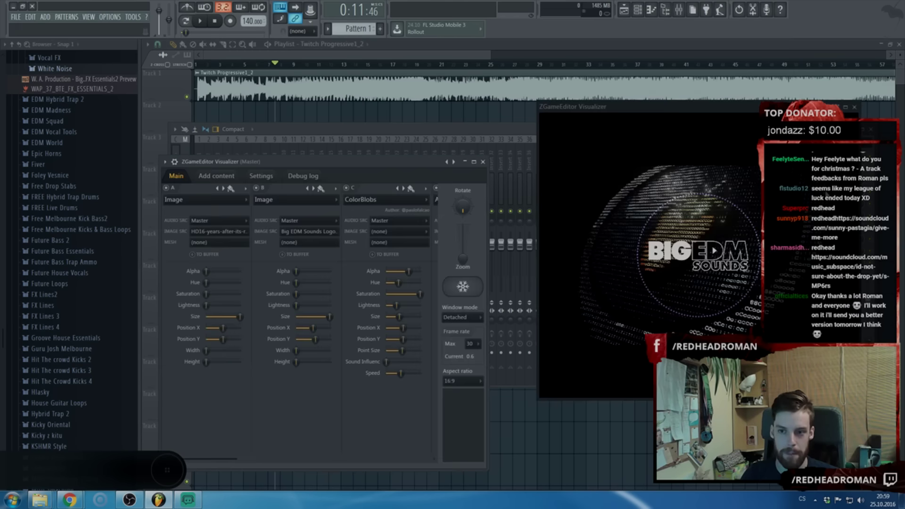
Add the HDAdobeStock_2716489 picture from the Youtube folder's All We know subfolder to the visualizer's images
click(259, 163)
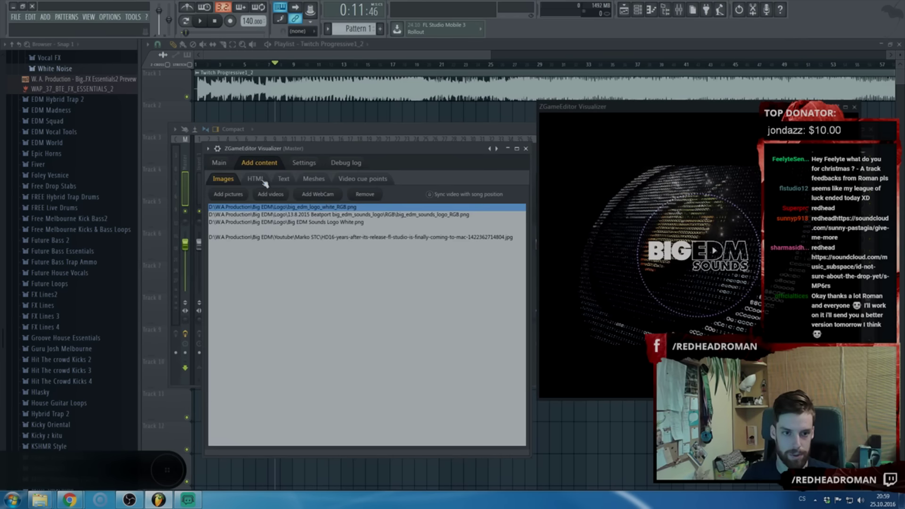
click(241, 195)
click(291, 256)
double_click(395, 189)
key(Return)
double_click(394, 189)
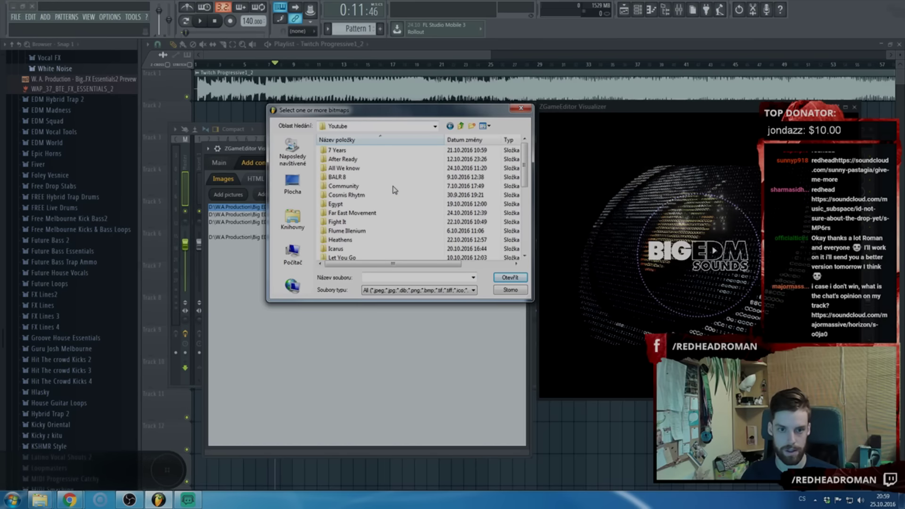
double_click(358, 169)
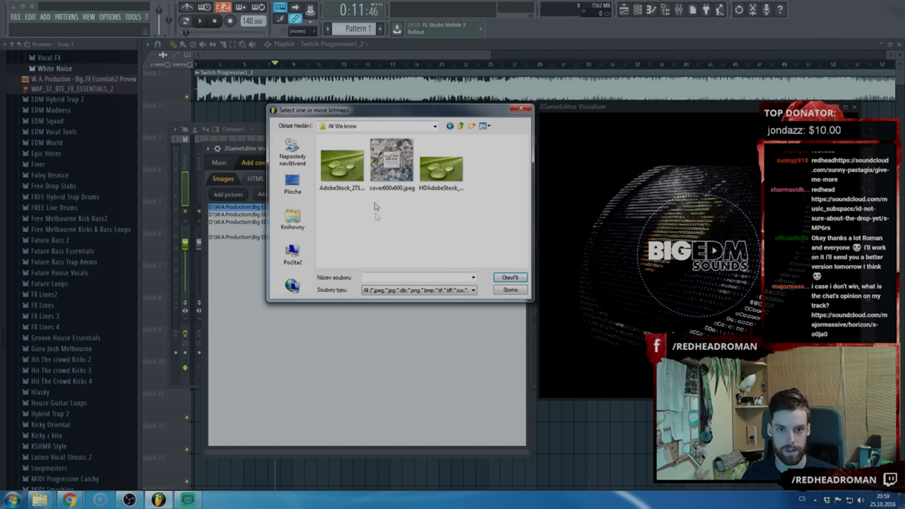
double_click(441, 169)
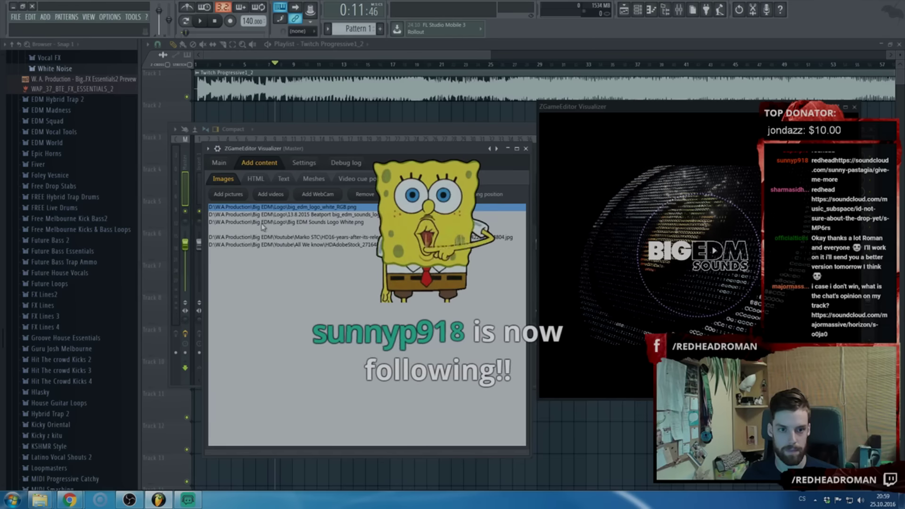
Set the image source of the visualizer's layer A to HDAdobeStock_2716489
click(220, 165)
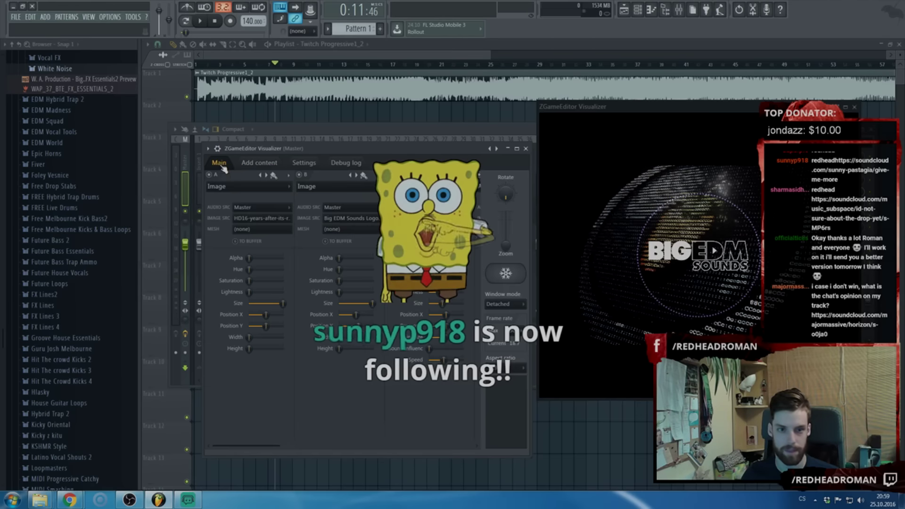
click(267, 221)
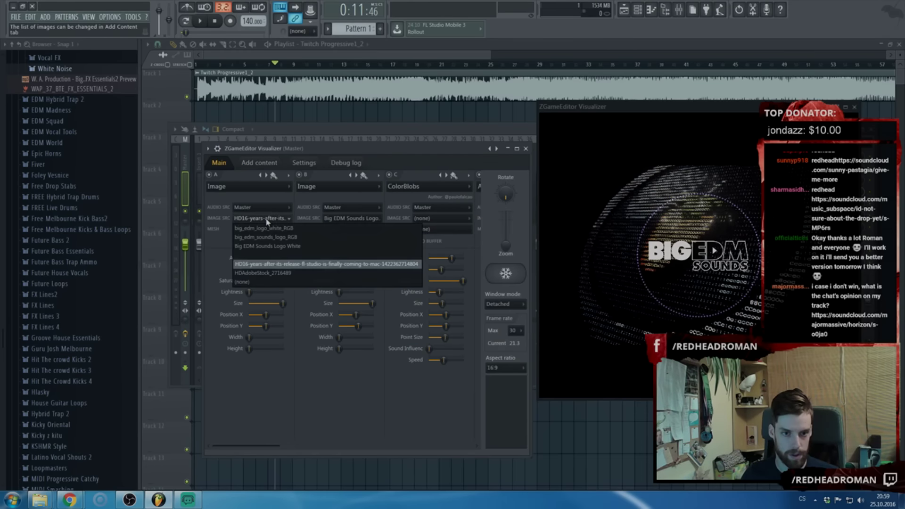
click(267, 270)
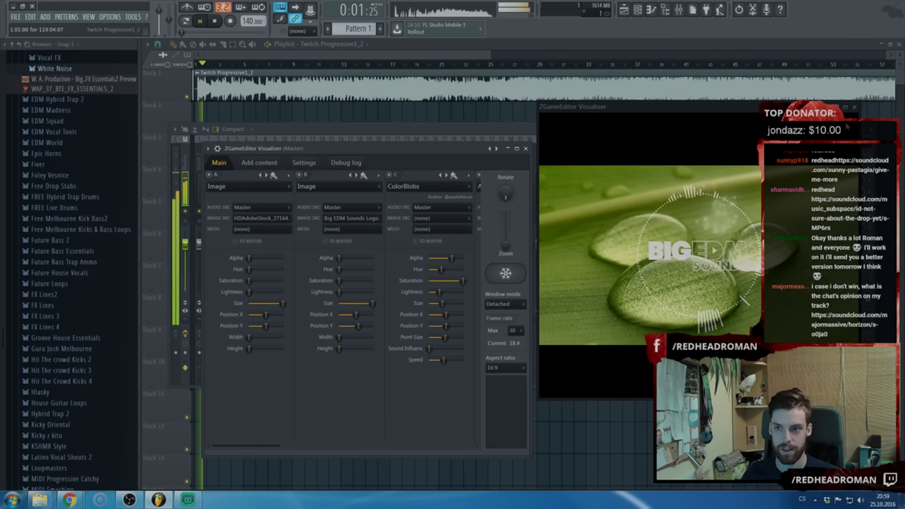
Maximize the visualizer's preview window, then minimize FL Studio to the desktop and restore it
click(843, 108)
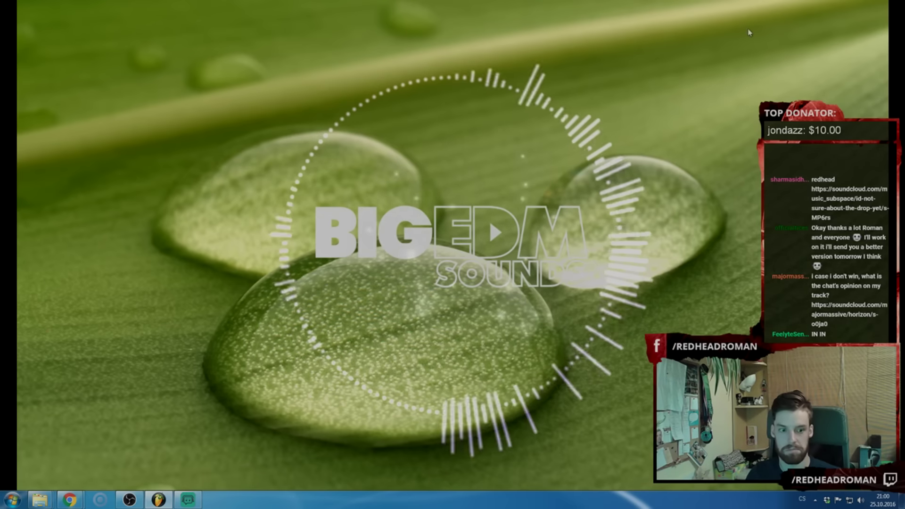
click(158, 500)
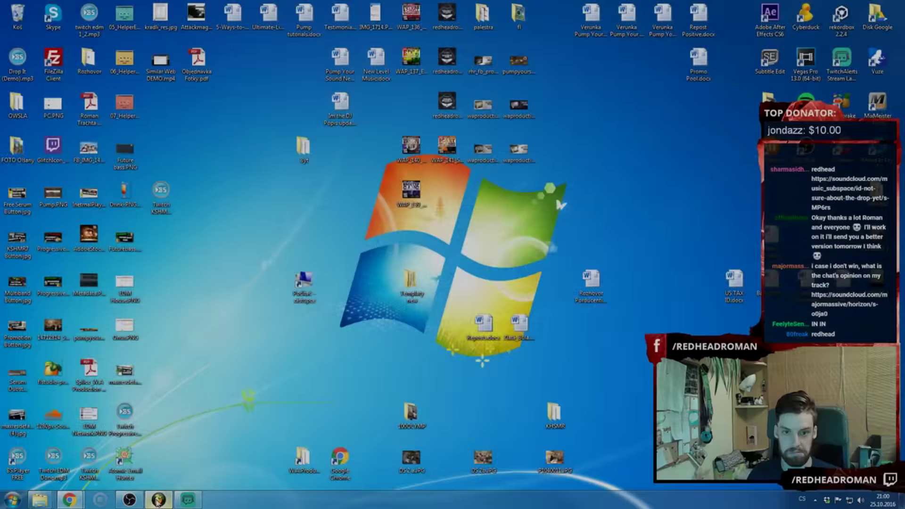
click(159, 500)
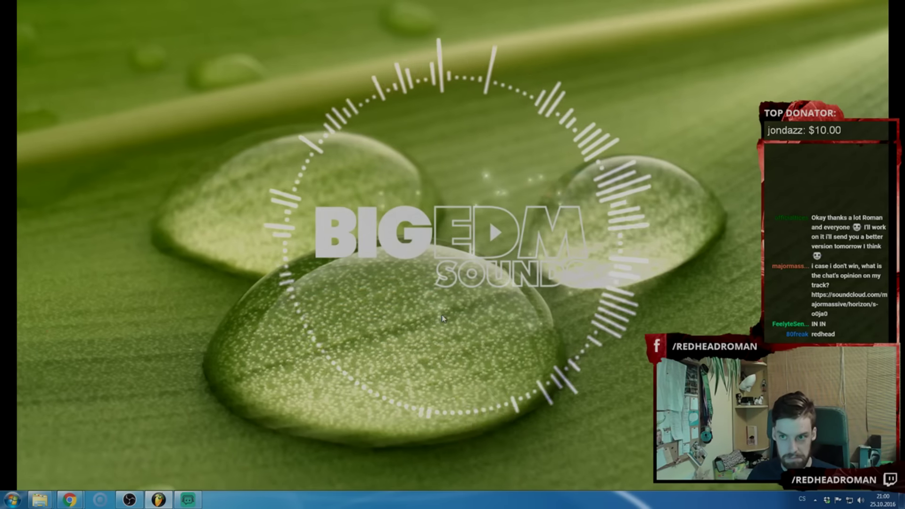